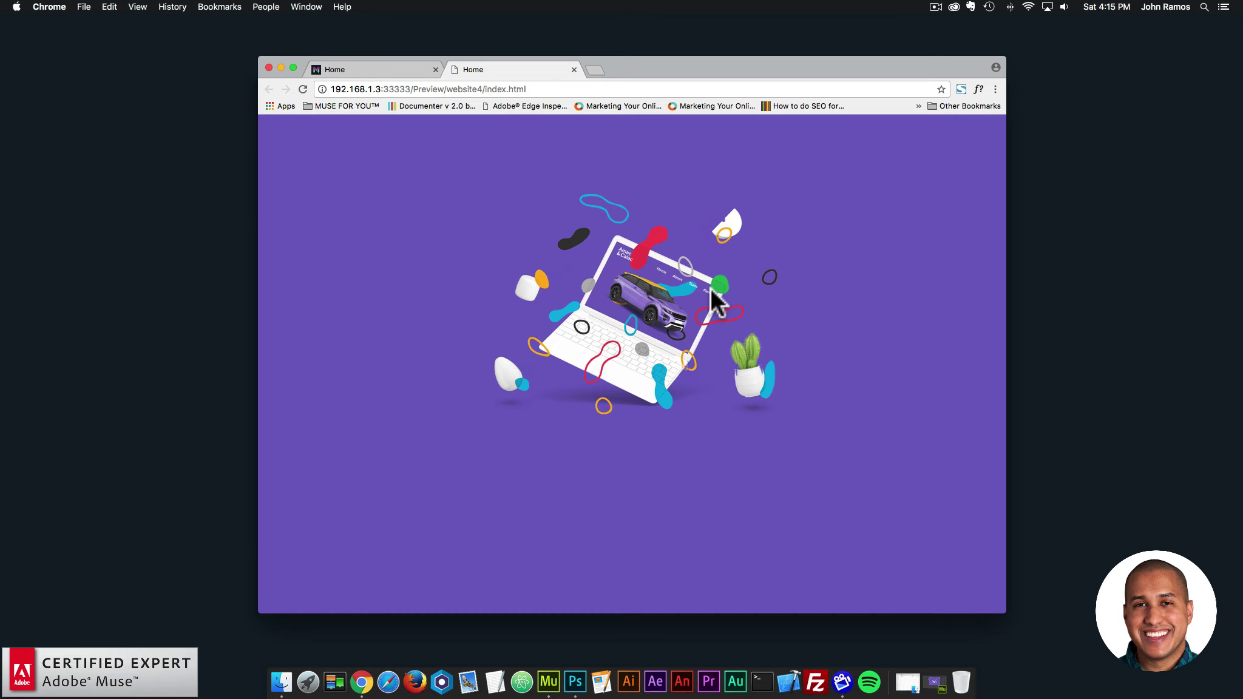
Step: Switch to Adobe Muse, create a new fluid-width site with one column and a 960 maximum page width, and open its Home page
click(548, 679)
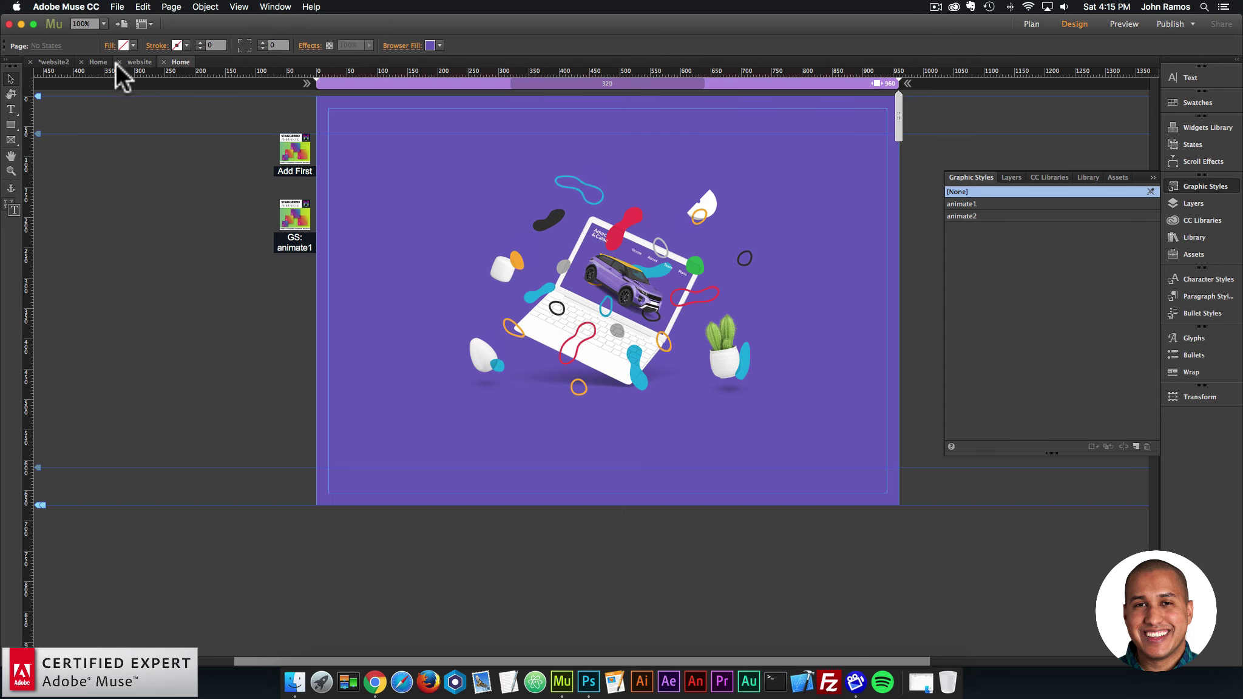
click(96, 62)
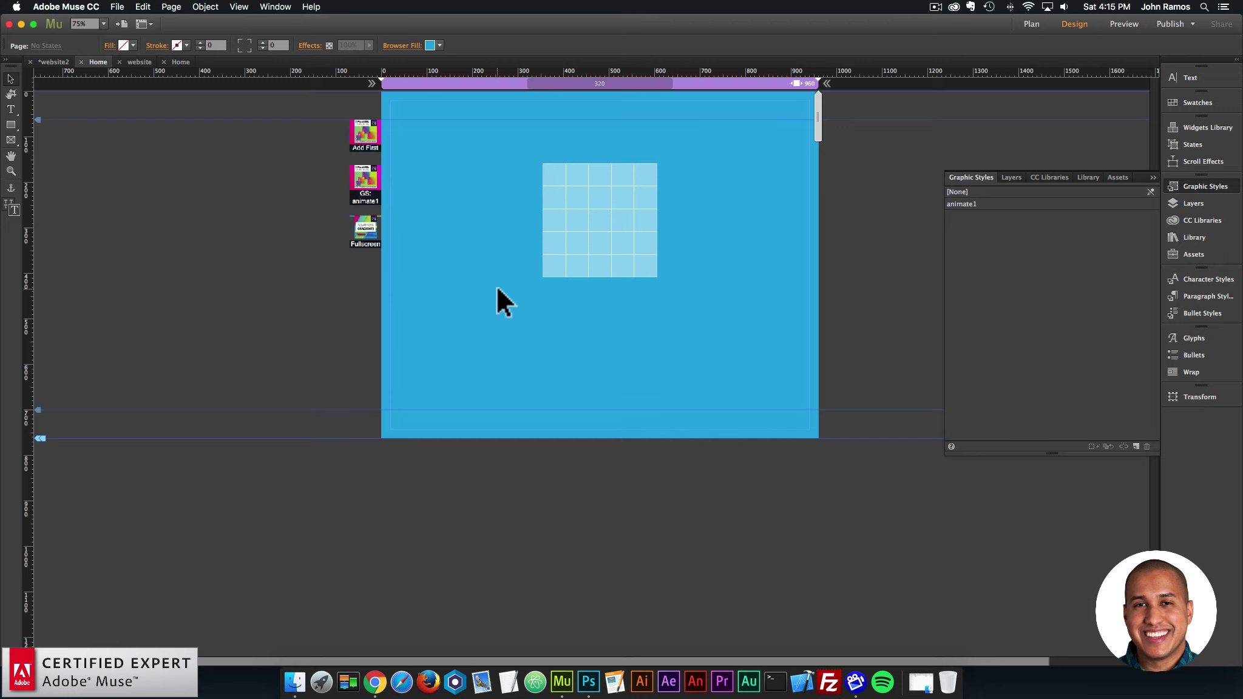
click(117, 8)
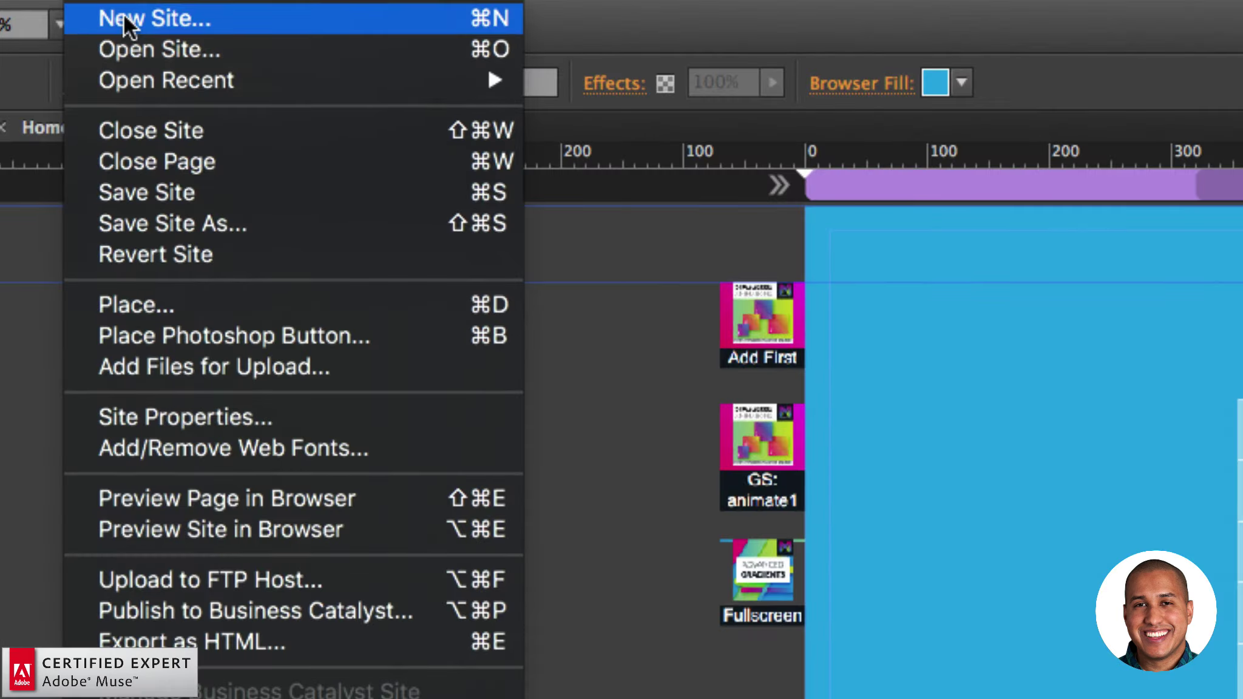
click(132, 22)
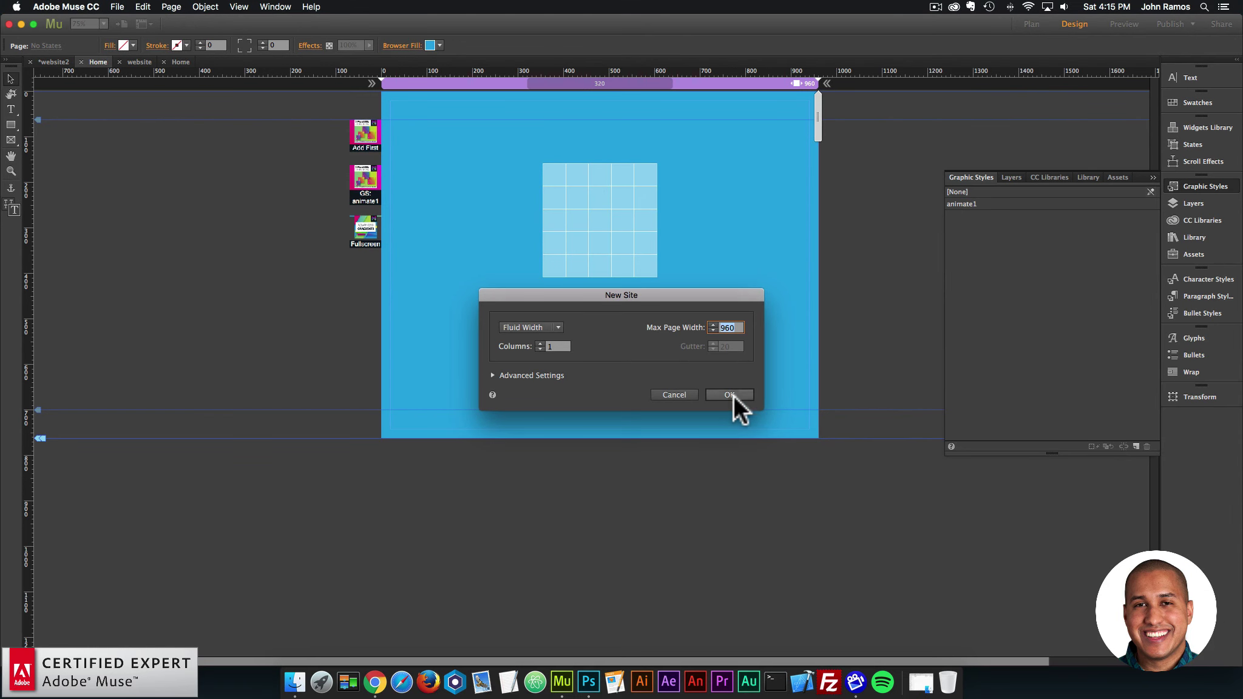
click(732, 392)
click(314, 134)
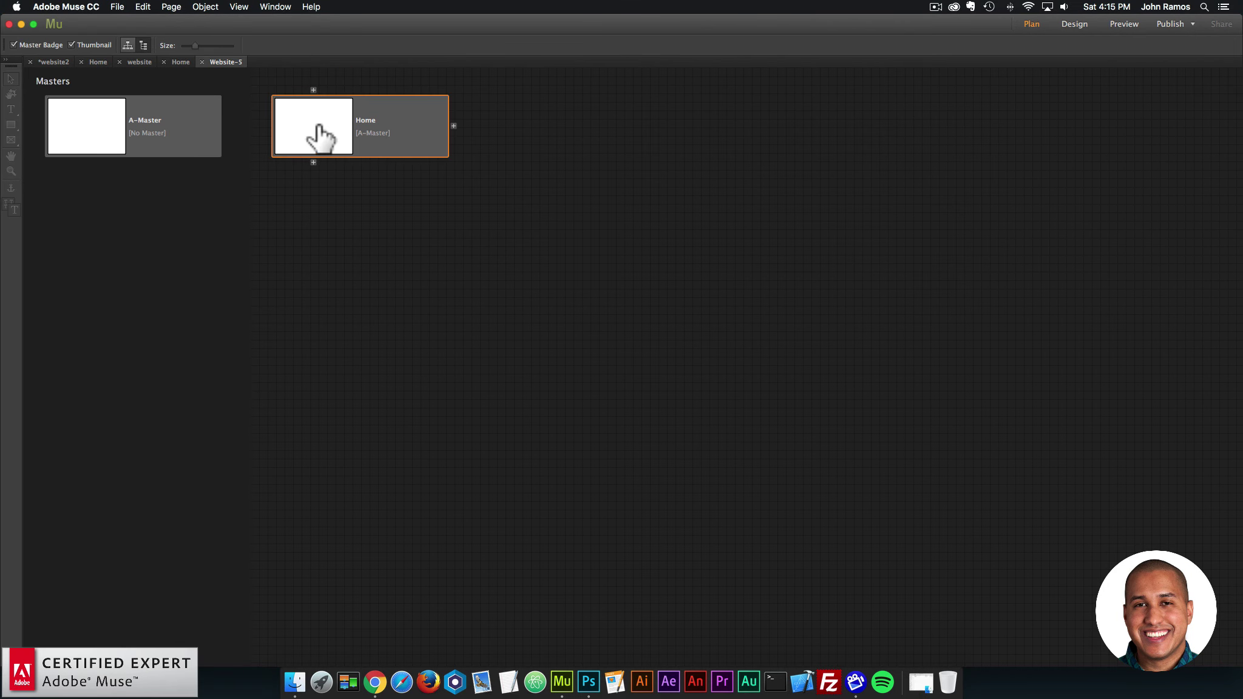
double_click(318, 126)
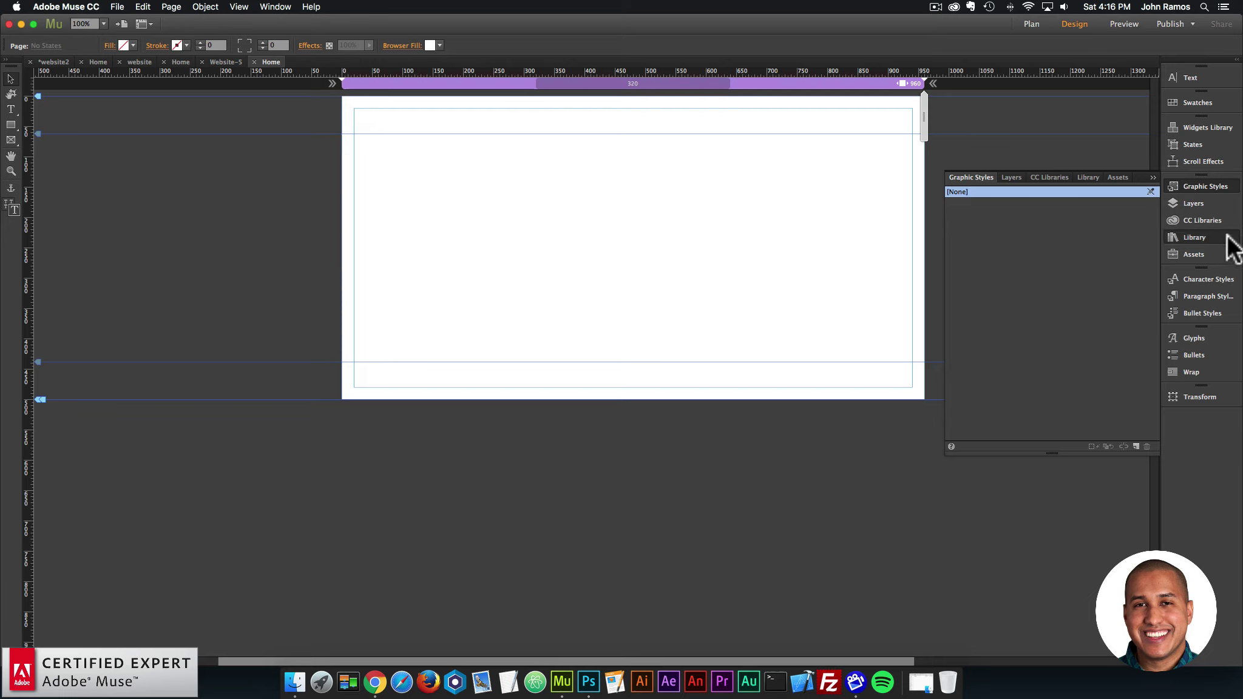
Step: Search the widget library for "advanced"
click(1205, 238)
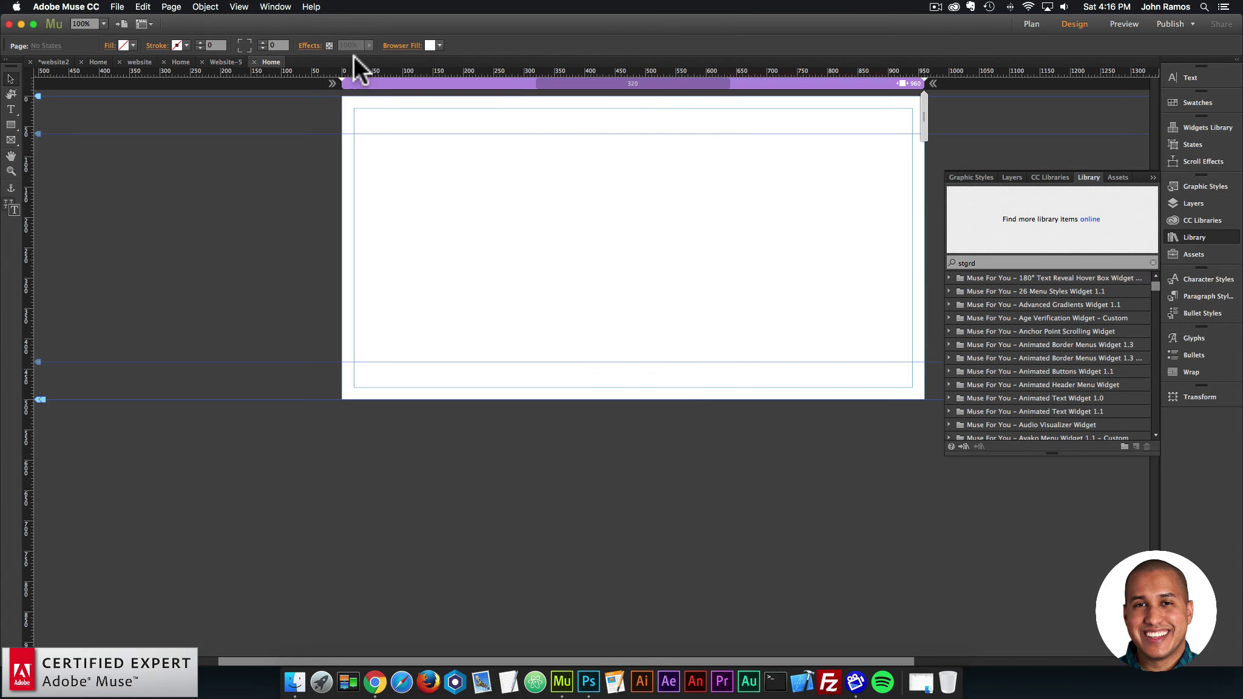
click(275, 7)
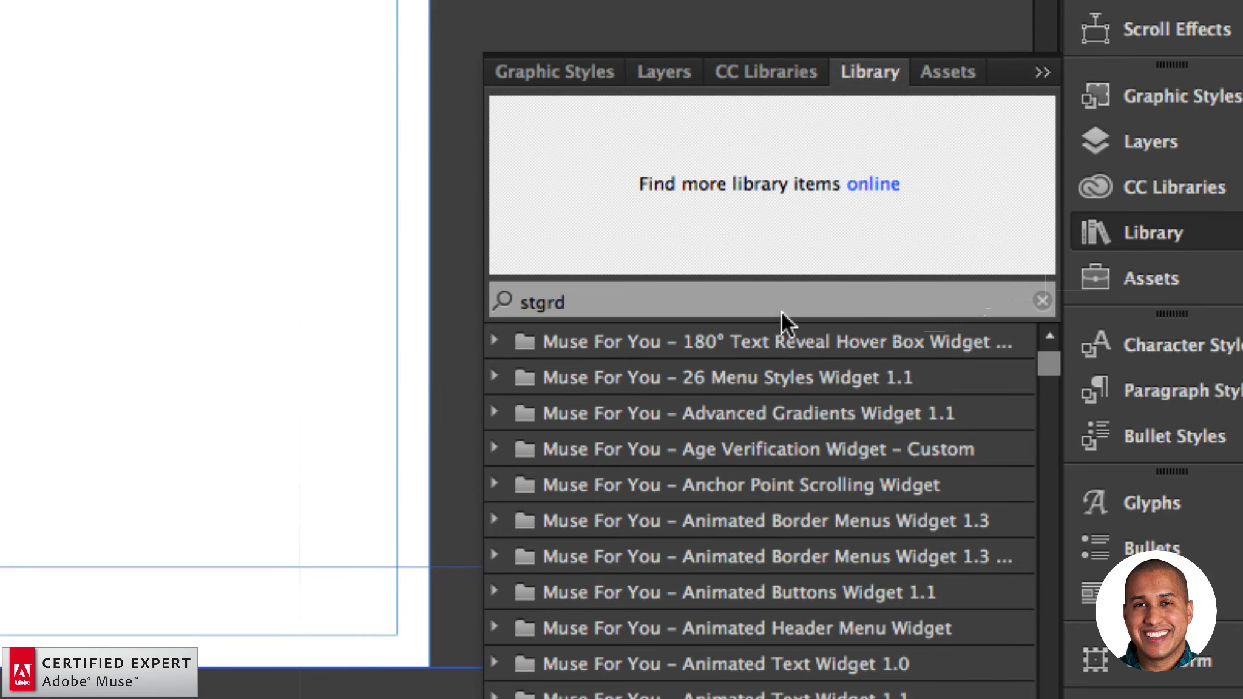
click(996, 263)
key(super+a)
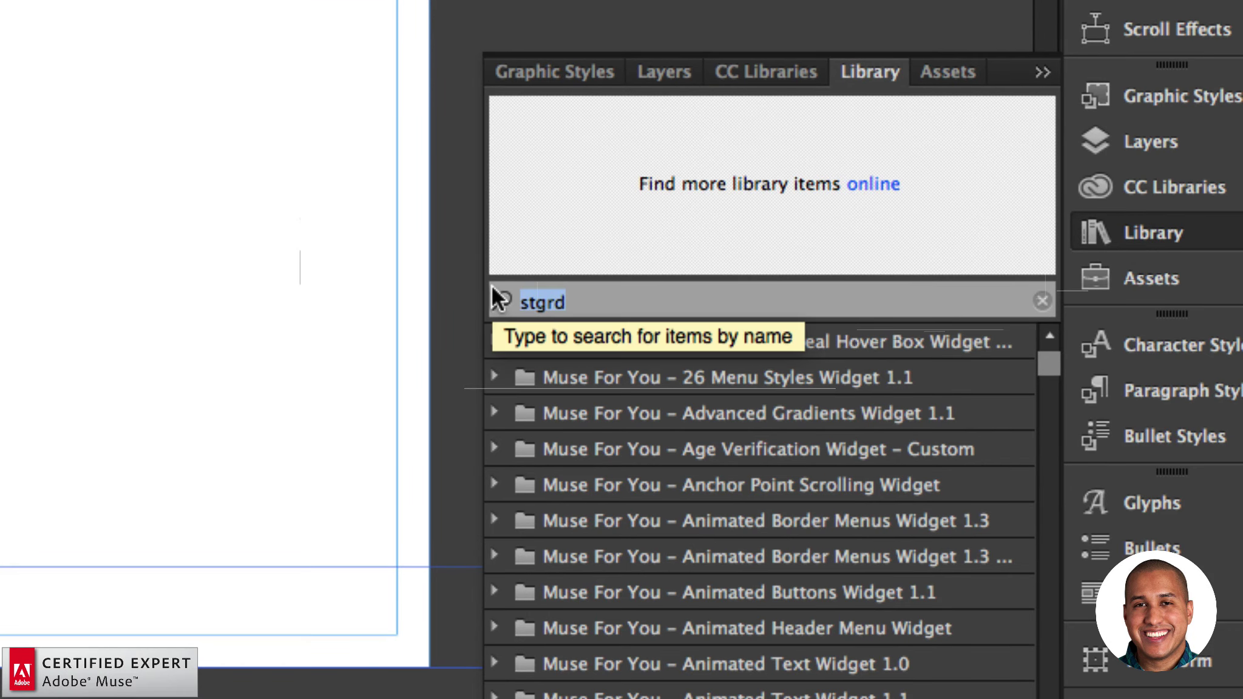
text(advanced)
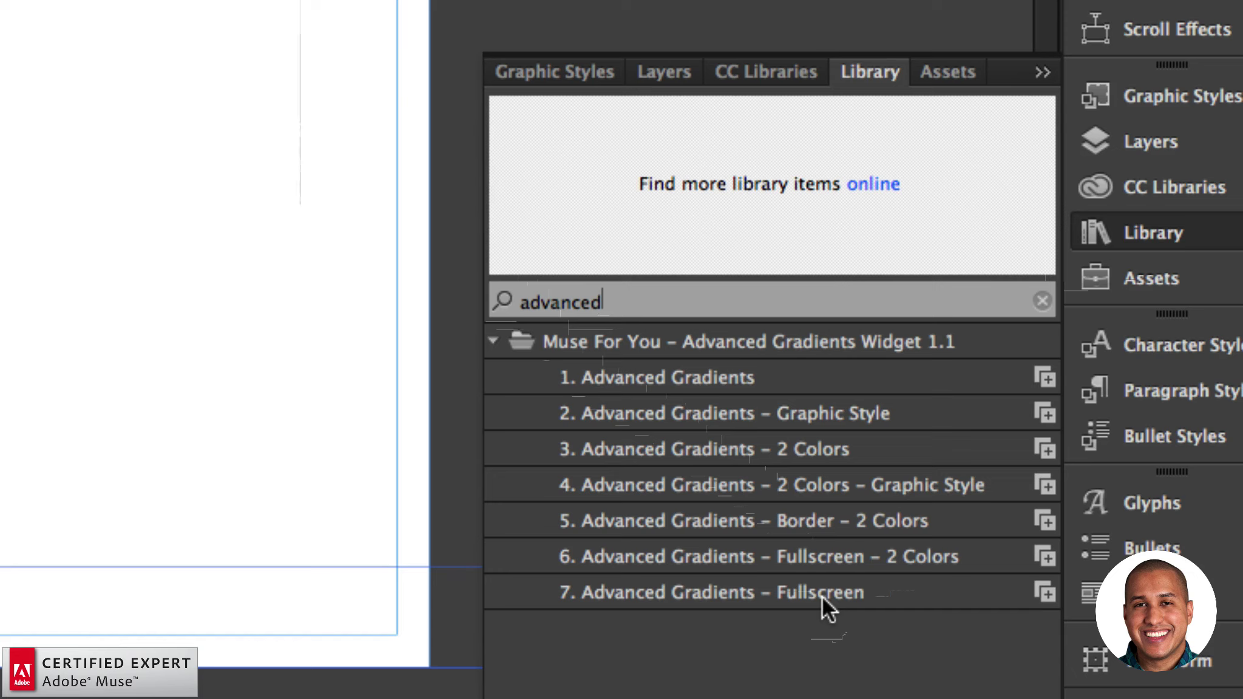
Step: Place the Advanced Gradients – Fullscreen – 2 Colors widget just outside the page's left edge and open its options
click(832, 561)
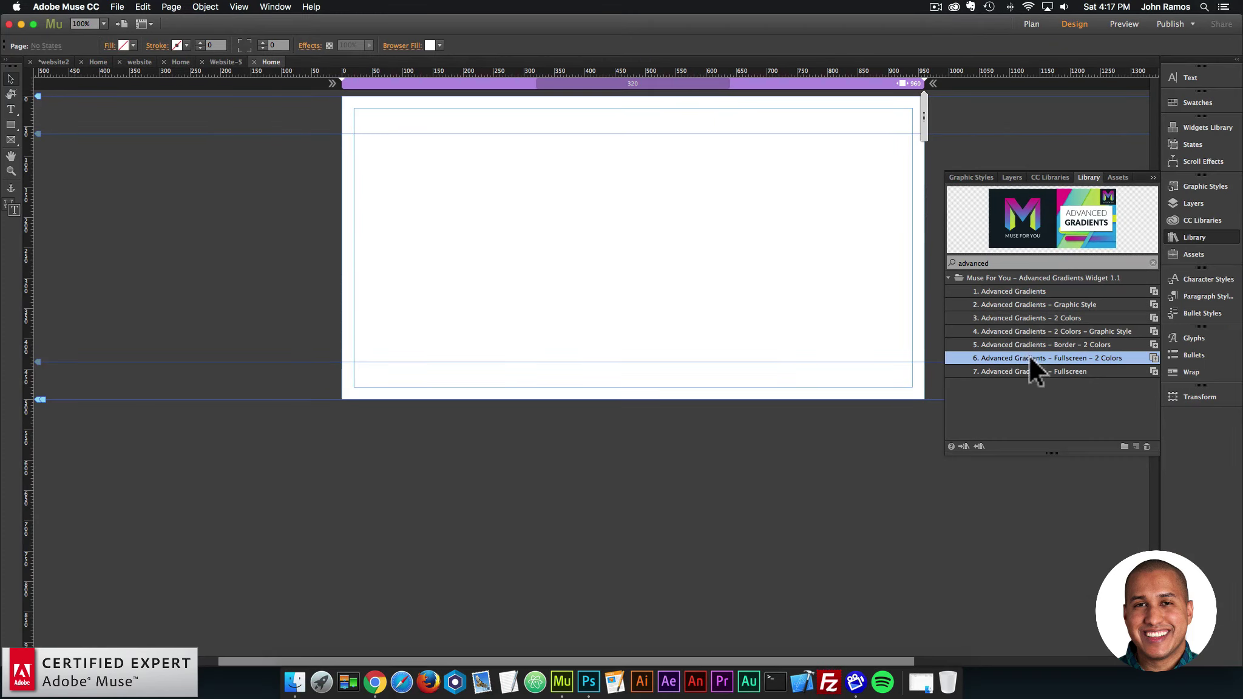
drag(1028, 358, 321, 156)
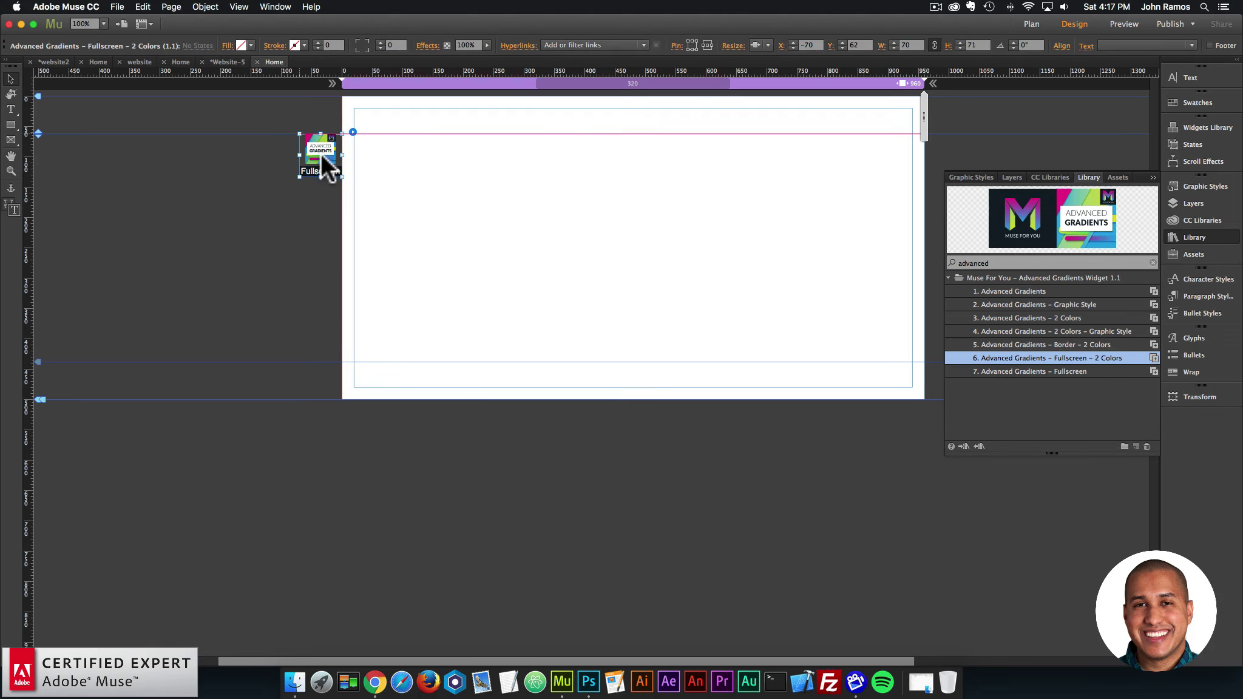
click(353, 132)
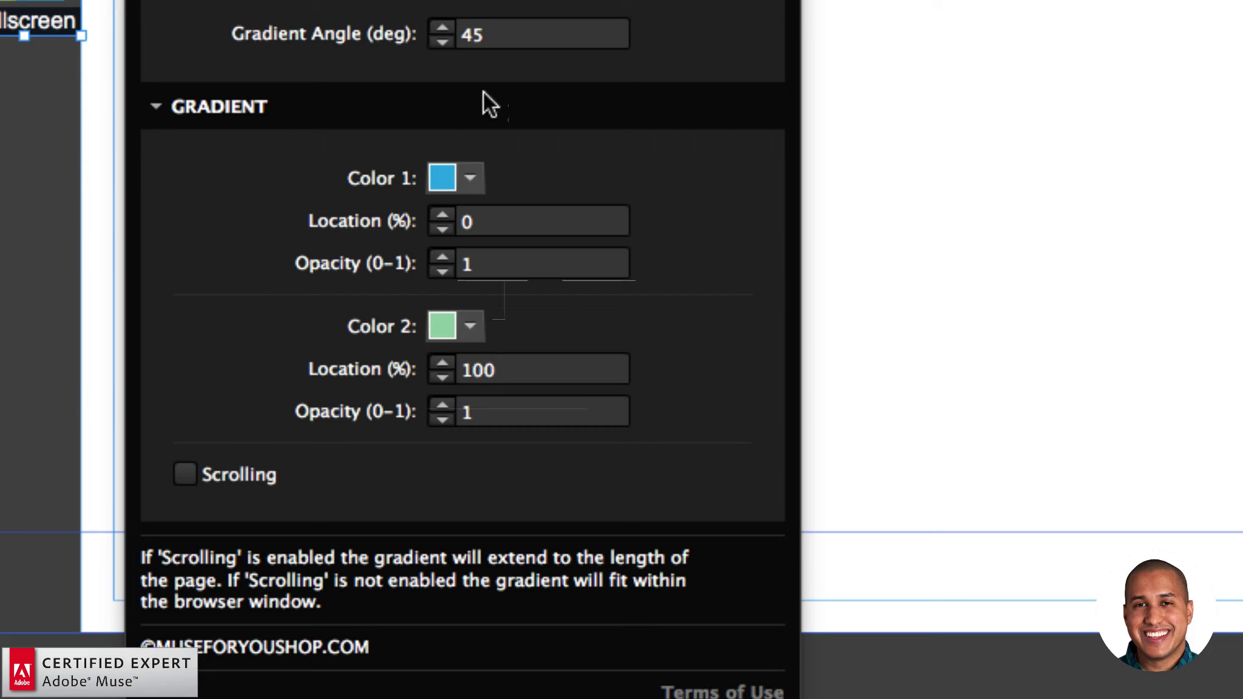
click(519, 37)
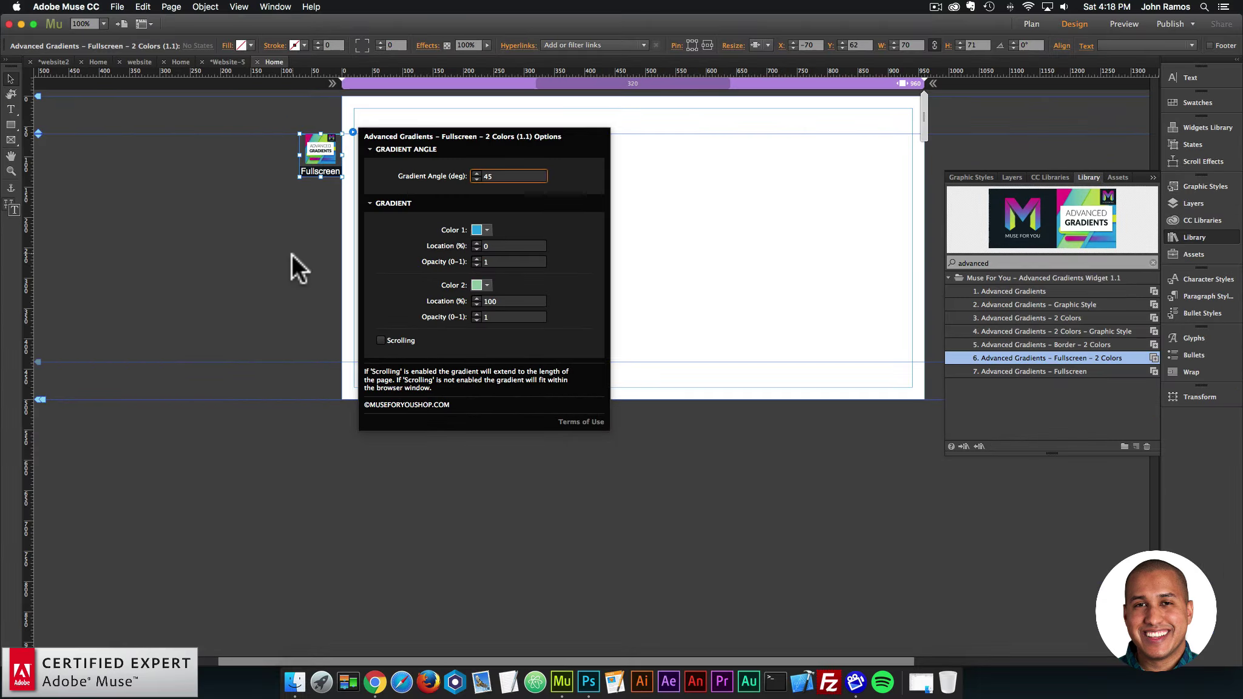
Step: Close the widget options and preview the fullscreen gradient page in the browser, then return to the design
click(291, 258)
click(117, 6)
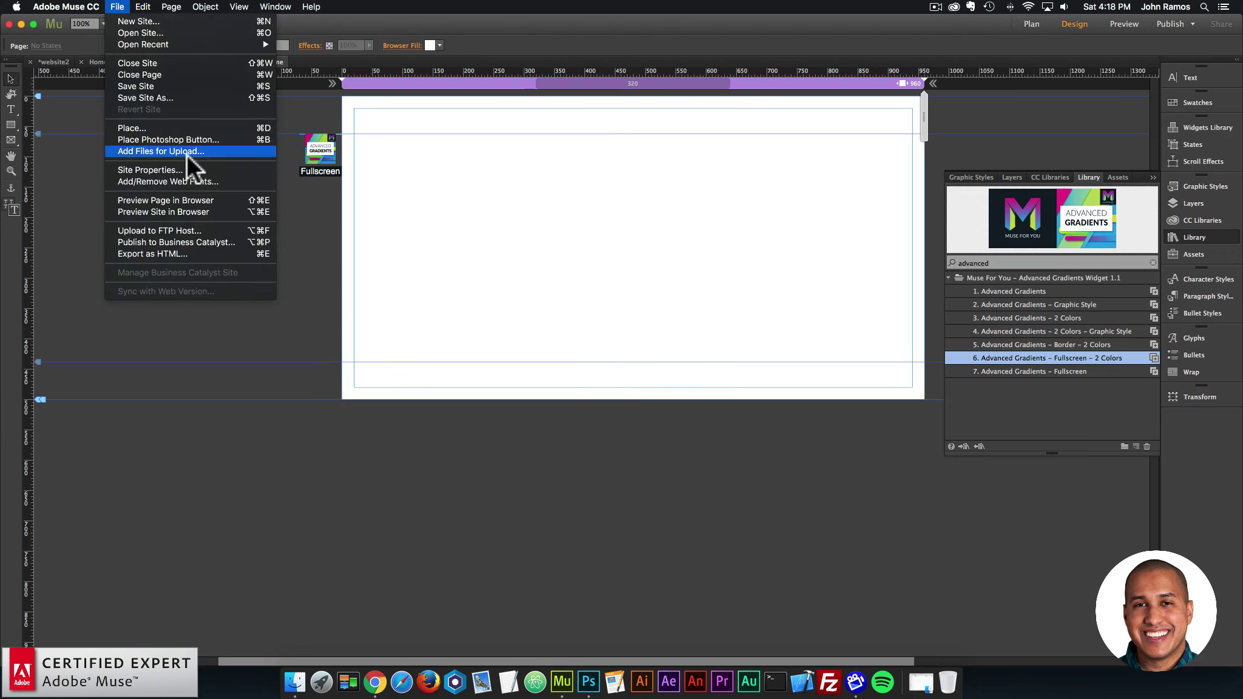
click(181, 201)
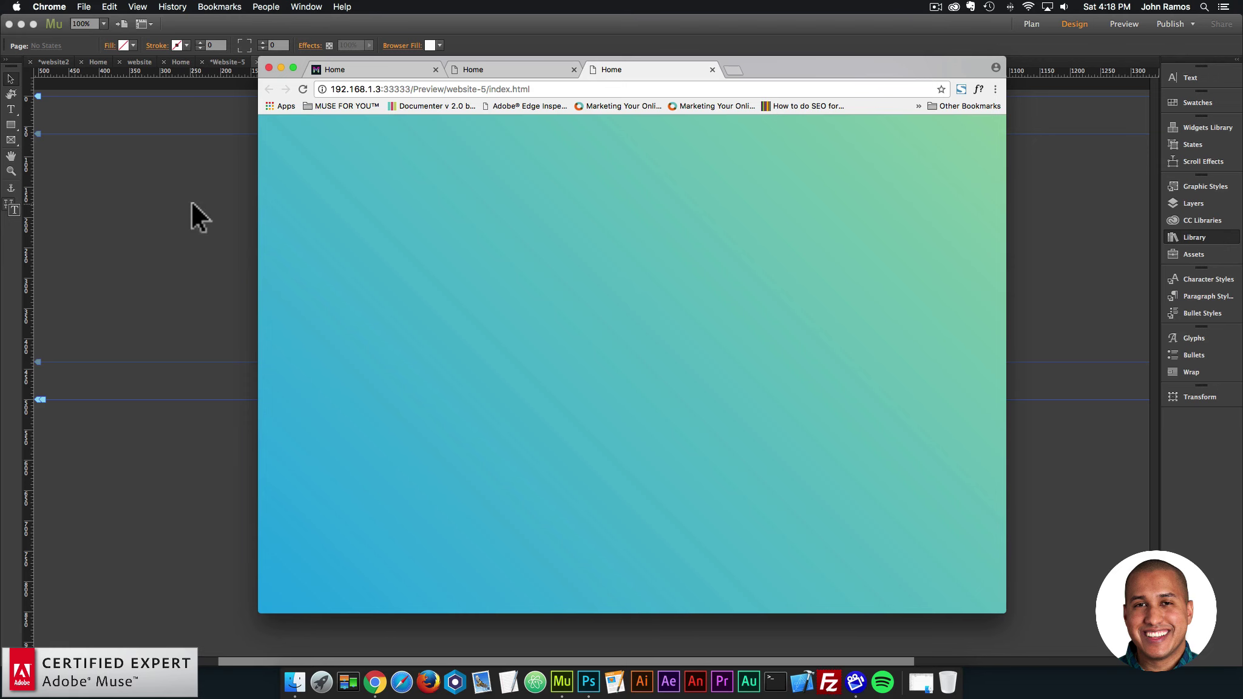
click(191, 205)
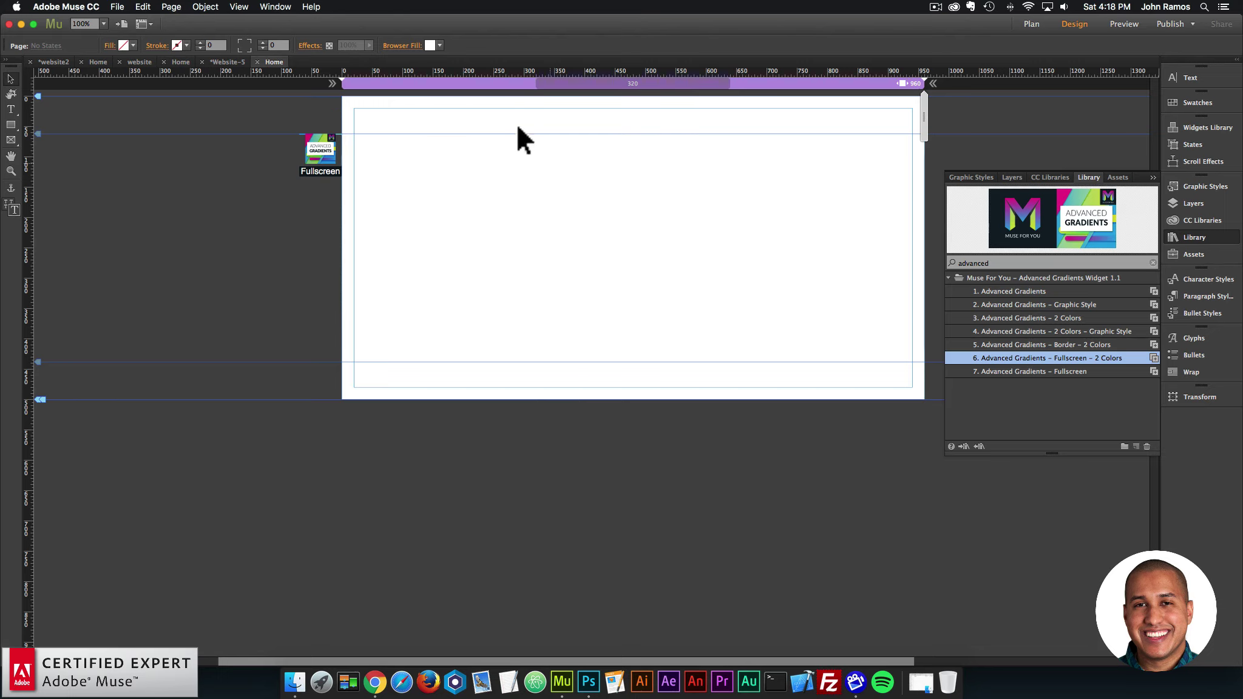
Step: Set the browser fill to blue 29AEE3 and preview the page in the browser
click(430, 45)
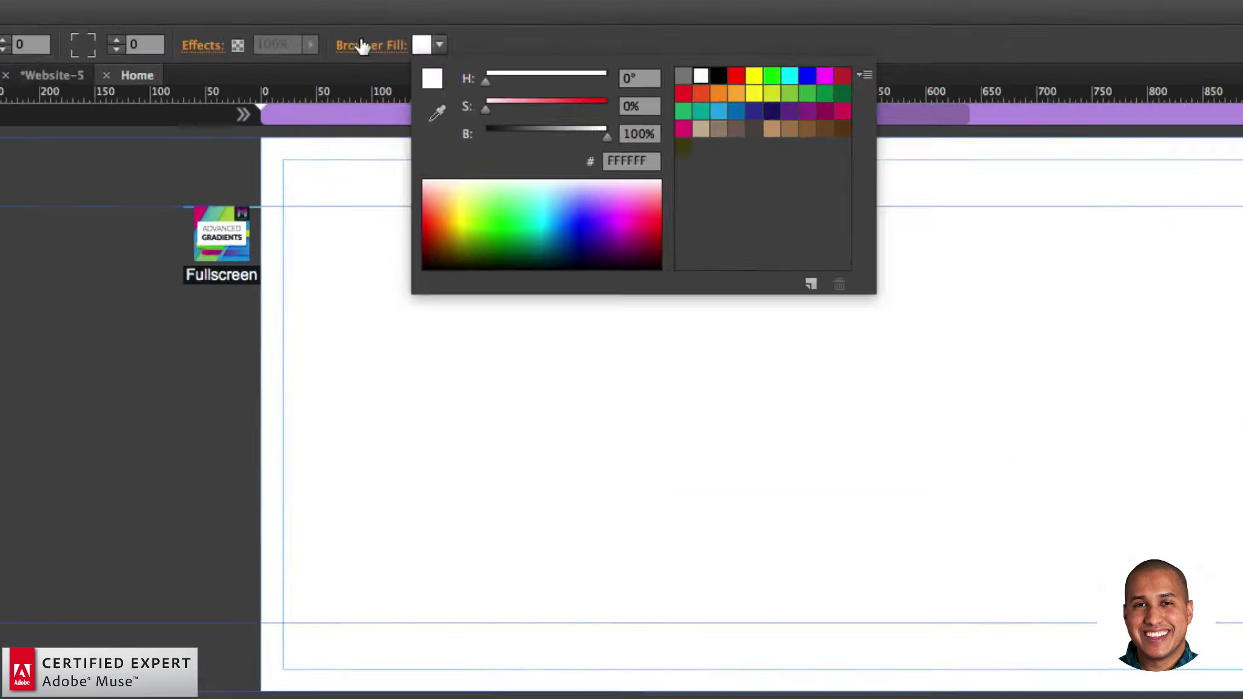
click(718, 112)
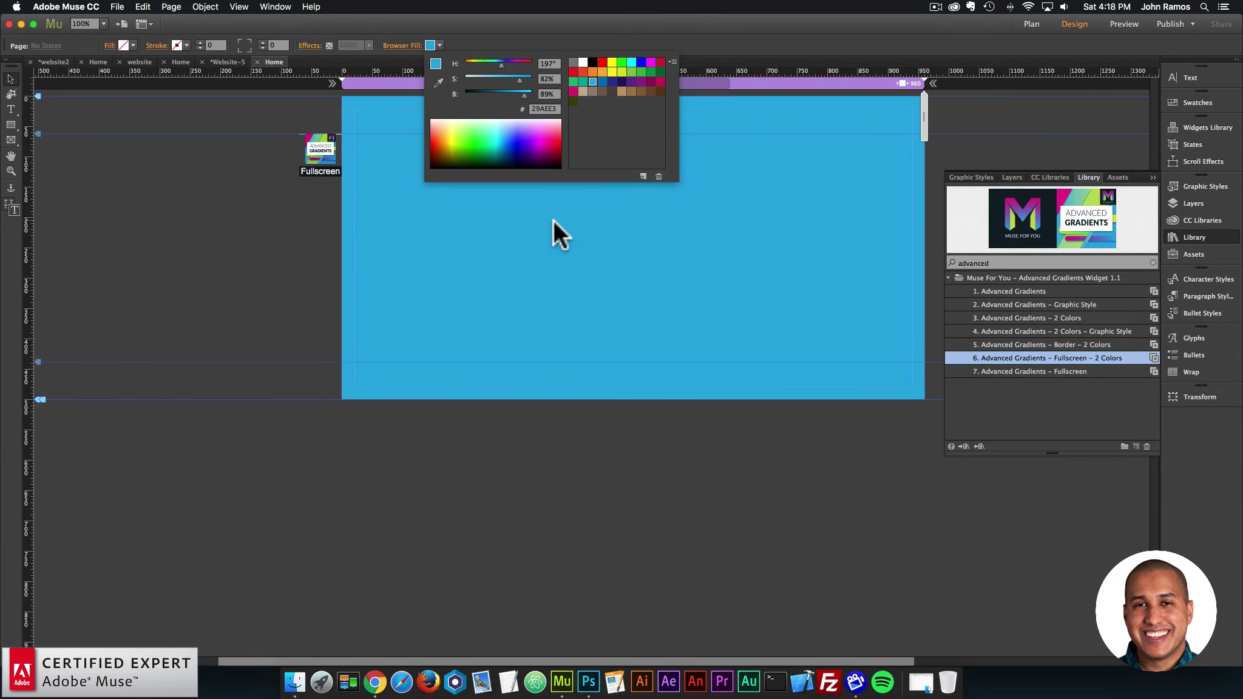
click(550, 211)
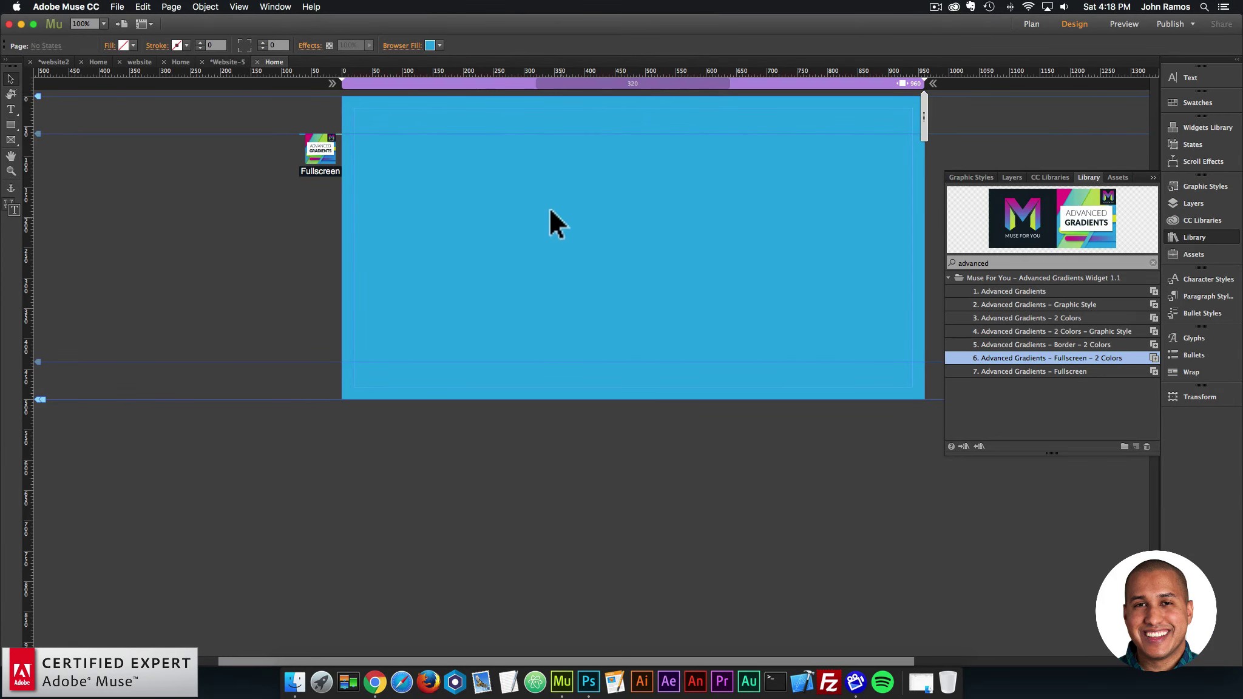
click(121, 7)
click(164, 202)
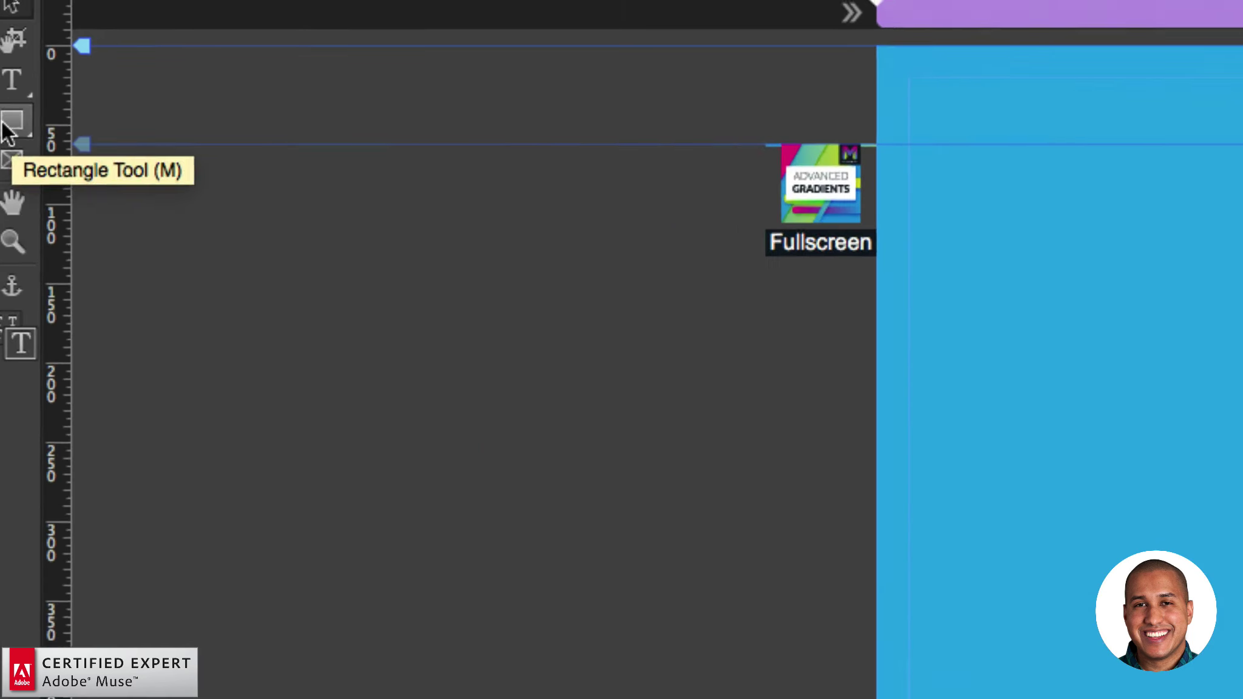
Step: Draw a square about 50 by 50 px in the page's upper part and give it a white stroke of 1
click(13, 123)
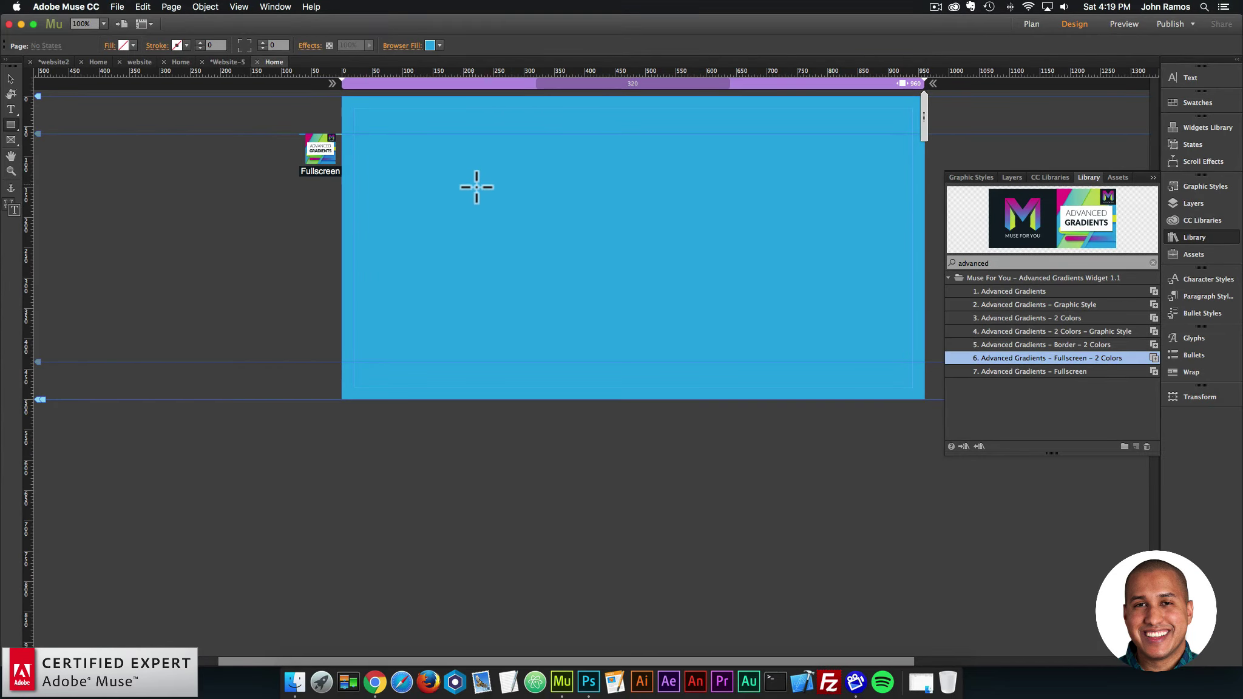
drag(472, 183, 503, 206)
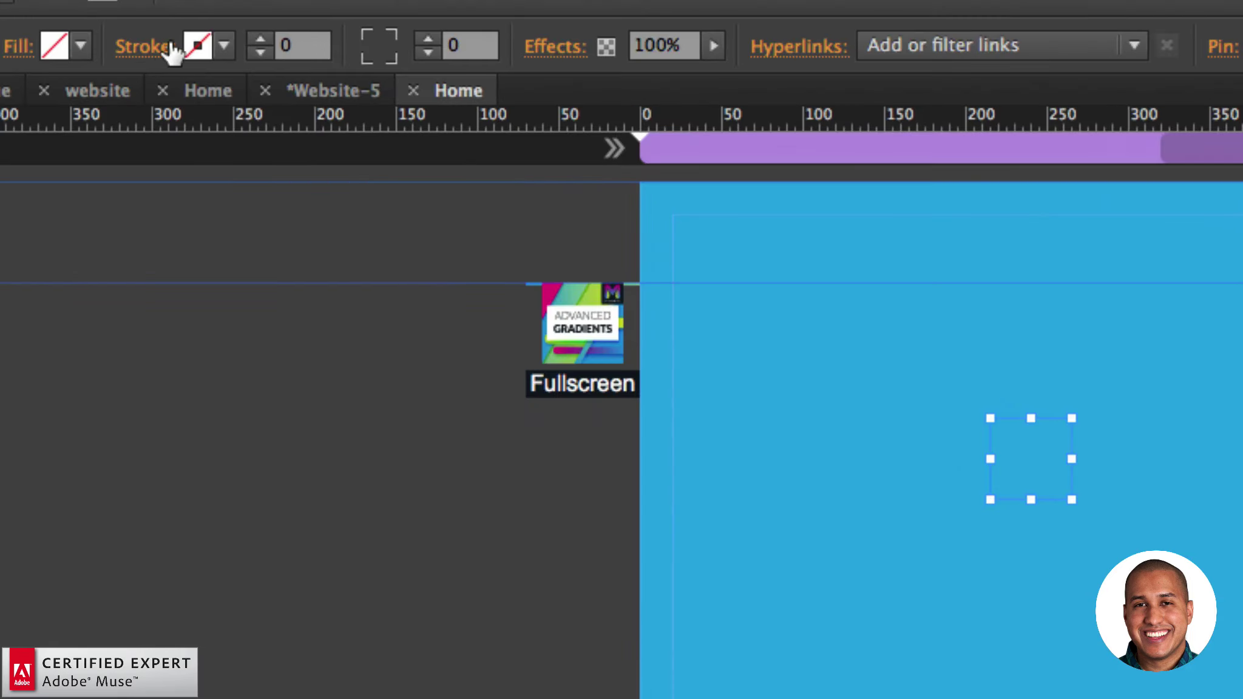
click(212, 44)
text(1)
key(Return)
click(224, 45)
click(631, 90)
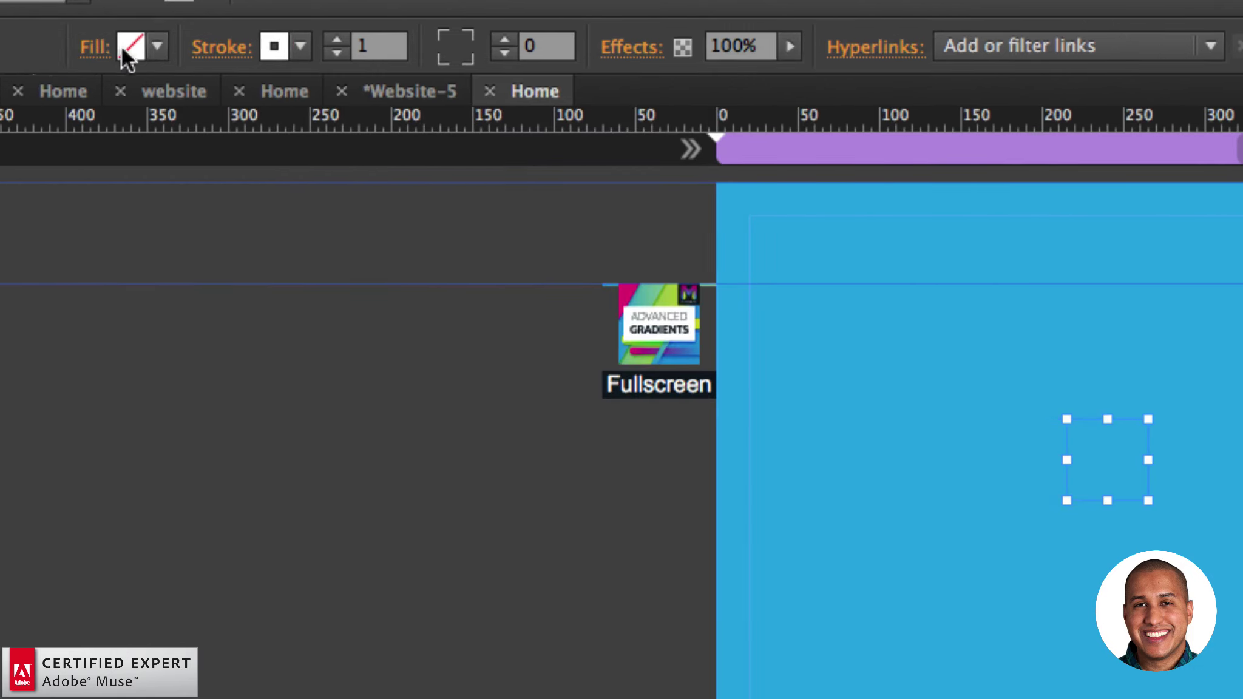
Step: Fill the square with white and set its opacity to 50%
click(156, 47)
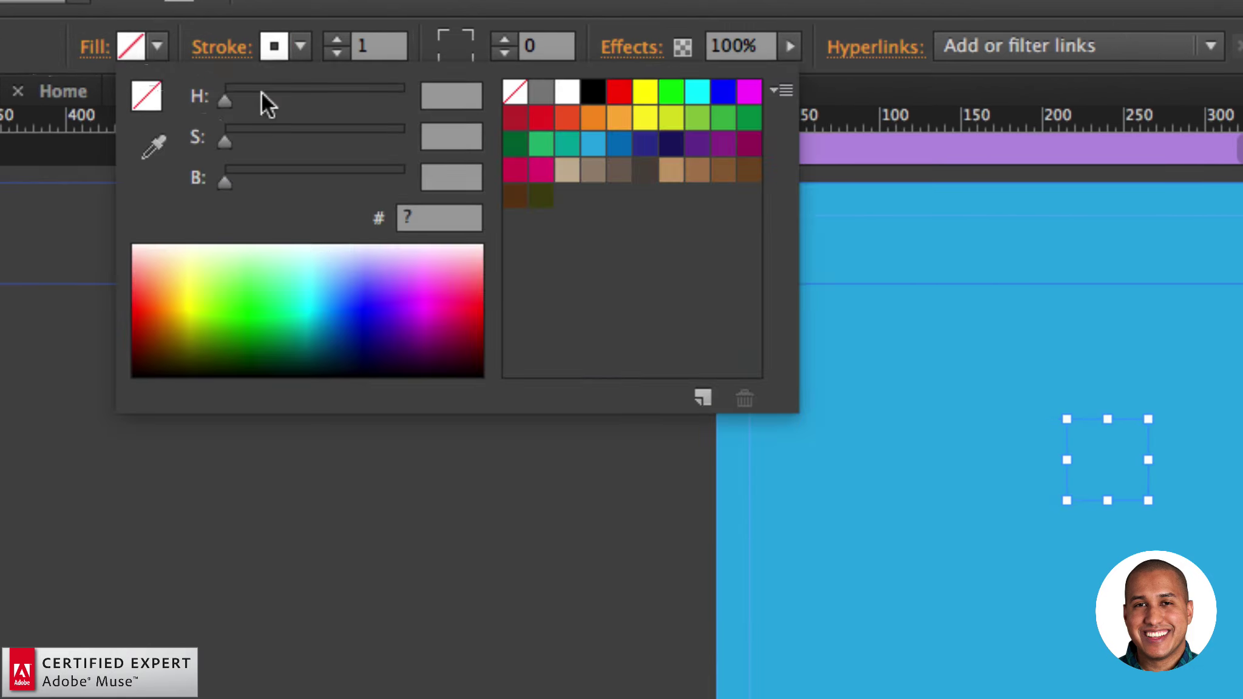
click(564, 92)
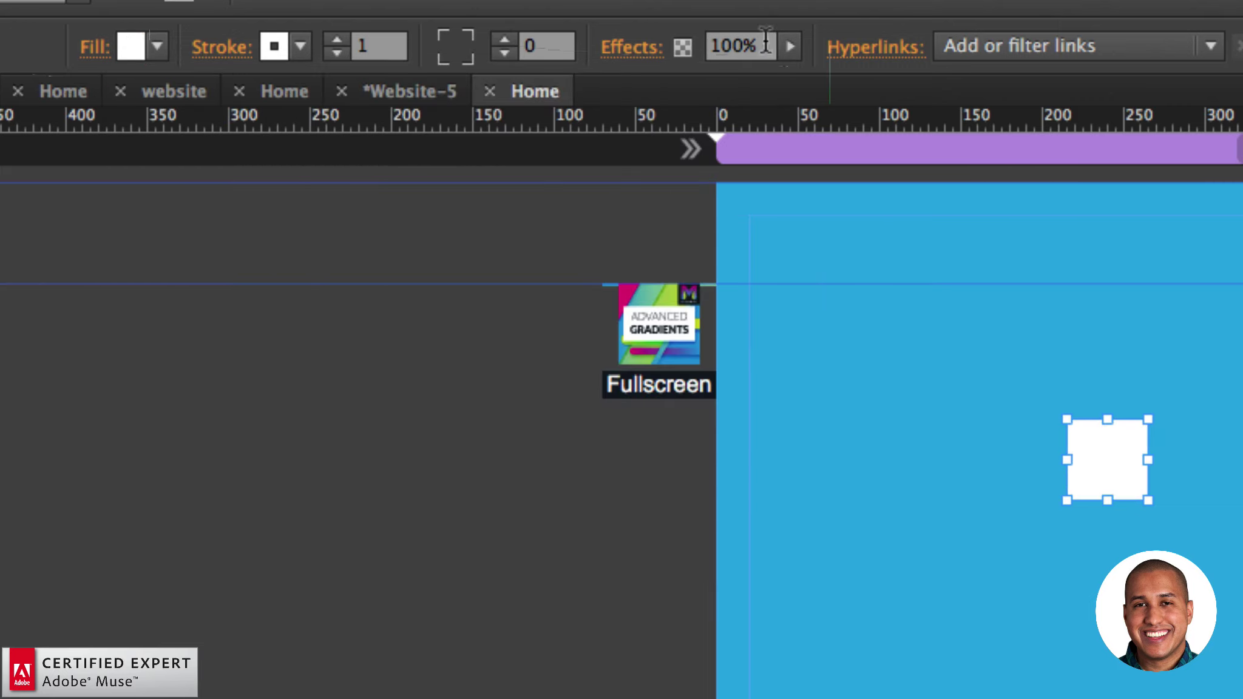
click(707, 47)
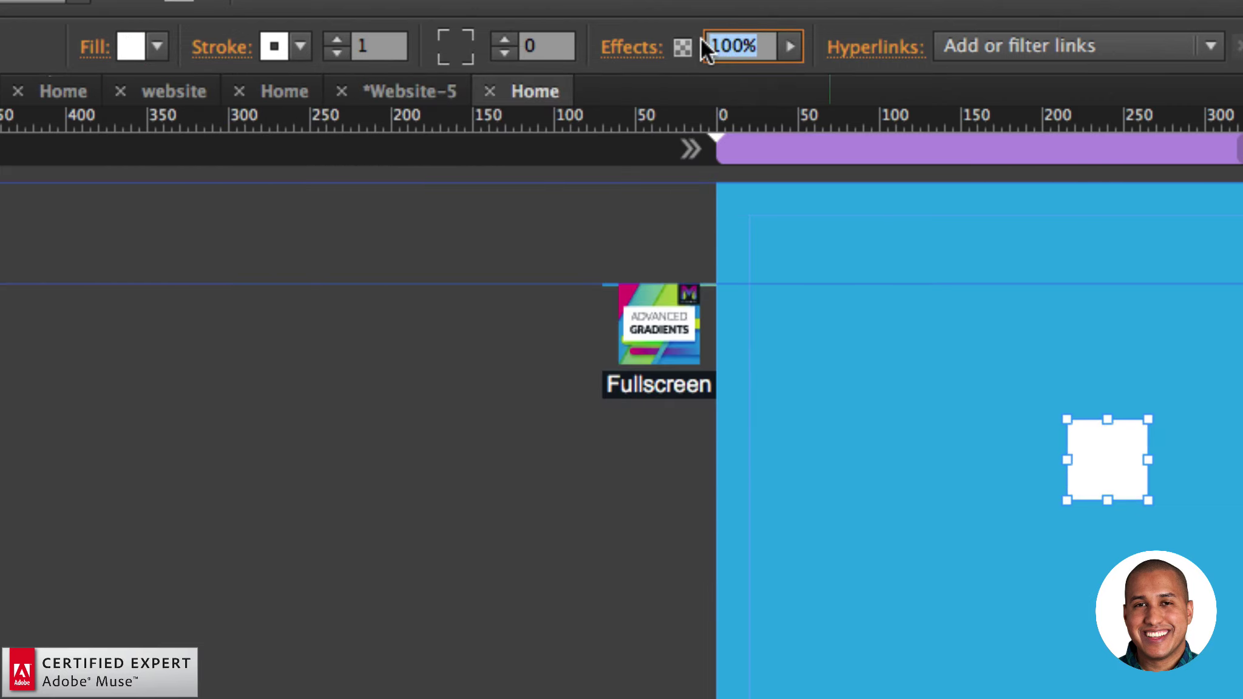
text(50)
key(Return)
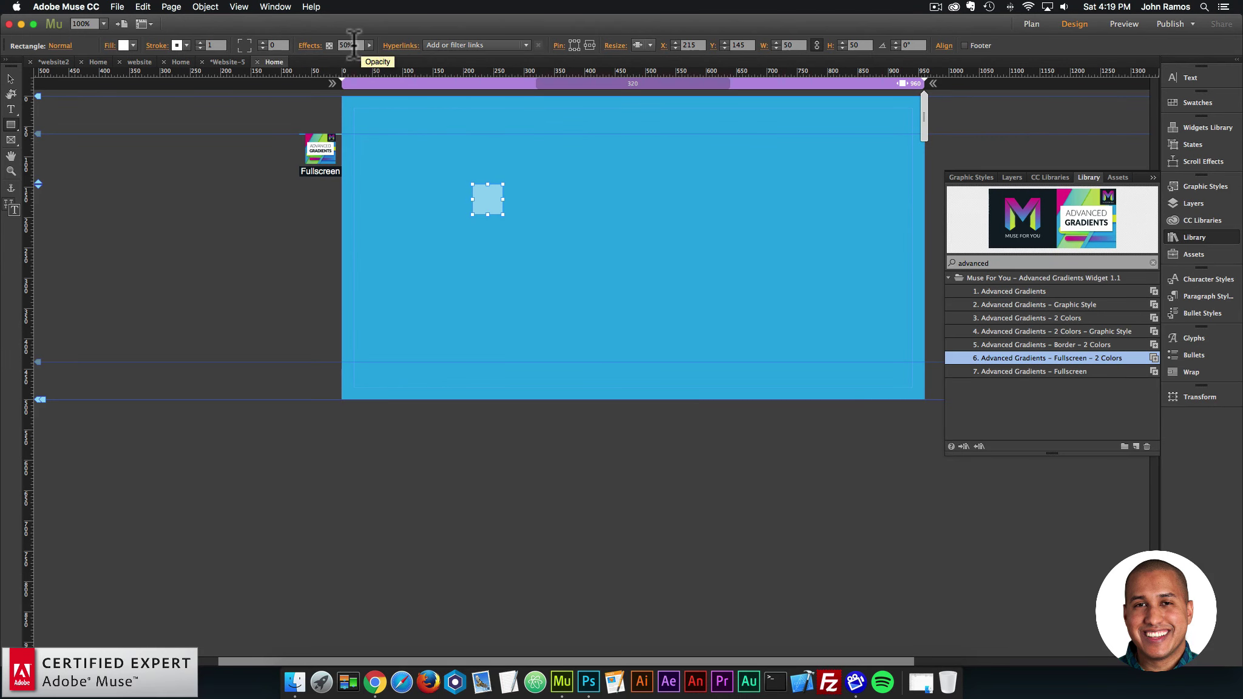
Step: Move the translucent square to about X 258, Y 148 with the Selection tool
click(11, 80)
drag(483, 192, 510, 194)
click(469, 179)
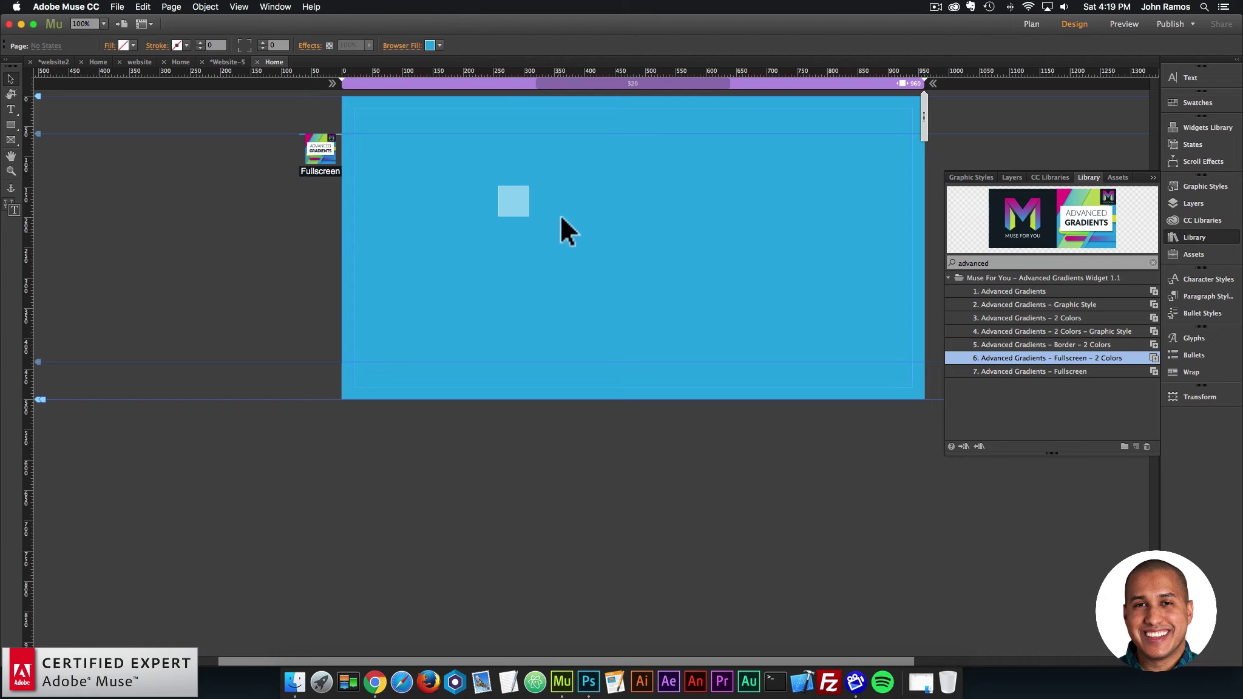
click(516, 198)
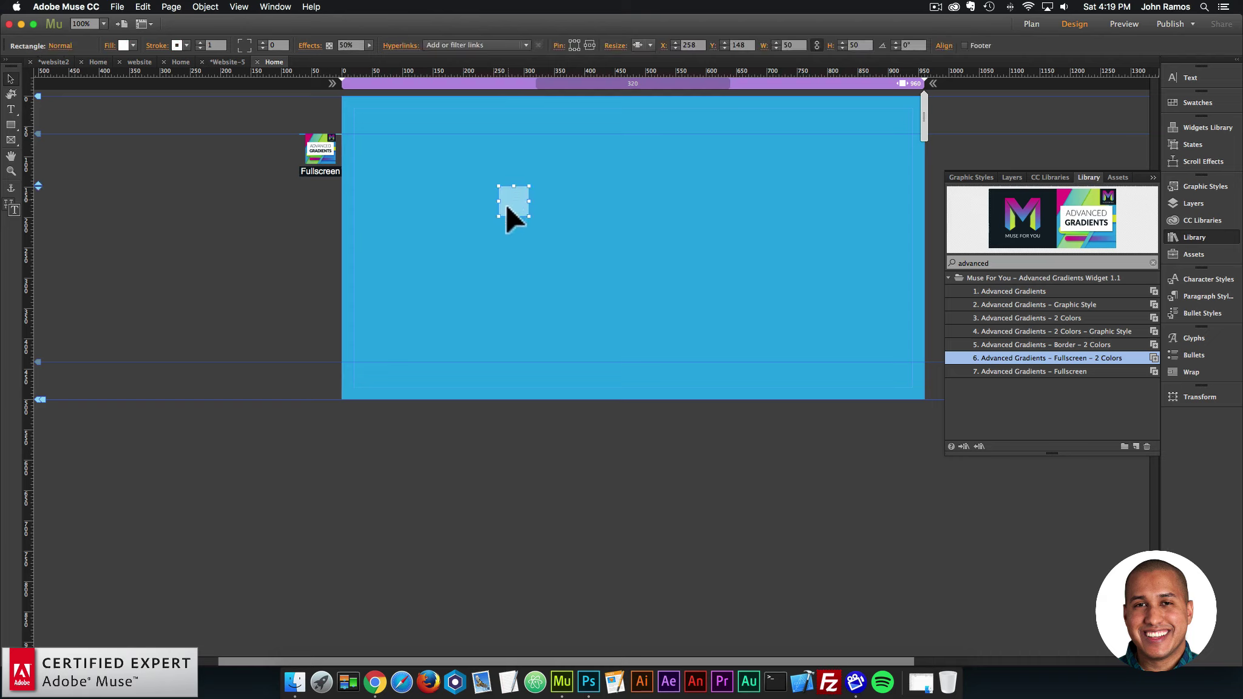
click(552, 222)
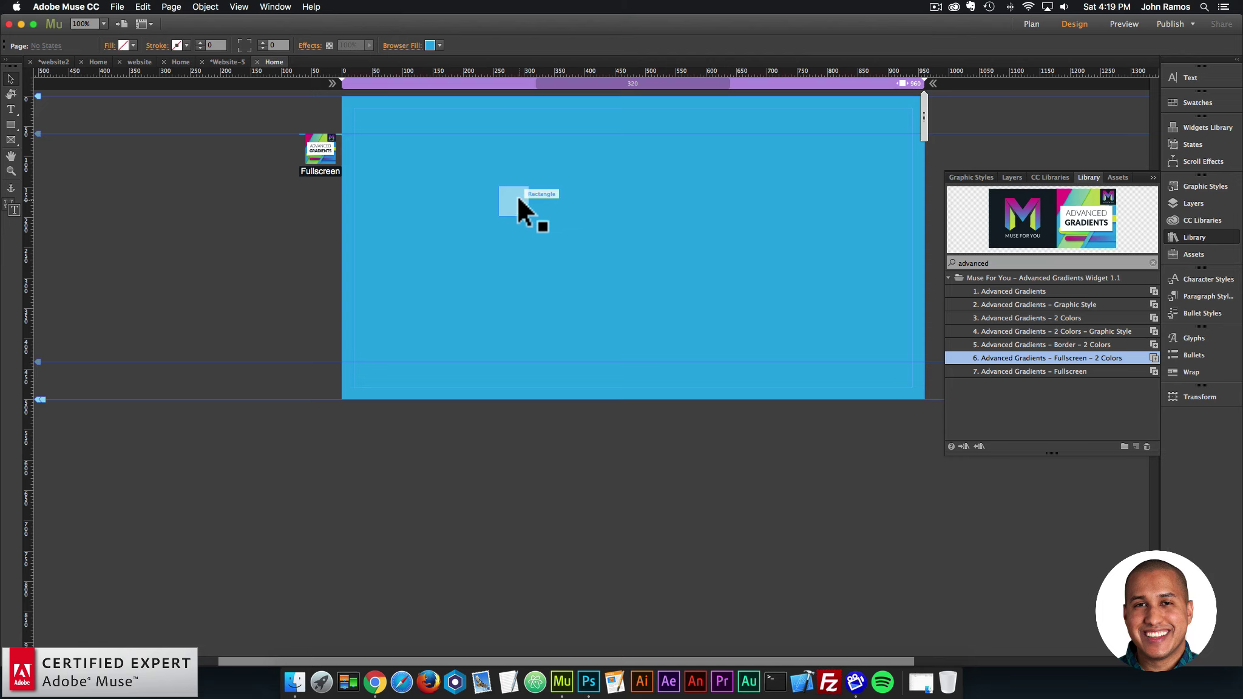
Step: Duplicate the square into a row of five adjacent squares and copy the row downward to form a 5-by-5 grid
click(515, 197)
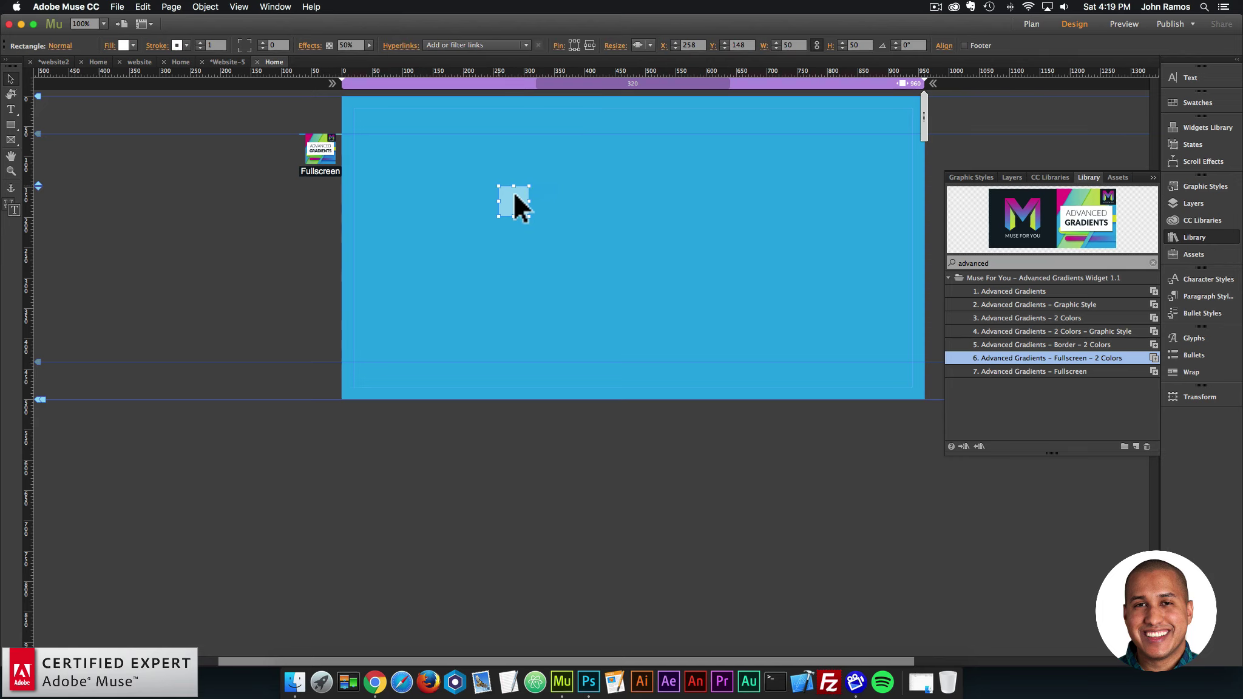
drag(515, 194, 635, 204)
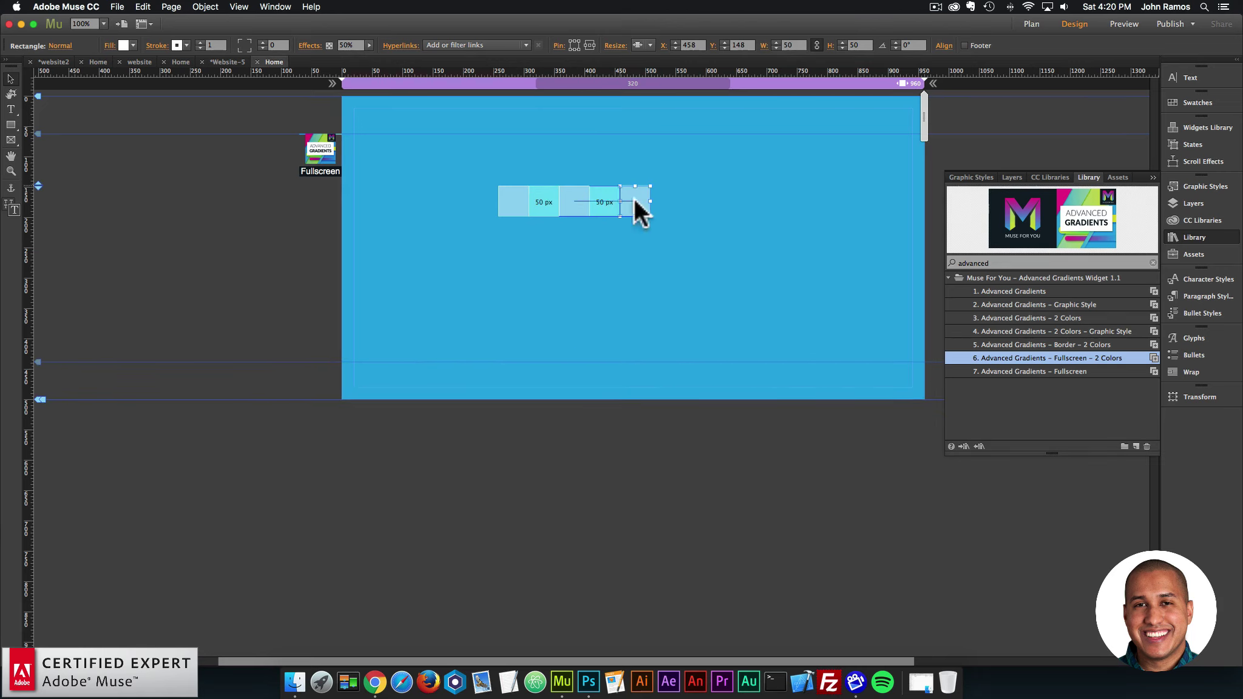
drag(698, 257, 434, 176)
drag(513, 210, 516, 333)
click(433, 338)
Step: Select the whole grid of squares and move it to X 355, Y 62
drag(439, 350, 744, 175)
drag(516, 199, 573, 147)
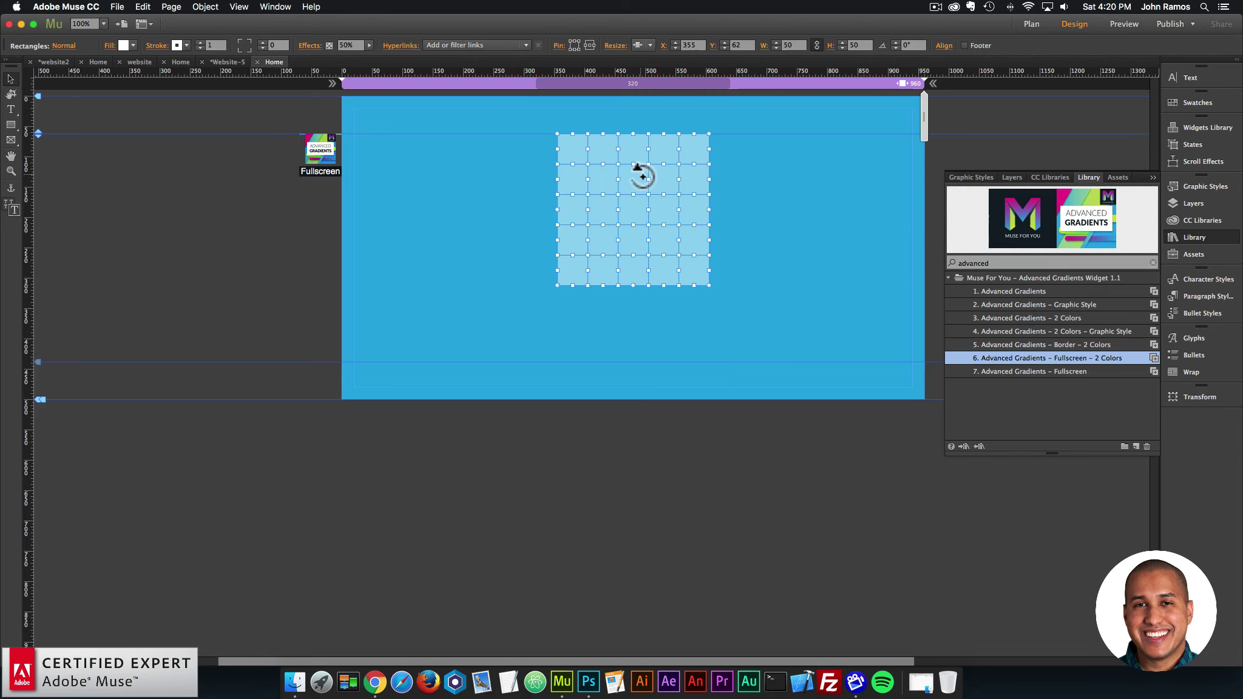
click(766, 183)
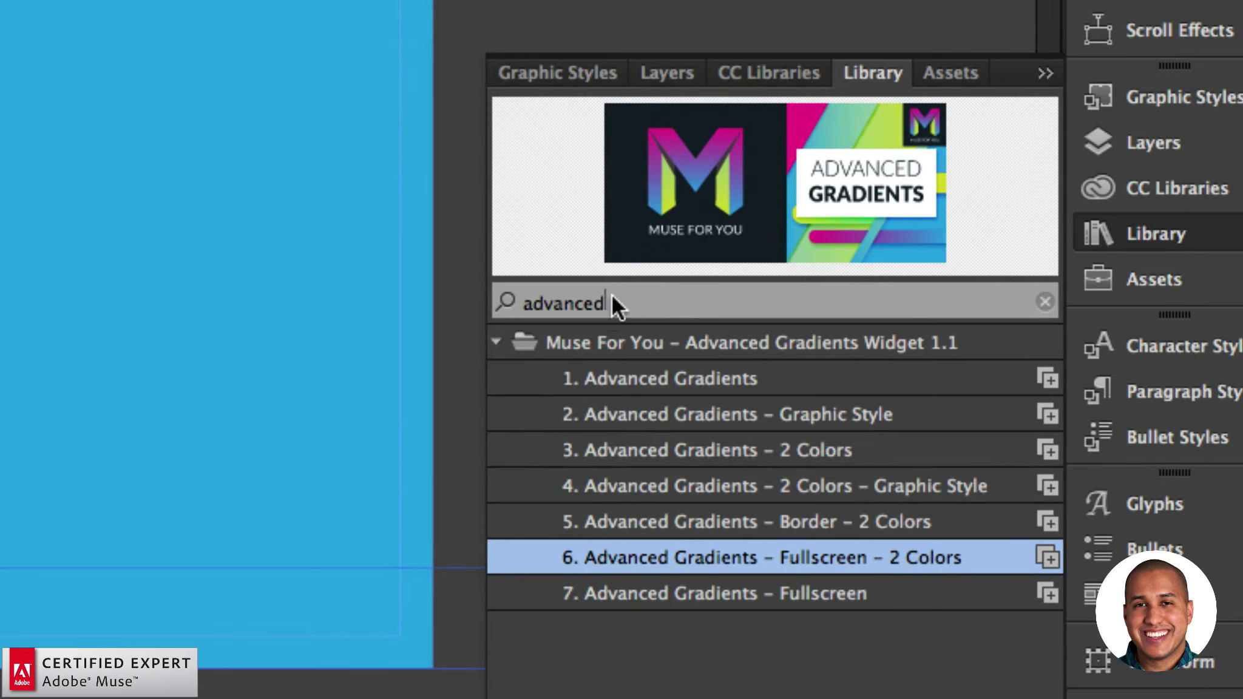
Step: Search the library for "stgrd", place the STGRD - Add First widget at X -70, Y 62, and move the Fullscreen gradient widget down
drag(613, 298, 499, 300)
text(stgrd)
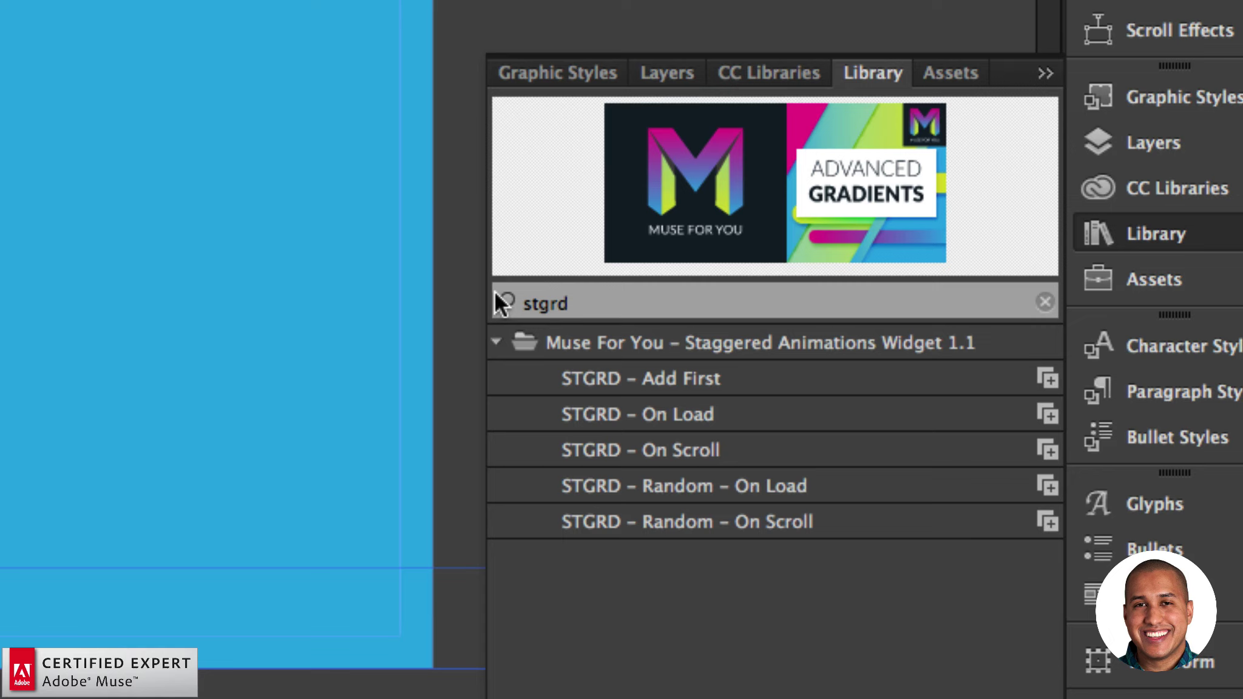
click(633, 380)
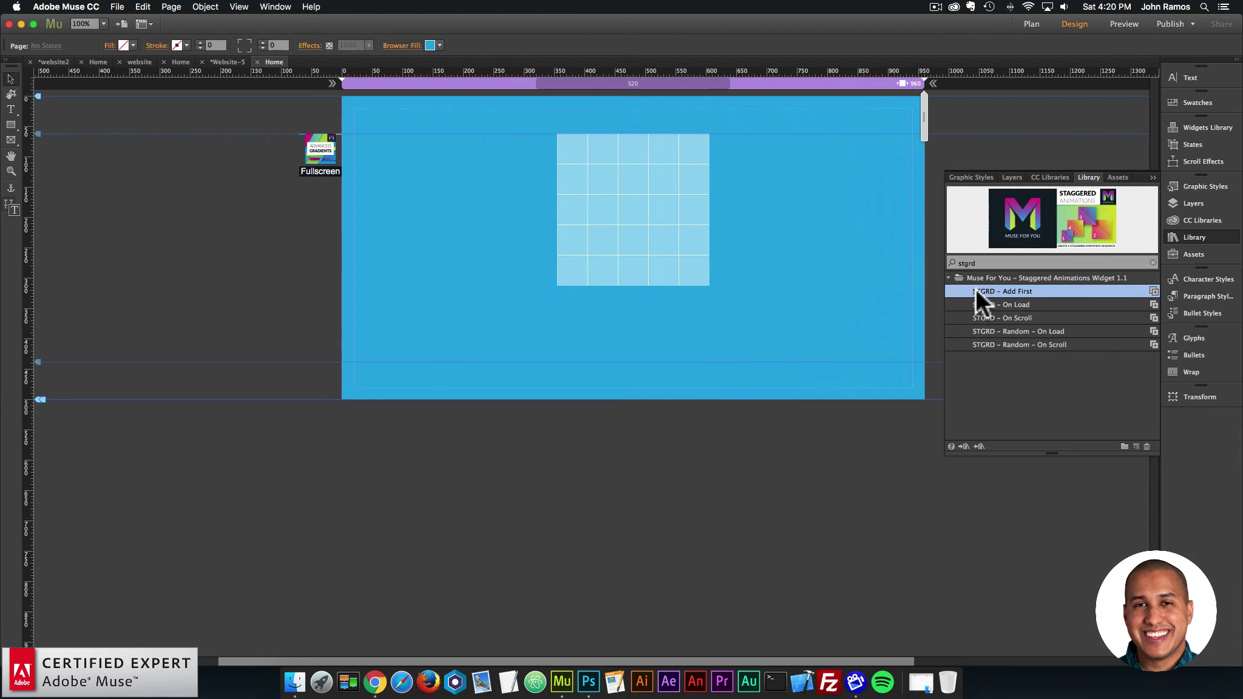
drag(975, 288, 333, 349)
click(331, 175)
drag(317, 220, 314, 159)
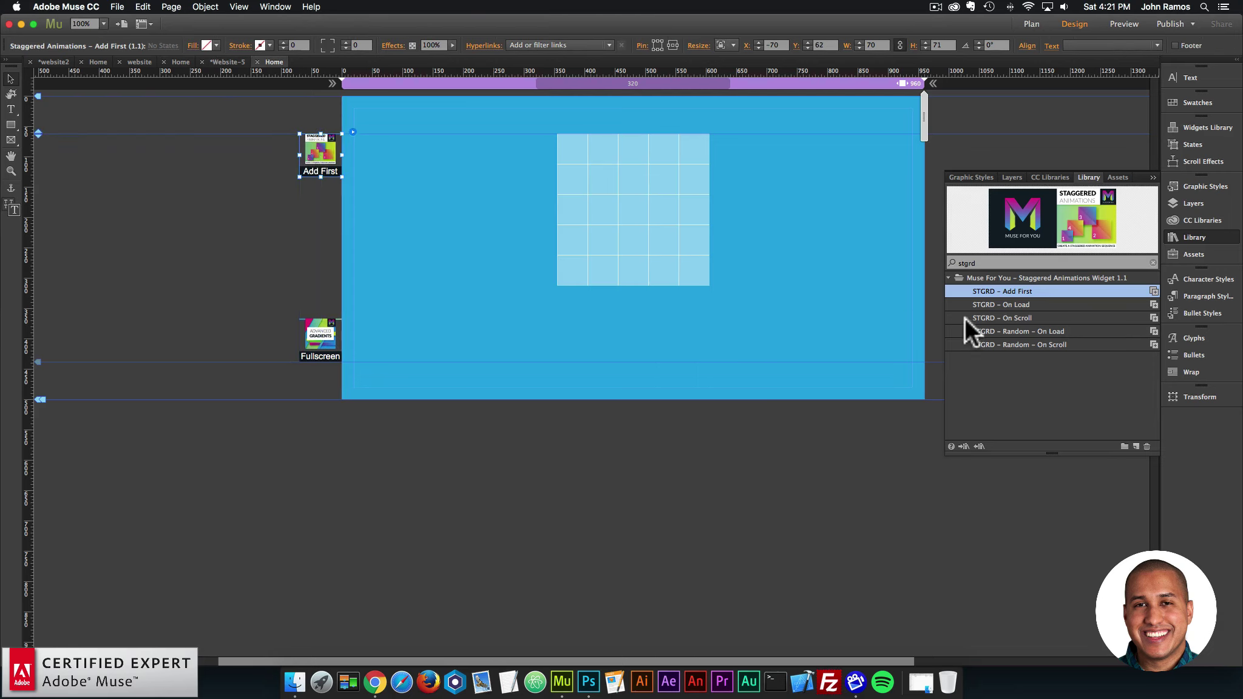
Step: Place the STGRD - On Load widget beneath the Add First widget at X -70, Y 157 and check its graphic style name
click(1025, 303)
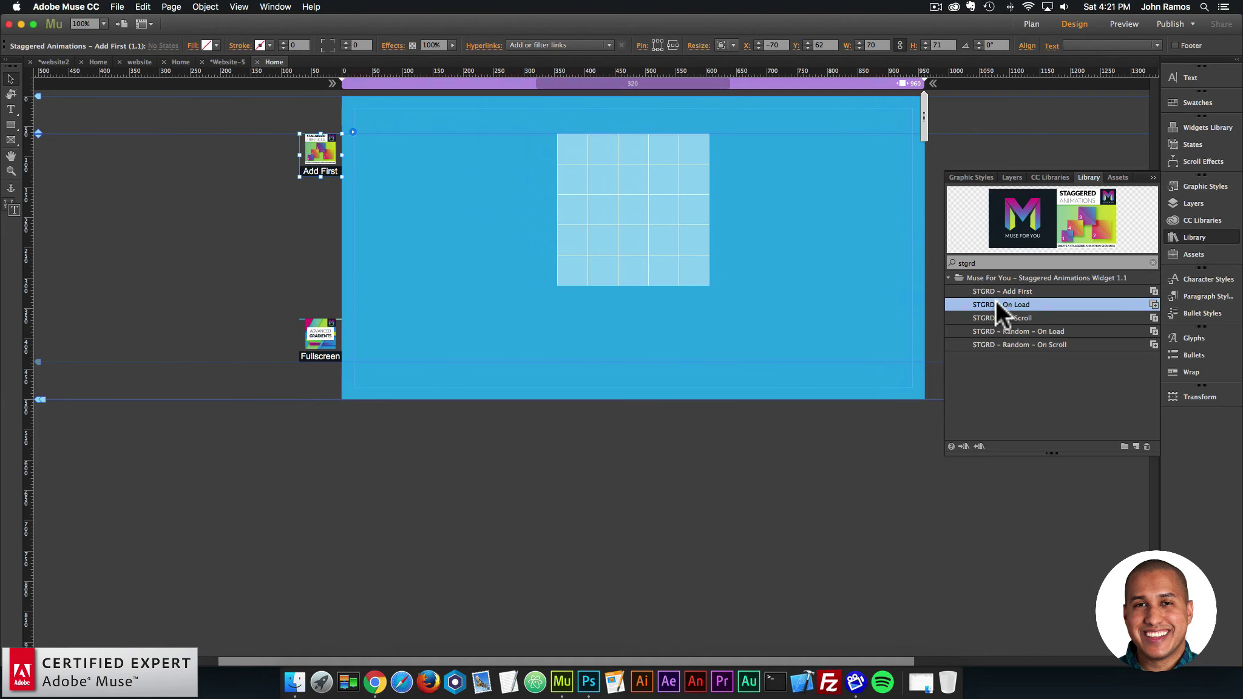
drag(934, 293, 305, 200)
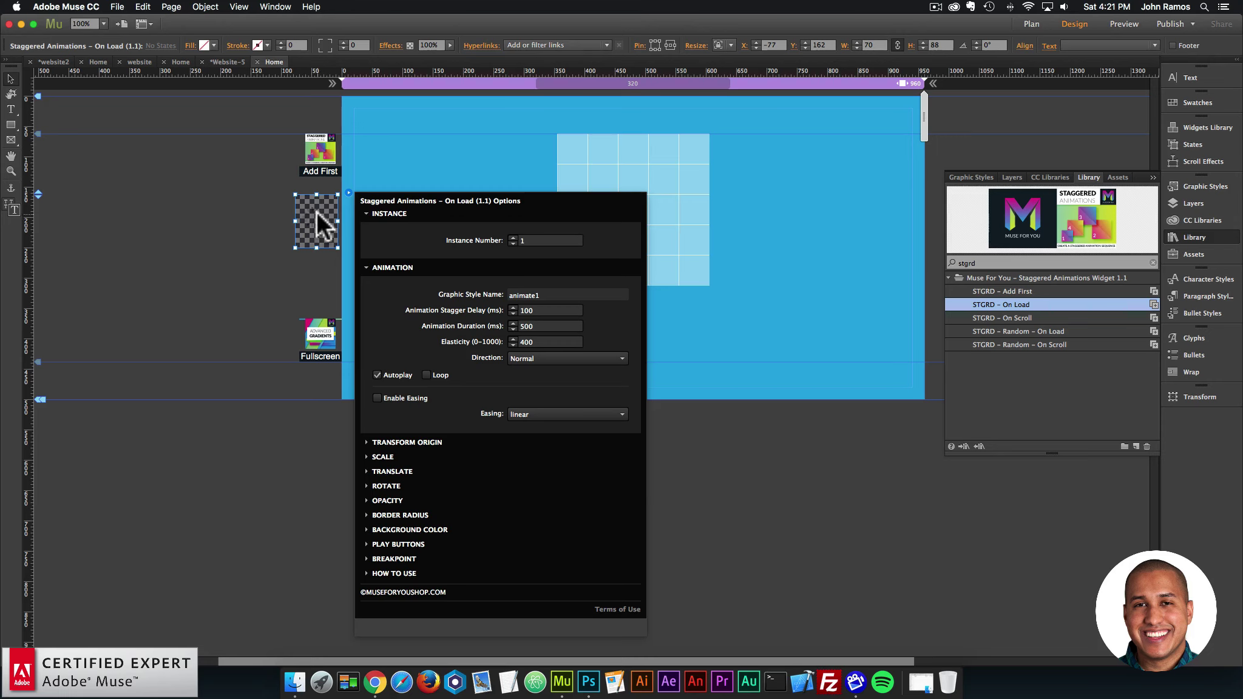
click(353, 188)
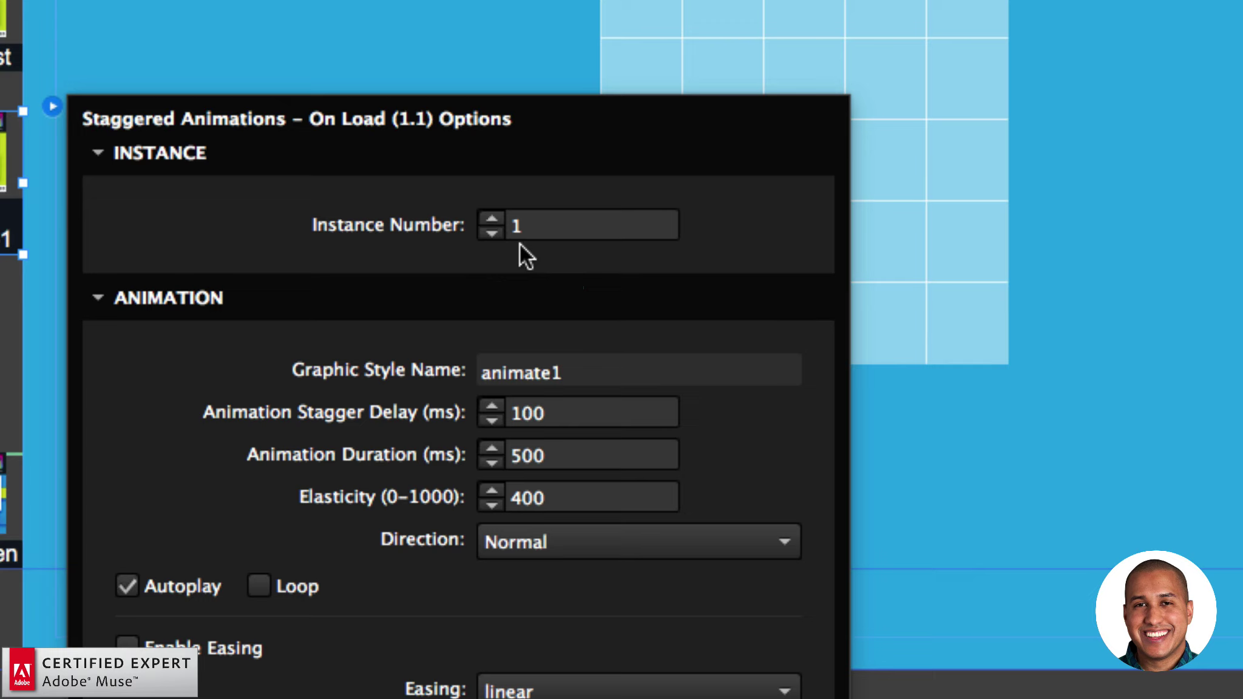
drag(562, 370, 484, 368)
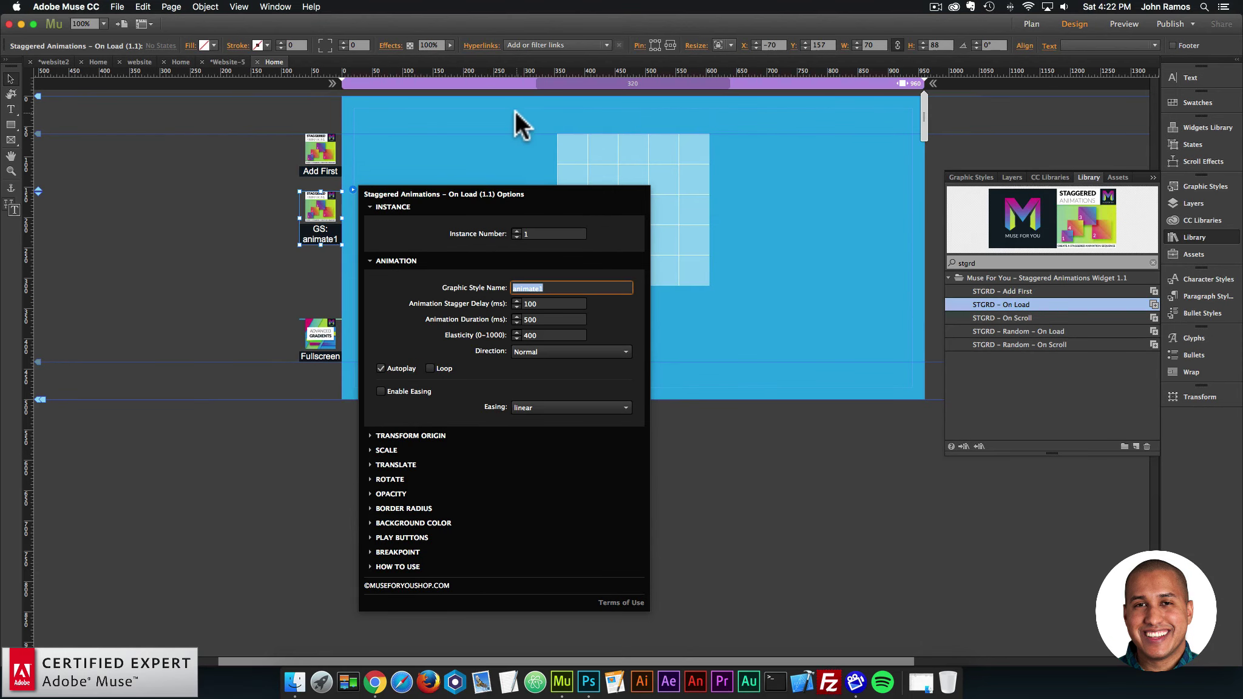
click(513, 158)
Step: Select all the squares in the grid, create a new graphic style from them, and apply it to the selection
drag(472, 319, 750, 112)
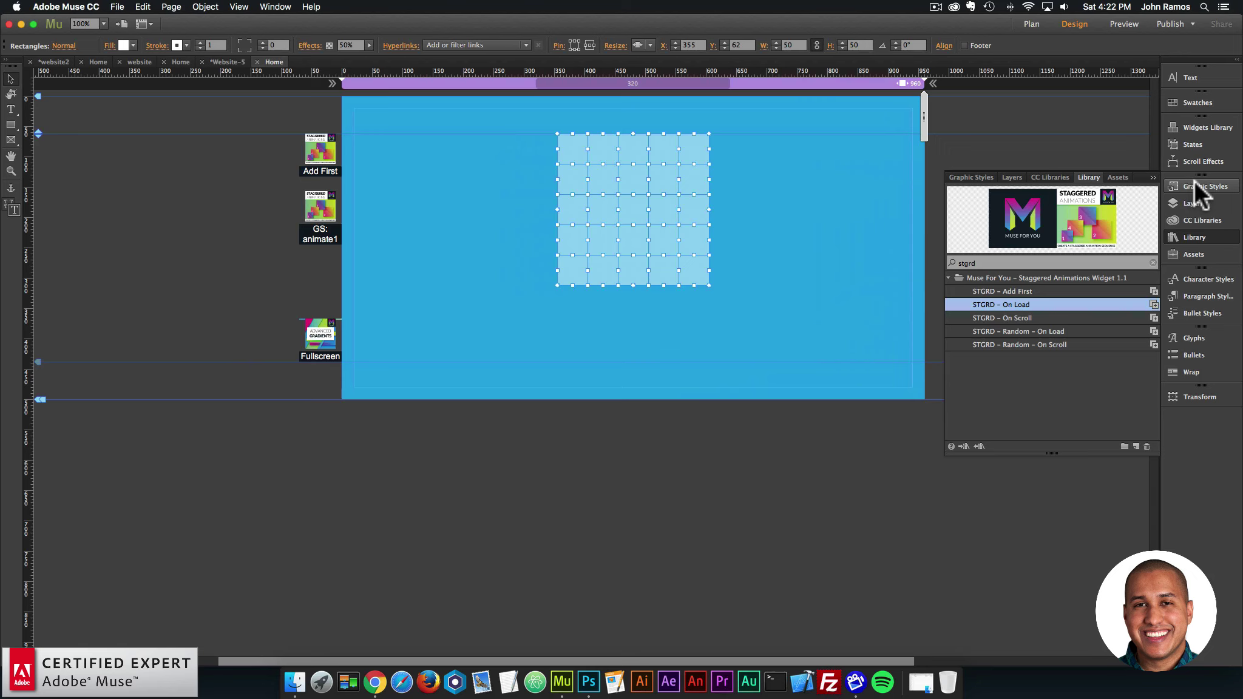
click(275, 7)
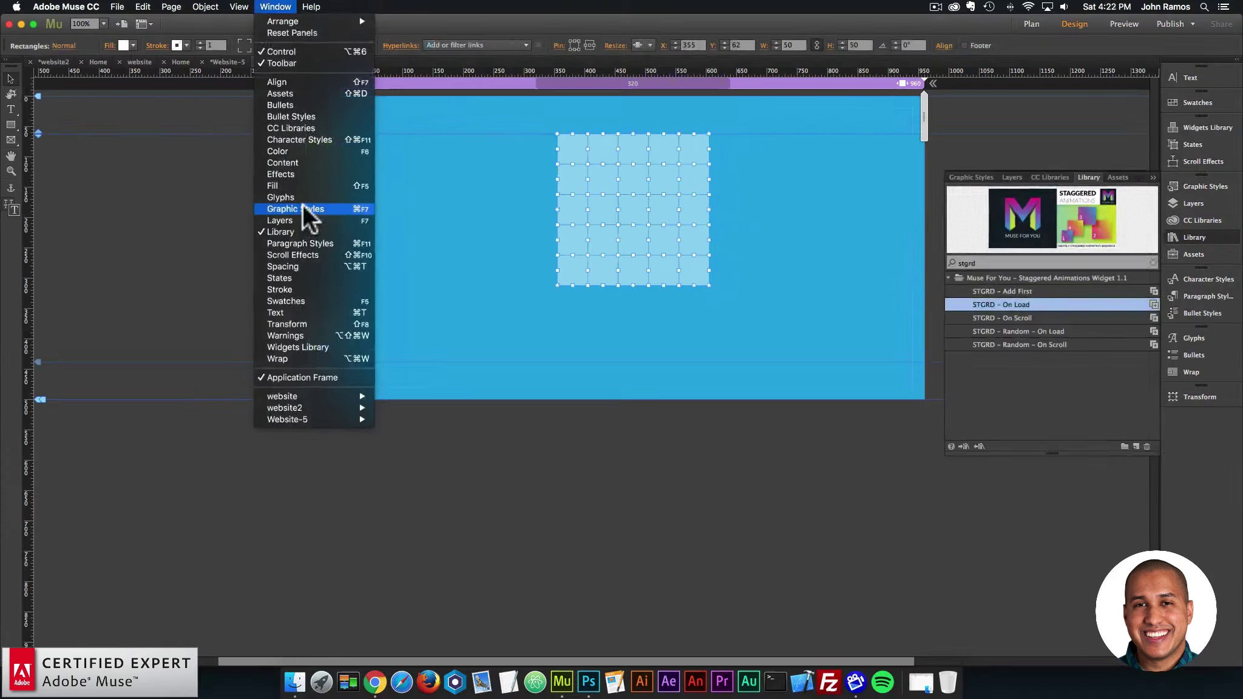
click(314, 202)
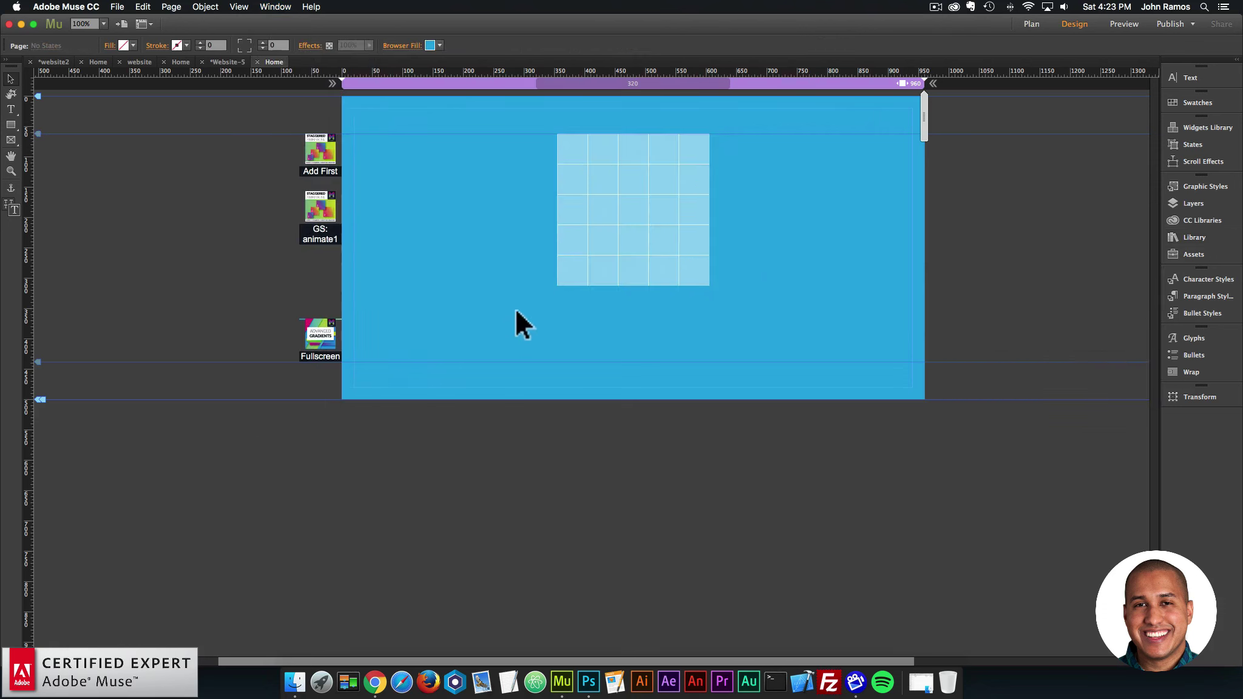
drag(726, 161, 735, 125)
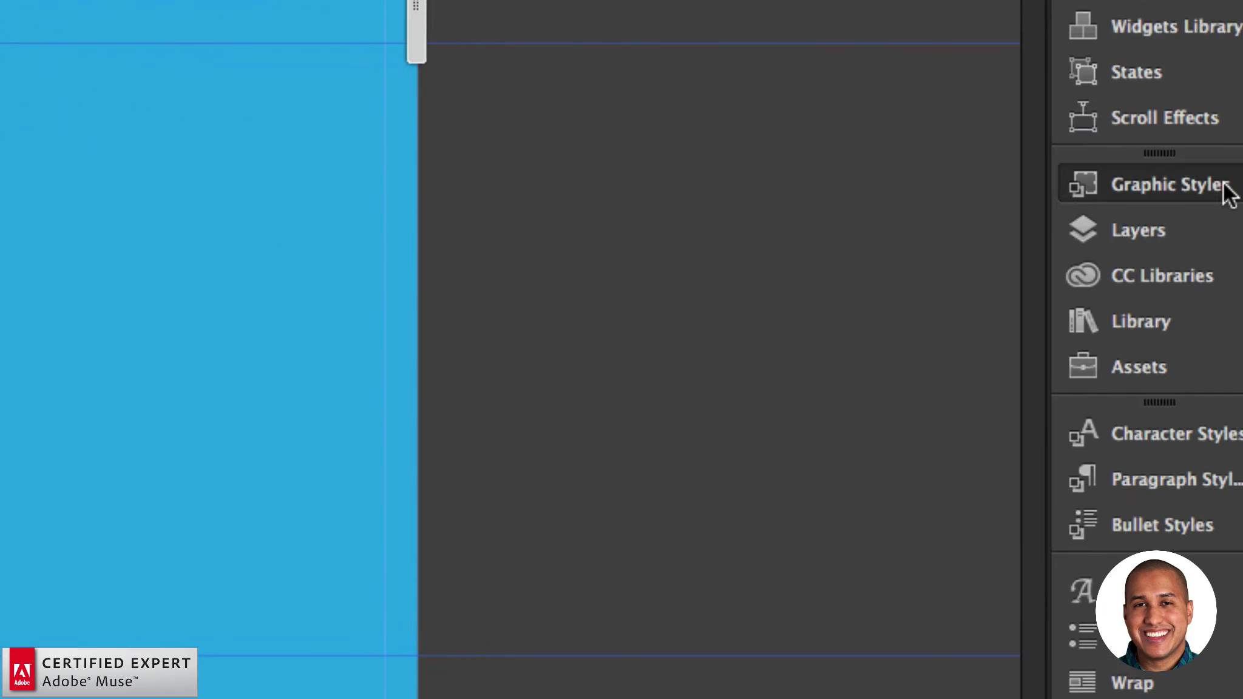
click(1226, 189)
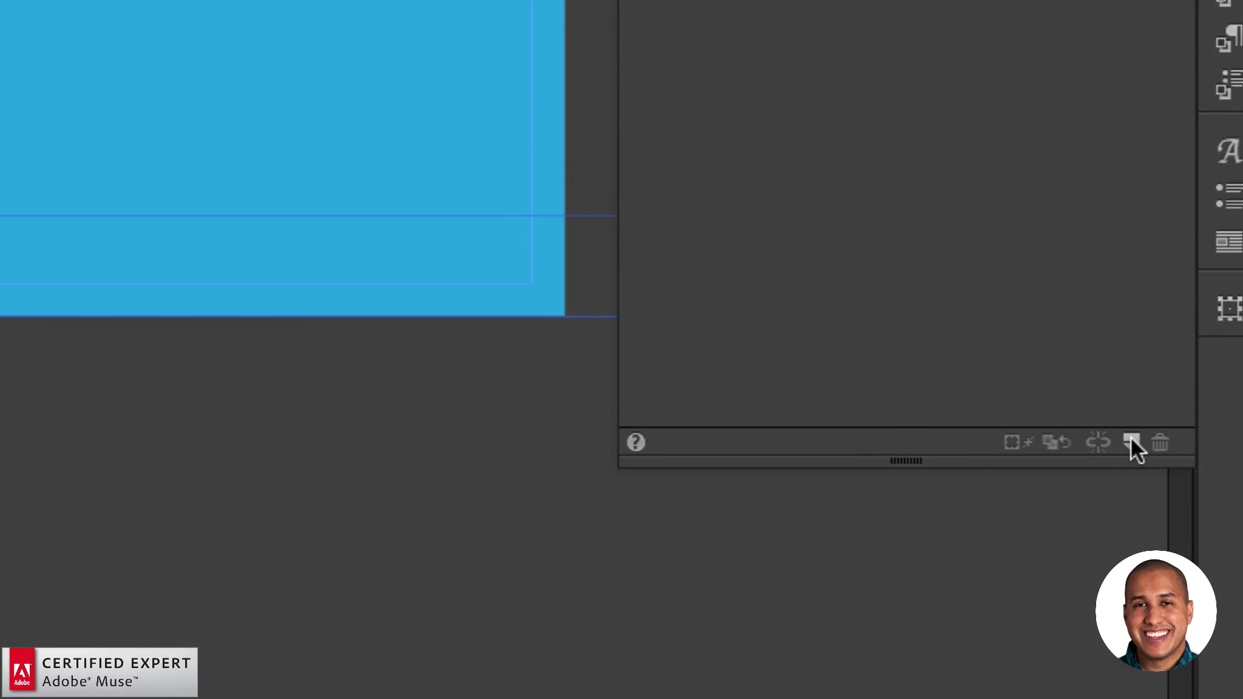
click(1131, 441)
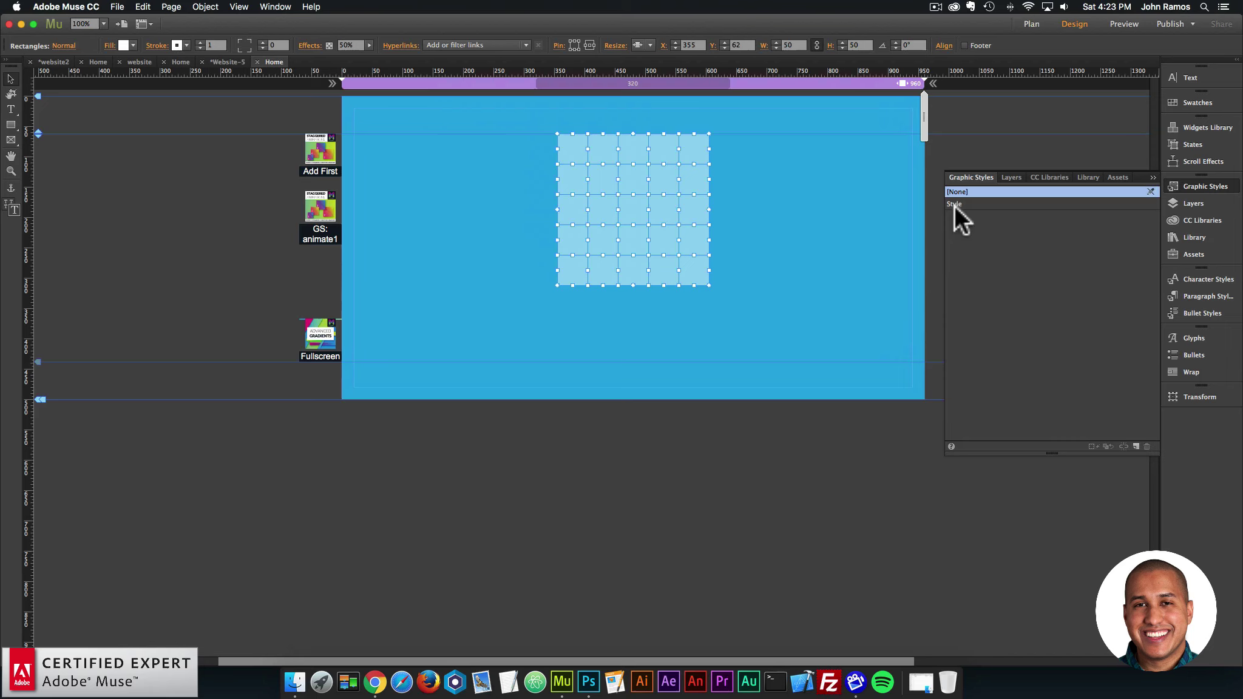
click(954, 204)
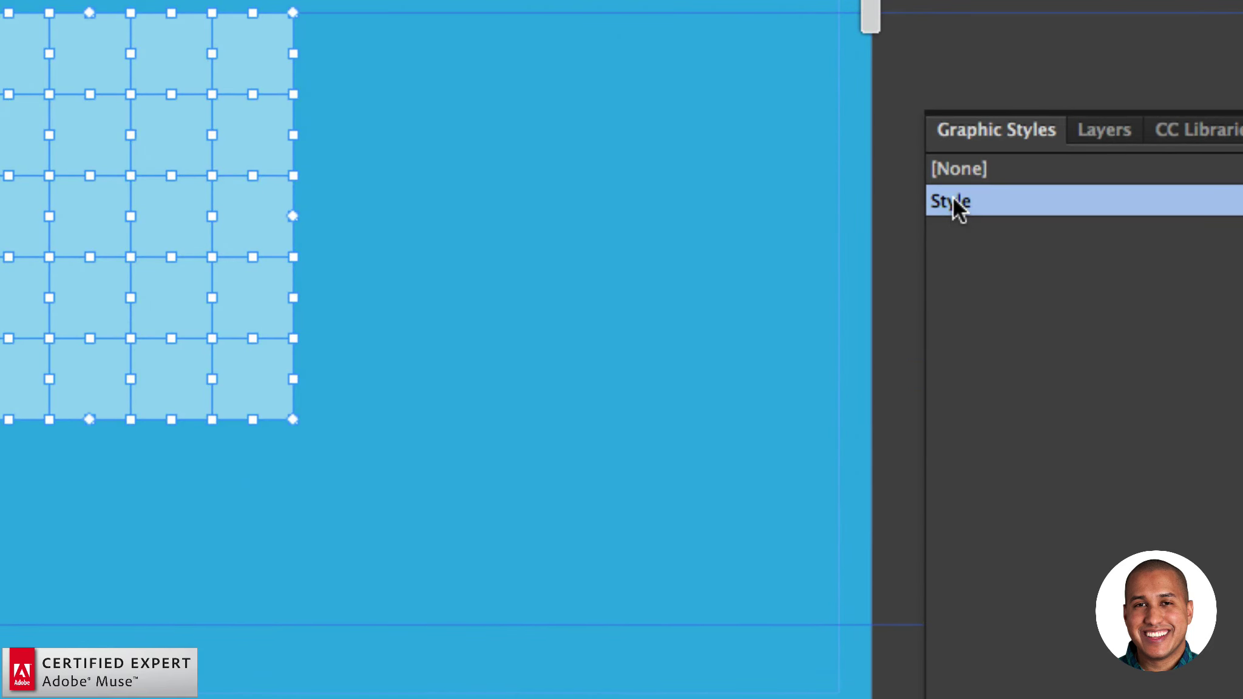
Step: Rename the new graphic style as animate1
double_click(954, 201)
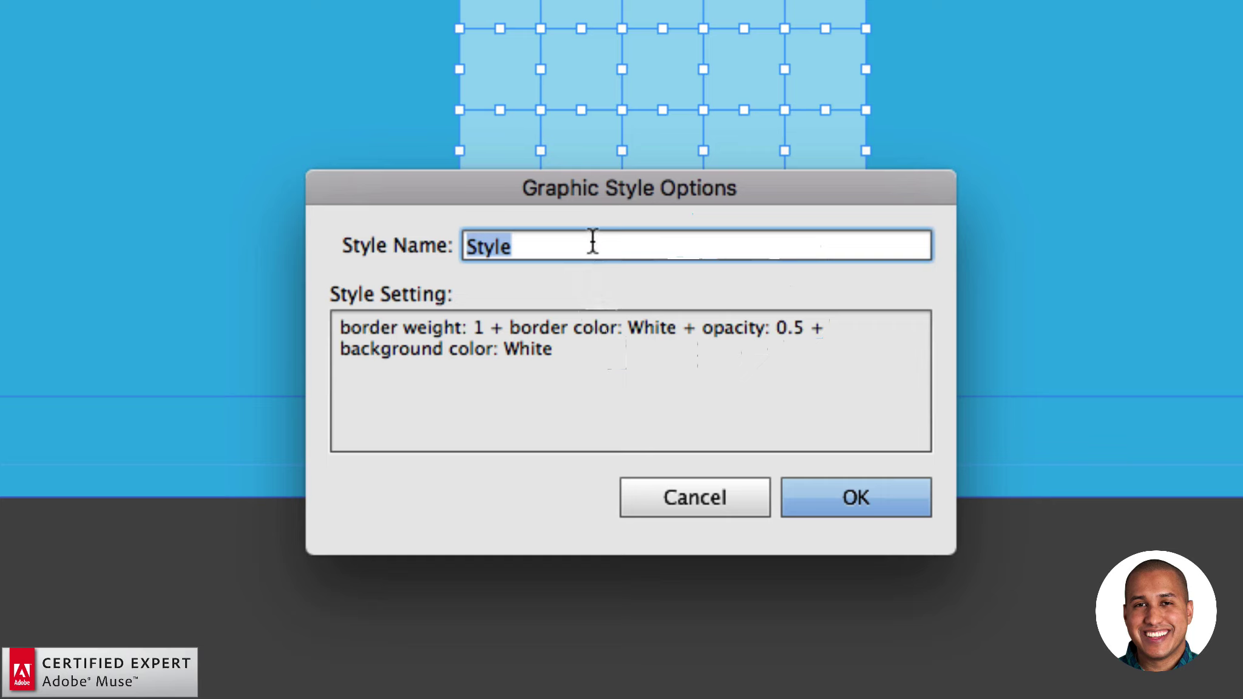
text(animate)
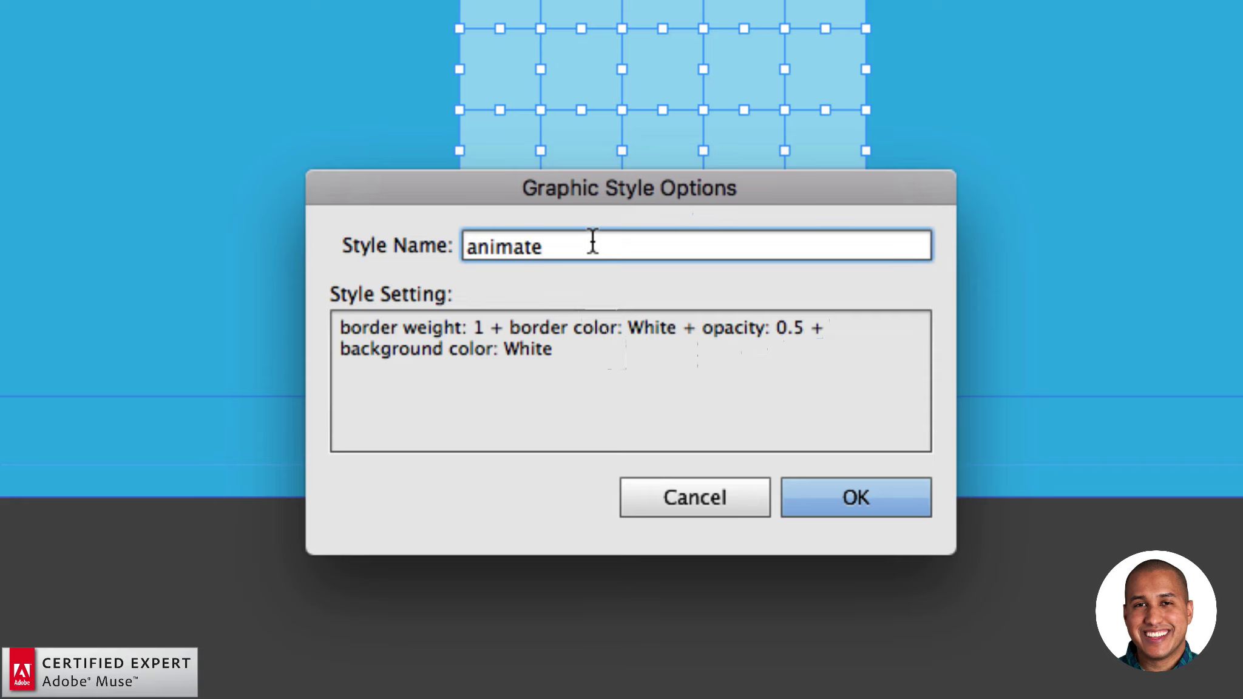
text(1)
key(Return)
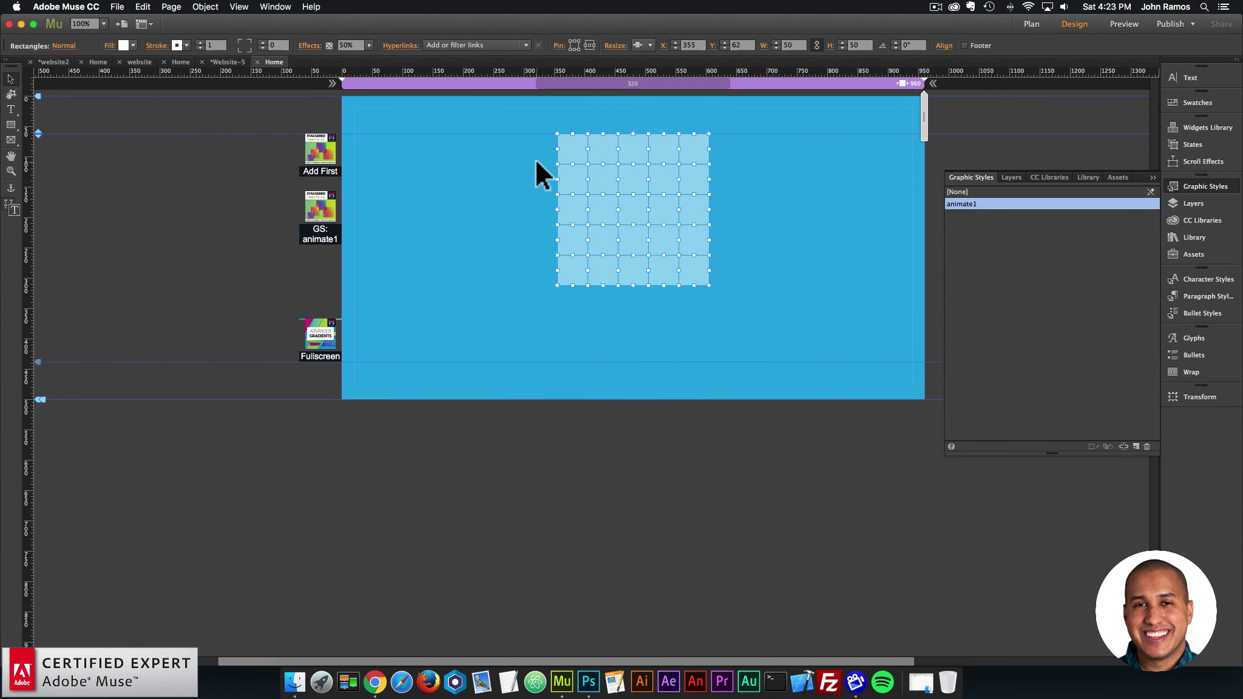
Step: Review the On Load widget's transform origin, translate and rotate options, and enable opacity with a value of 1
click(328, 208)
click(351, 186)
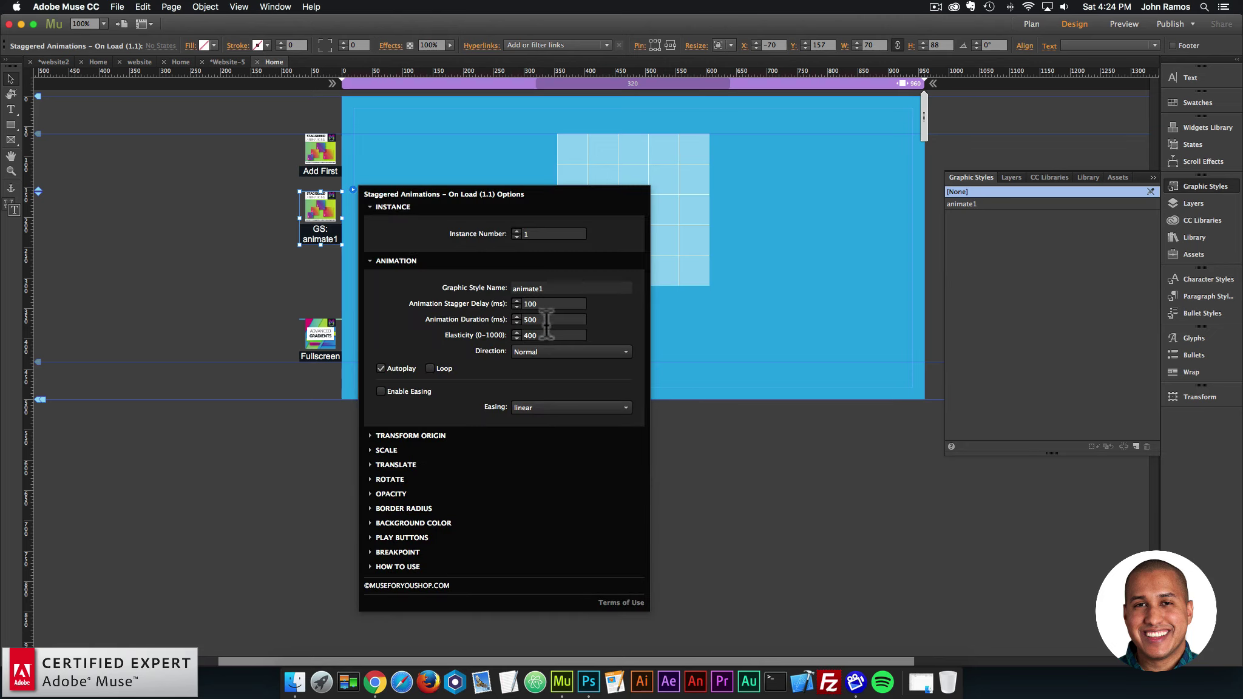
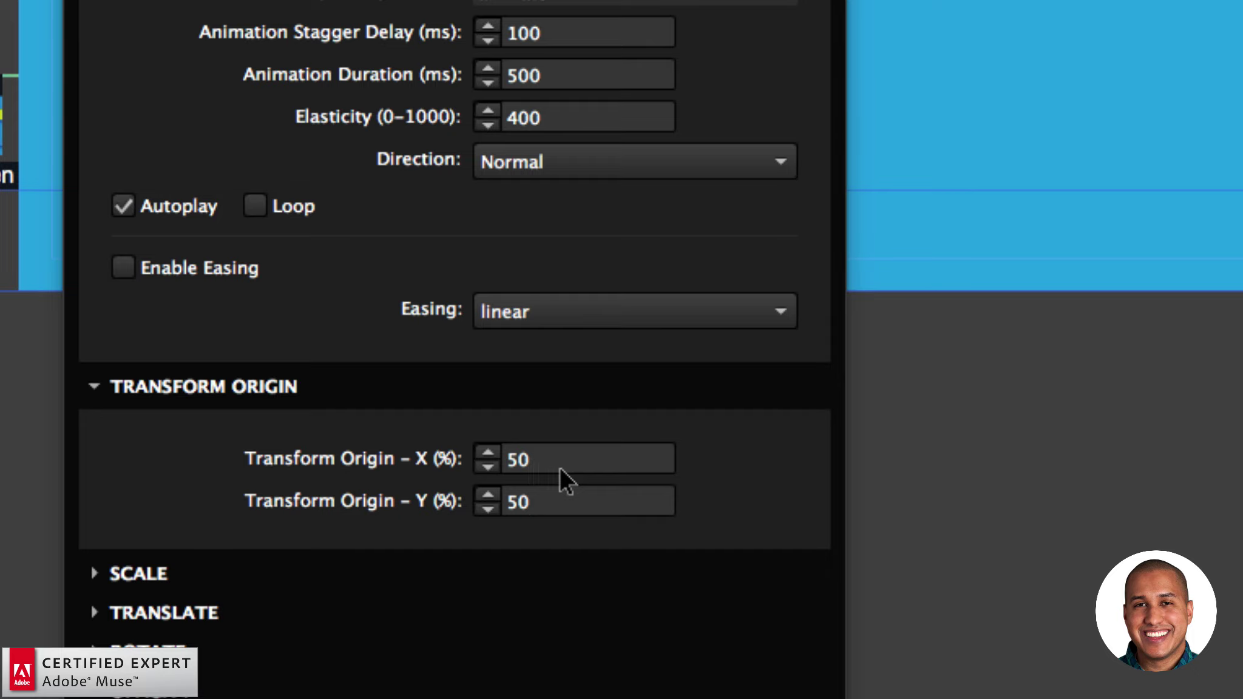
click(236, 387)
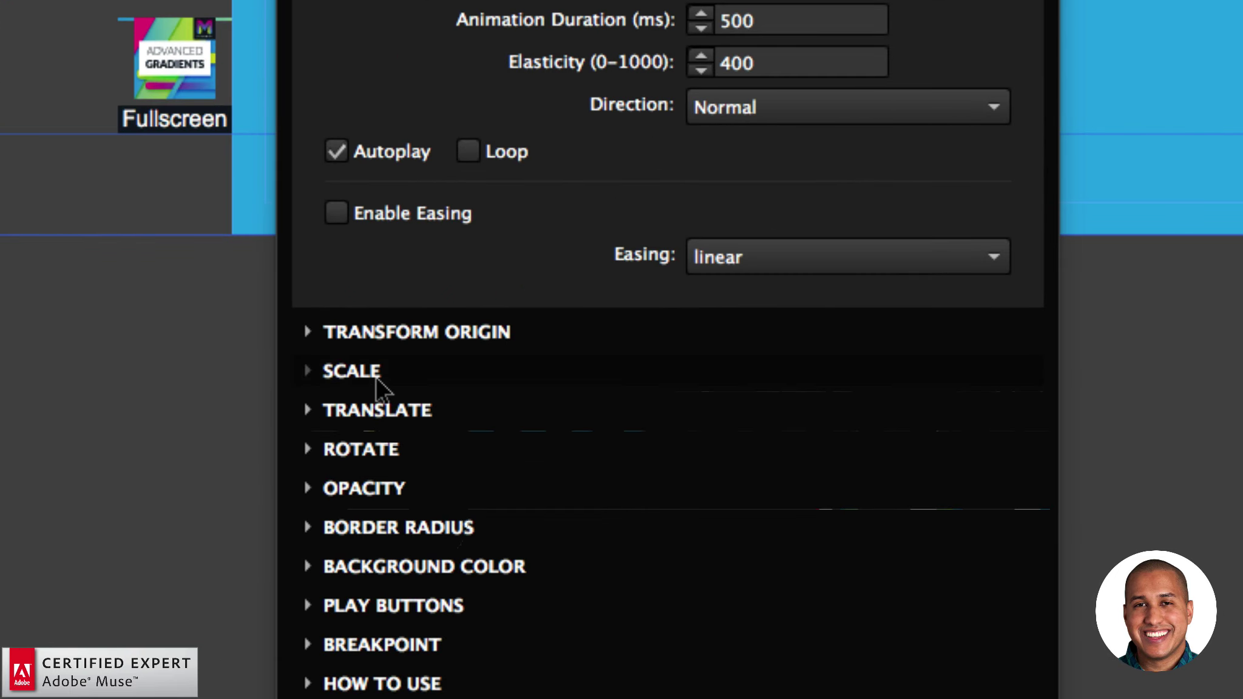
click(387, 413)
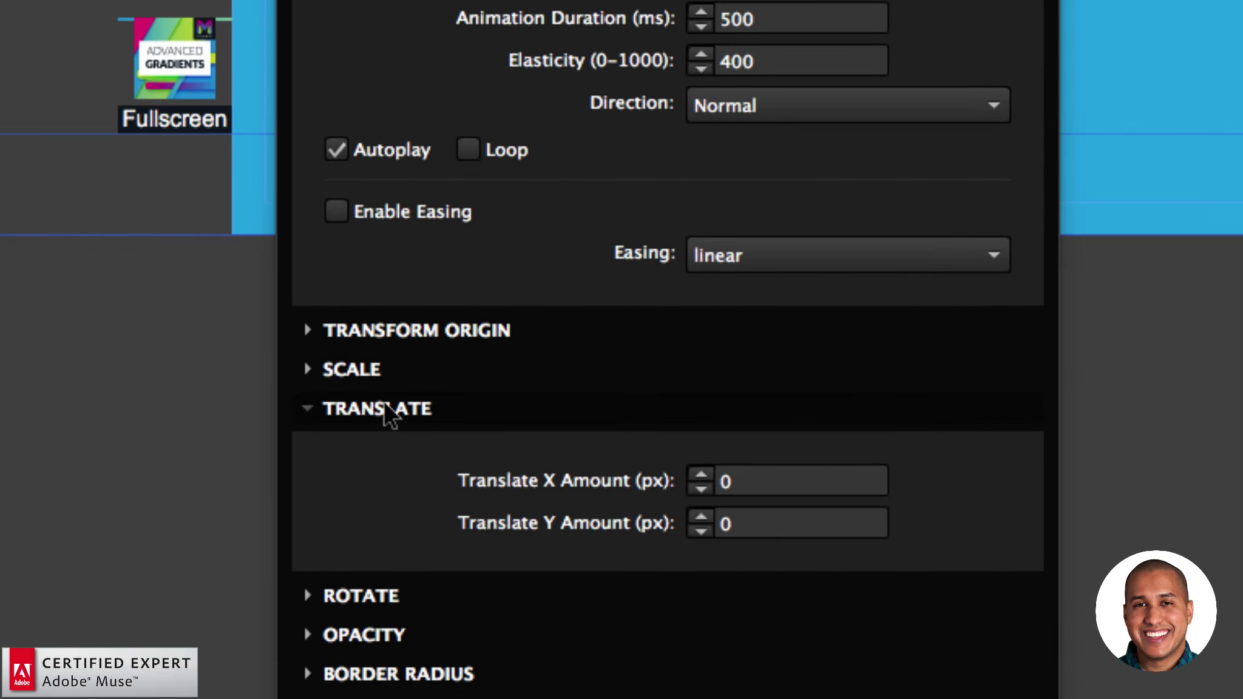
click(384, 406)
click(369, 449)
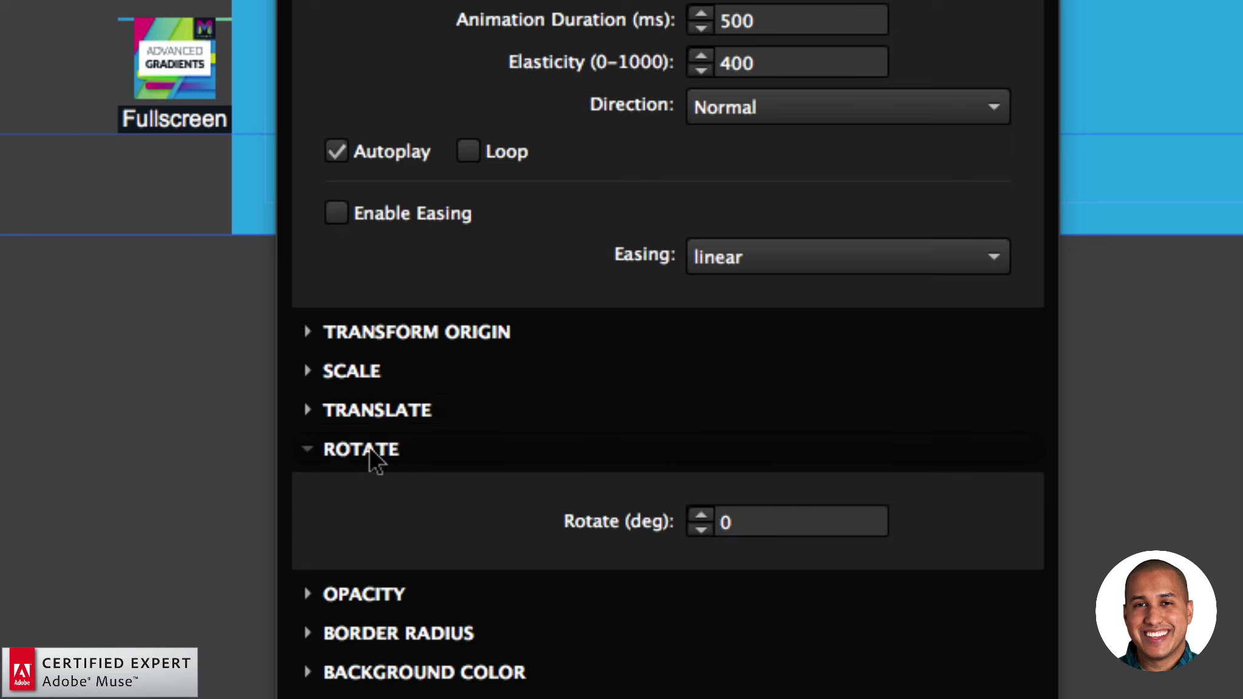
click(370, 450)
click(381, 489)
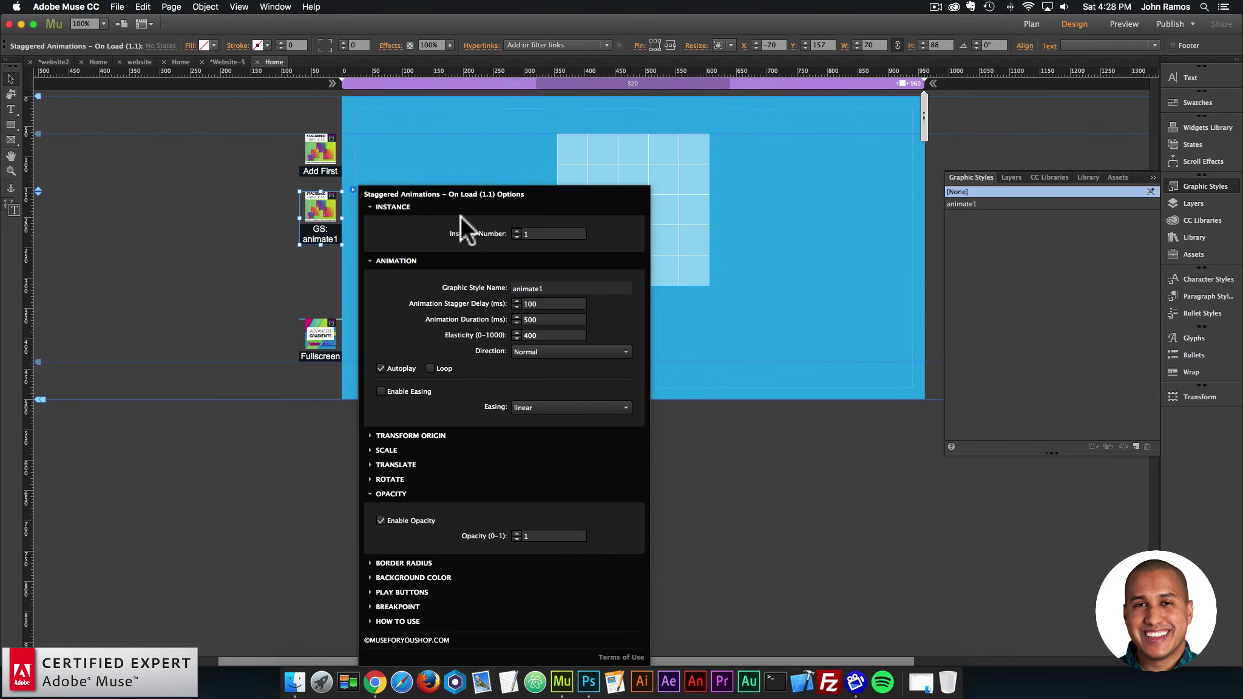
click(448, 171)
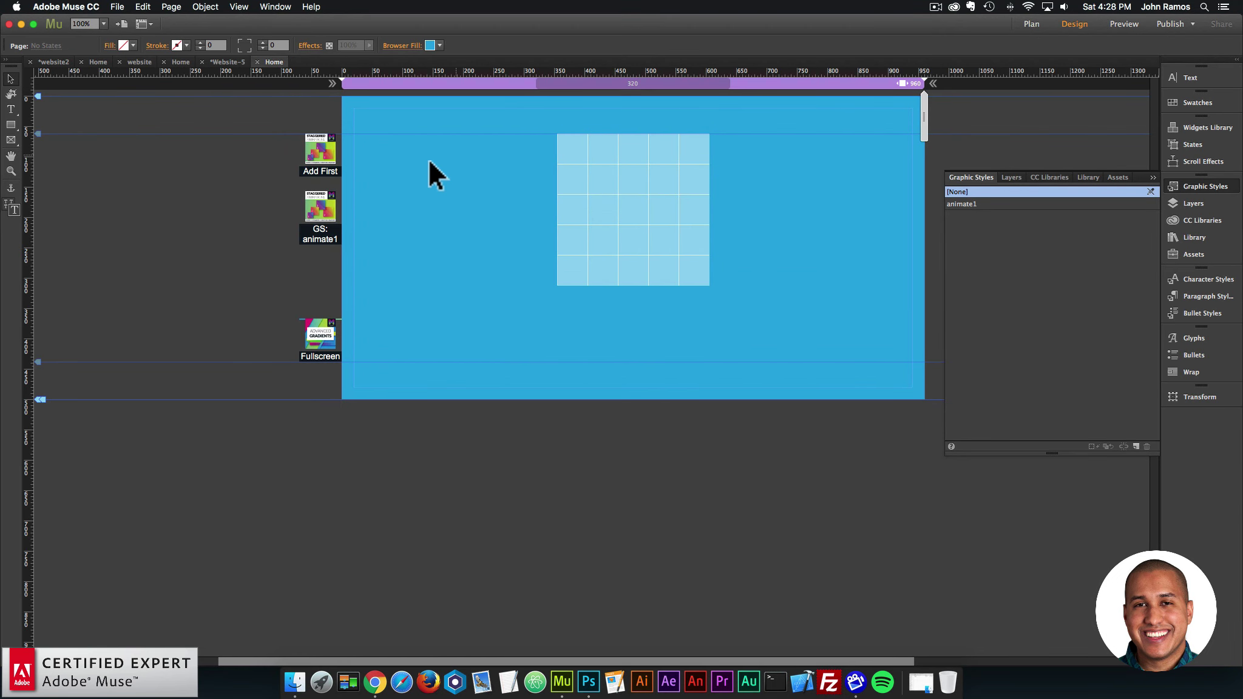
Step: Preview the page in the browser, reload it to replay the opacity animation, and return to the Muse design
click(117, 7)
click(147, 199)
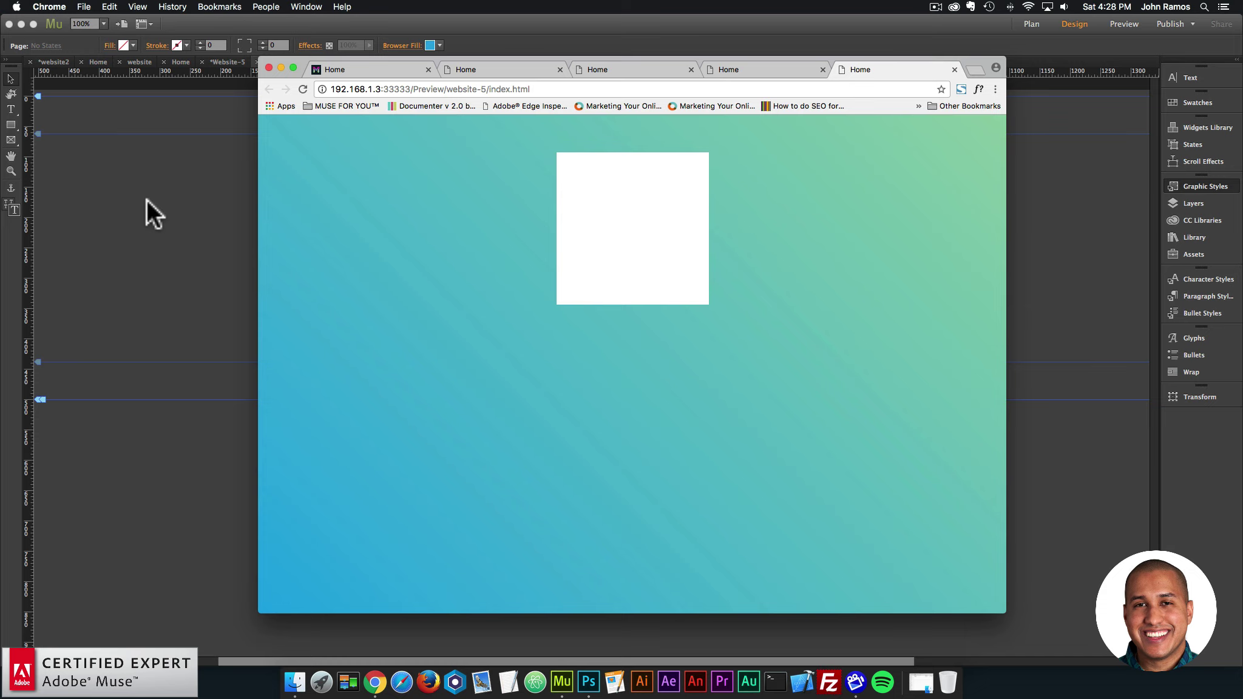
click(303, 89)
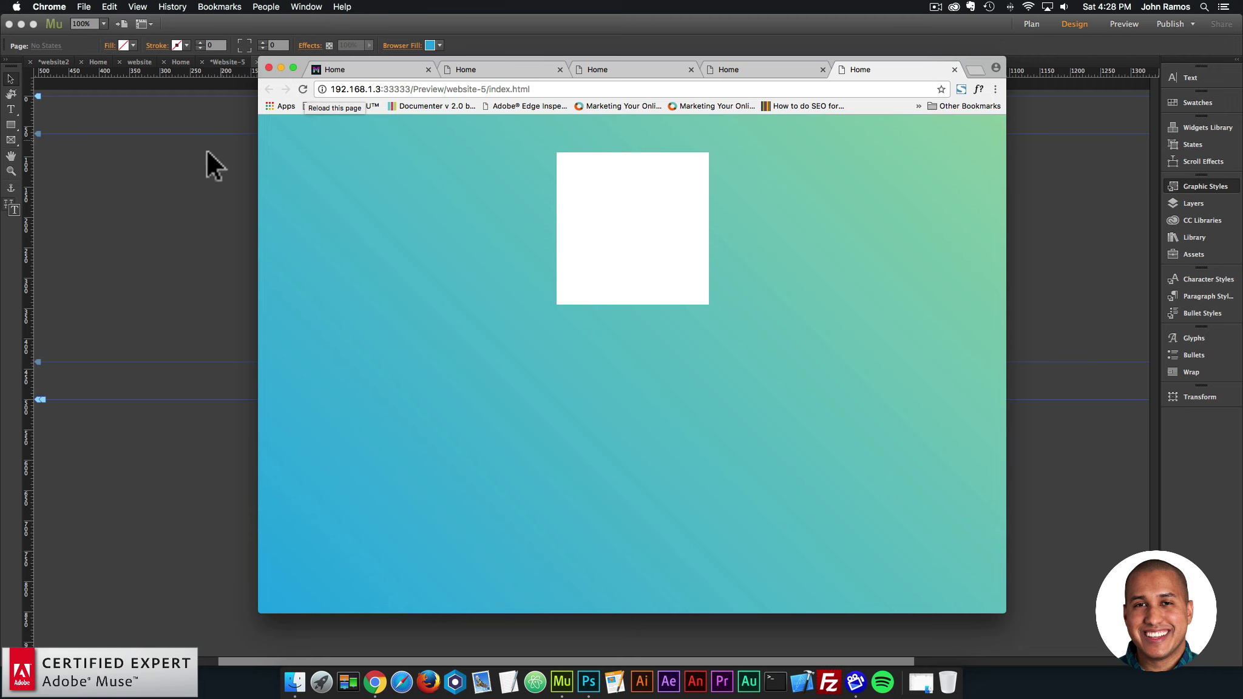
click(176, 192)
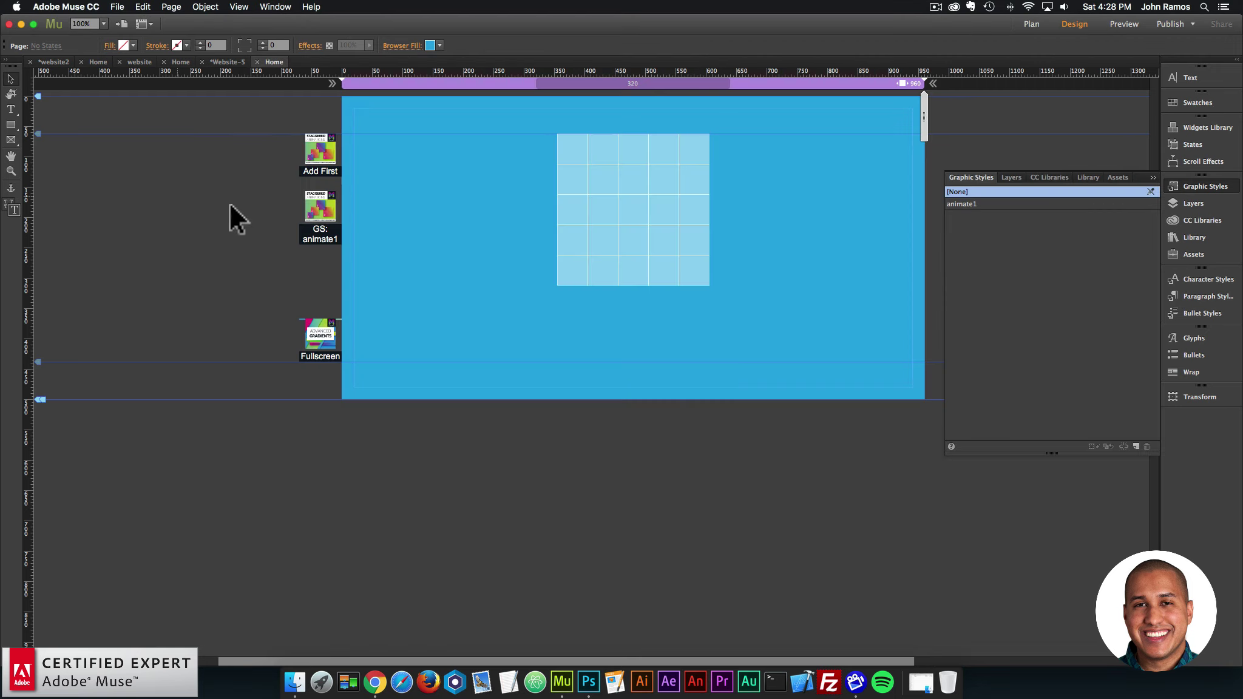
Step: Enable border radius in the On Load widget's options and set it to 100 px
click(335, 205)
click(353, 190)
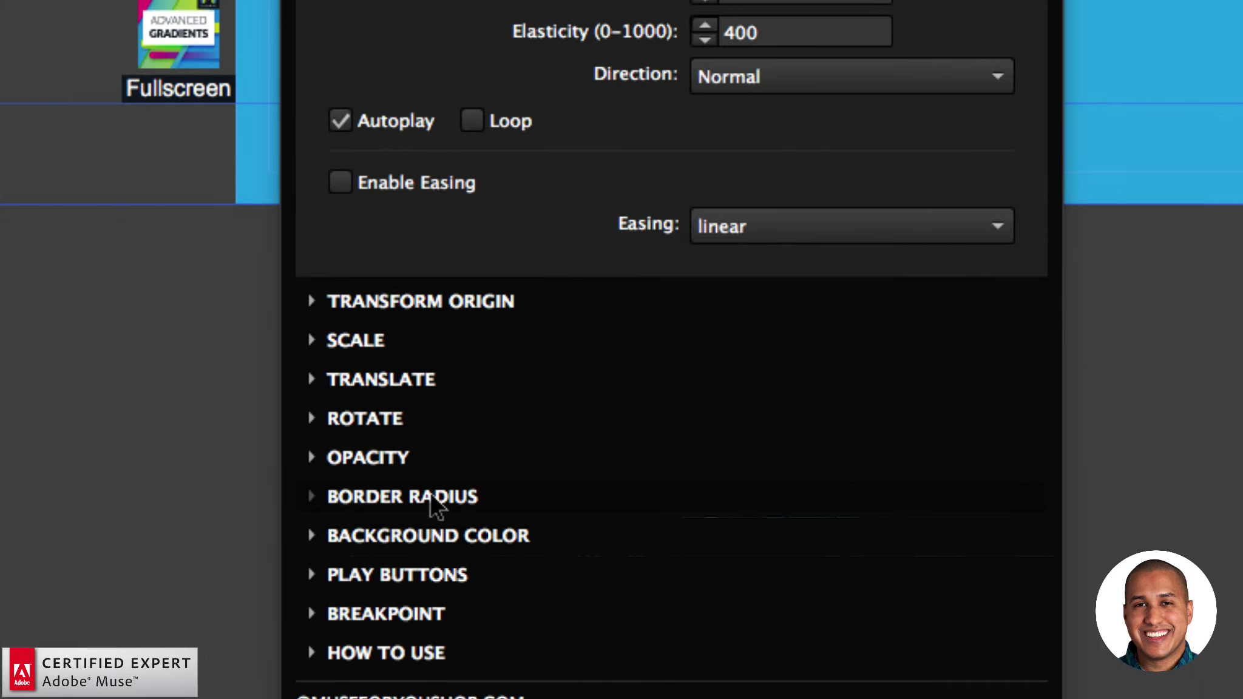
click(432, 497)
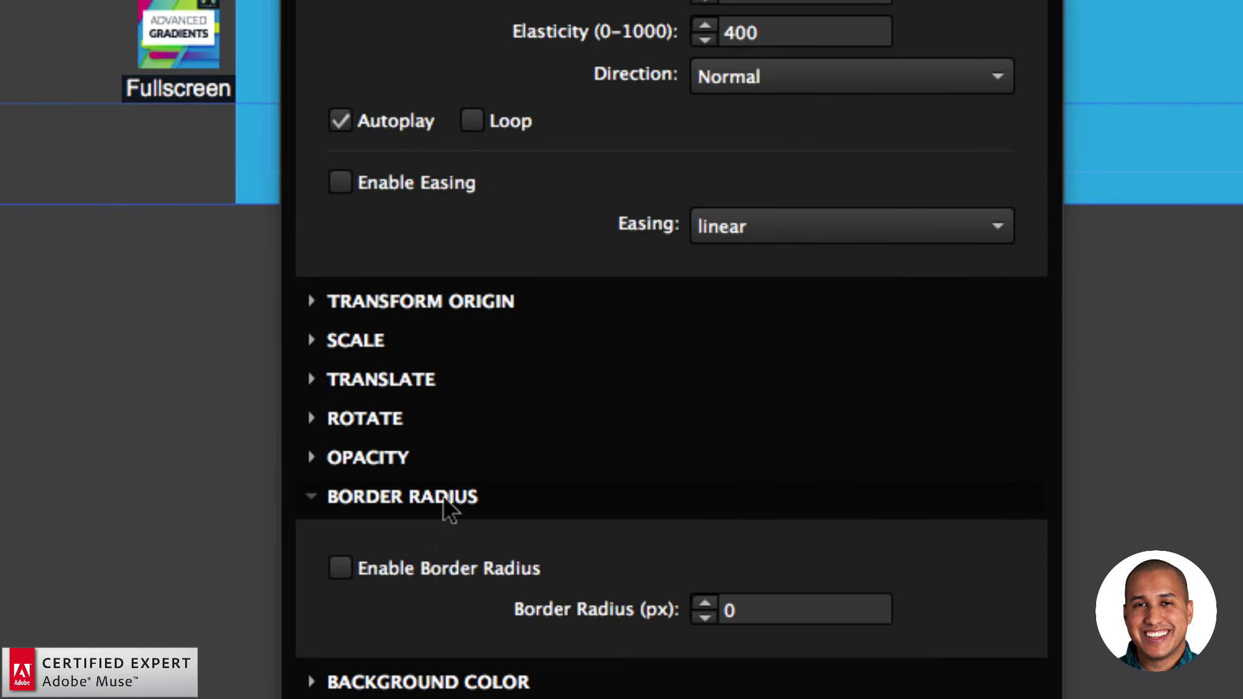
click(341, 567)
click(722, 609)
text(100)
key(Return)
click(430, 499)
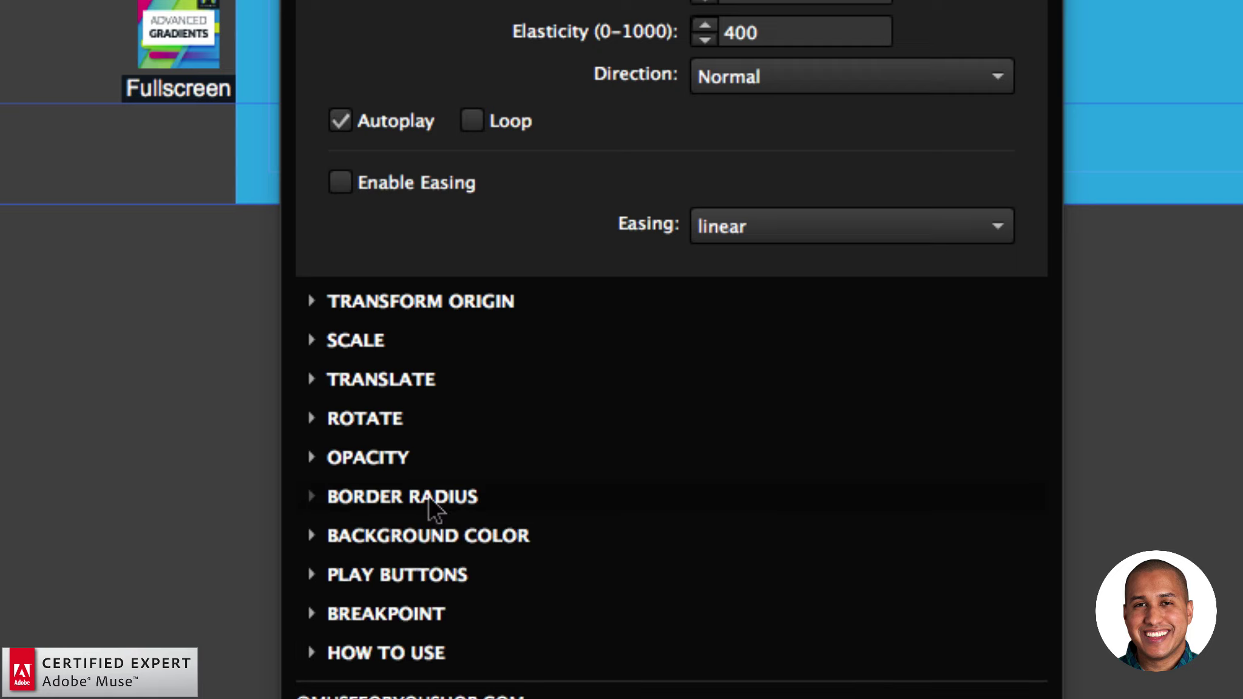
click(165, 90)
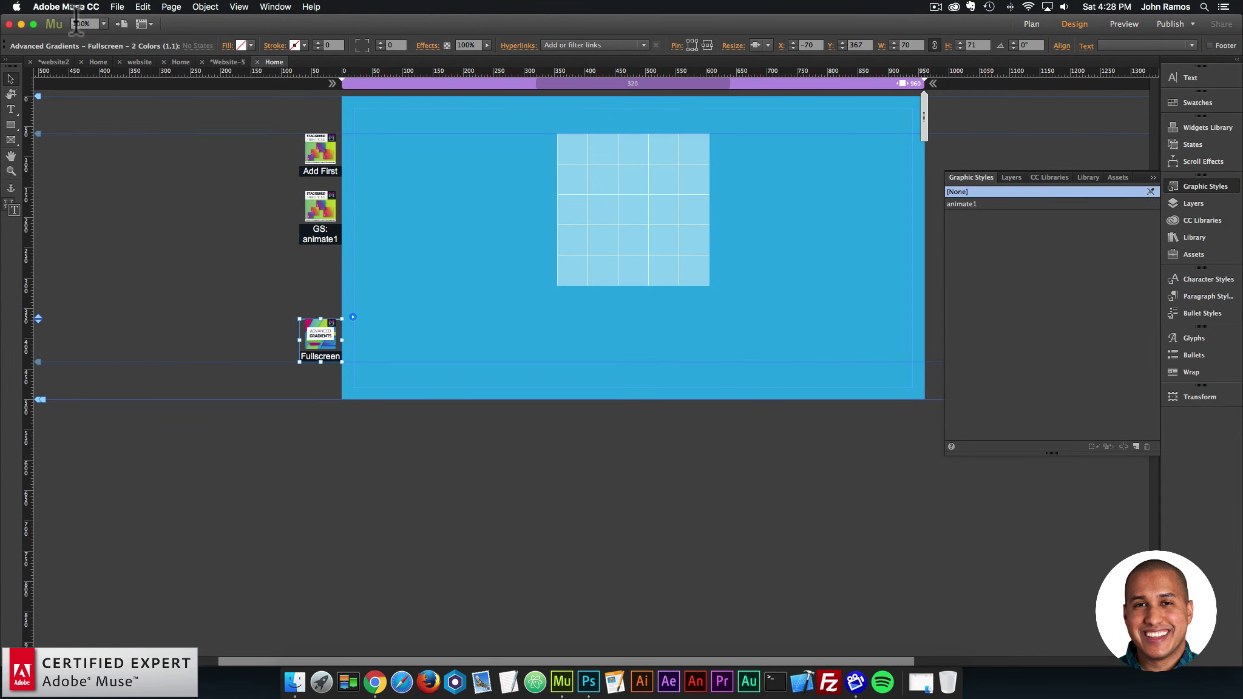
Step: Preview the page in the browser to check the border radius animation, and return to the Muse design
click(116, 5)
click(180, 194)
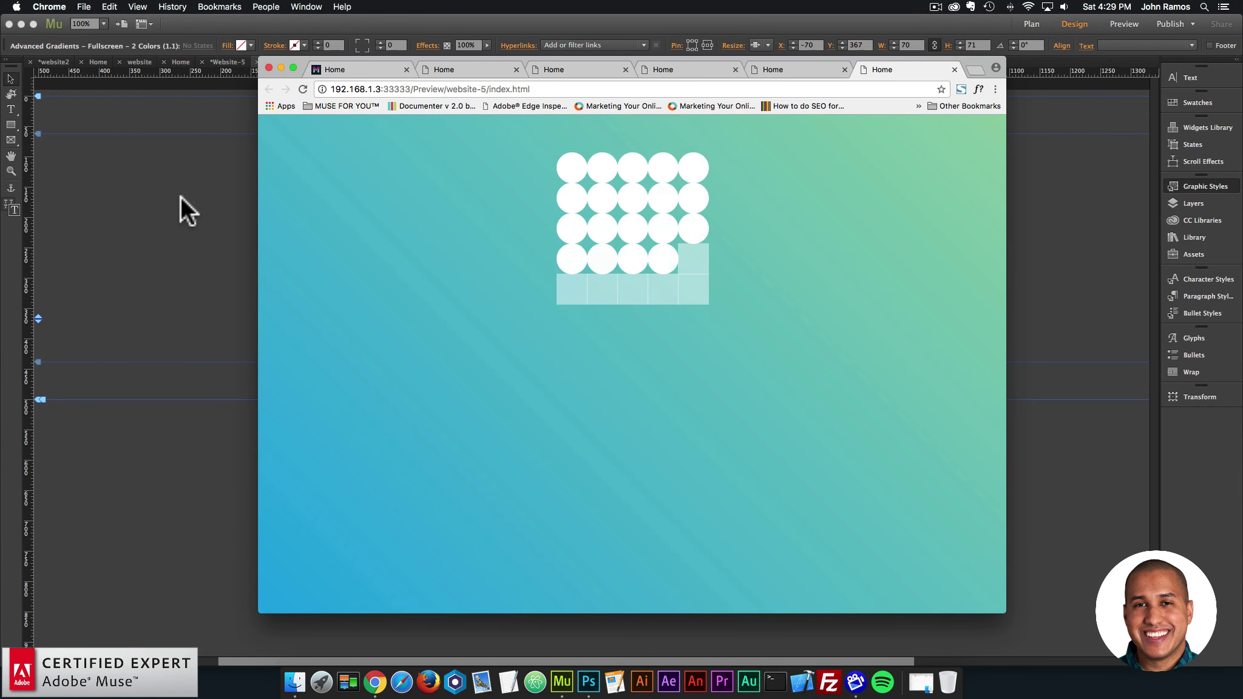
click(193, 225)
Step: Enable background color in the On Load widget's options, using blue as the color
click(314, 211)
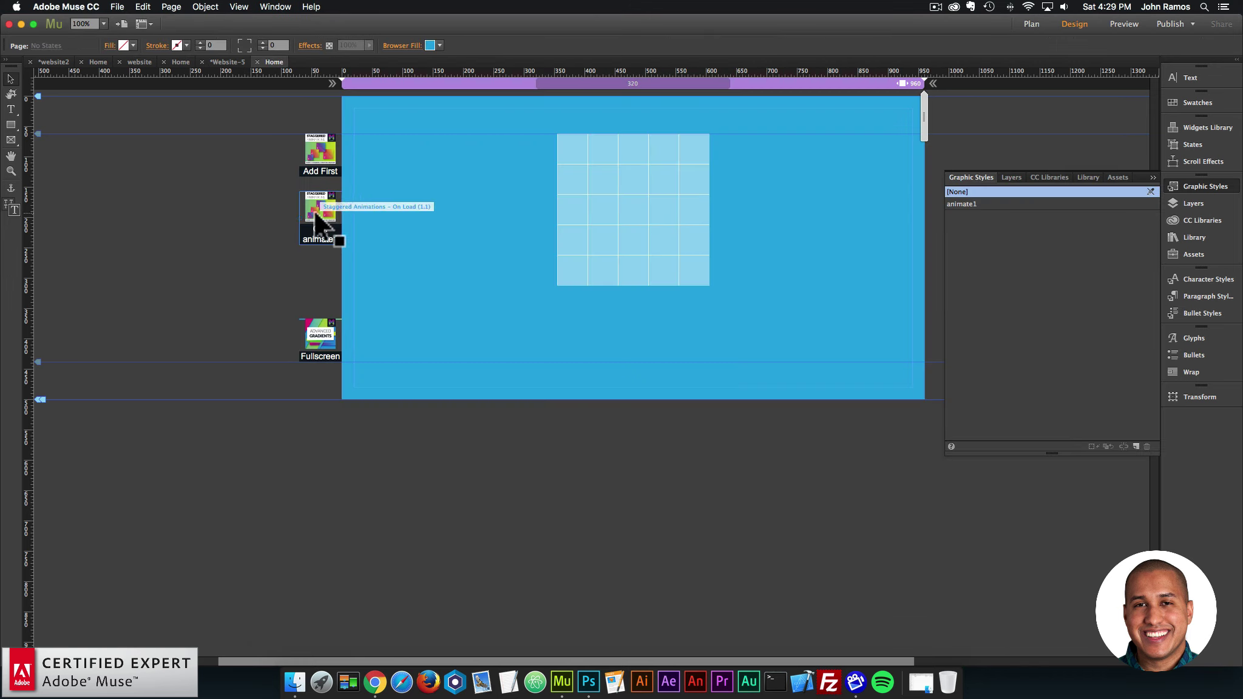
click(353, 189)
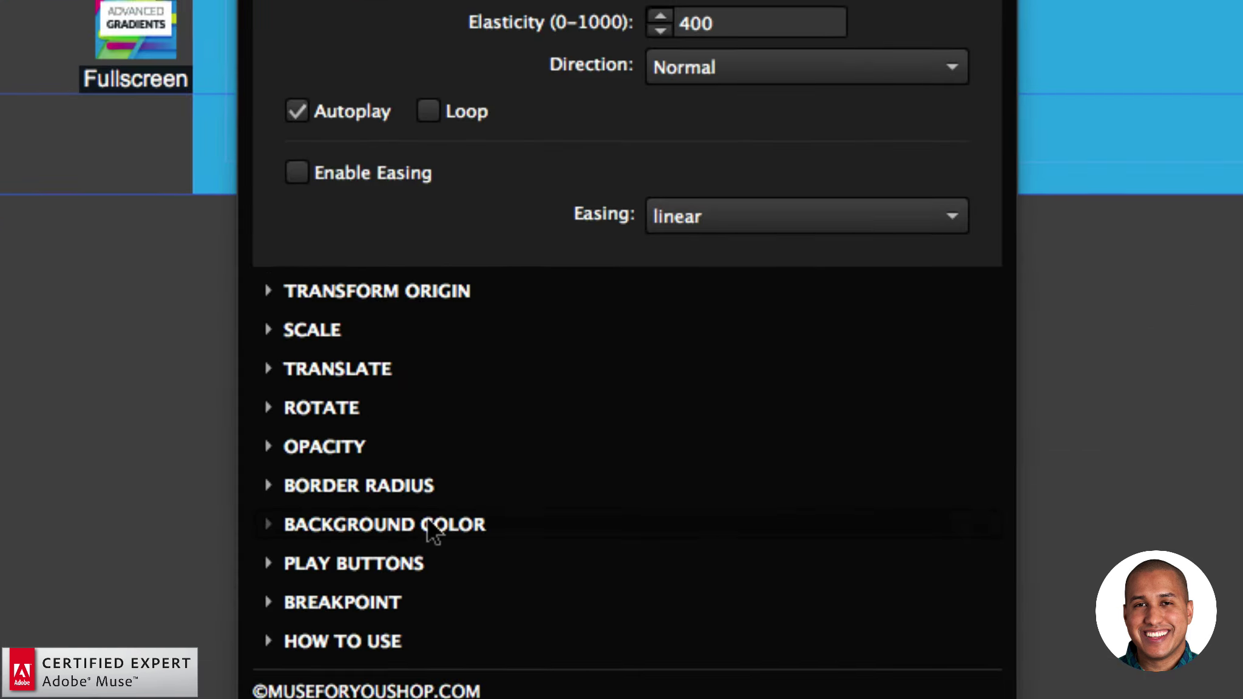
click(432, 524)
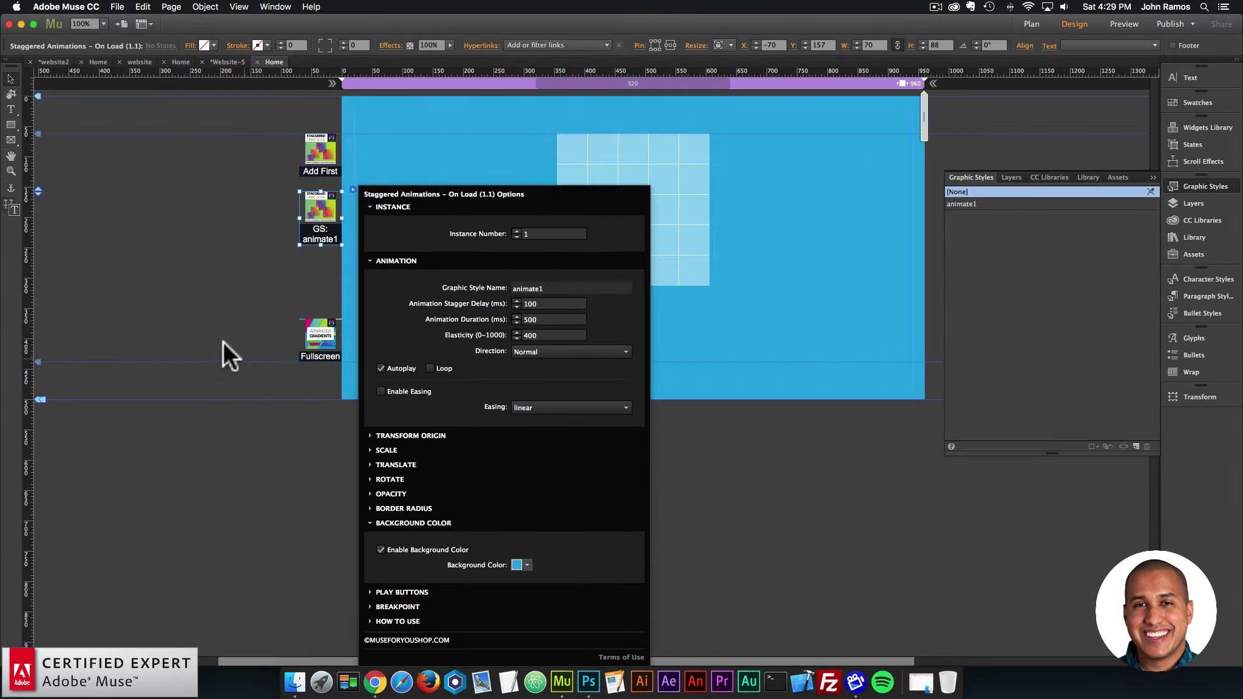
Step: Preview the page in the browser to check the background color animation, and return to the Muse design
click(222, 341)
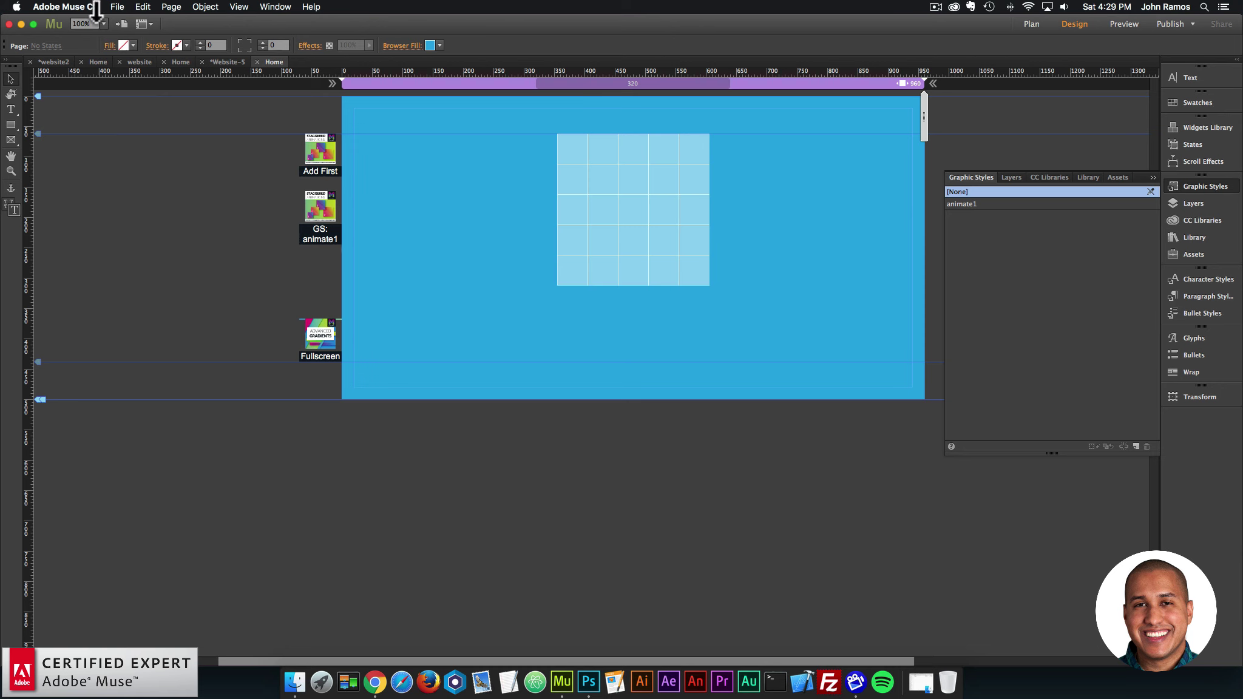
click(119, 7)
click(156, 201)
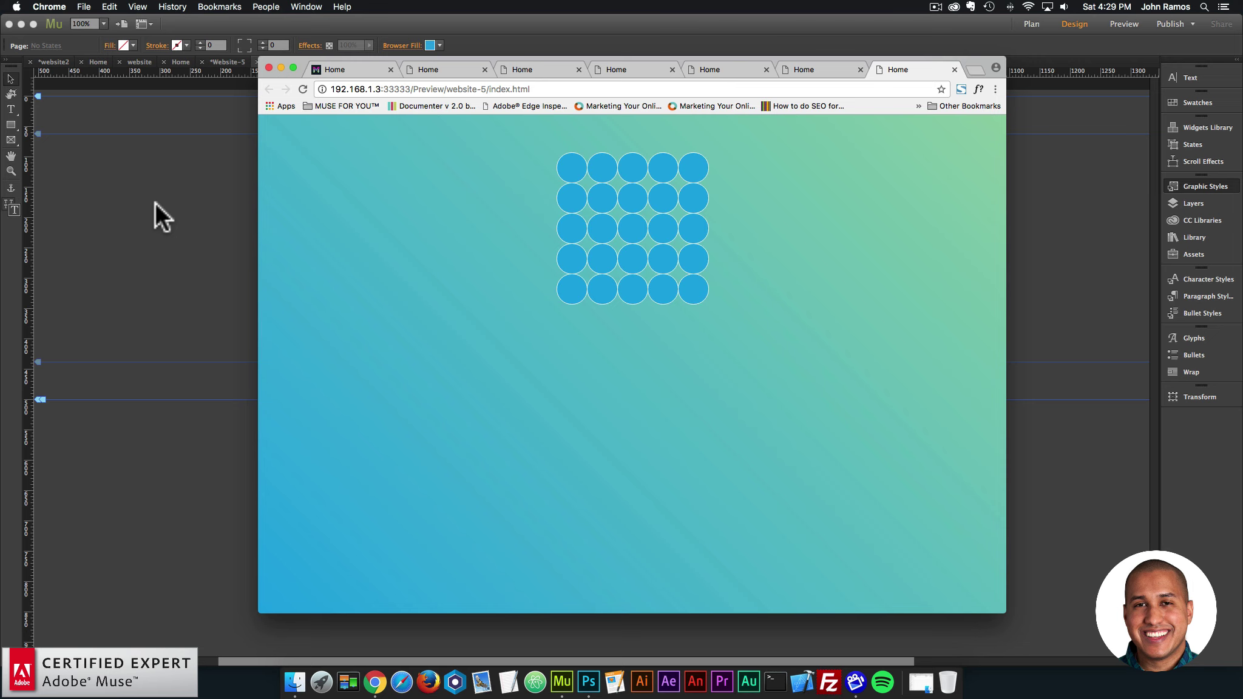
click(163, 204)
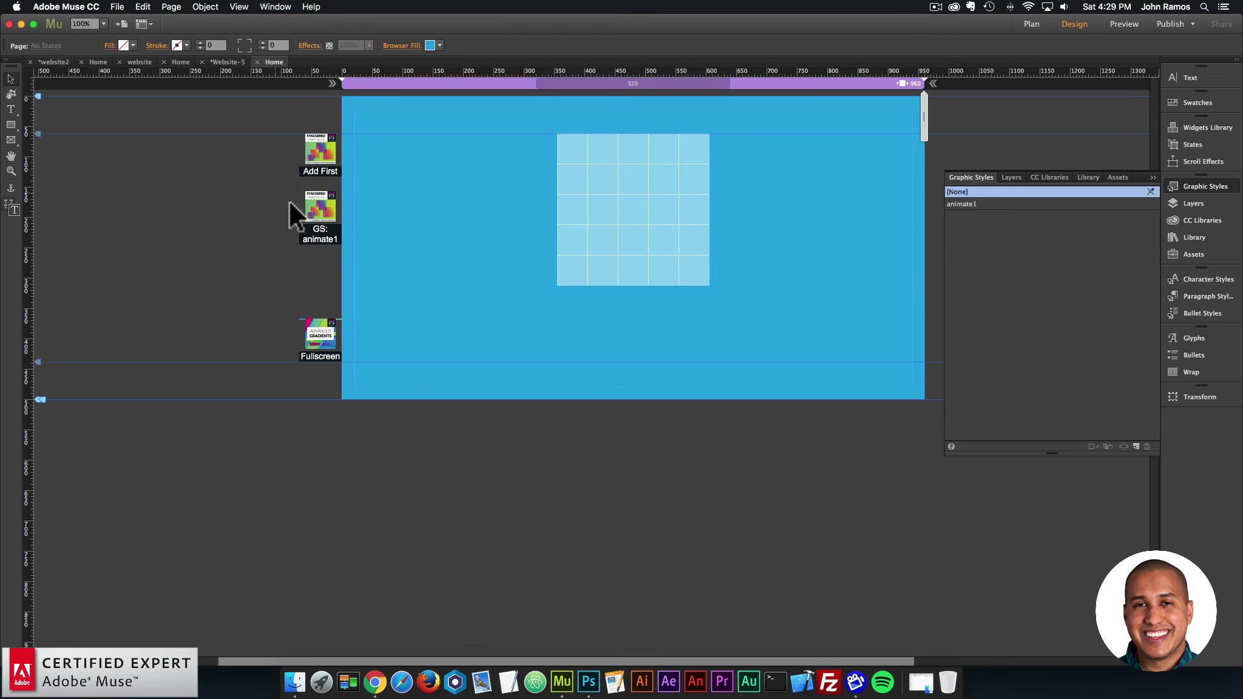
Step: Set the On Load widget's animation direction to Reverse and enable Loop
click(316, 207)
click(349, 187)
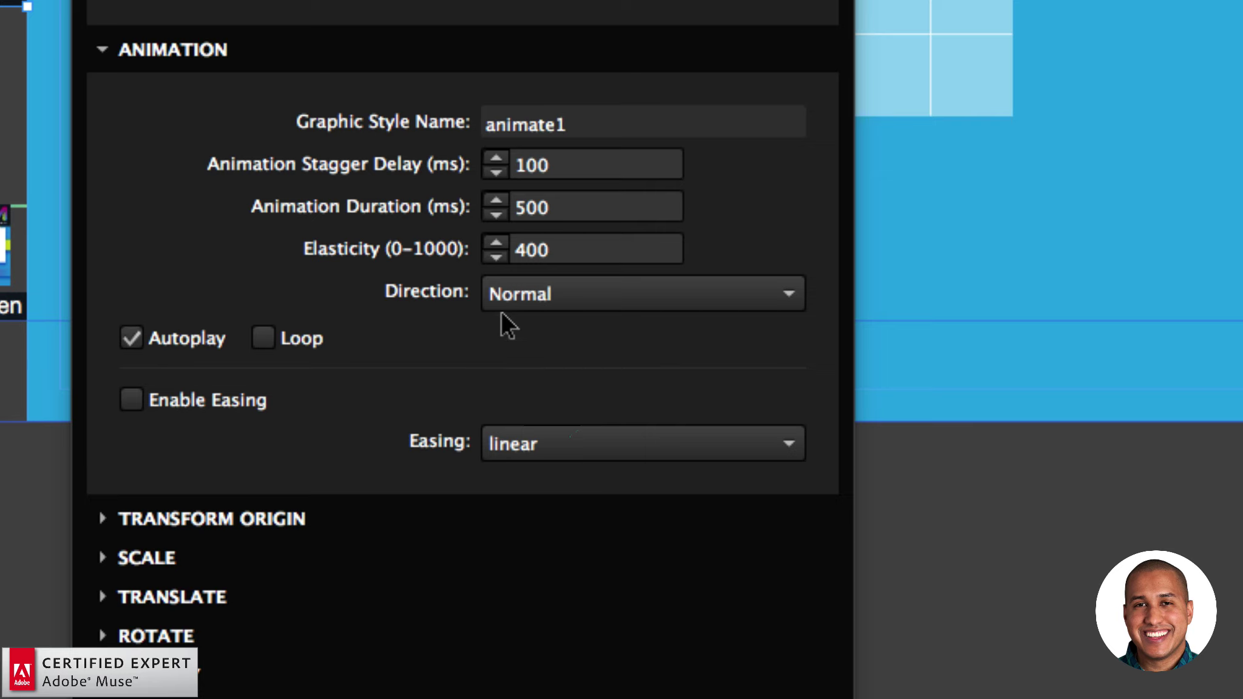
click(557, 300)
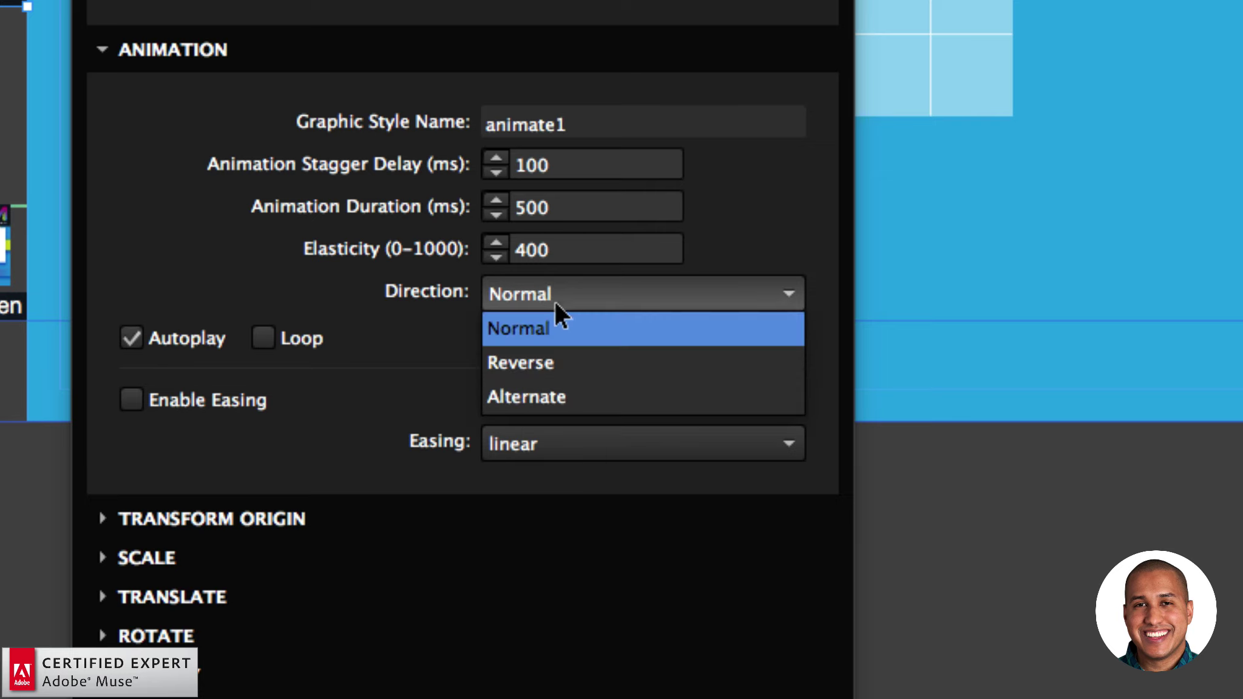
click(540, 359)
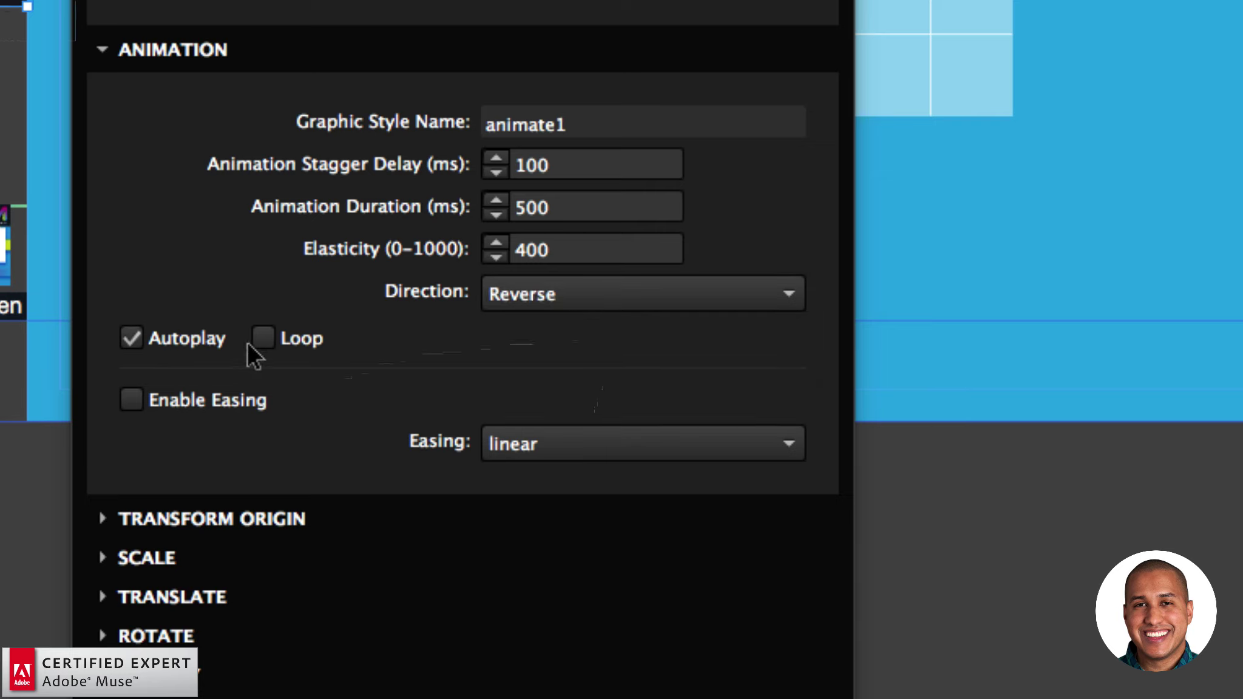
click(263, 338)
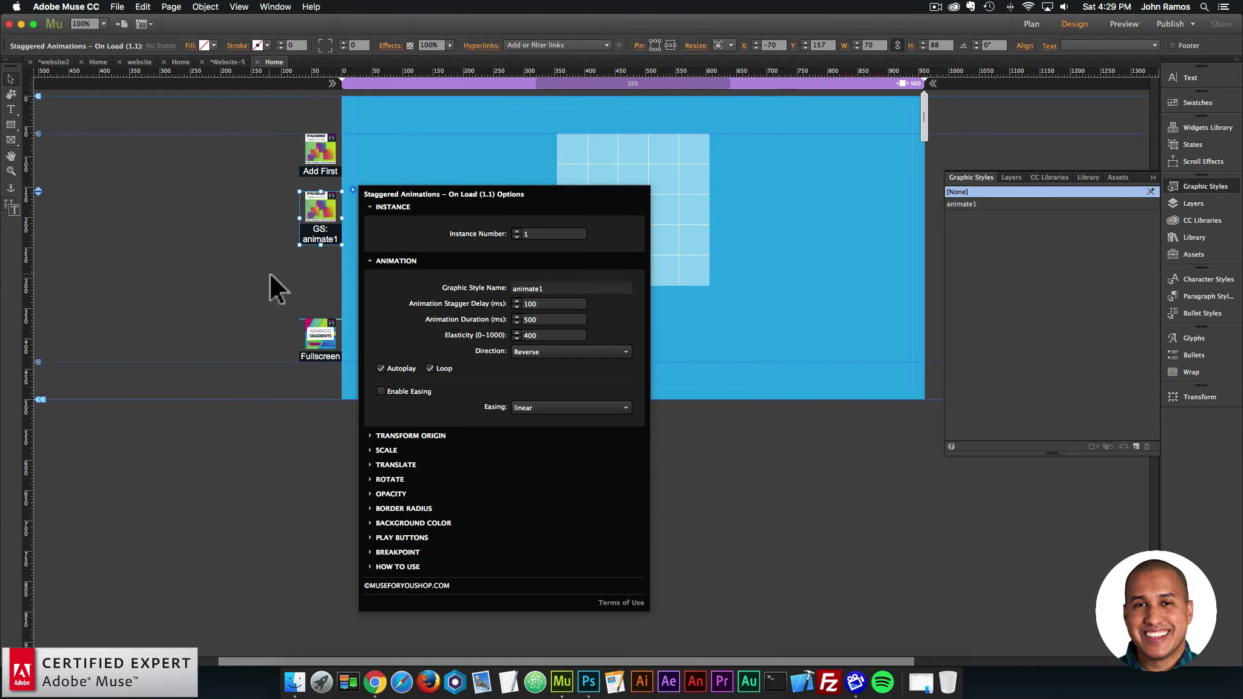
Step: Preview the page in the browser to check the looping reverse animation, and return to the Muse design
click(269, 270)
click(115, 7)
click(162, 197)
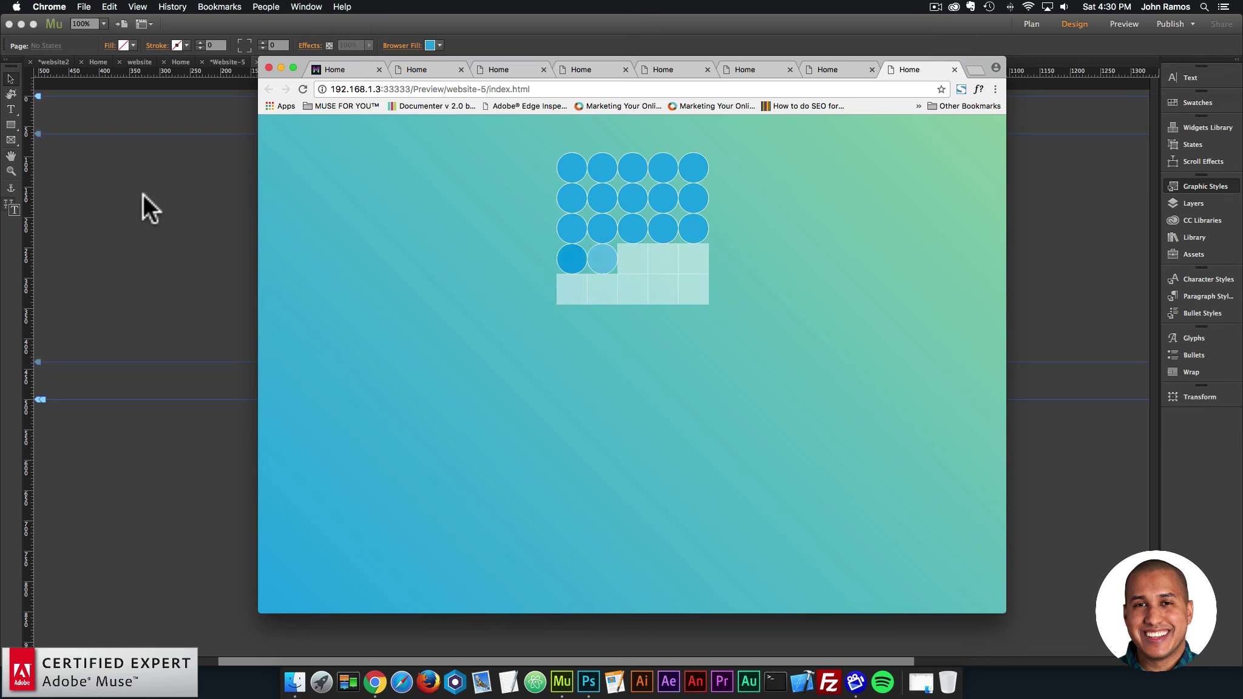
click(155, 192)
Step: Set the animation direction to Alternate in the On Load widget's options
click(313, 206)
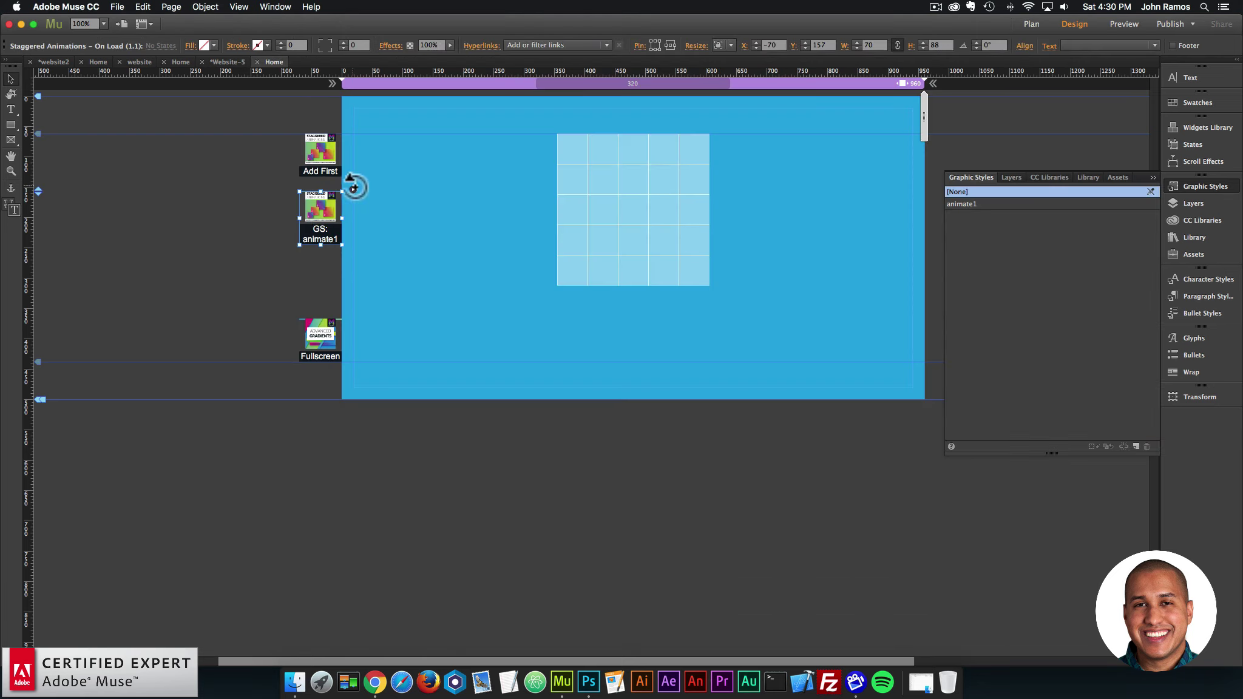
click(352, 189)
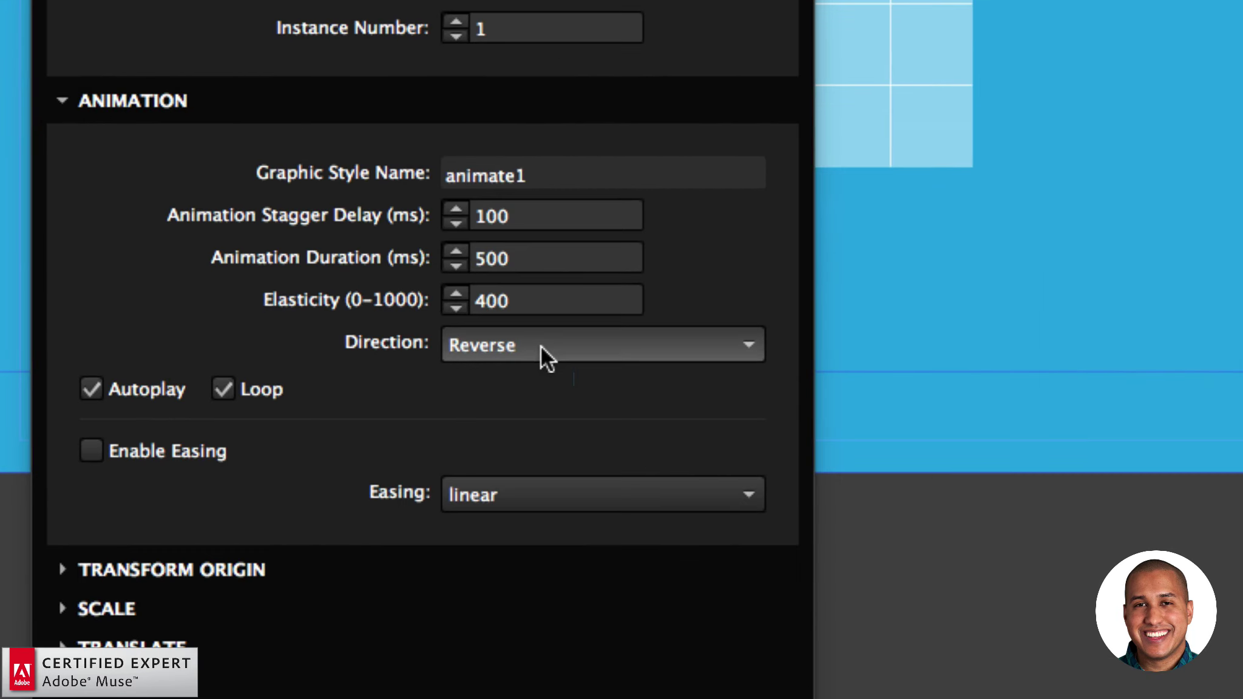
click(547, 354)
click(509, 439)
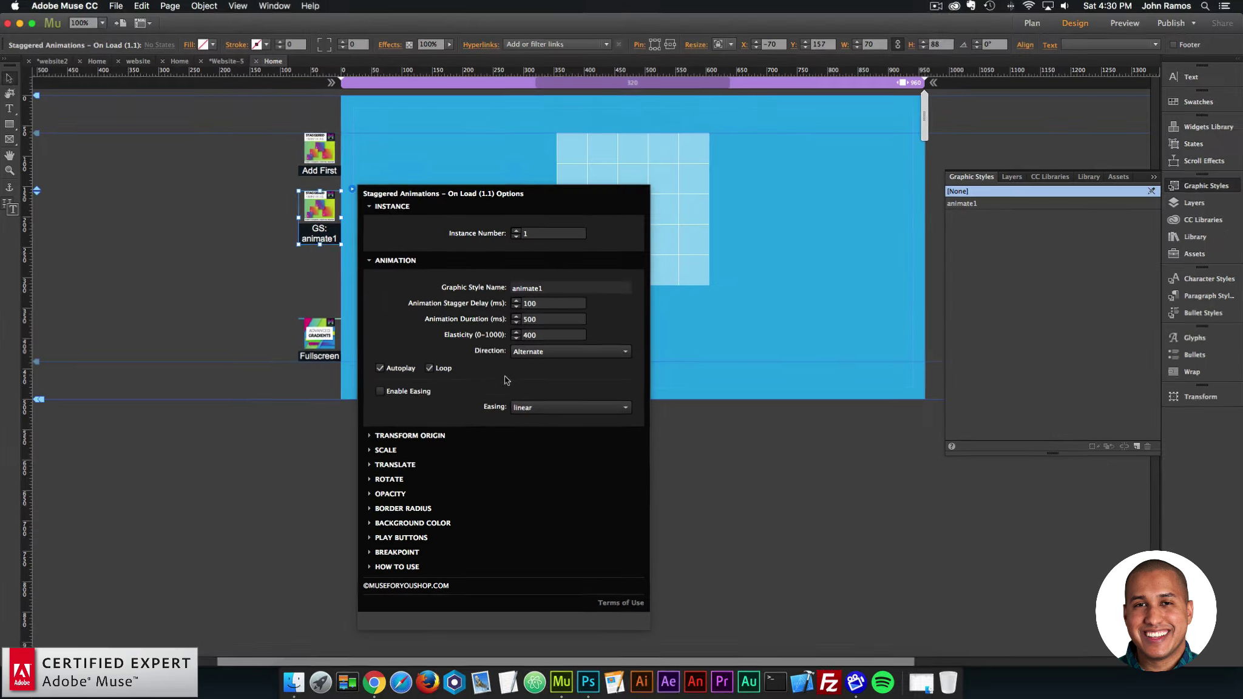
Step: Preview the page in the browser to check the alternating animation, and return to the Muse design
click(291, 243)
click(117, 6)
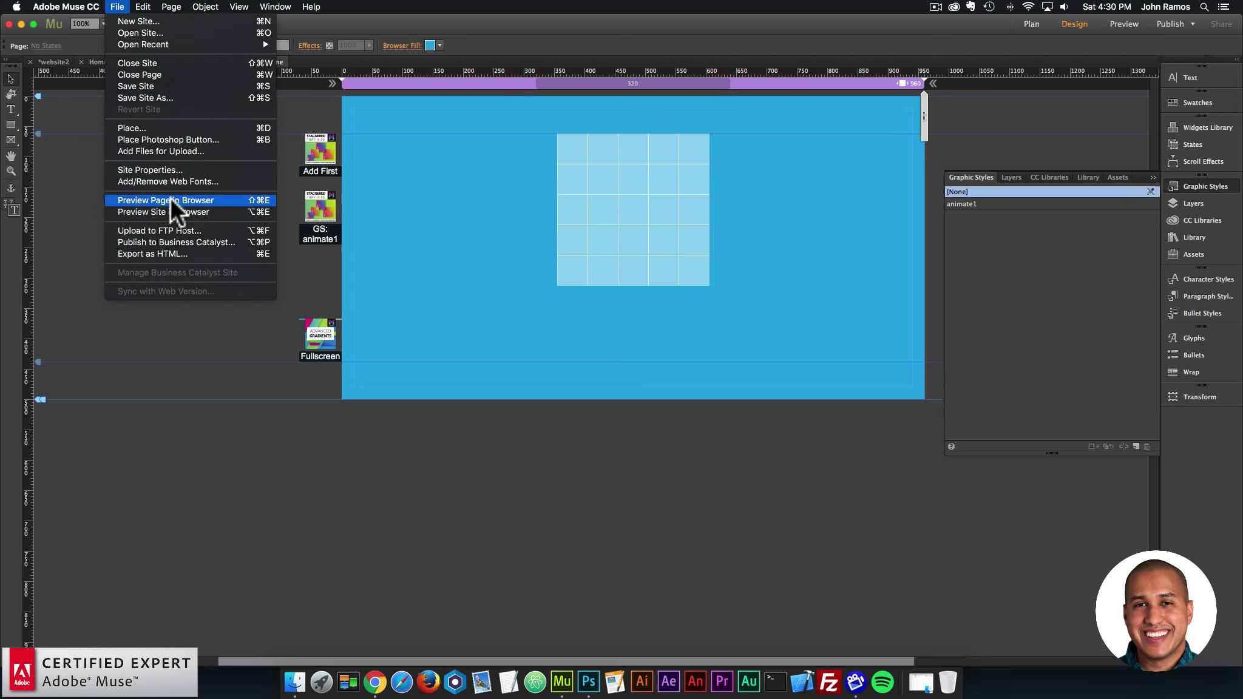
click(170, 199)
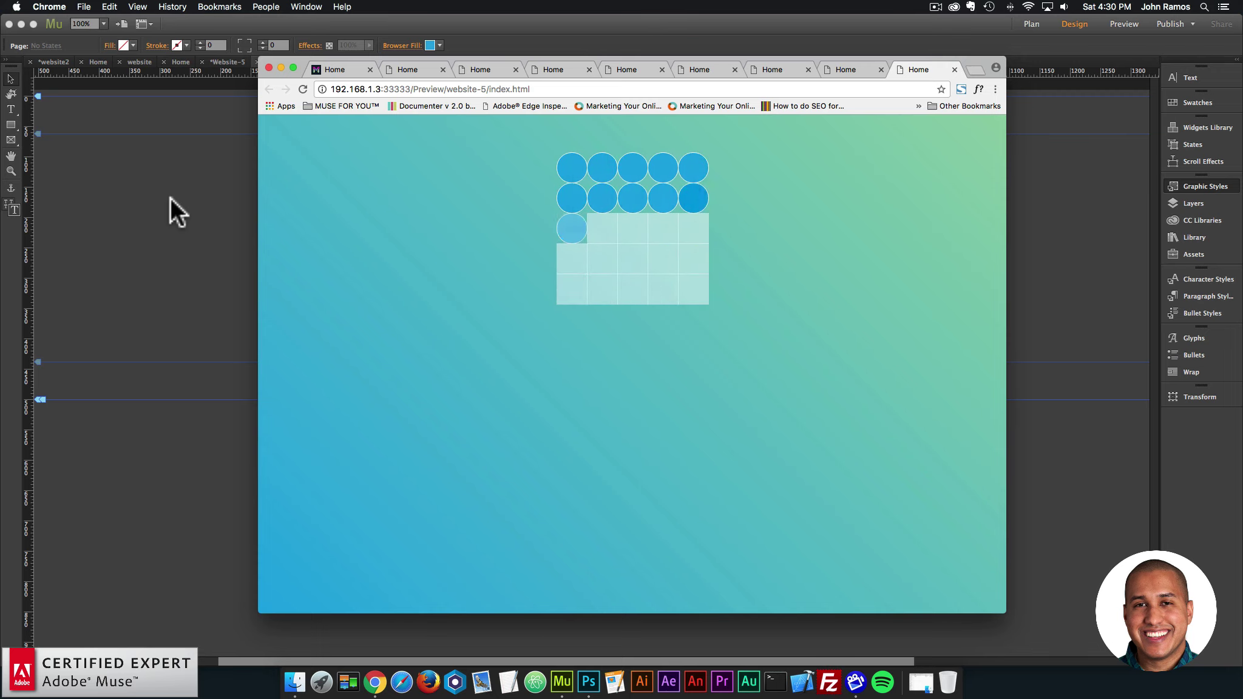
click(208, 200)
Step: Enable easing in the On Load widget's options and choose easeOutQuint as the easing
click(320, 209)
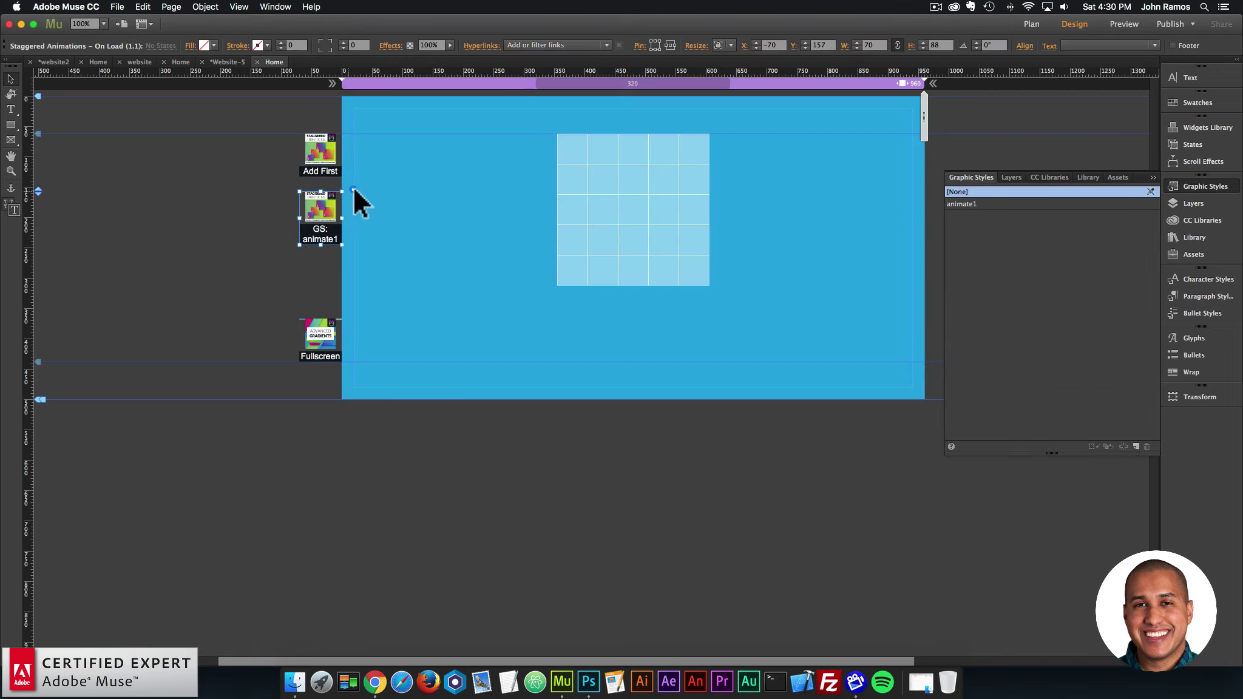
click(352, 190)
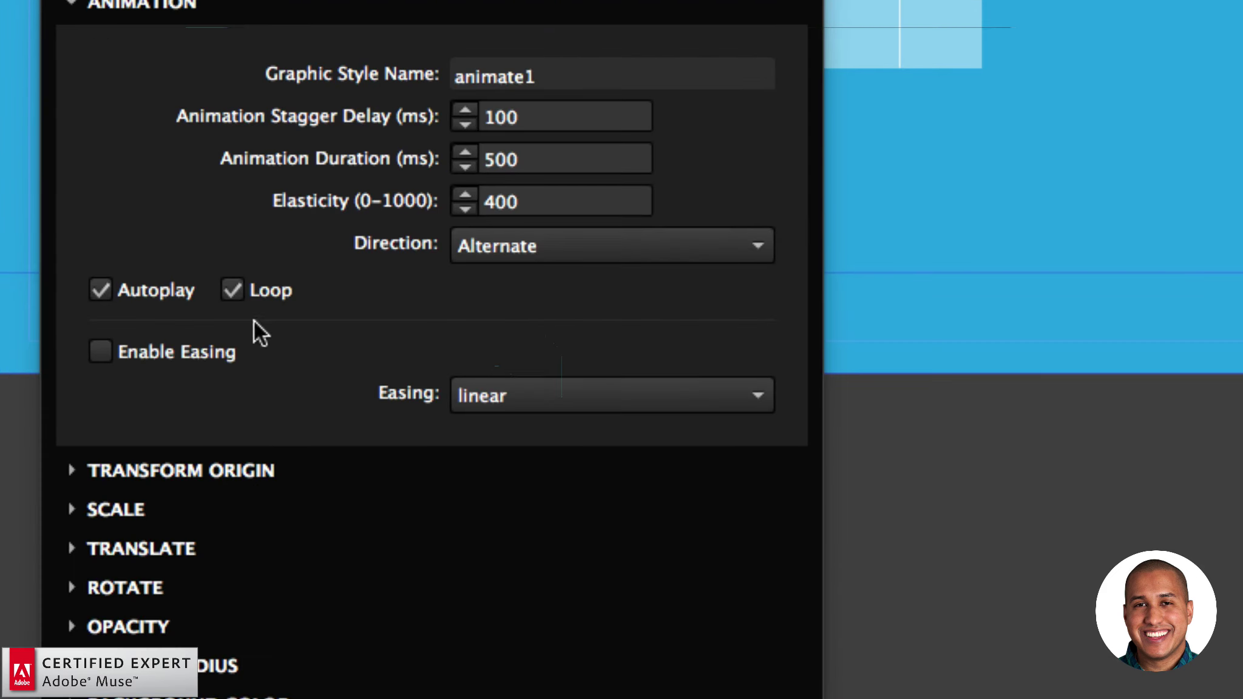
click(353, 387)
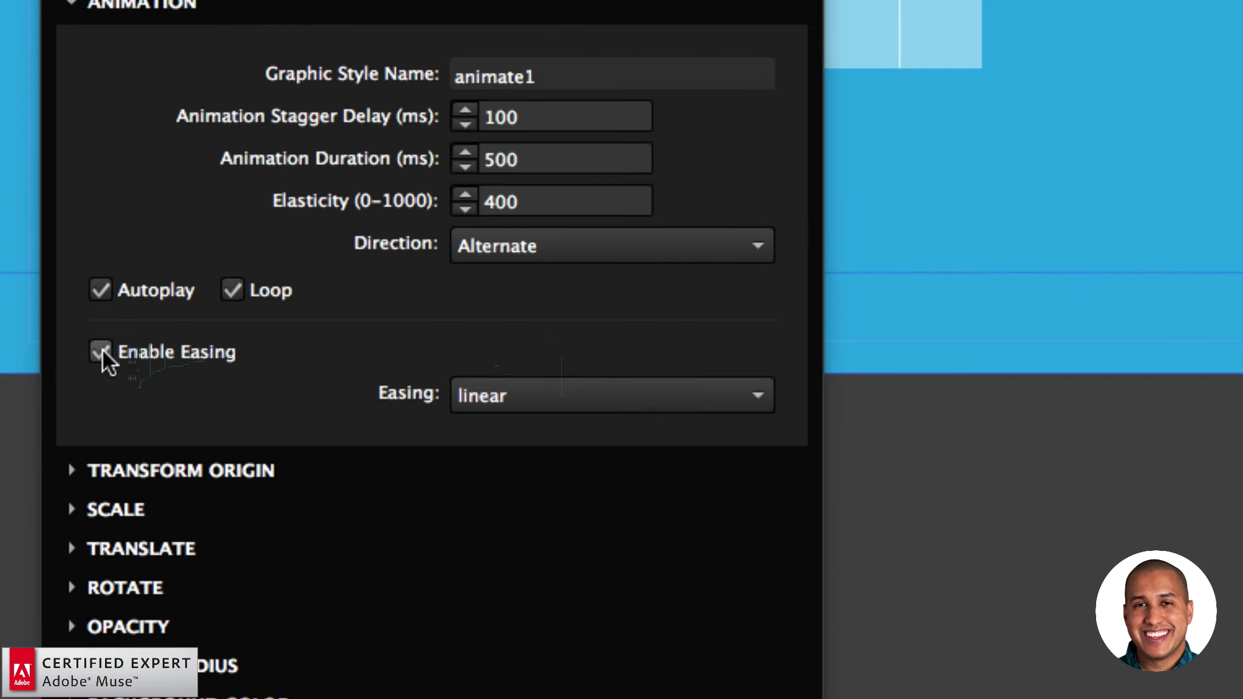
click(547, 401)
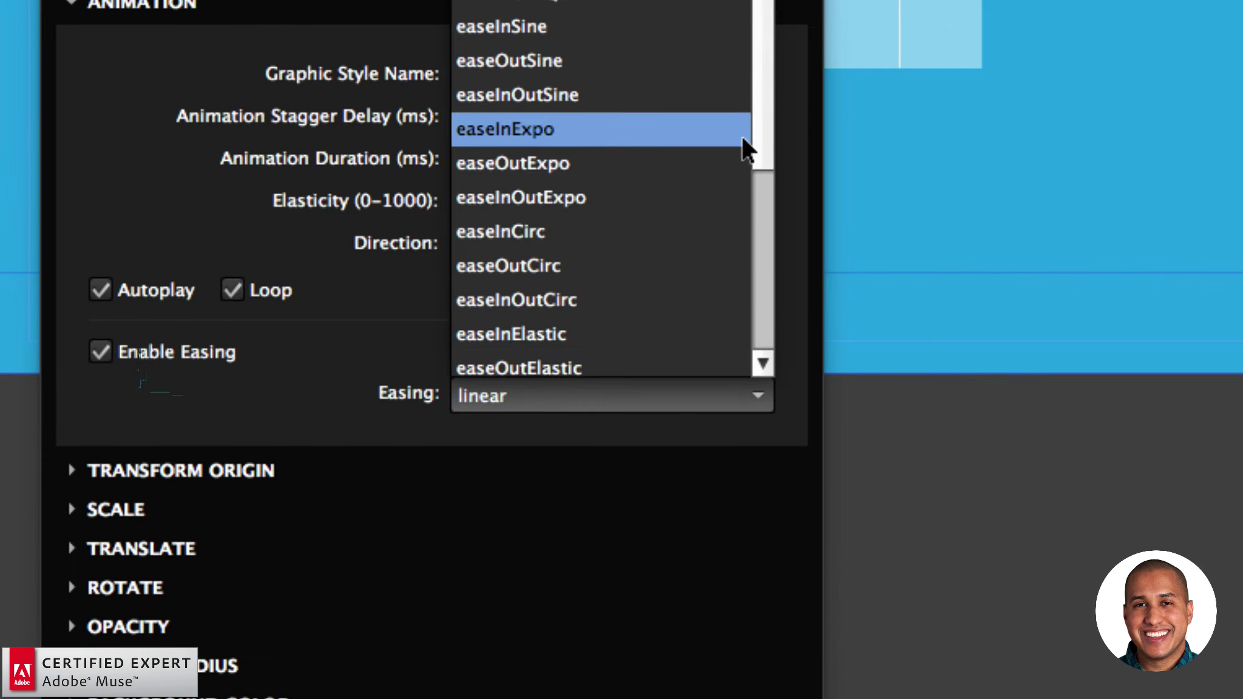
drag(754, 155, 716, 89)
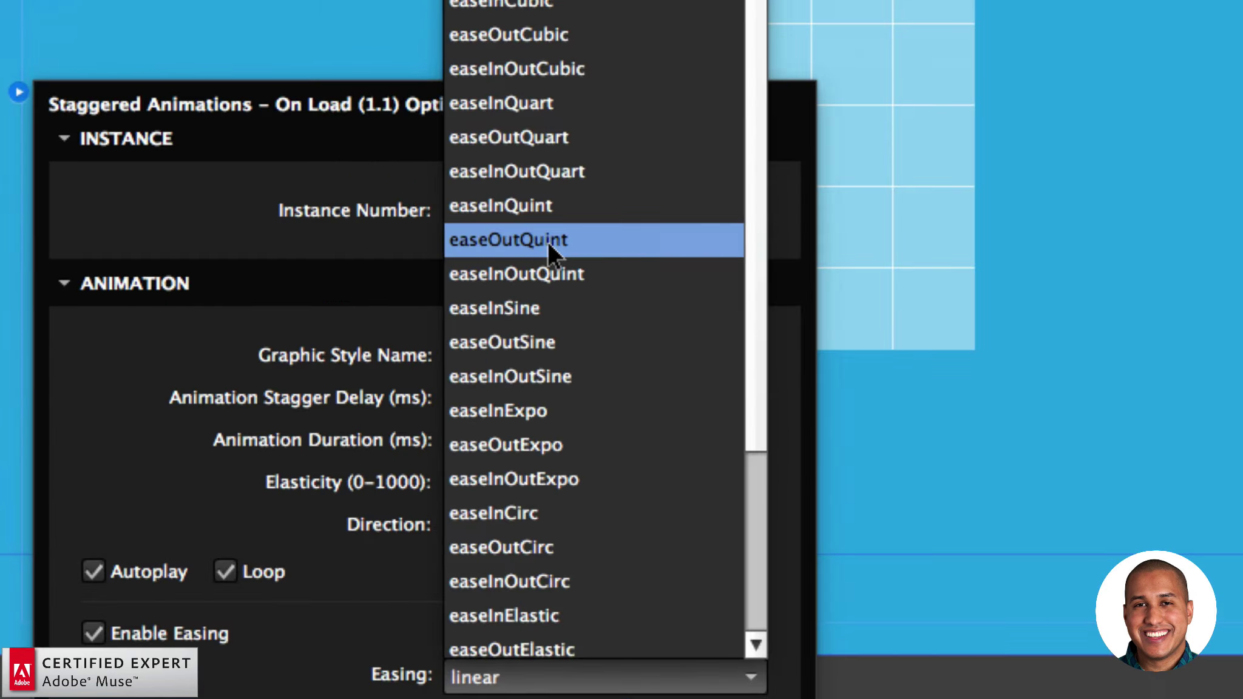
click(550, 245)
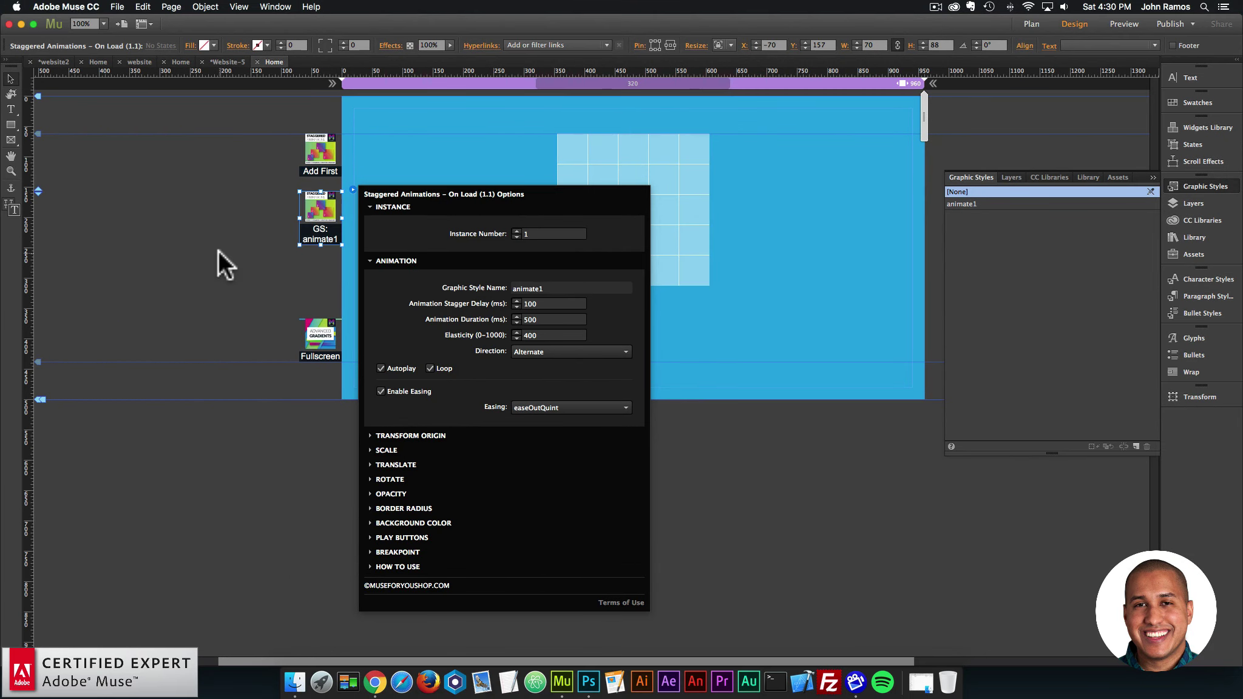
Step: Preview the page in the browser to check the easeOutQuint easing, and return to the Muse design
key(Escape)
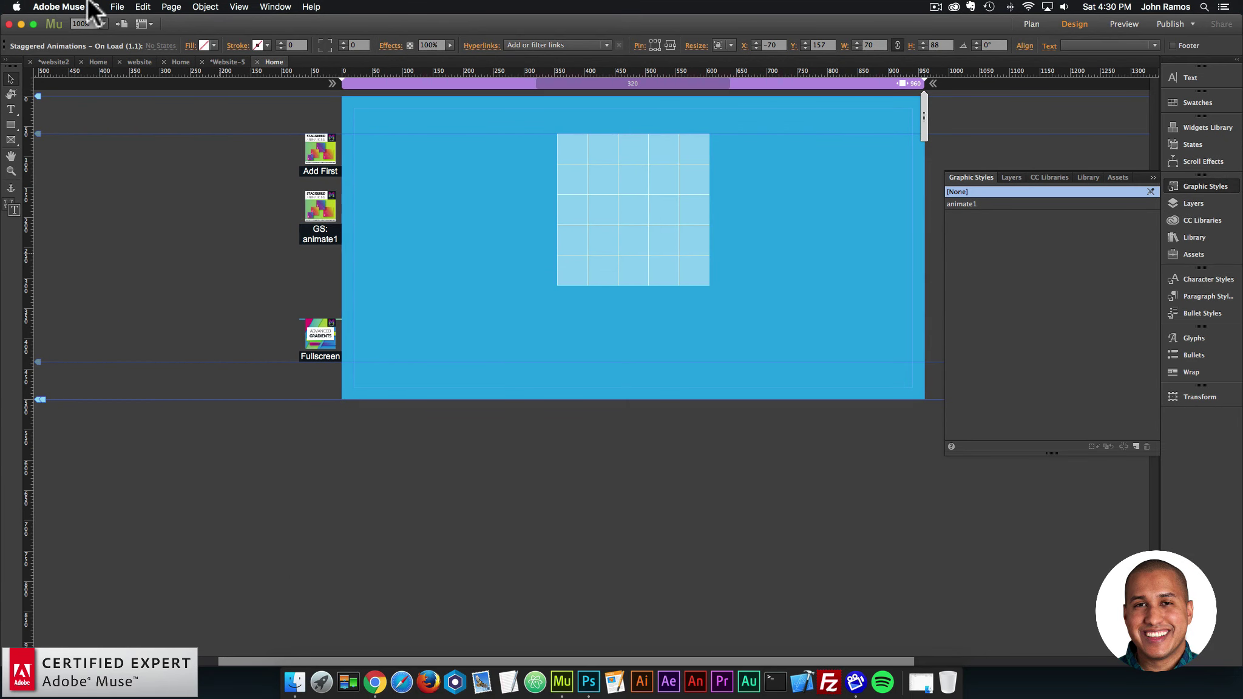
click(118, 6)
click(159, 201)
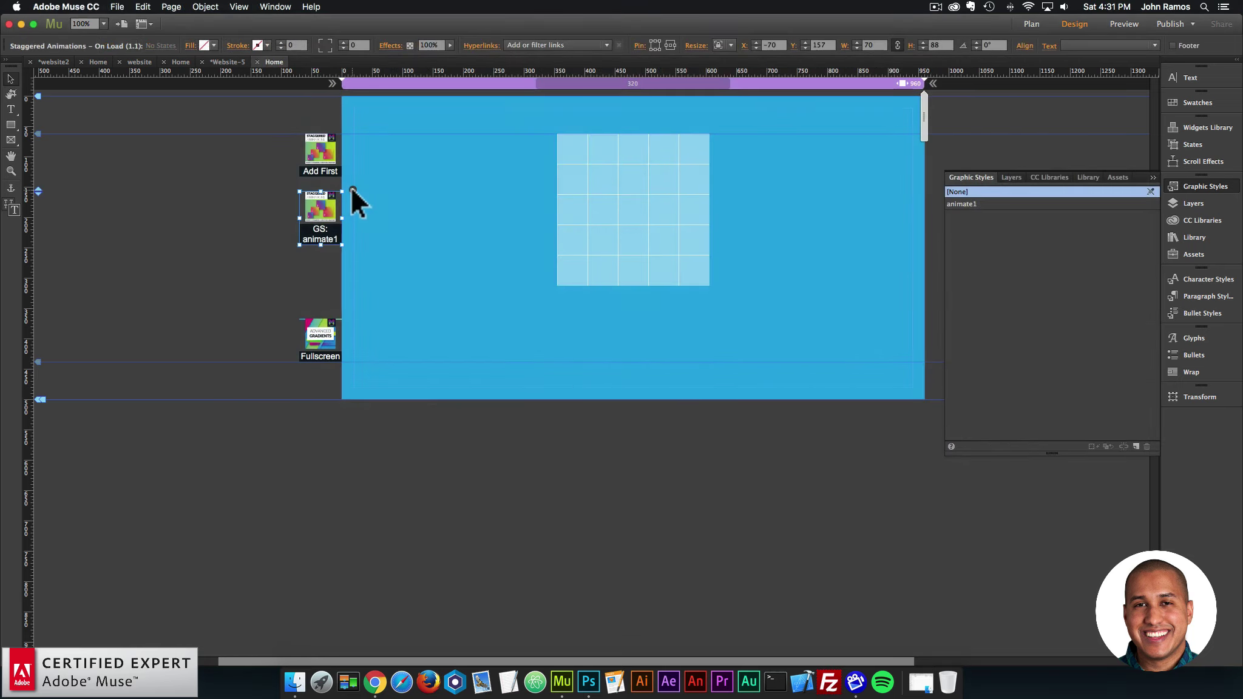
Step: Set Scale From to 0 in the On Load widget's scale options
click(352, 189)
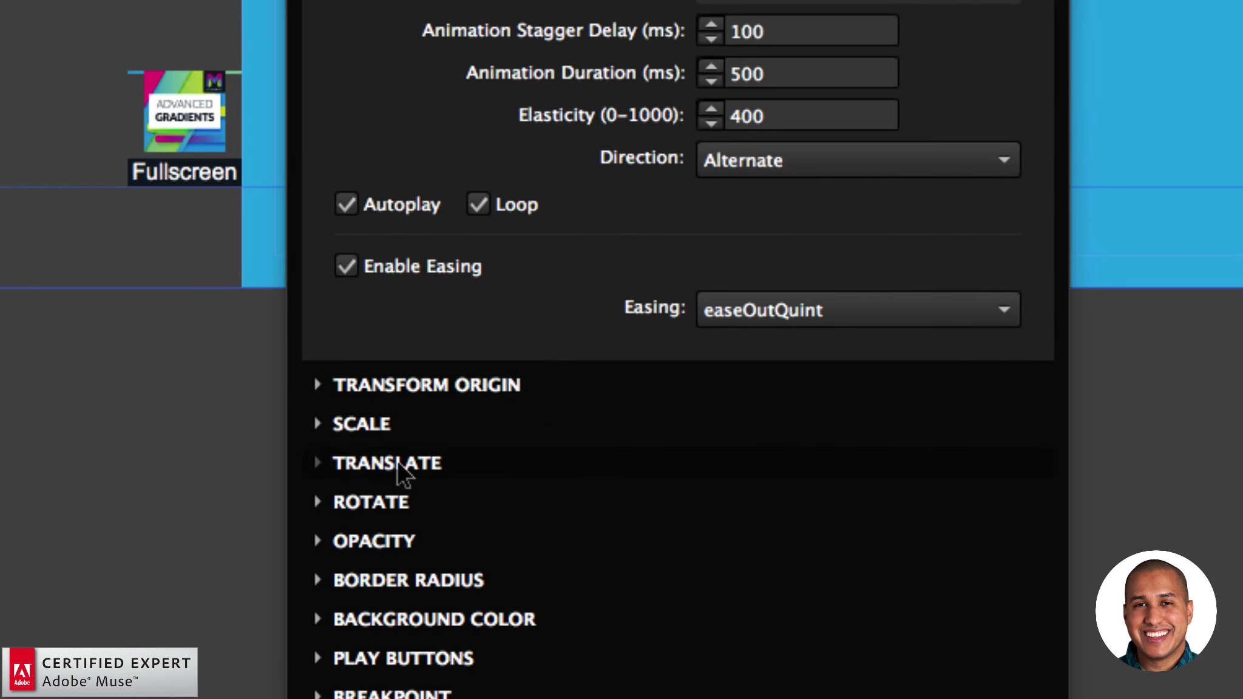
click(364, 426)
click(724, 490)
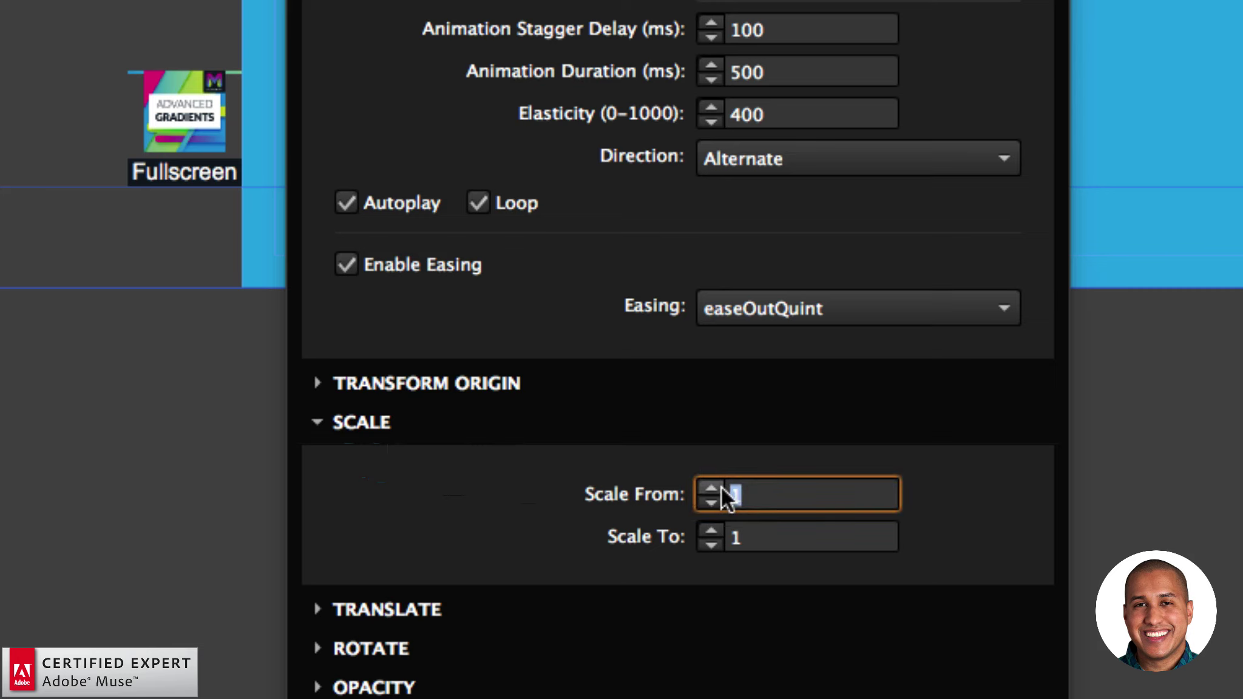
text(0)
key(Return)
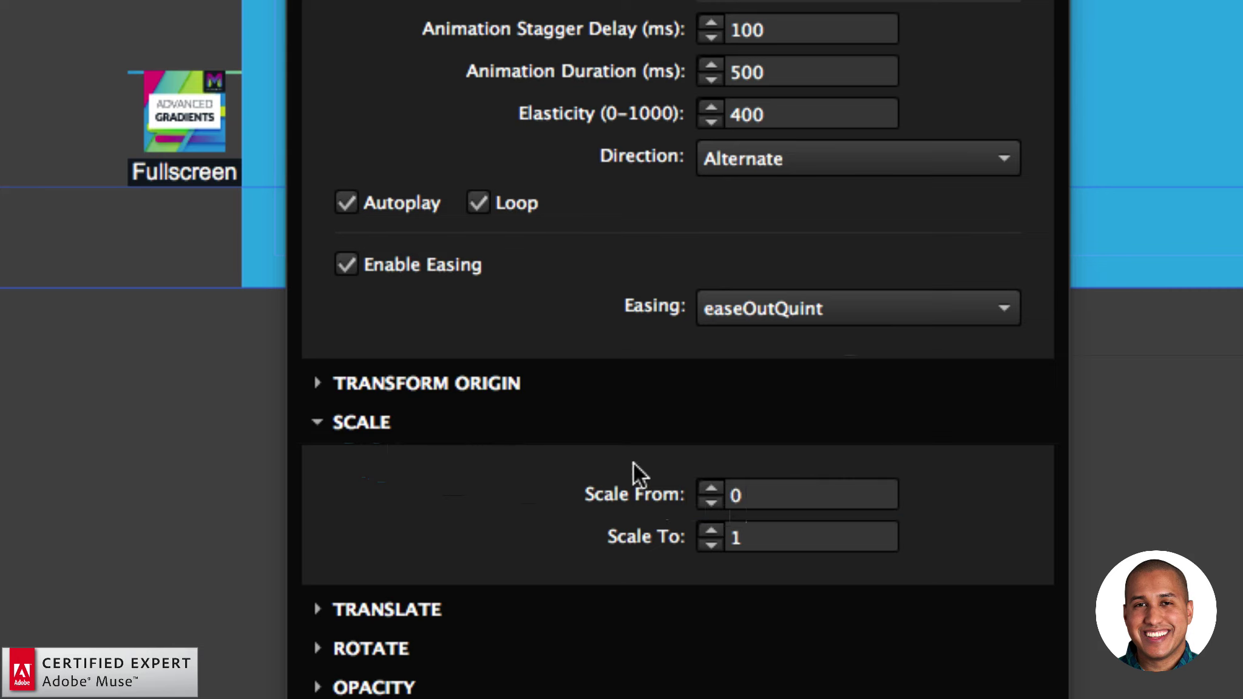
click(352, 421)
Step: Set the On Load widget's Translate X and Translate Y amounts to 300 px each
click(380, 464)
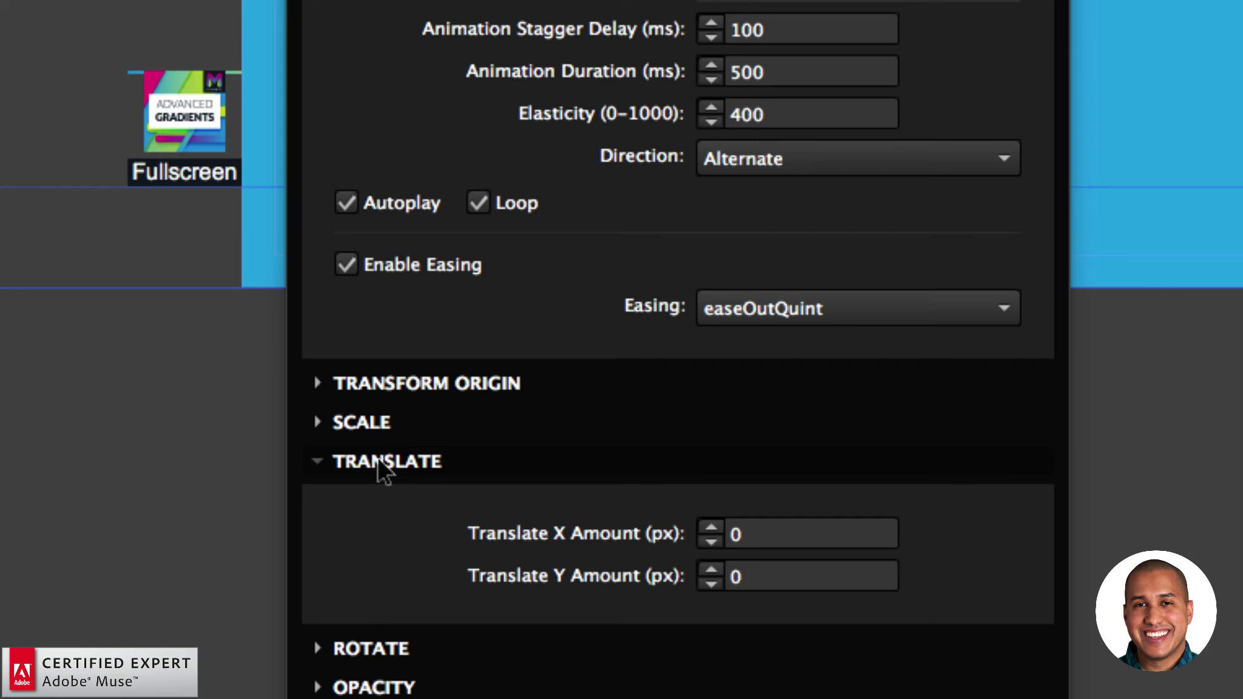
click(783, 534)
text(300)
key(Tab)
text(300)
key(Tab)
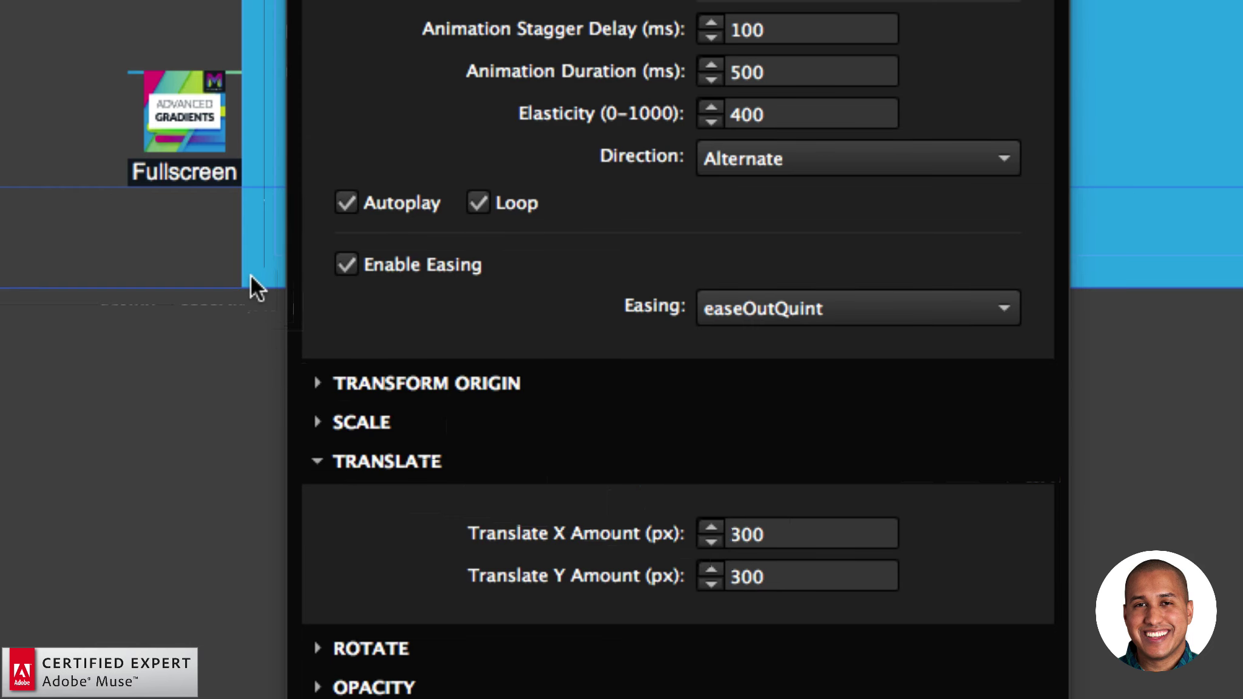
Step: Preview the page in the browser to check the scale and translate animation, and return to the Muse design
key(Return)
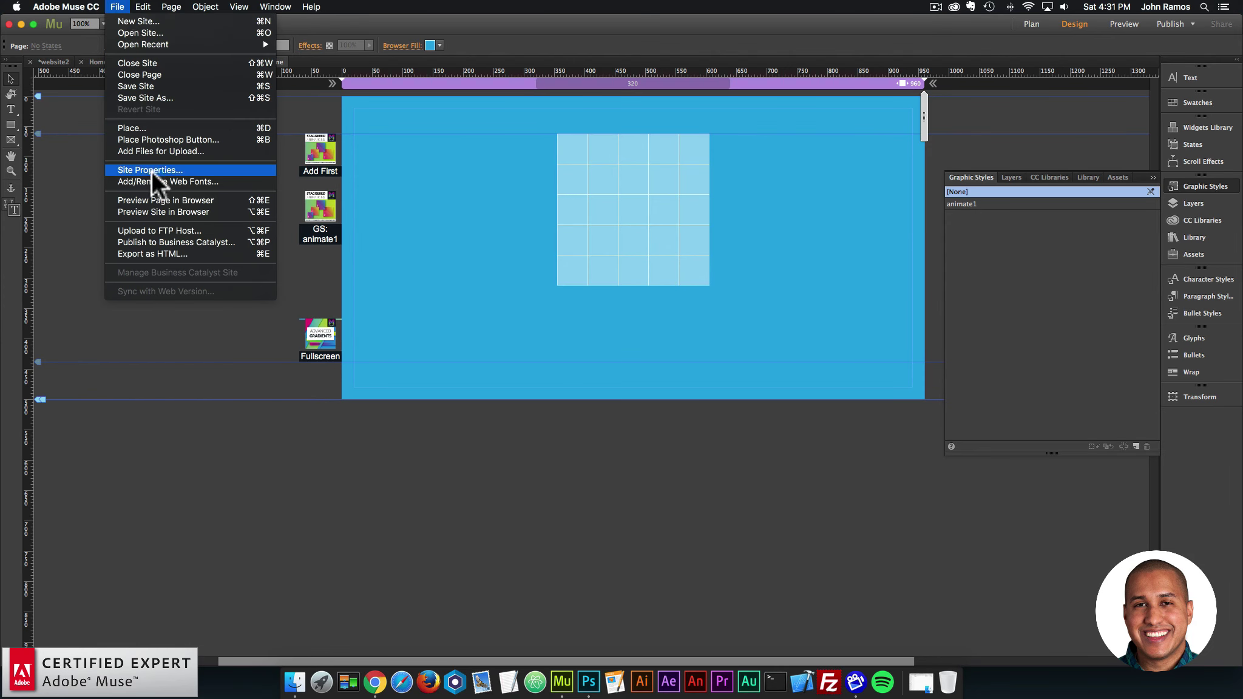
click(154, 202)
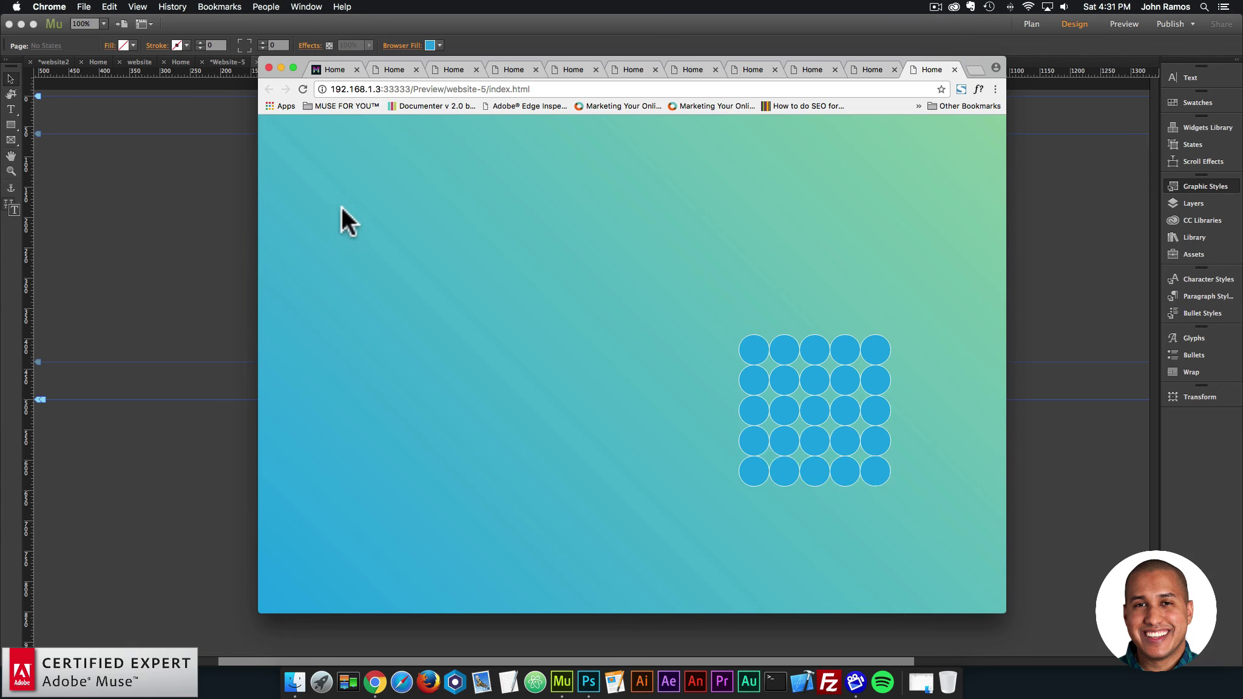
click(232, 208)
Step: Select all squares of the 5-by-5 grid and set their X location to 655
drag(520, 126, 740, 310)
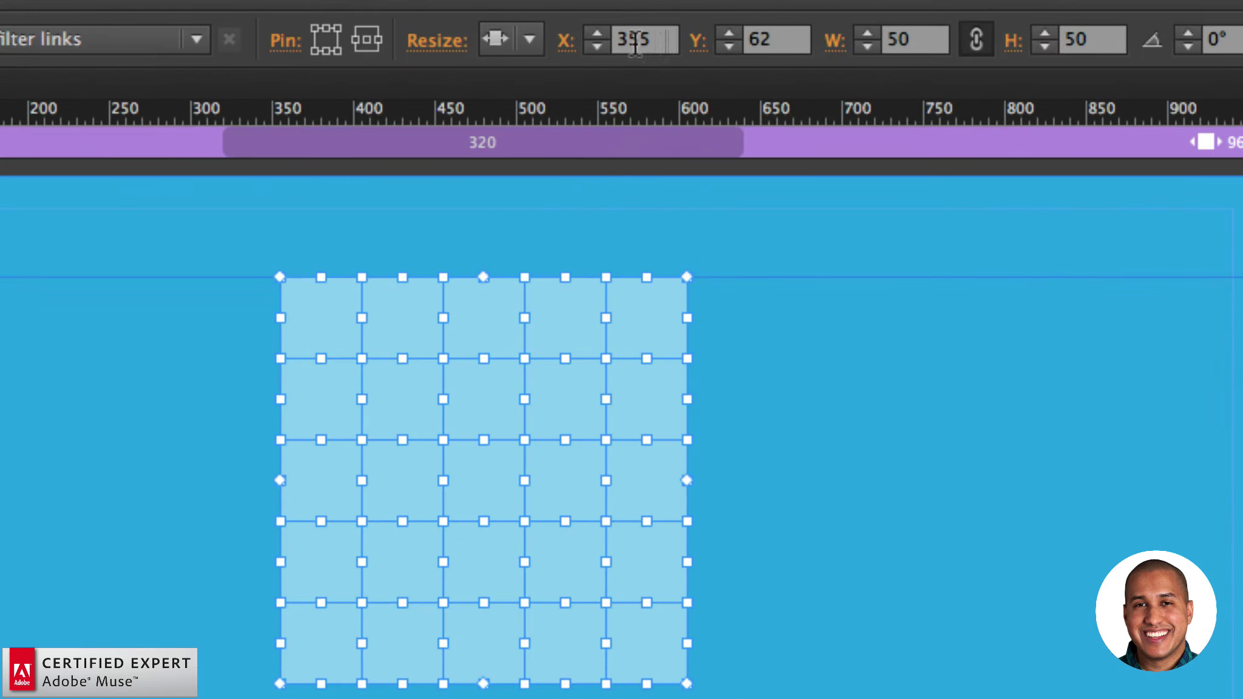
drag(683, 45, 685, 45)
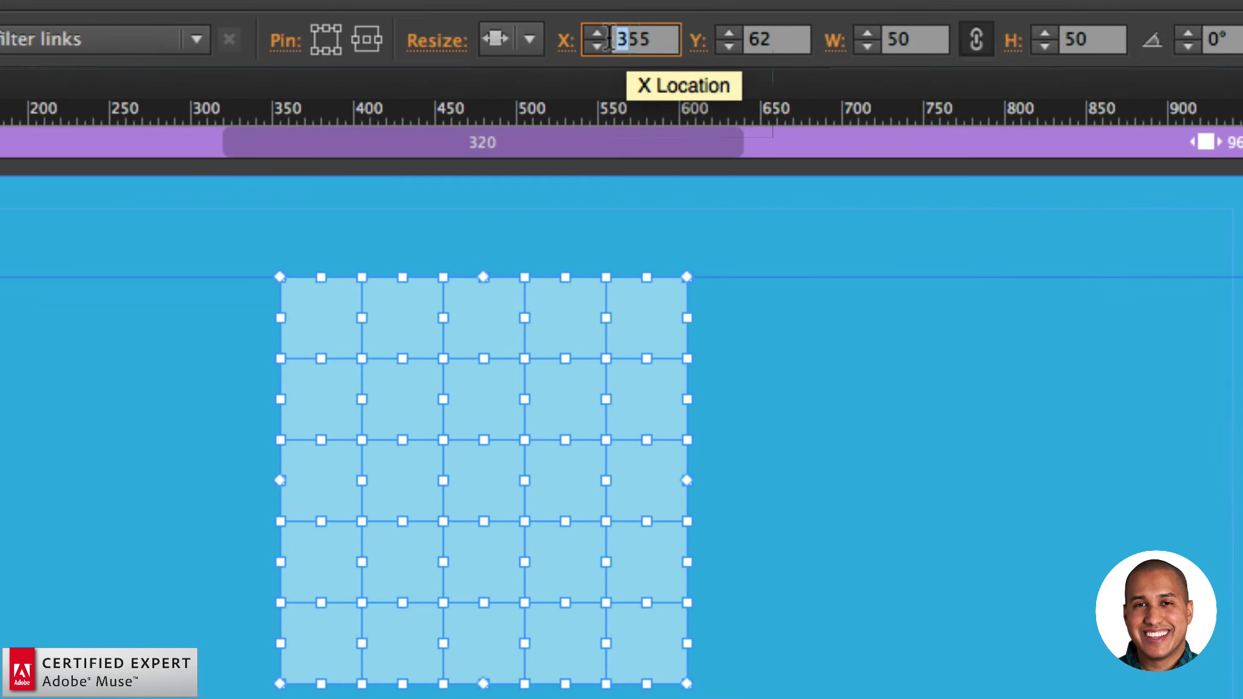
text(6)
key(Return)
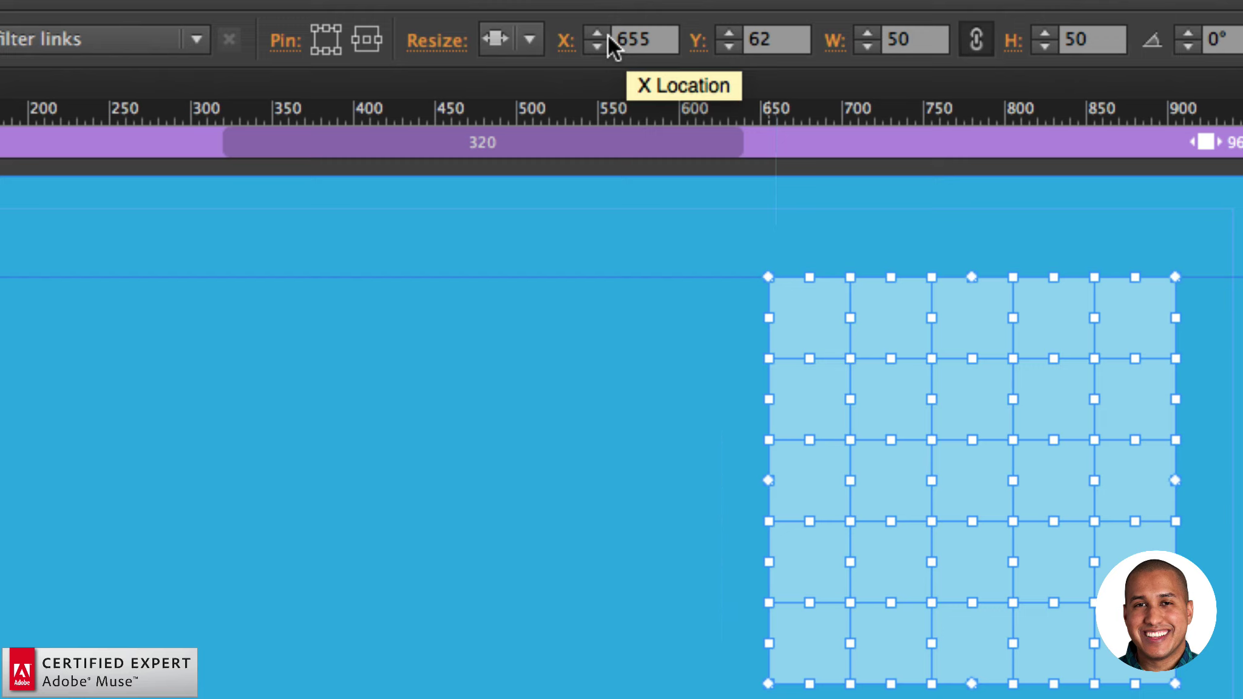
Step: Return the selected squares to X location 355, and move them to 655 again
drag(618, 37, 627, 35)
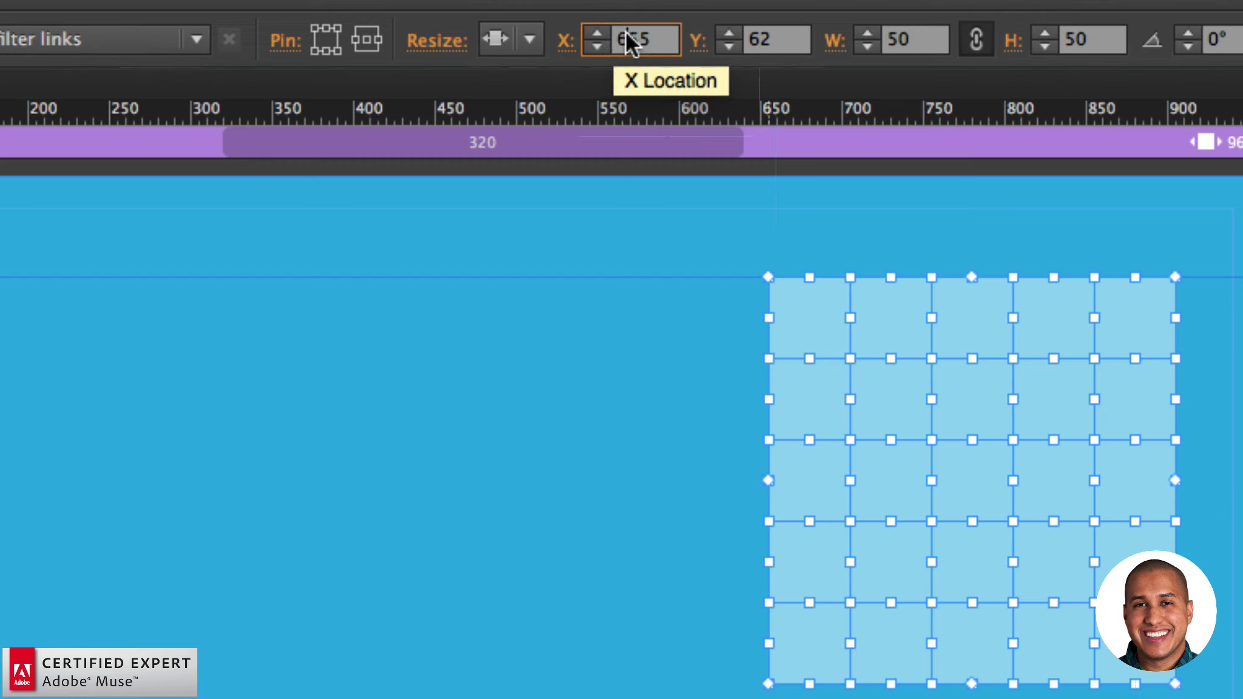
text(3)
key(Return)
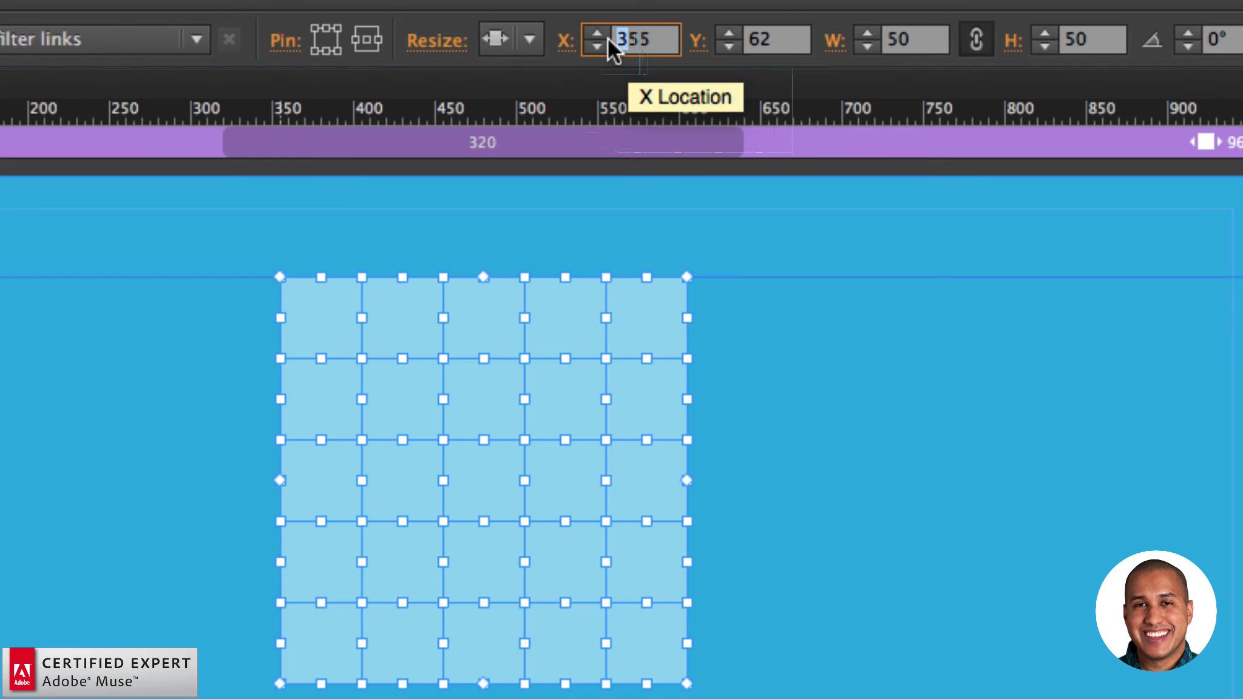
text(6)
key(Return)
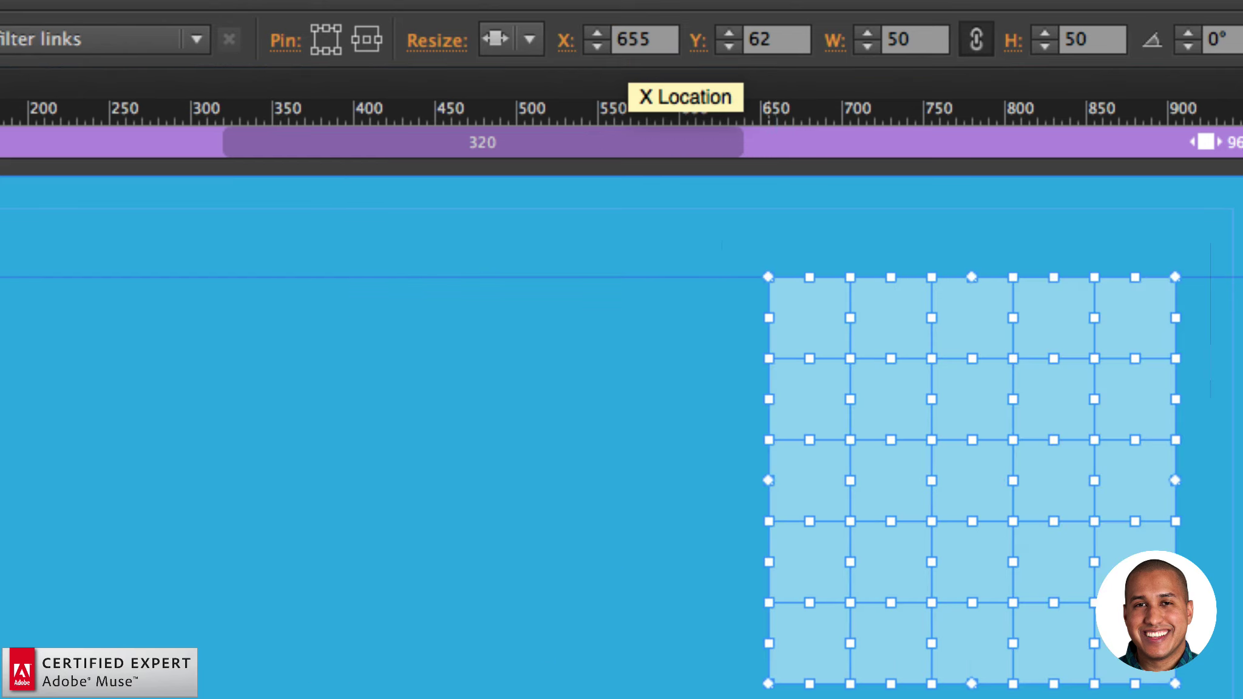
Step: Set the Y location of the selected 5-by-5 grid squares to 362
click(748, 39)
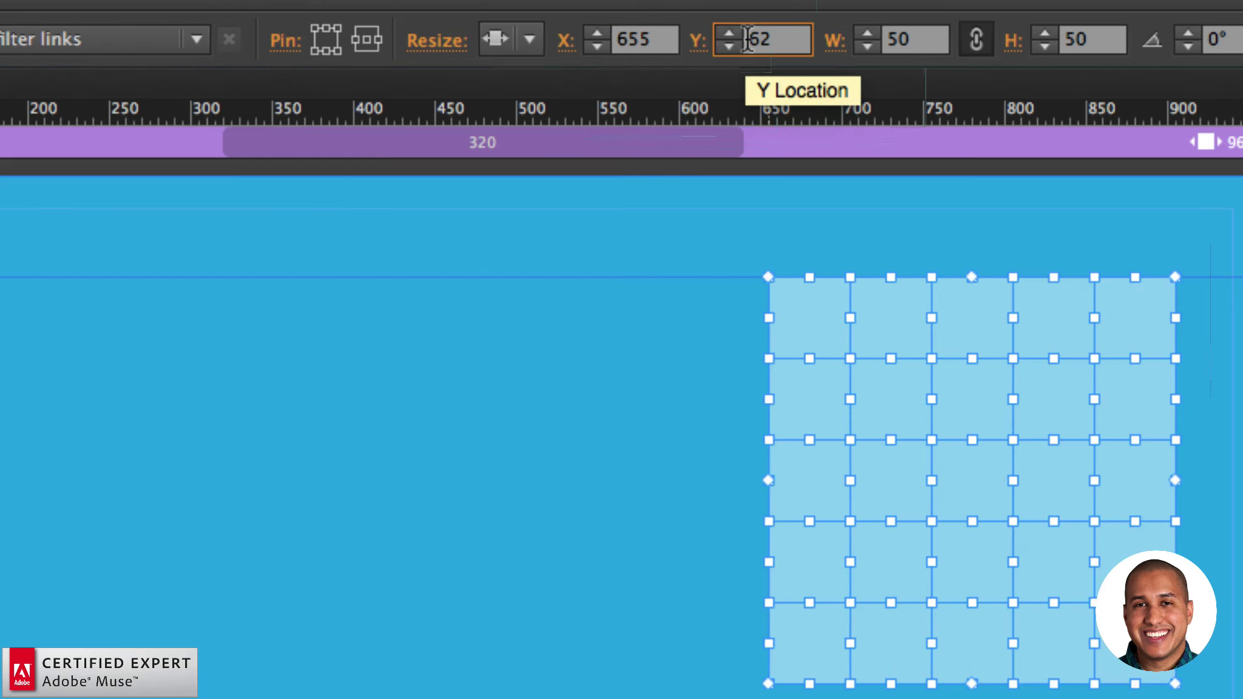
text(3)
key(Return)
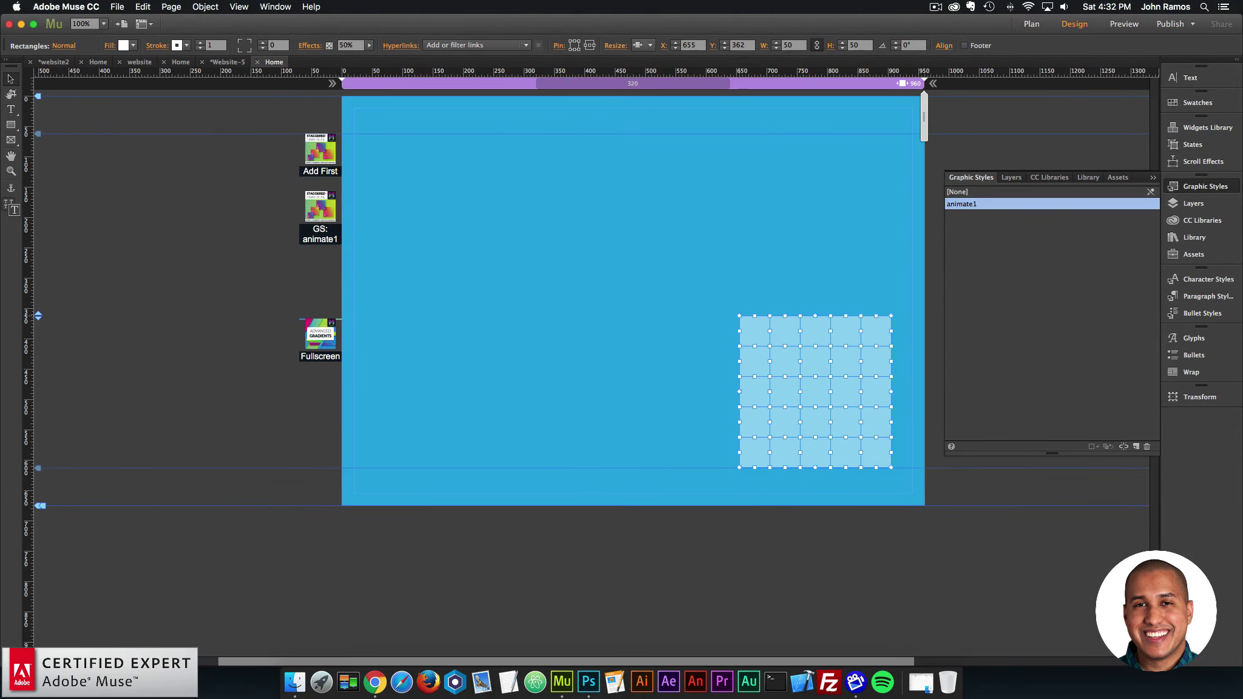
Step: Set the On Load widget's Translate X and Translate Y amounts to -300 px each and disable easing
click(319, 206)
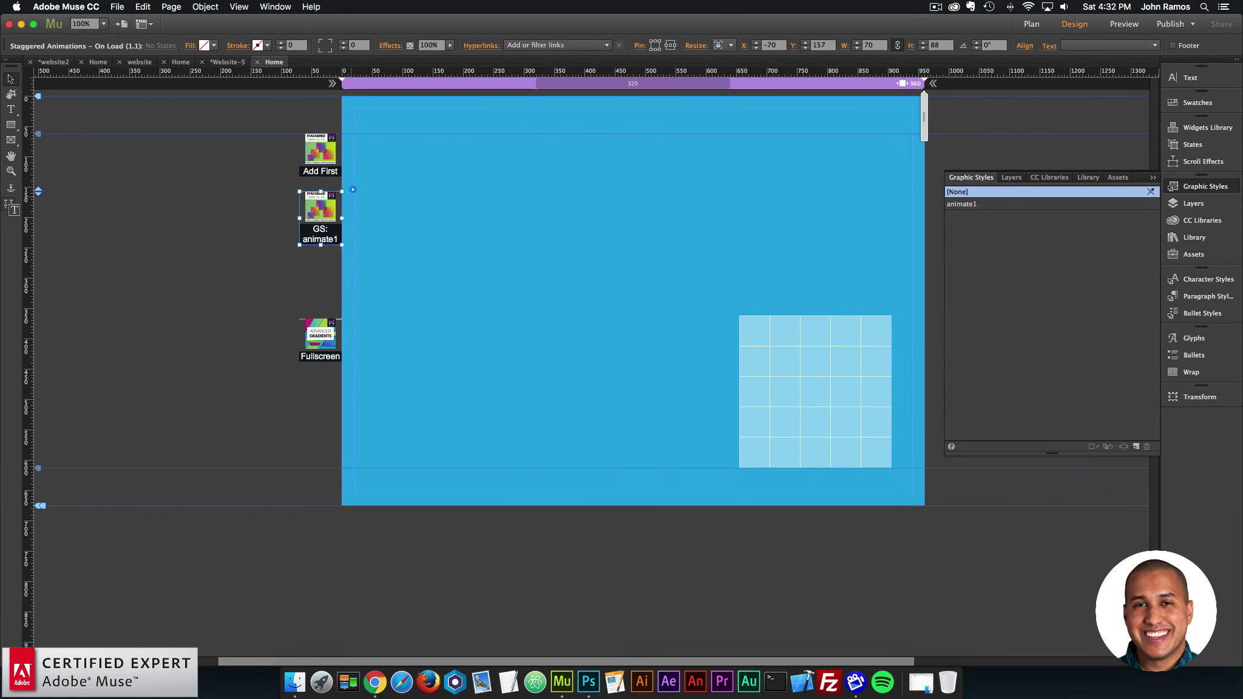
click(352, 189)
click(396, 465)
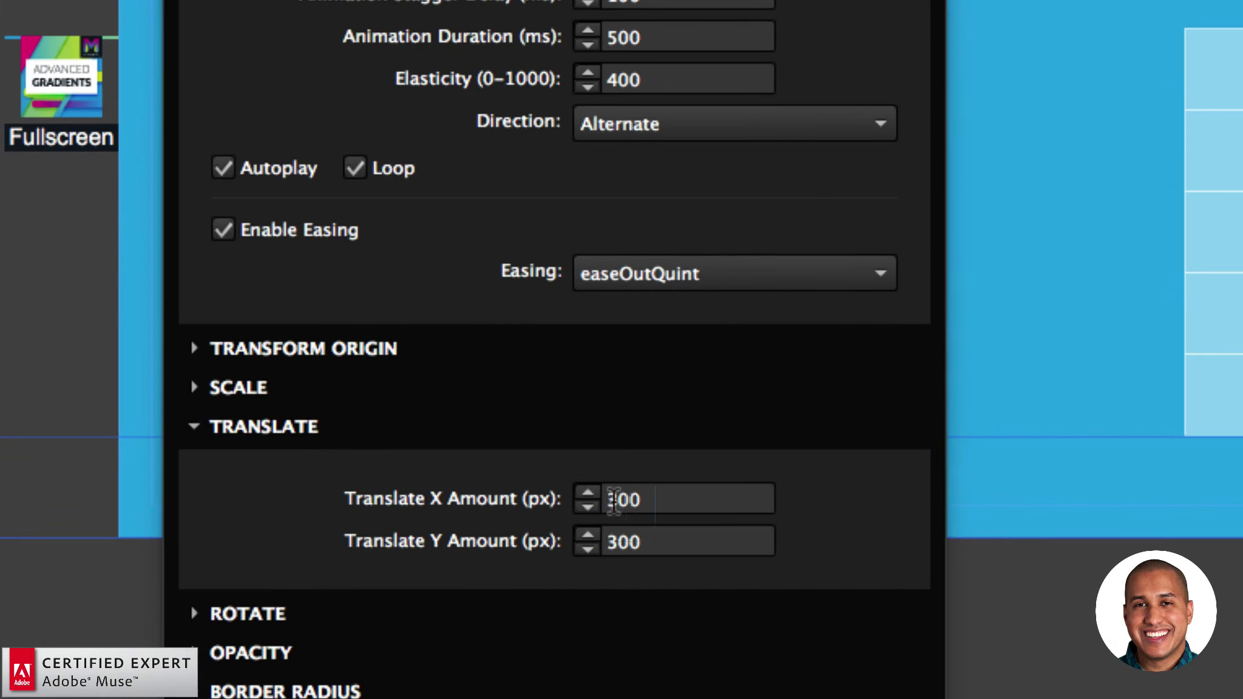
click(610, 501)
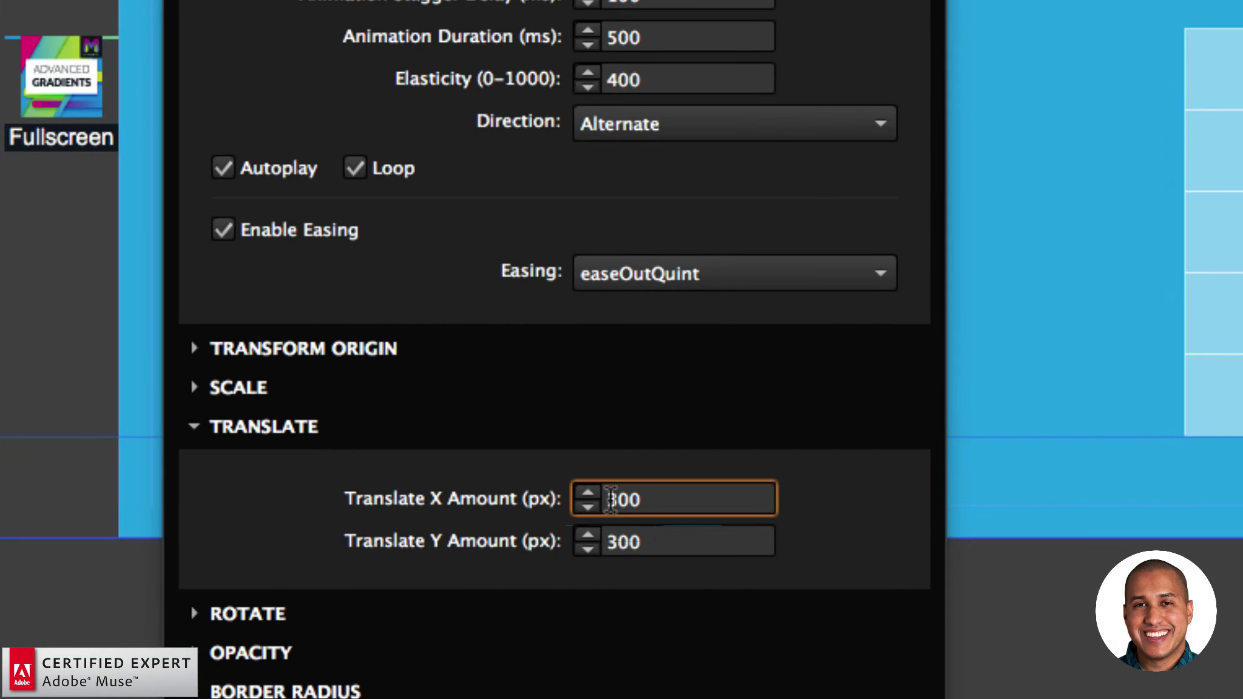
click(611, 541)
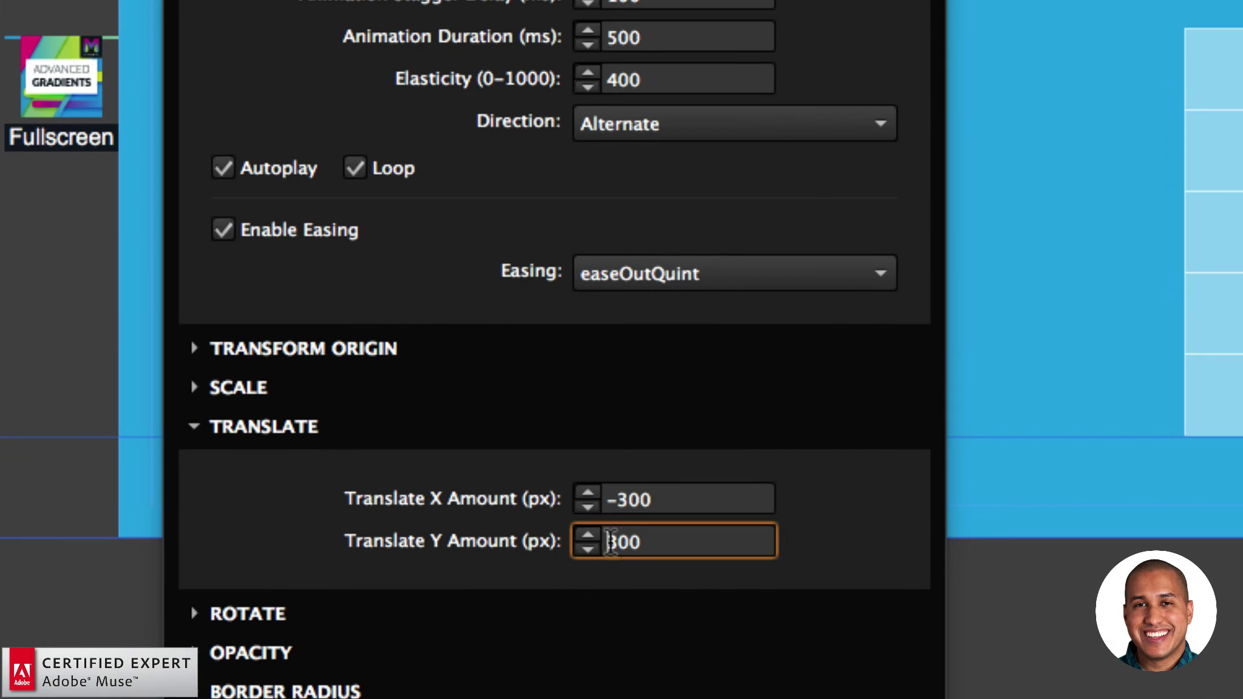
text(-)
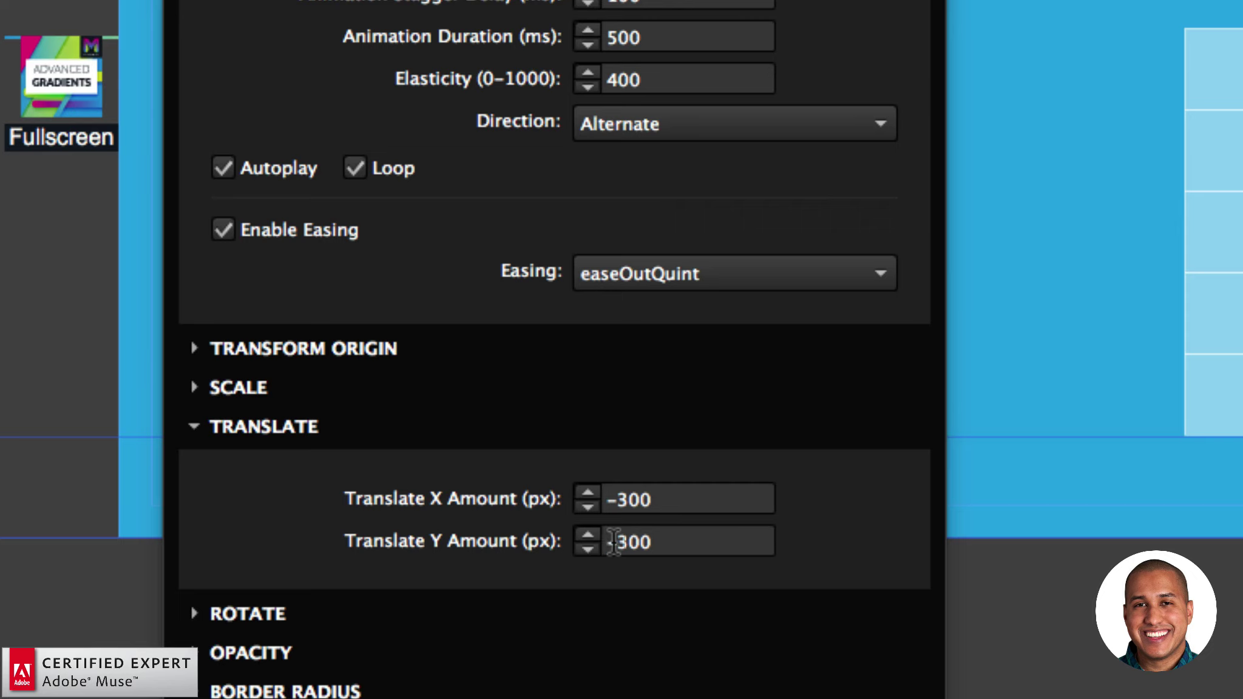
click(222, 230)
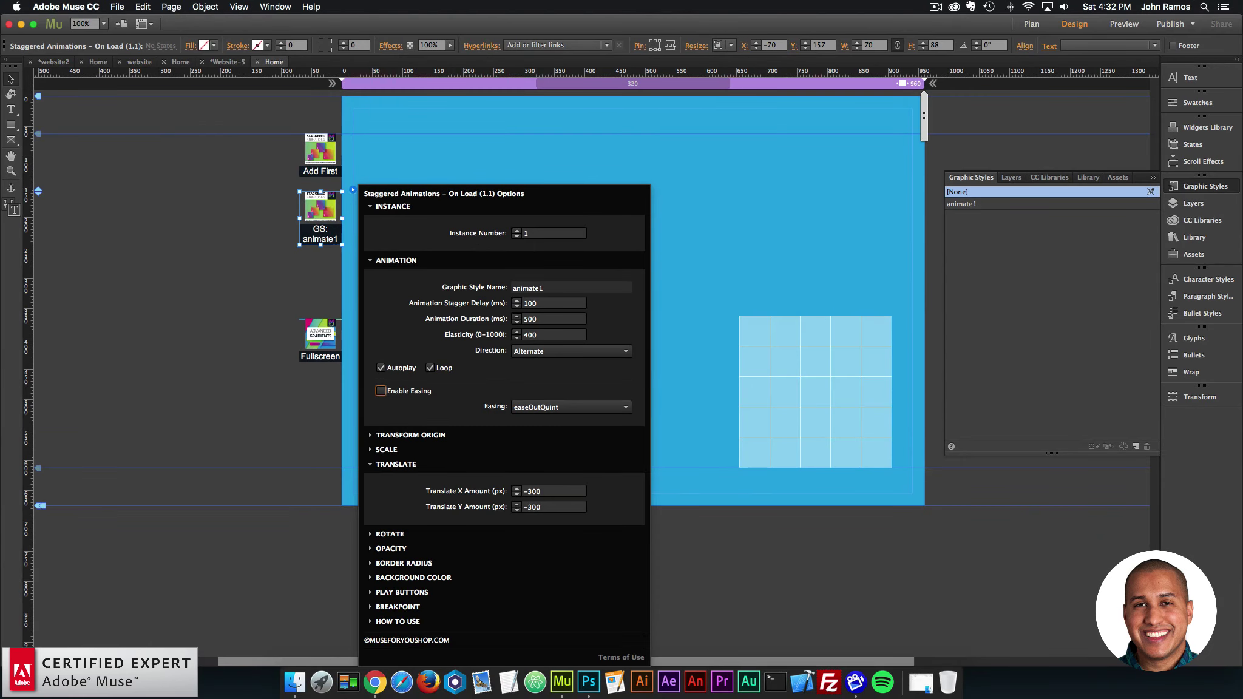
key(Escape)
Step: Preview the page in the browser to check the negative translate animation without easing, and return to the Muse design
click(118, 6)
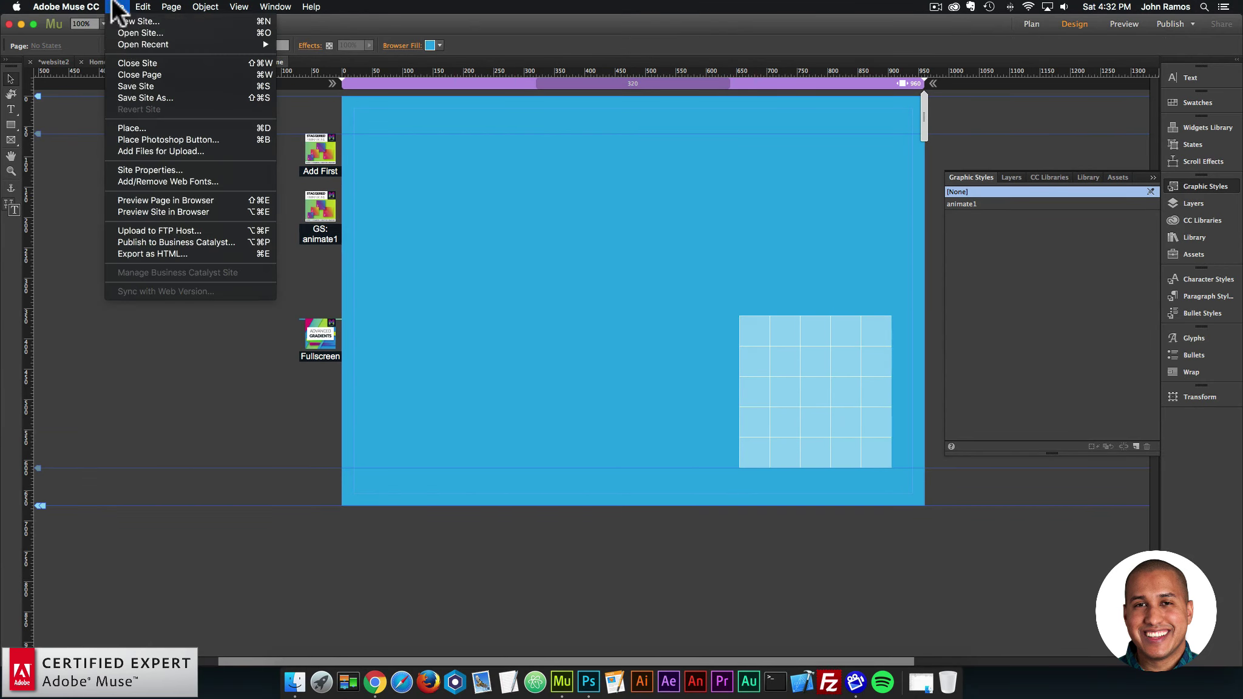
click(166, 201)
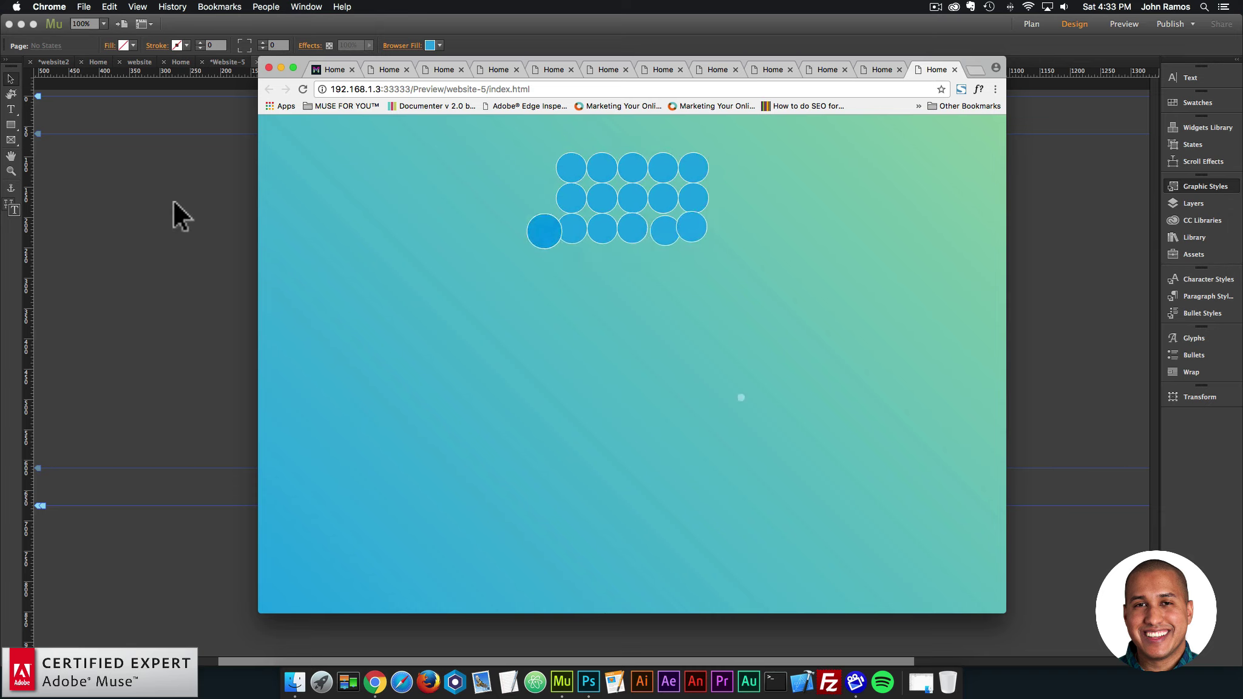
click(176, 203)
Step: Set the On Load widget's Rotate value to 360 degrees and disable its border radius
click(322, 210)
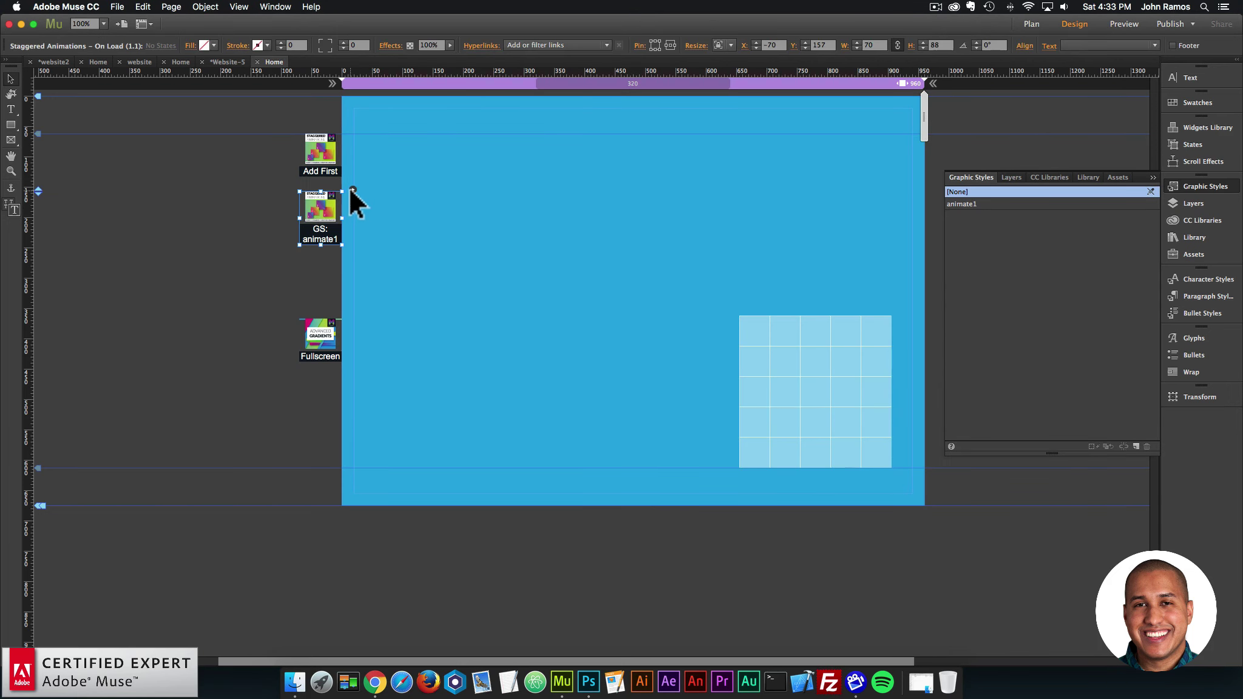
click(353, 190)
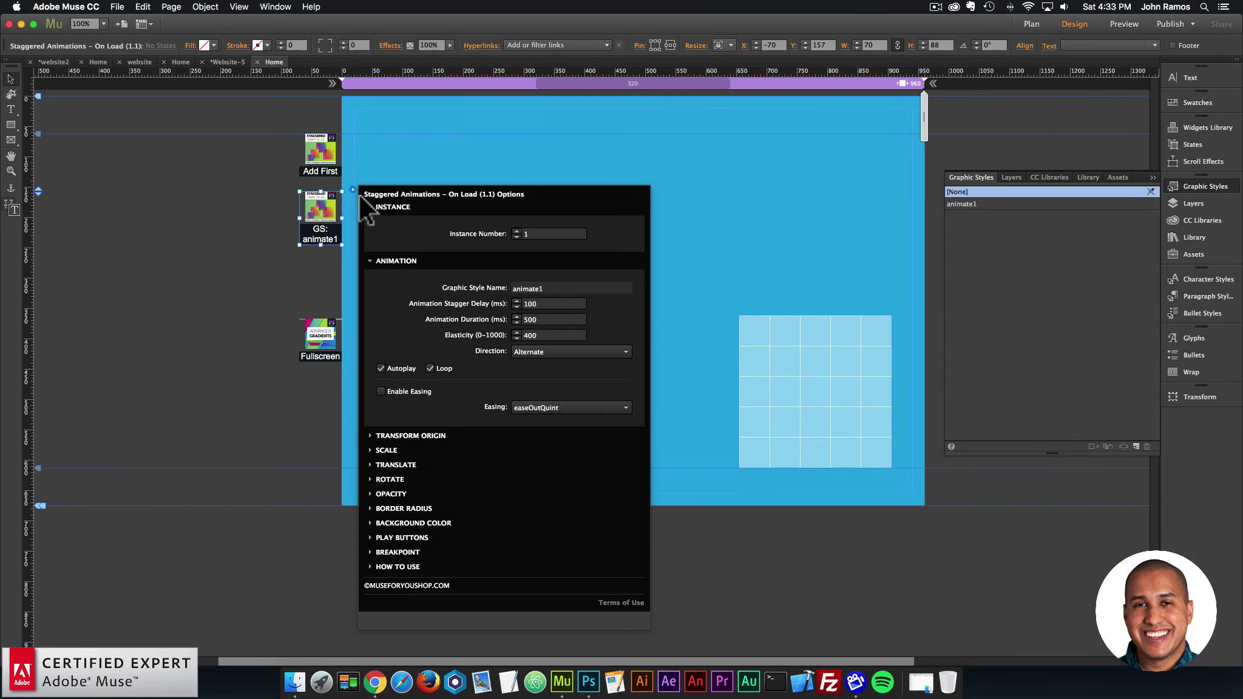
click(396, 479)
click(533, 507)
text(36)
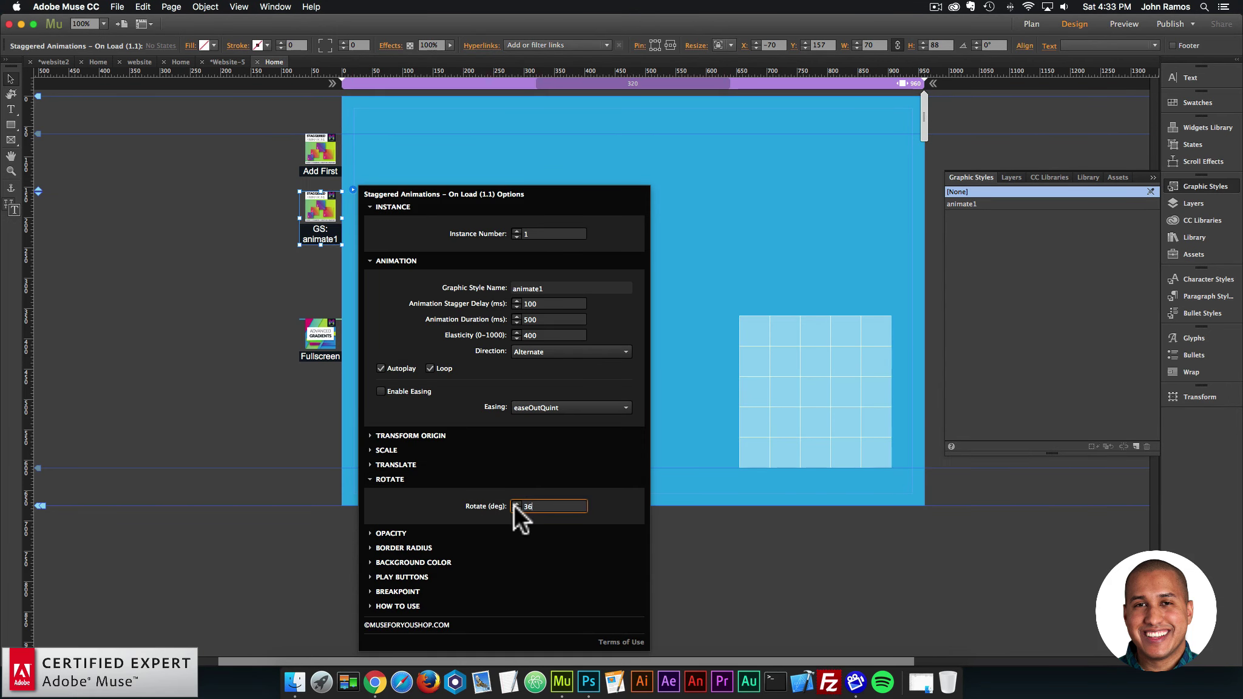
text(0)
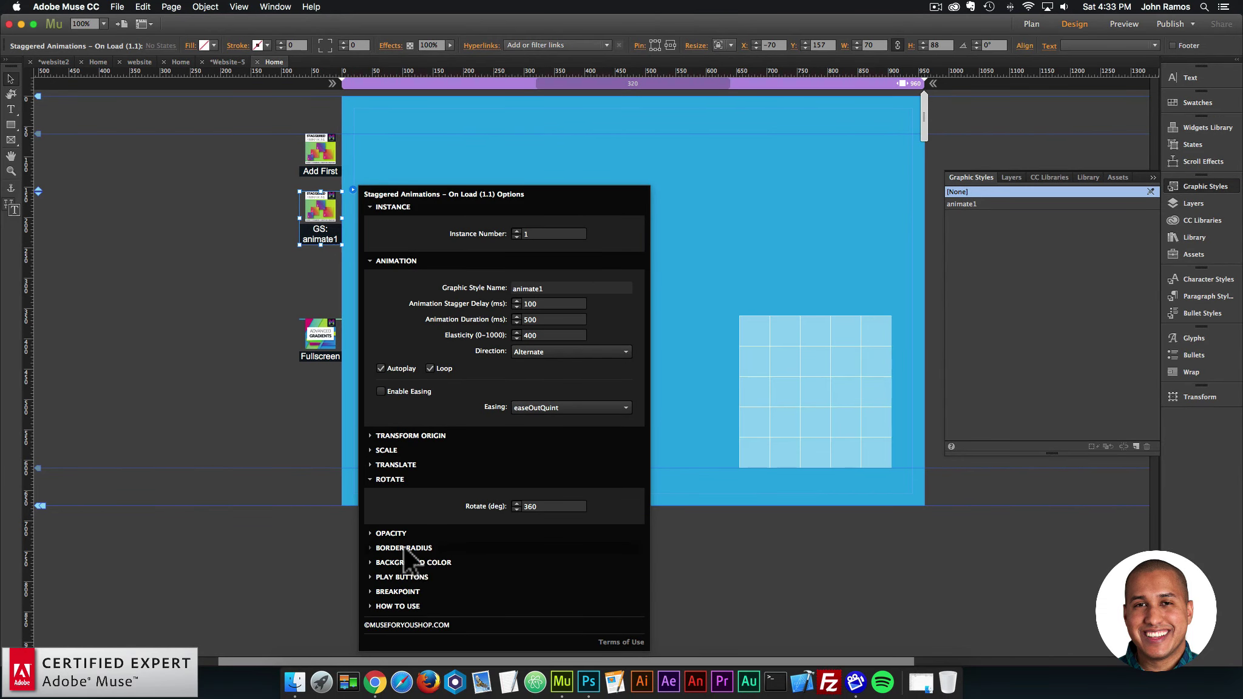
click(404, 548)
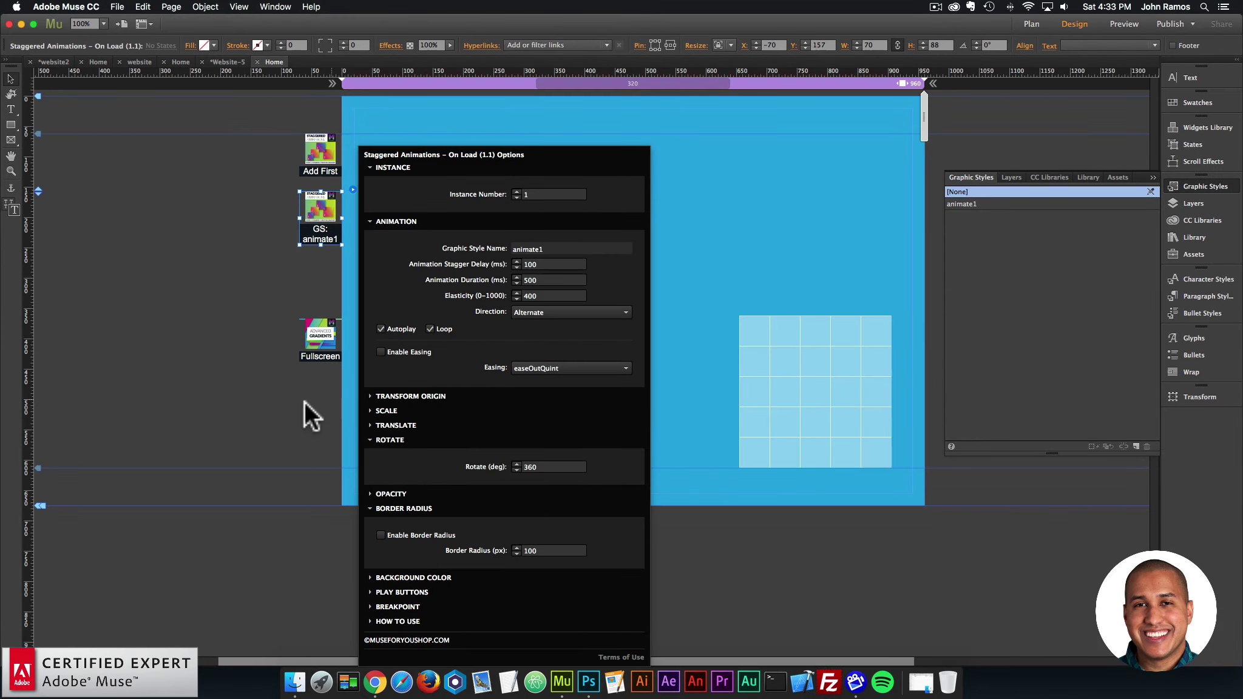
click(291, 394)
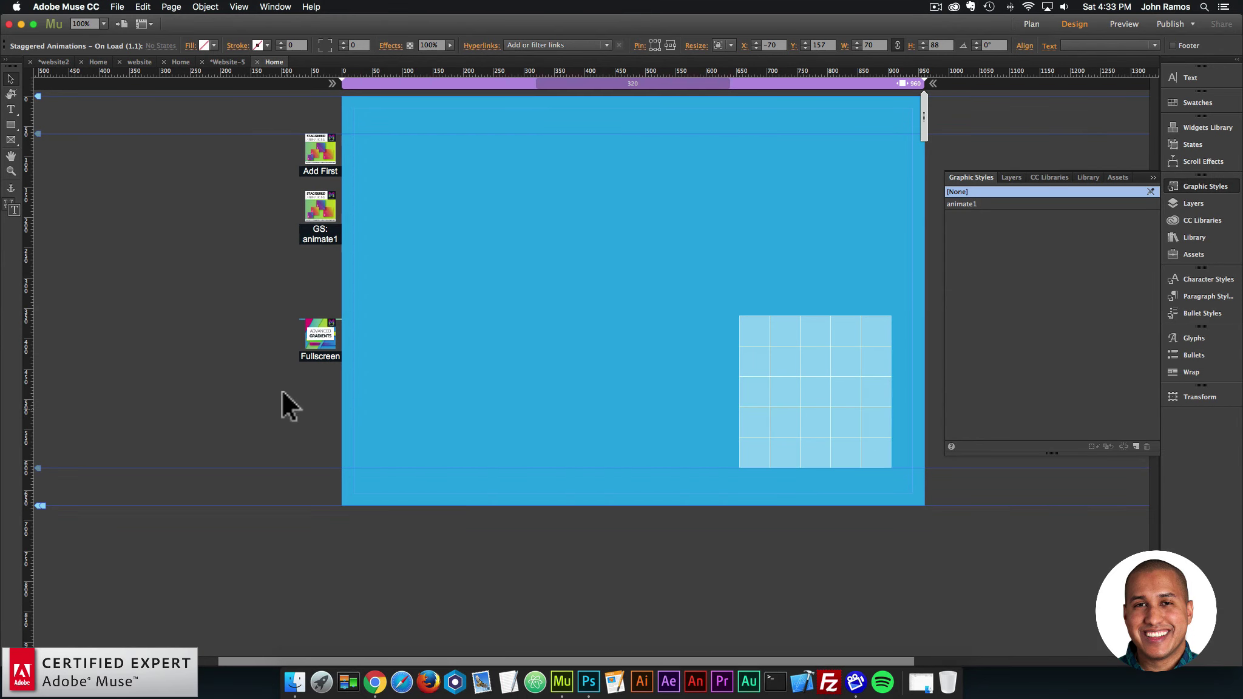
Step: Preview the page in the browser to check the rotating squares, and return to the Muse design
click(117, 7)
click(159, 200)
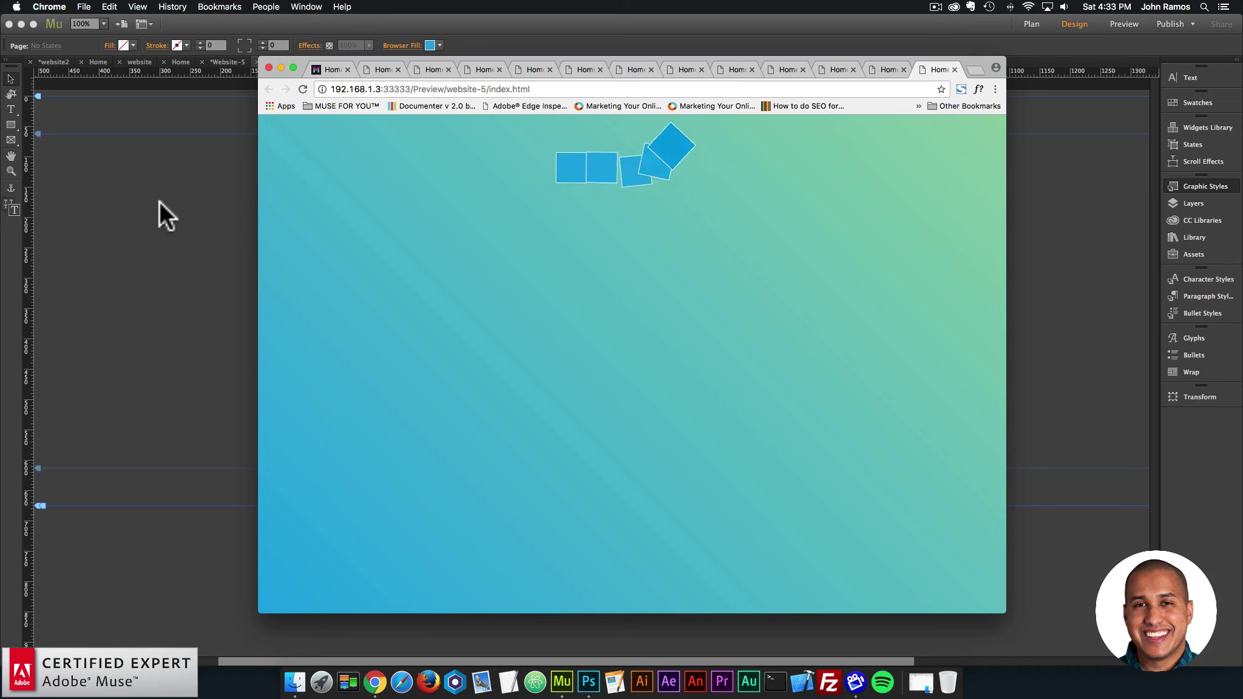
click(196, 187)
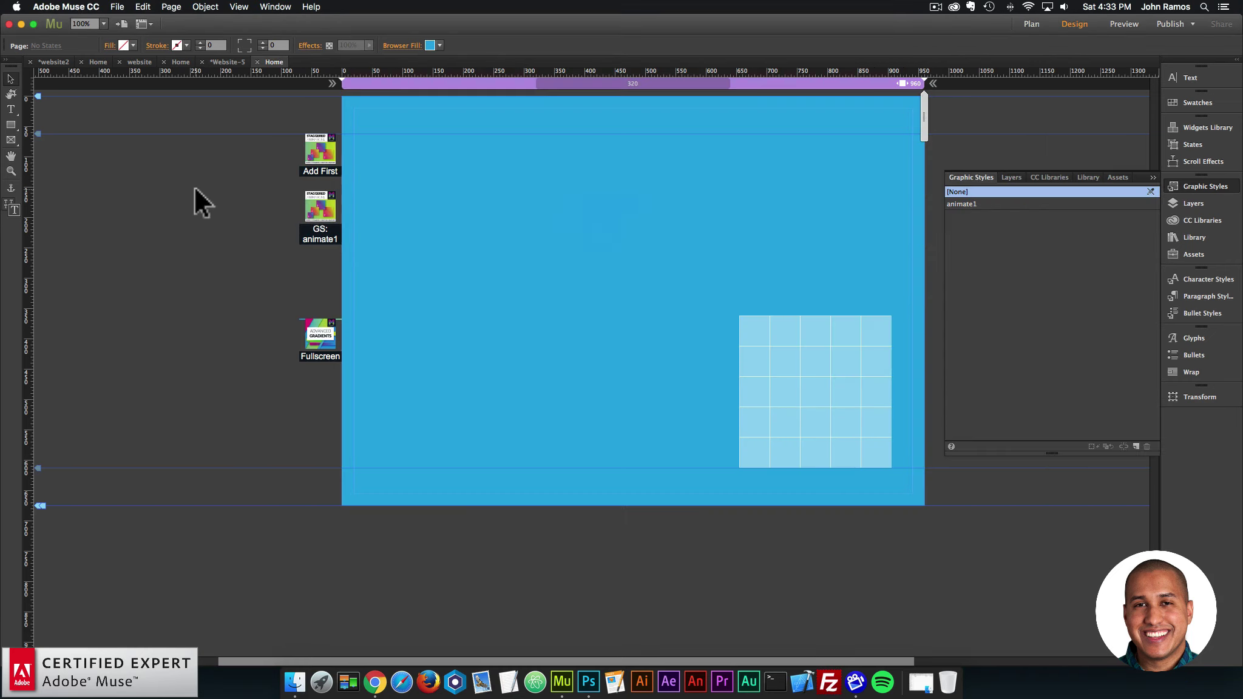
Step: Set the elasticity of the On Load widget's animation to 1000
click(337, 210)
click(352, 190)
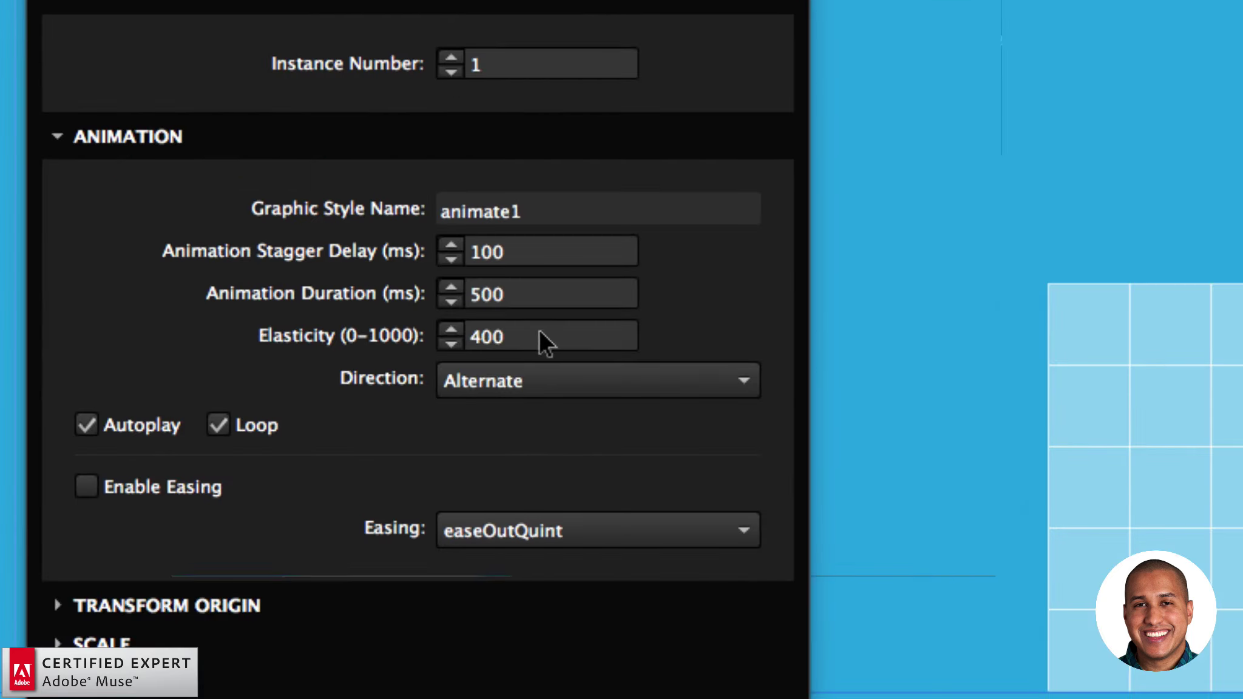
click(519, 332)
text(1000)
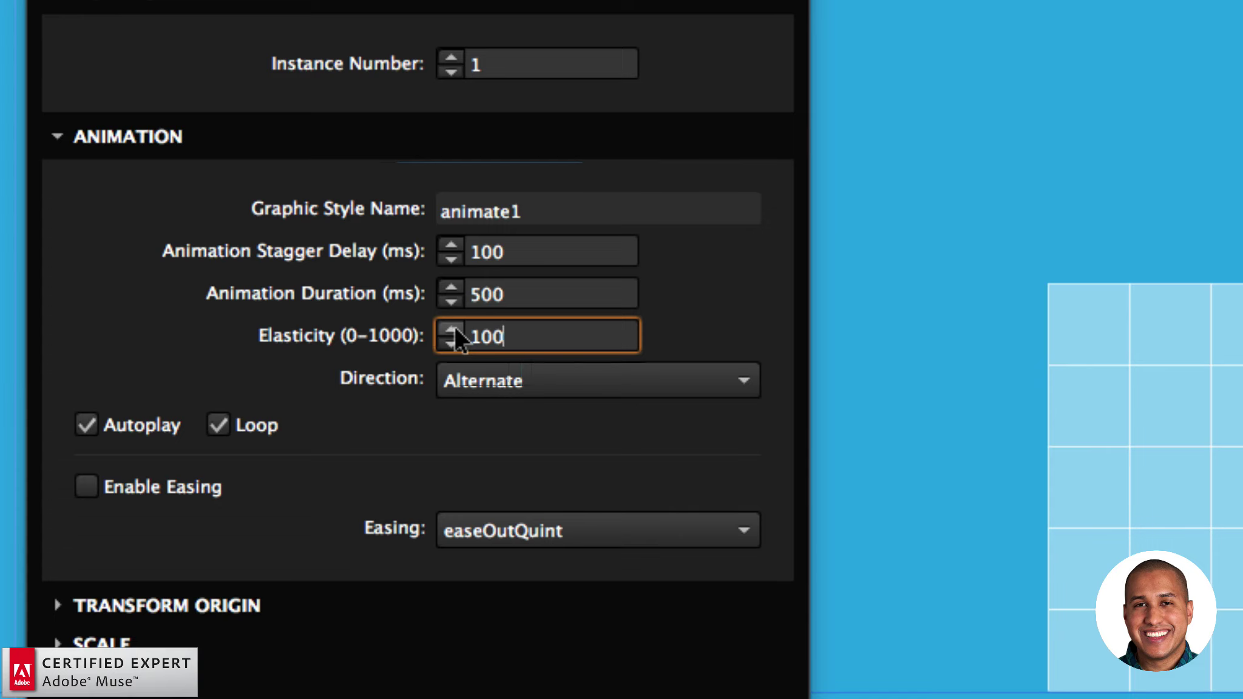
key(Return)
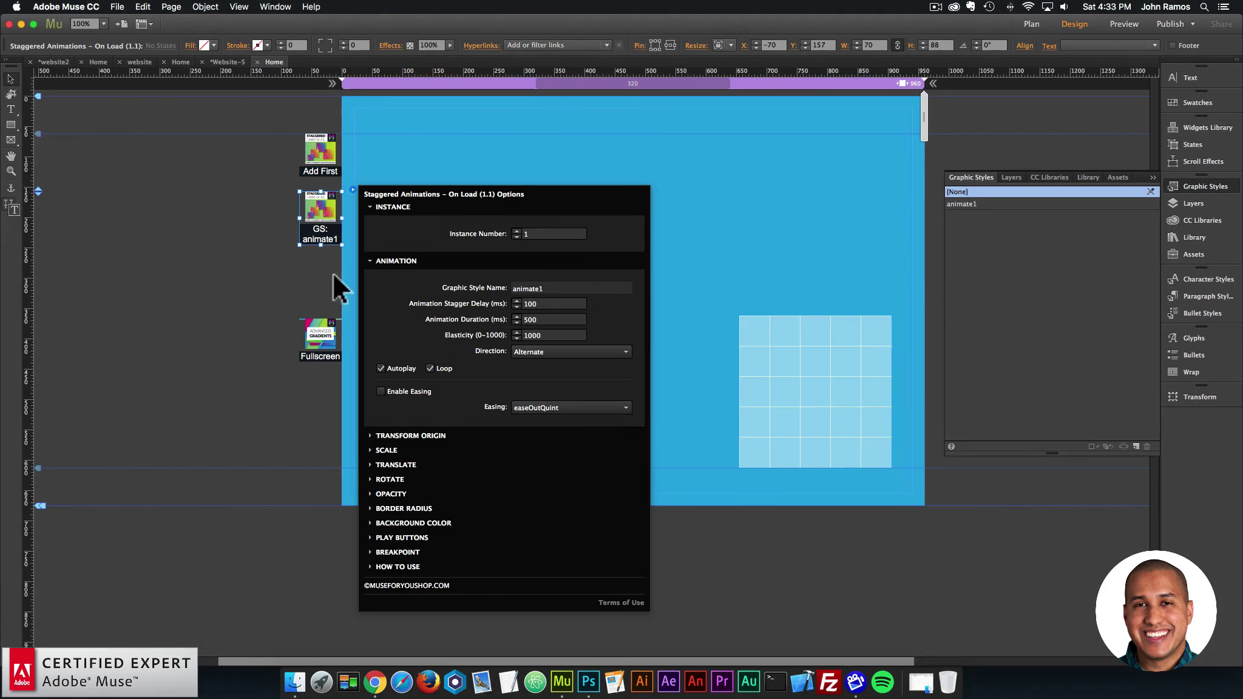
click(332, 270)
Step: Preview the page in the browser to check the animation at maximum elasticity, and return to the Muse design
click(112, 7)
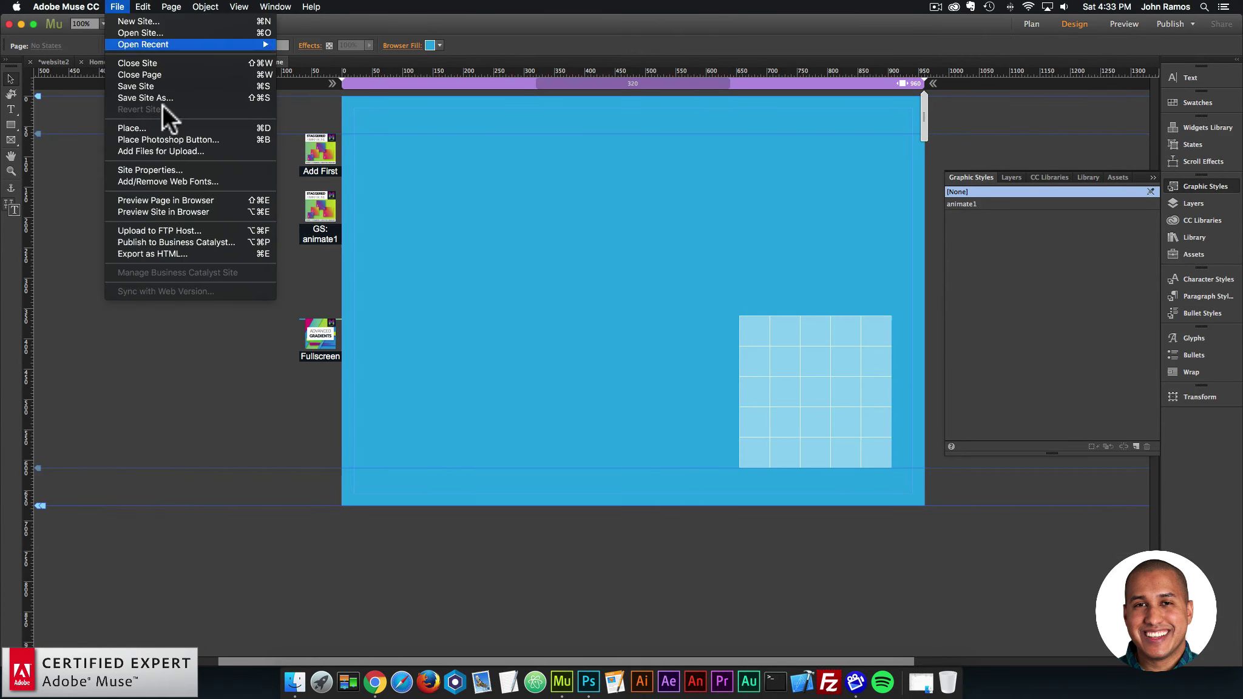
click(177, 196)
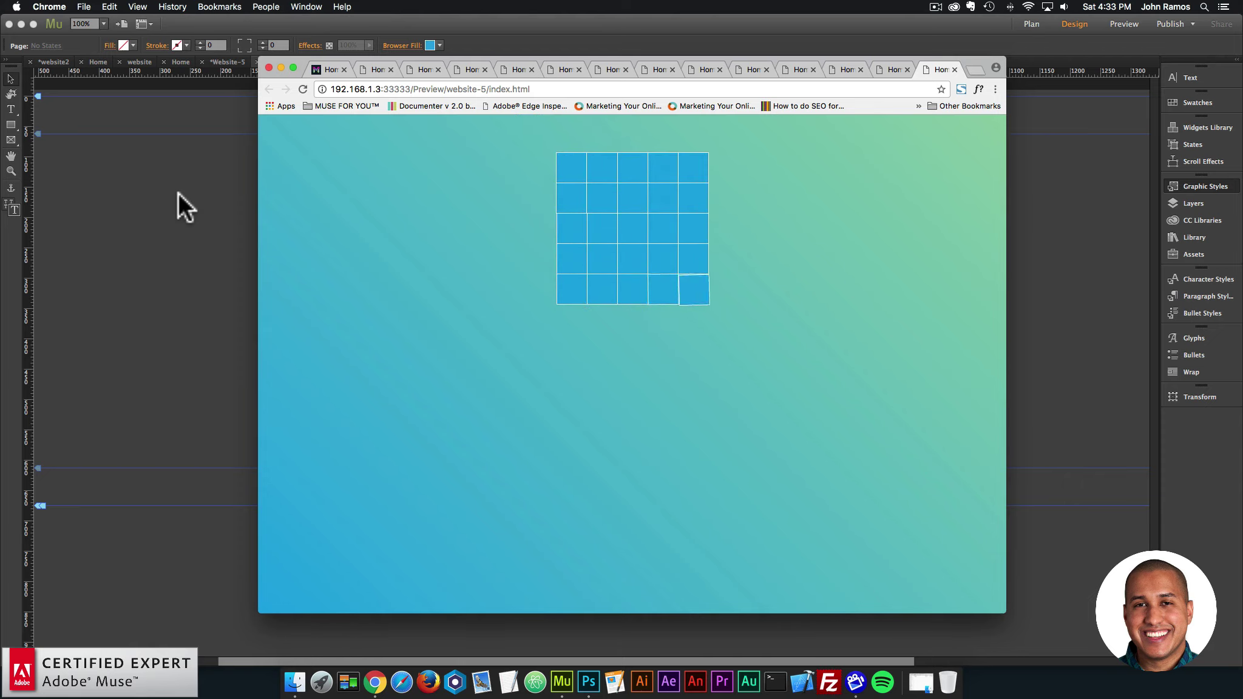
click(212, 184)
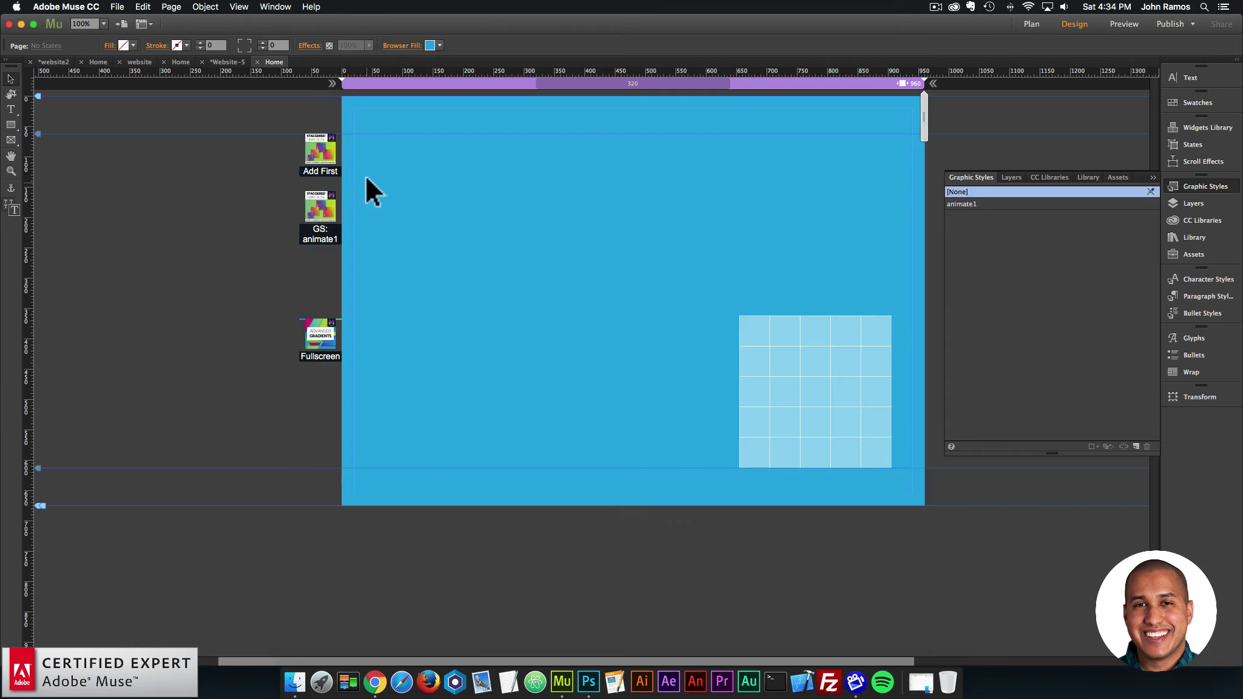
Step: Set the On Load widget's animation stagger delay to 500 ms and its animation duration to 1000 ms
click(332, 208)
click(353, 189)
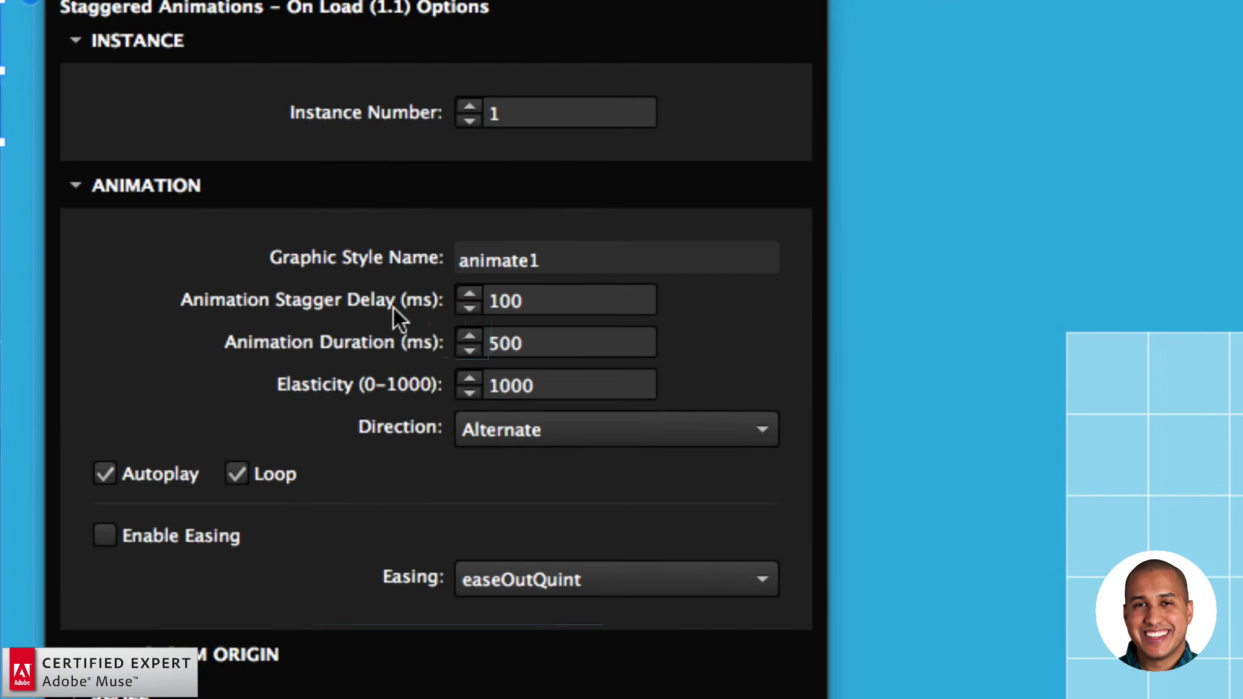
double_click(532, 301)
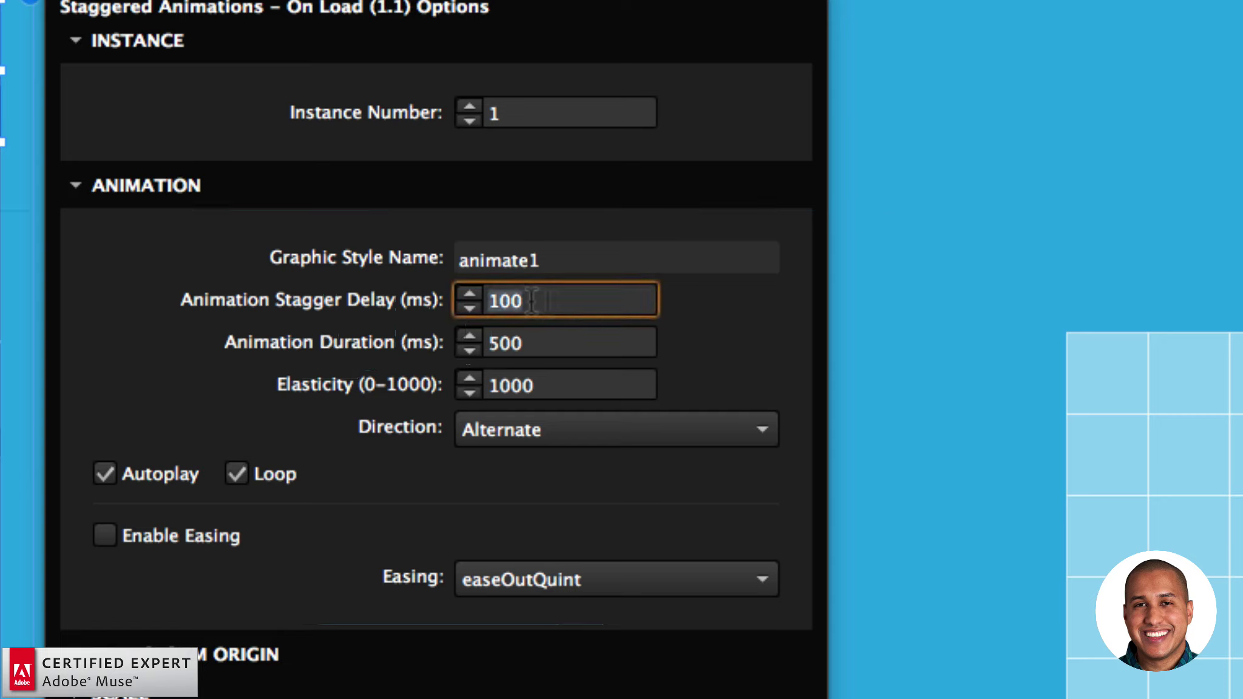
text(500)
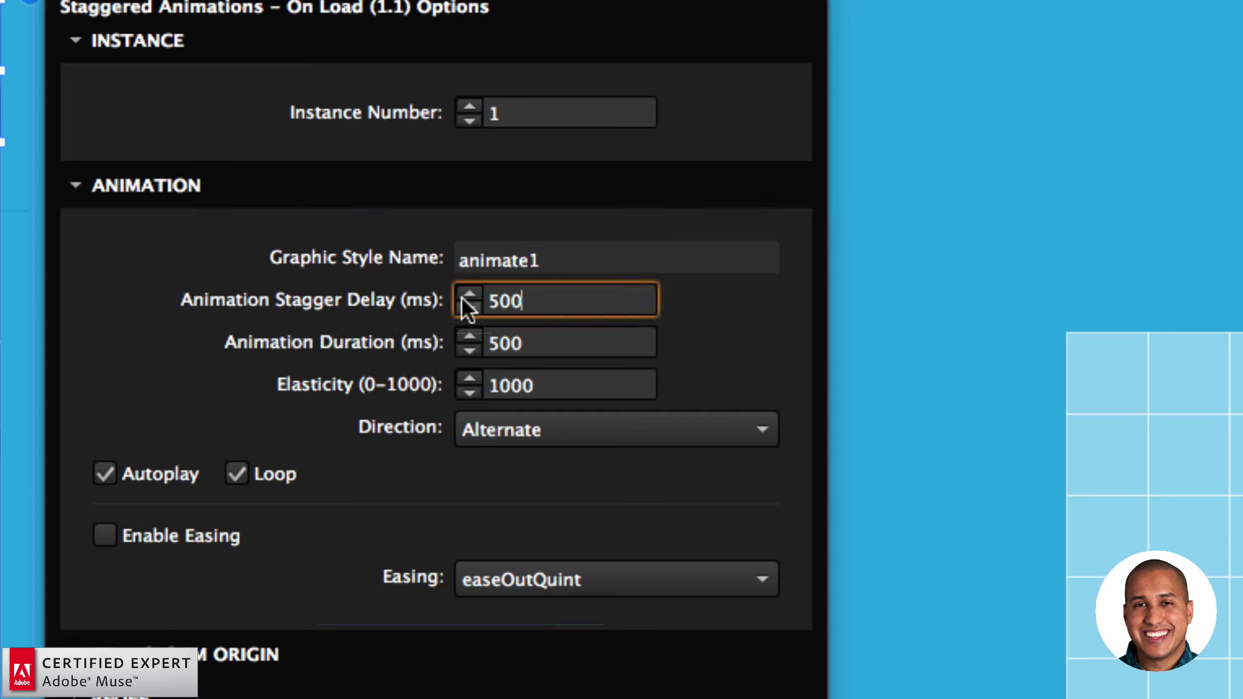
key(Return)
click(537, 302)
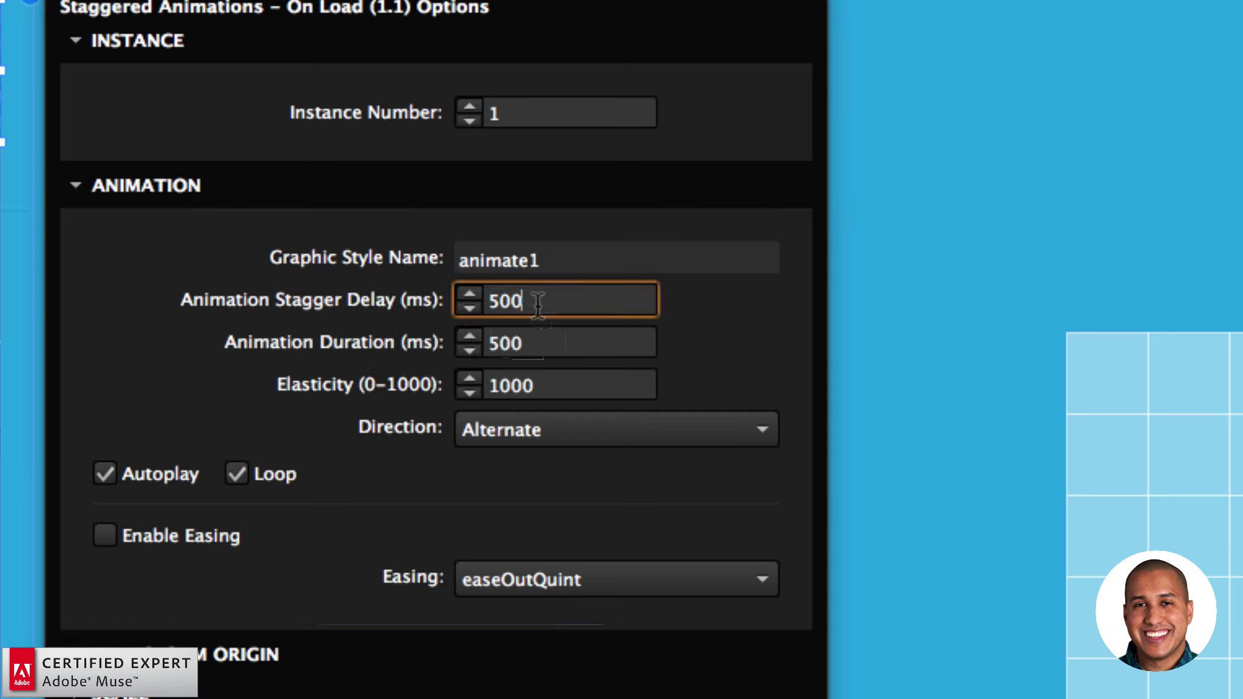
double_click(544, 342)
text(1000)
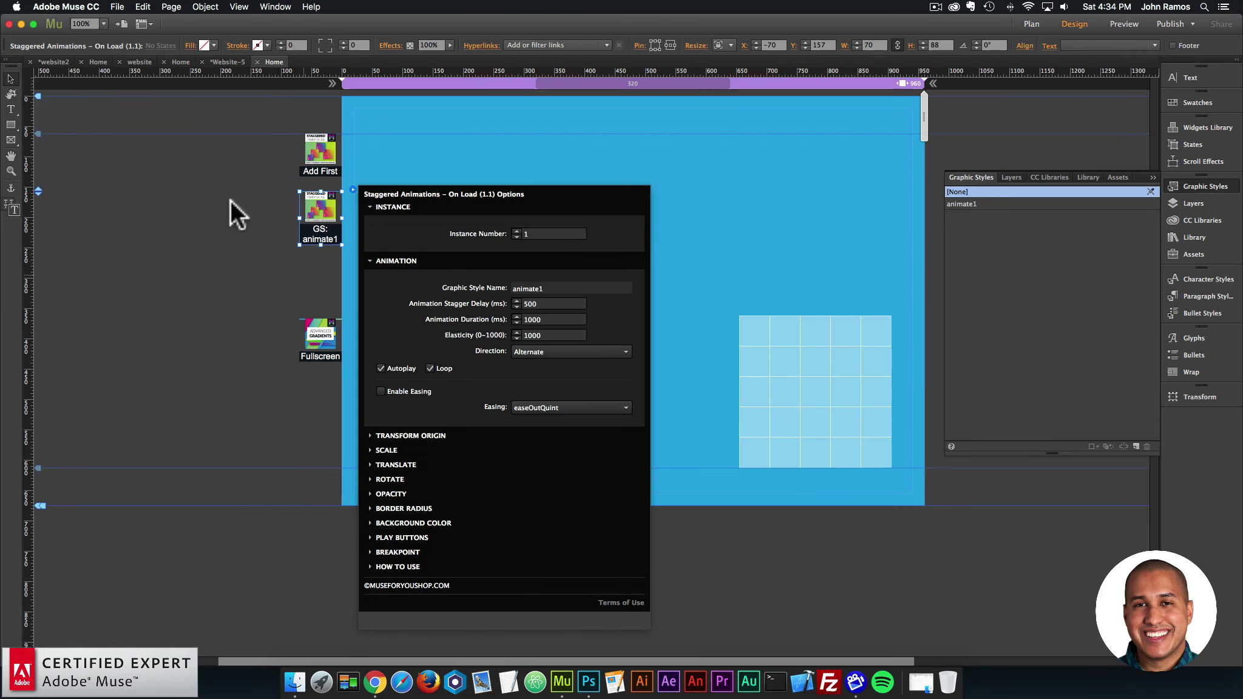
click(230, 200)
Step: Preview the page in the browser to check the new stagger delay and duration, and return to the Muse design
click(117, 7)
click(175, 197)
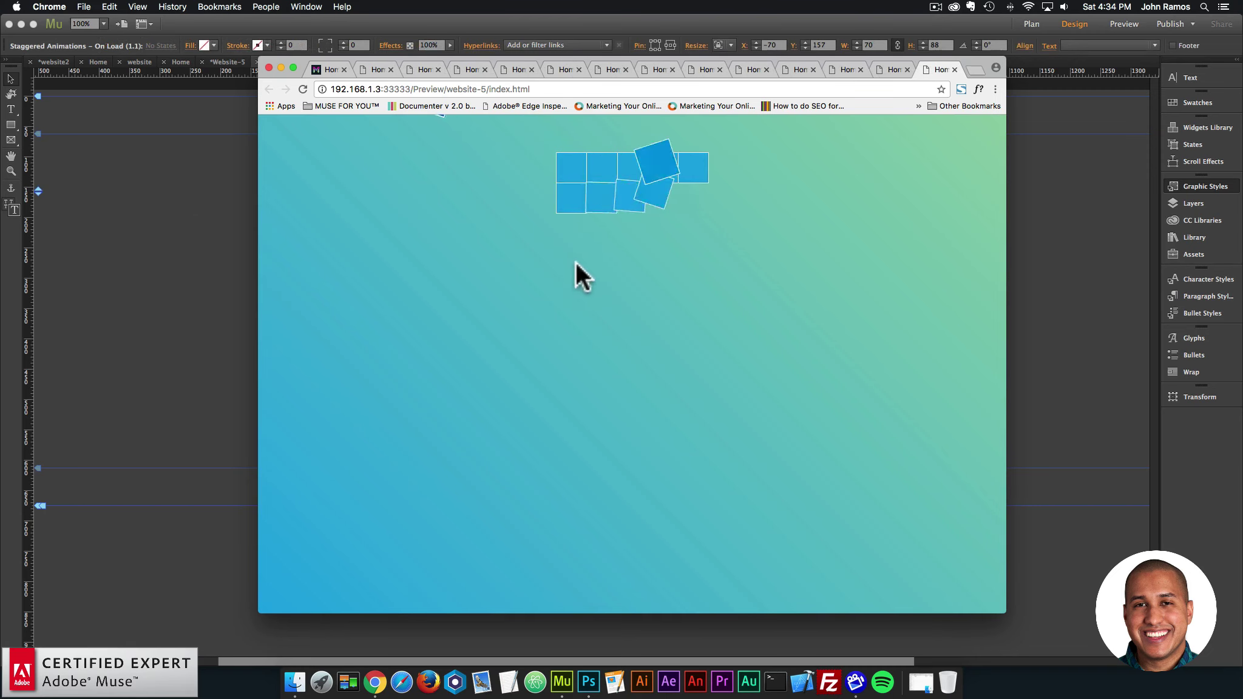
click(202, 267)
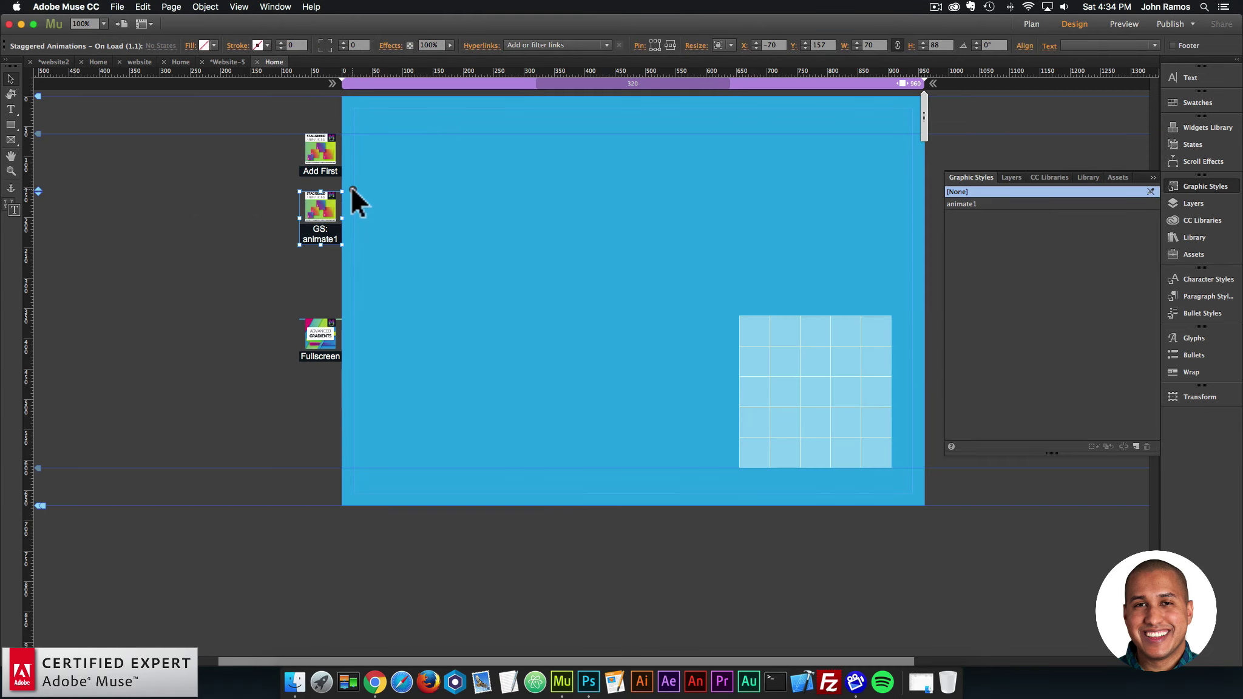
Step: Set the elasticity of the On Load widget's animation to 400
click(352, 188)
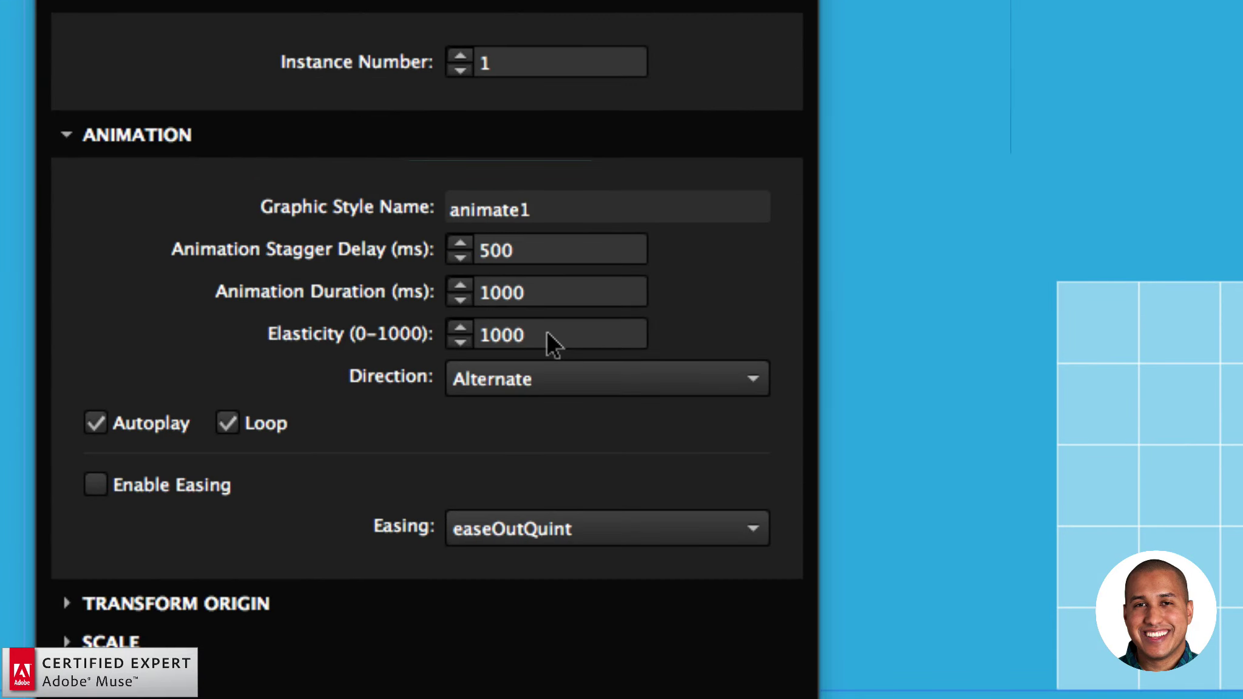
double_click(547, 333)
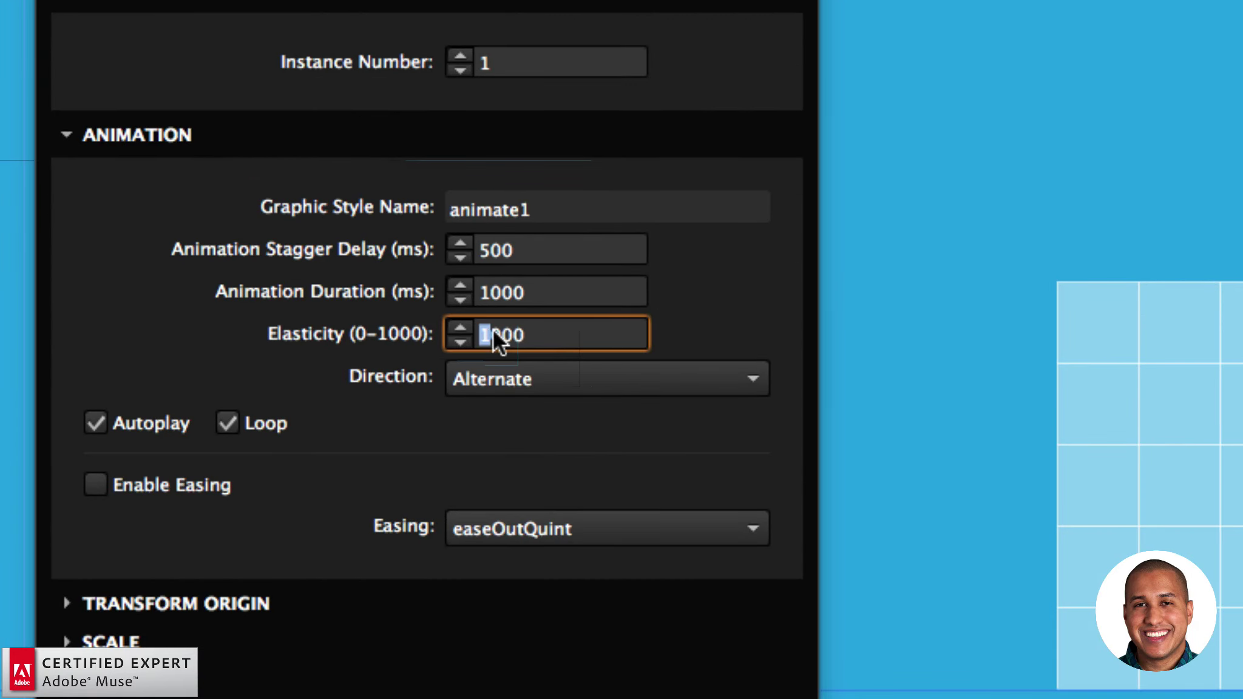
key(Return)
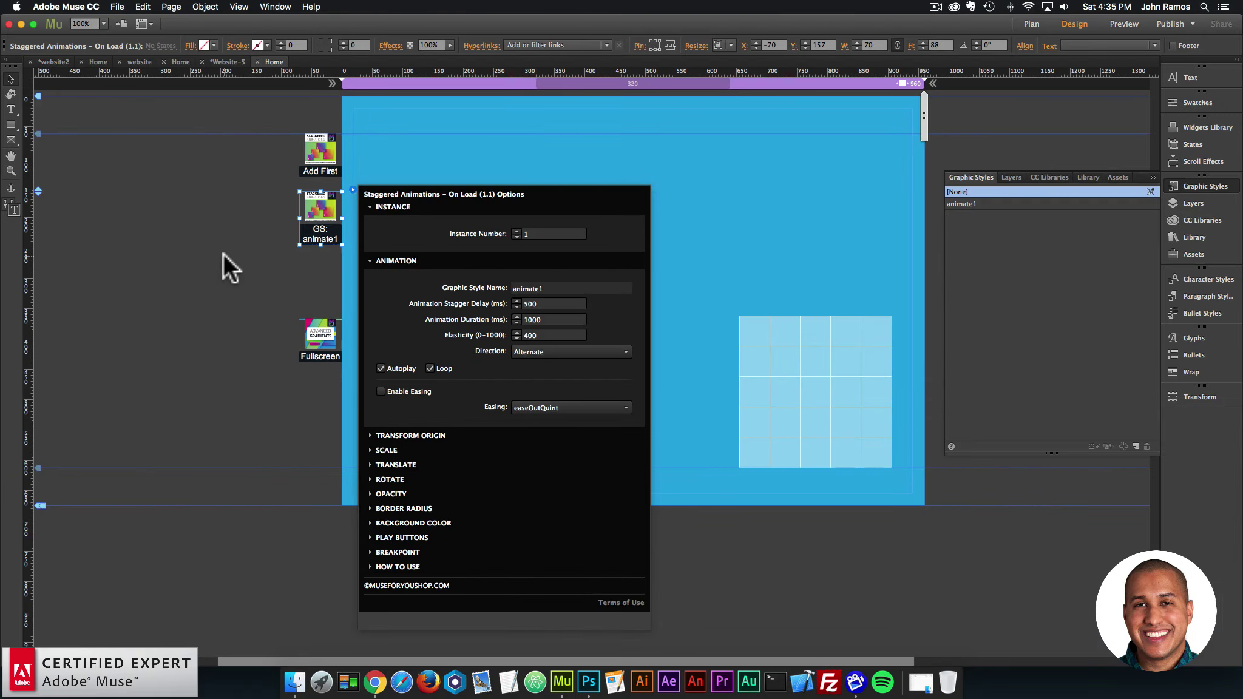
click(222, 254)
Step: Preview the page in the browser to check the animation at an elasticity of 400, and return to the Muse design
click(120, 7)
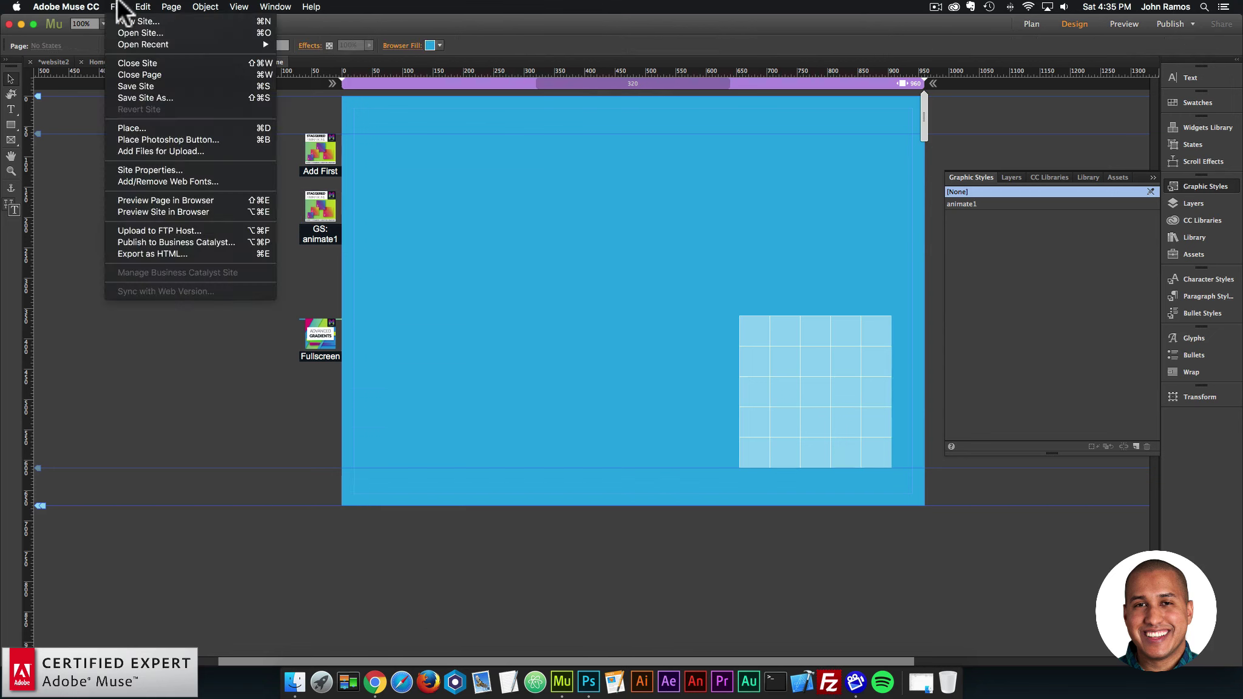
click(163, 201)
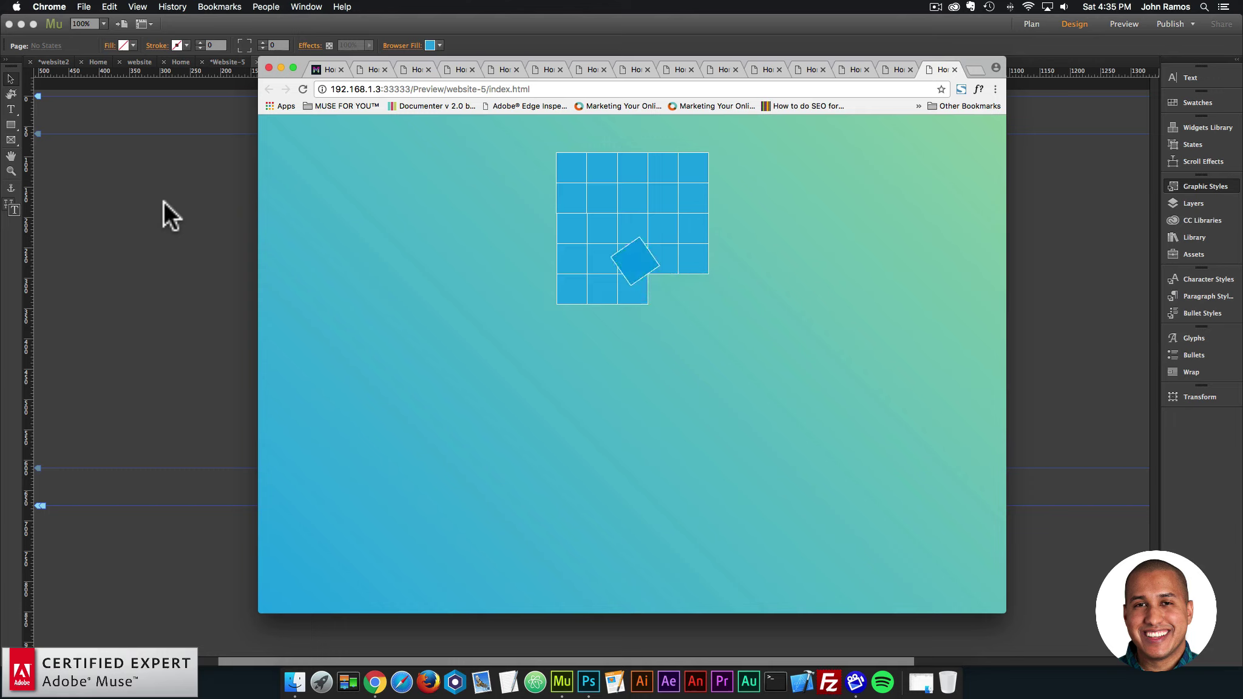
click(165, 201)
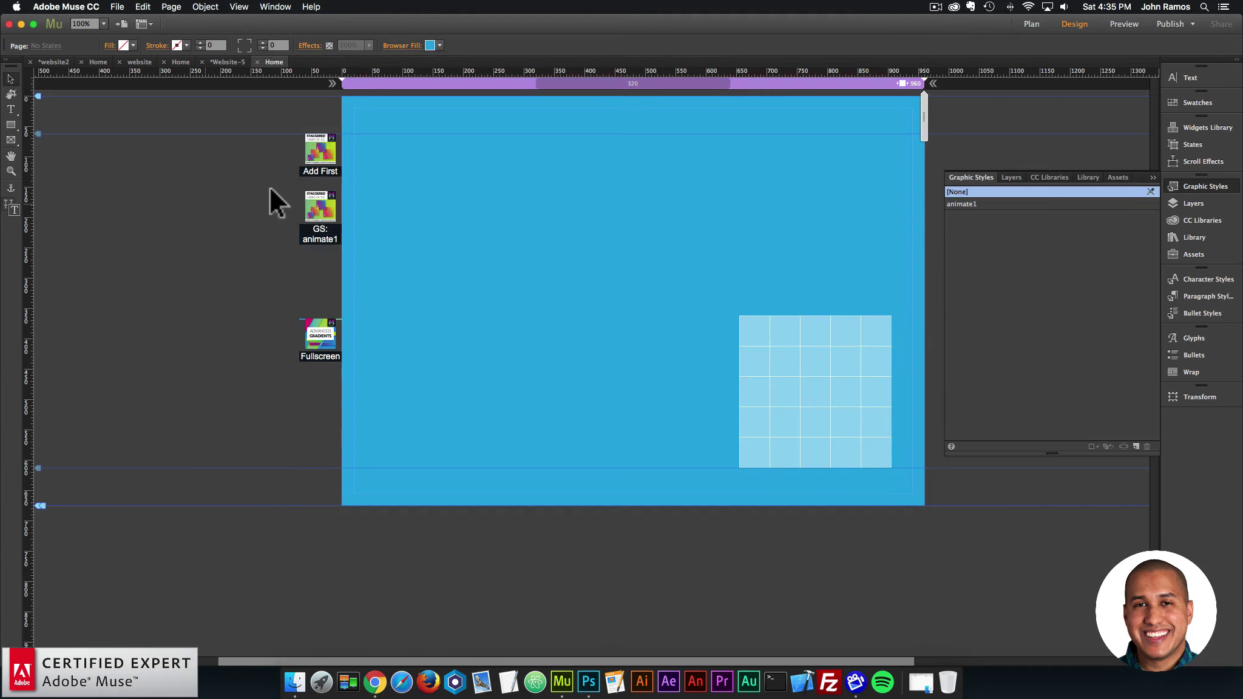
Step: Examine the play button style names and the breakpoint settings in the On Load widget's options
click(335, 203)
click(352, 189)
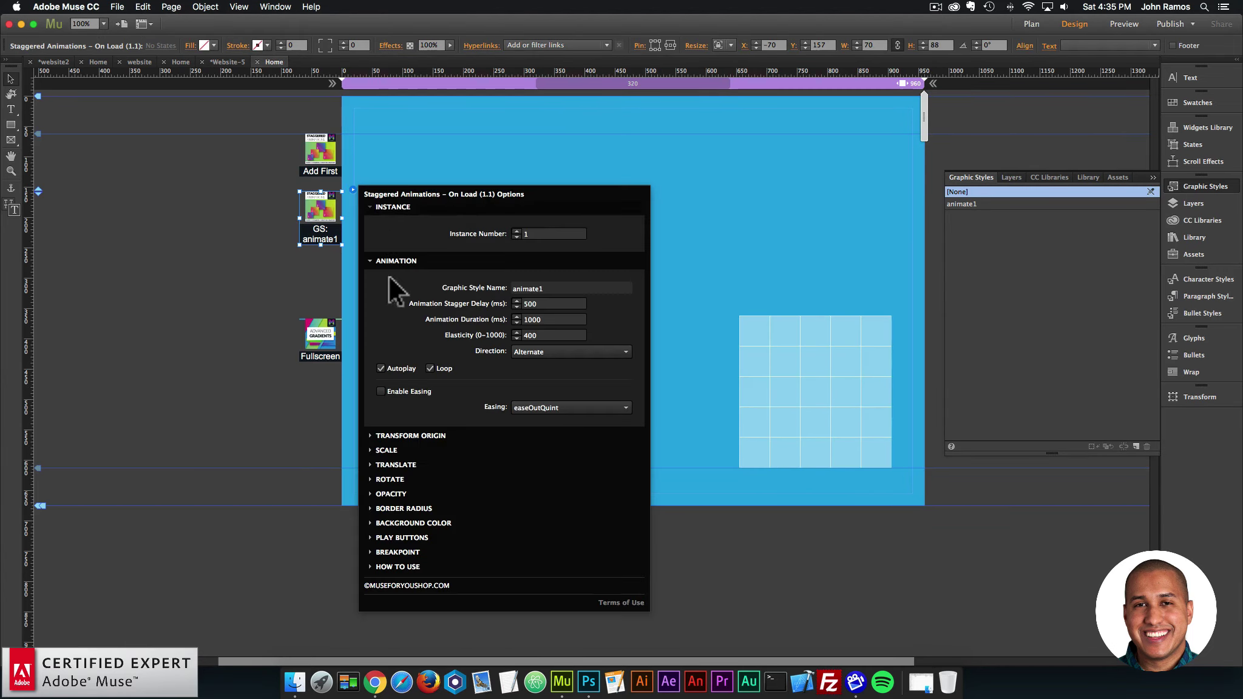
click(411, 536)
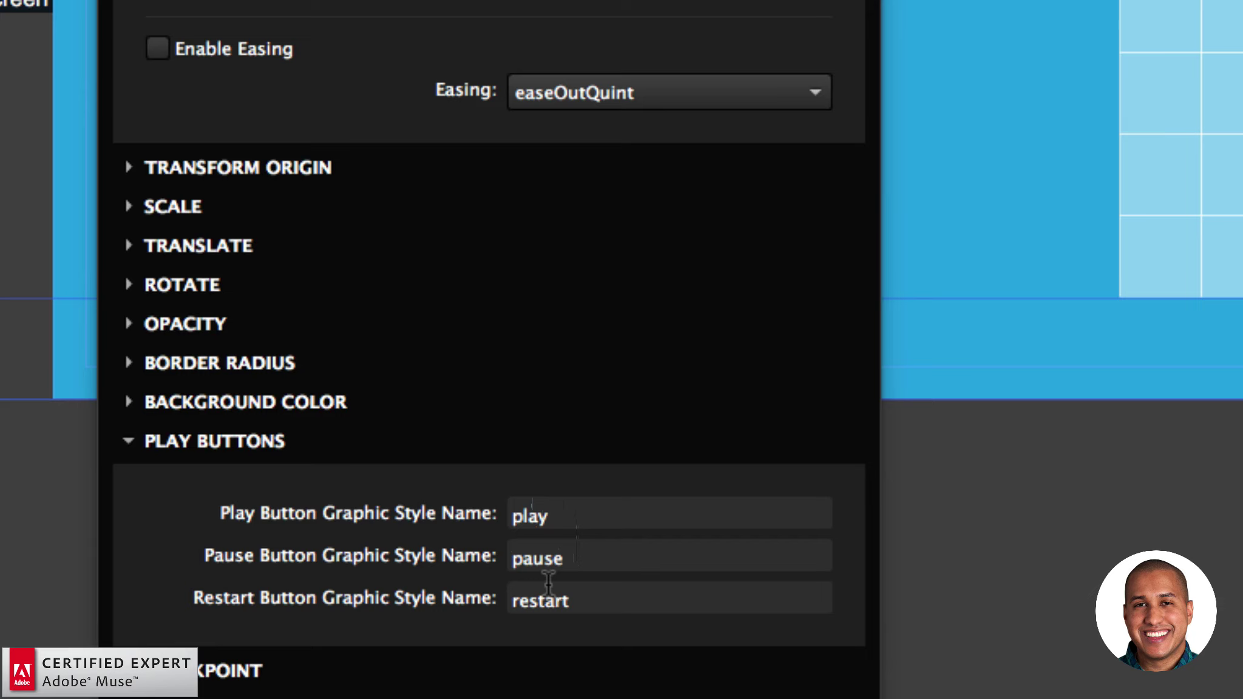
click(255, 442)
click(240, 526)
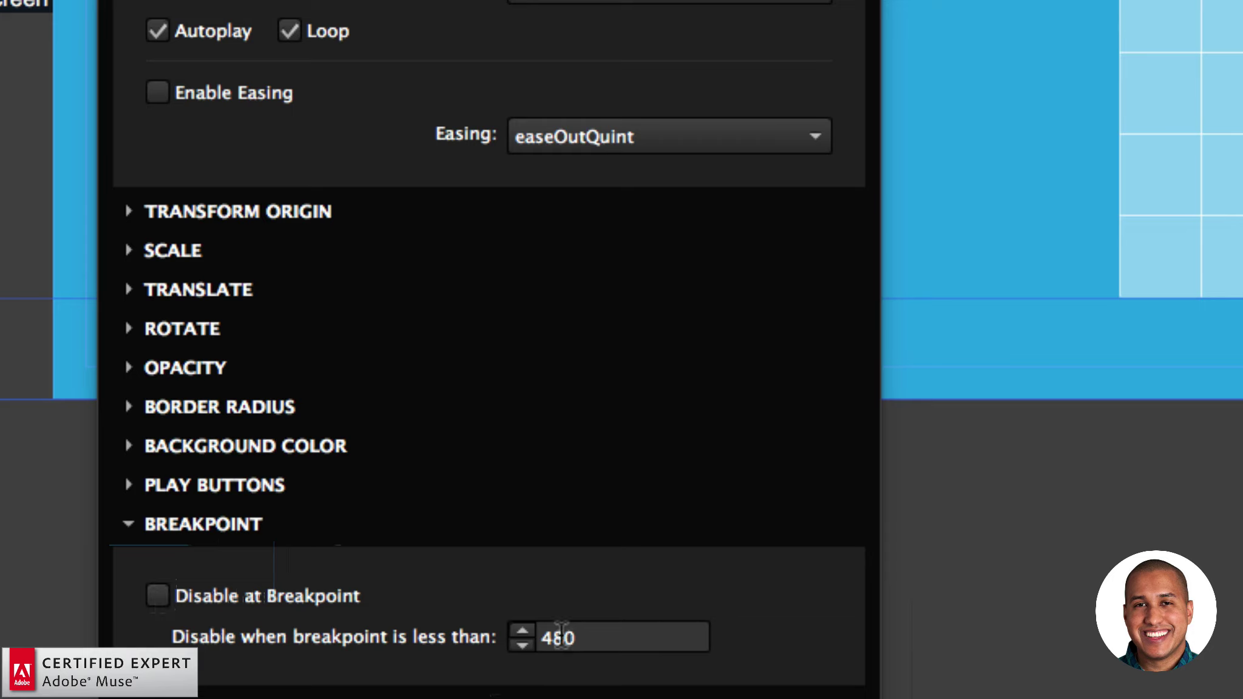
click(579, 637)
click(586, 637)
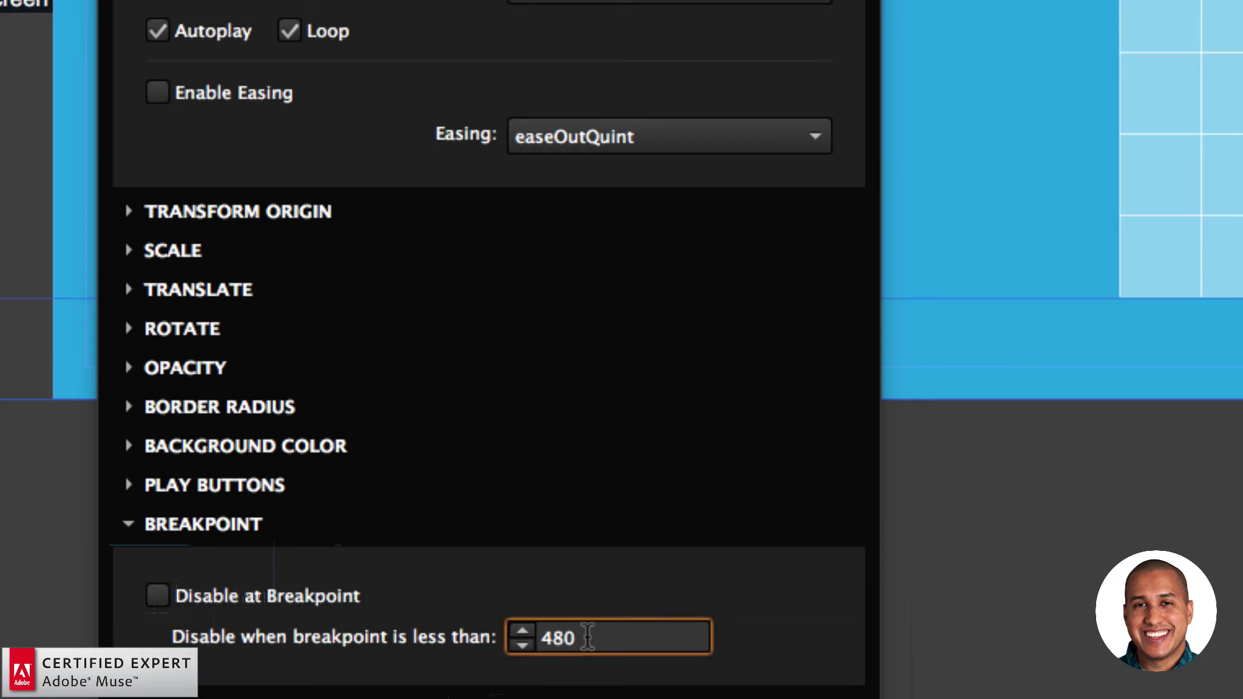
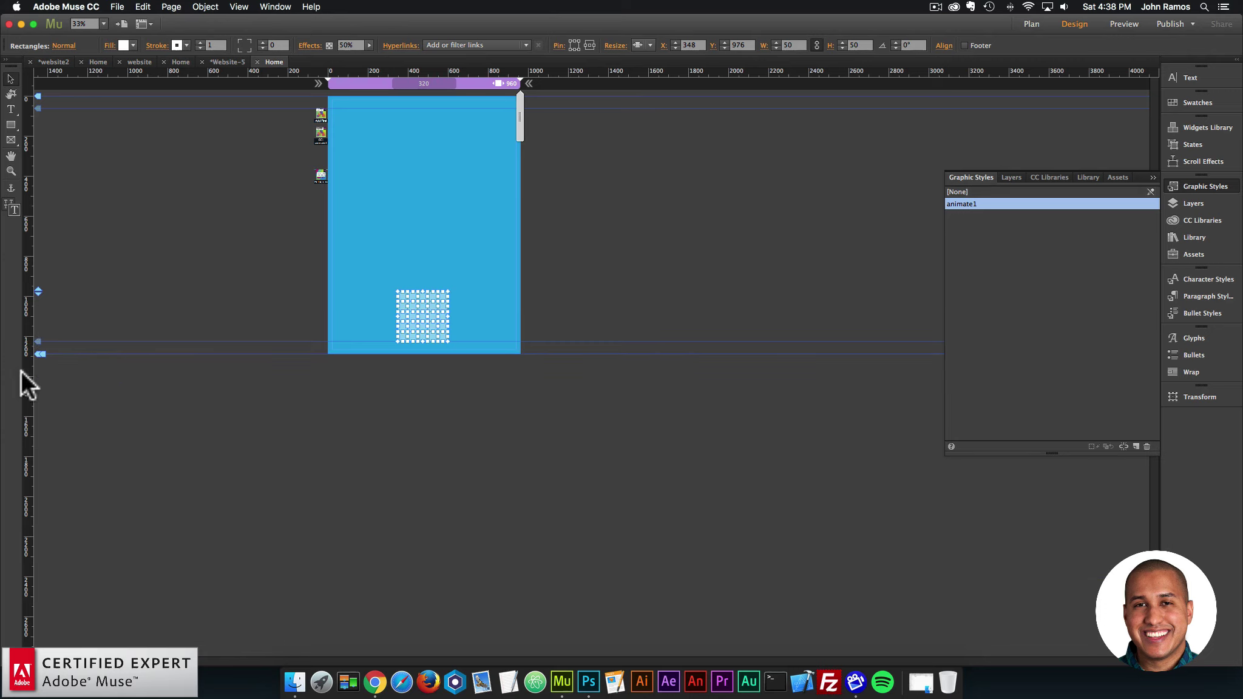
Step: Extend the page downward to a height of about 2700 px and set the grid of squares' Y position to 1000
drag(30, 366, 22, 653)
drag(303, 424, 517, 239)
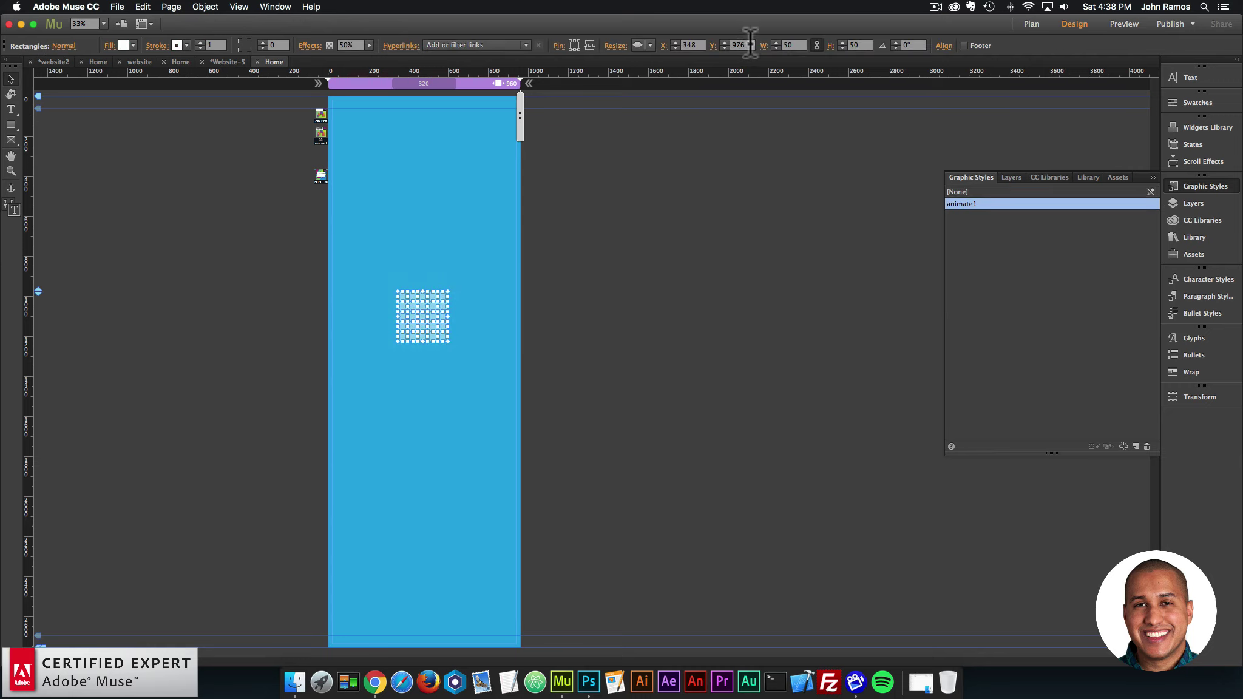
text(1000)
key(Return)
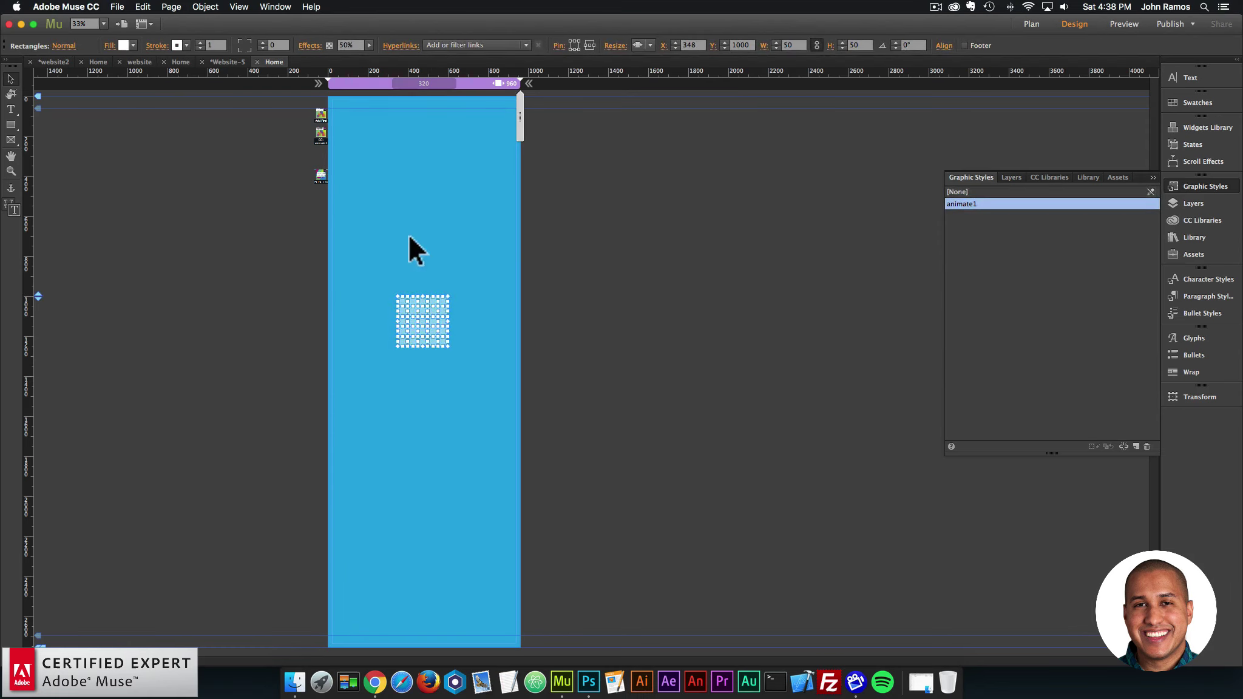
click(379, 305)
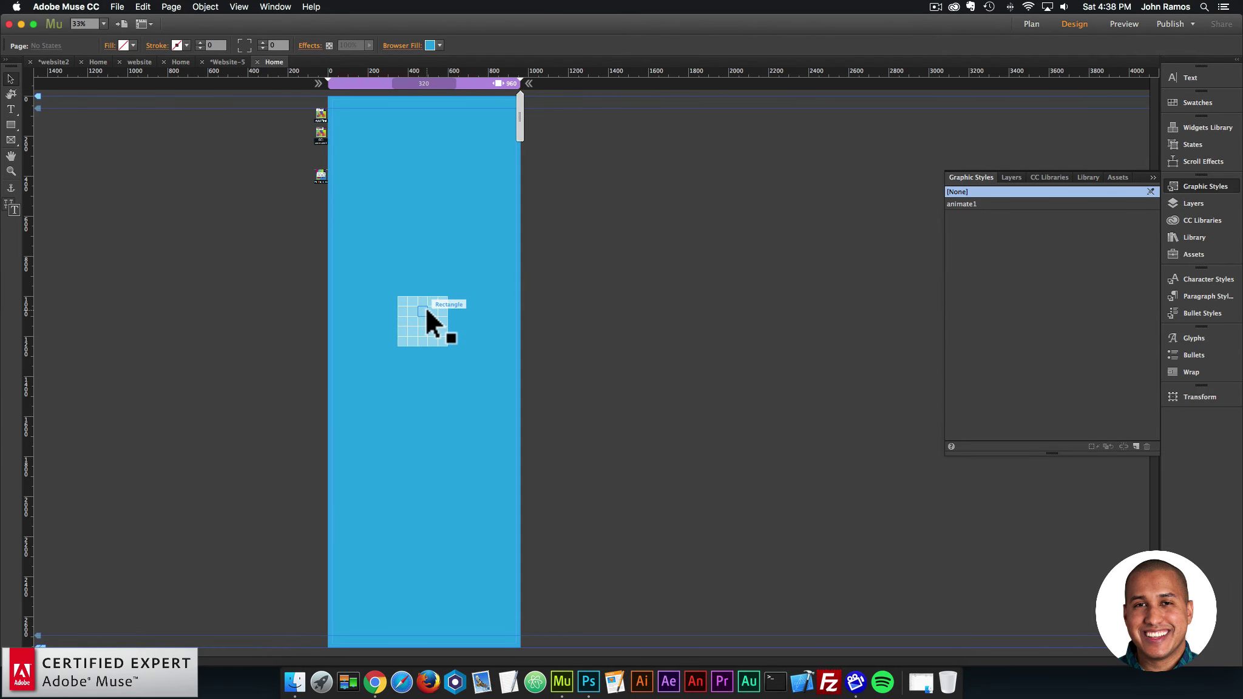
Step: Delete the Staggered Animations On Load widget beside the page
key(super+equal)
key(super+equal)
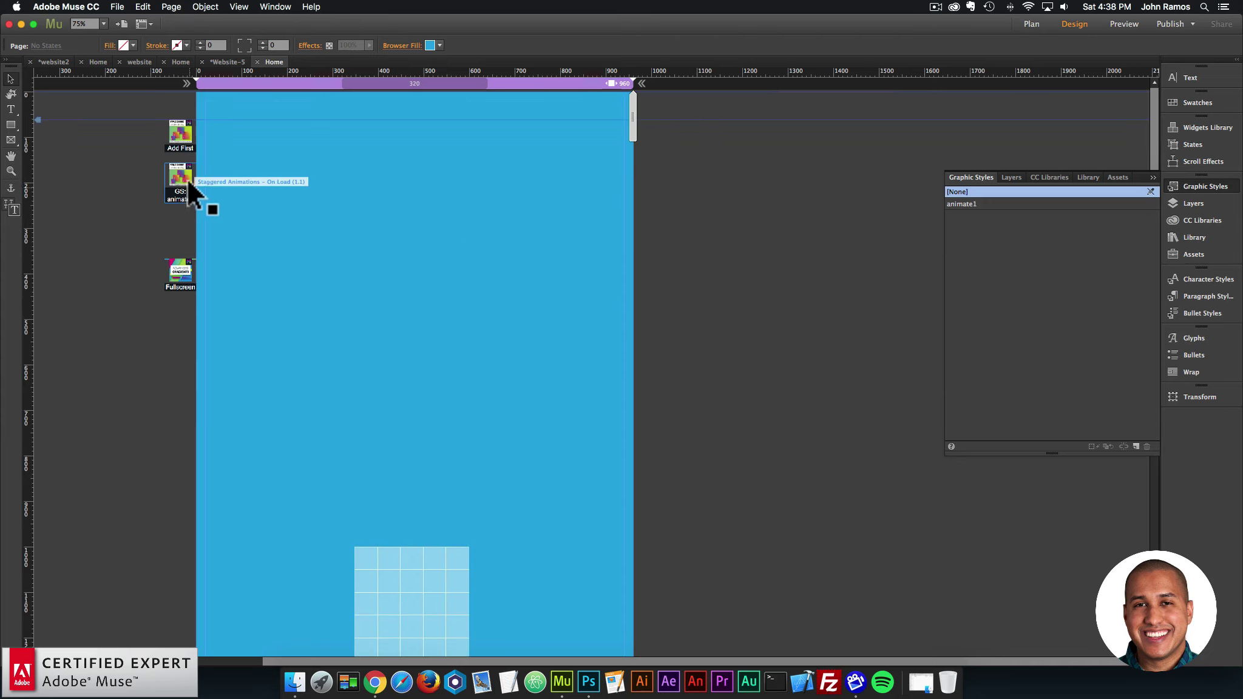
click(187, 184)
key(Delete)
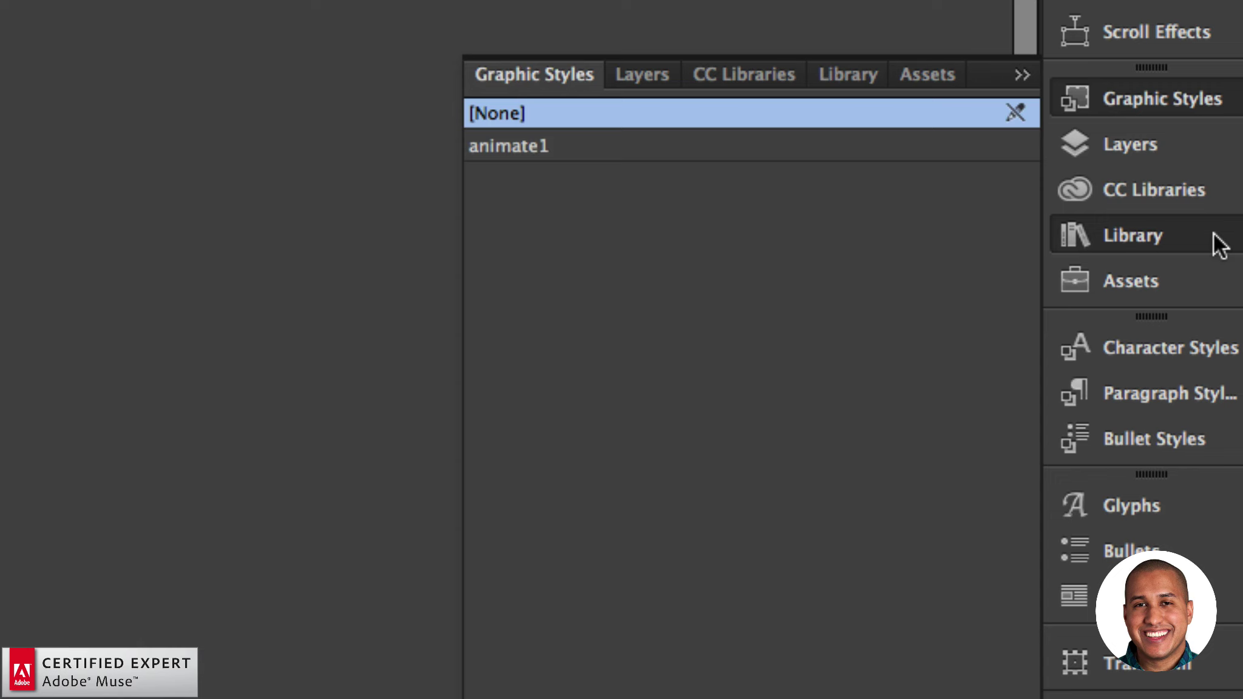
Step: Search the library for "stgrd" and place the STGRD - On Scroll widget beside the page, below the Add First widget
click(1214, 234)
click(599, 300)
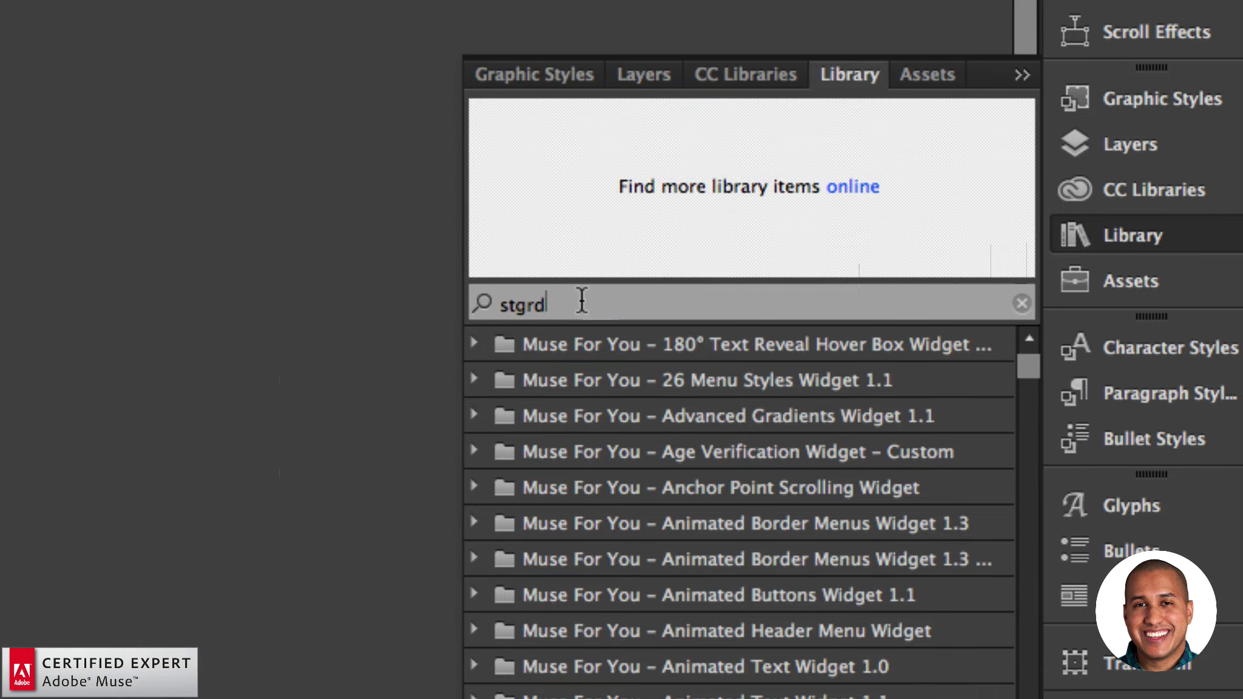
key(BackSpace)
key(BackSpace)
key(BackSpace)
text(grd)
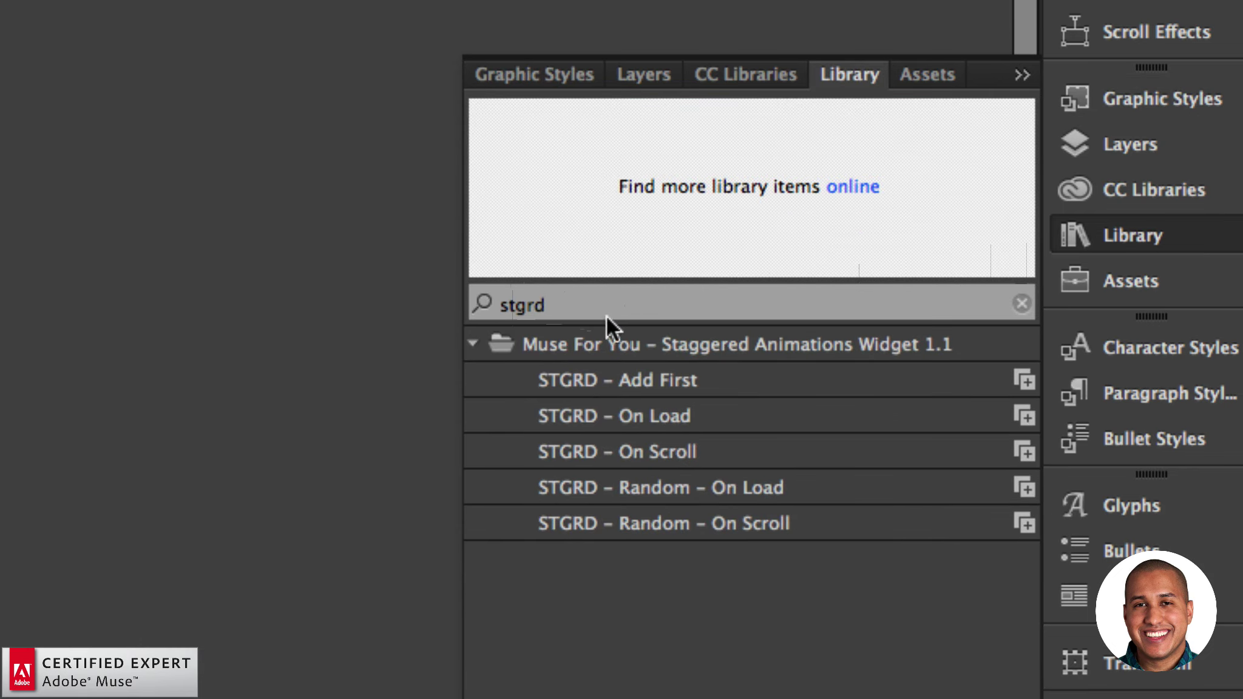
click(651, 450)
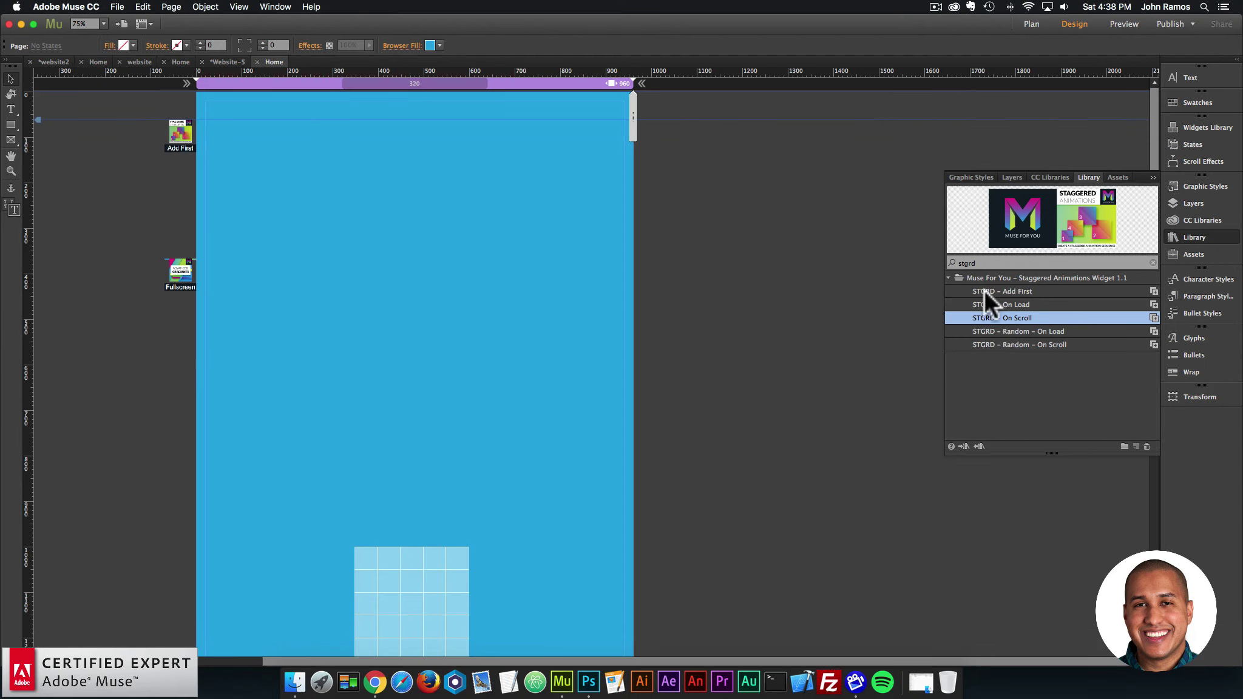
drag(568, 379, 0, 0)
drag(139, 135, 184, 182)
Step: Examine the On Scroll widget's start and stop animation choices, viewport offsets, and Play Once, Pause On Exit and Restart On Entrance options
click(207, 170)
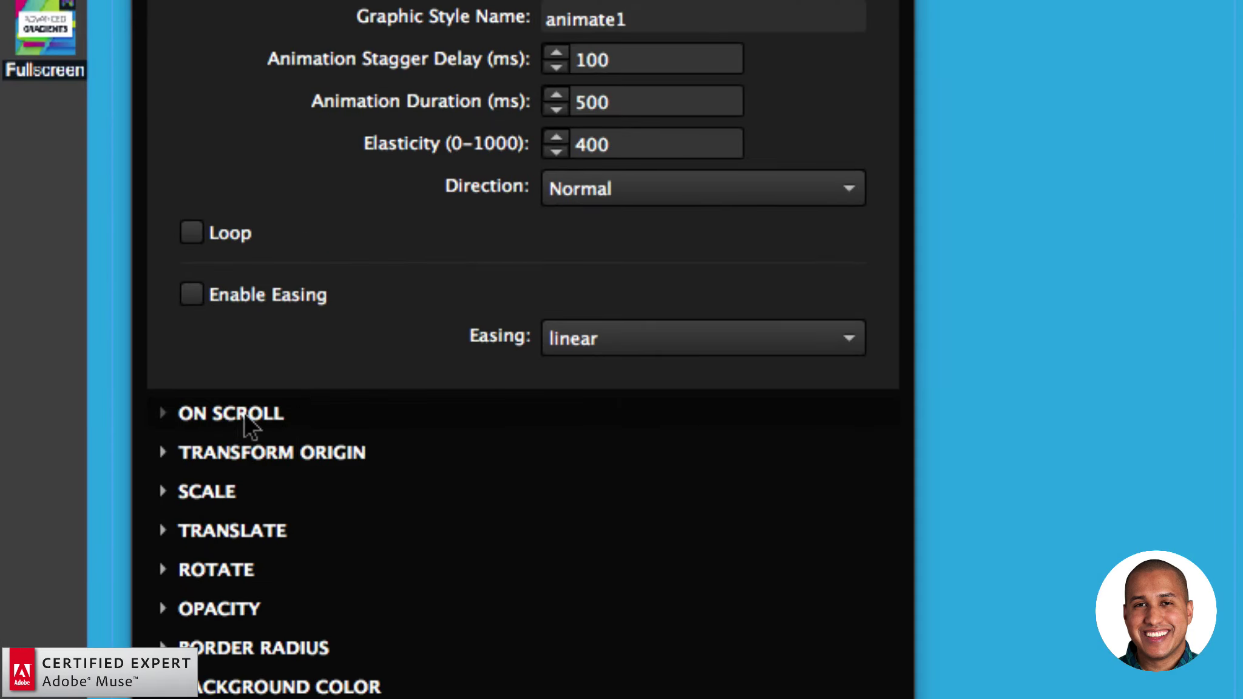
click(245, 413)
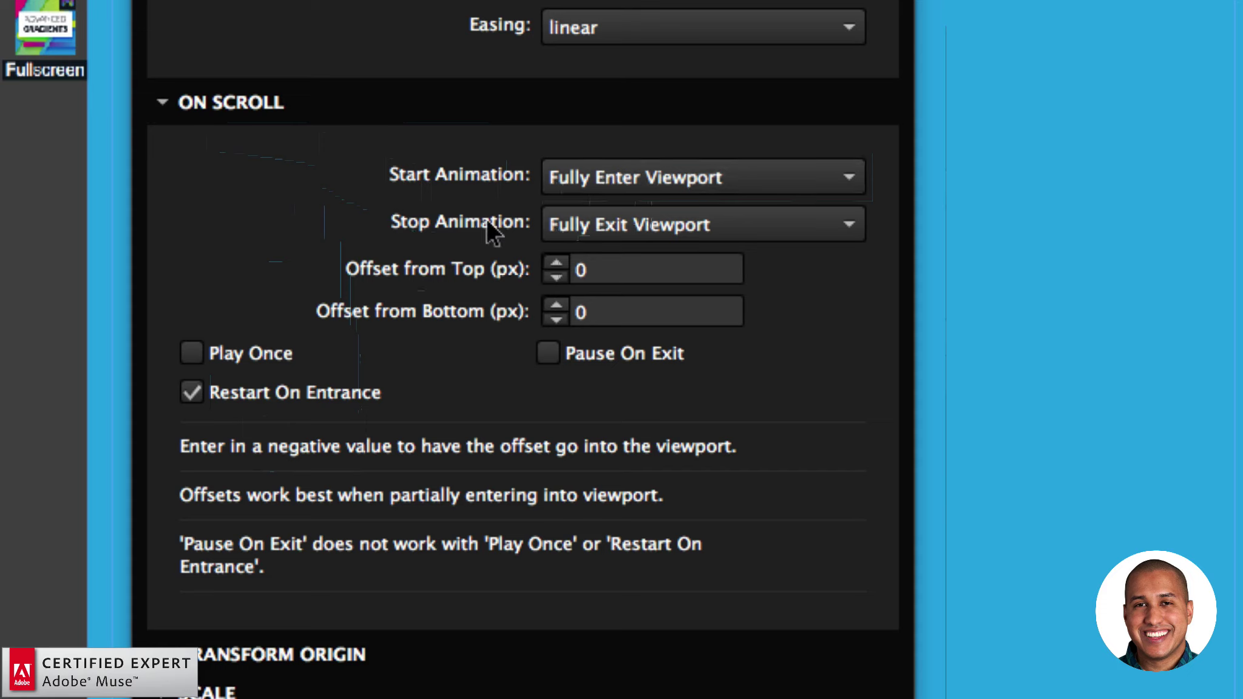
click(589, 176)
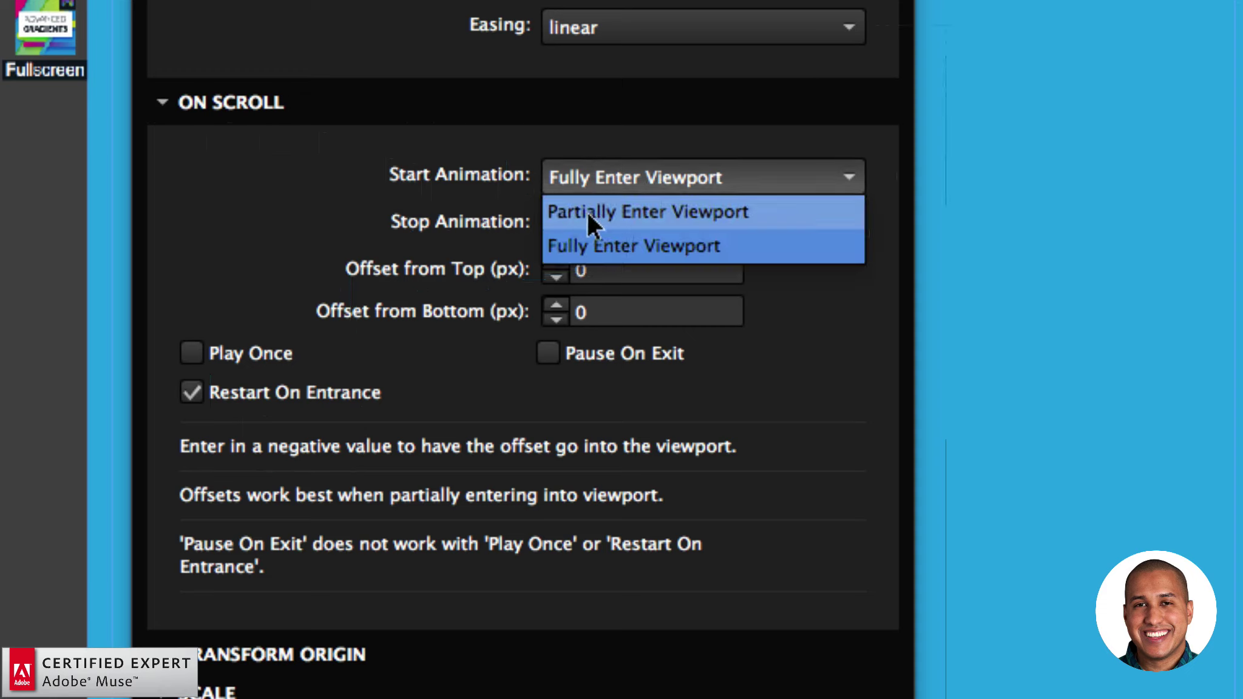
click(545, 192)
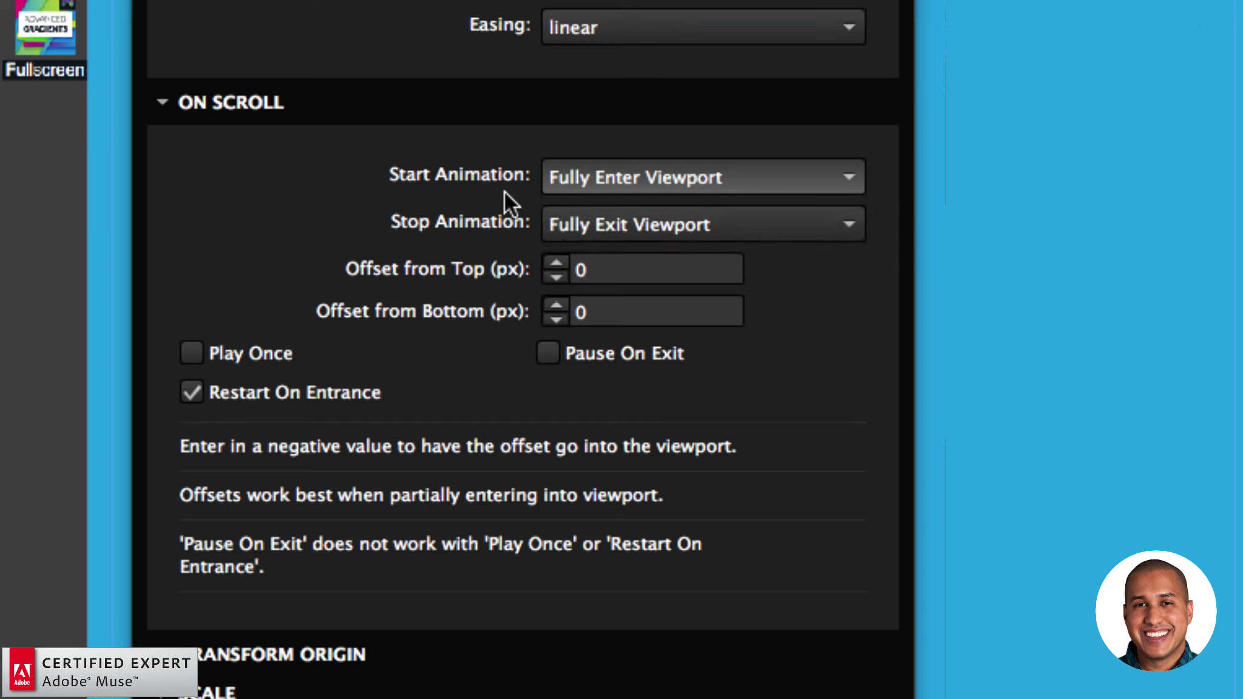
click(592, 219)
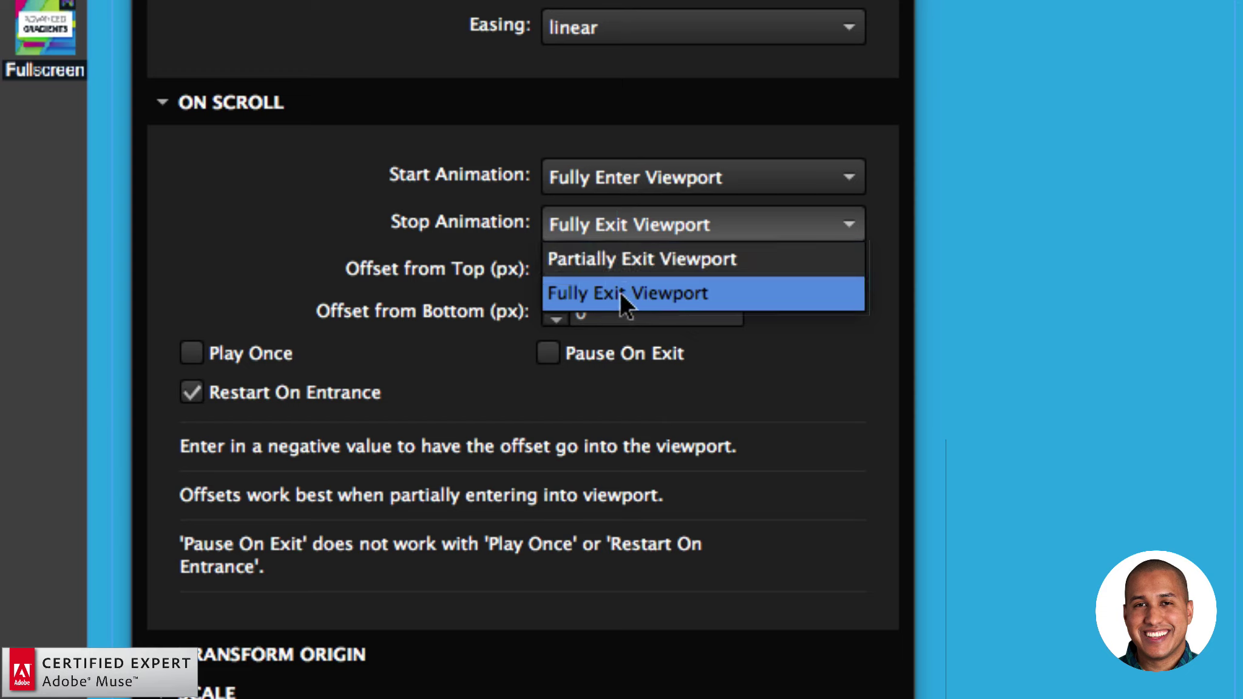
click(583, 291)
click(592, 177)
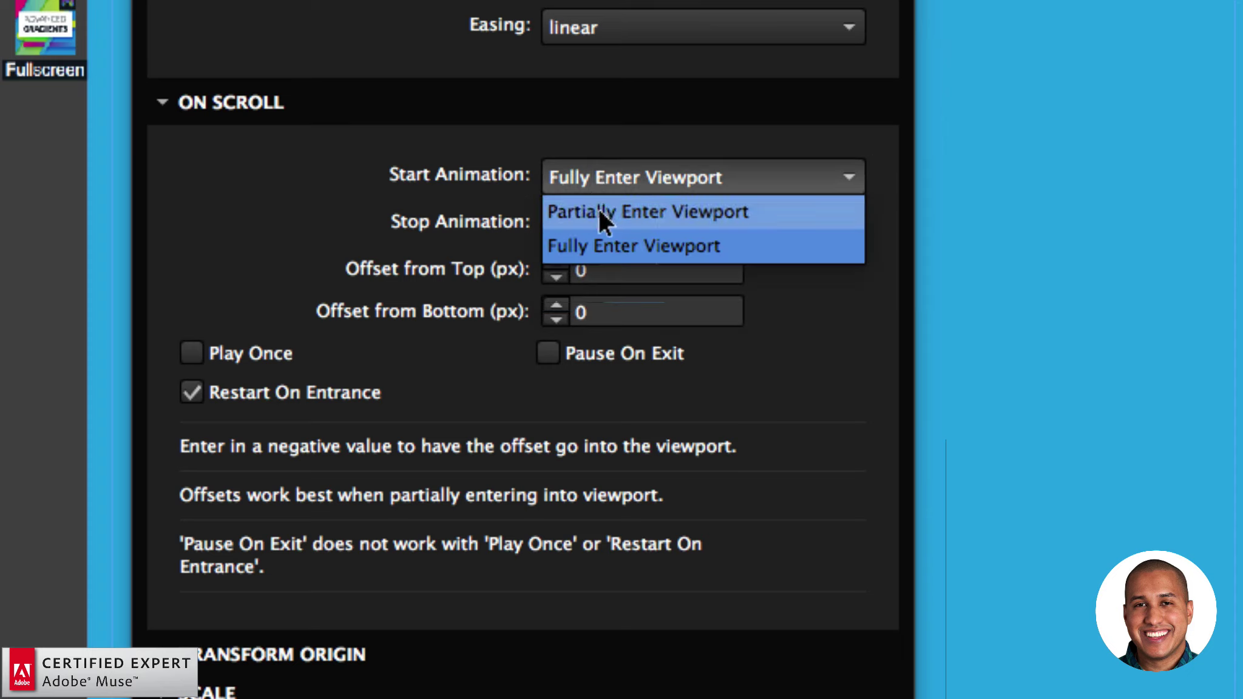
click(460, 274)
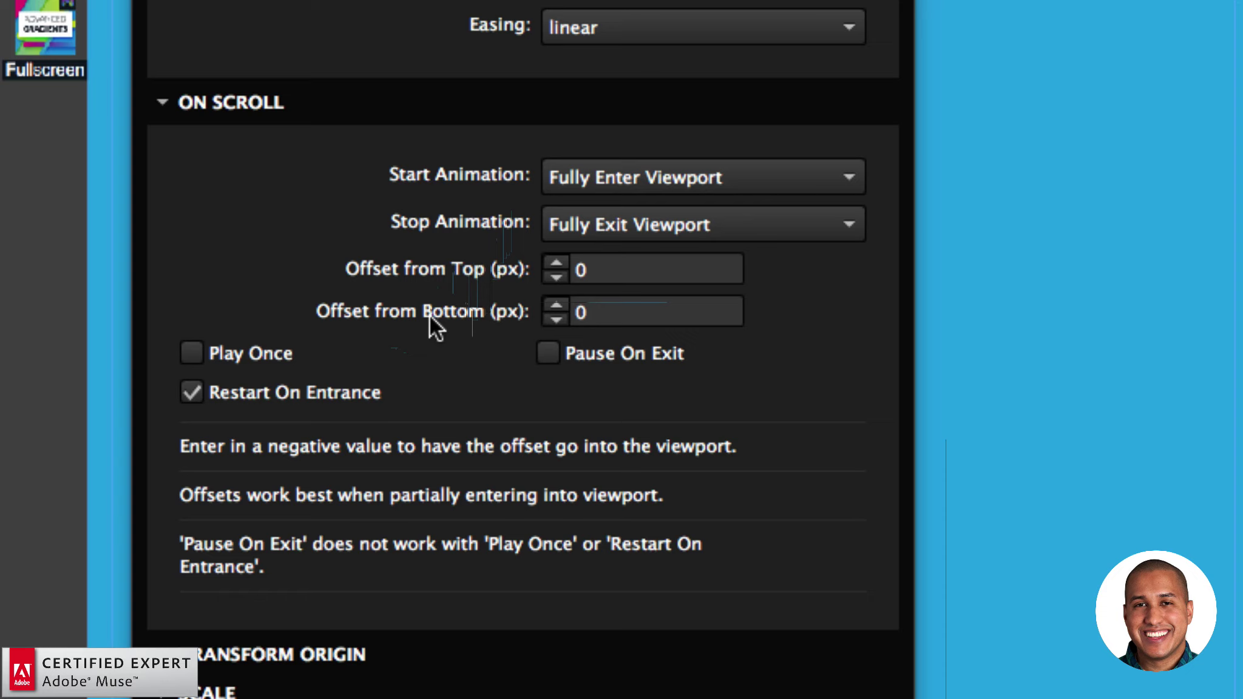
click(582, 271)
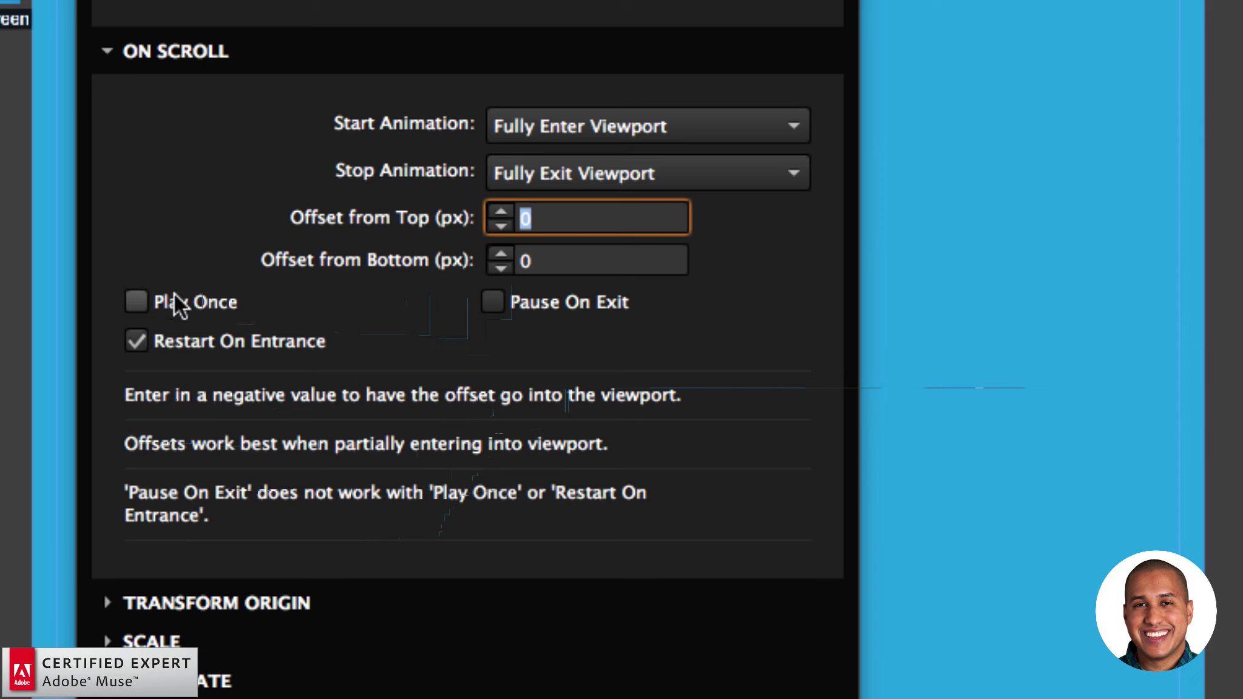
click(137, 341)
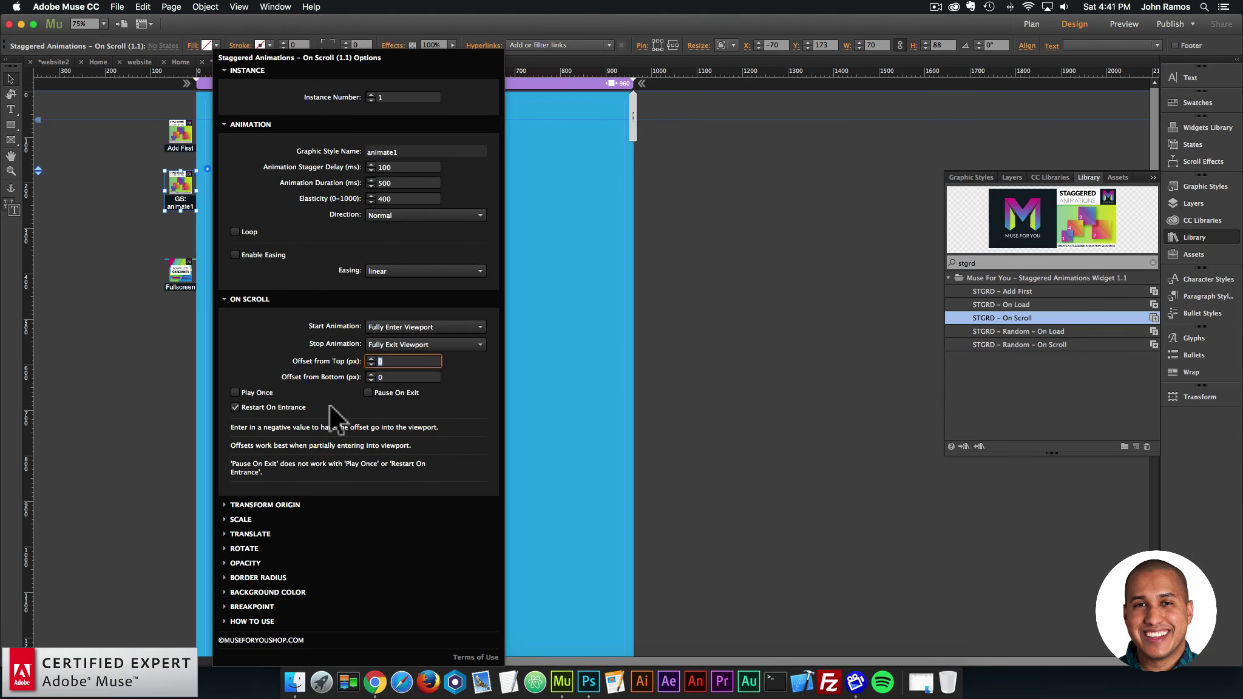
Step: Enable the opacity animation in the On Scroll widget, keeping its opacity value at 1
click(250, 299)
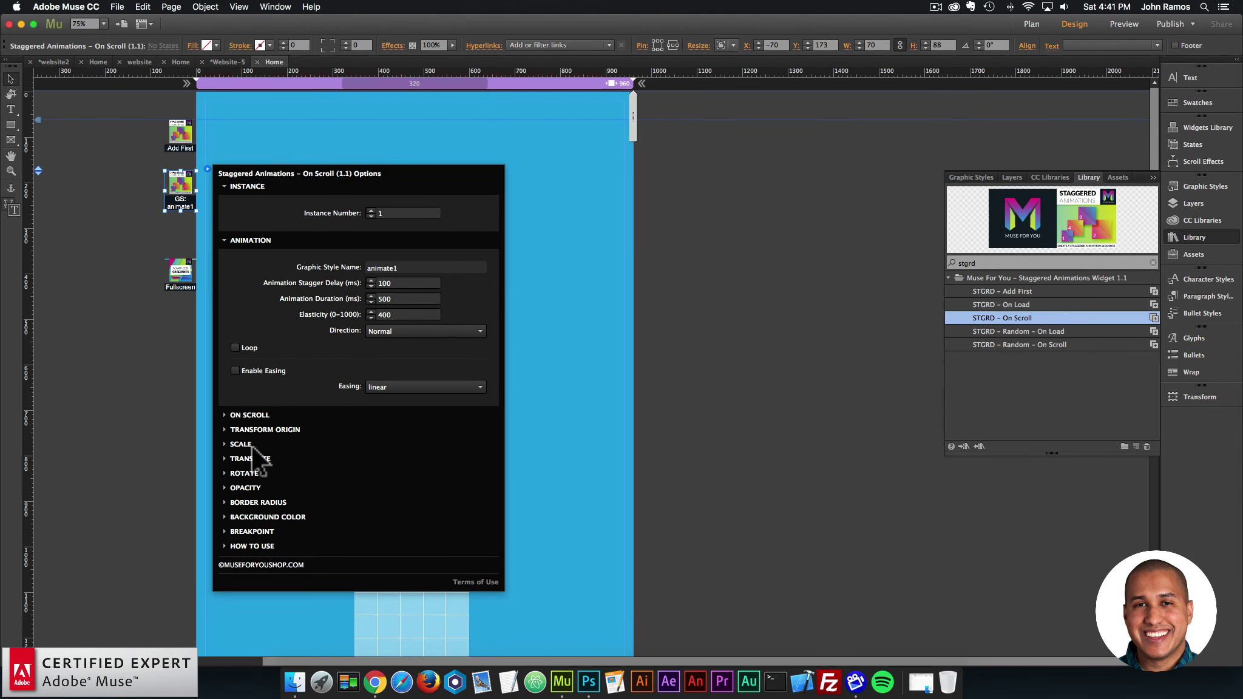
click(245, 488)
click(234, 515)
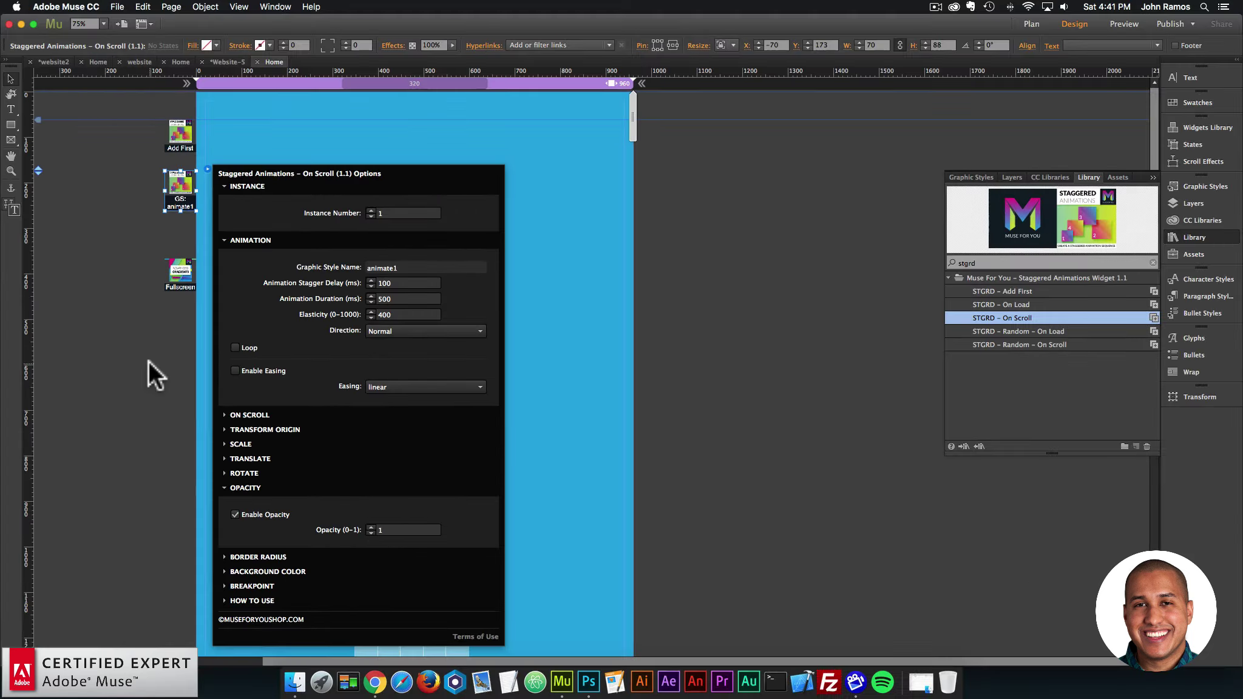
click(147, 361)
Step: Preview the page in the browser and scroll the squares in and out of view repeatedly to check the on-scroll opacity animation
click(117, 7)
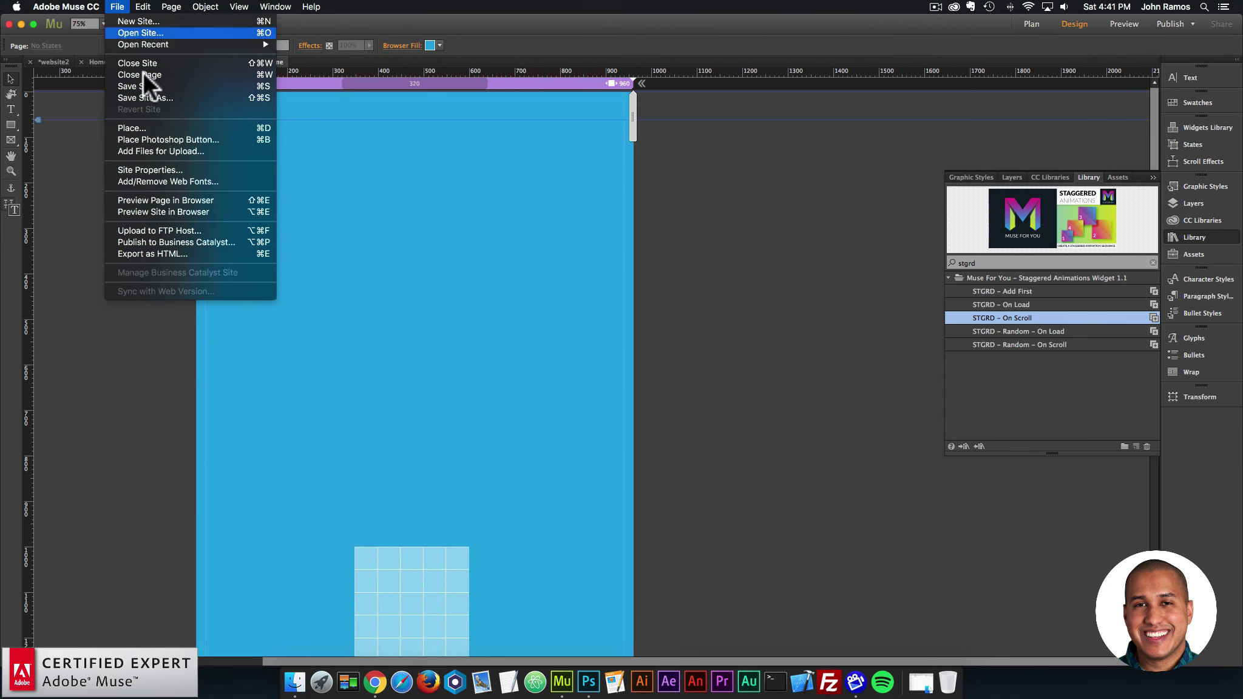
click(168, 196)
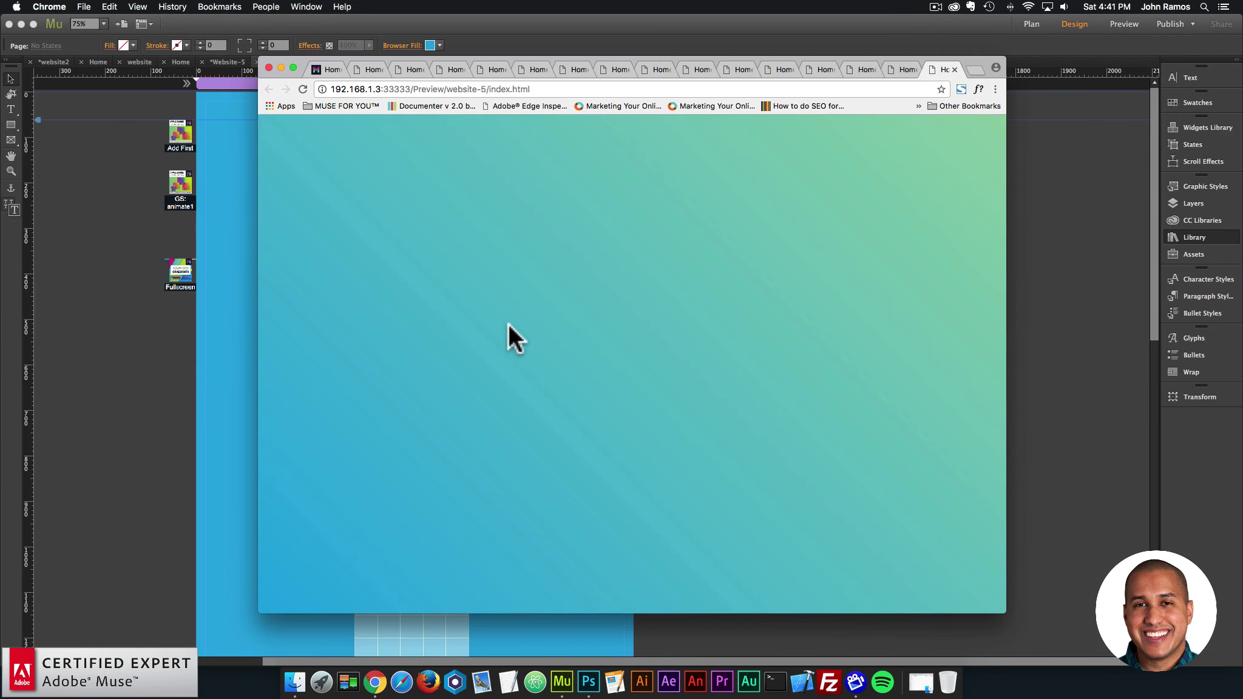
scroll(508, 323, down, 2)
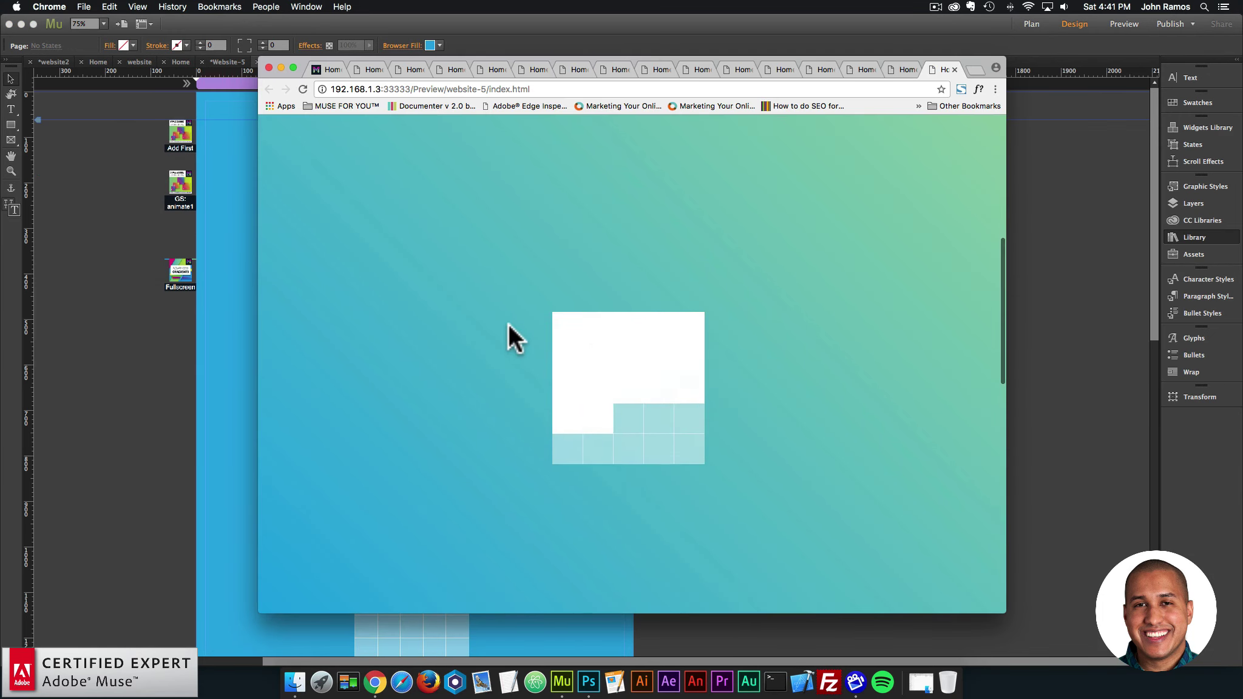
scroll(508, 323, up, 3)
scroll(508, 338, up, 2)
scroll(508, 339, down, 5)
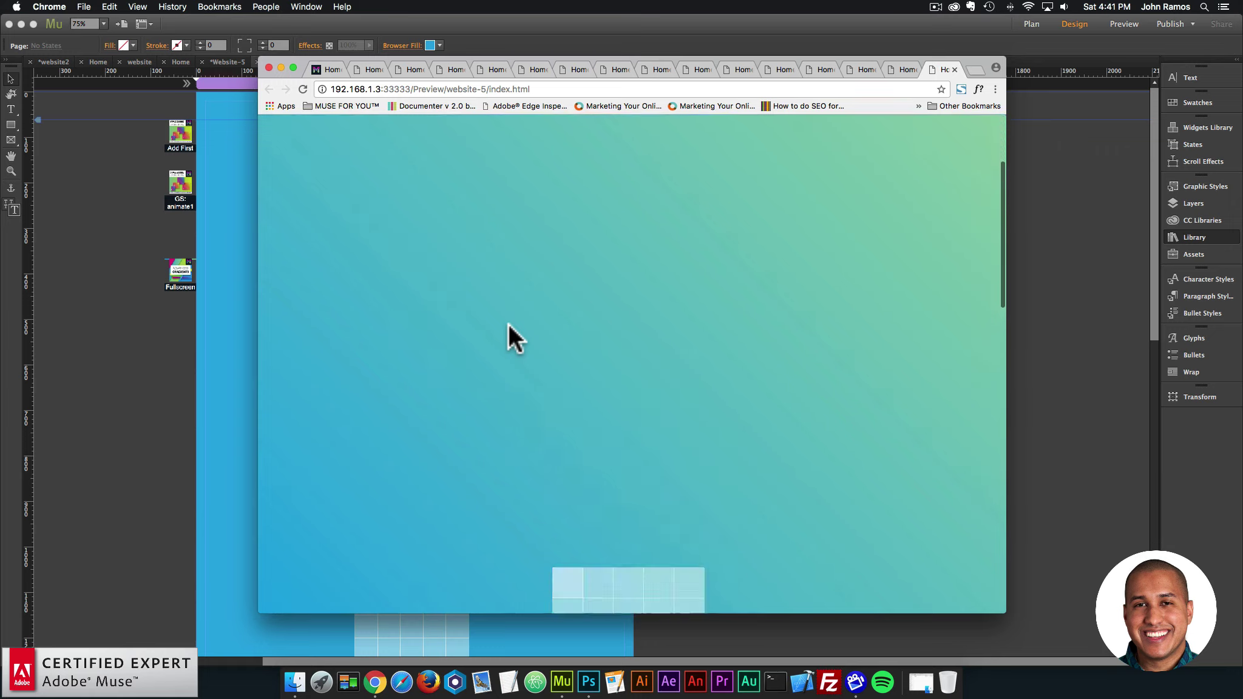
scroll(508, 325, up, 5)
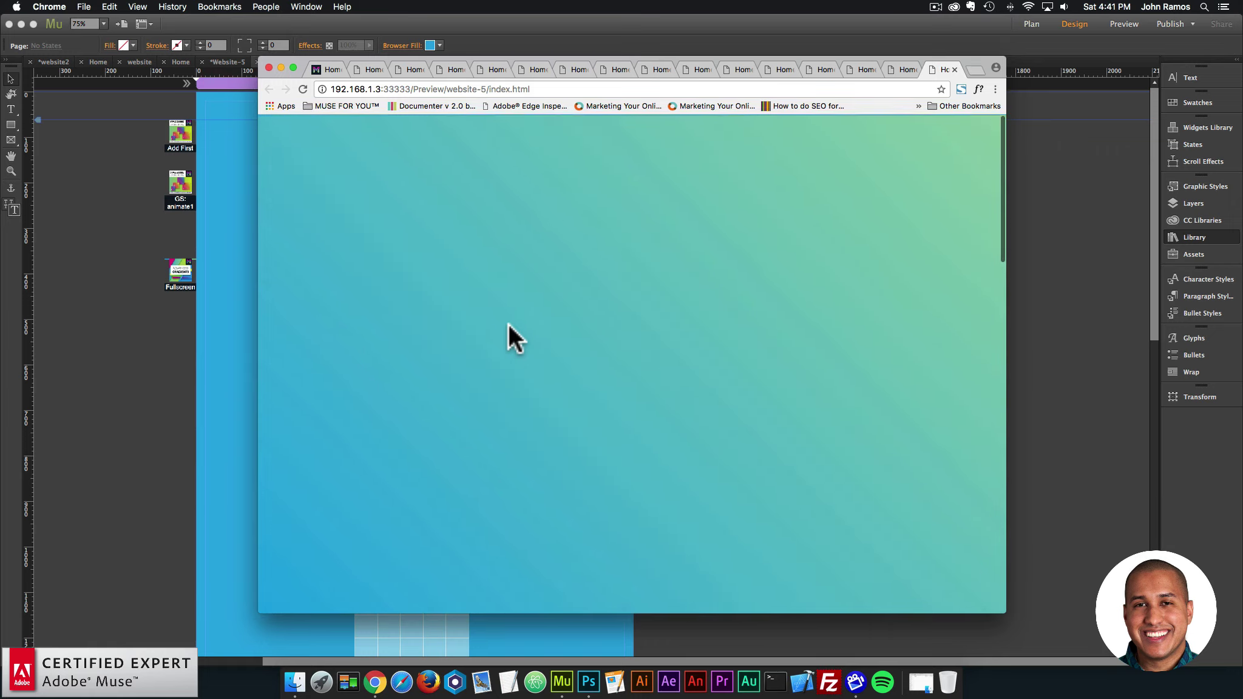
scroll(508, 324, down, 5)
scroll(508, 324, down, 8)
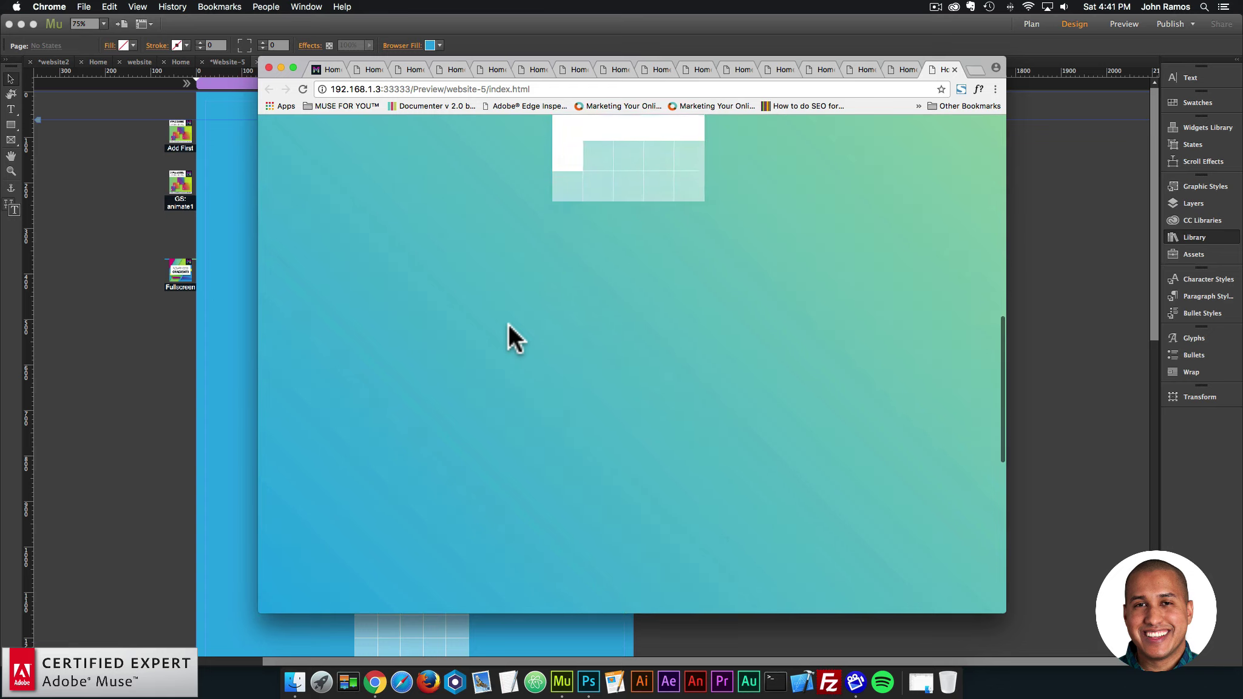
scroll(508, 324, up, 4)
scroll(508, 324, up, 2)
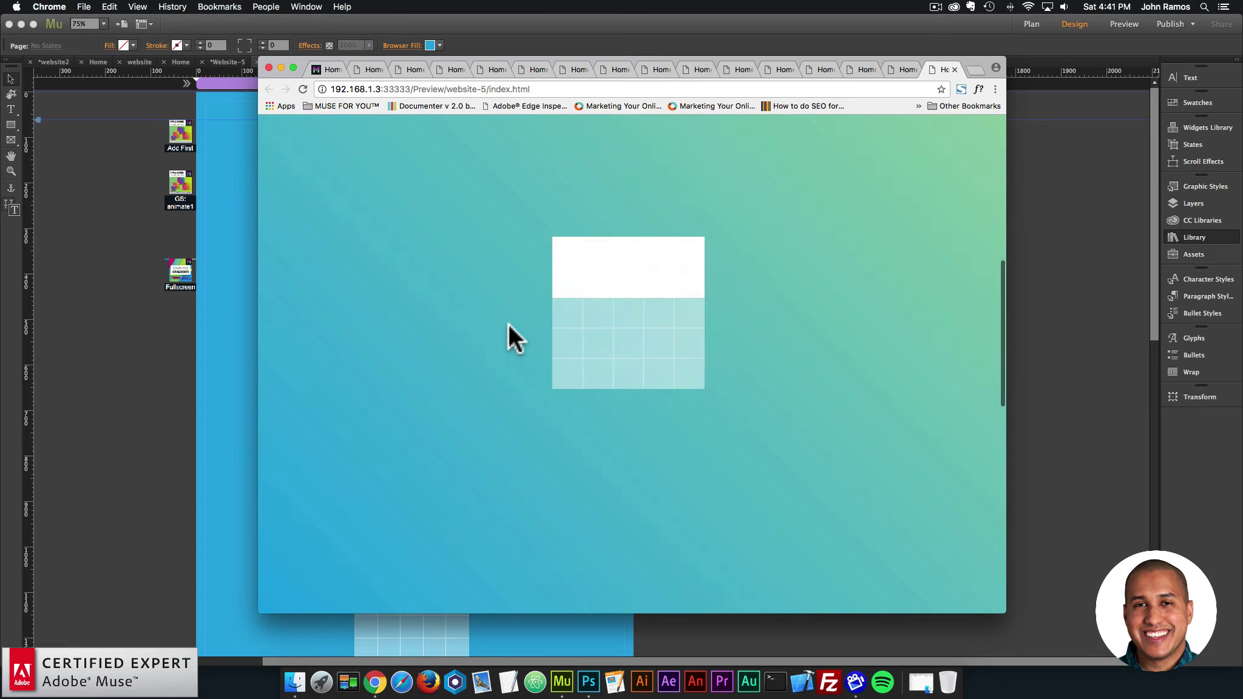
scroll(509, 324, down, 5)
scroll(508, 324, up, 7)
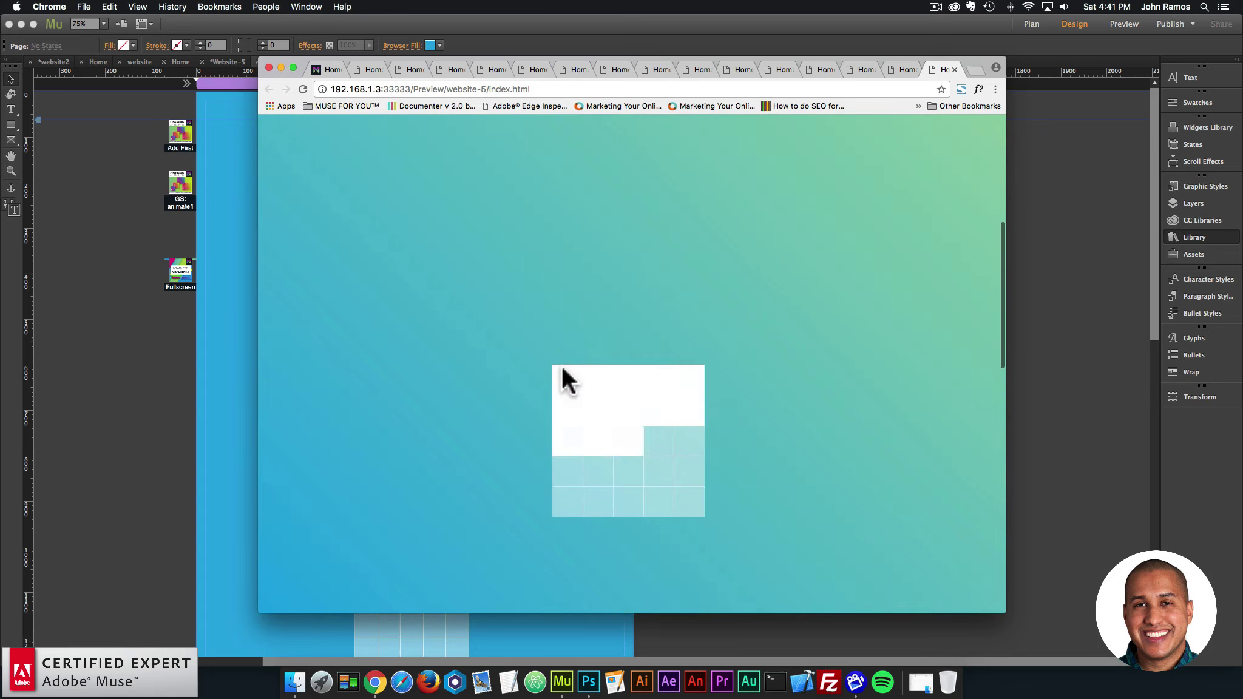
Step: Scroll the squares past both edges of the browser preview to check when the animation starts, stops and restarts
scroll(657, 371, down, 10)
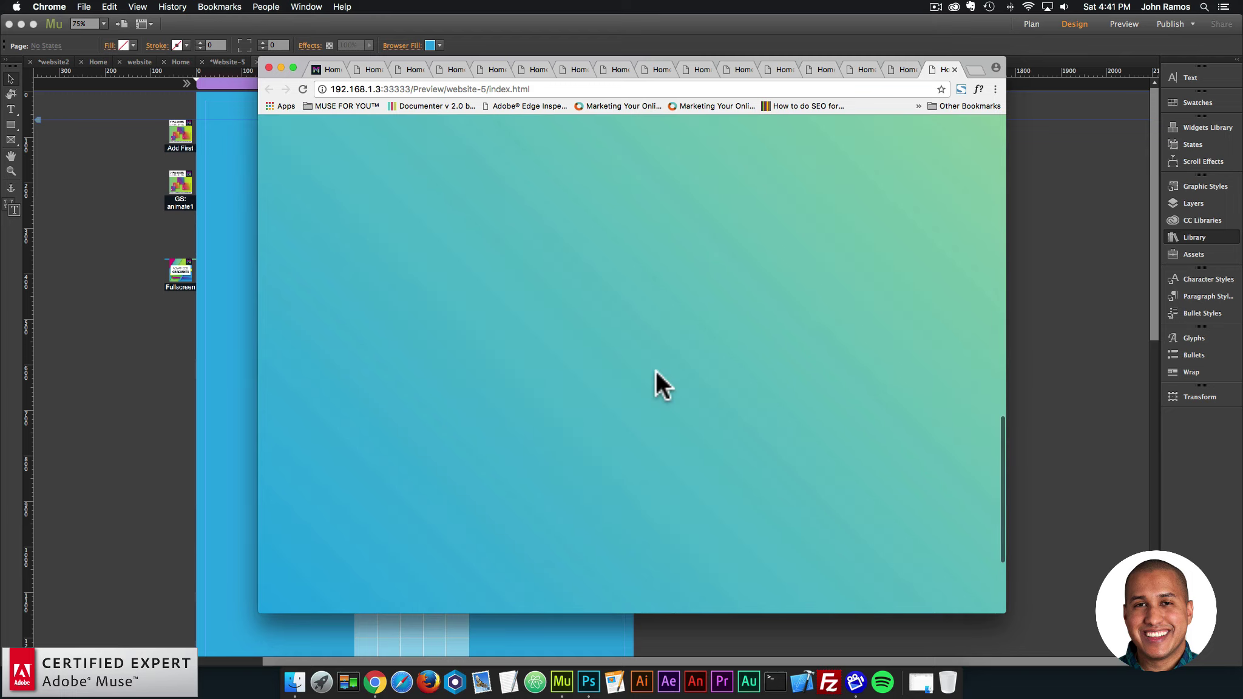
scroll(655, 370, up, 3)
scroll(655, 370, up, 4)
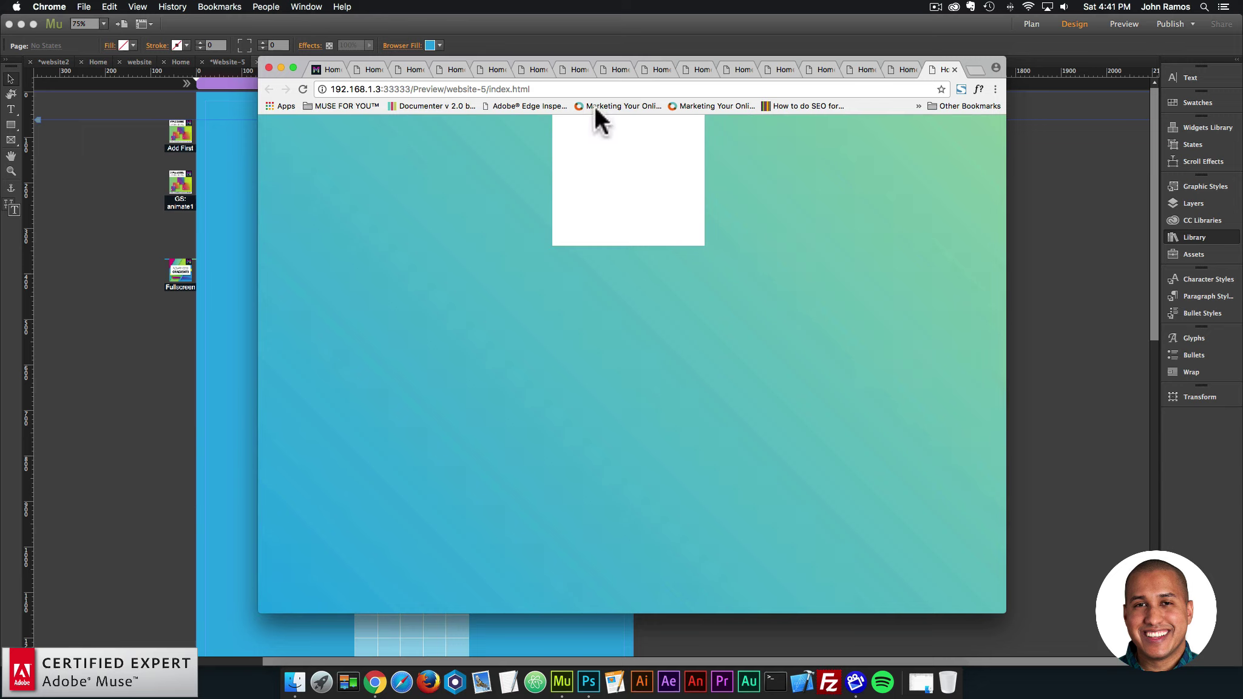
scroll(586, 158, up, 4)
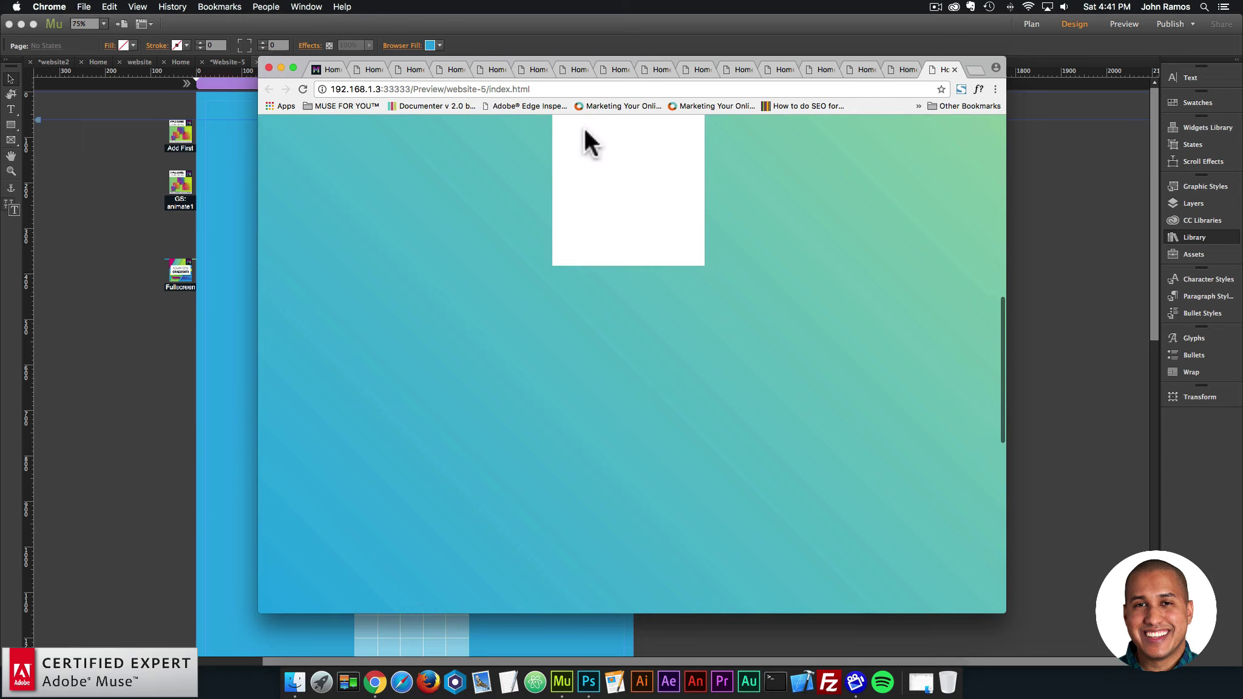
scroll(596, 200, up, 5)
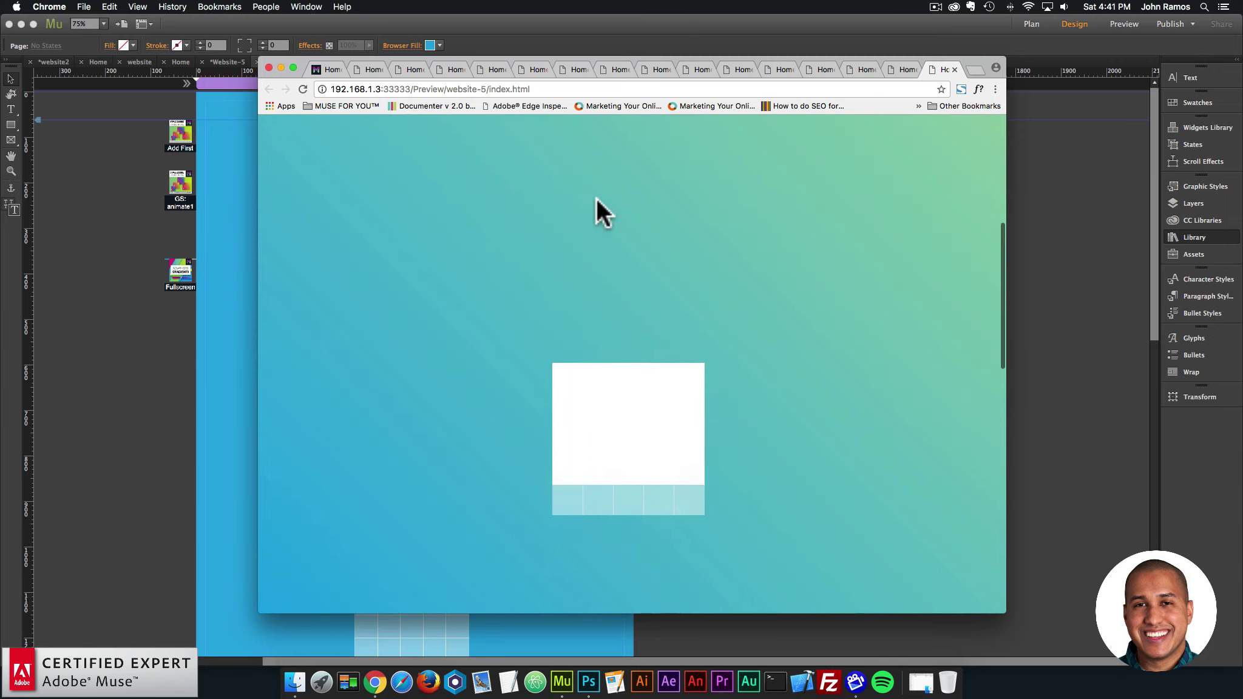
scroll(597, 199, down, 3)
scroll(596, 198, down, 2)
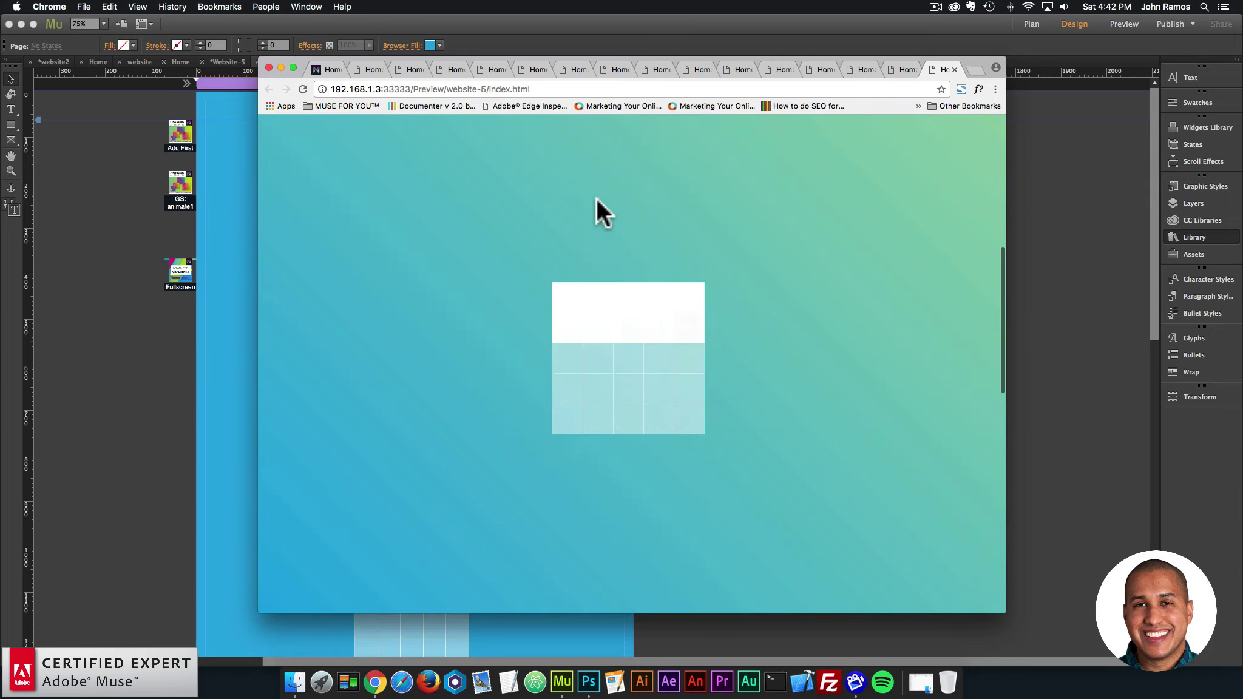
scroll(596, 198, up, 1)
Step: Enable Pause On Exit and turn off Restart On Entrance in the On Scroll widget's scroll options
click(185, 185)
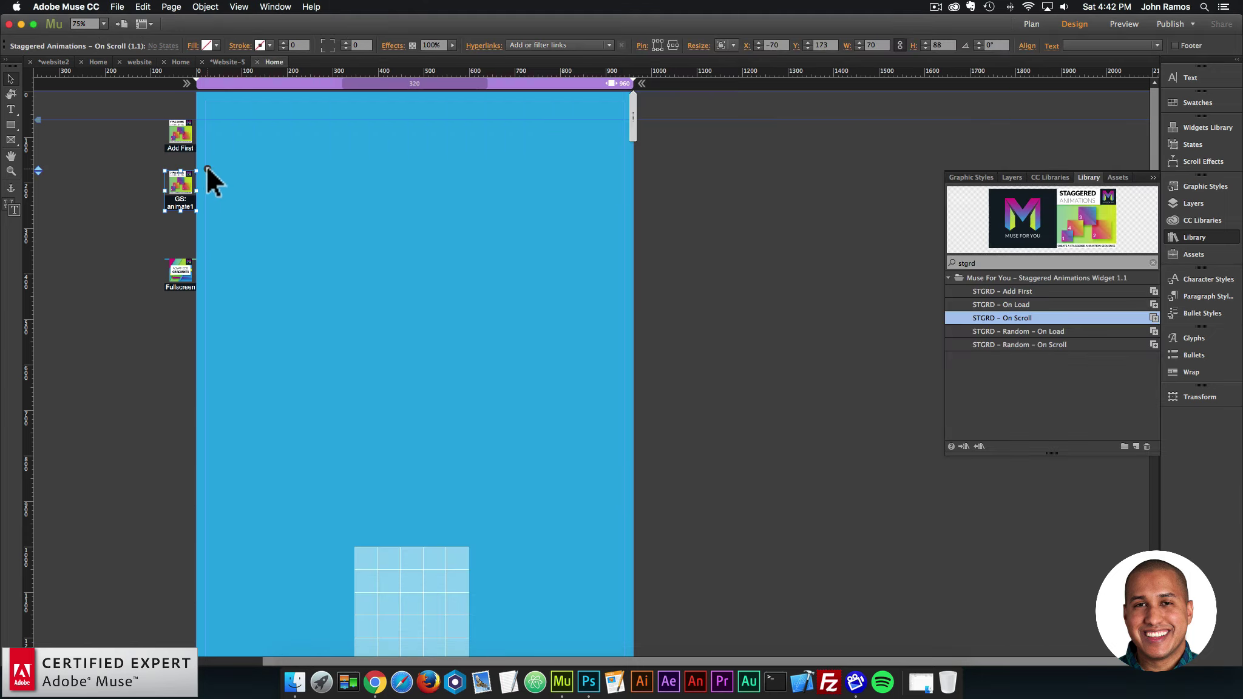
click(206, 168)
click(250, 409)
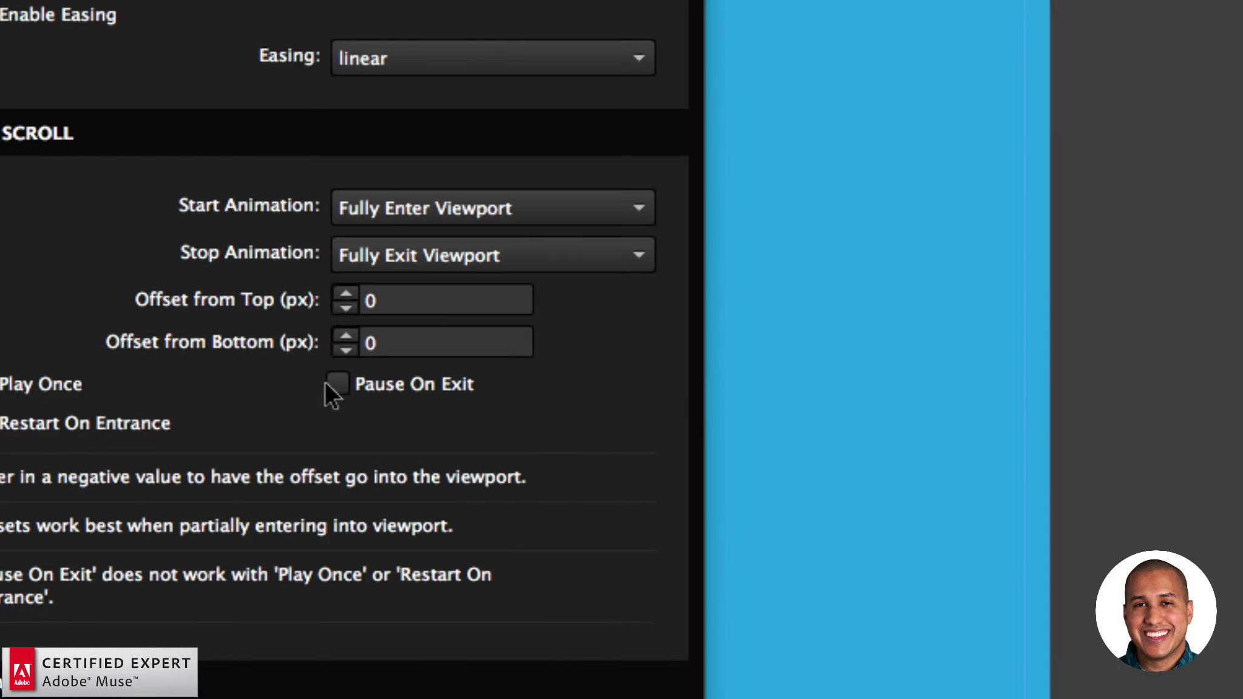
click(331, 383)
click(36, 423)
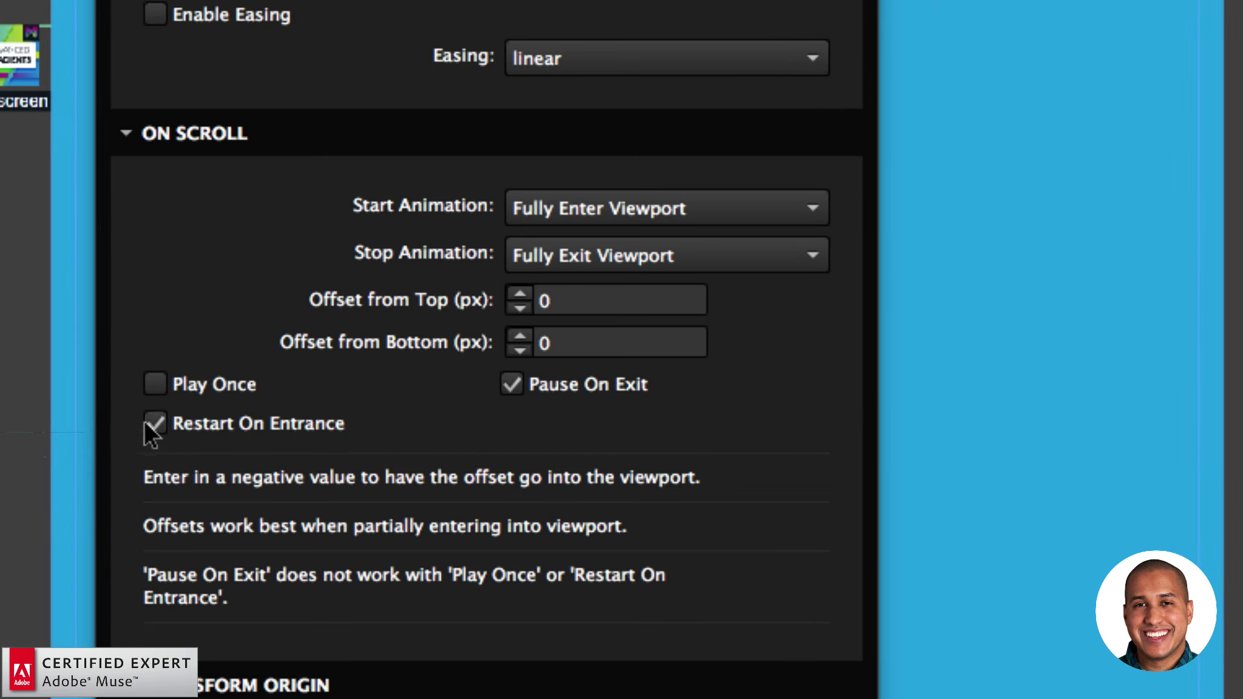
click(153, 425)
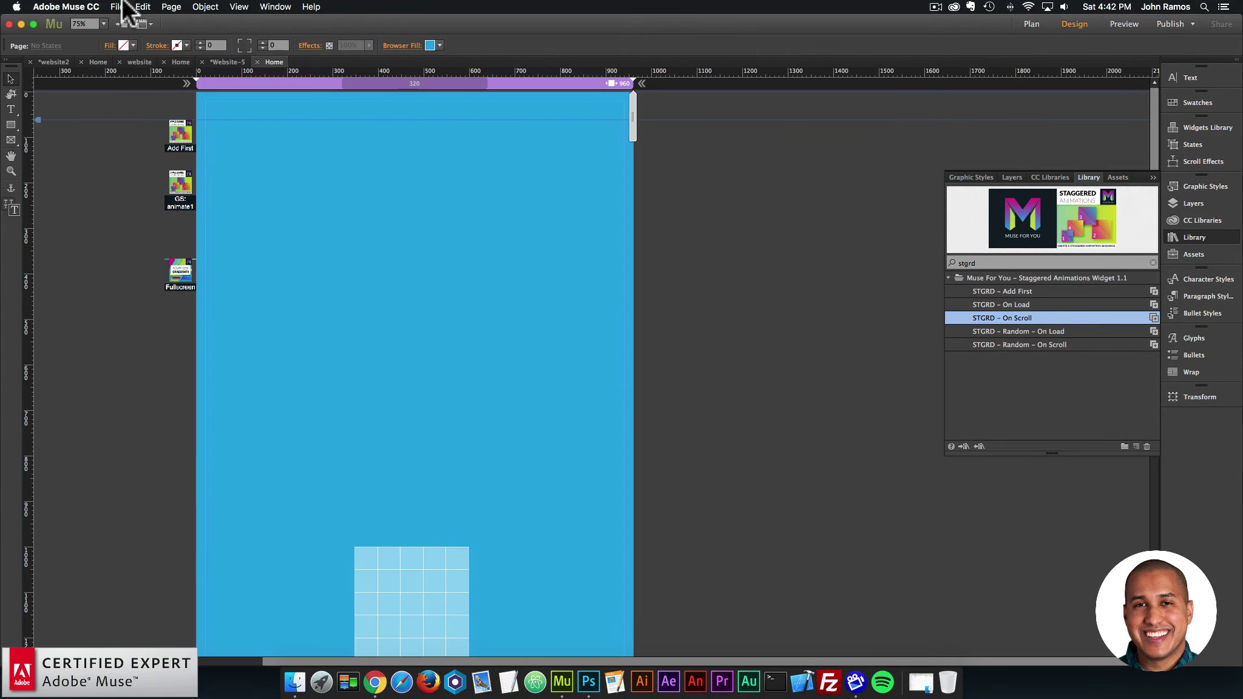
Step: Preview the page in the browser and scroll the squares out of view mid-animation and back to check the pause behaviour
click(117, 6)
click(139, 199)
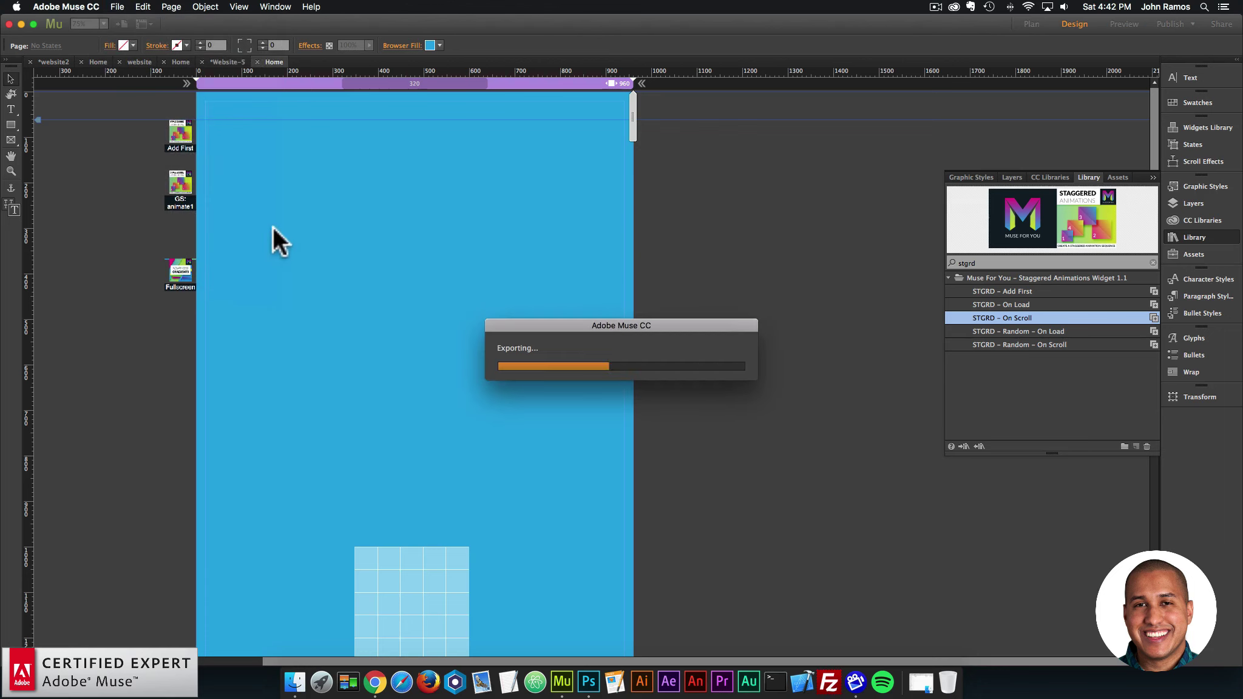
scroll(677, 328, down, 3)
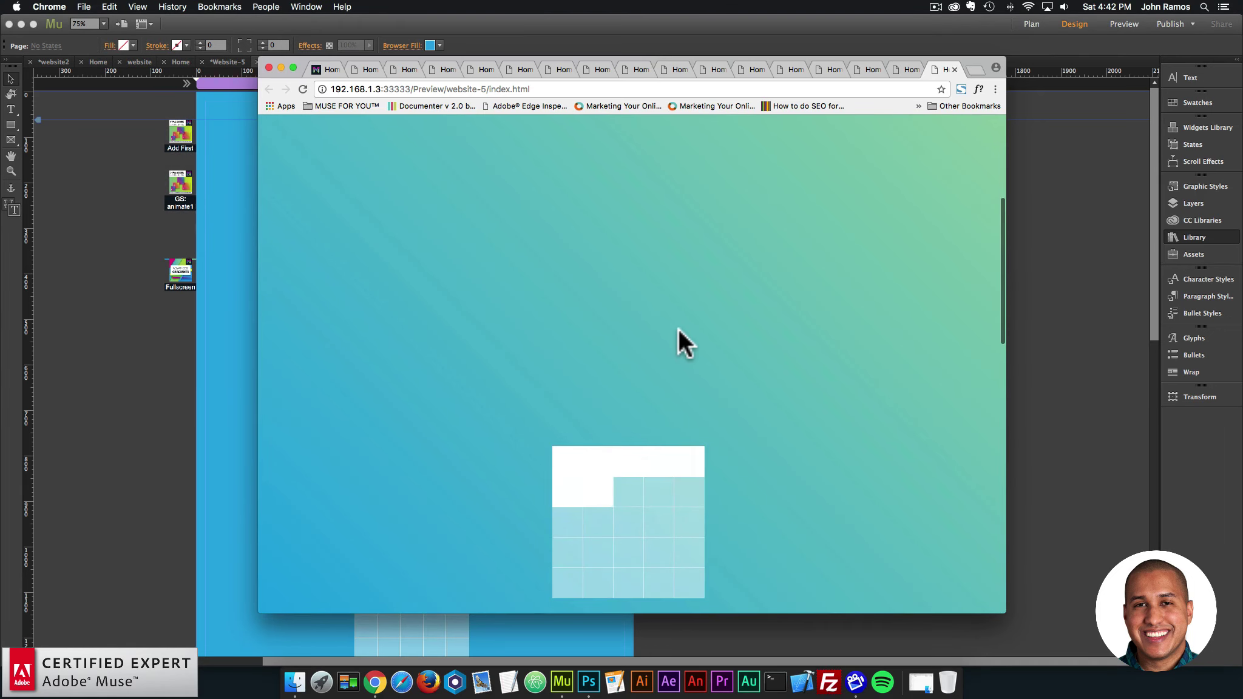
scroll(678, 328, up, 3)
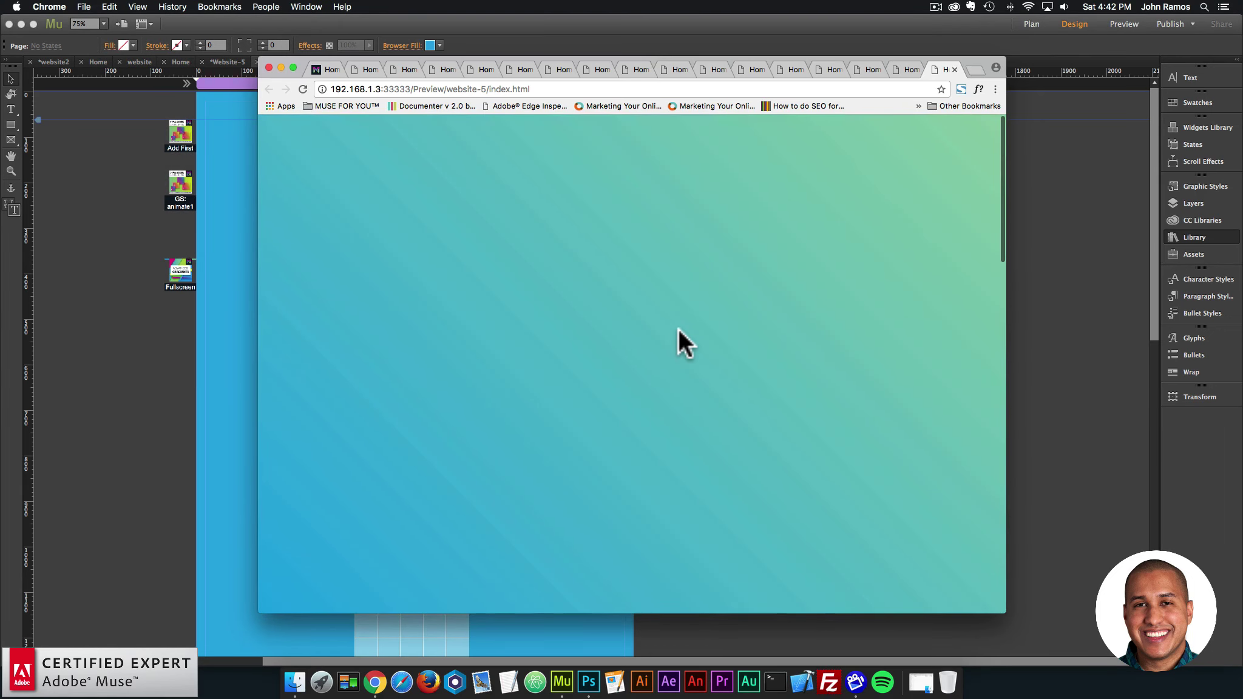
scroll(678, 328, down, 5)
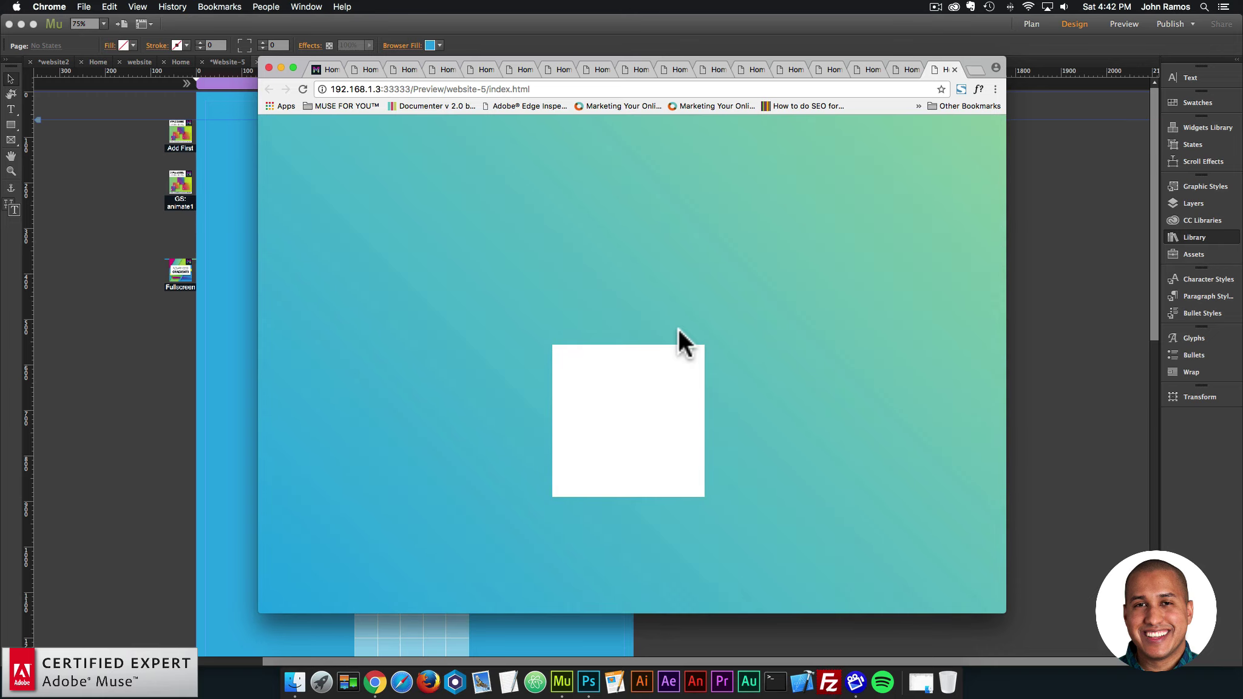
Step: Enable Play Once and turn off Pause On Exit in the On Scroll widget's scroll options
click(181, 177)
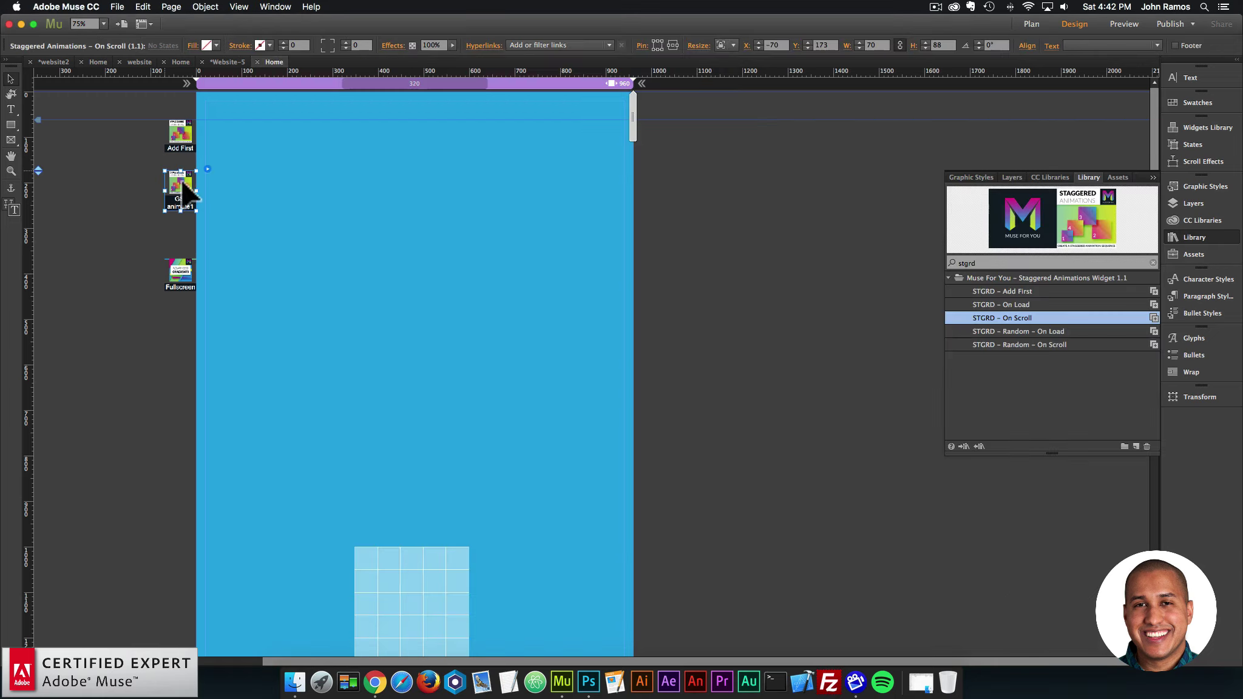
click(207, 168)
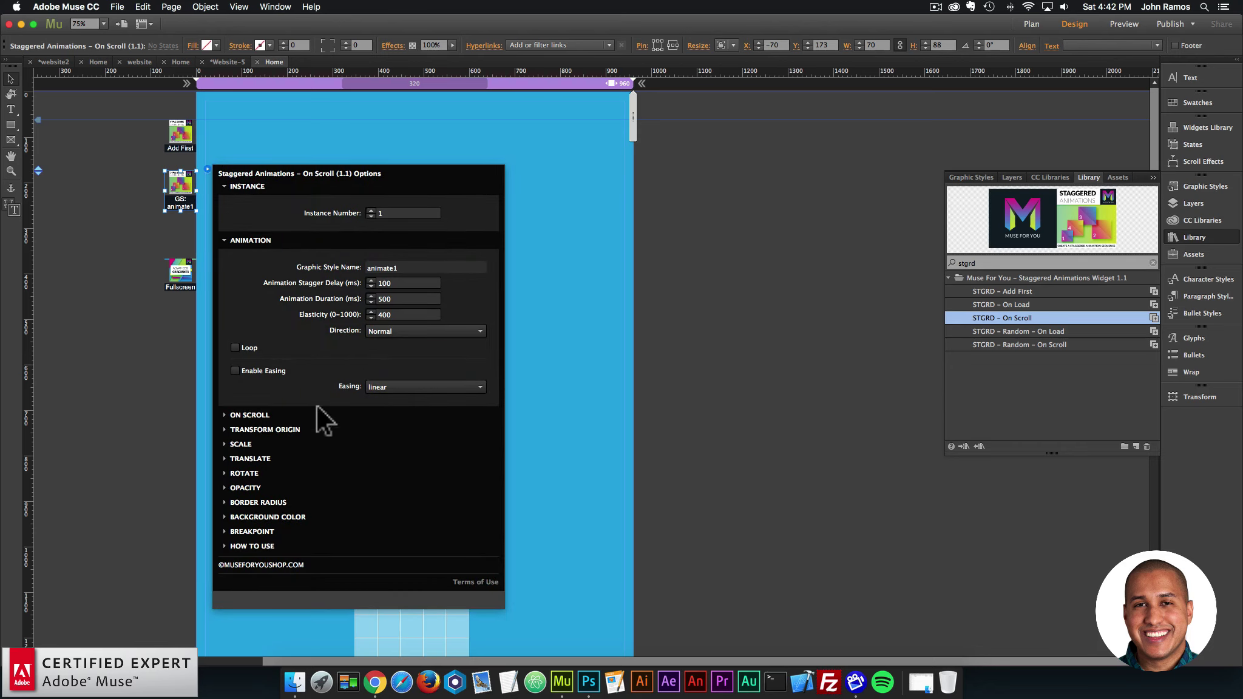
click(248, 411)
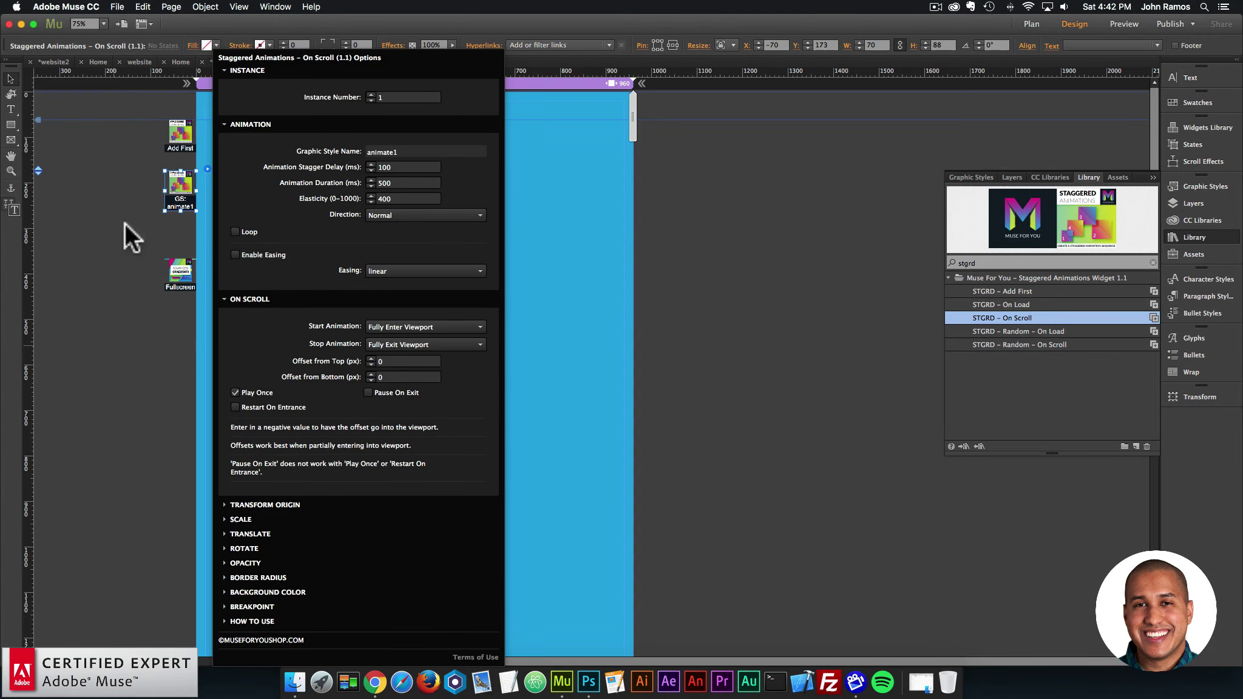
click(125, 222)
Step: Preview the page in the browser and scroll the squares in and out of view to check that they animate only once
click(118, 7)
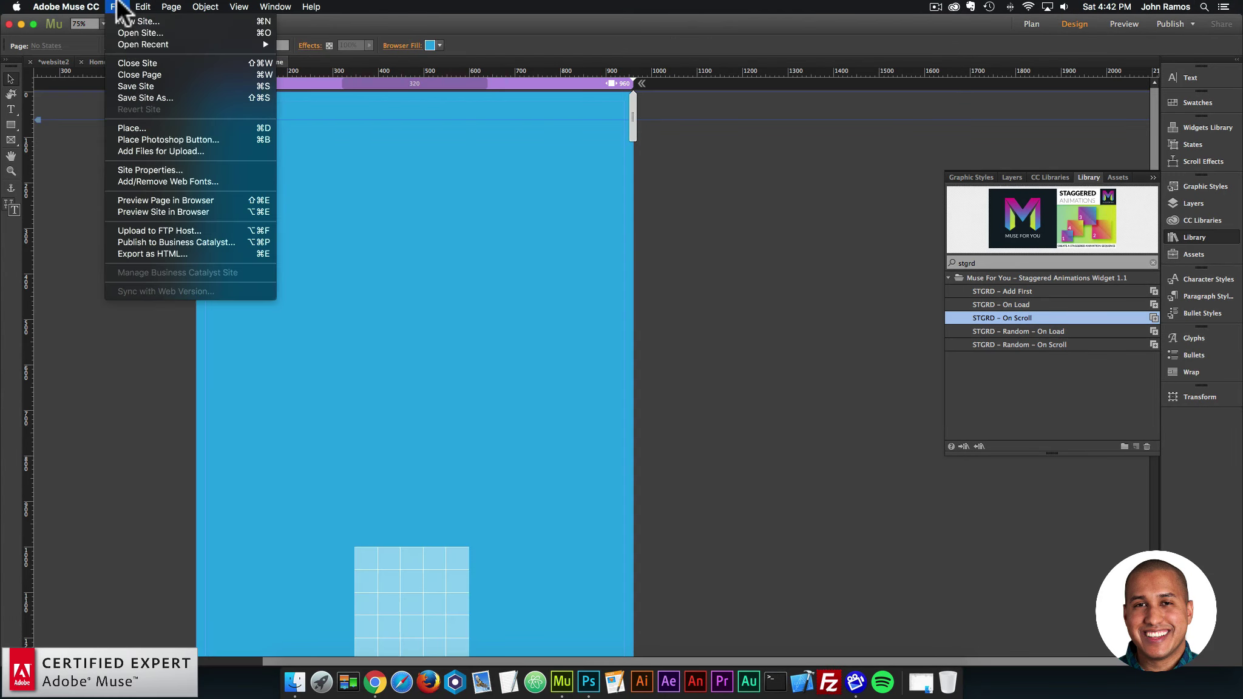
click(269, 216)
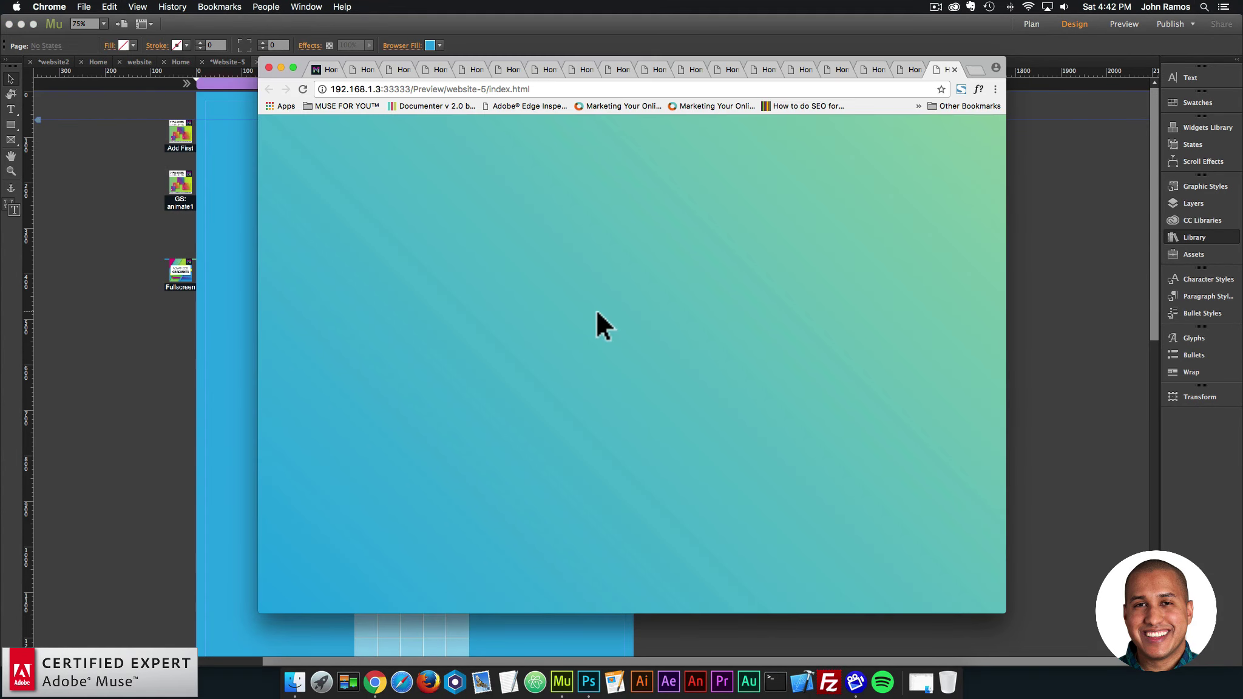
scroll(595, 310, down, 5)
scroll(597, 312, down, 2)
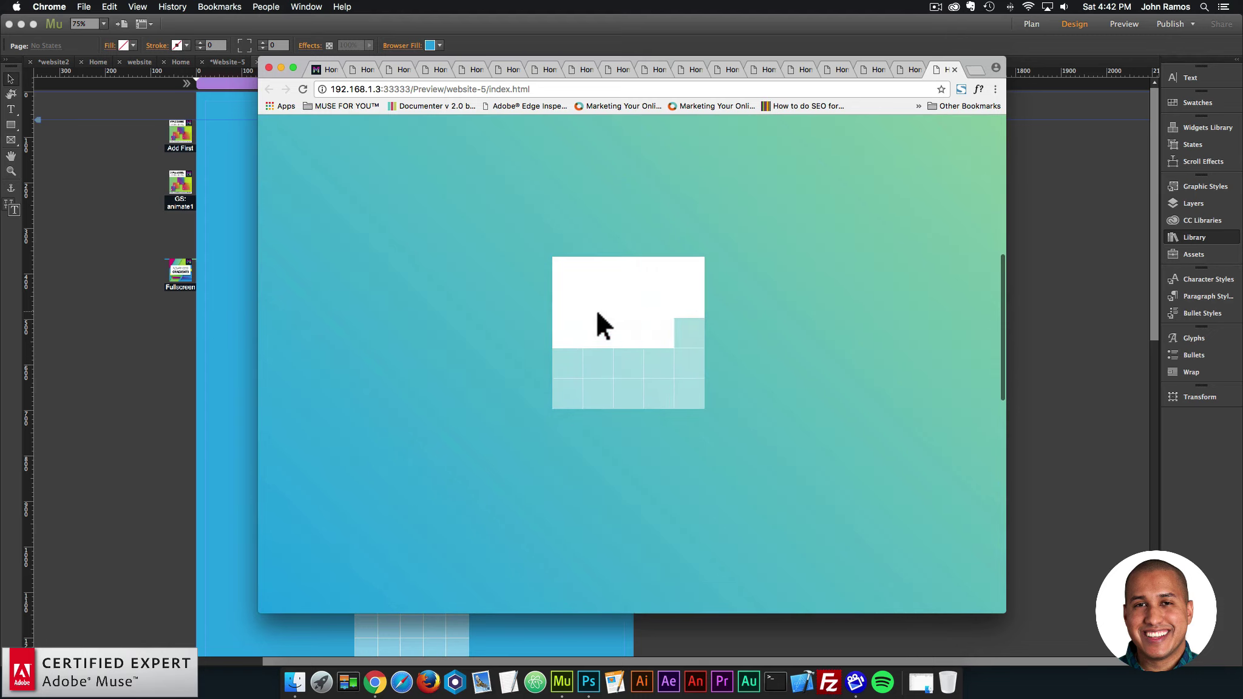
scroll(596, 312, up, 2)
scroll(596, 312, up, 1)
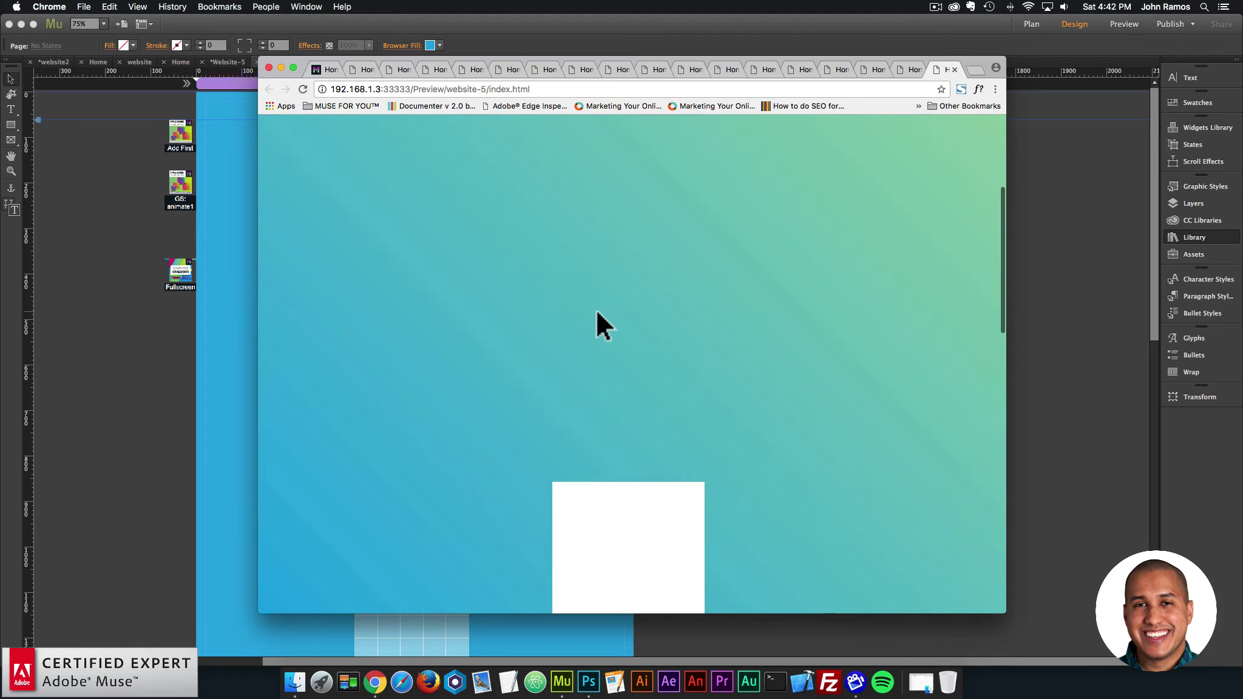
scroll(597, 312, down, 5)
scroll(597, 312, up, 10)
scroll(597, 312, down, 10)
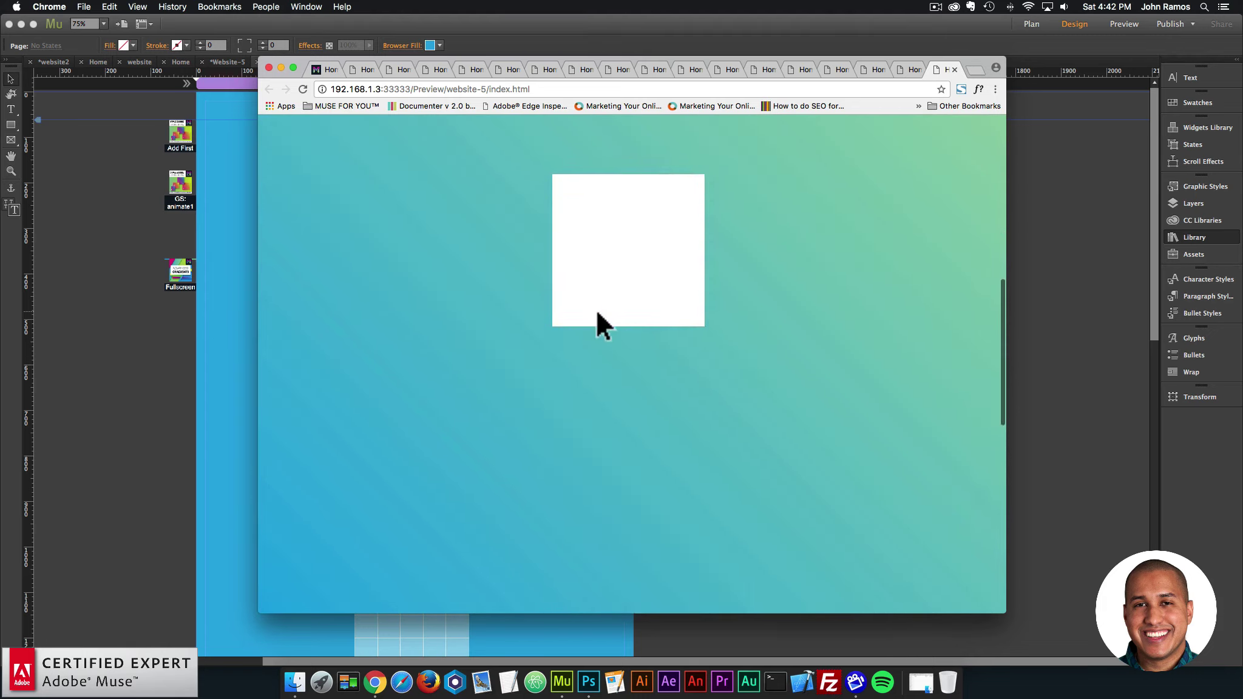
scroll(596, 316, up, 5)
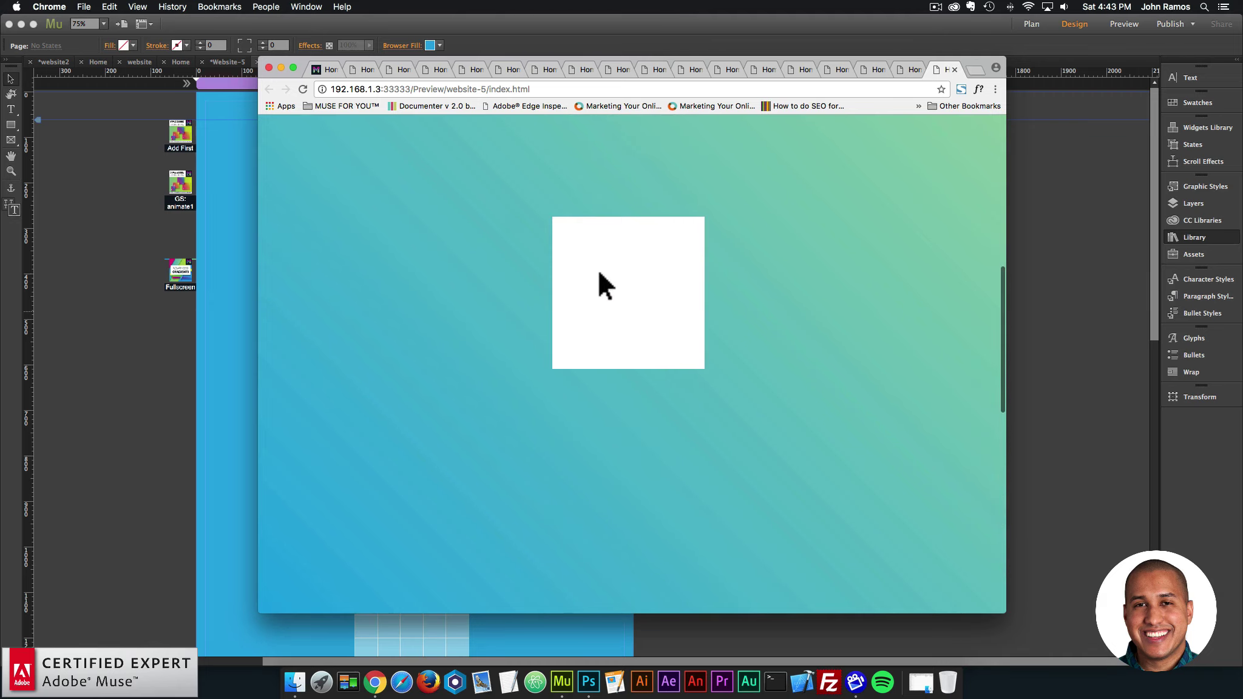
scroll(625, 276, up, 1)
Step: Review the On Scroll widget's partial and full viewport choices for Start Animation and Stop Animation
click(180, 185)
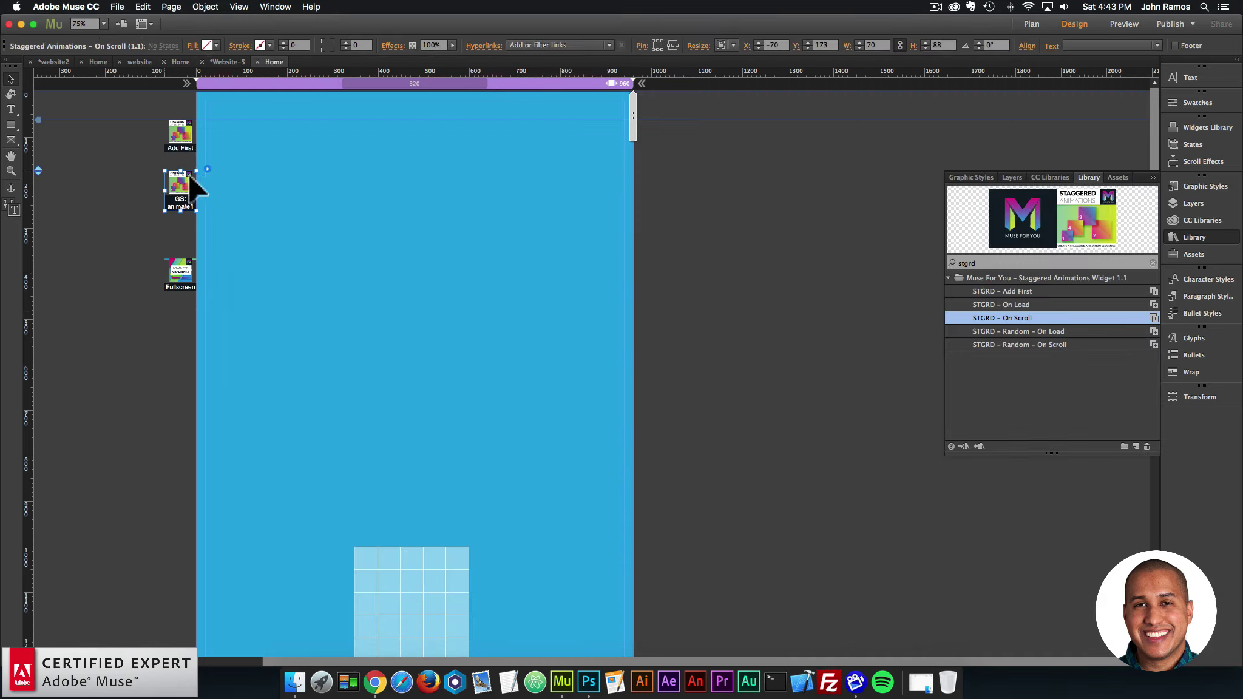
click(207, 169)
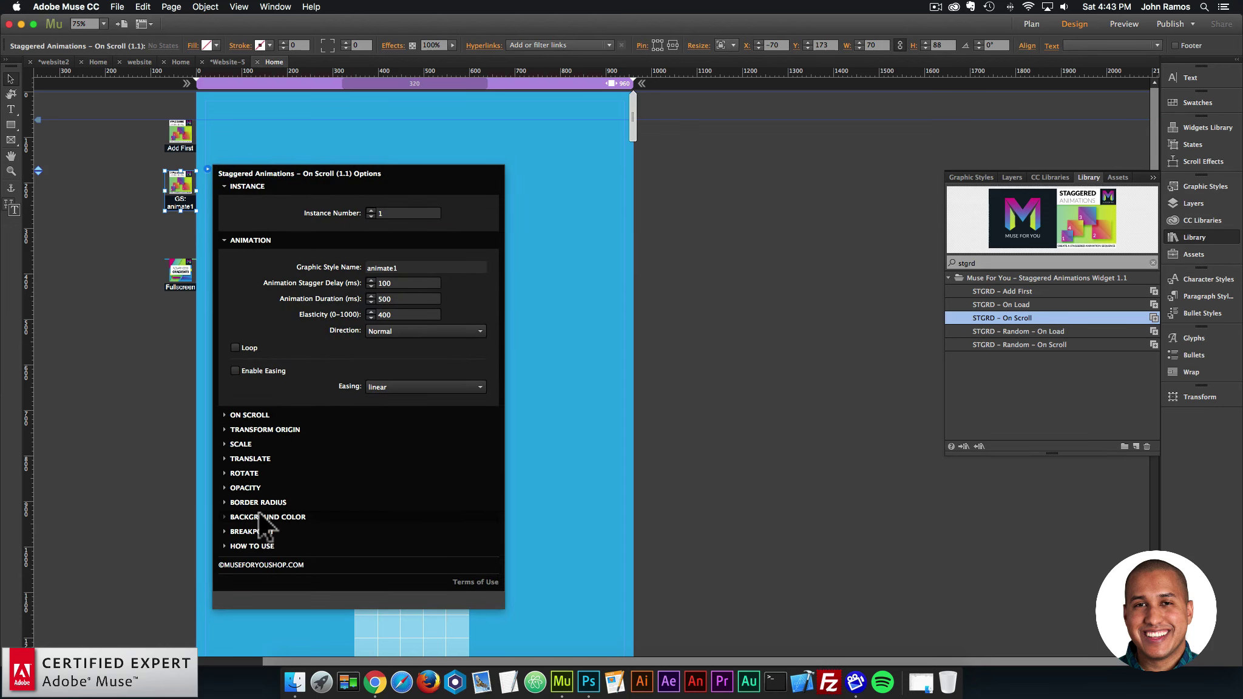
click(249, 415)
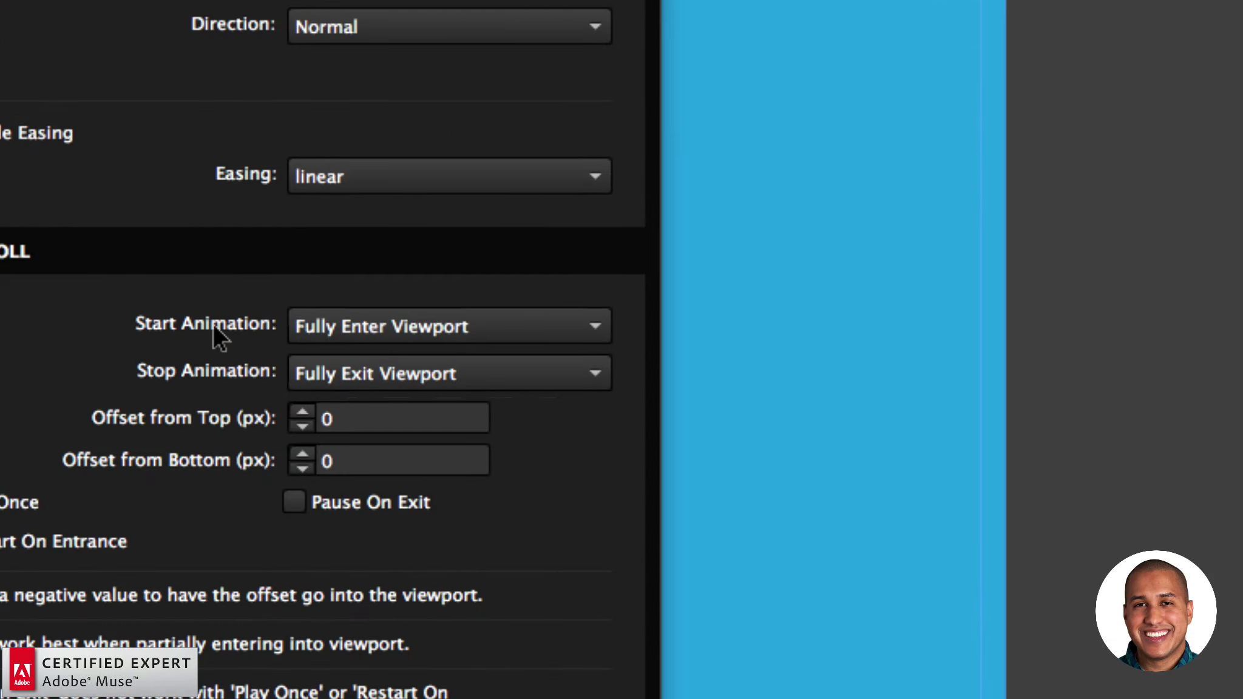
click(347, 316)
click(358, 327)
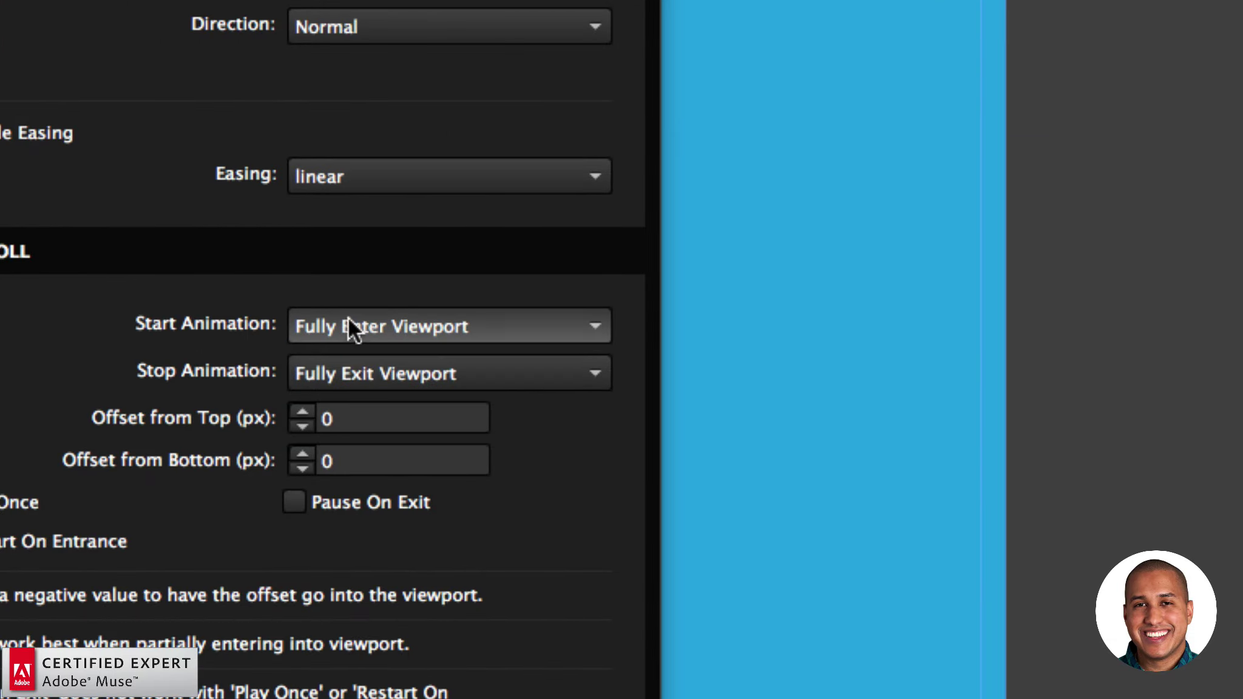
click(350, 321)
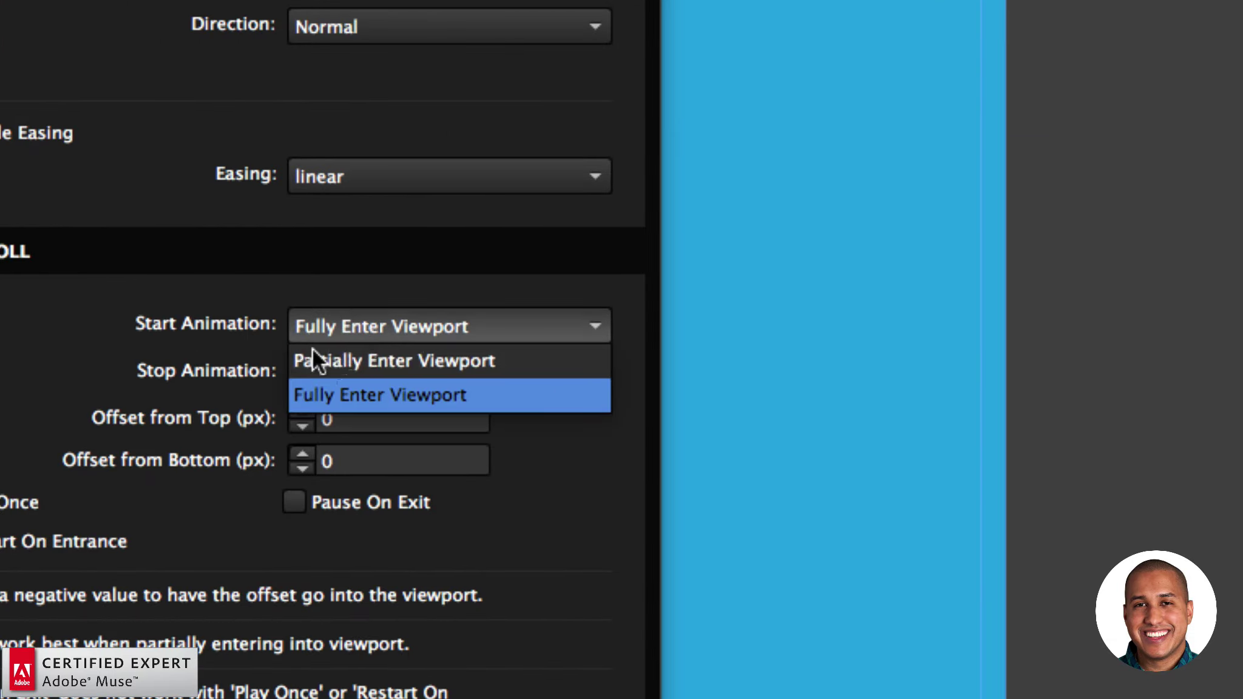
click(367, 319)
click(351, 369)
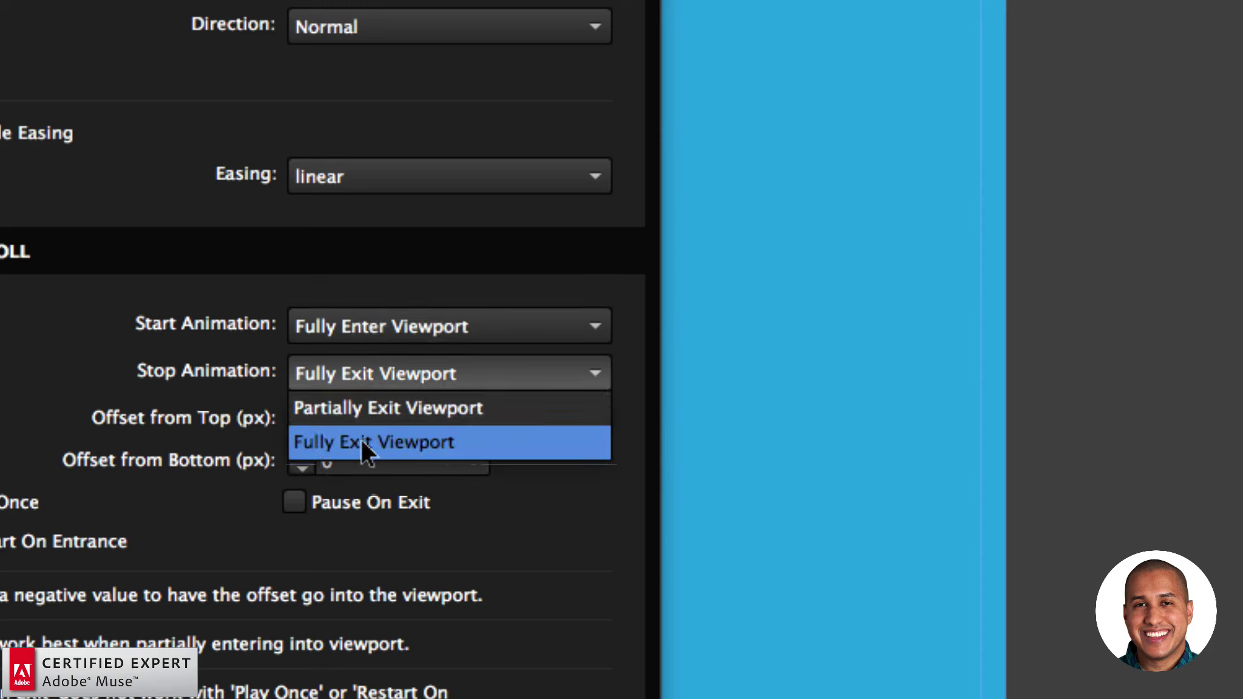
click(242, 403)
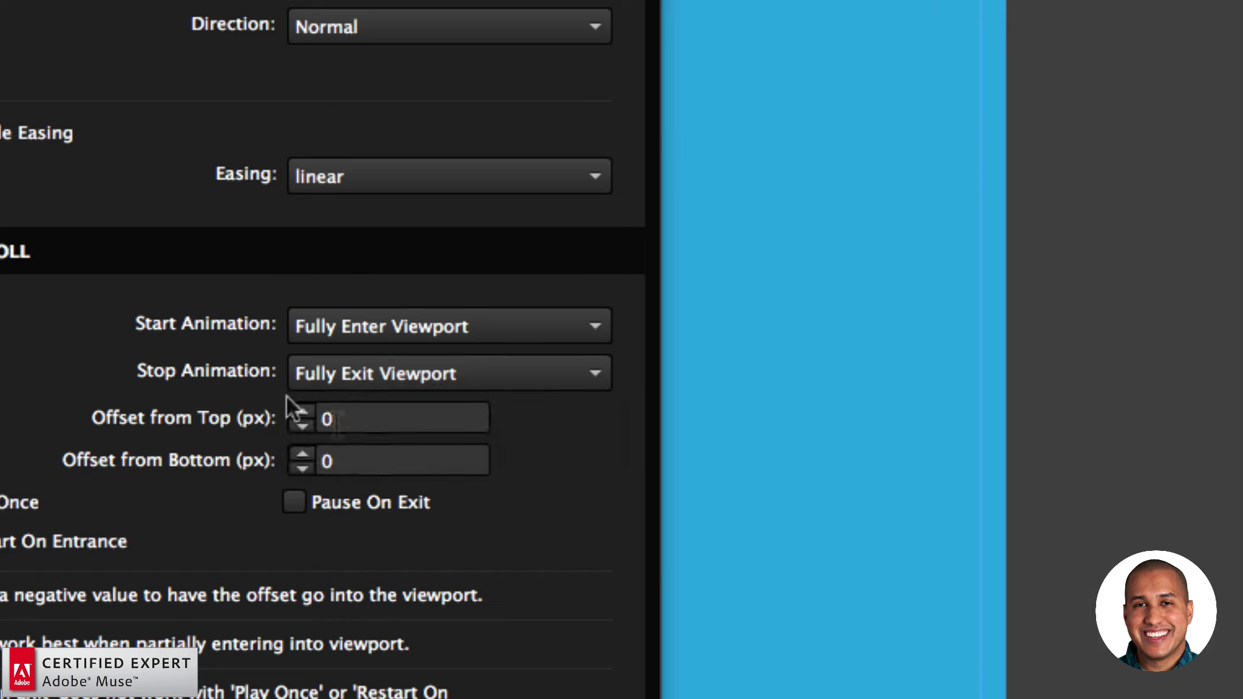
Step: Set the On Scroll widget's Start Animation to Partially Enter Viewport, with offsets of -200 px from both top and bottom
click(343, 328)
click(338, 358)
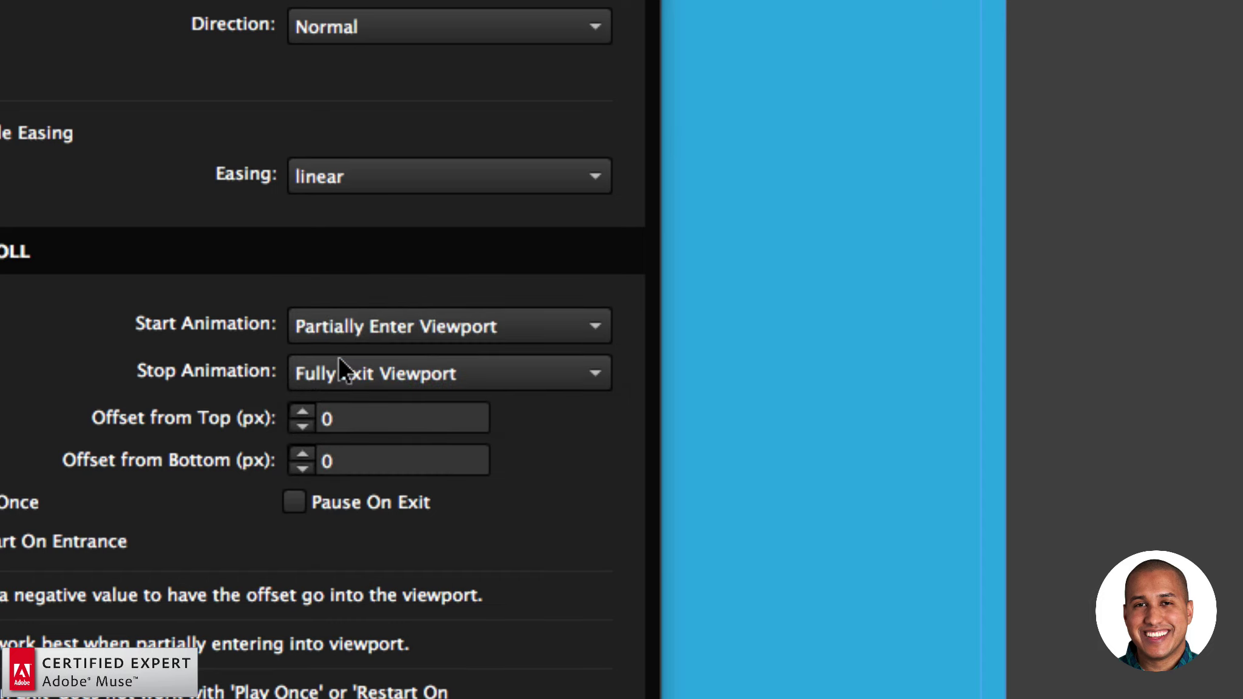
click(355, 422)
text(-2)
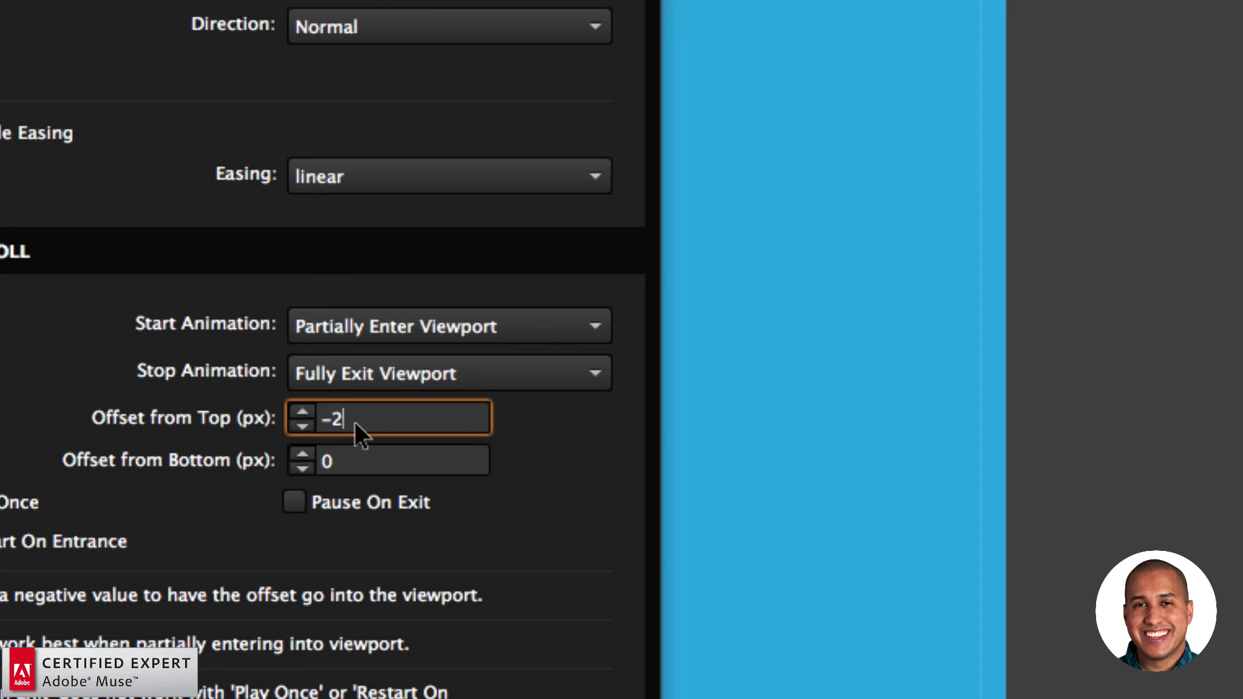
text(00)
key(Tab)
text(-200)
key(Return)
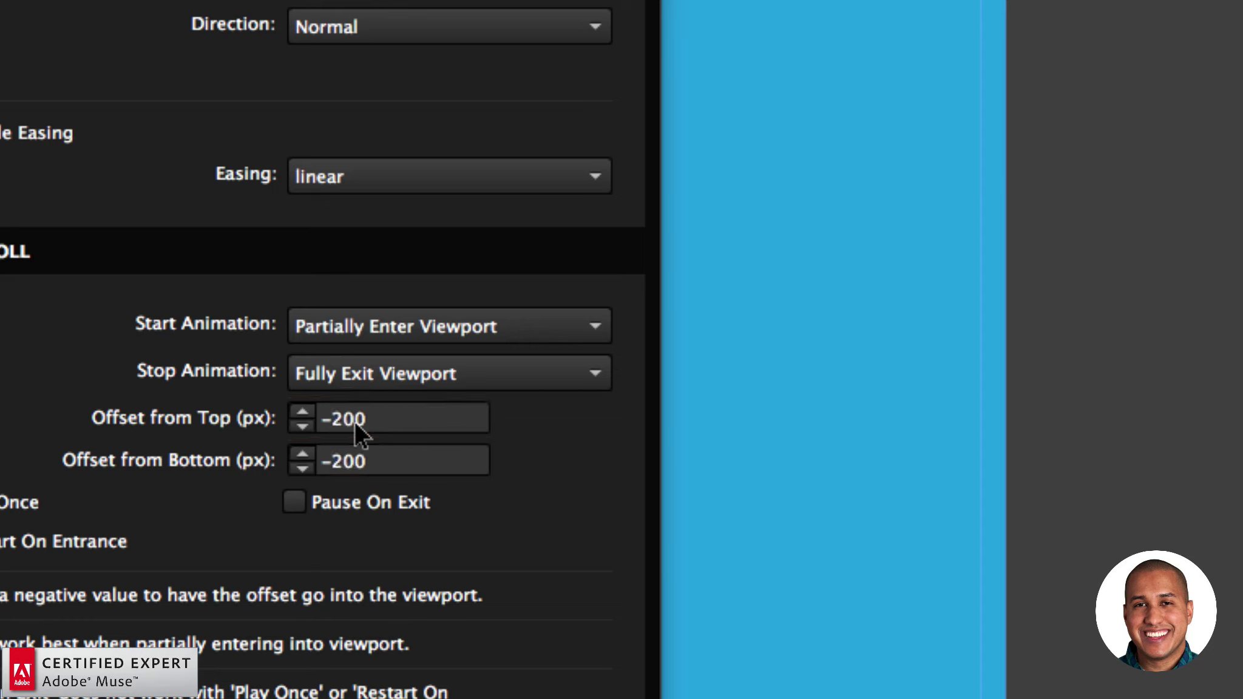
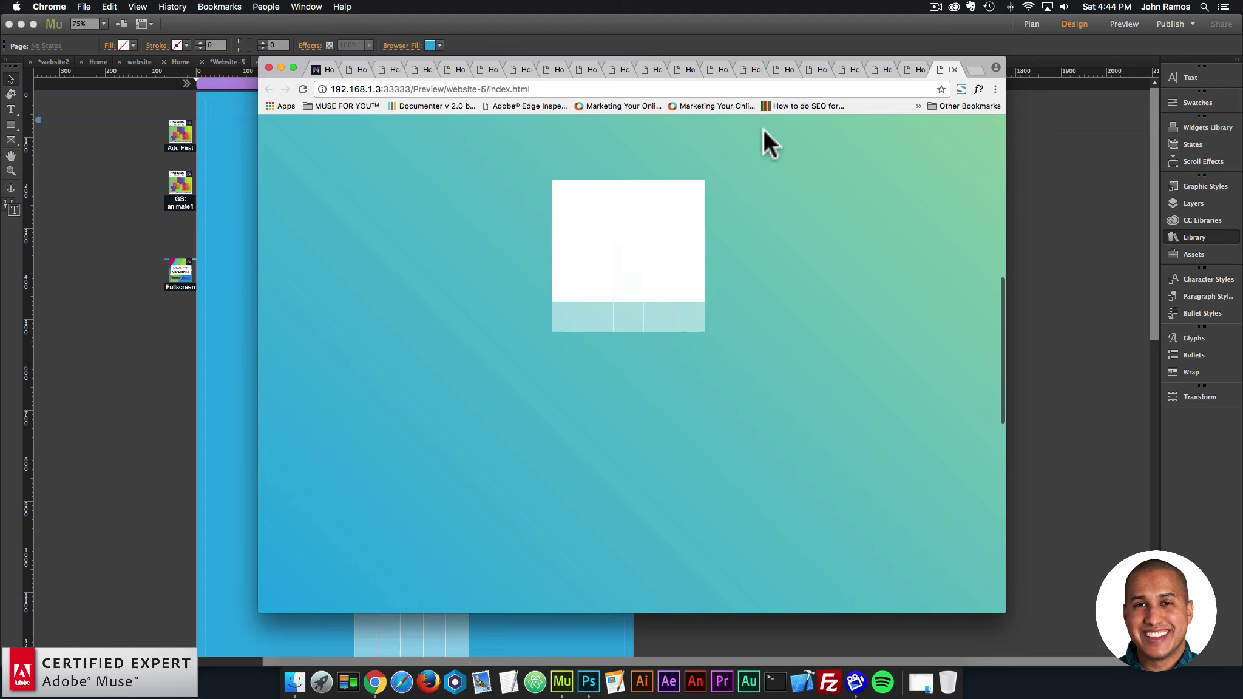
Step: Scroll the browser preview up and down around the squares to check where the on-scroll animation triggers with the viewport offsets
scroll(783, 437, up, 2)
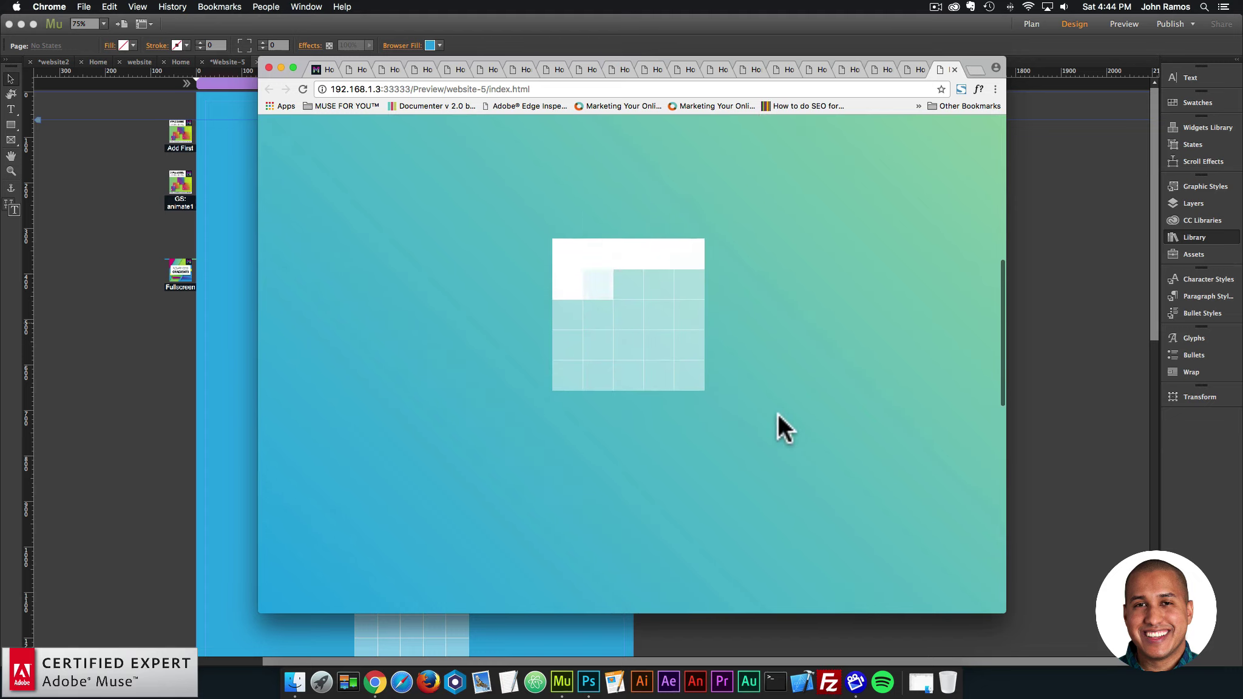
scroll(778, 414, down, 1)
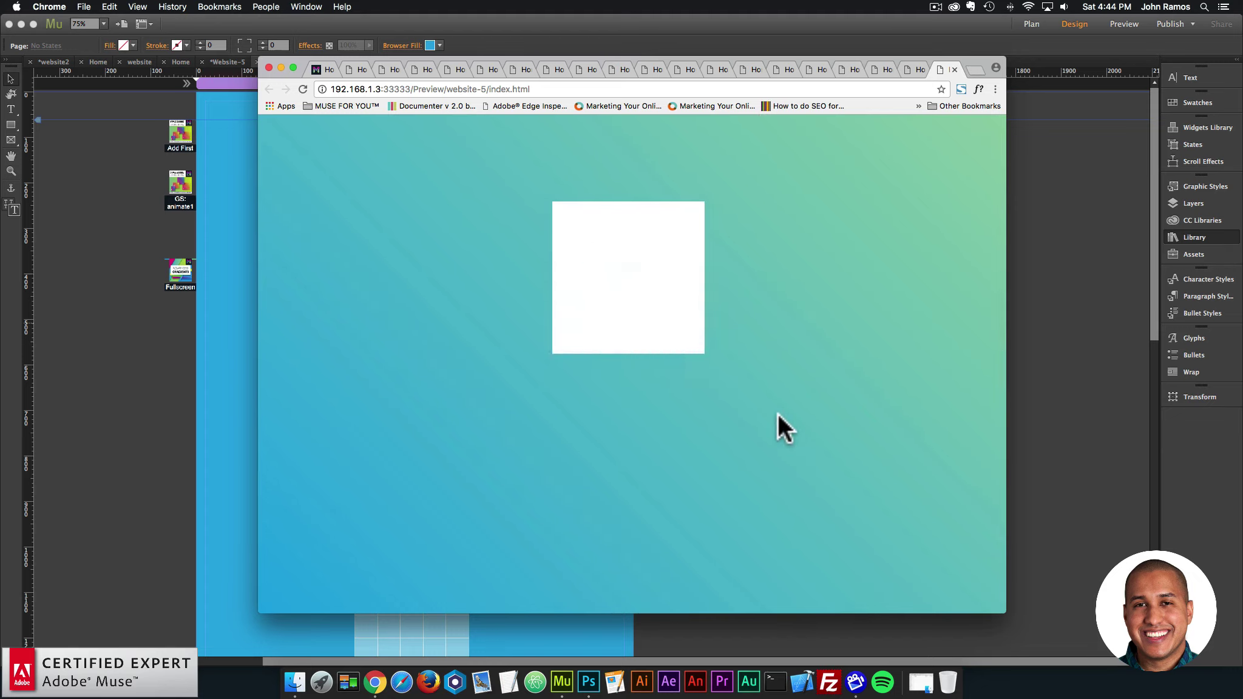
Step: Return to Adobe Muse from the browser preview and delete the Staggered Animations On Scroll widget beside the page
scroll(789, 368, up, 1)
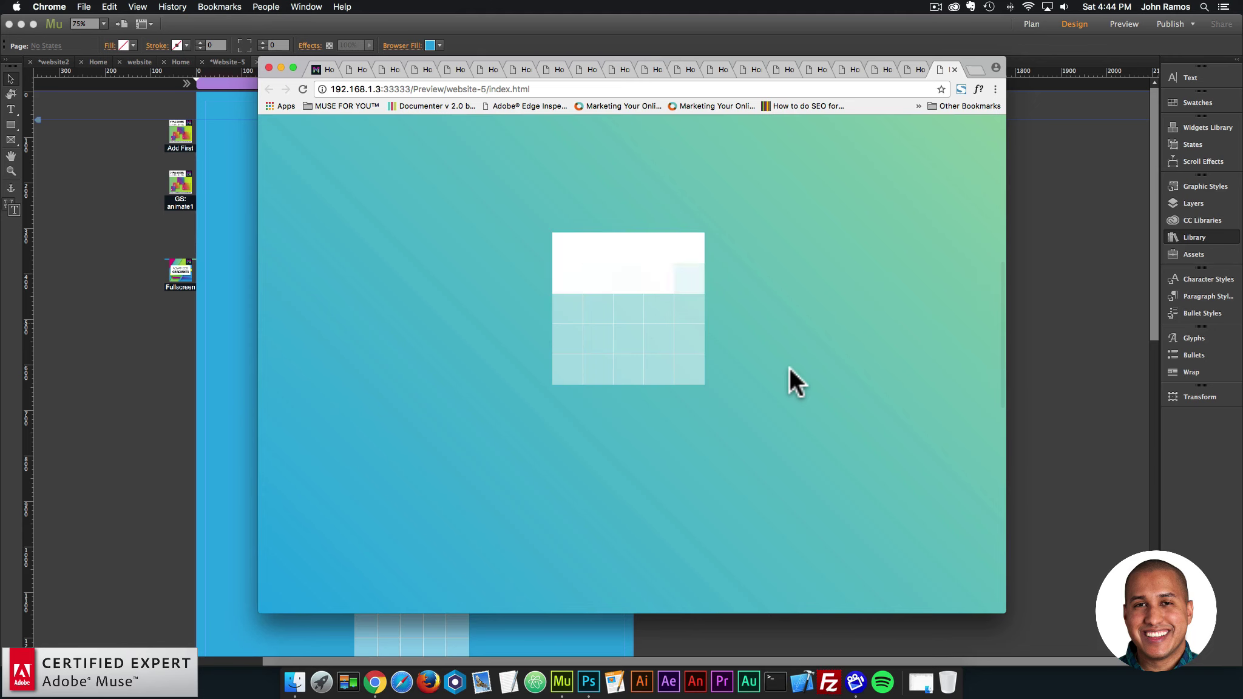
click(151, 228)
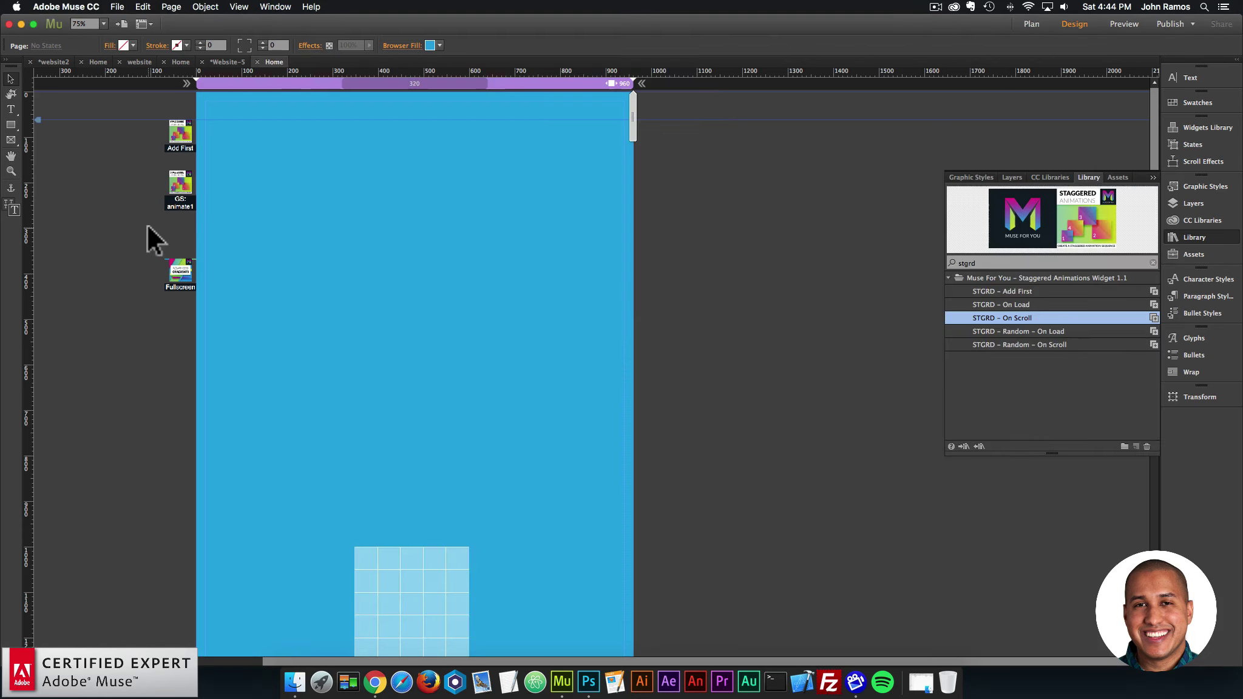
click(188, 185)
click(208, 167)
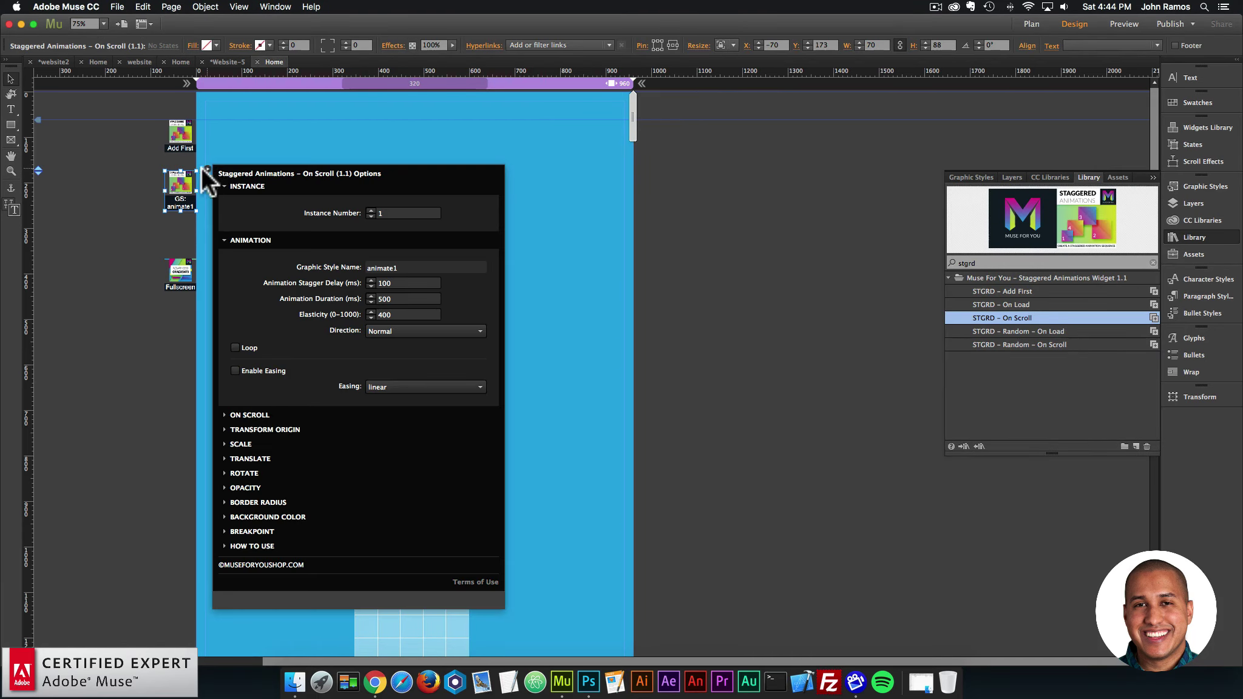
key(Escape)
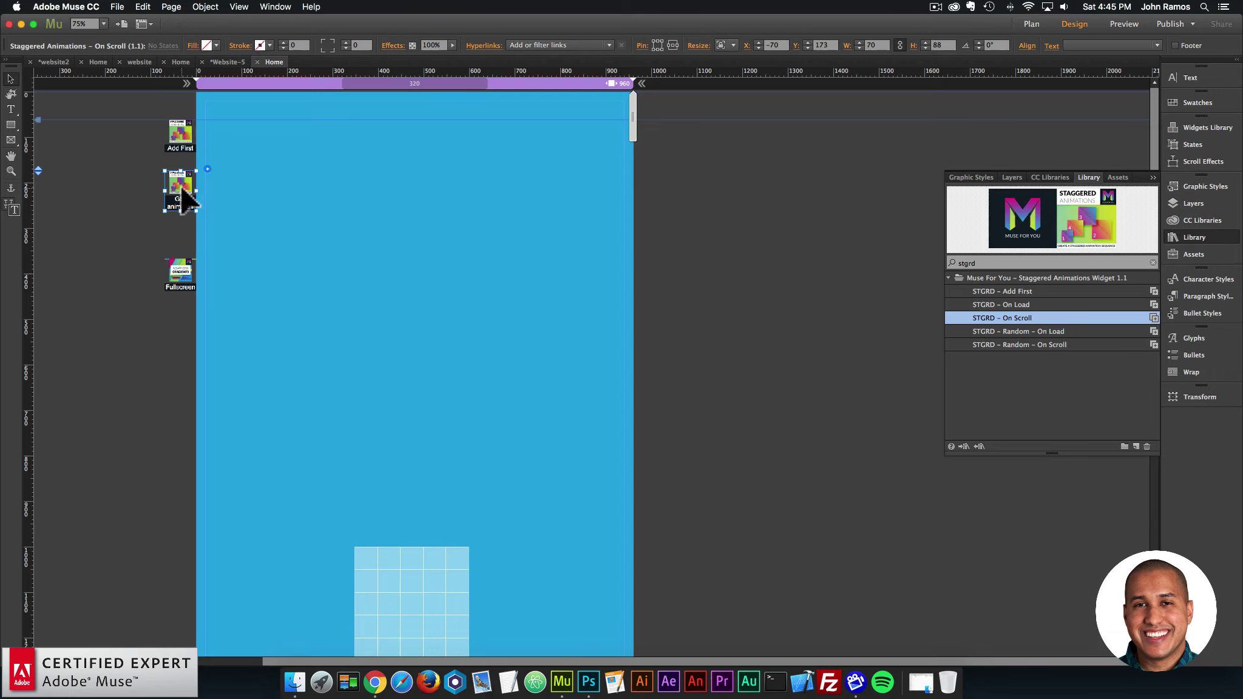
key(Delete)
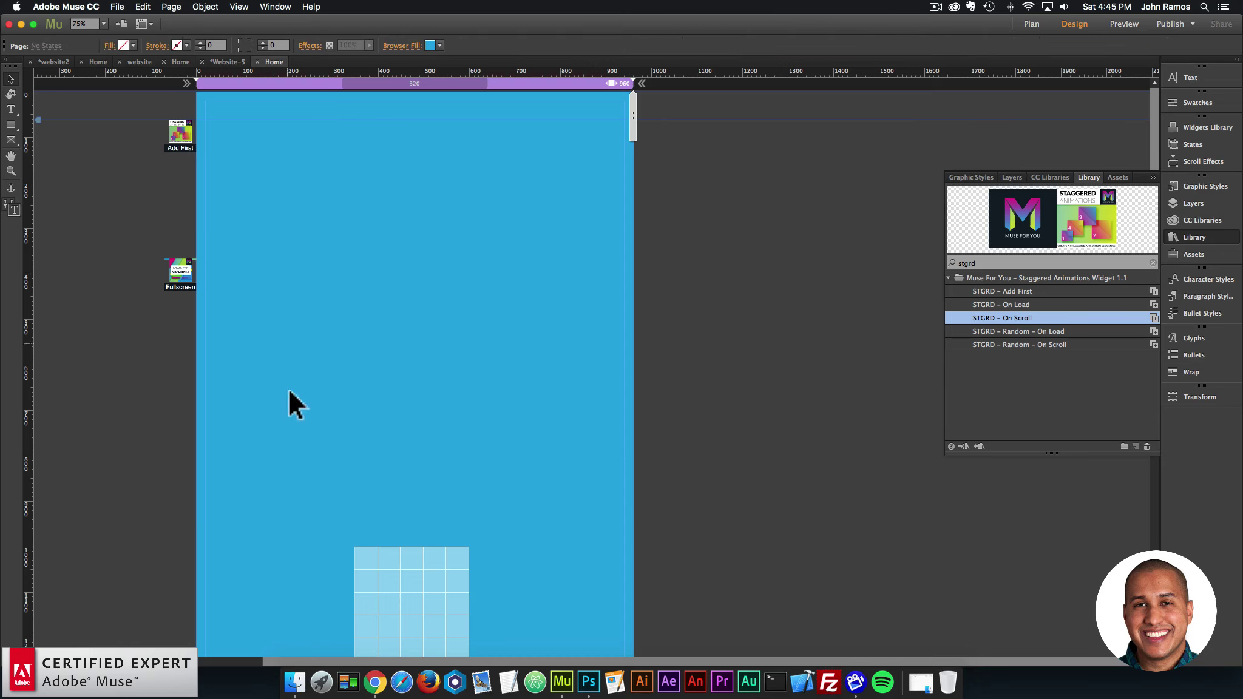
Step: Move the whole grid of squares up the page by setting its Y position to 100
drag(338, 513, 315, 429)
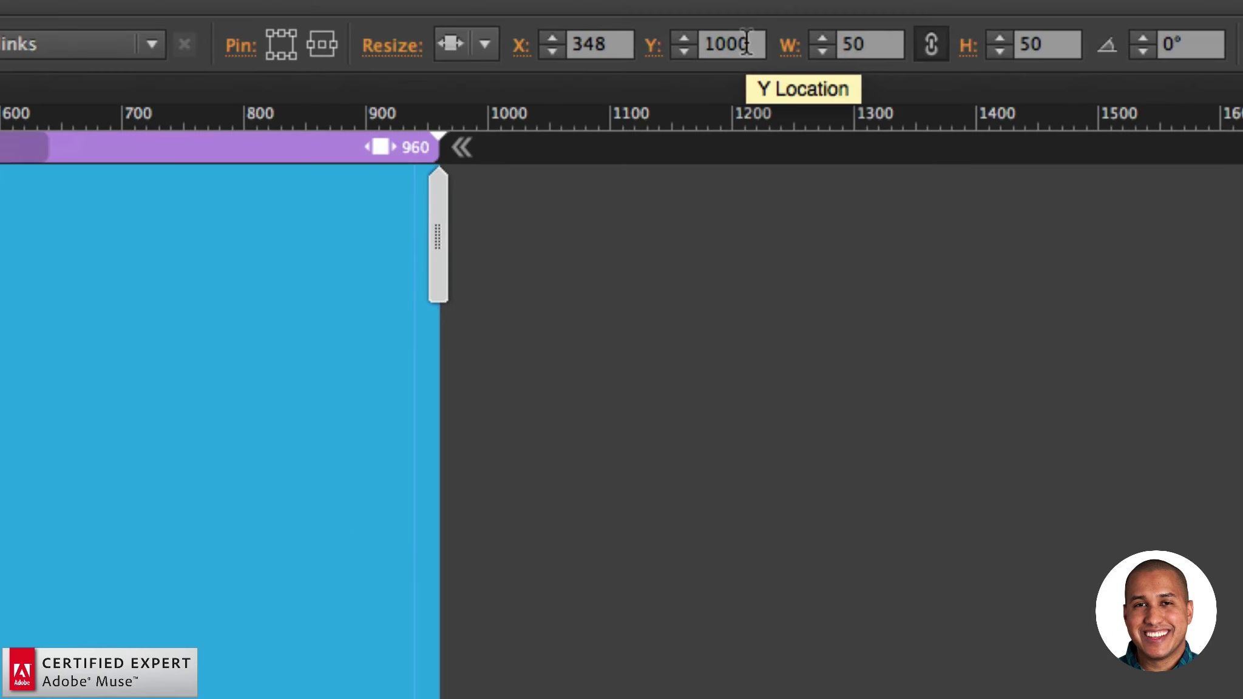
drag(745, 44, 721, 44)
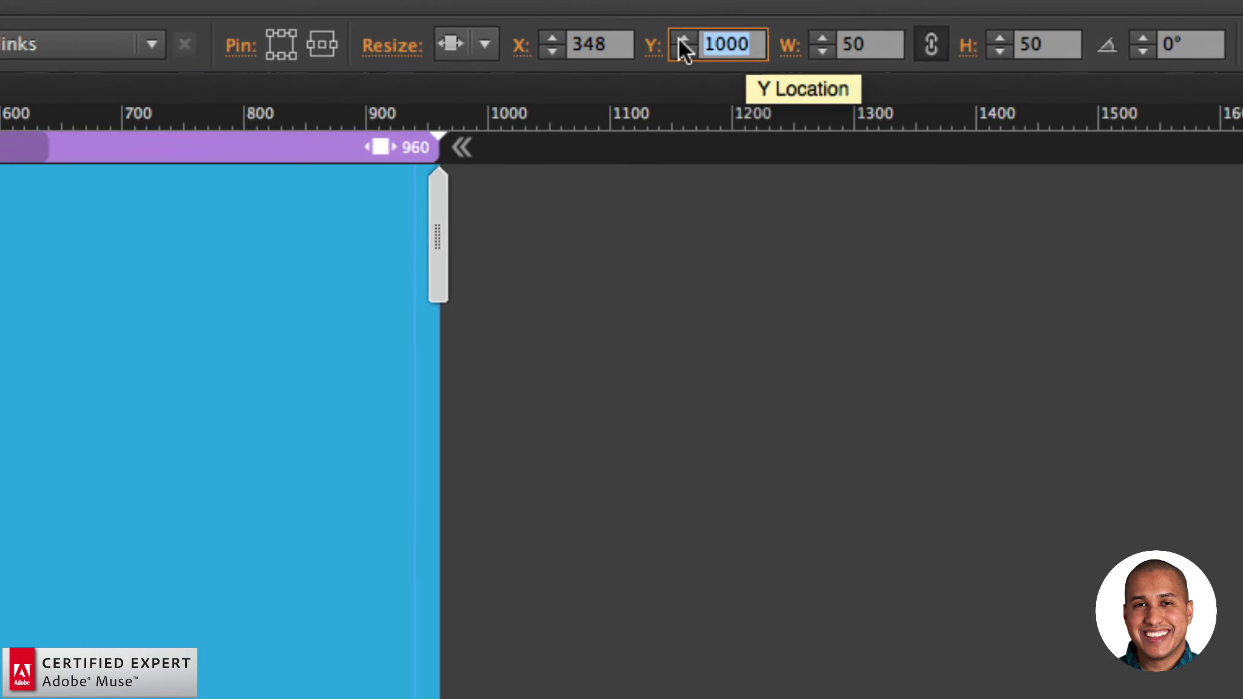
text(100)
key(Return)
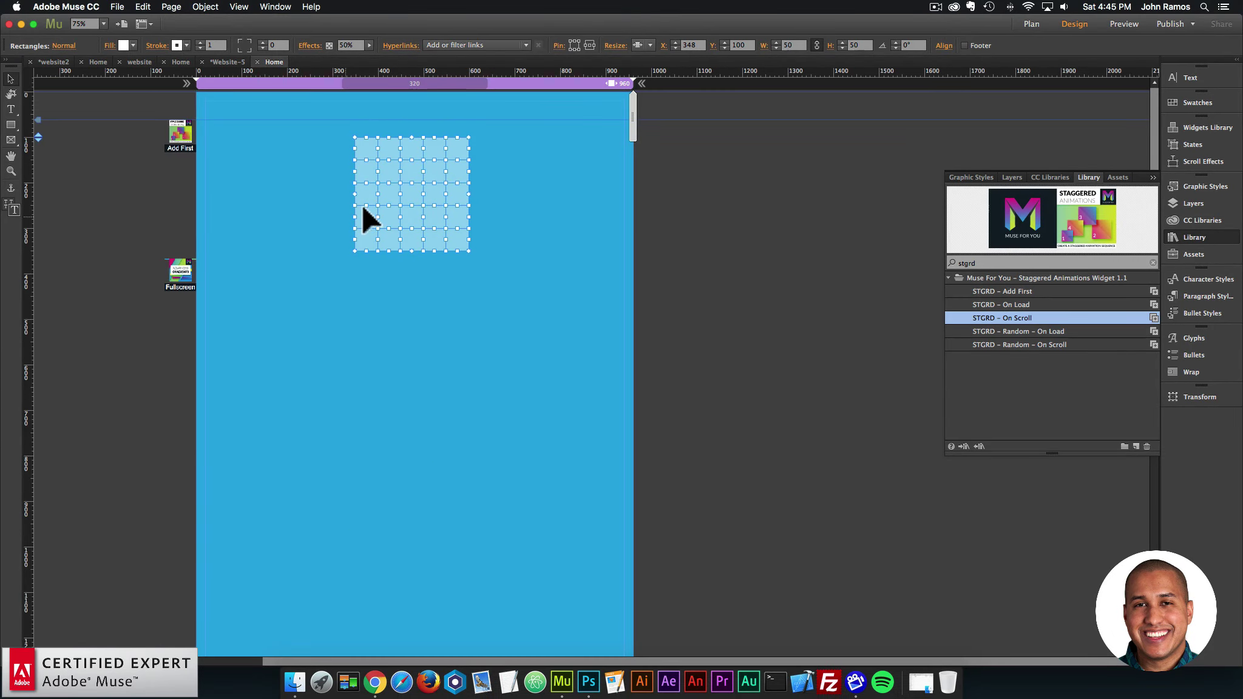
click(607, 340)
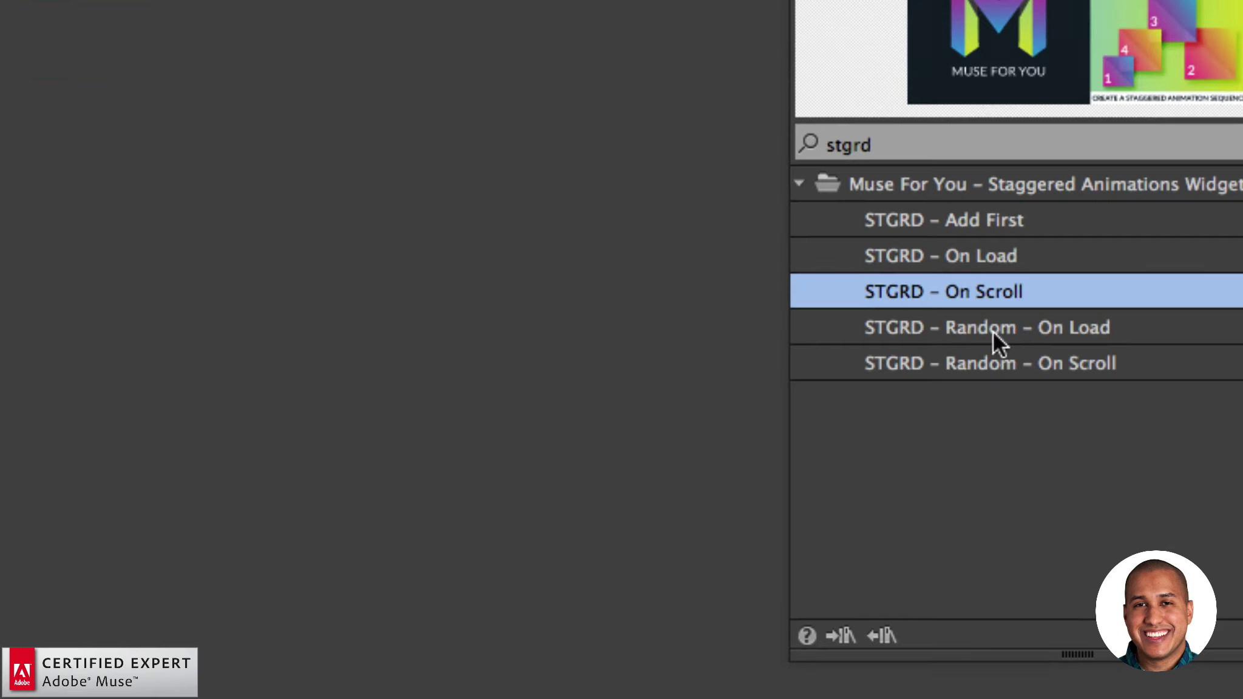
Step: Place the STGRD – Random – On Load widget beside the page, between the Add First and Fullscreen widgets
click(948, 327)
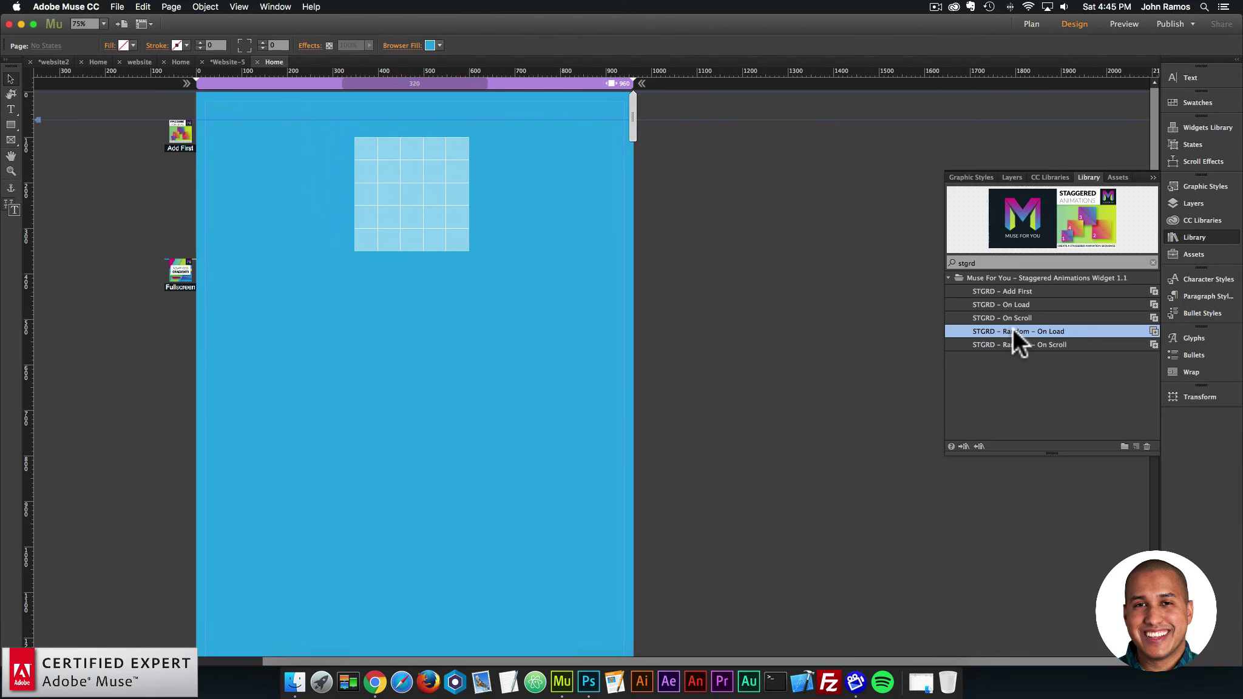
drag(1012, 328, 181, 192)
click(170, 186)
Step: Set the Random – On Load widget's Rotate Maximum Value to 360 degrees
click(207, 163)
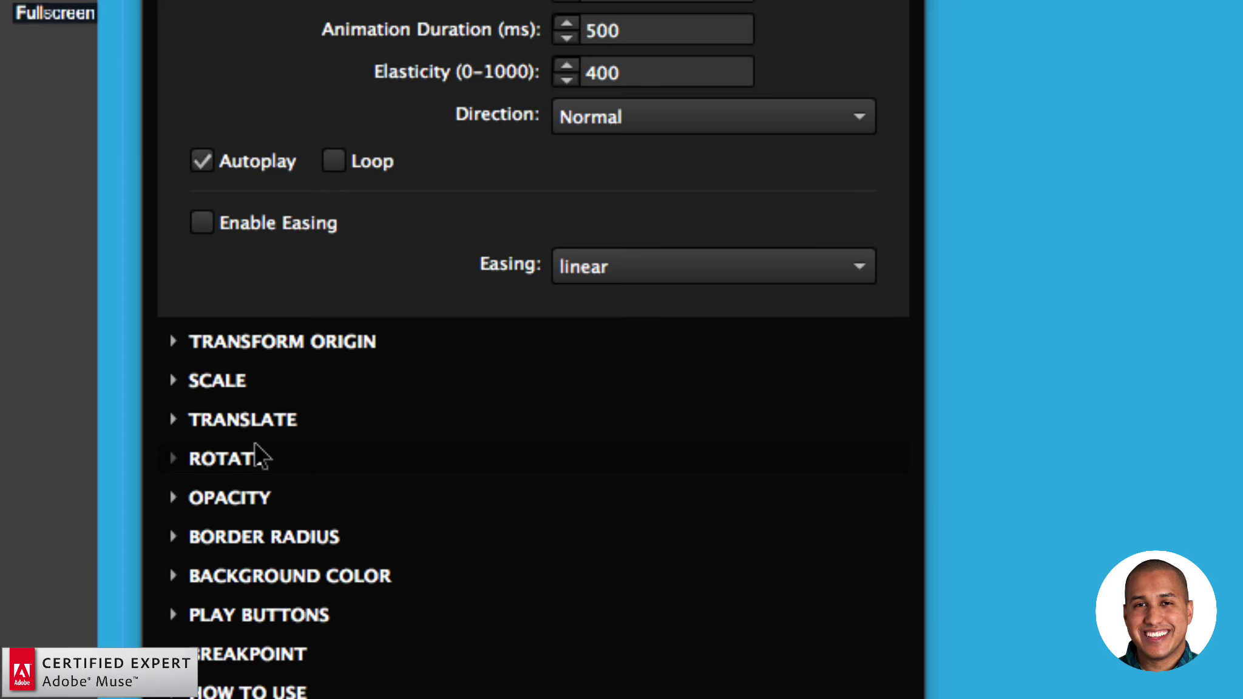
click(244, 461)
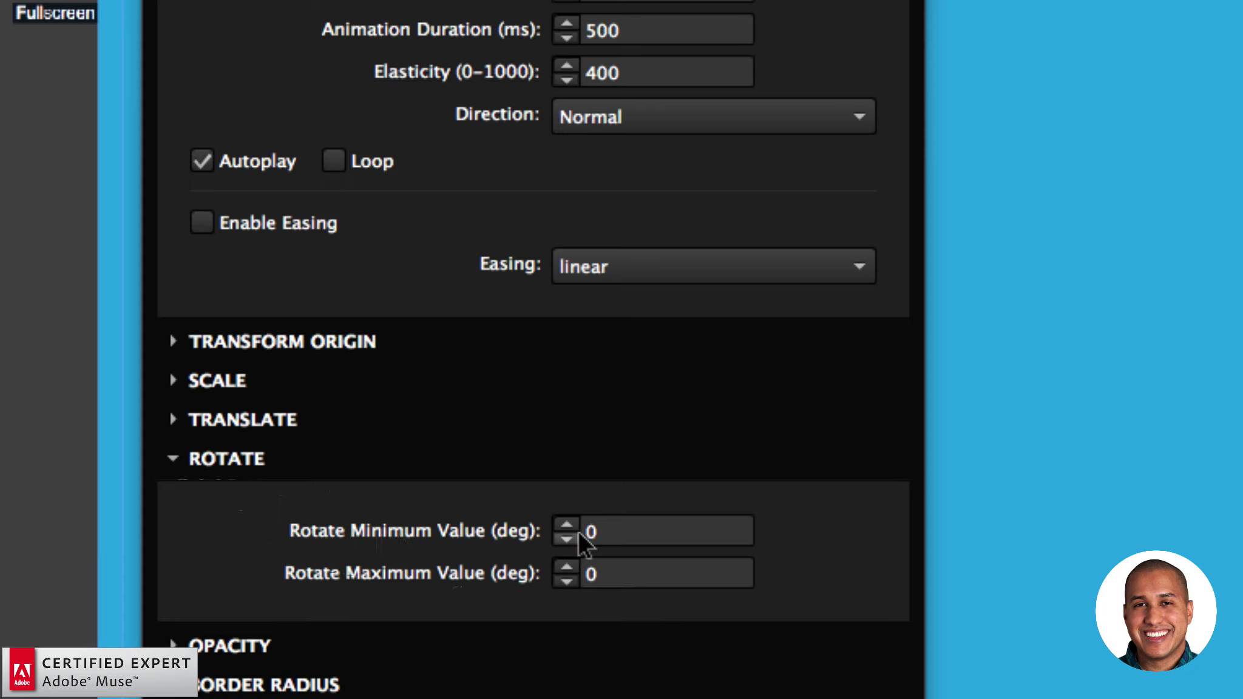
click(637, 576)
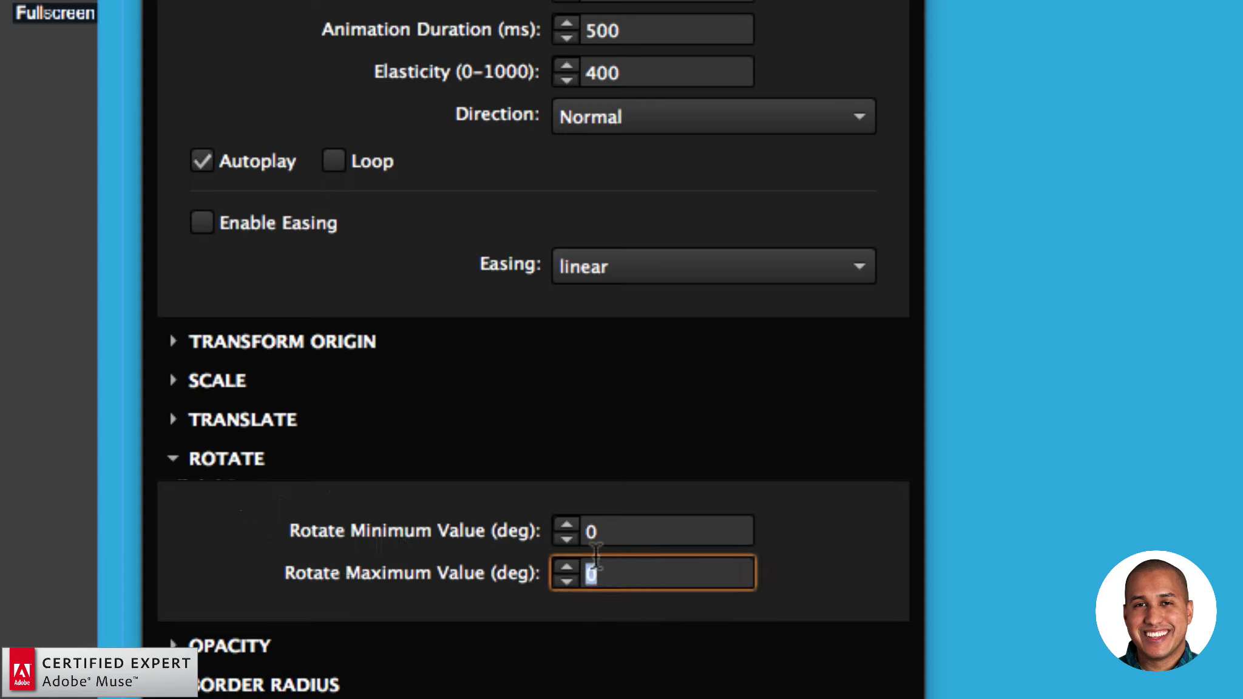
text(360)
key(Return)
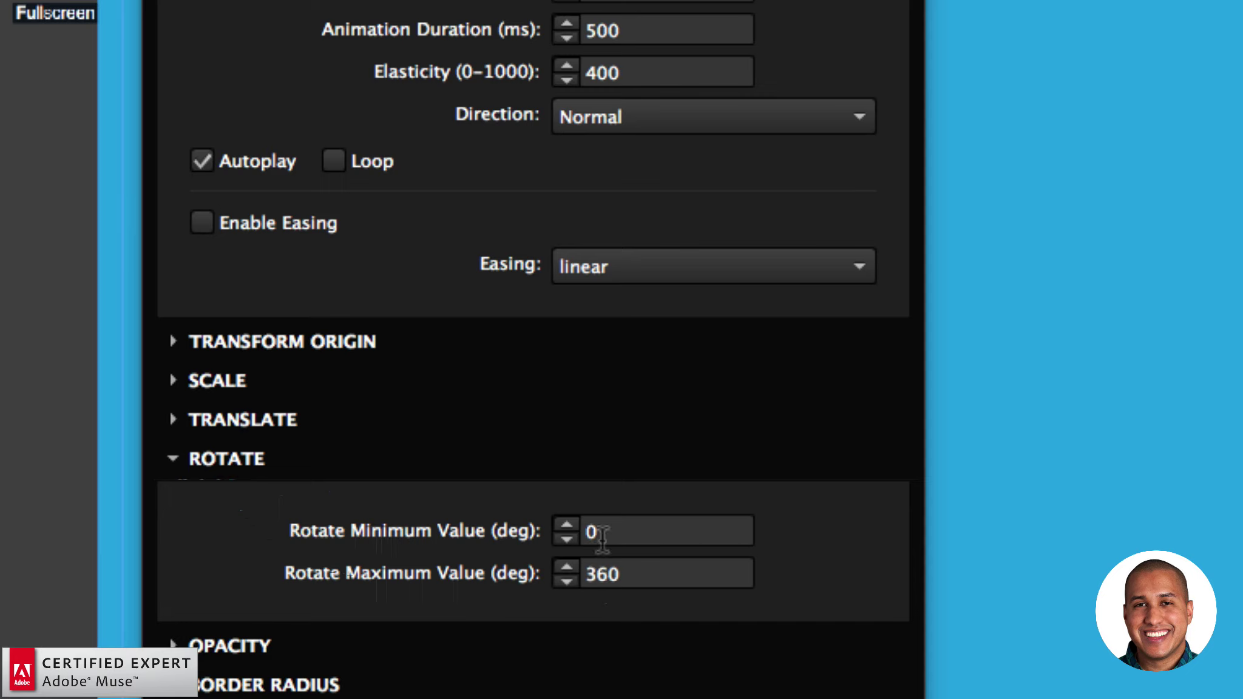
click(601, 534)
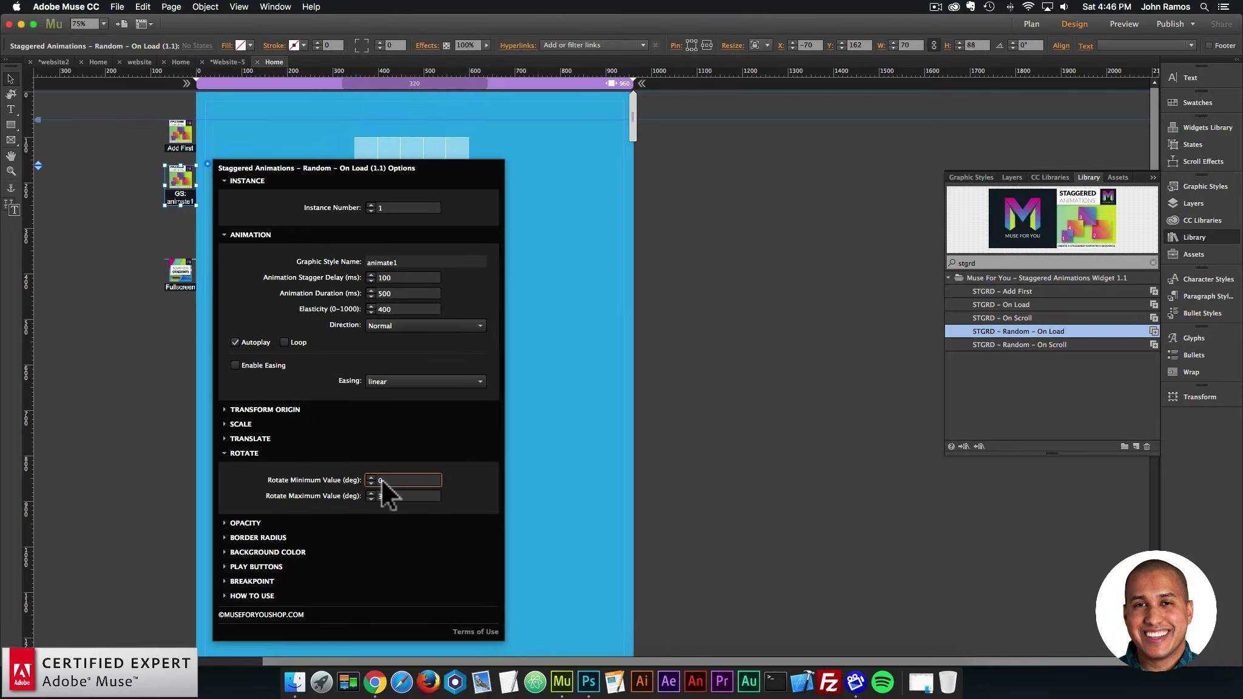
Step: Preview the page in the browser to check the squares' random rotation on load
click(134, 249)
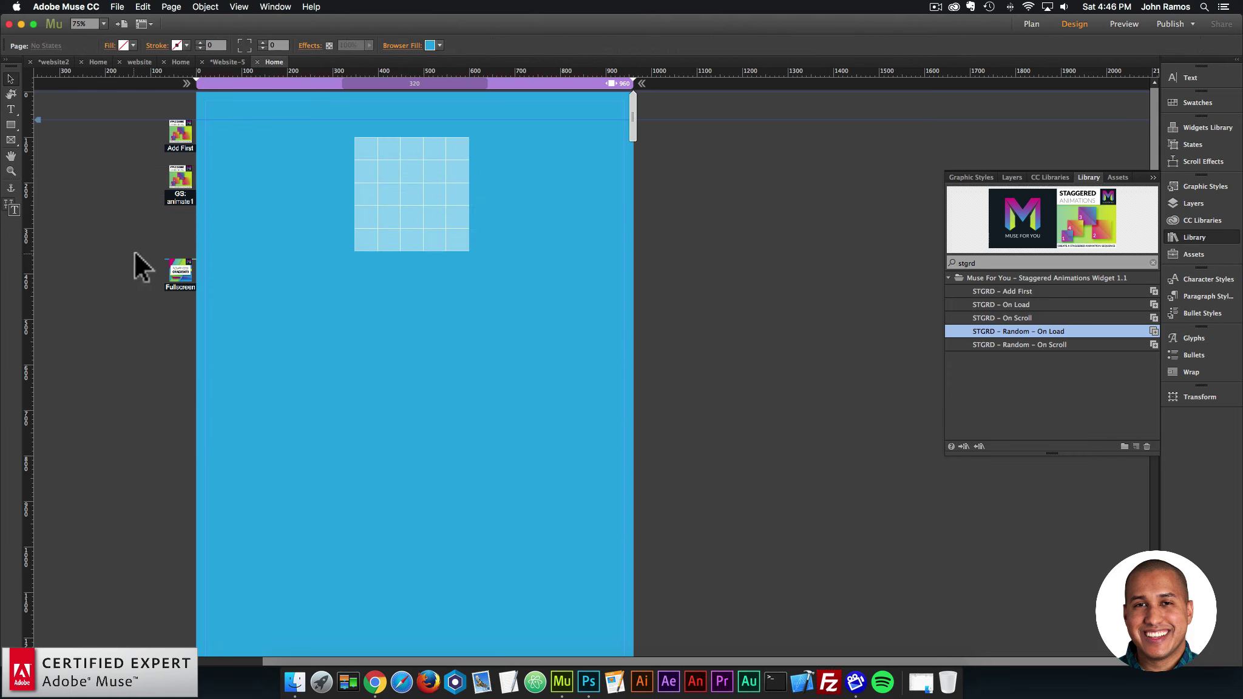
click(118, 7)
click(162, 200)
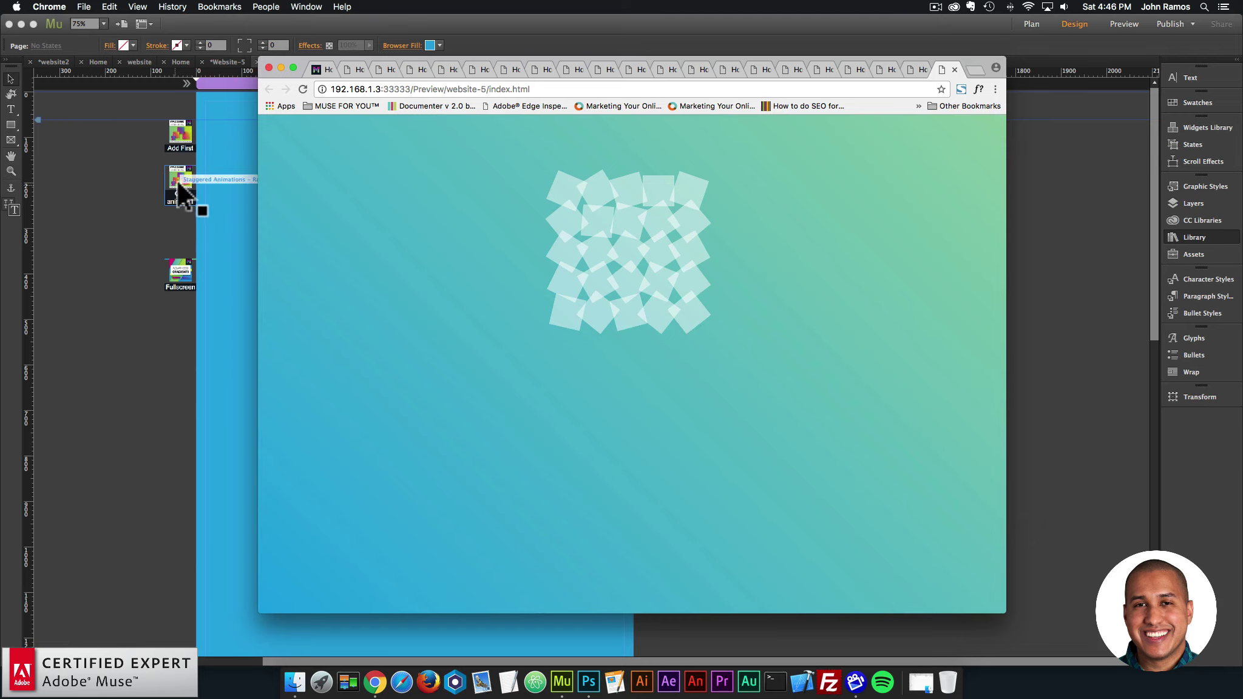
Step: Enable Loop on the Random – On Load widget and set its Elasticity to 600
click(178, 181)
click(206, 161)
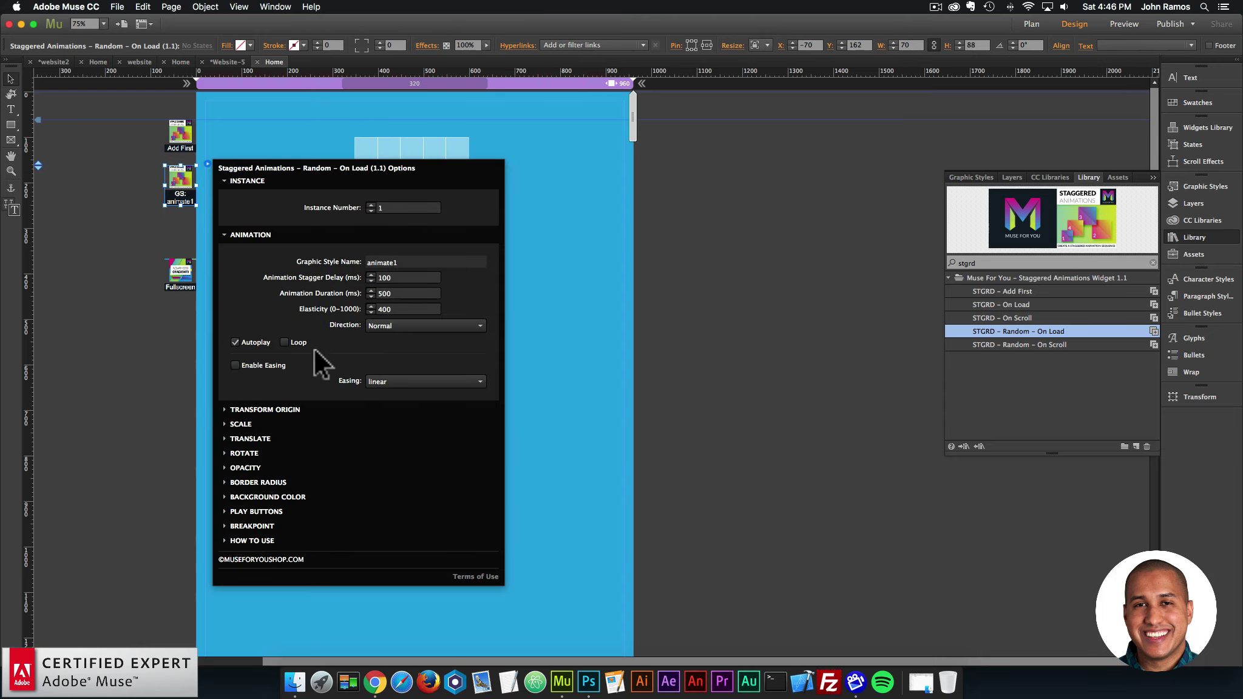
click(283, 343)
double_click(397, 309)
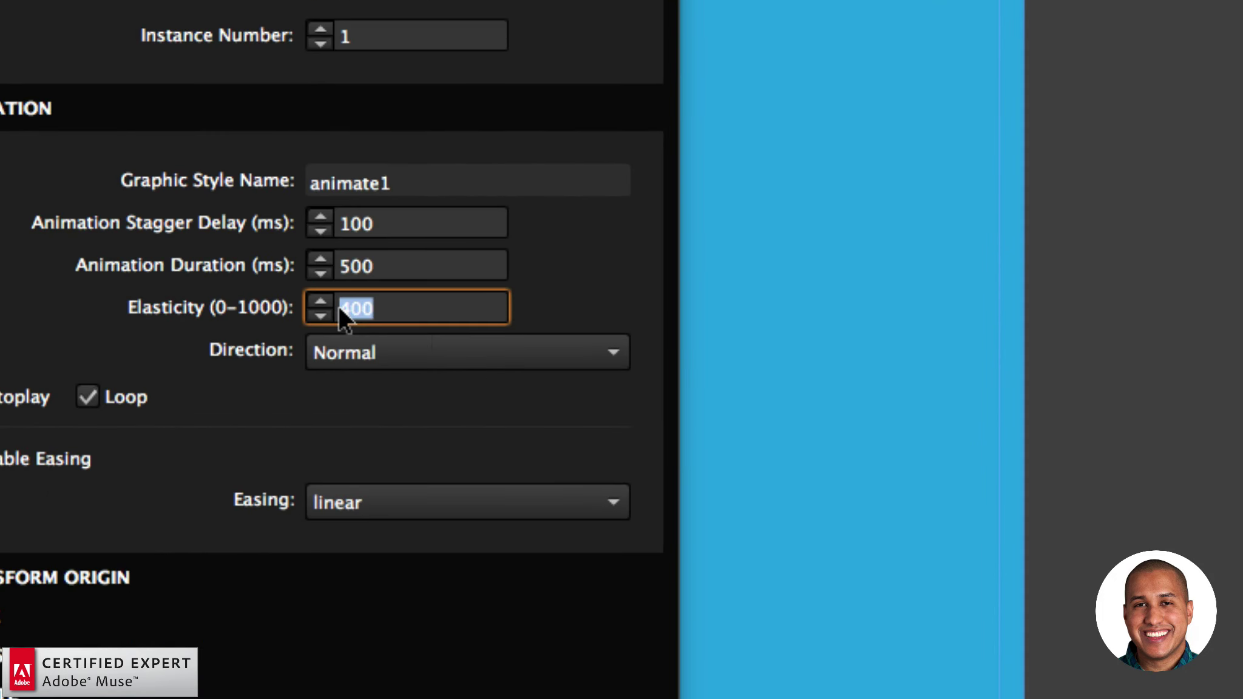
text(600)
key(Return)
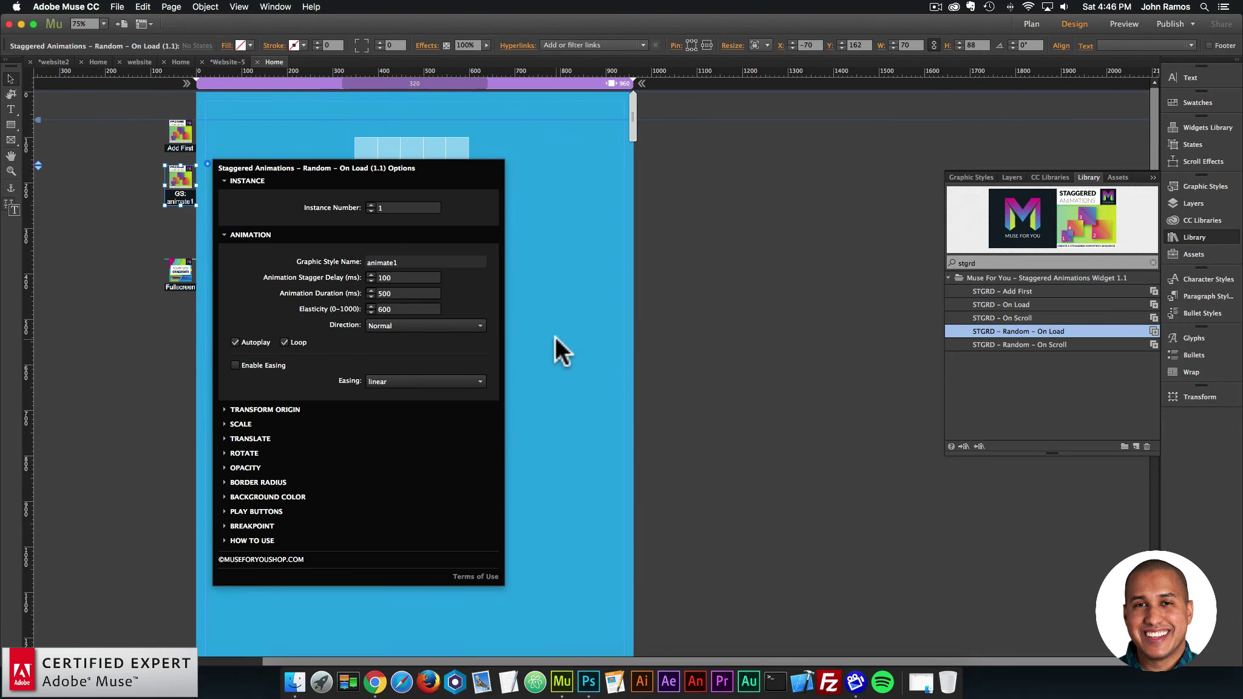
Step: Preview the page in the browser to check the looping random rotation with the new elasticity
click(554, 337)
click(119, 7)
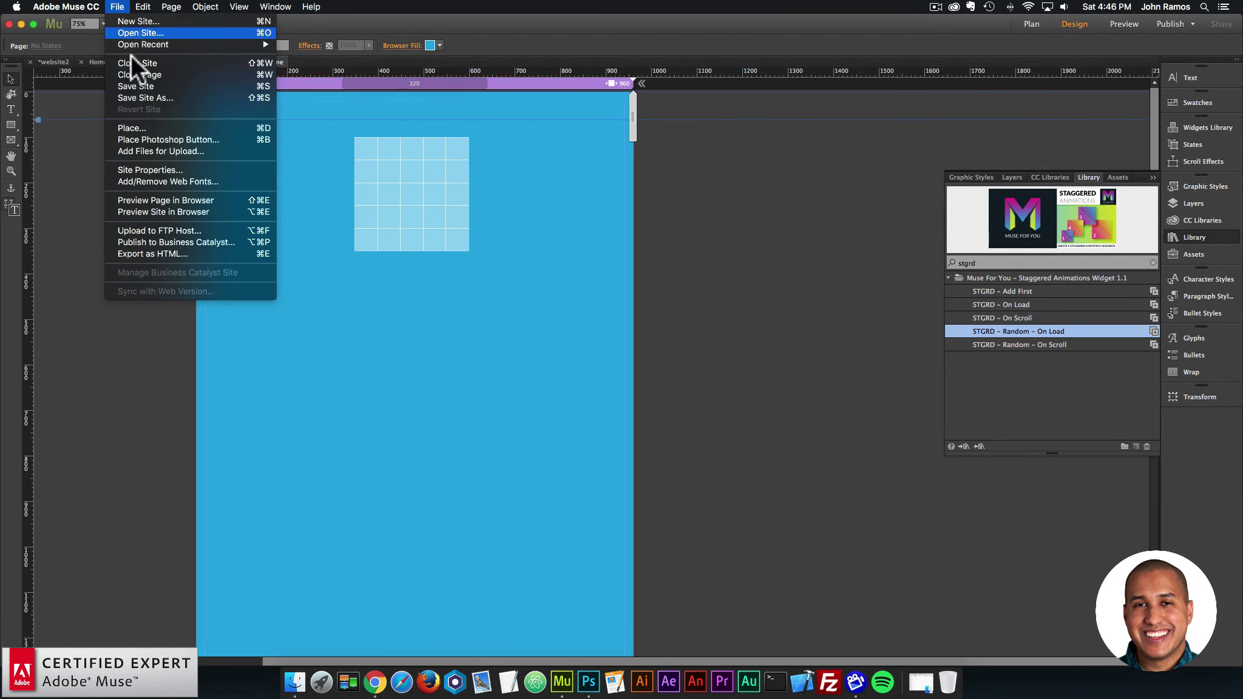
click(156, 196)
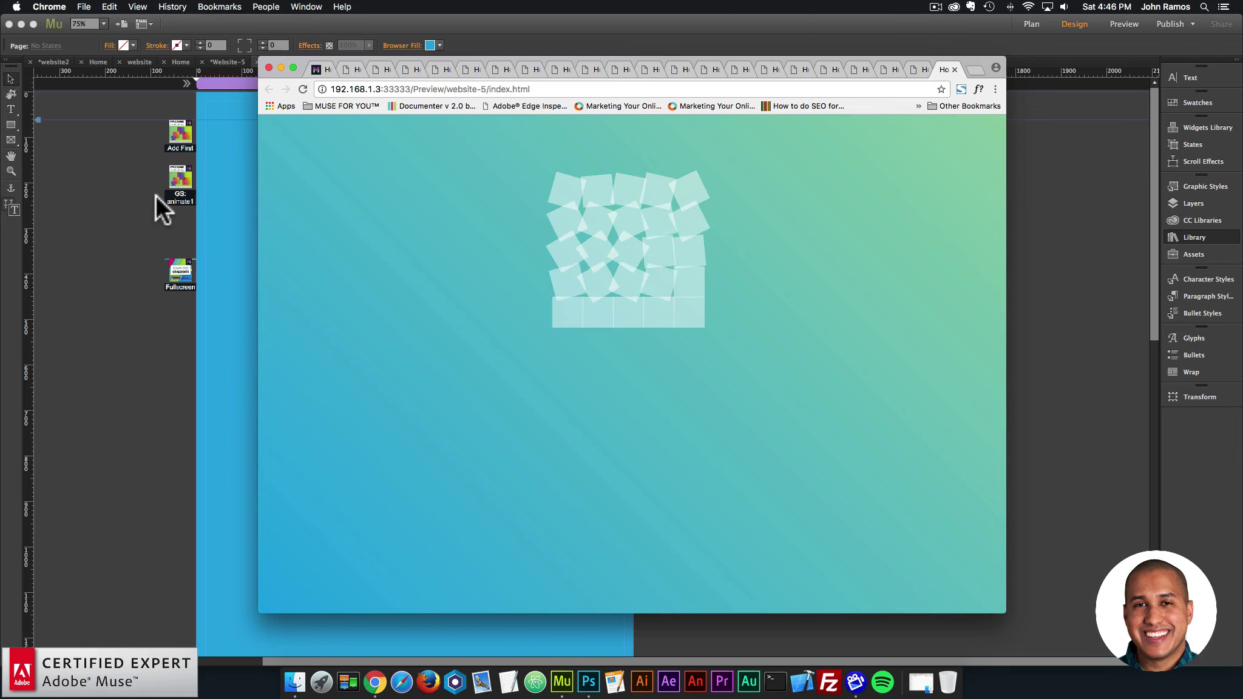
Step: Back in Adobe Muse, set the Random – On Load widget's animation Direction to Alternate
click(127, 241)
click(179, 182)
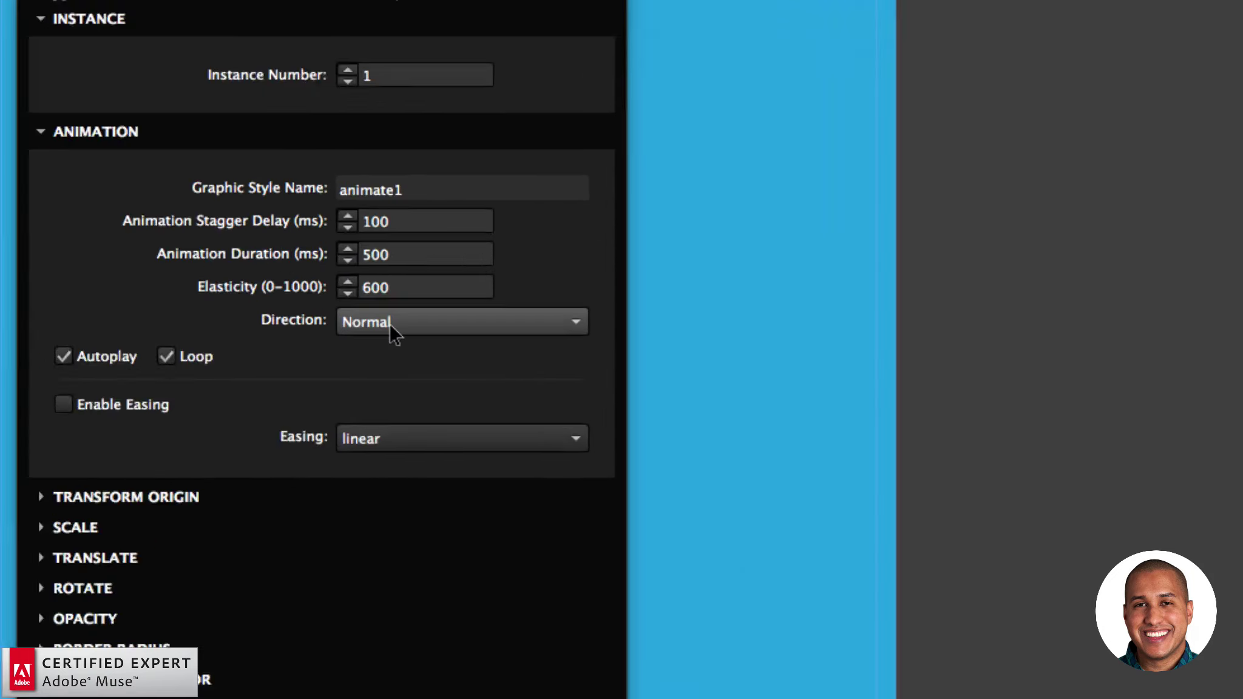
click(392, 325)
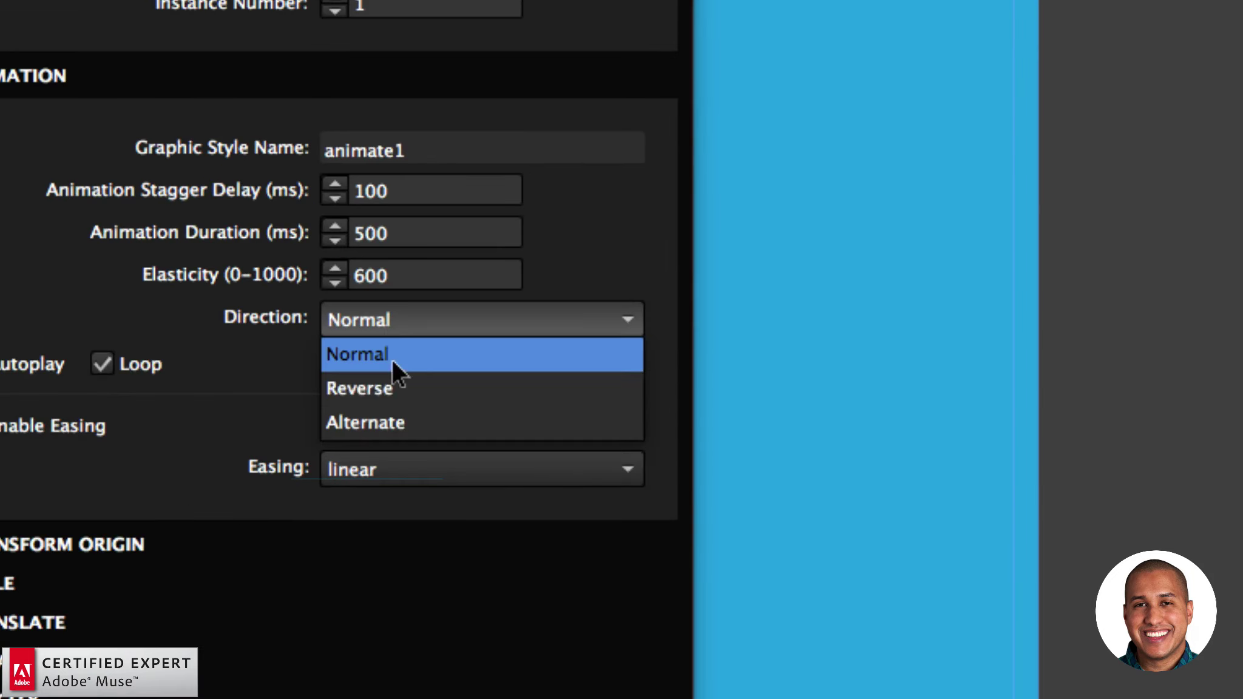
click(393, 428)
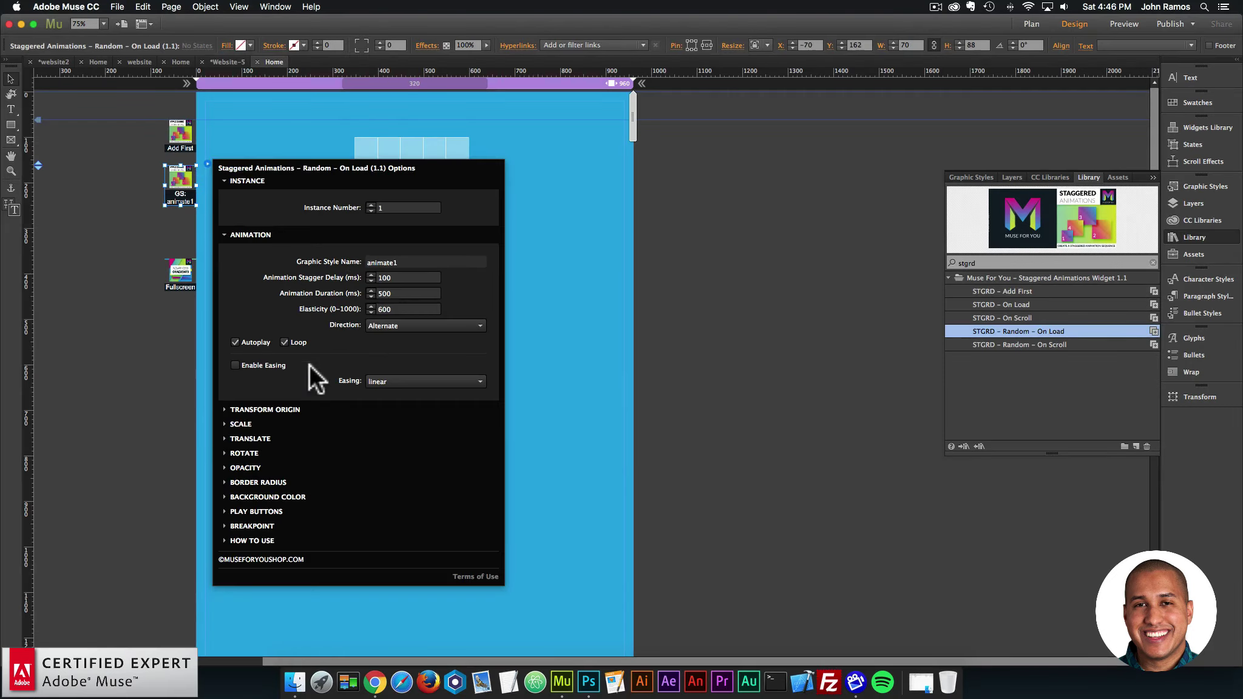
Step: Open the Opacity settings of the Random – On Load widget
click(207, 164)
click(207, 163)
click(267, 468)
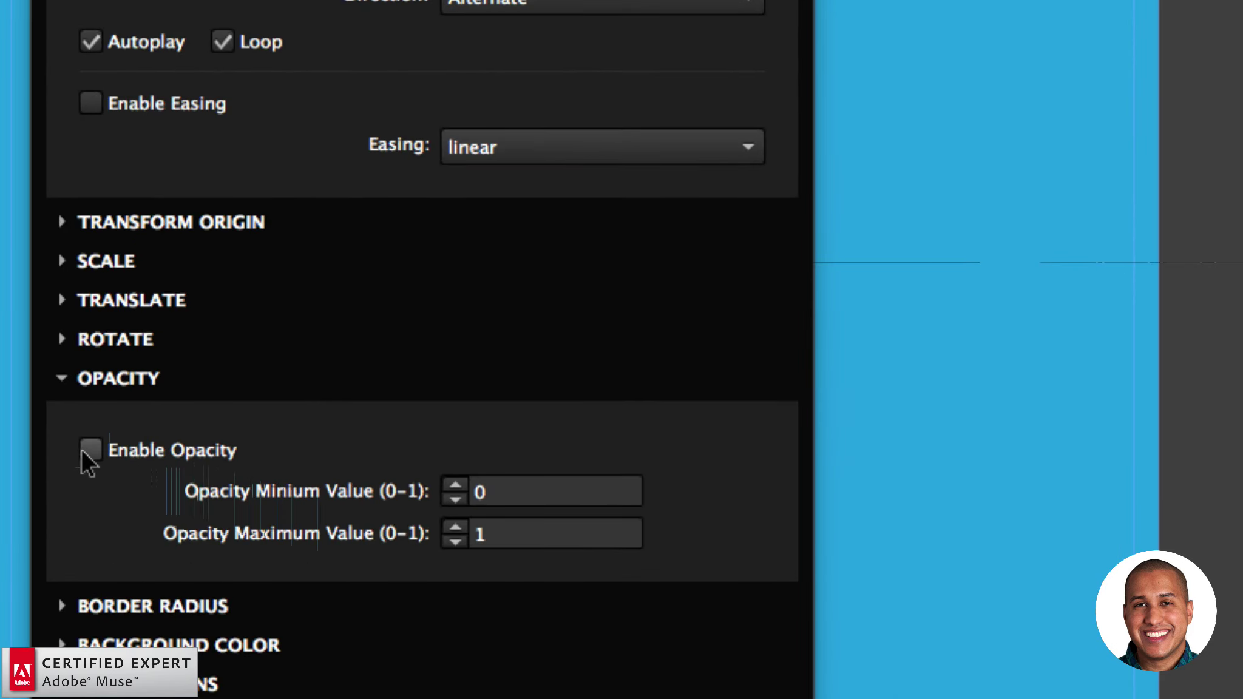
Step: Enable the opacity animation in the Random On Load widget and preview the page in the browser
click(89, 450)
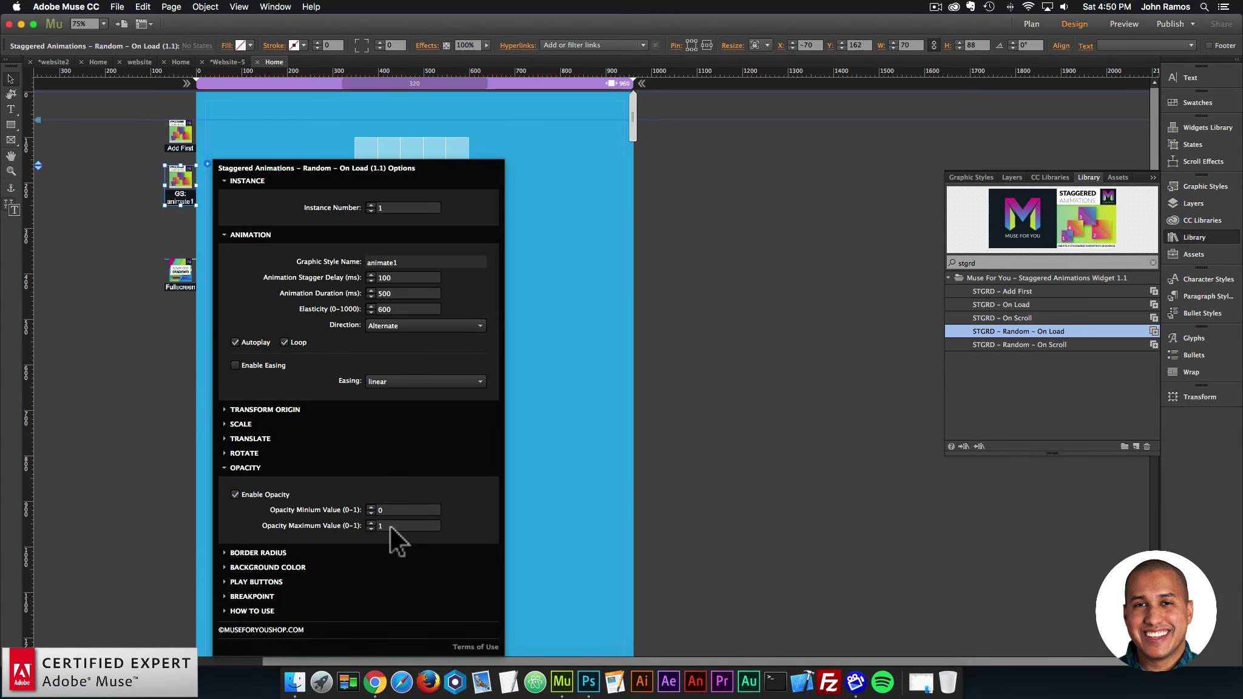
click(137, 98)
click(117, 6)
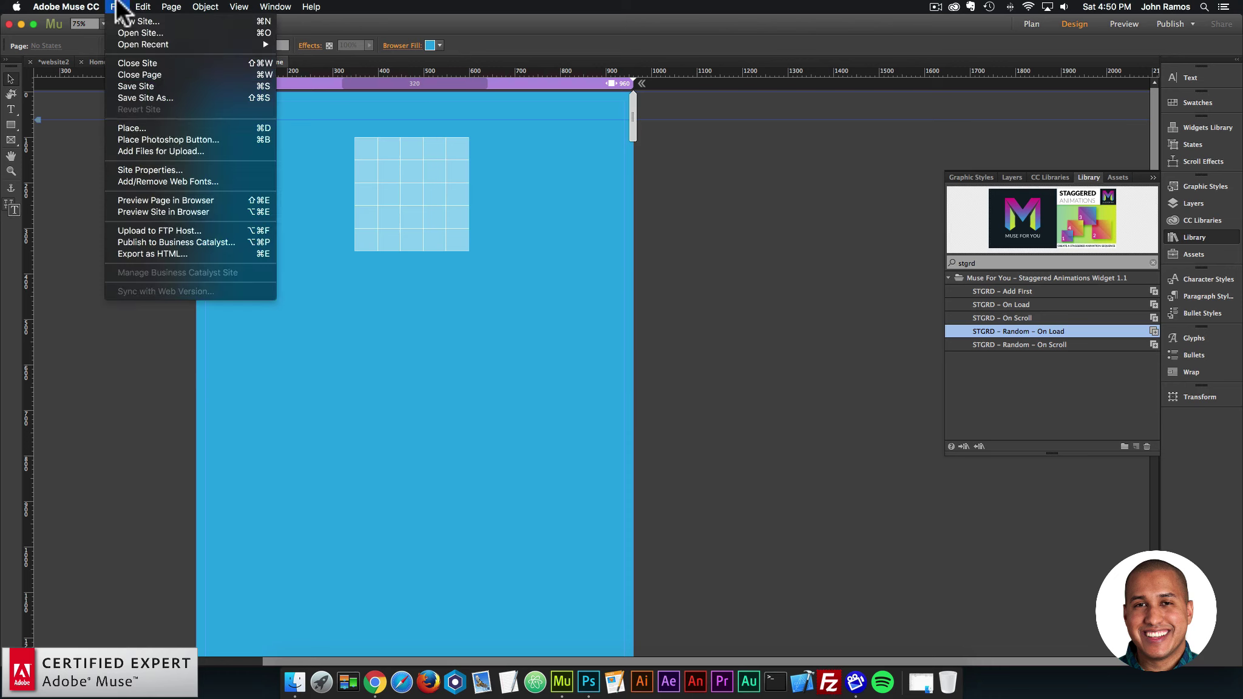
click(165, 200)
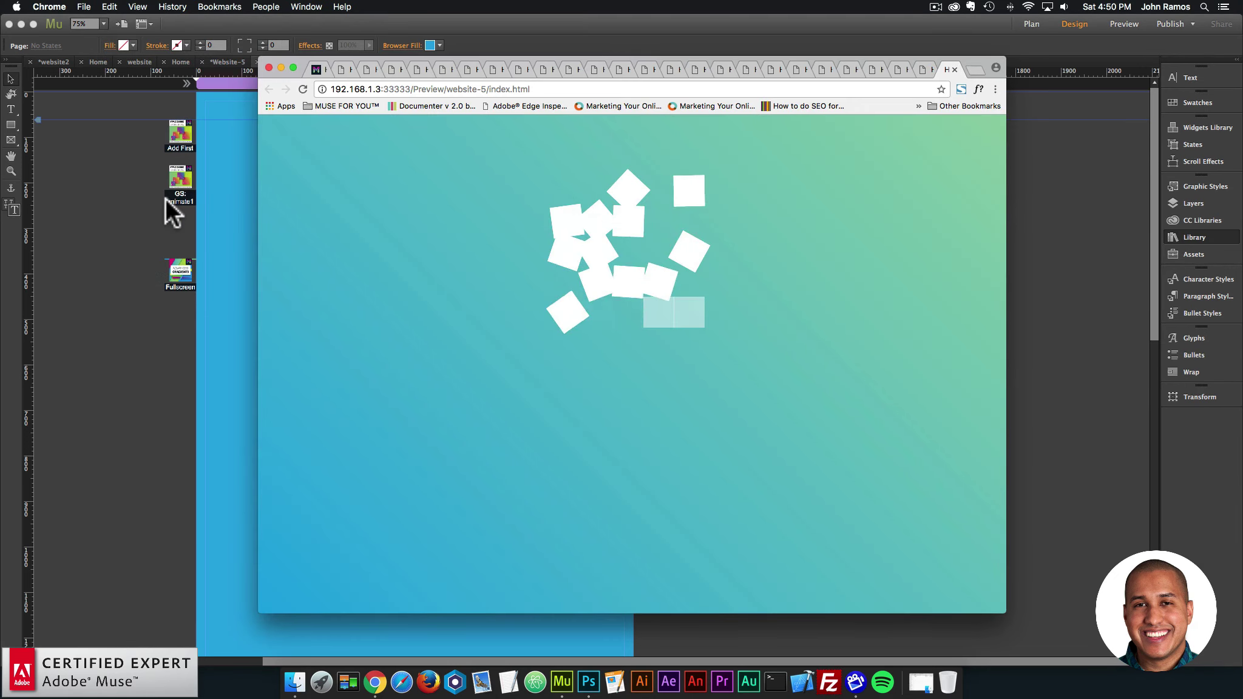
Step: Reopen the animate1 widget's options from the preview and turn off its opacity animation
click(172, 188)
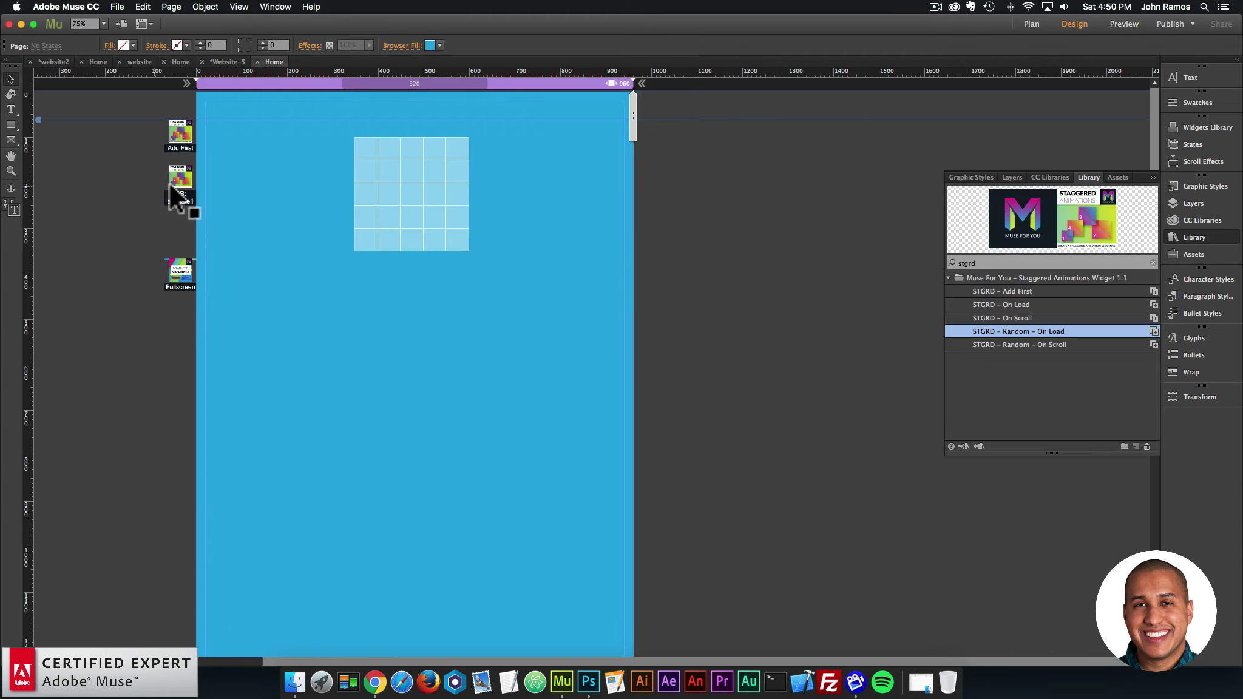
click(208, 164)
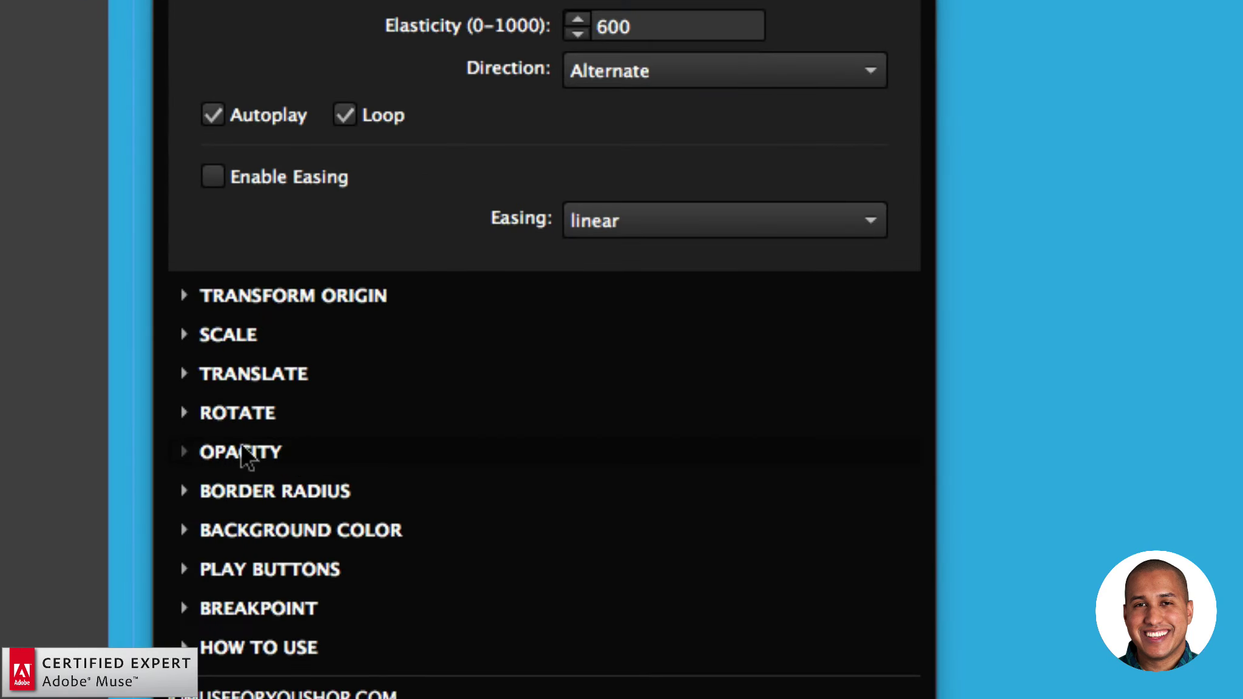
click(246, 469)
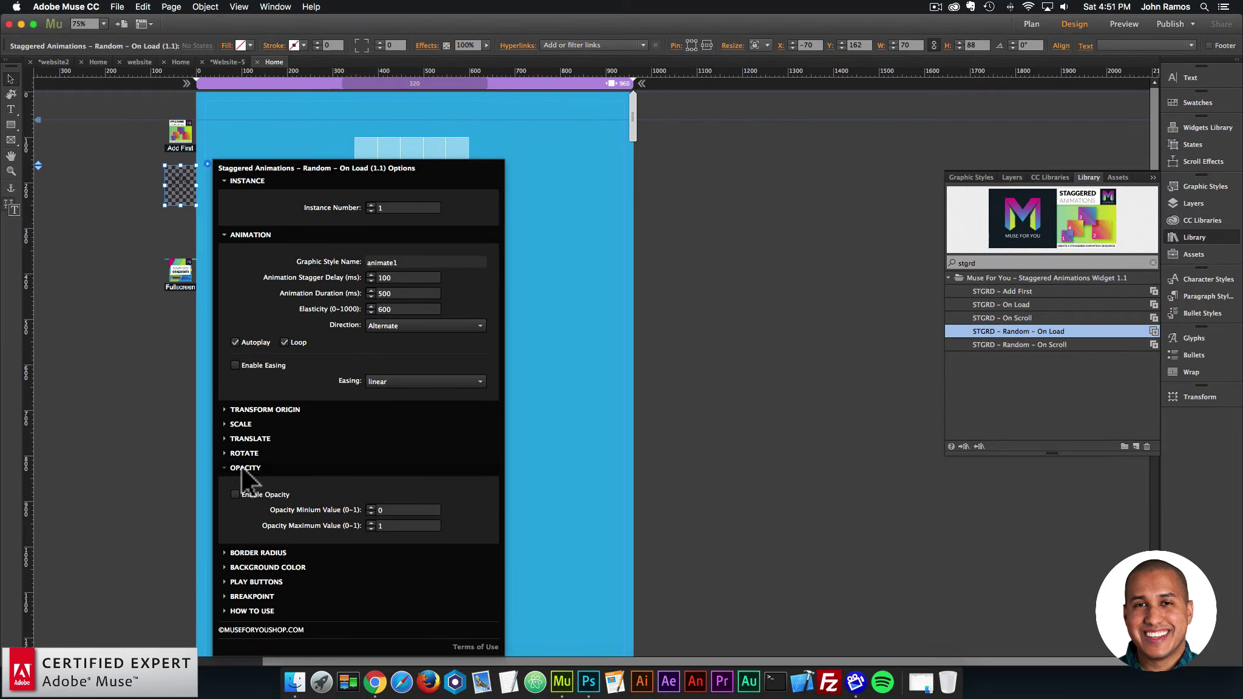
click(240, 452)
Step: Set the widget's Translate X maximum value to 300 px
click(254, 373)
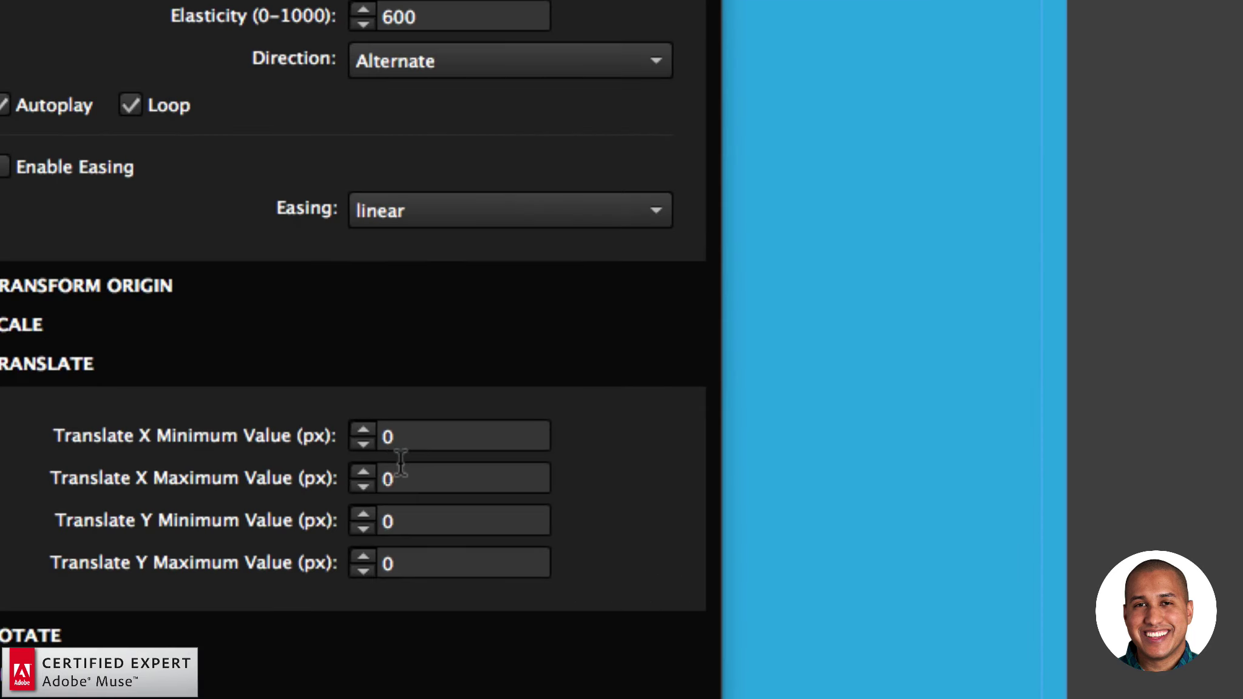
double_click(385, 476)
text(300)
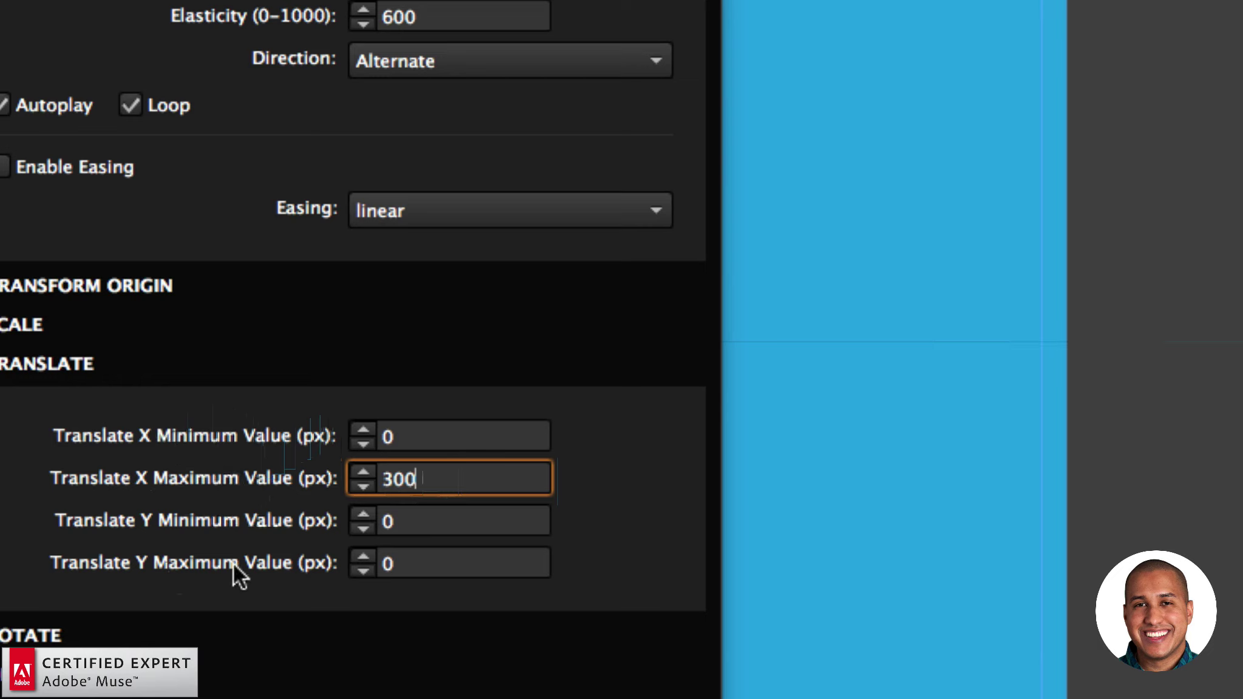
click(391, 436)
click(370, 477)
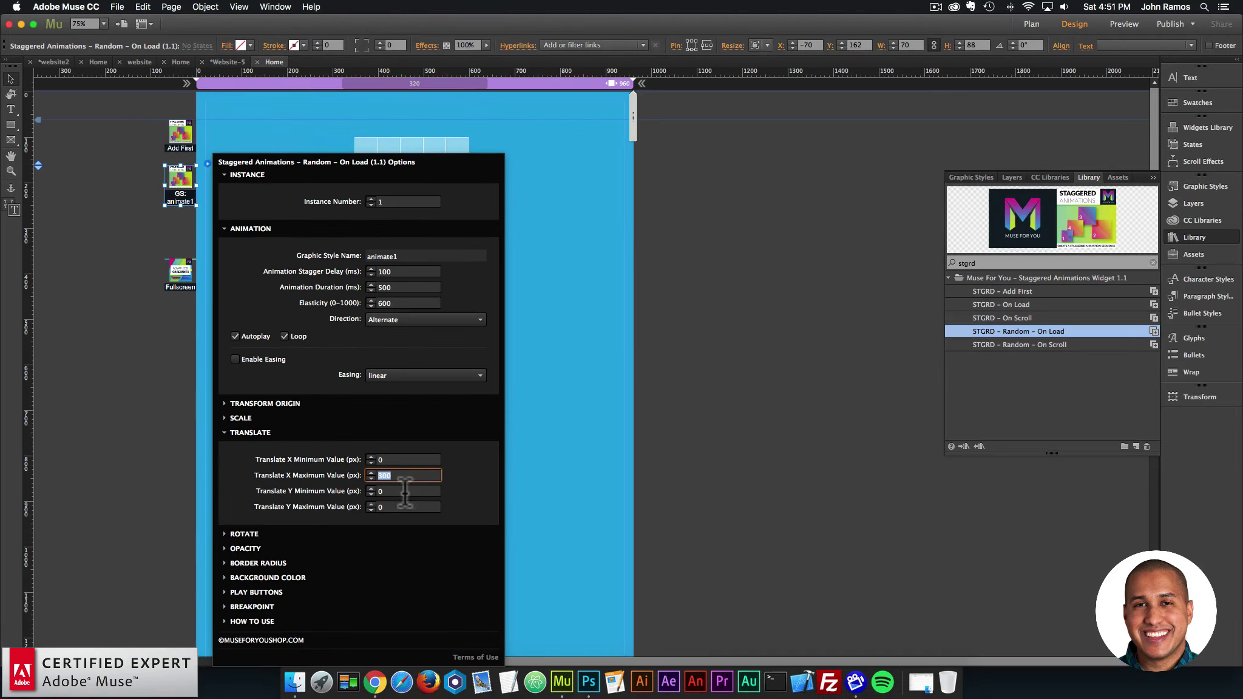
Step: Preview the page in the browser to check the horizontal translation of the squares
click(147, 130)
click(120, 6)
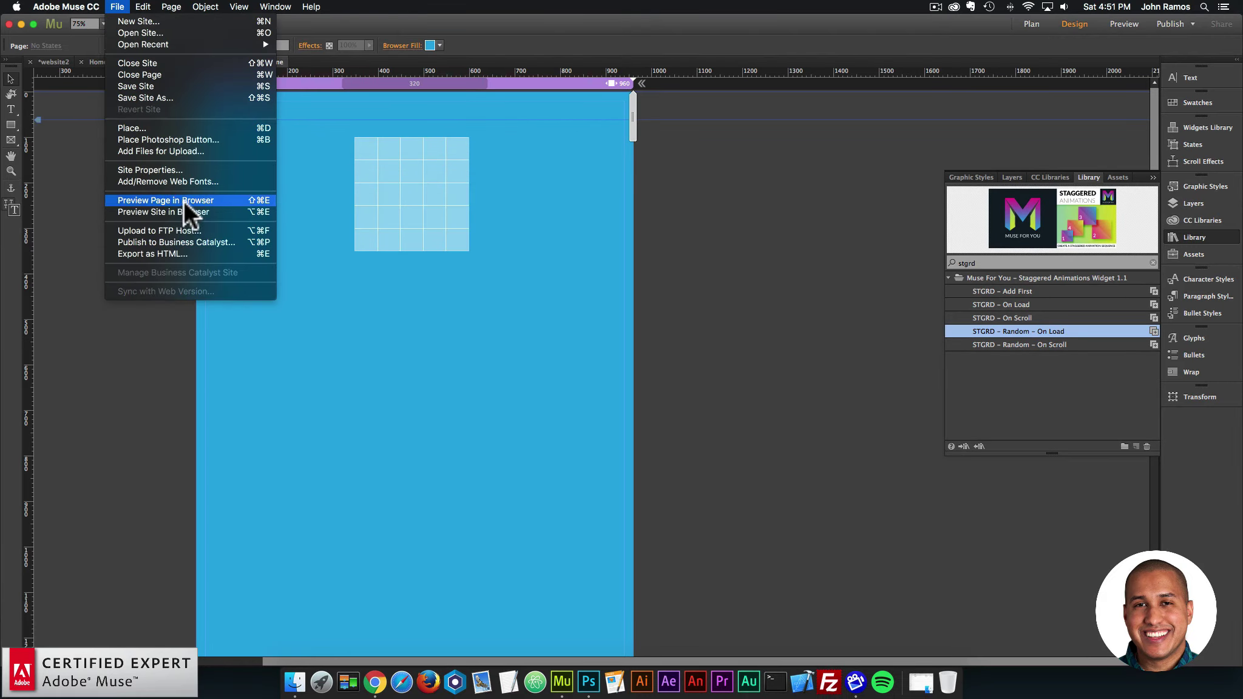
click(183, 201)
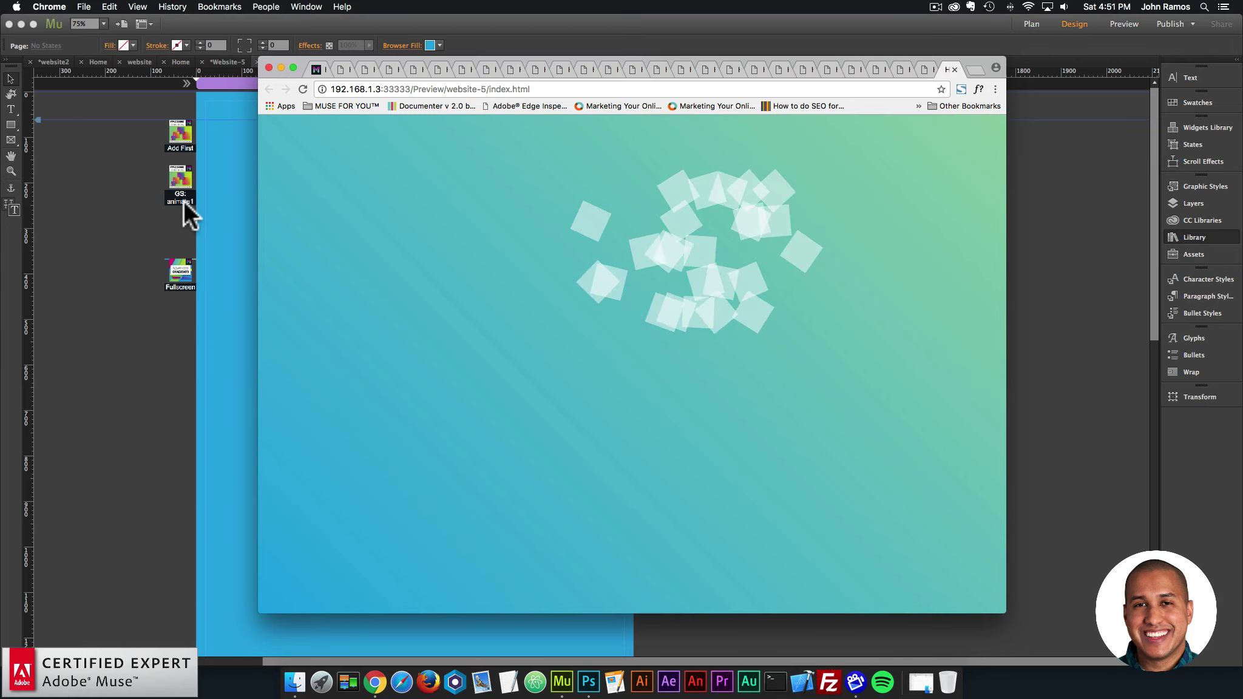
Step: Reset the Random On Load widget's Translate X maximum value to 0 px
drag(183, 201, 168, 205)
click(184, 177)
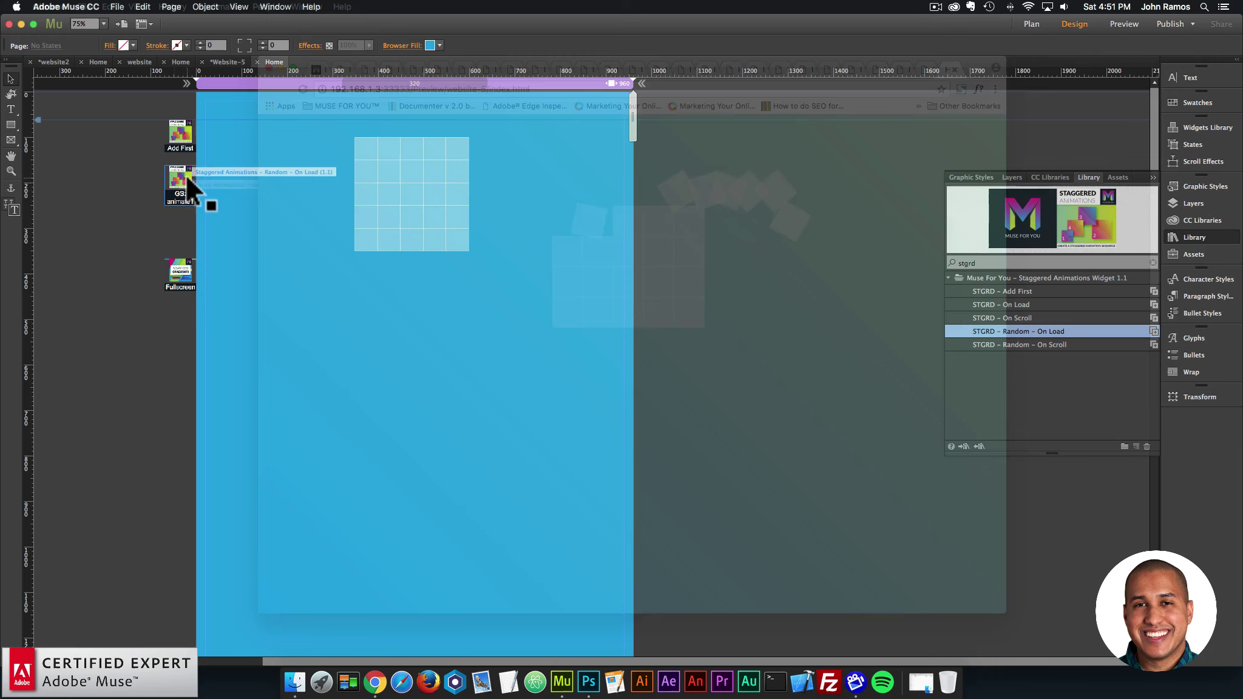
click(207, 163)
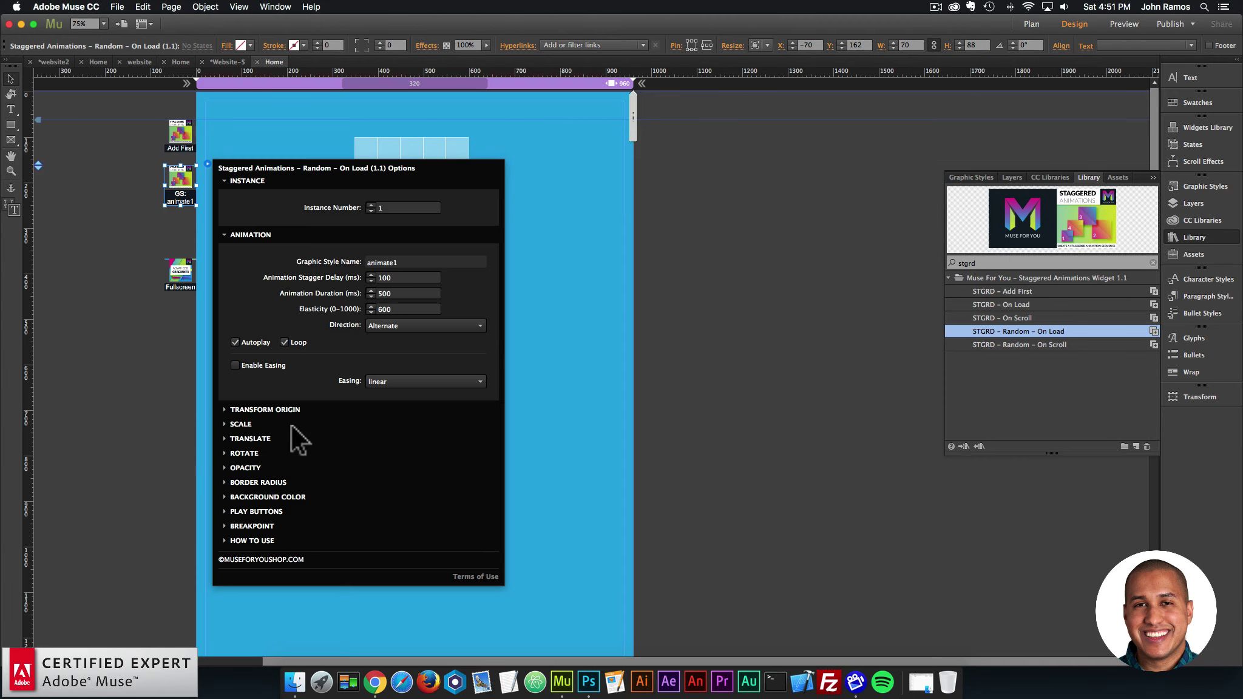
click(250, 438)
double_click(383, 475)
key(Return)
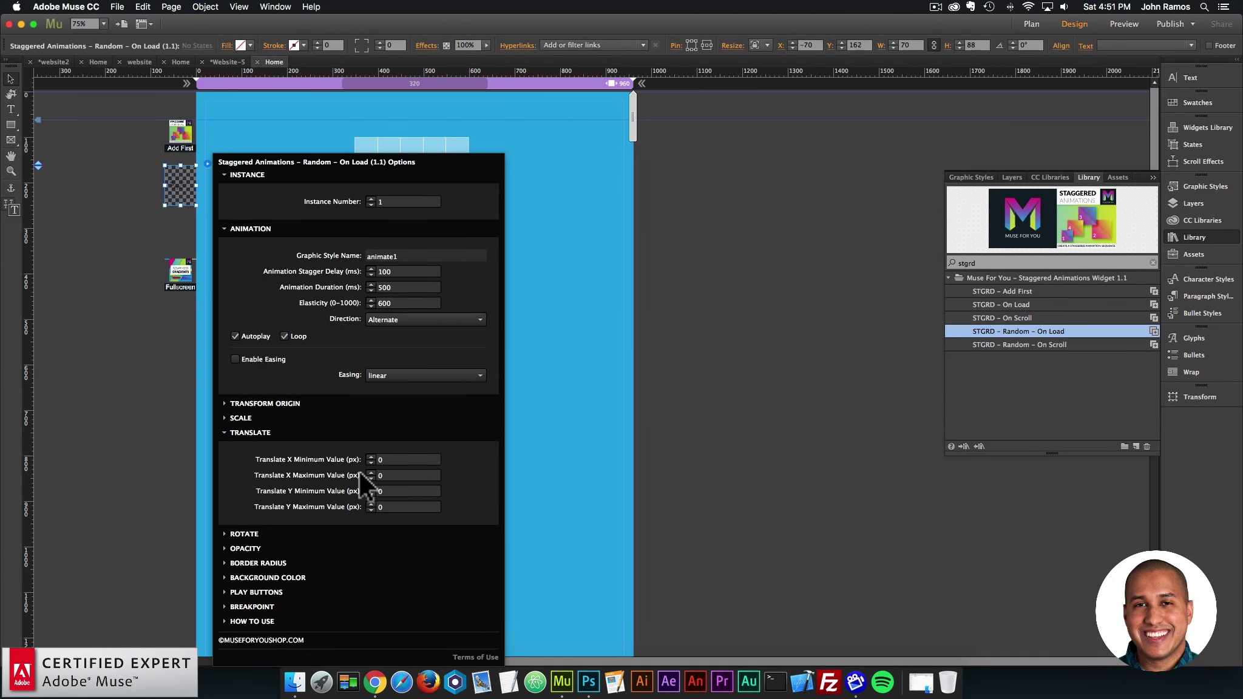
click(253, 432)
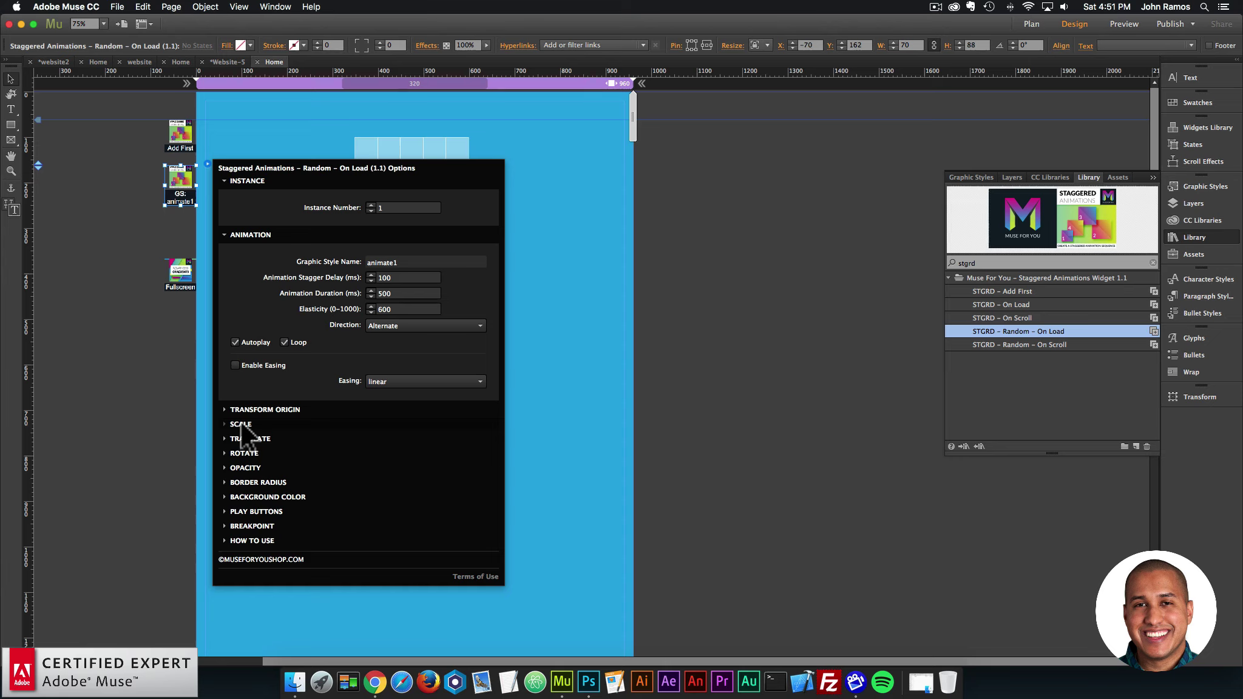
Step: Set the widget's scale minimum value to 0 and its scale maximum value to 2
click(241, 424)
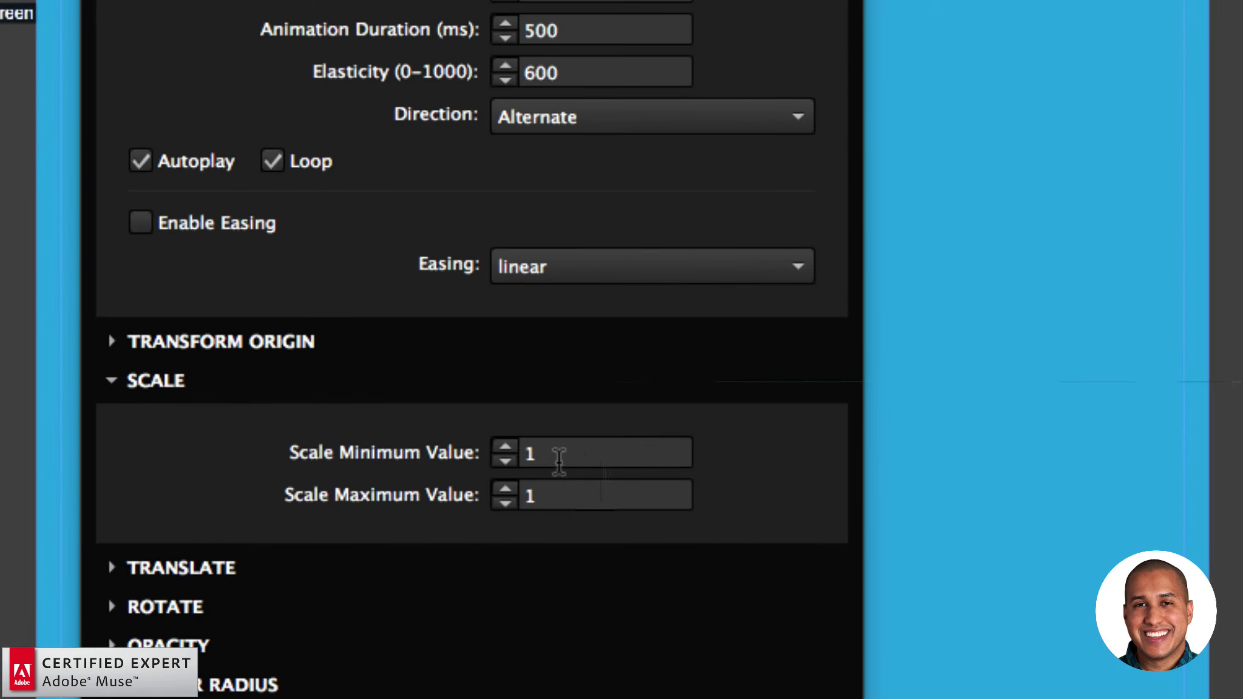
click(558, 460)
text(0)
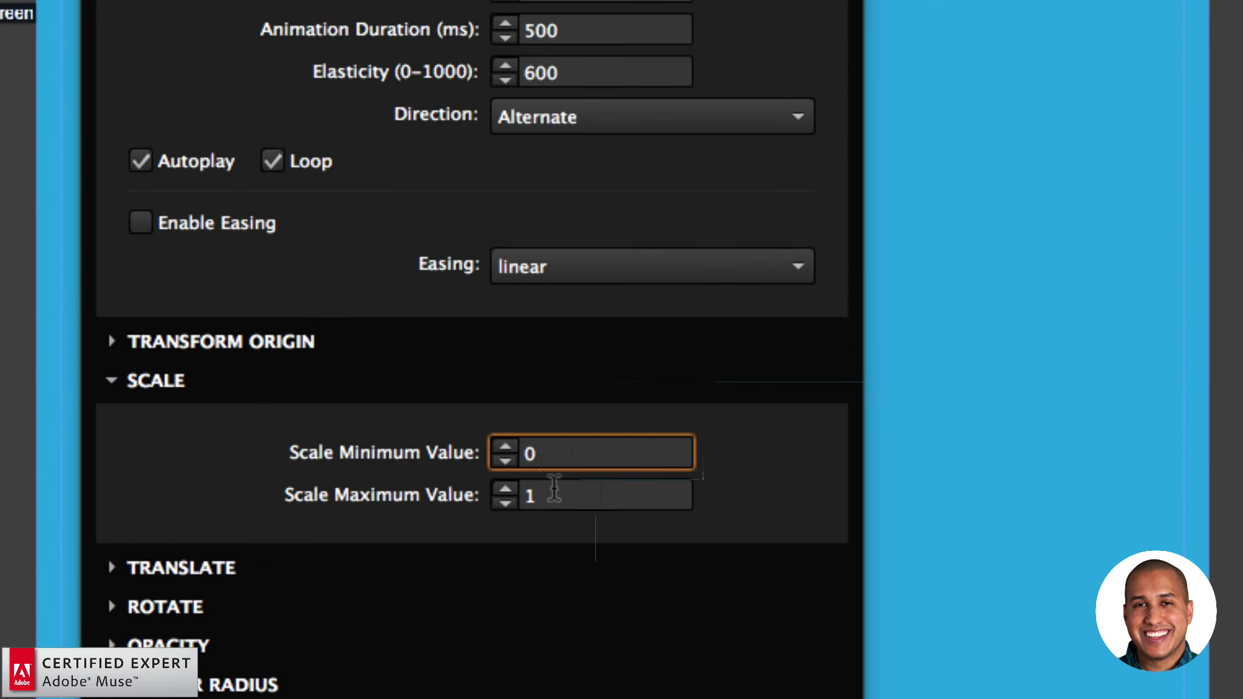
click(554, 492)
text(2)
key(Return)
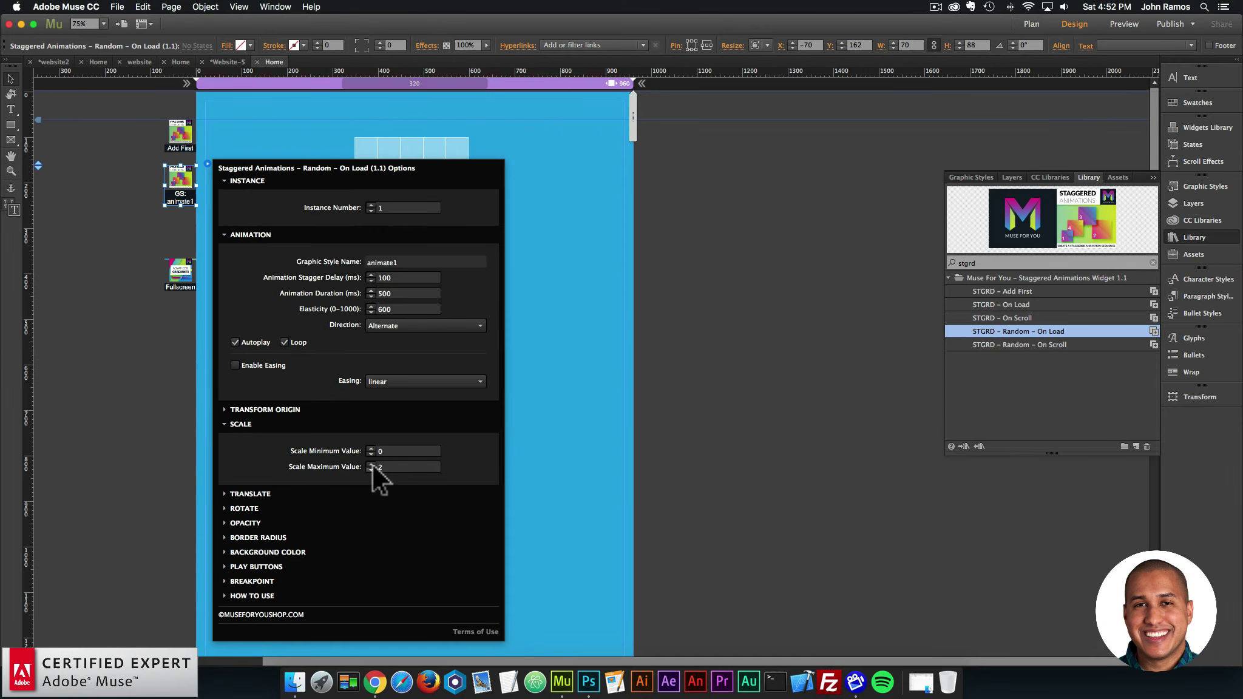
Step: Preview the page in the browser to check the random scaling of the squares
click(131, 355)
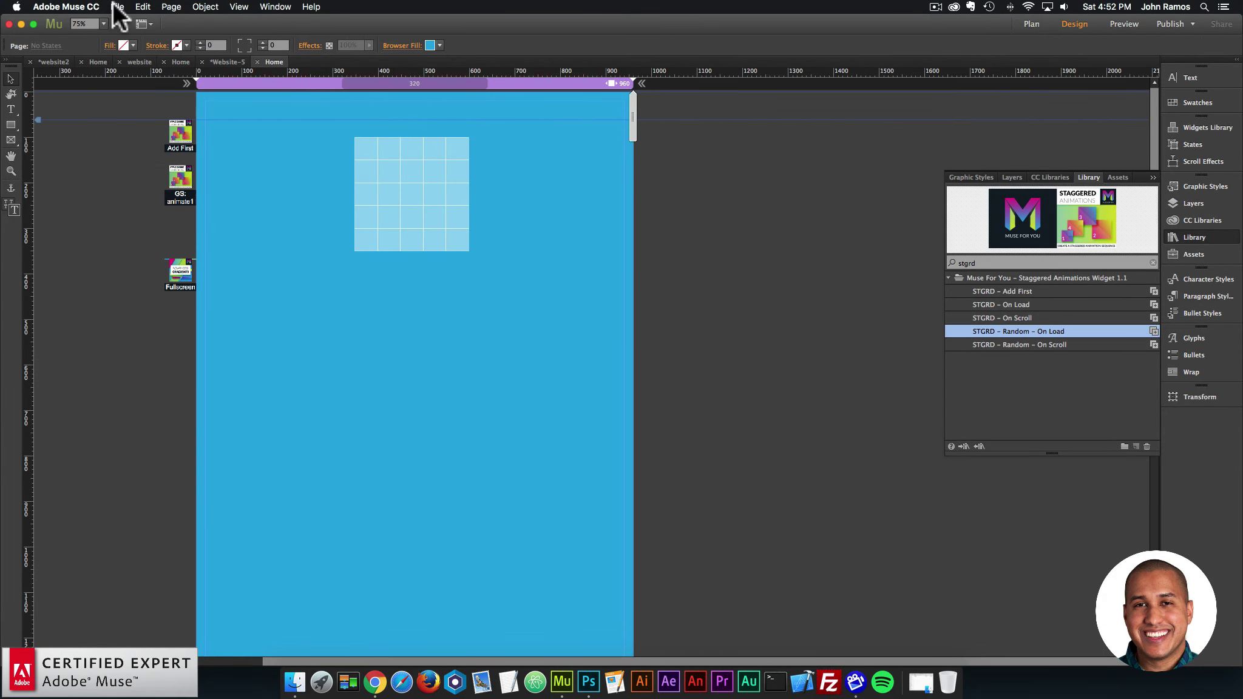
click(117, 7)
click(156, 196)
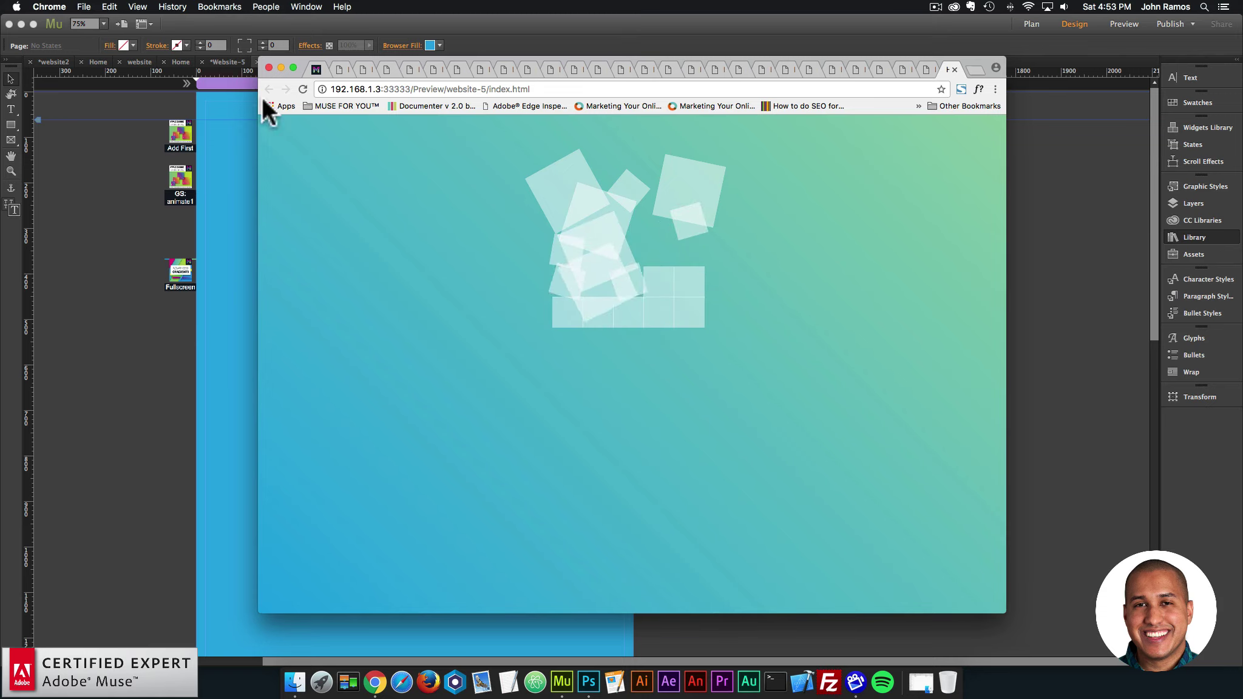
Step: Close the browser preview and view the Random On Load widget's options again
click(269, 67)
click(186, 179)
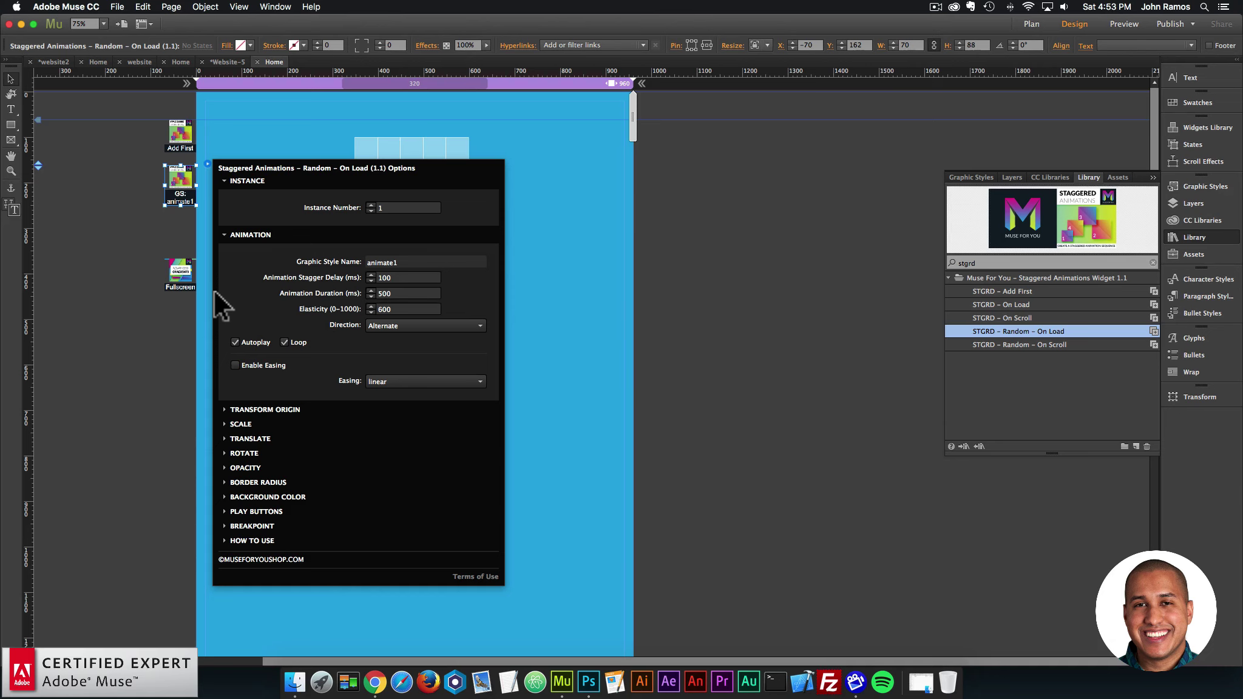
click(163, 102)
Step: Switch to the Home page with the laptop mockup and preview it in the browser
click(181, 62)
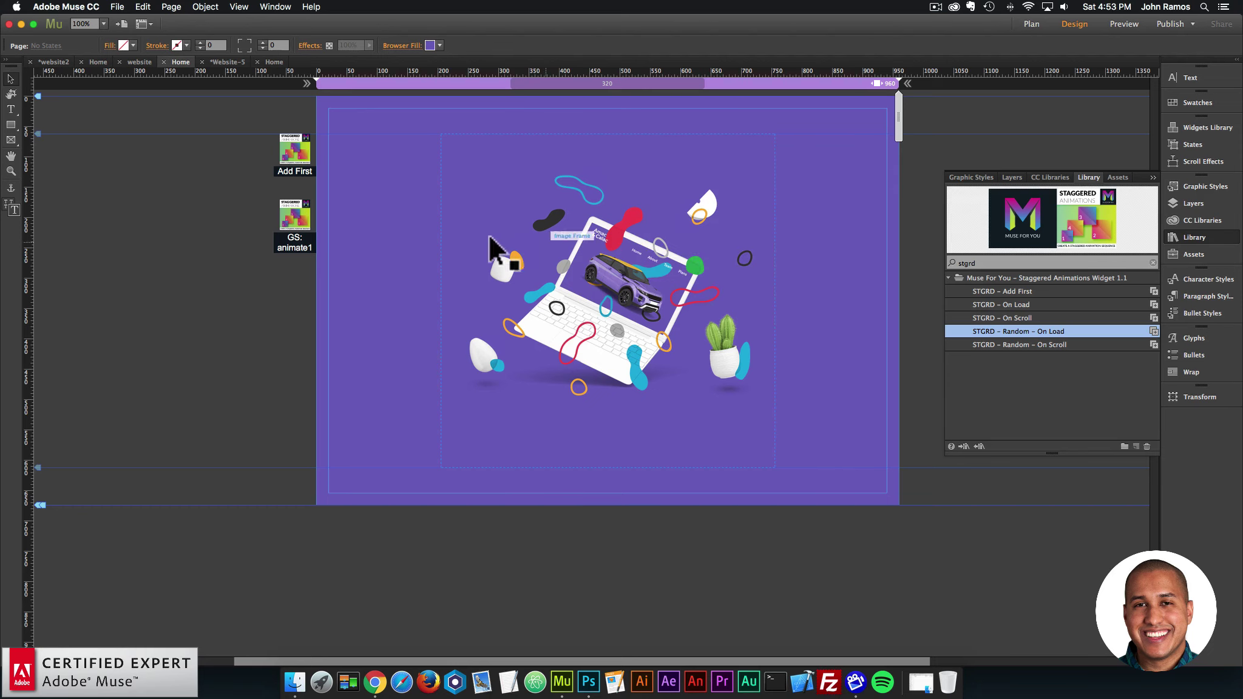
click(117, 6)
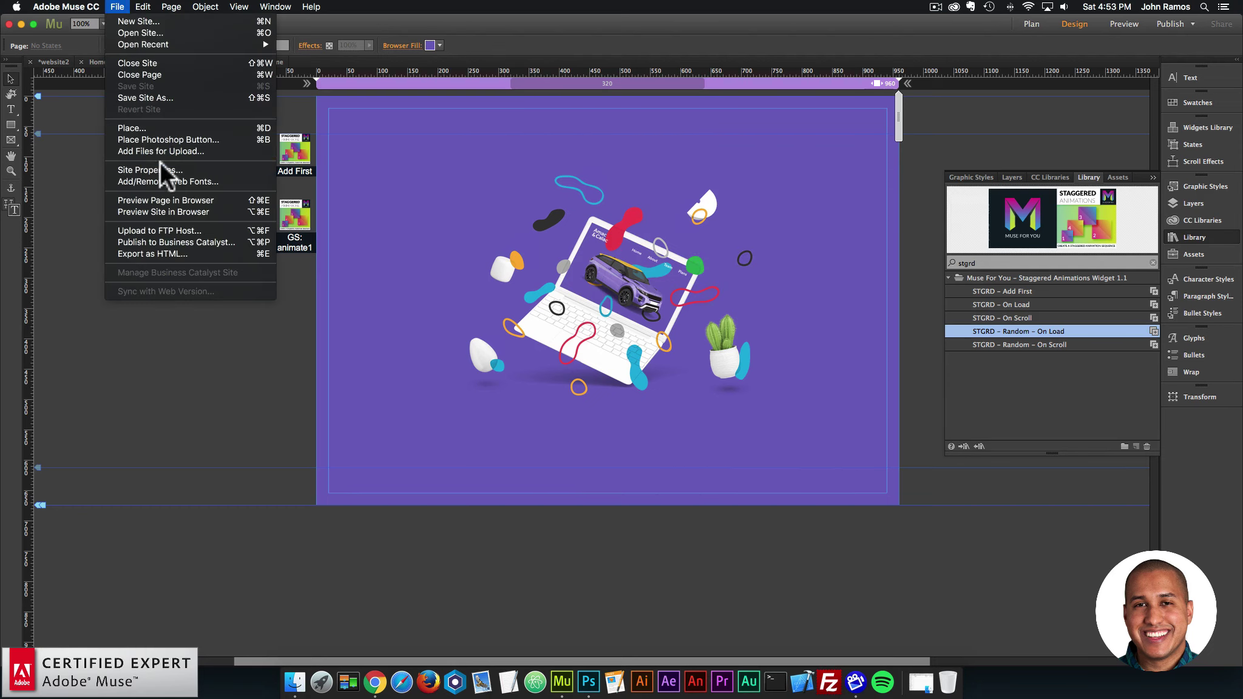
click(163, 194)
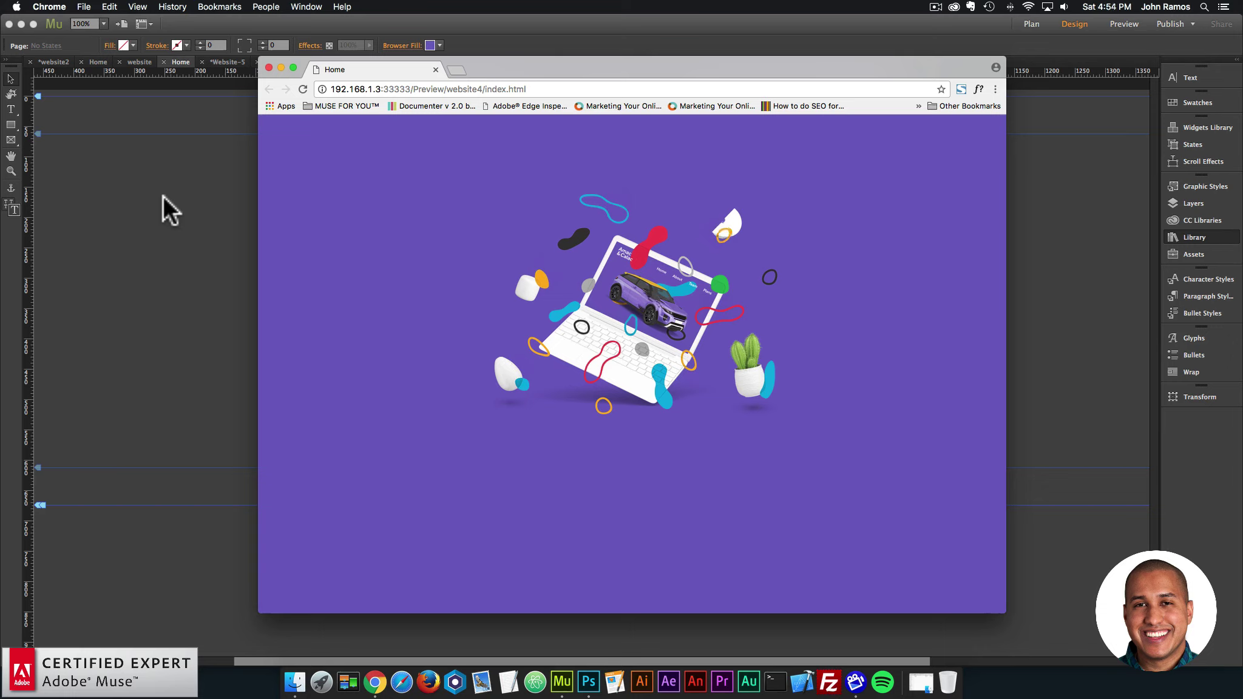
Step: Open pixelbuddha.net in a new browser tab and go to its mockups freebies
click(456, 69)
text(pi)
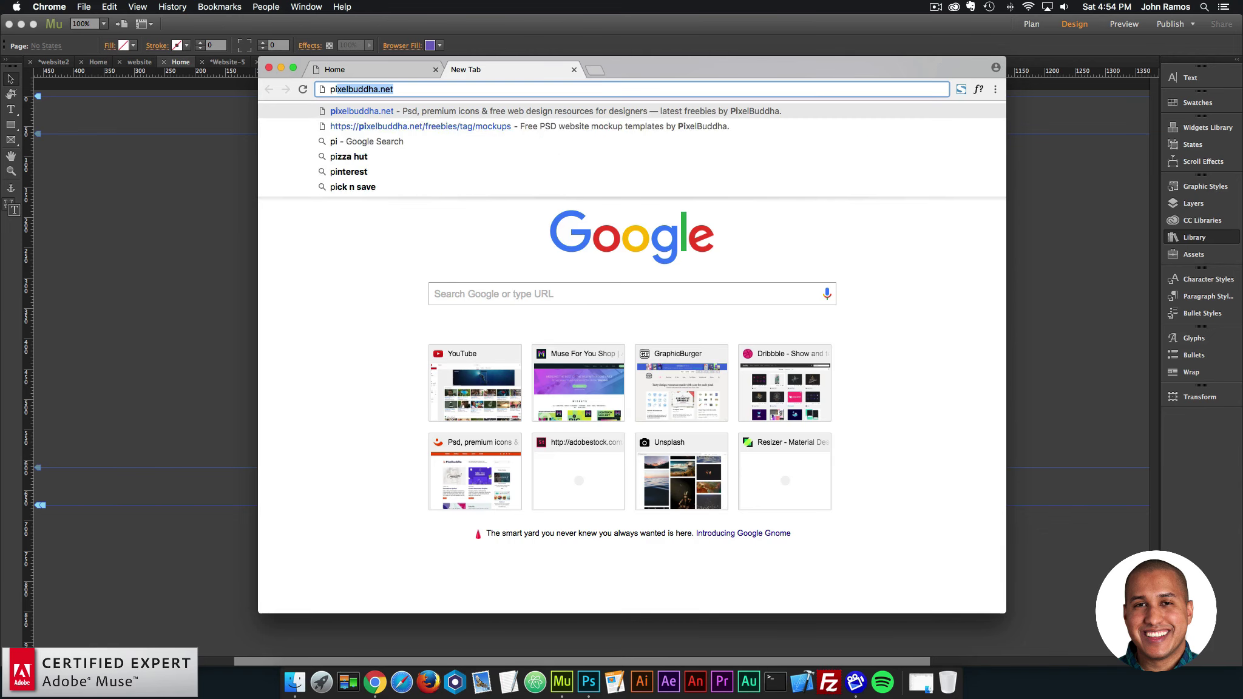
text(xelb)
key(Return)
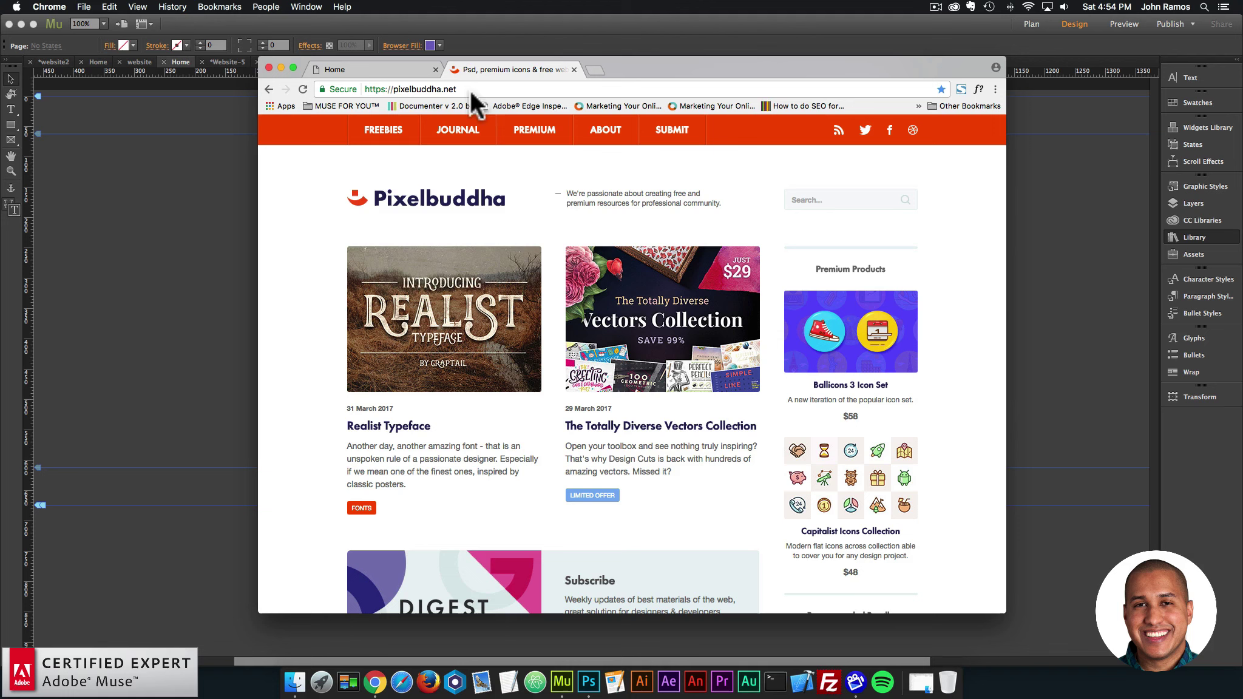
mouse_move(374, 133)
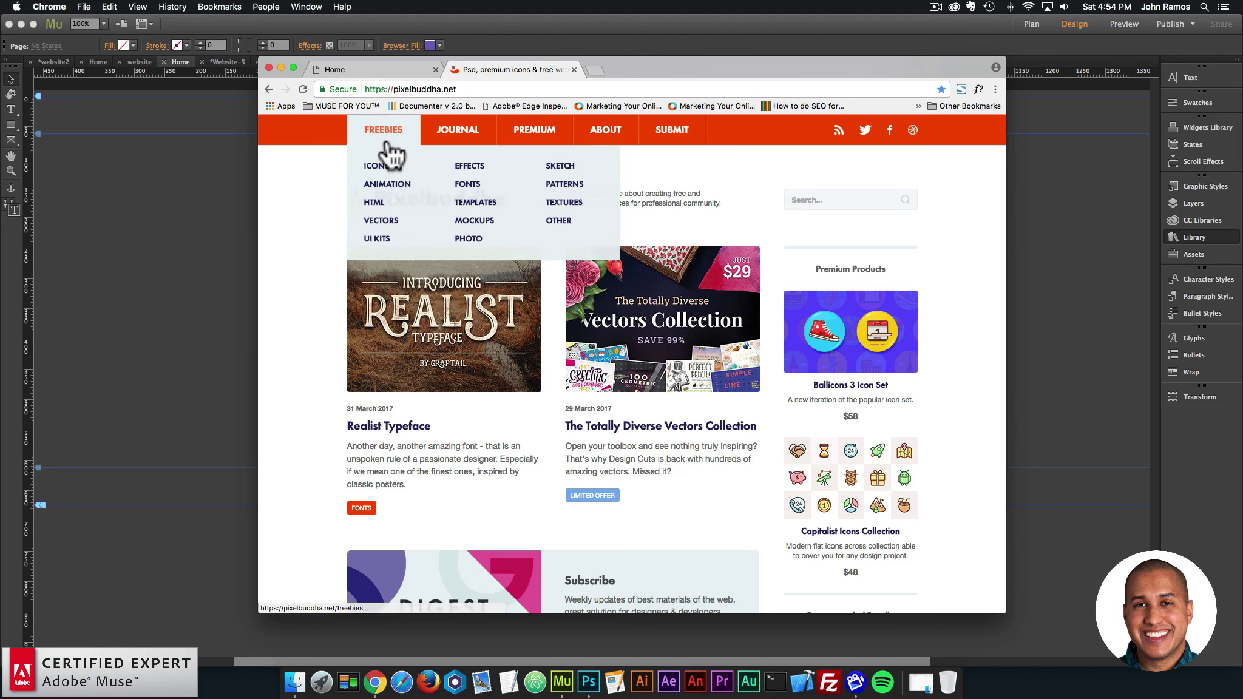
click(475, 221)
Step: Go to the second page of mockups and open the Web Project Presentation freebie
scroll(543, 244, down, 15)
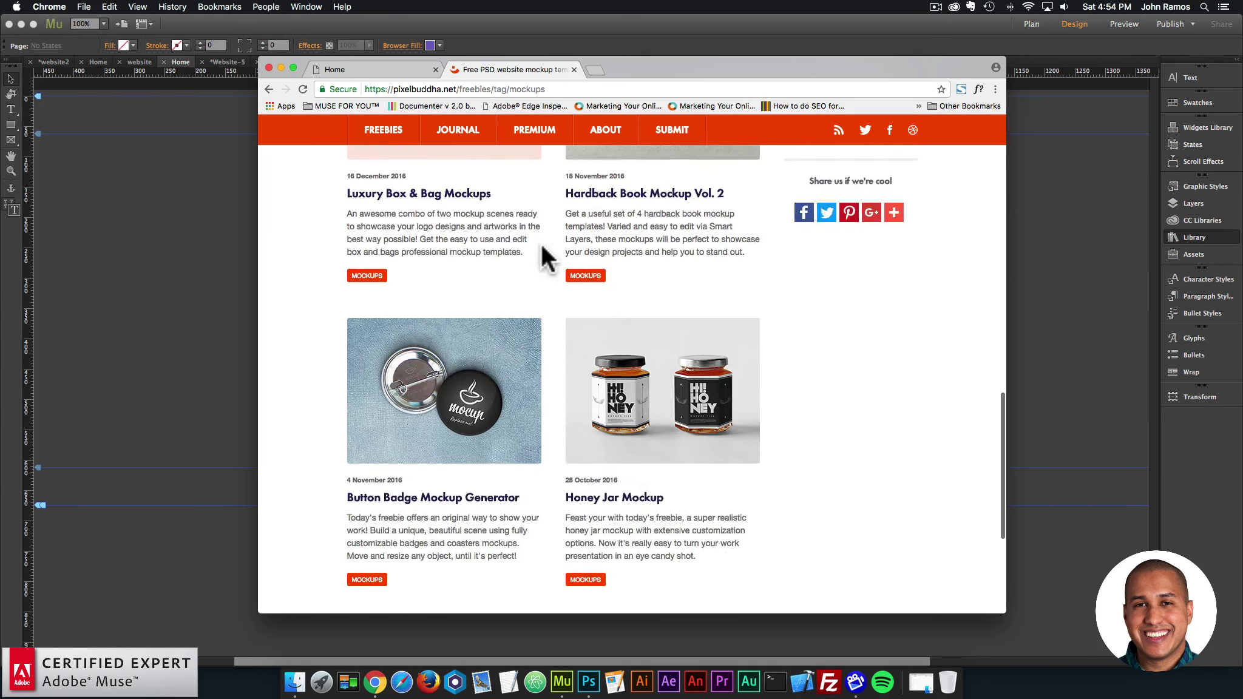
scroll(540, 244, down, 5)
click(374, 387)
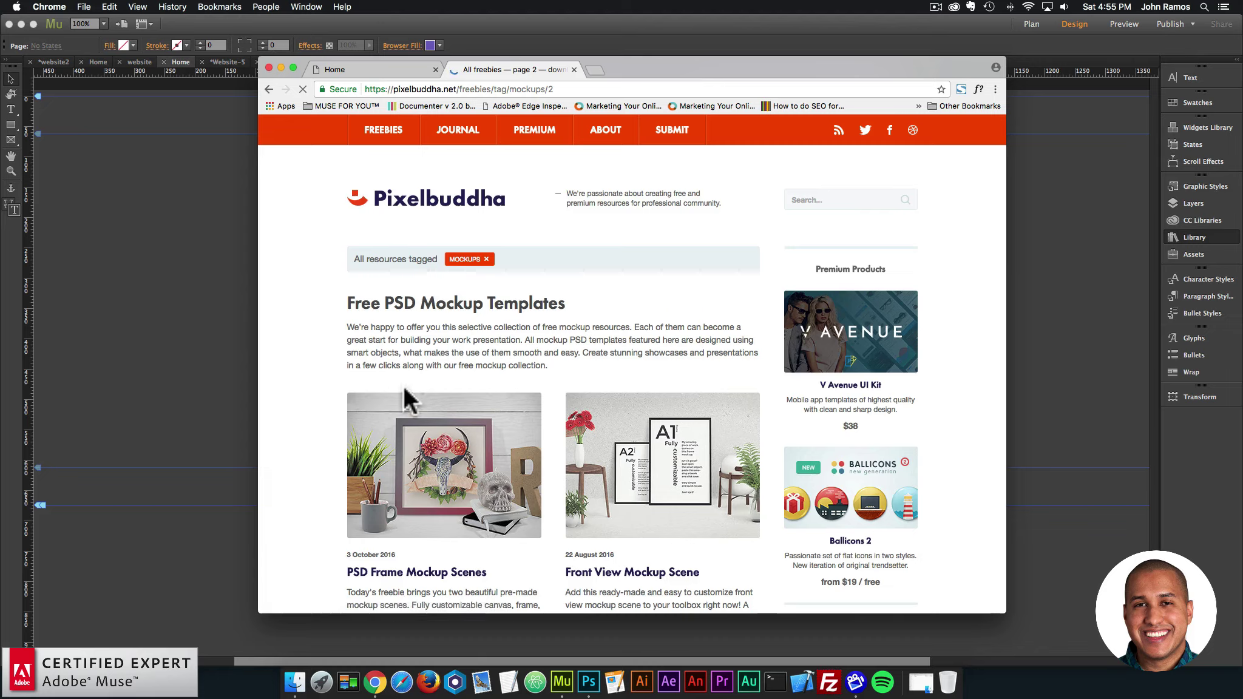
scroll(409, 400, down, 10)
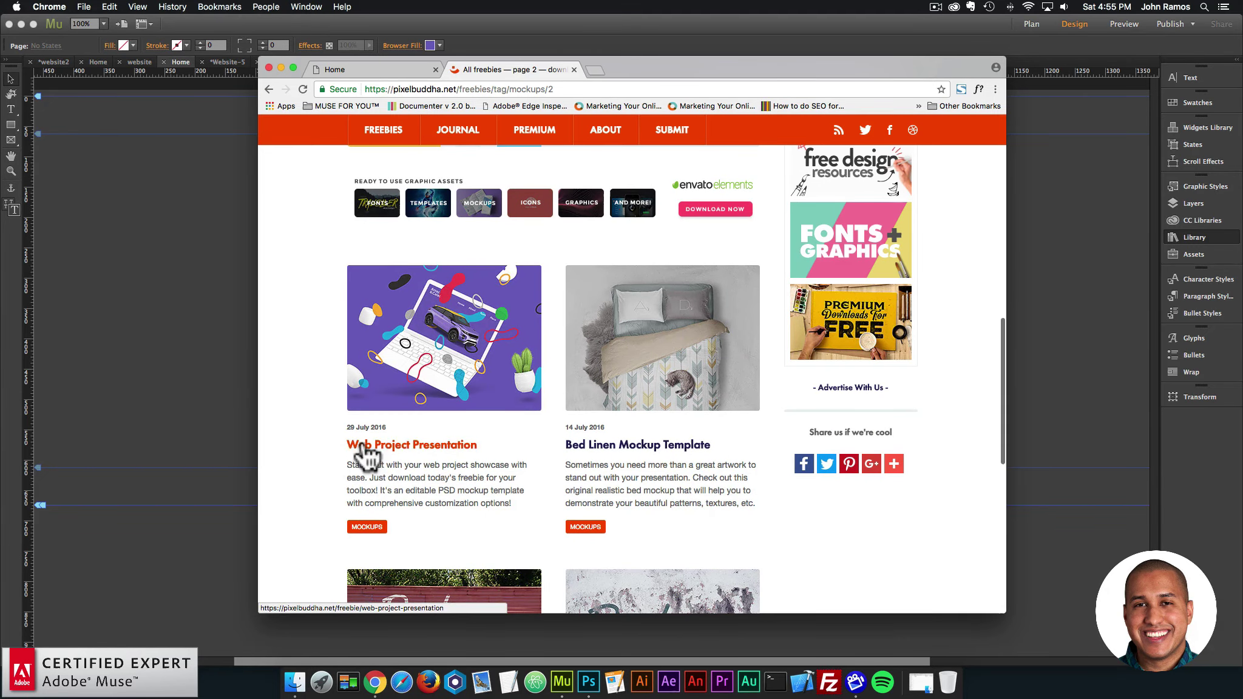
click(445, 330)
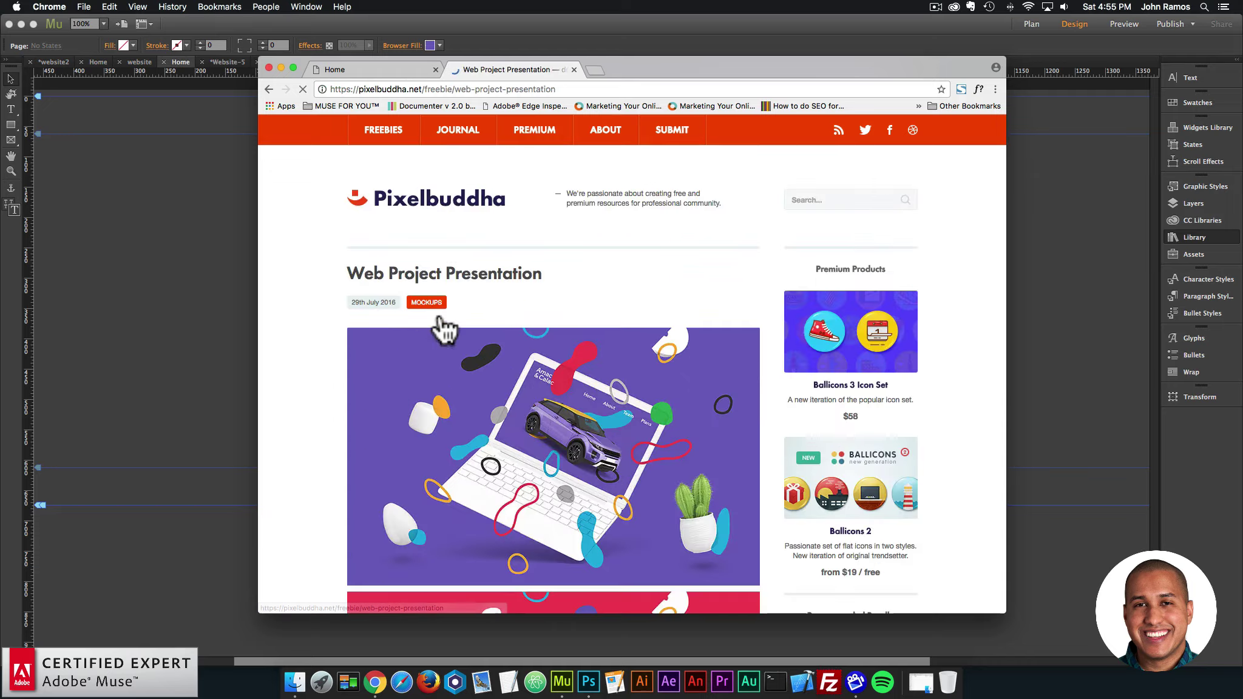
Step: Download the Web Project Presentation freebie and open its Scene.psd in Photoshop, declining to create a library from it
scroll(395, 340, down, 8)
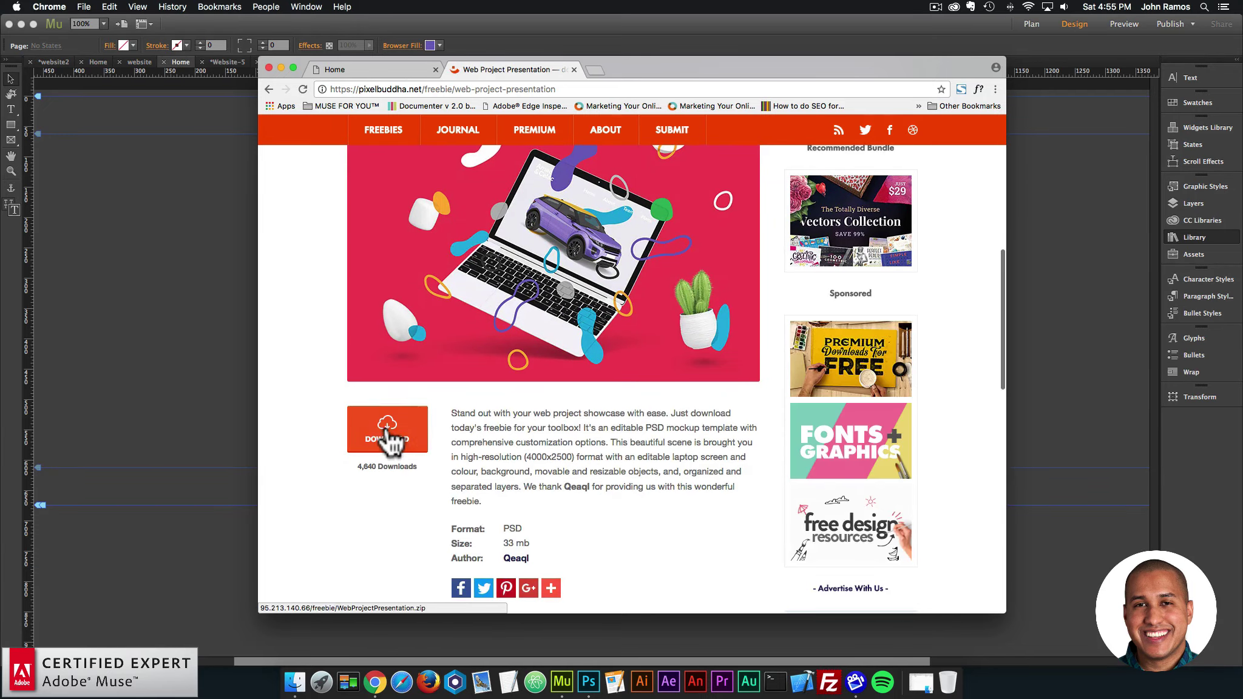
click(388, 440)
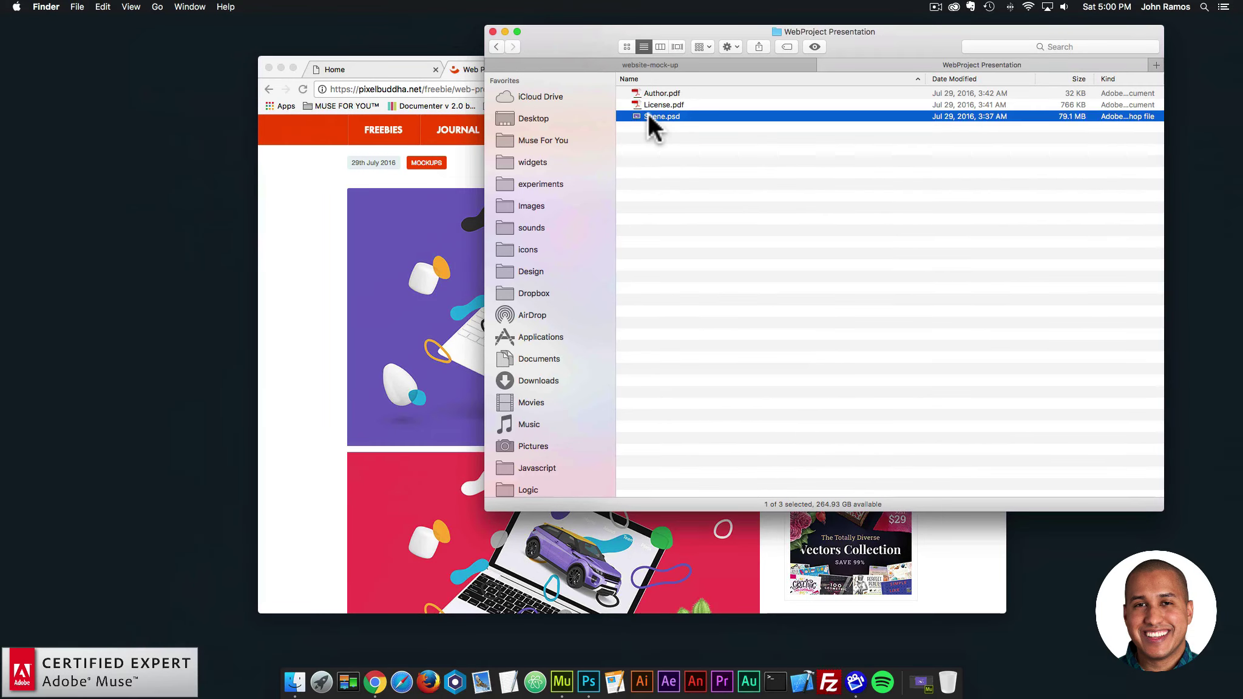
double_click(639, 110)
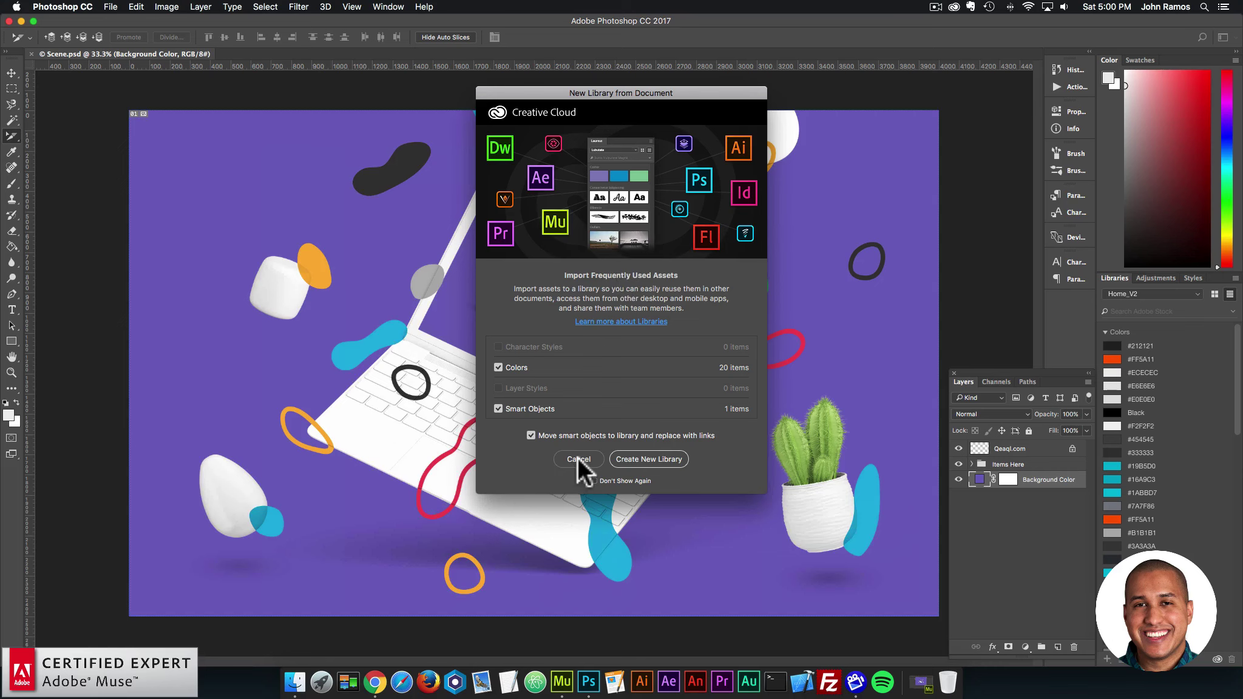
click(578, 459)
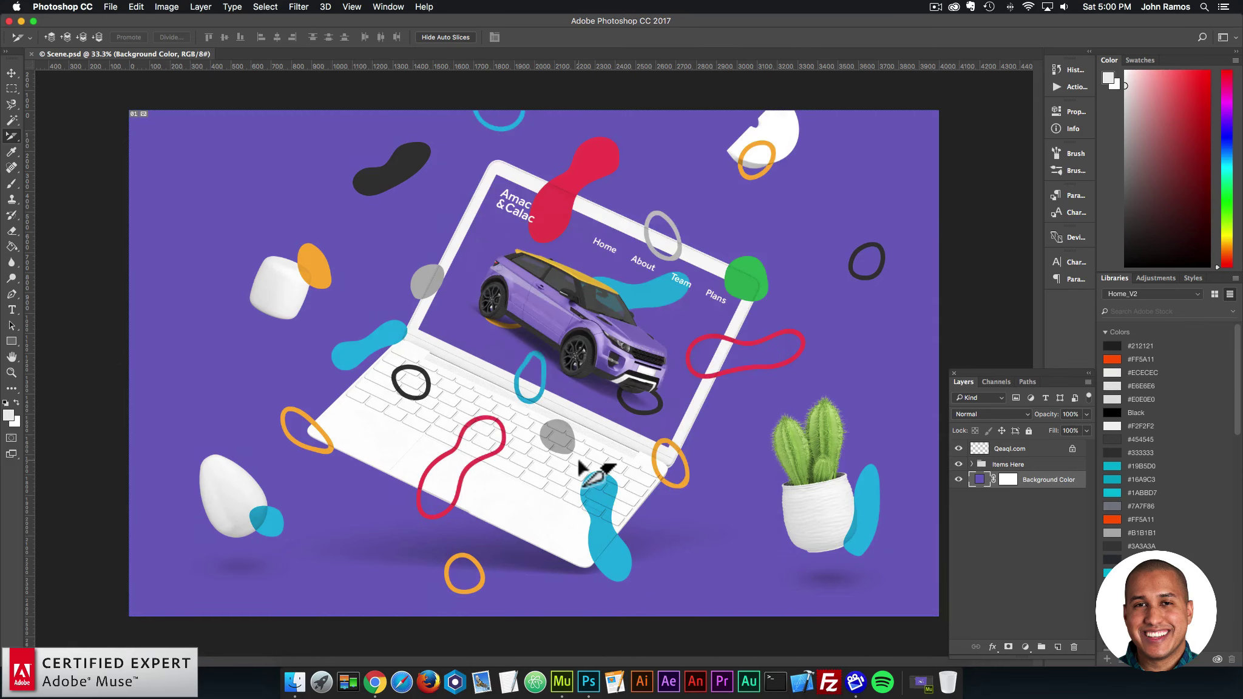
Step: Set the canvas size of Scene.psd to 4000 by 4000 pixels, keeping the centre anchor
key(super+minus)
key(super+minus)
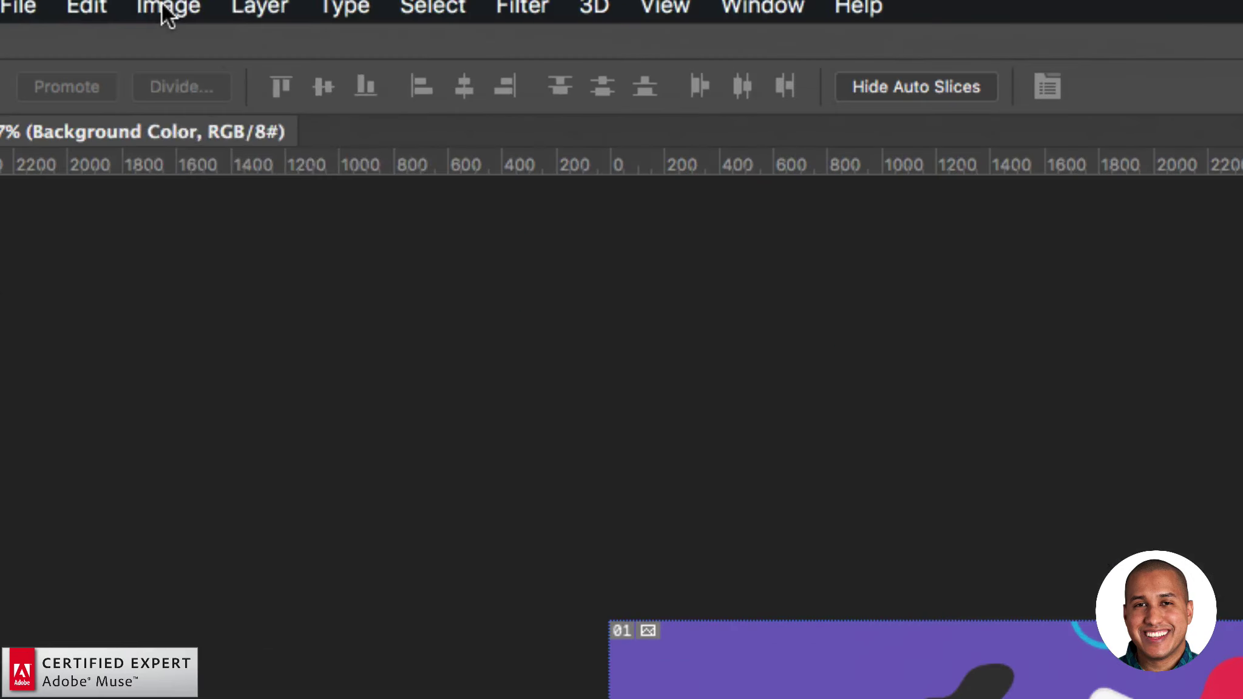
click(166, 8)
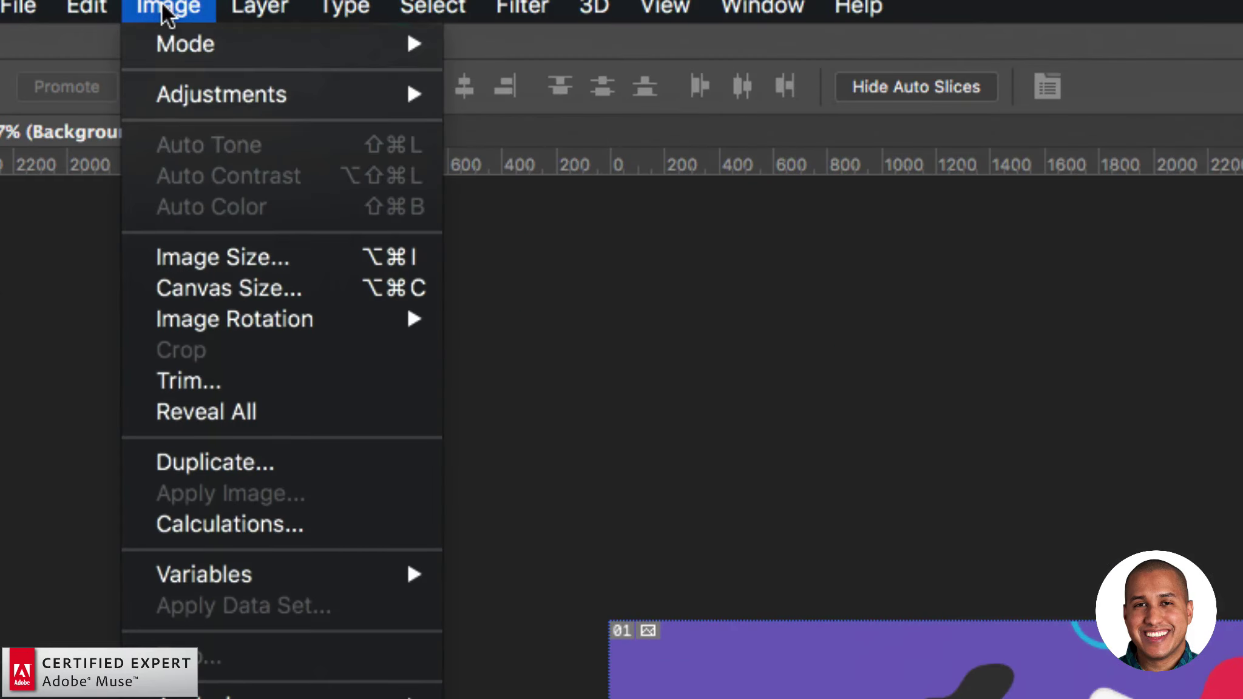
click(217, 285)
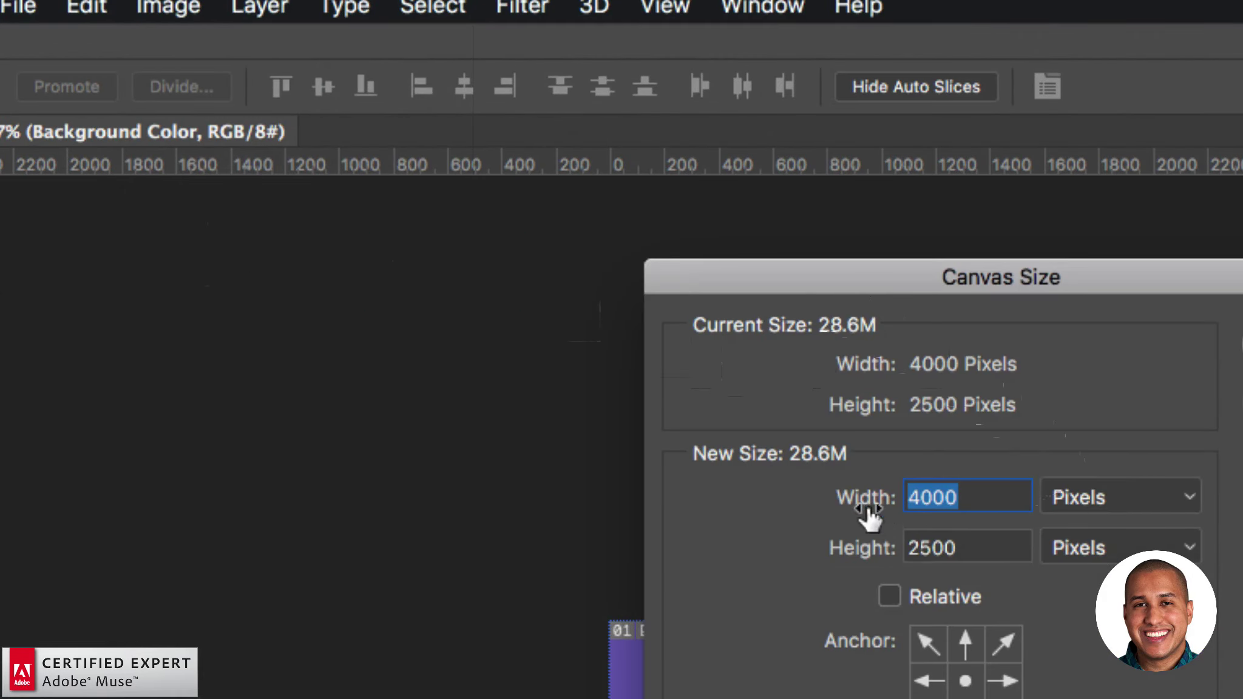
double_click(962, 499)
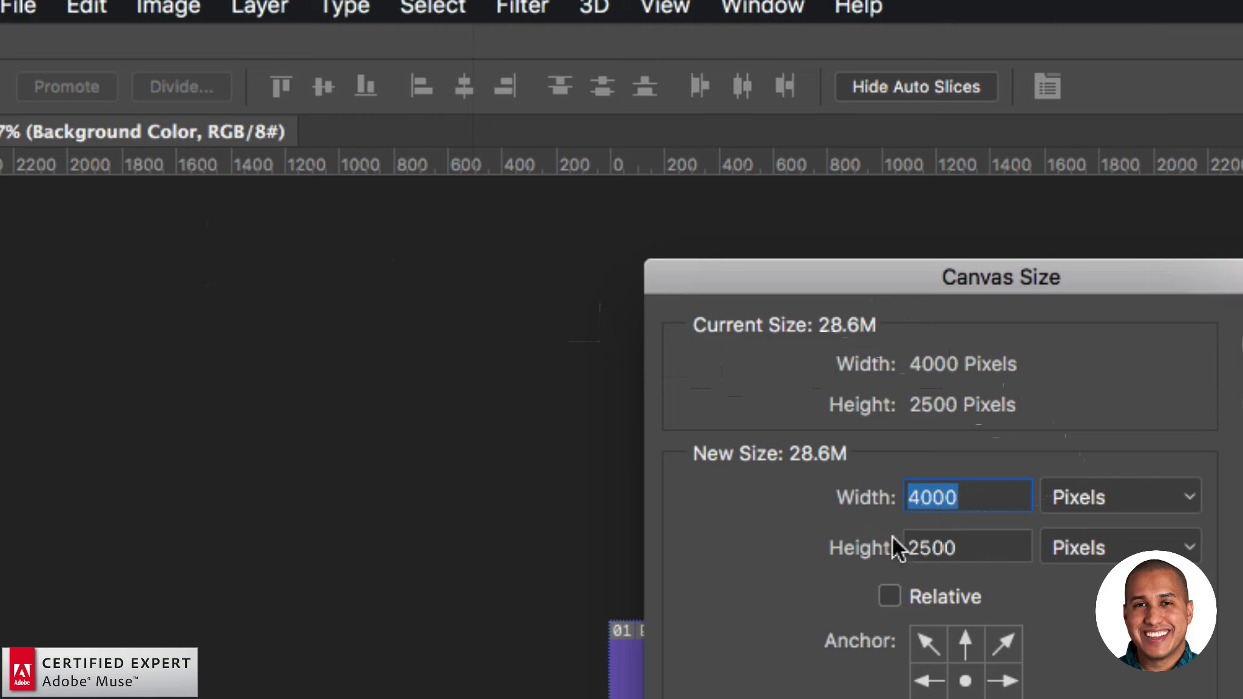
double_click(969, 545)
text(4000)
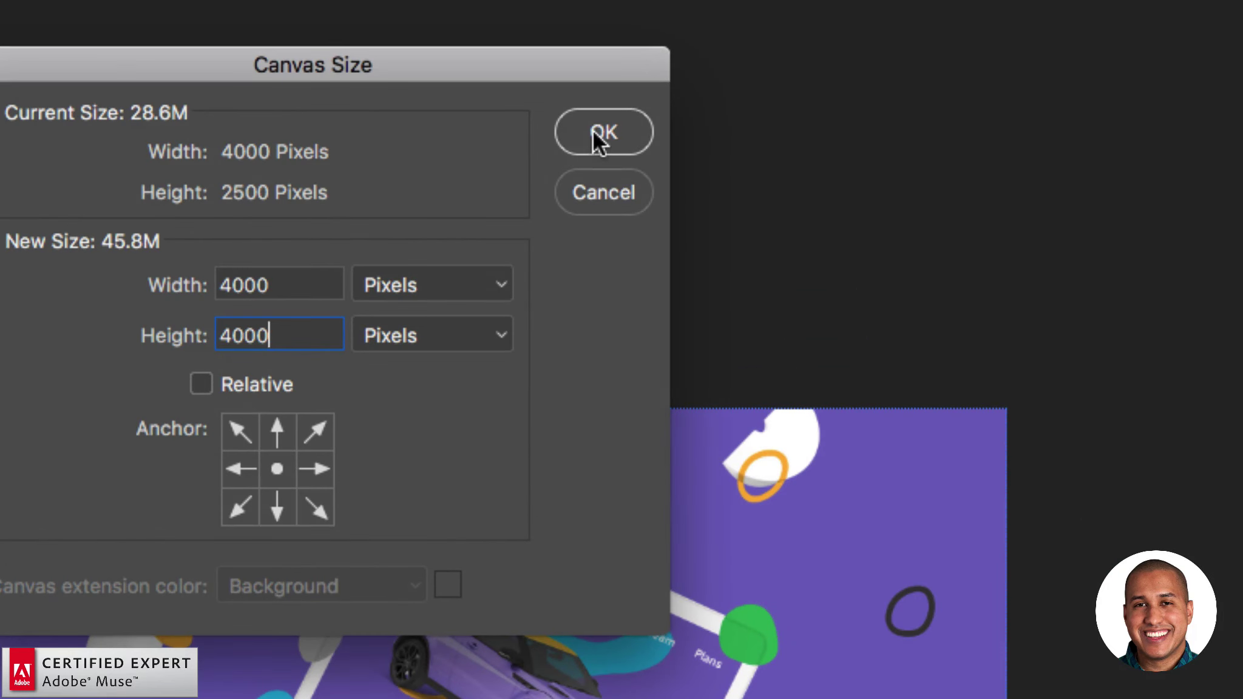
click(593, 133)
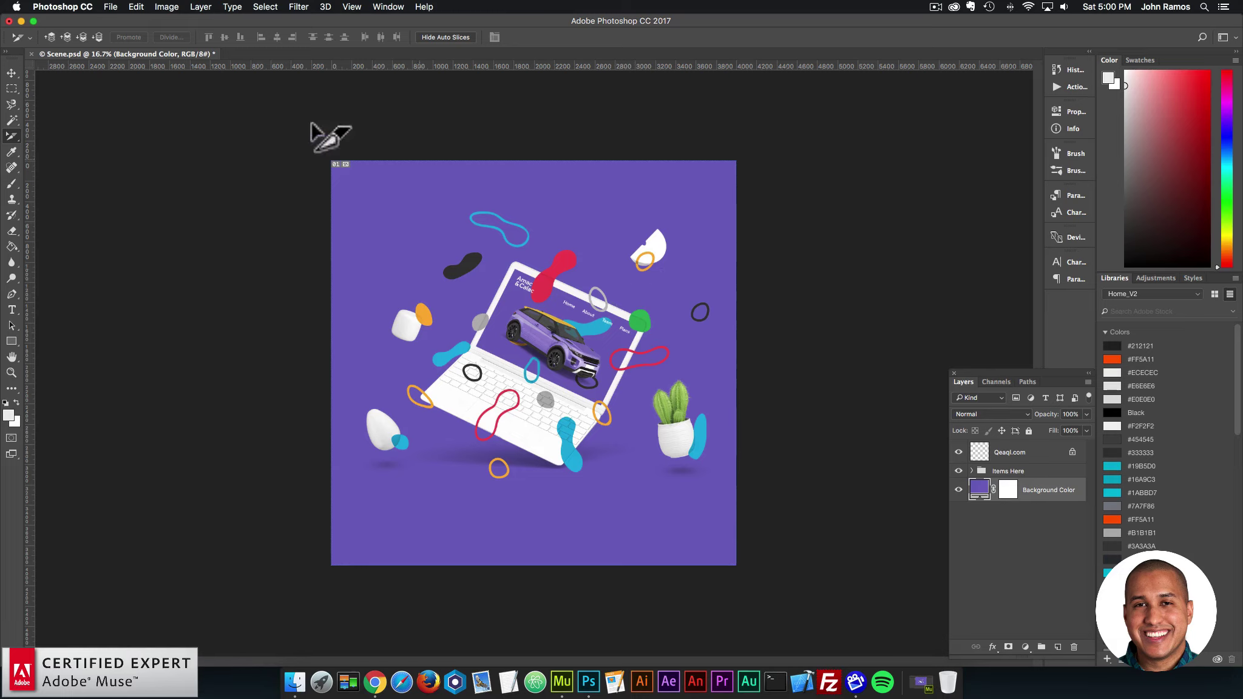
Step: Start a Save for Web (Legacy) export of the unsliced scene and set its image size to 450 by 450 px
click(110, 8)
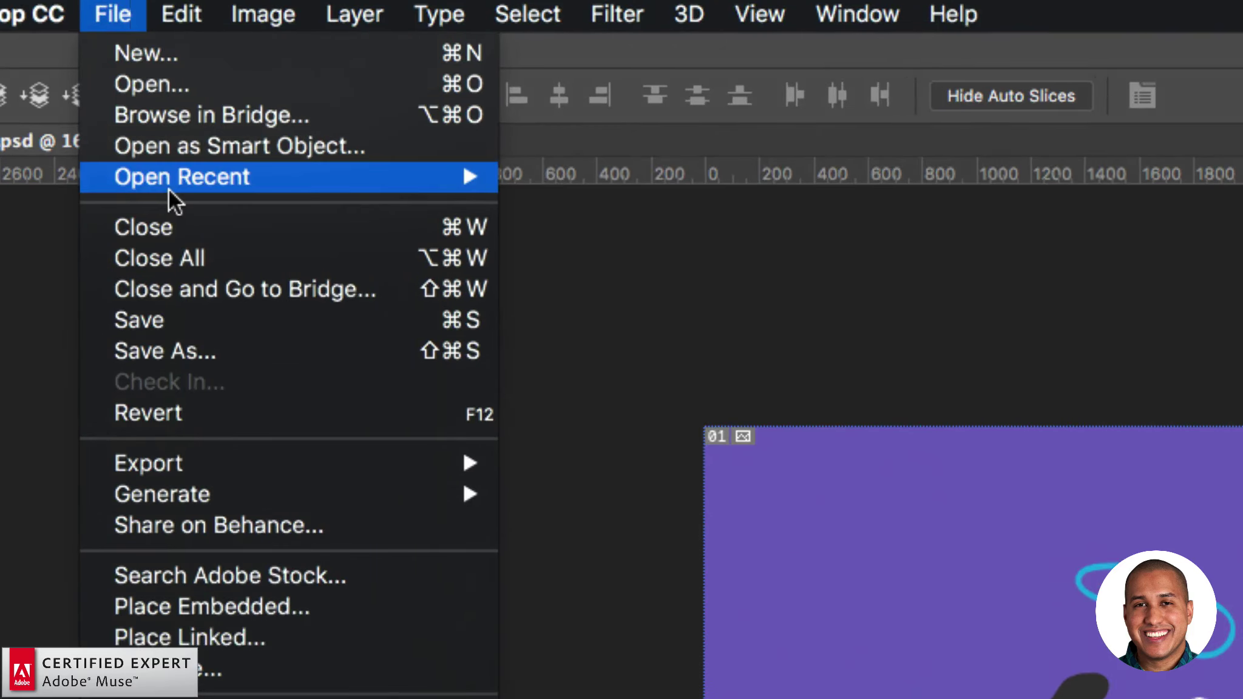
mouse_move(158, 172)
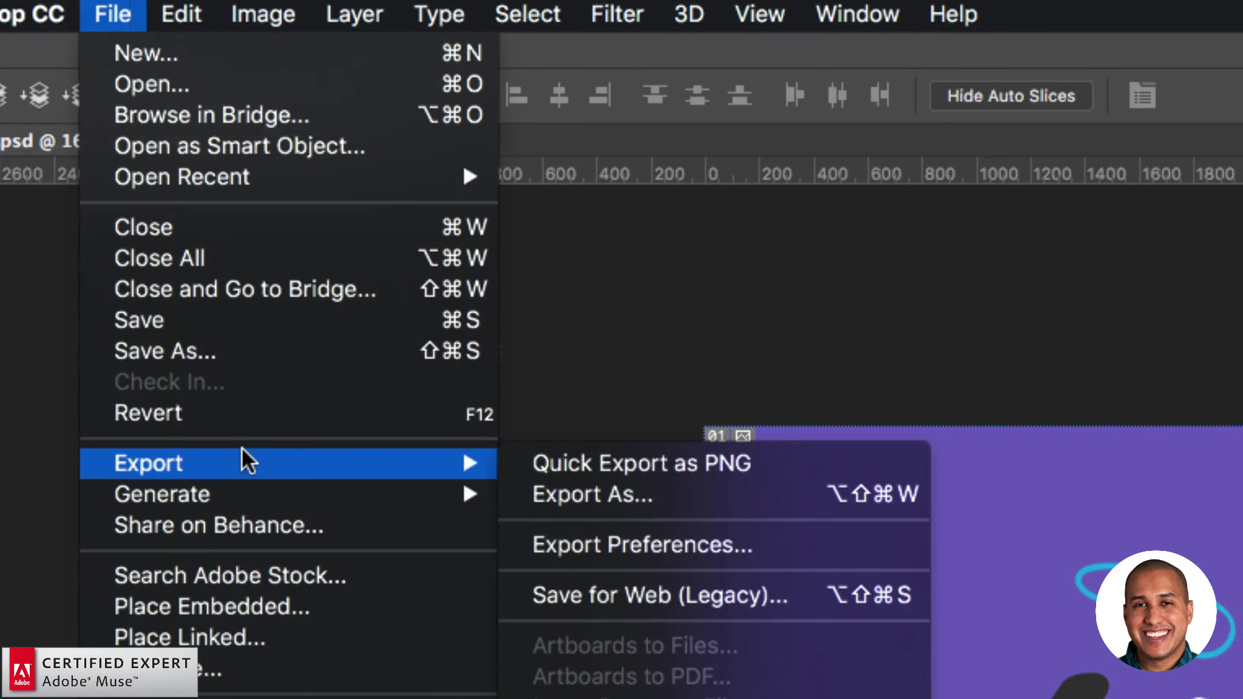
click(638, 591)
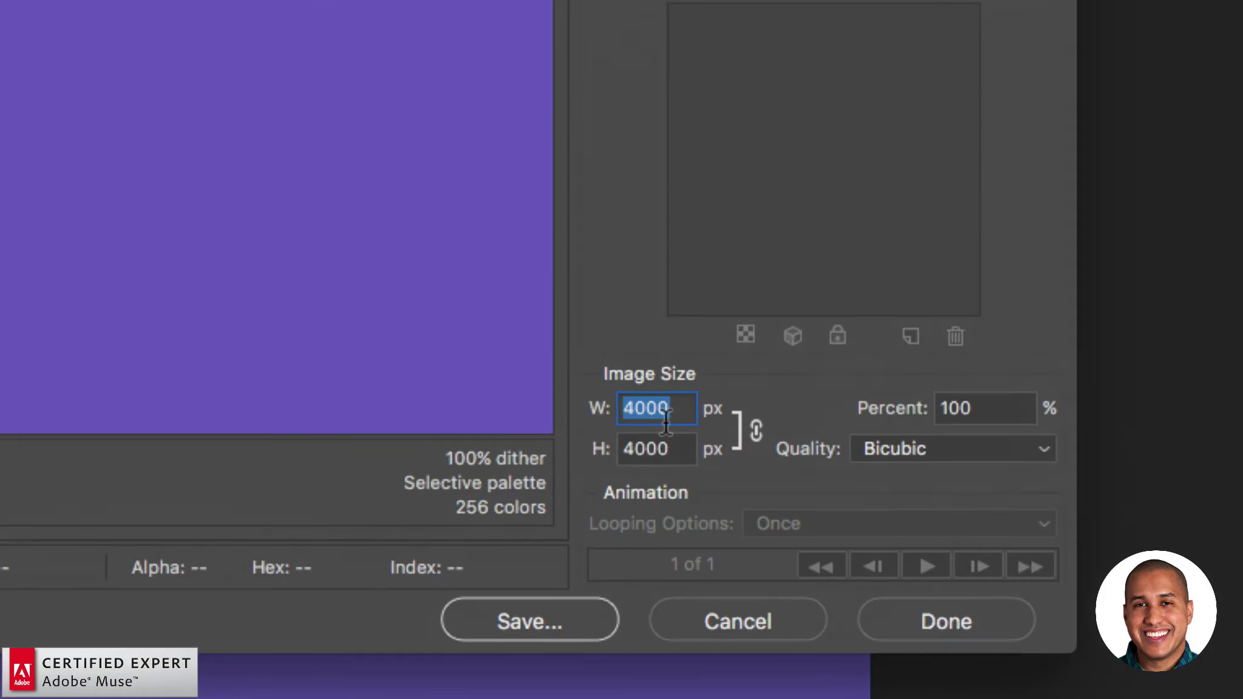
text(450)
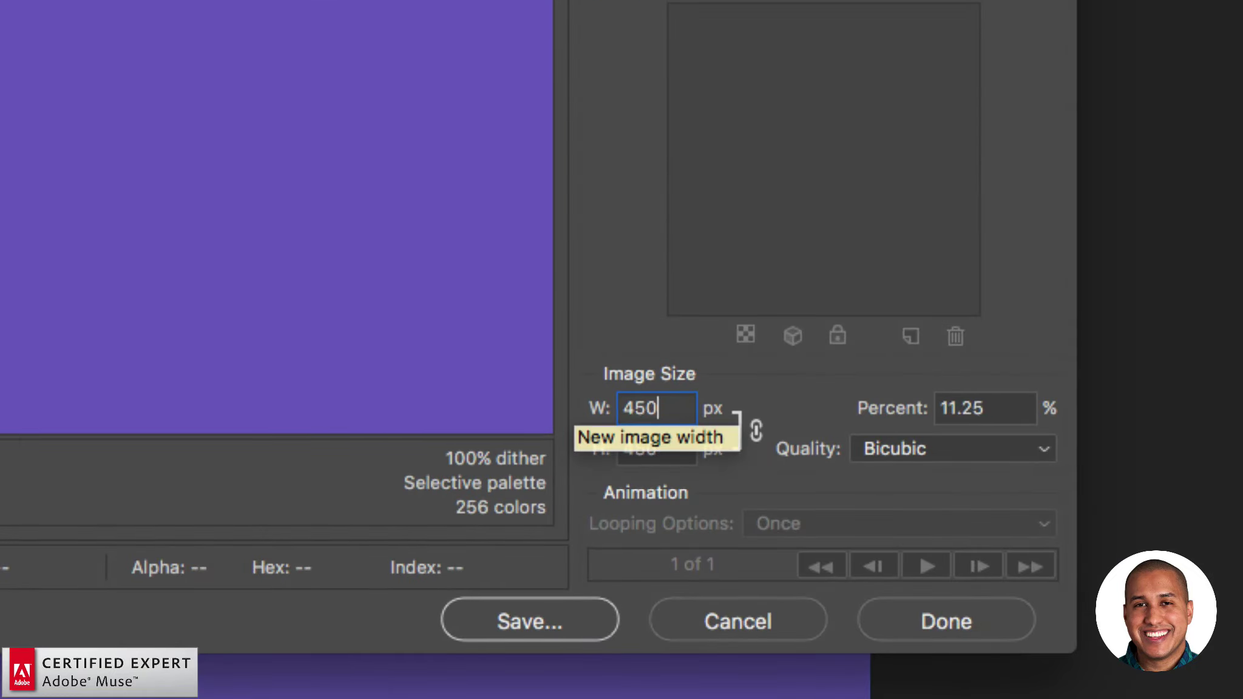
key(Tab)
text(450)
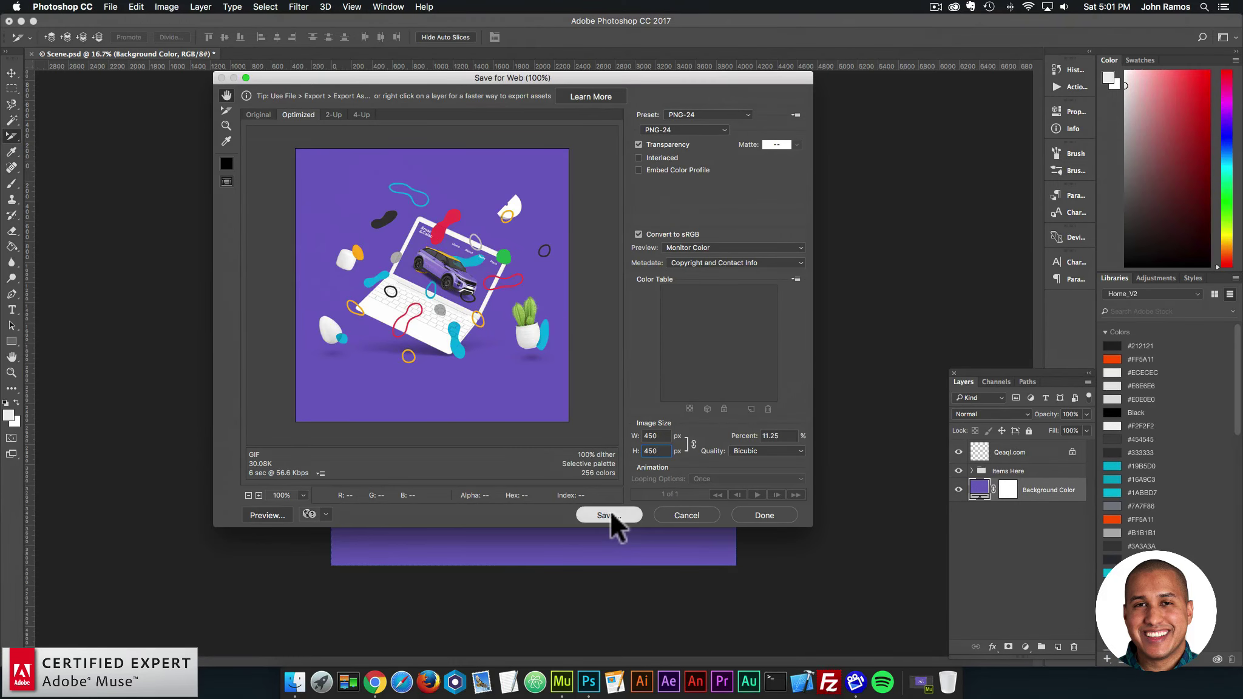
Step: Save the optimized PNG as image-2 in the website-mock-up folder
click(610, 513)
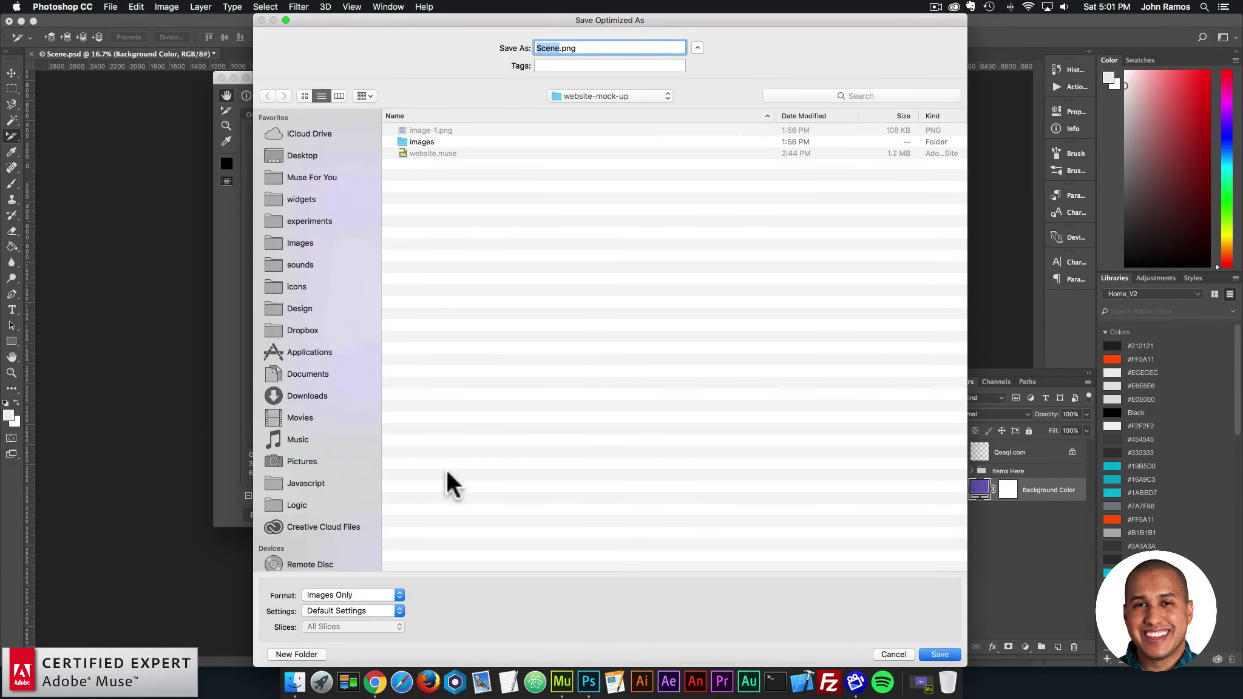
click(297, 655)
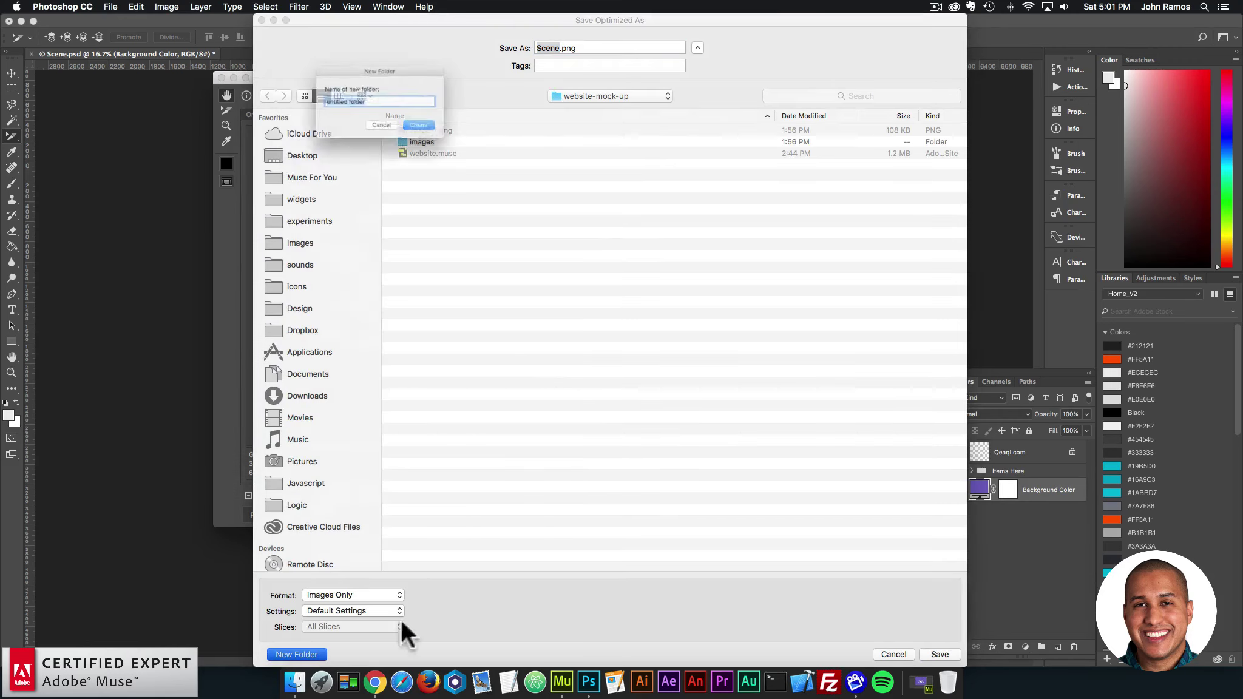
click(381, 133)
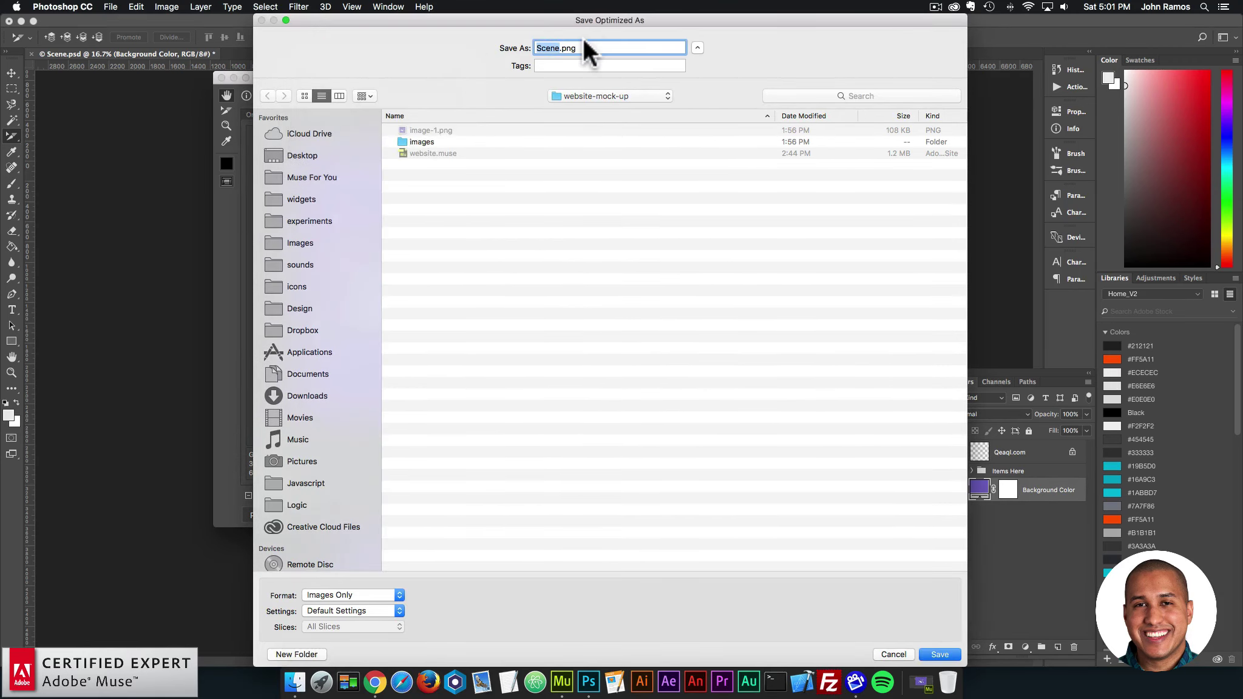
text(image-2)
key(Return)
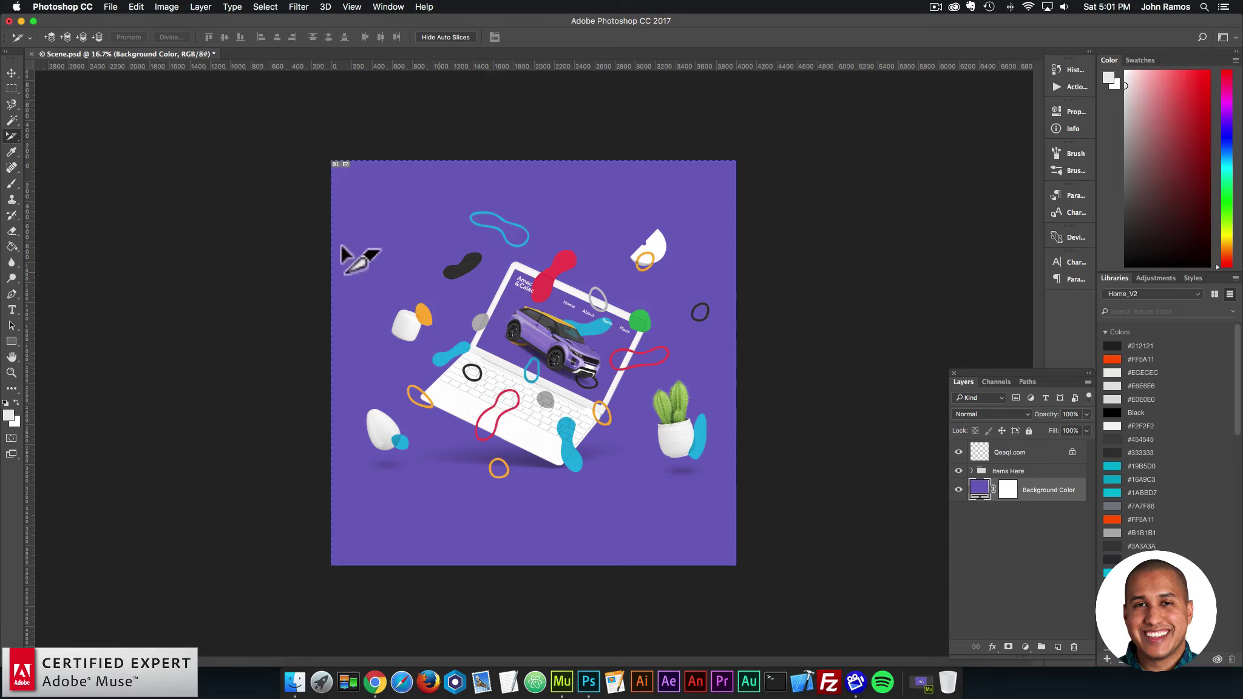
Step: Activate the Slice Select Tool and select the slice covering the whole canvas
click(10, 71)
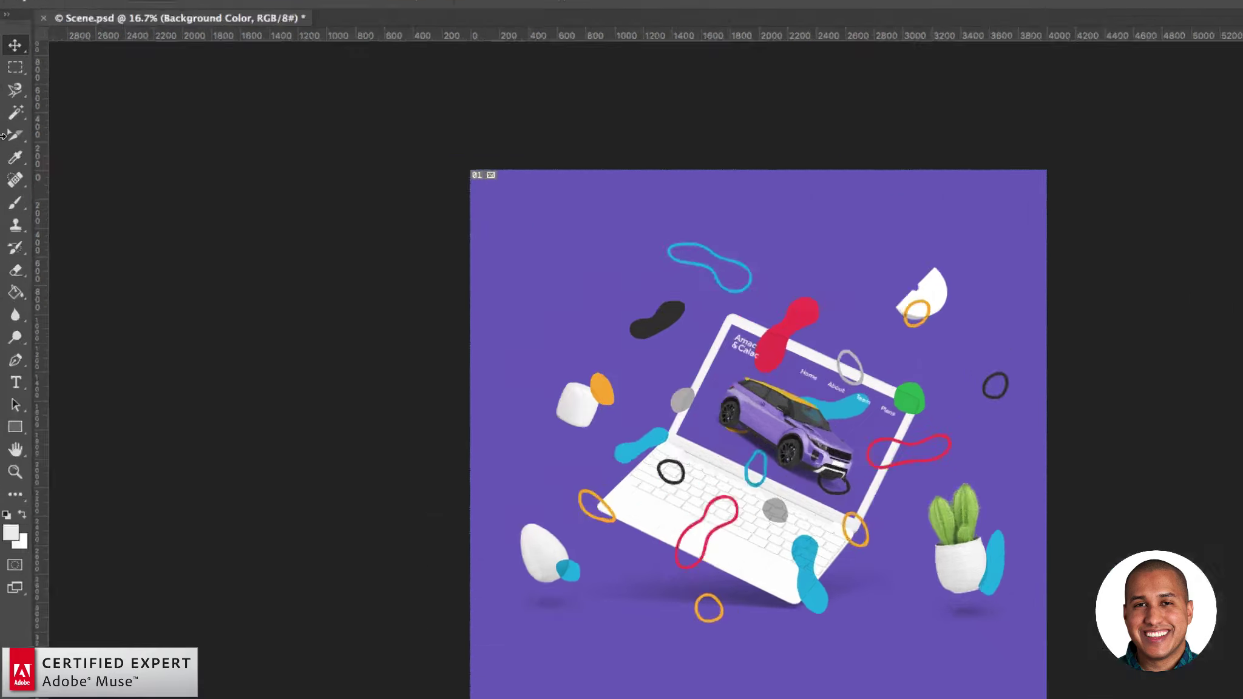
click(10, 137)
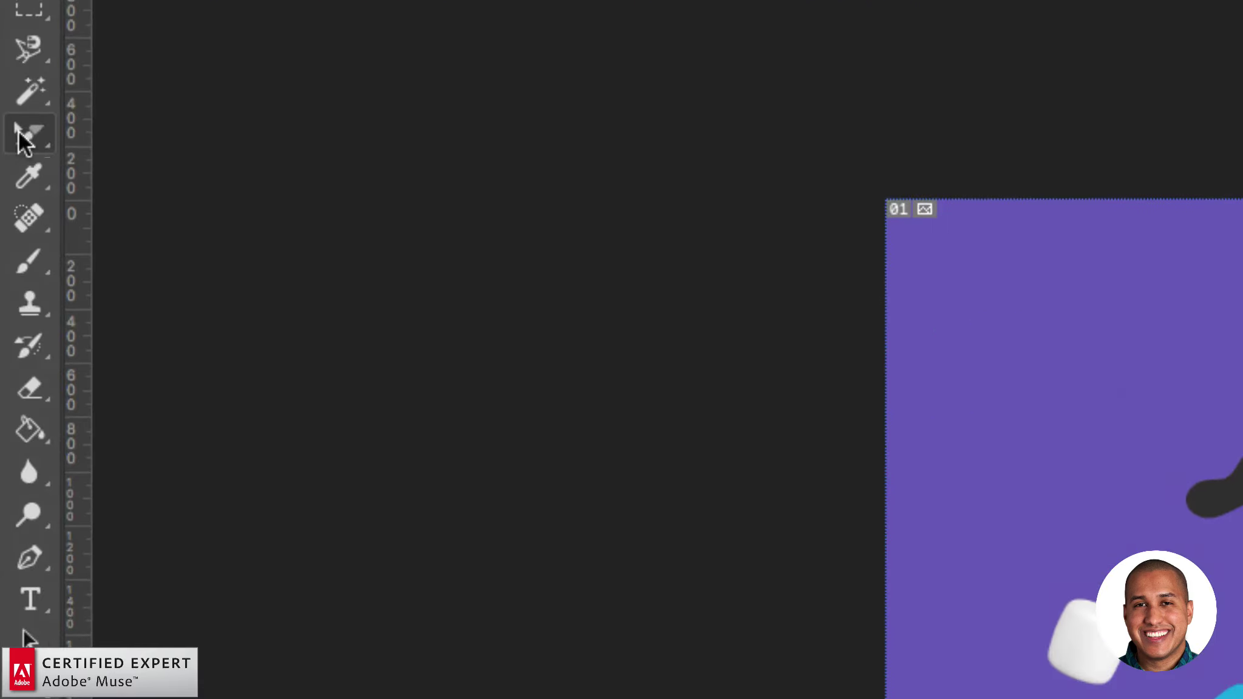
click(22, 135)
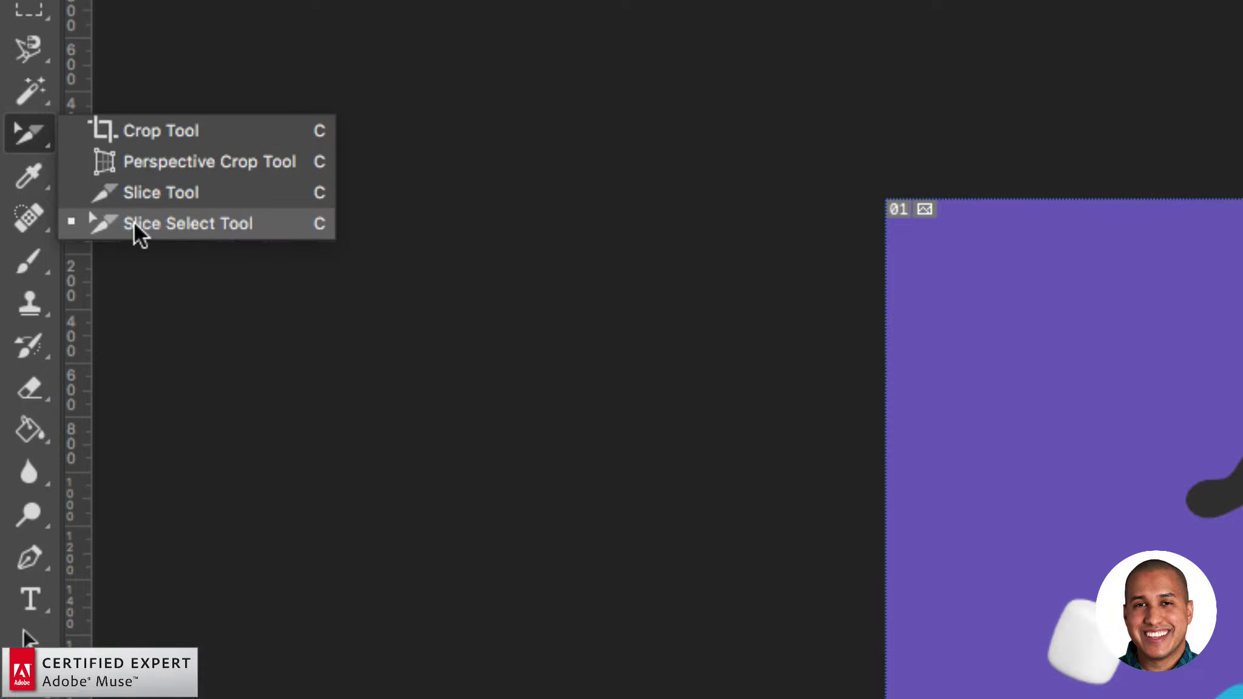
click(195, 224)
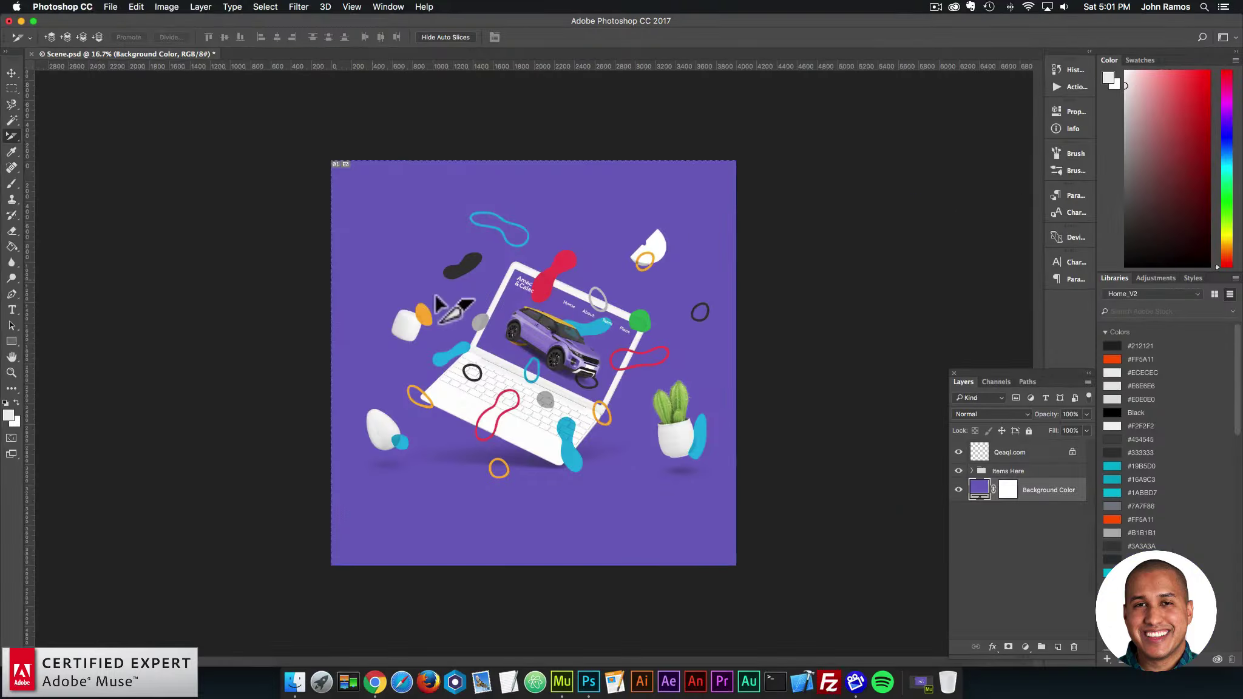
click(522, 258)
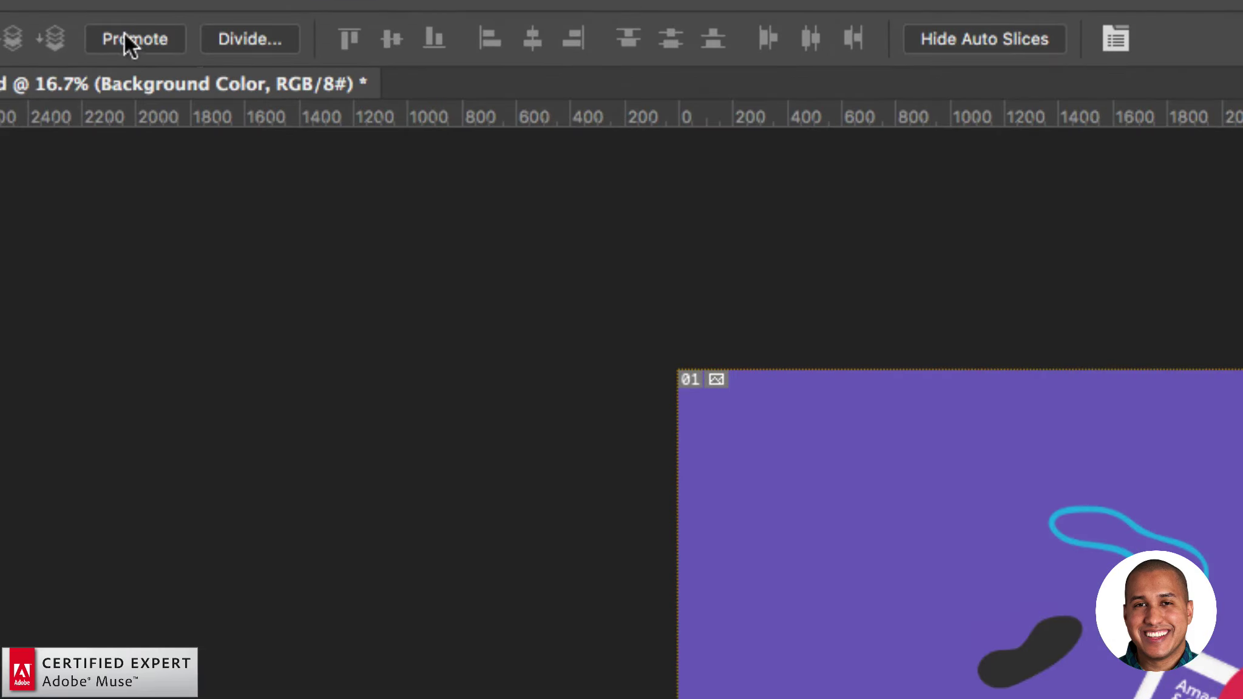
Step: Divide the selected slice evenly into 10 slices down and 10 slices across
click(245, 38)
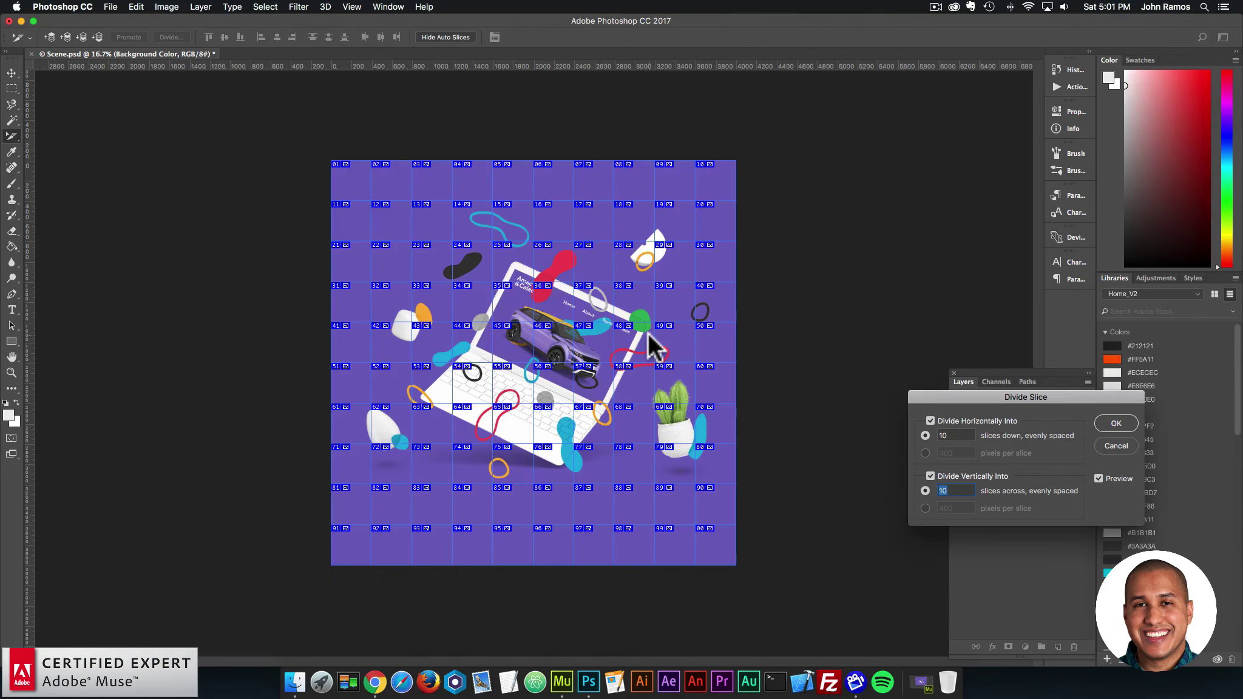
drag(1047, 396, 856, 219)
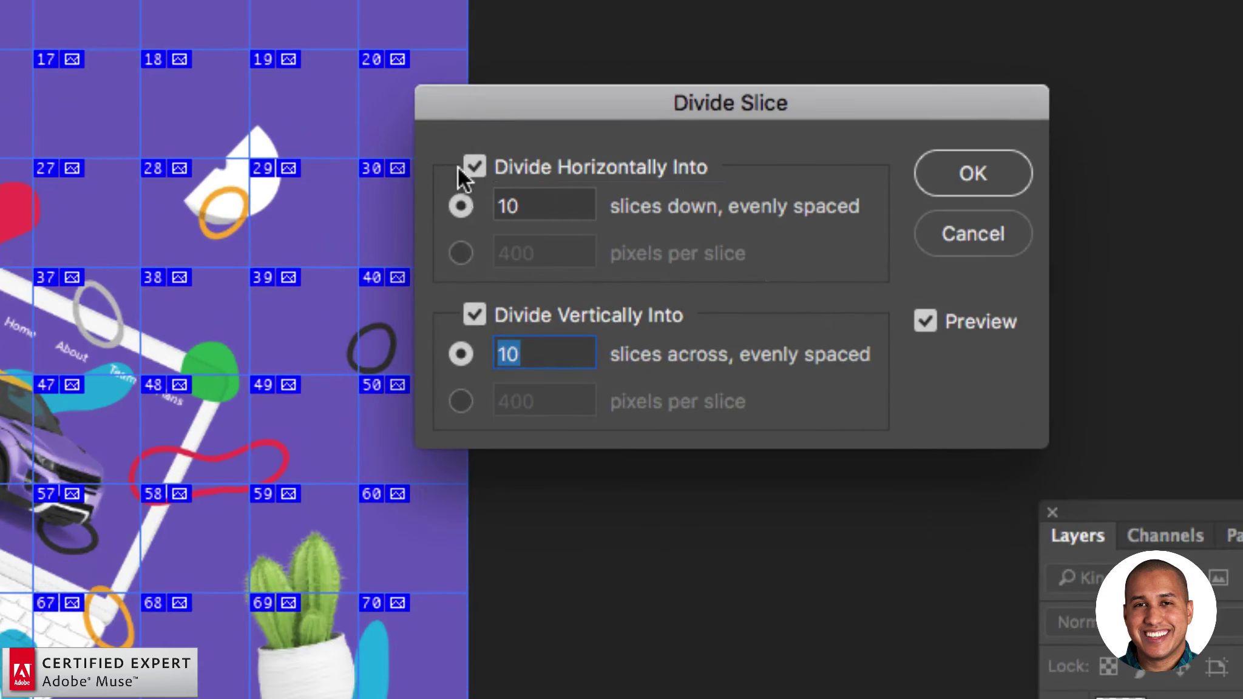
click(525, 206)
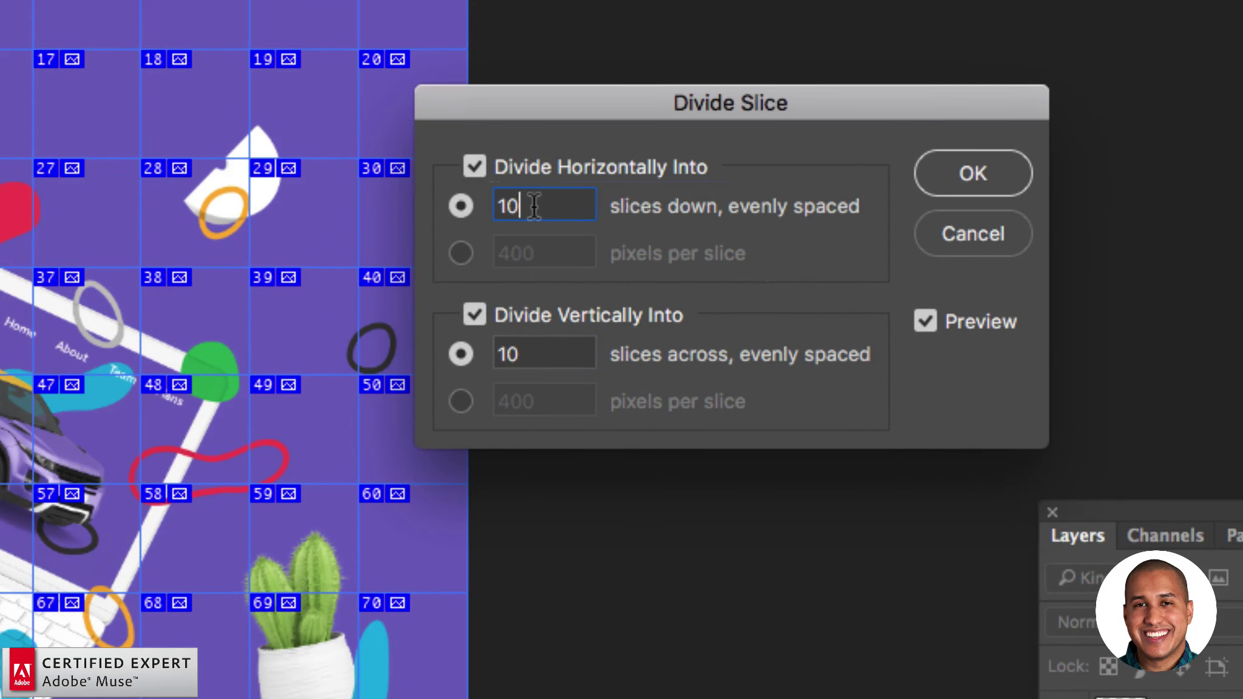
double_click(506, 207)
double_click(534, 354)
click(531, 354)
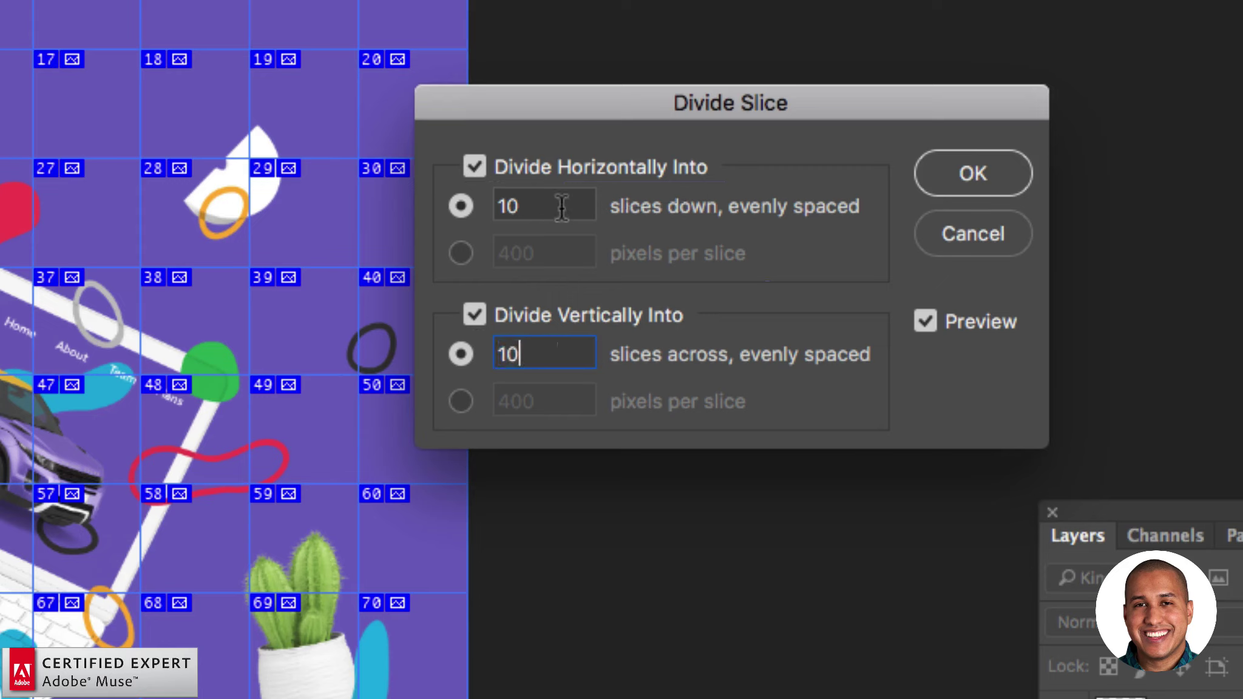
click(970, 173)
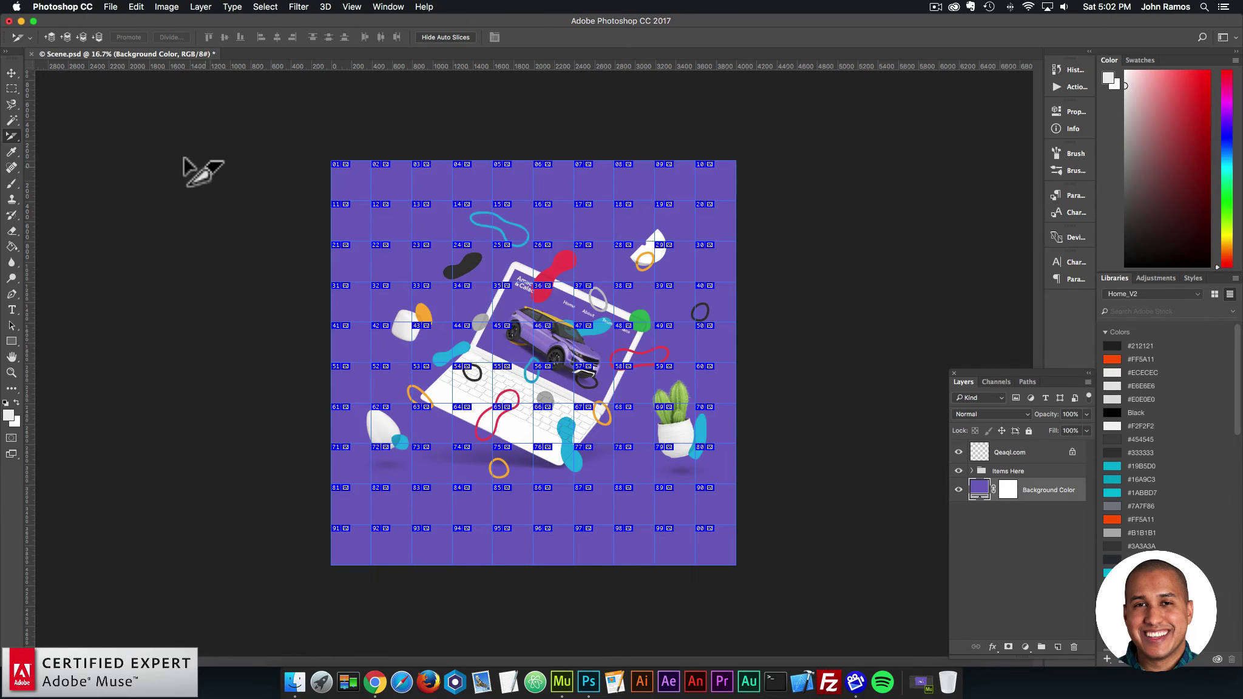
Step: Open the sliced scene in Save for Web (Legacy) and set its image size to 450 by 450 px
click(110, 8)
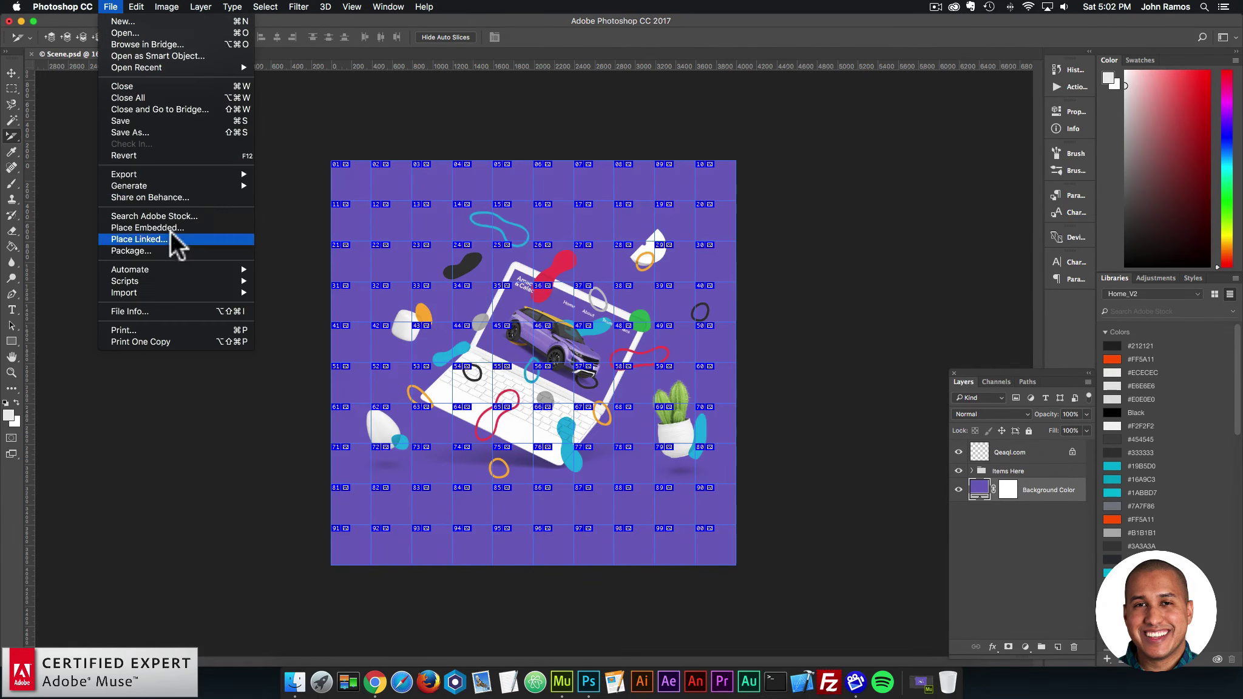
mouse_move(185, 173)
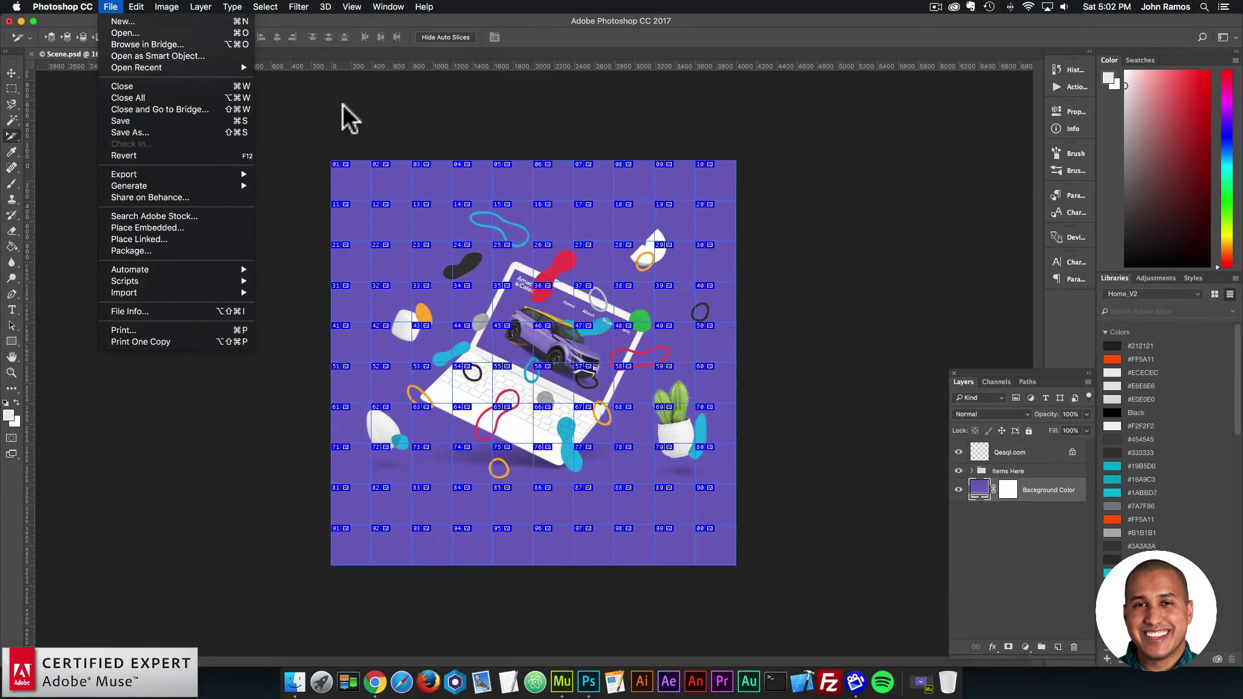
click(108, 8)
click(108, 11)
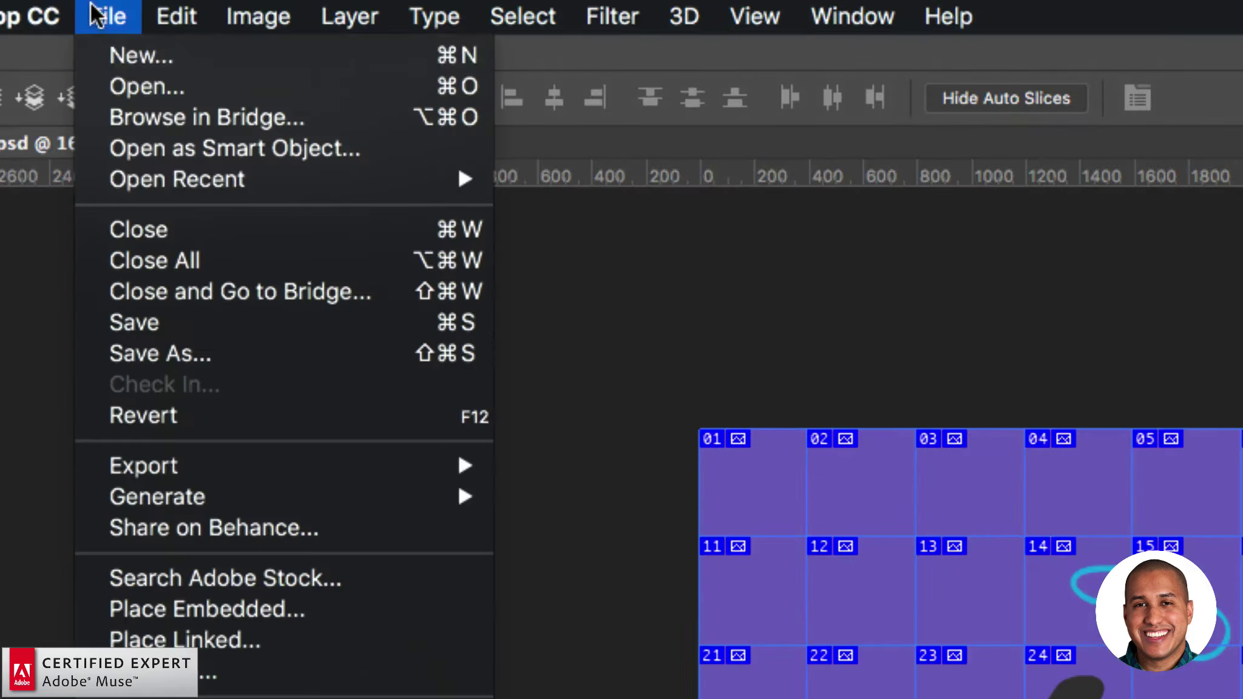
mouse_move(286, 422)
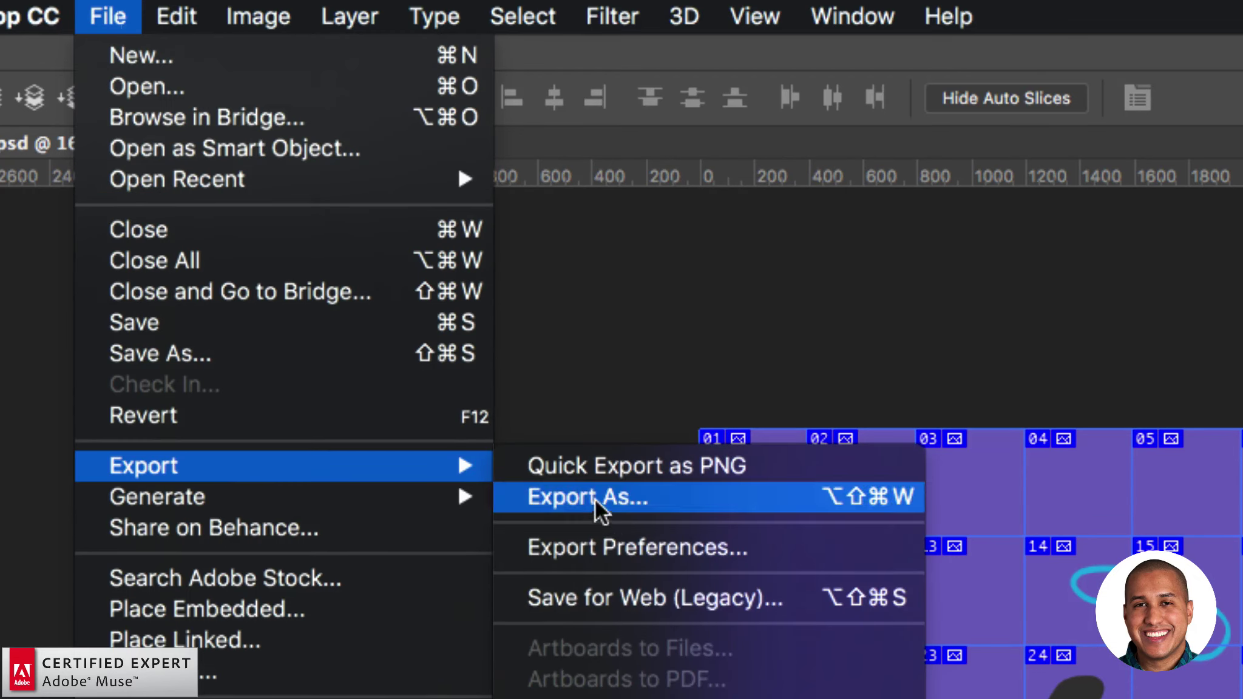
click(629, 591)
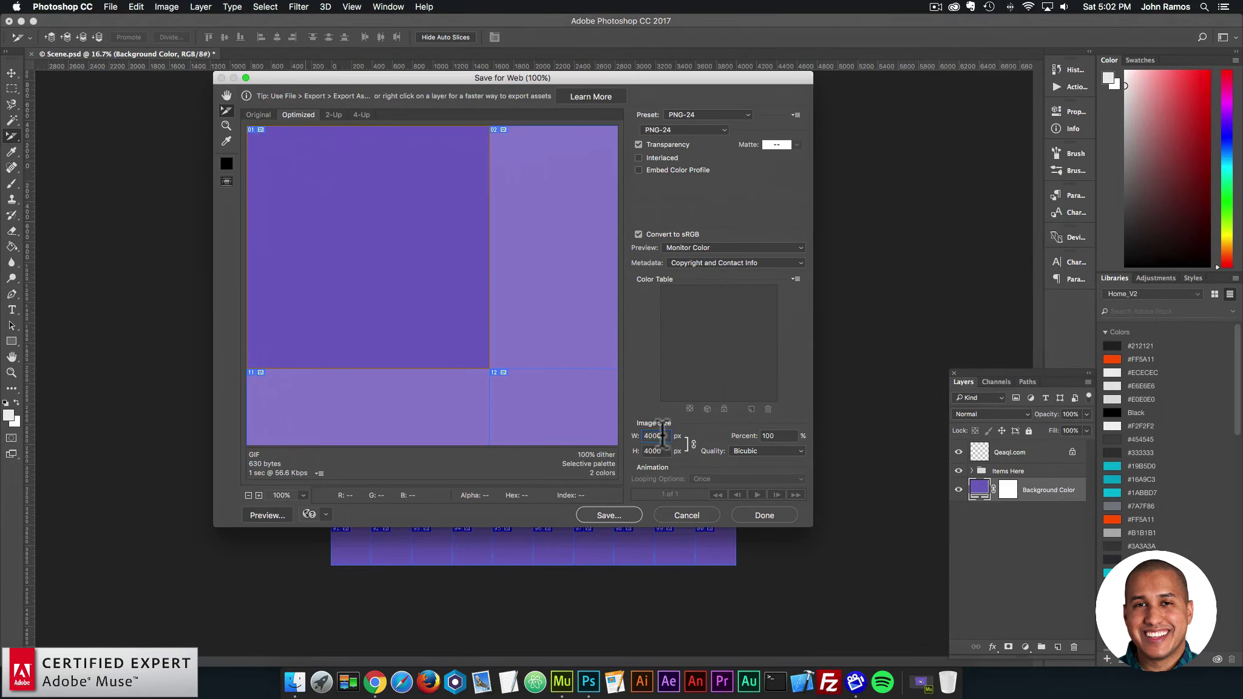
text(450)
click(662, 458)
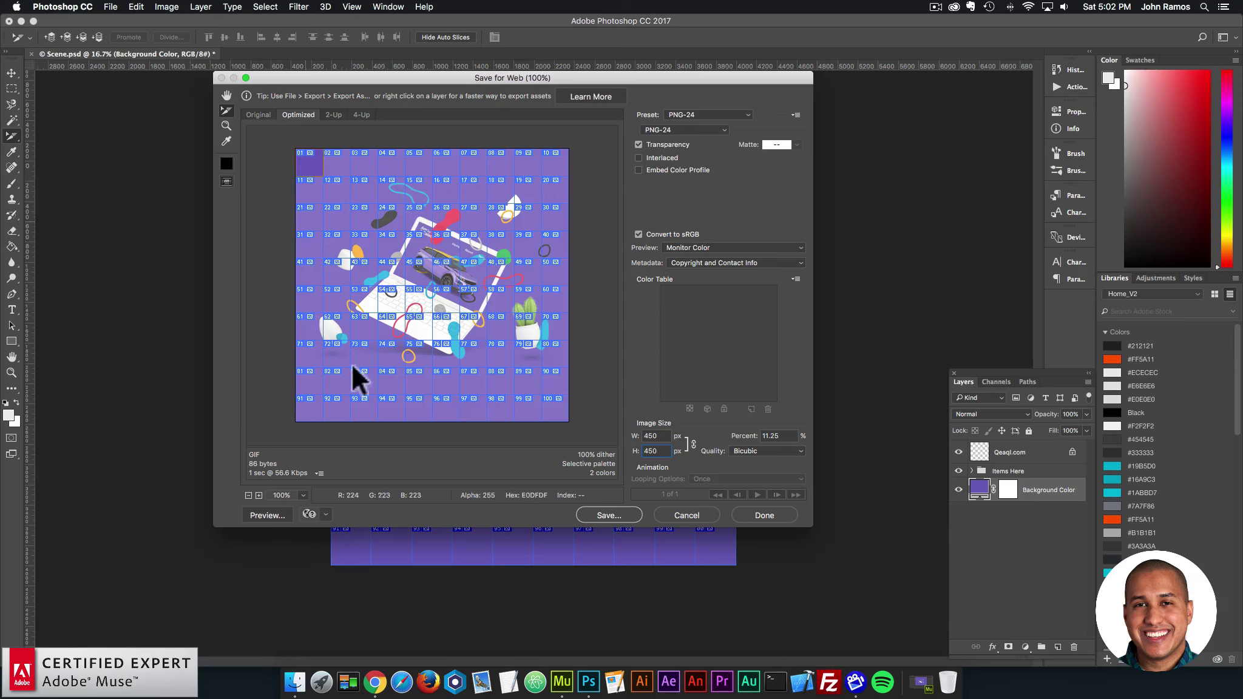
Step: Select all the slices of the scene in the Save for Web preview
drag(266, 133, 594, 442)
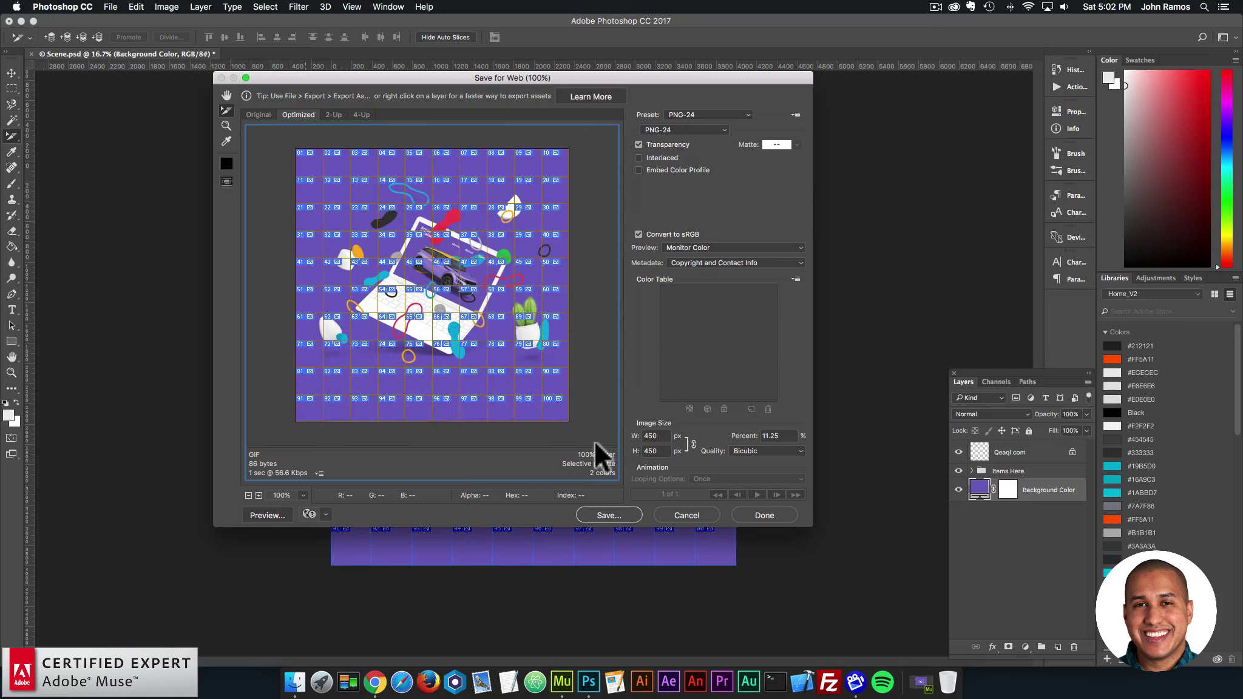
click(588, 427)
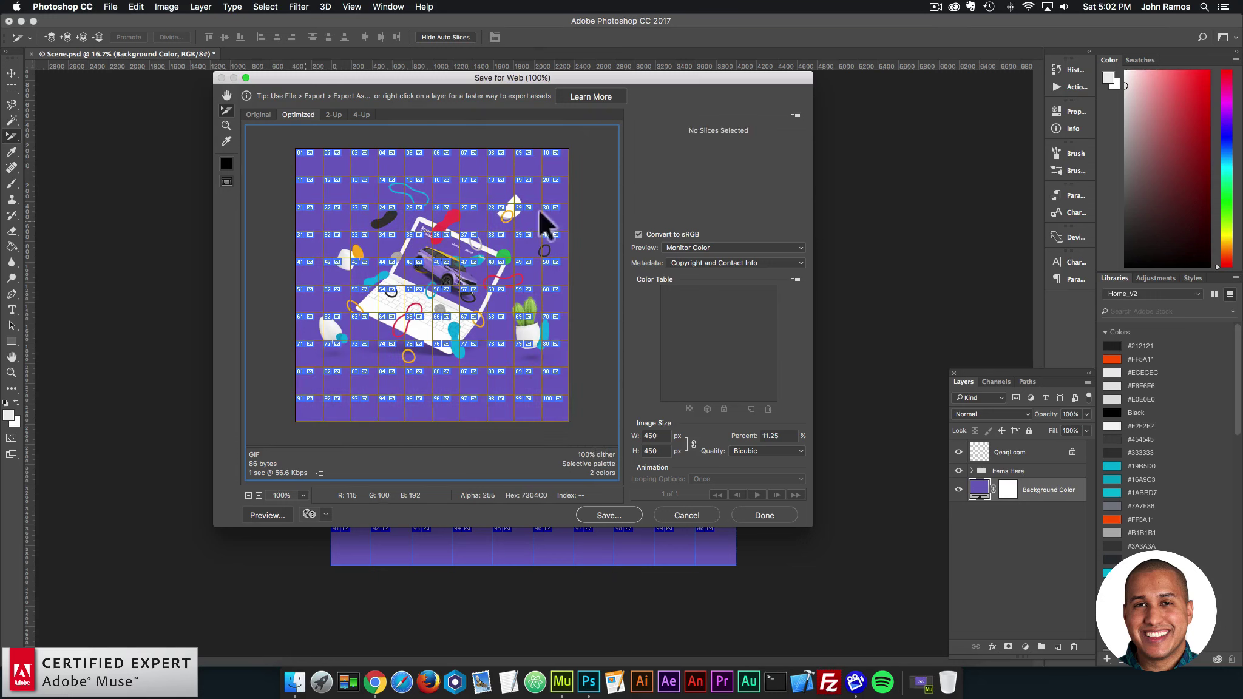
drag(275, 134, 615, 450)
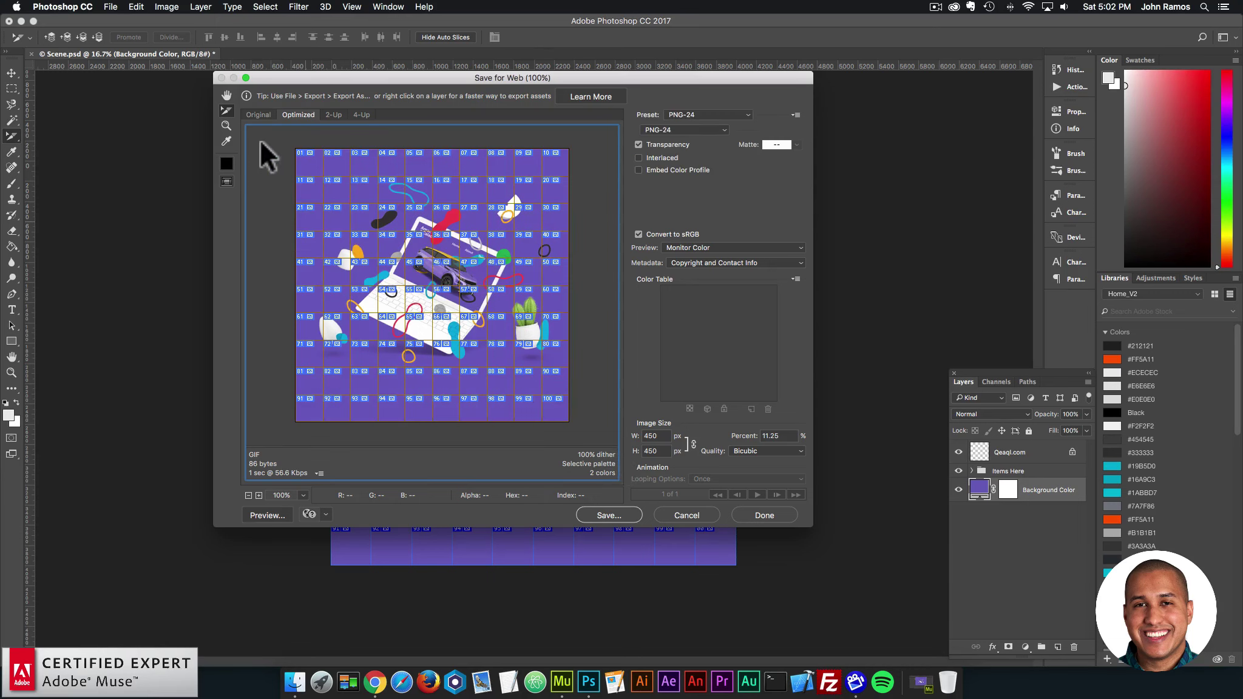
drag(259, 138, 596, 450)
drag(277, 137, 597, 444)
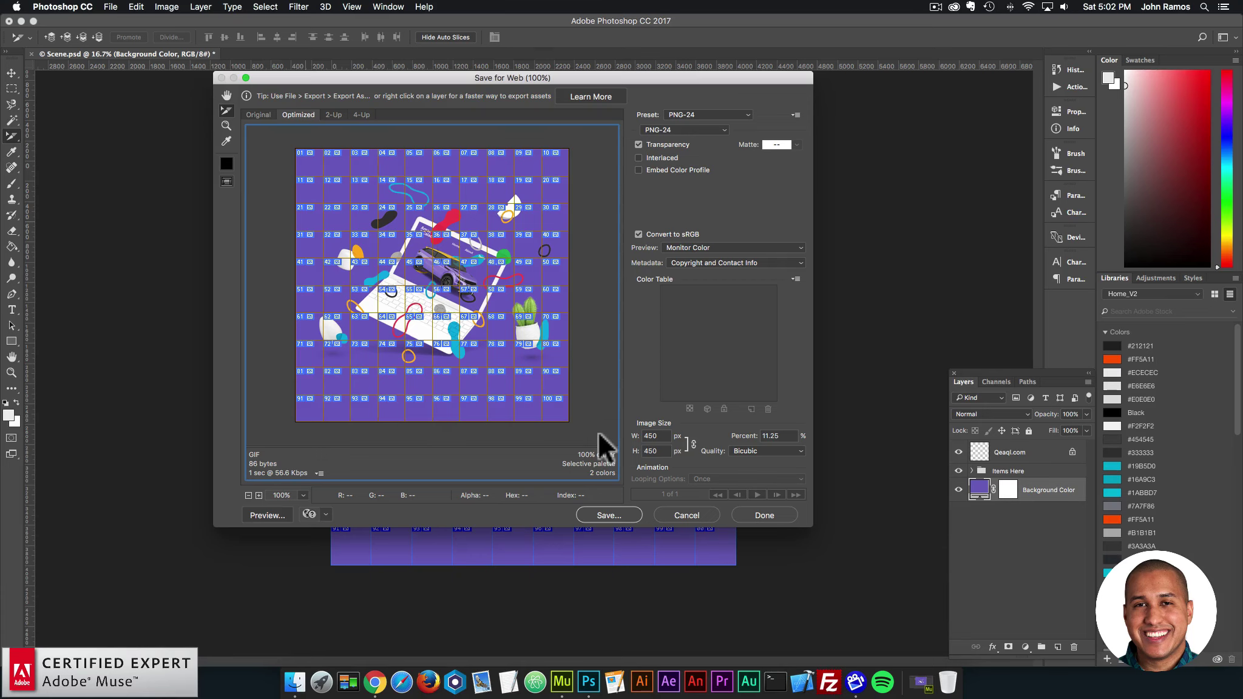
Step: Save all slices as images only, with the file name 1, into a new folder named images-2 inside website-mock-up
click(604, 515)
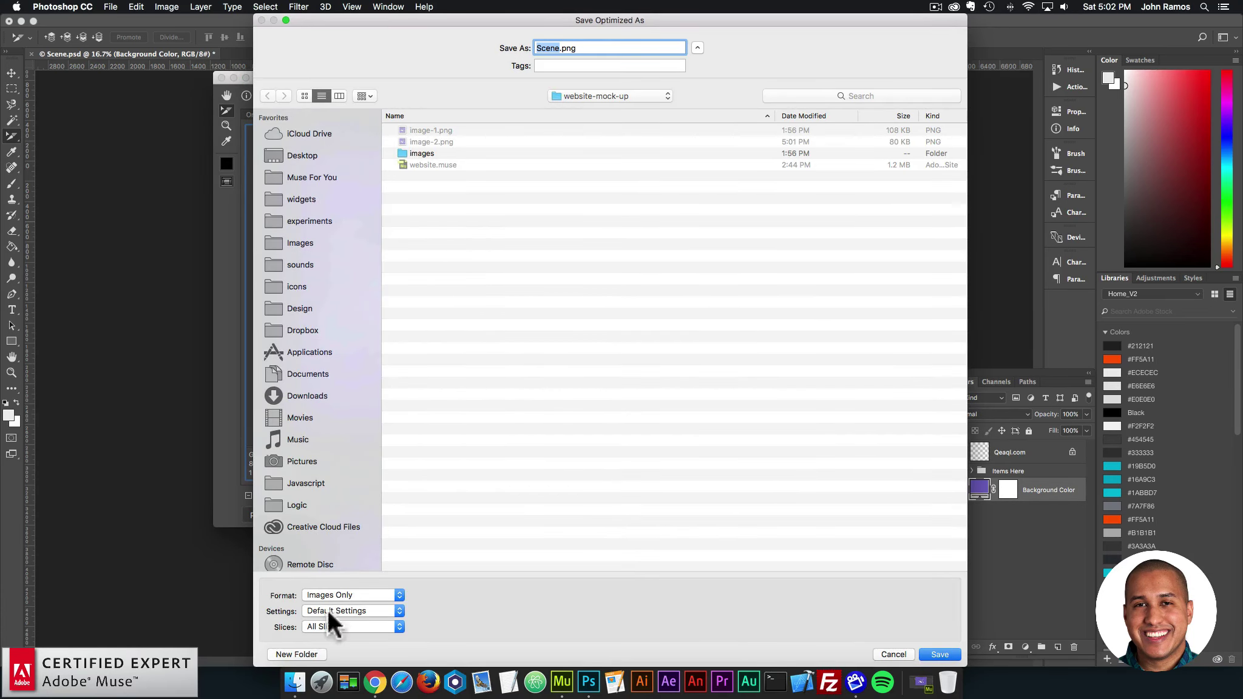
click(296, 654)
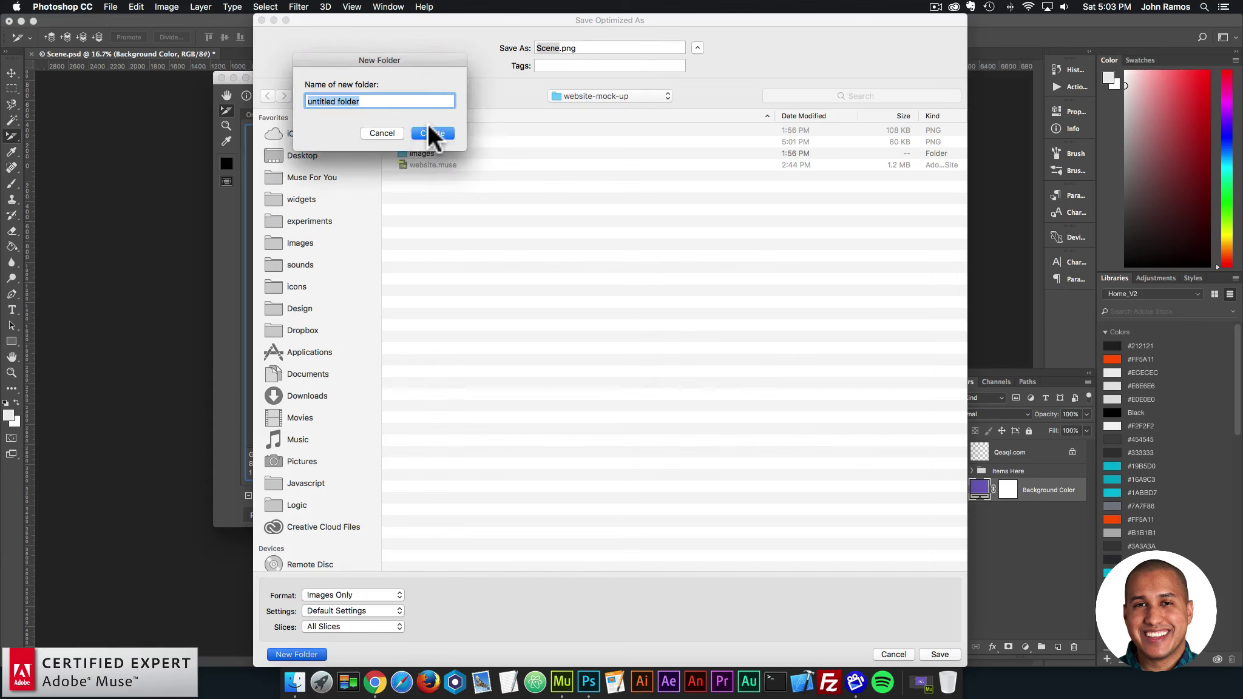
text(images-2)
key(Return)
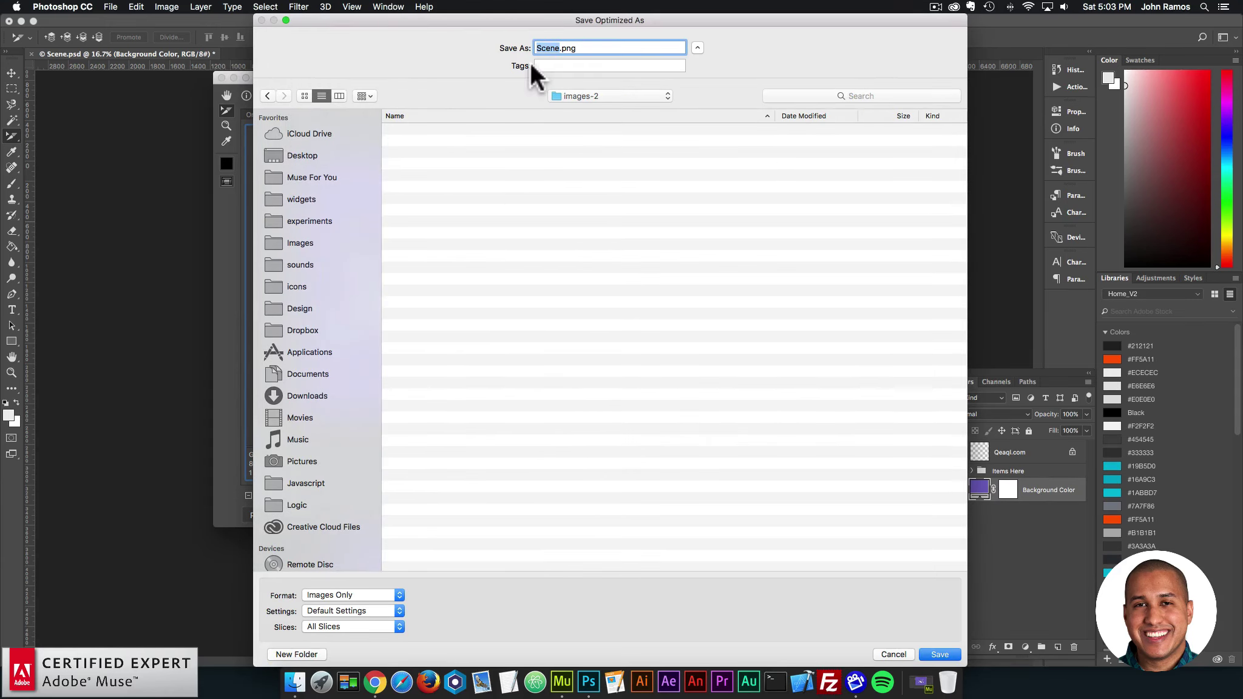
text(1)
click(941, 653)
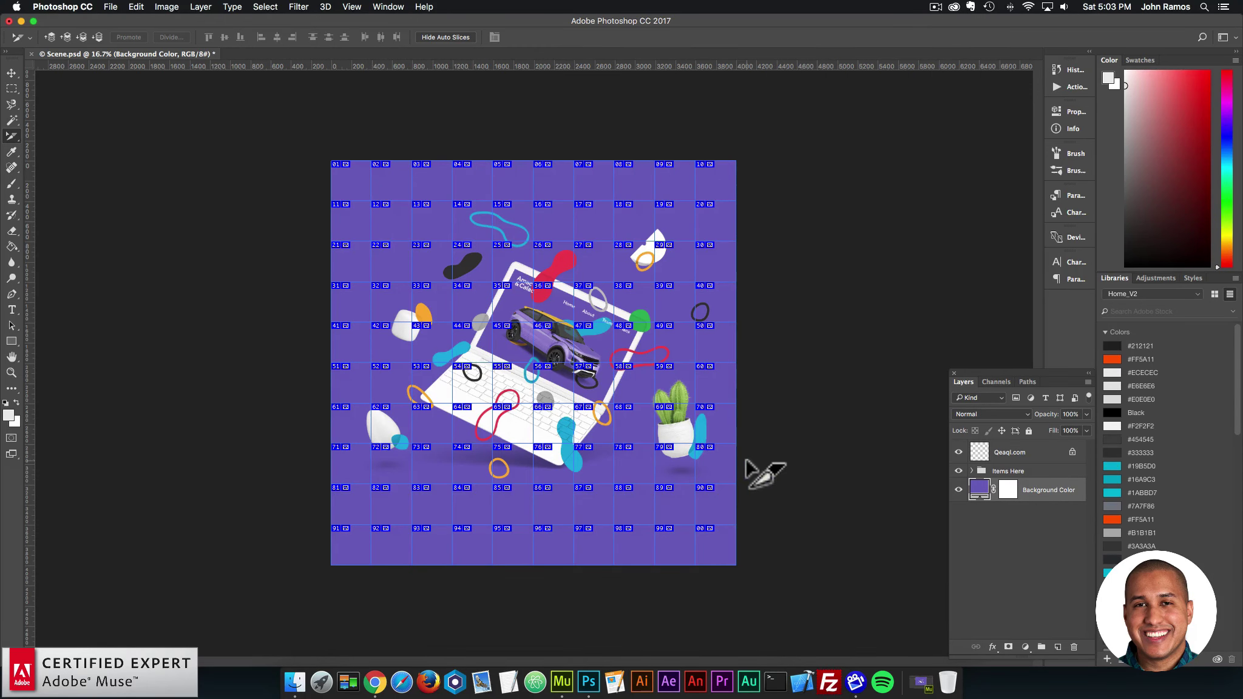
Step: Switch to Adobe Muse, create a new Fluid Width site with a maximum page width of 960, and open its Home page
click(565, 671)
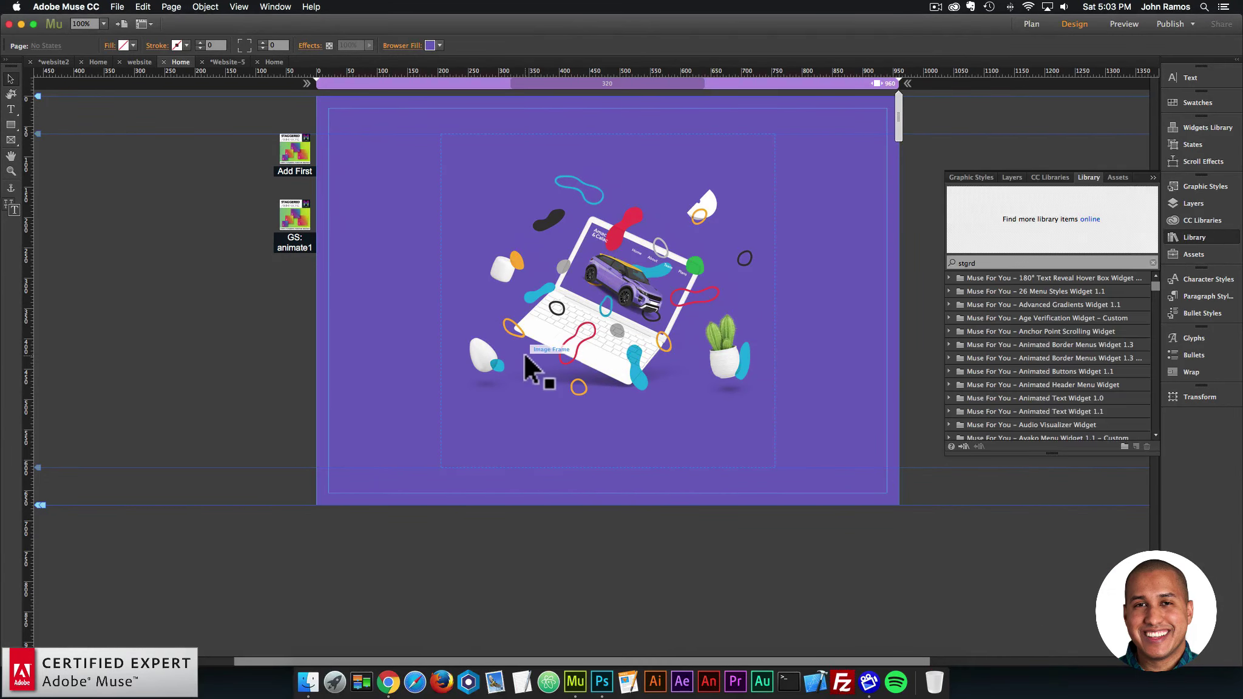
click(113, 7)
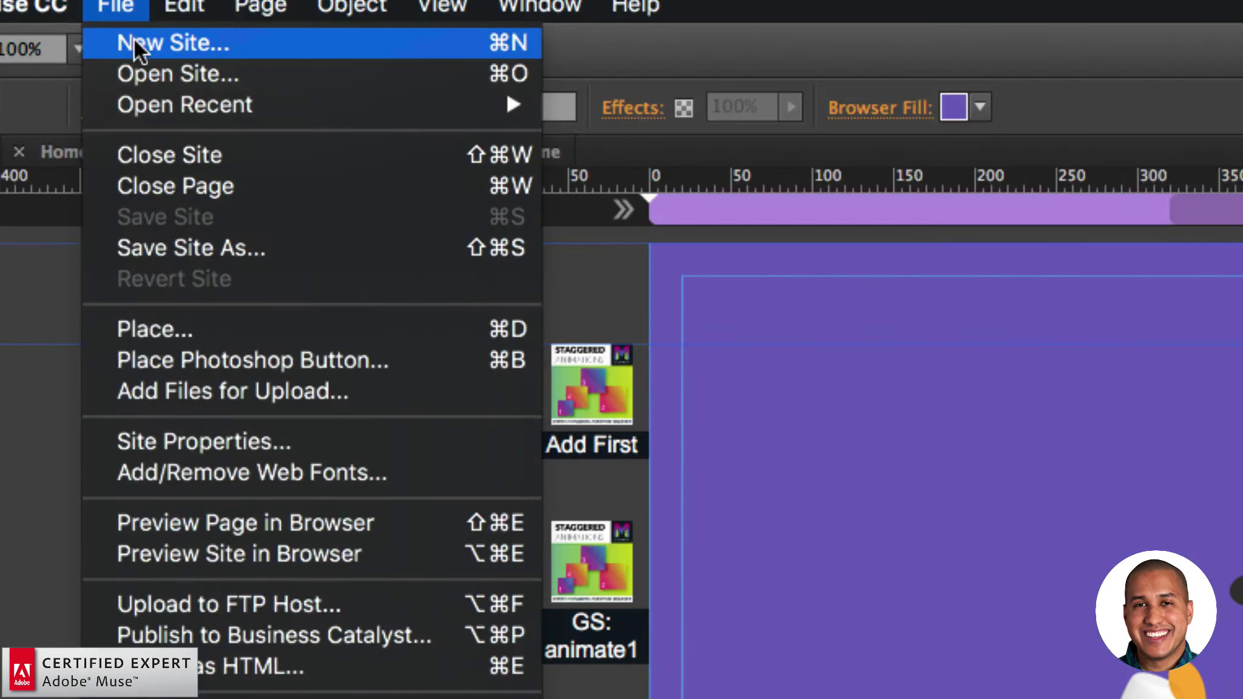
click(125, 21)
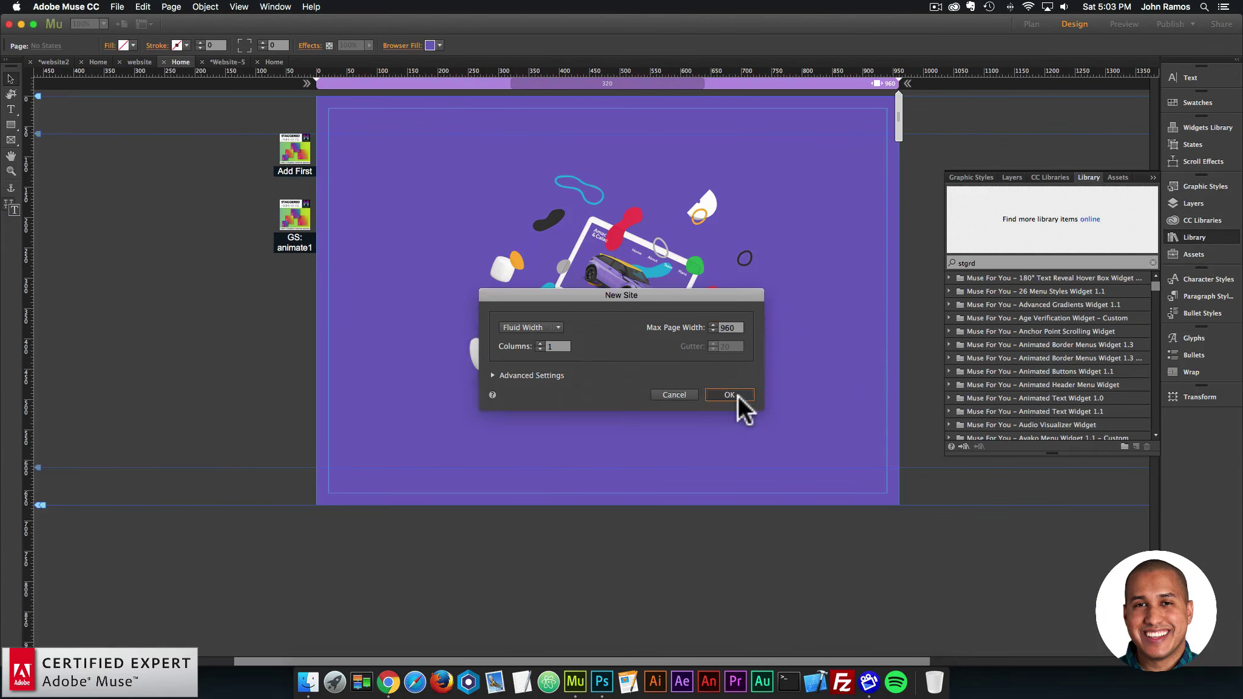
click(737, 395)
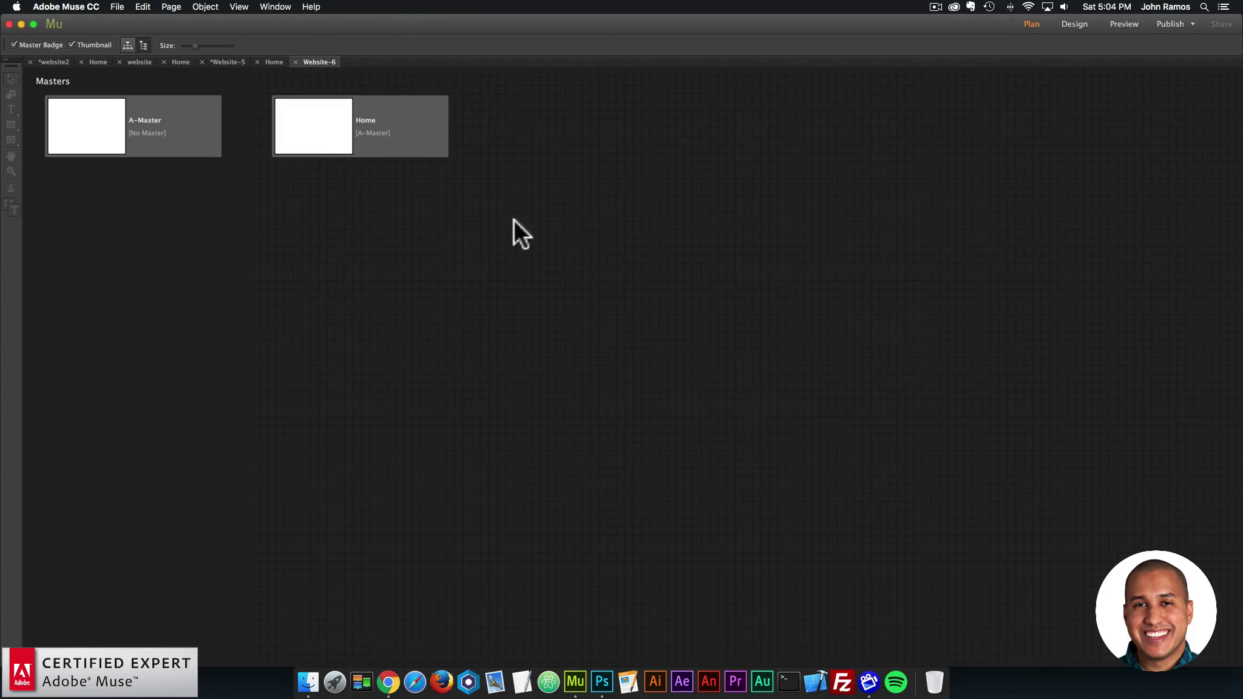
double_click(320, 133)
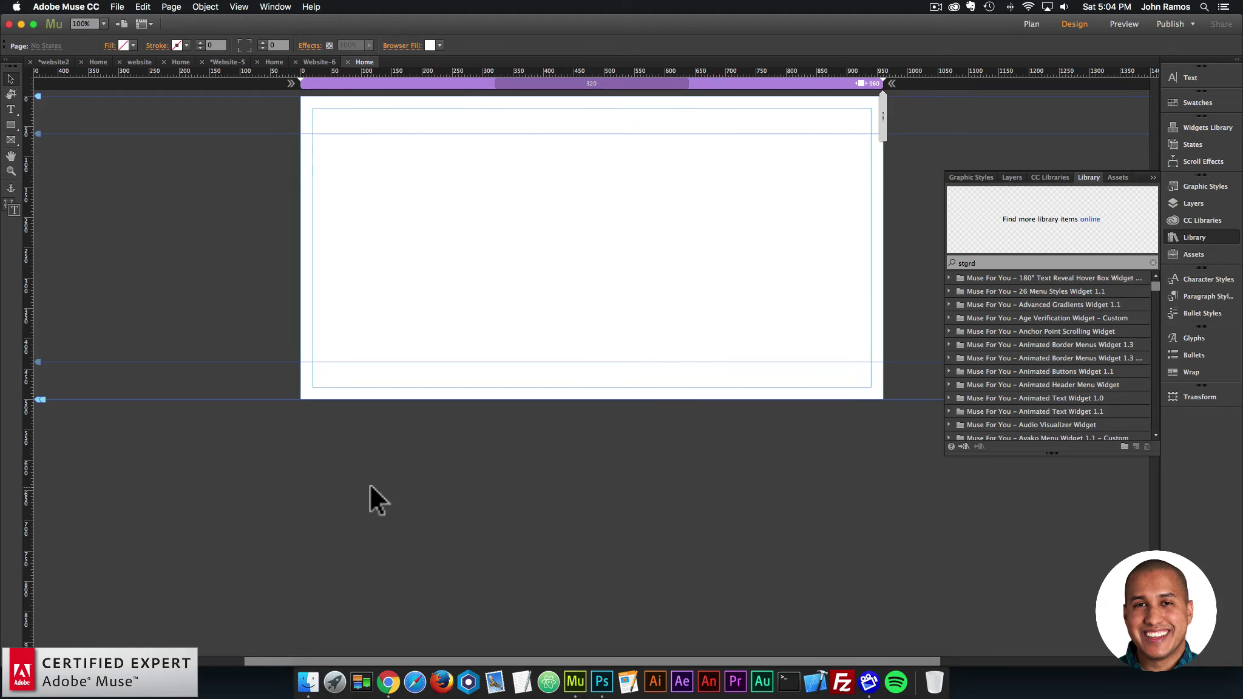
Step: Place image-2.png from the website-mock-up folder on the Home page, centred horizontally at X 255, Y 62
click(307, 682)
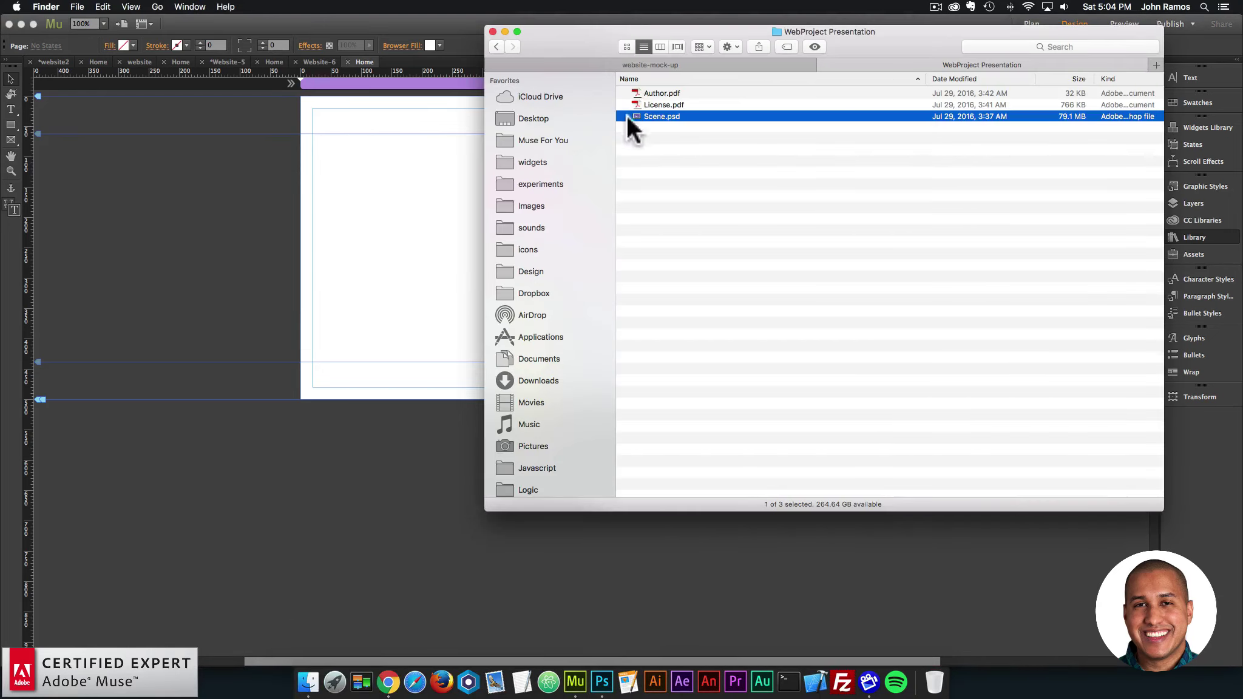
click(572, 65)
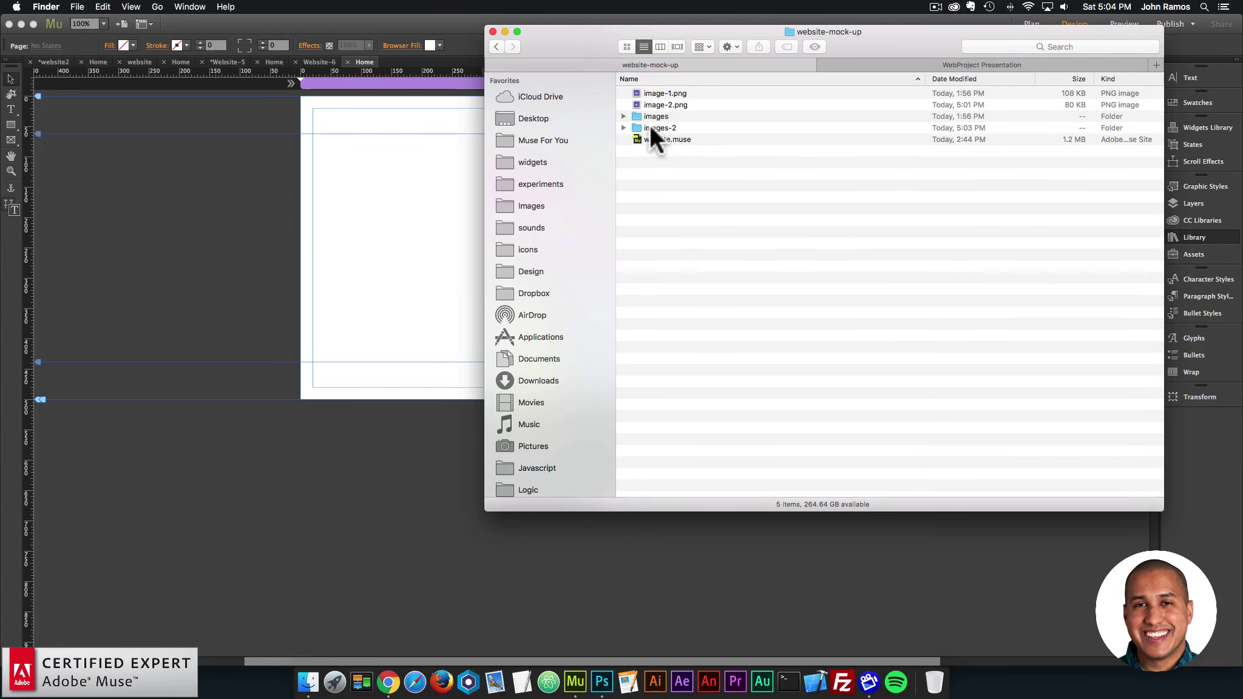
click(647, 94)
click(640, 103)
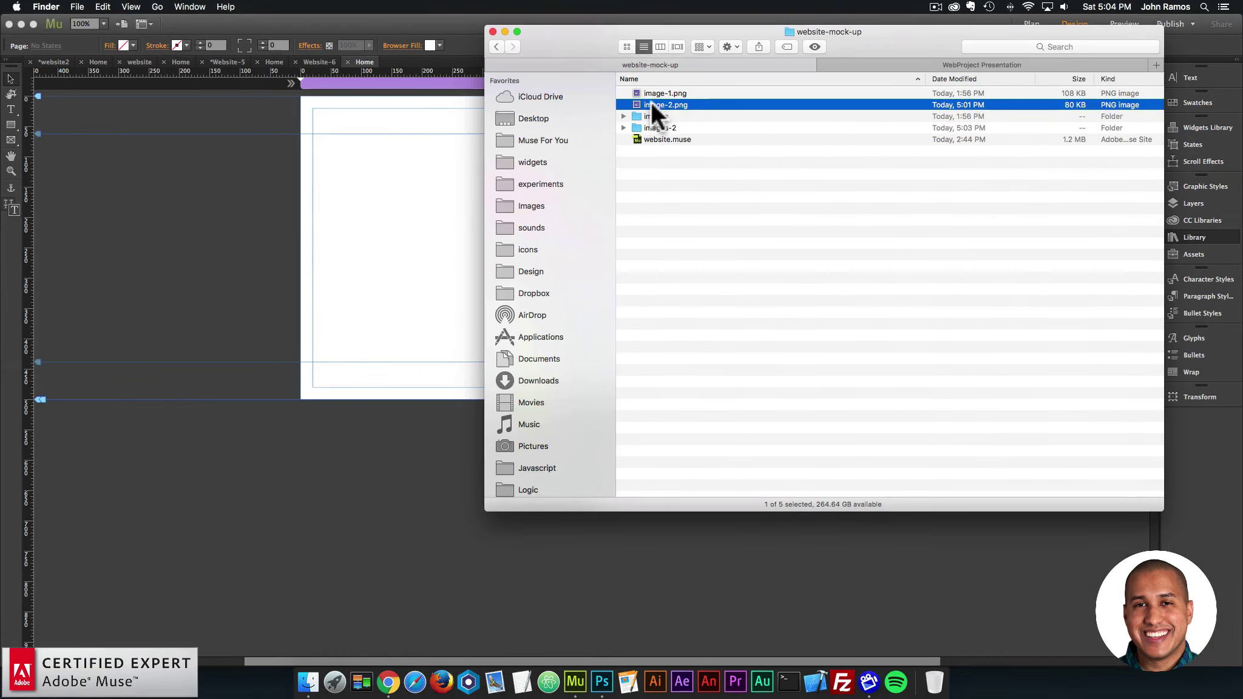
drag(681, 102, 379, 185)
click(377, 180)
drag(474, 269, 551, 219)
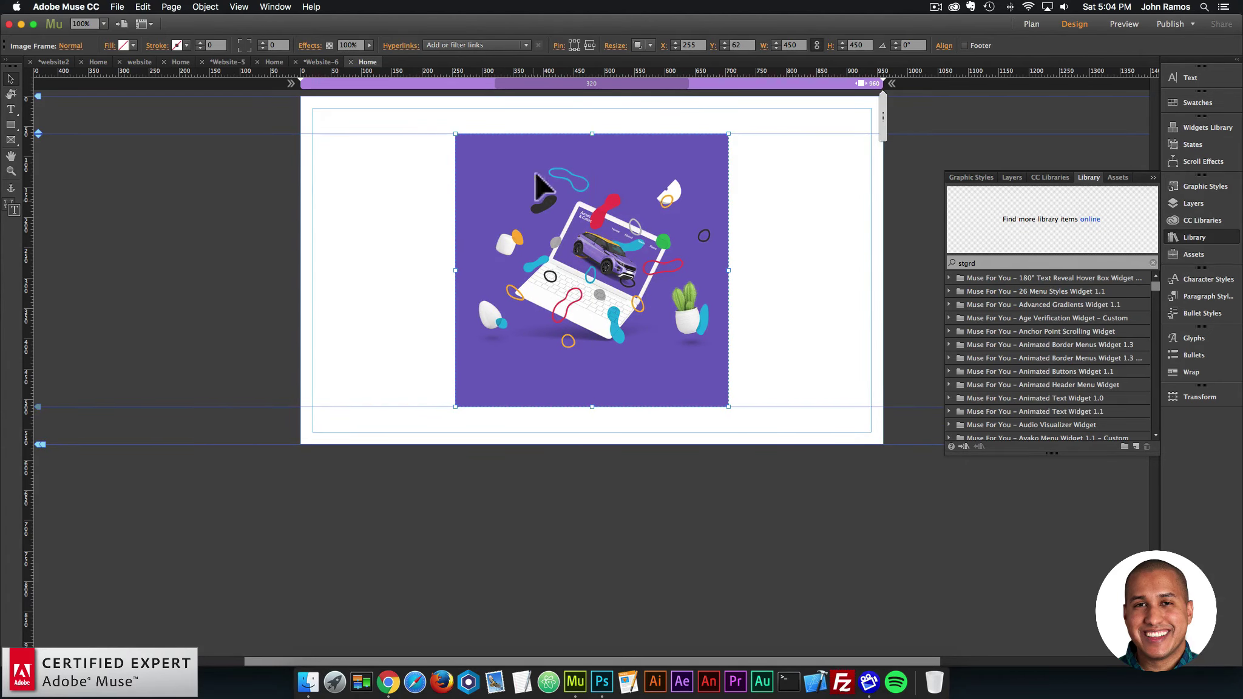
Step: Set the page's browser fill to the purple sampled from the placed image's background
click(413, 193)
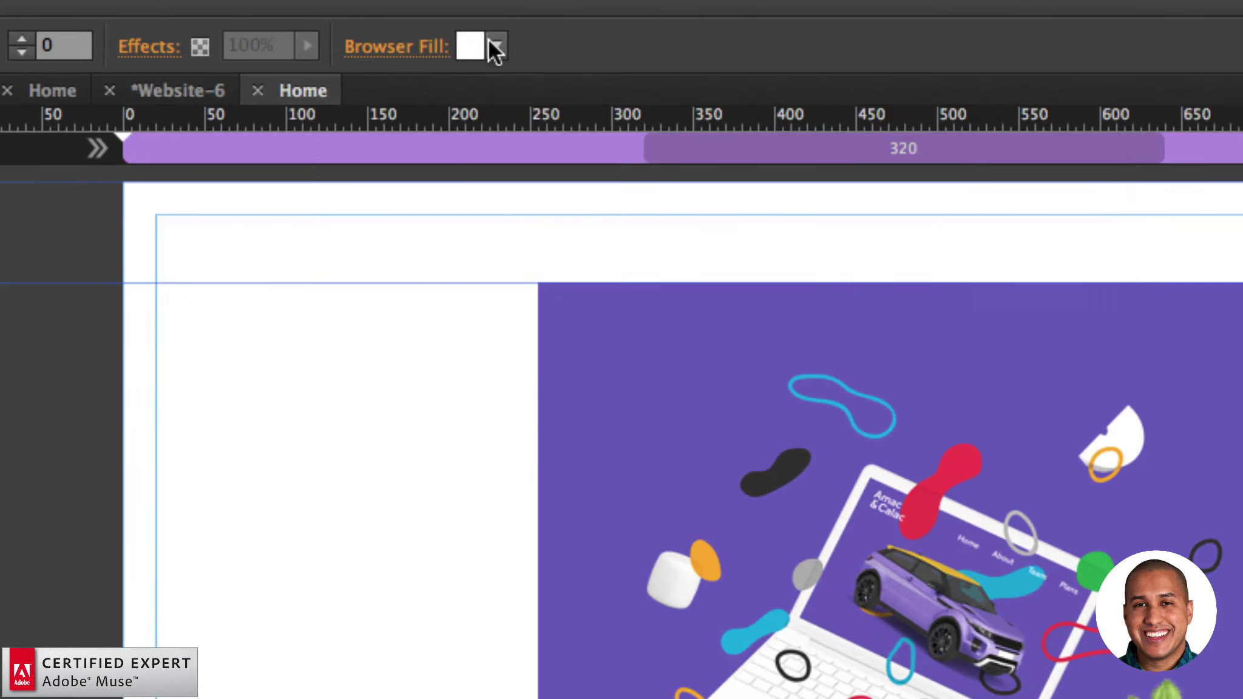
click(493, 46)
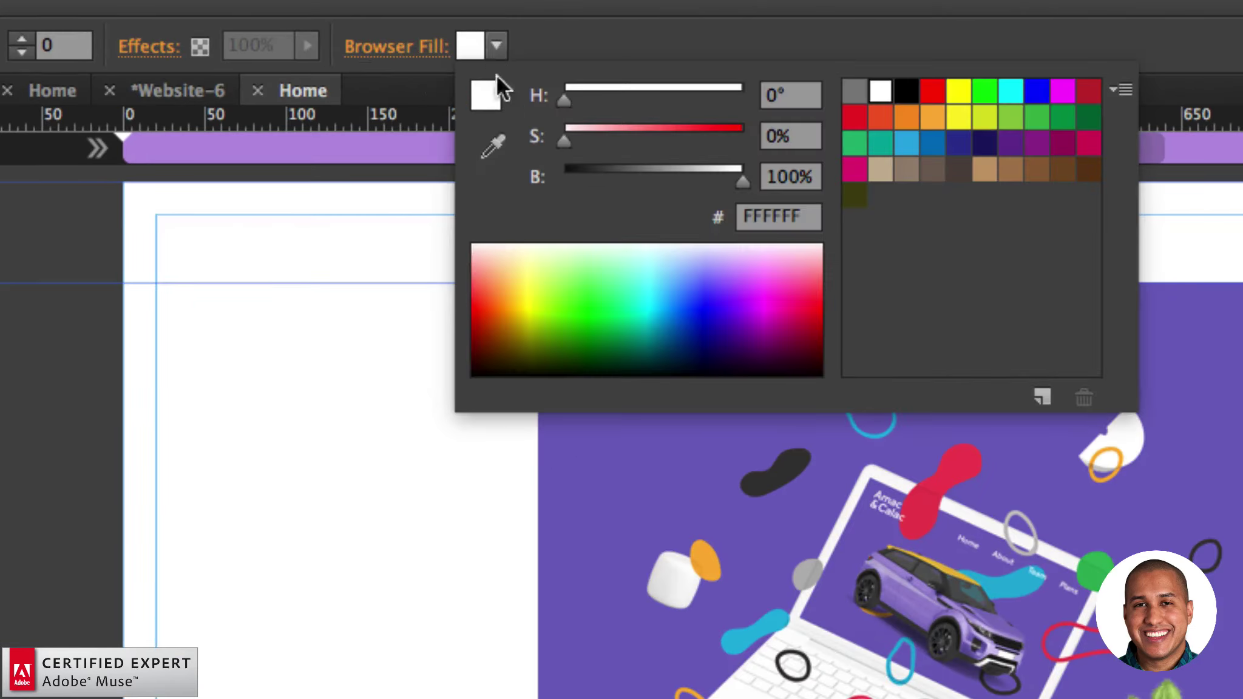
click(492, 147)
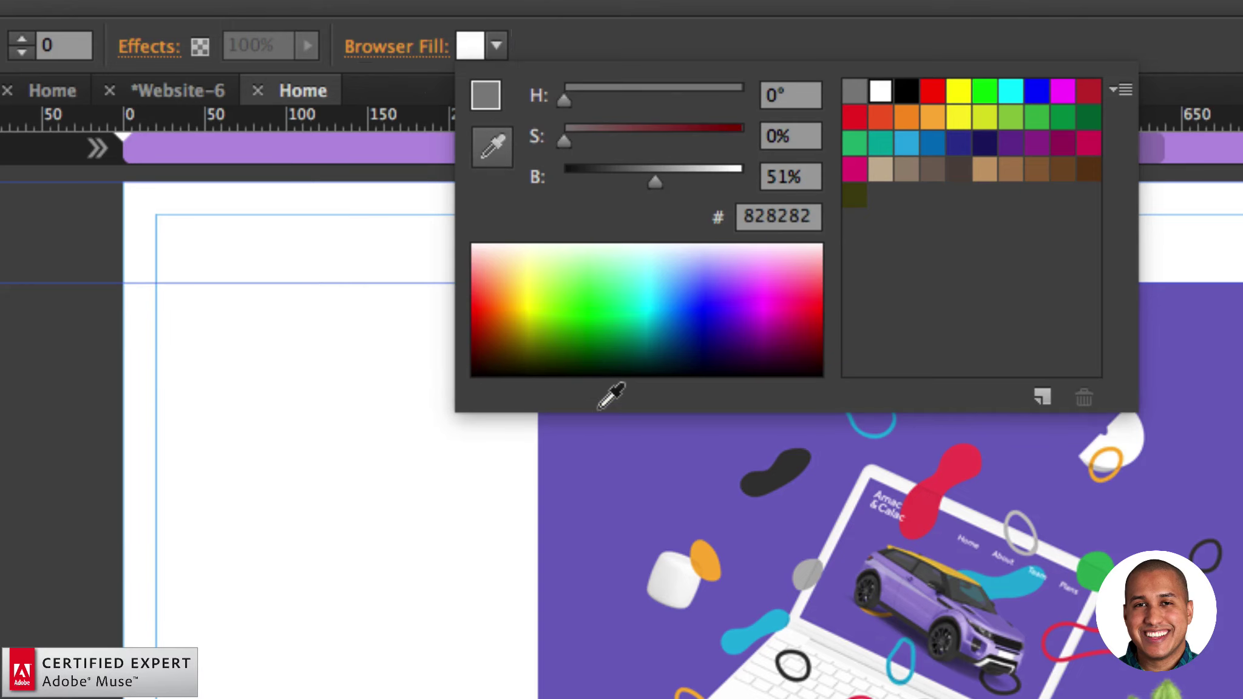
click(595, 495)
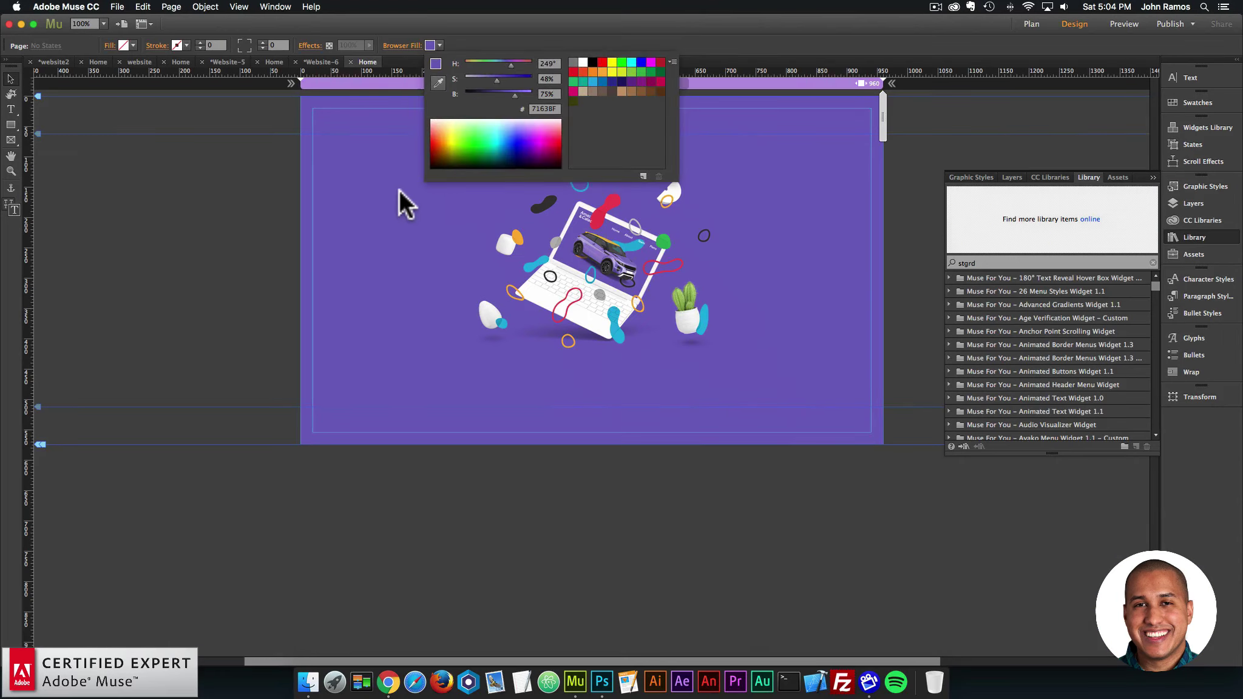
click(399, 185)
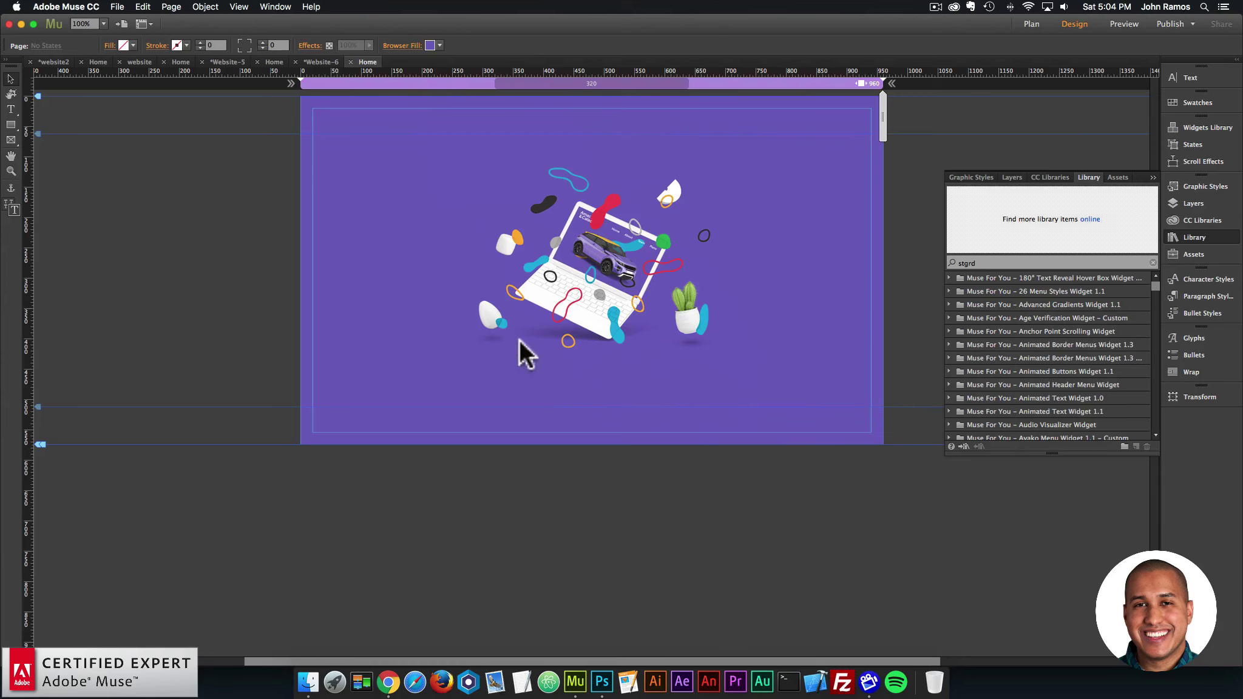
Step: Open the images folder inside images-2 in Finder and look through the exported slices as thumbnails
click(307, 680)
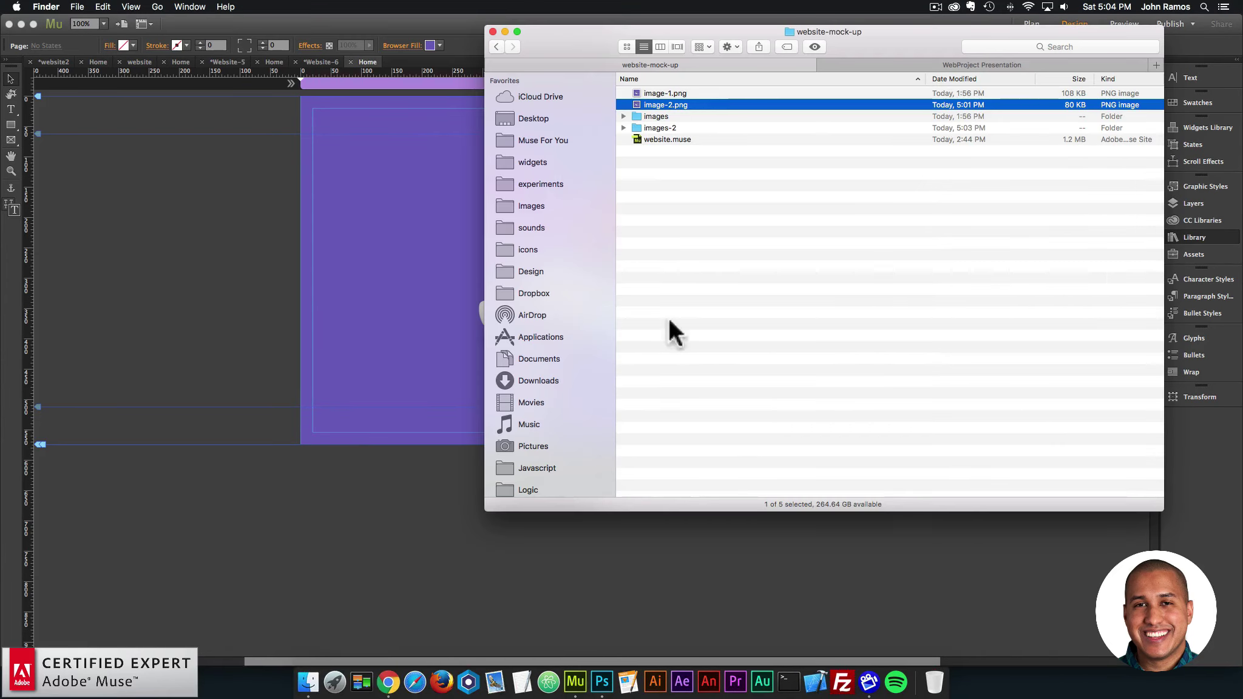
double_click(645, 127)
click(653, 94)
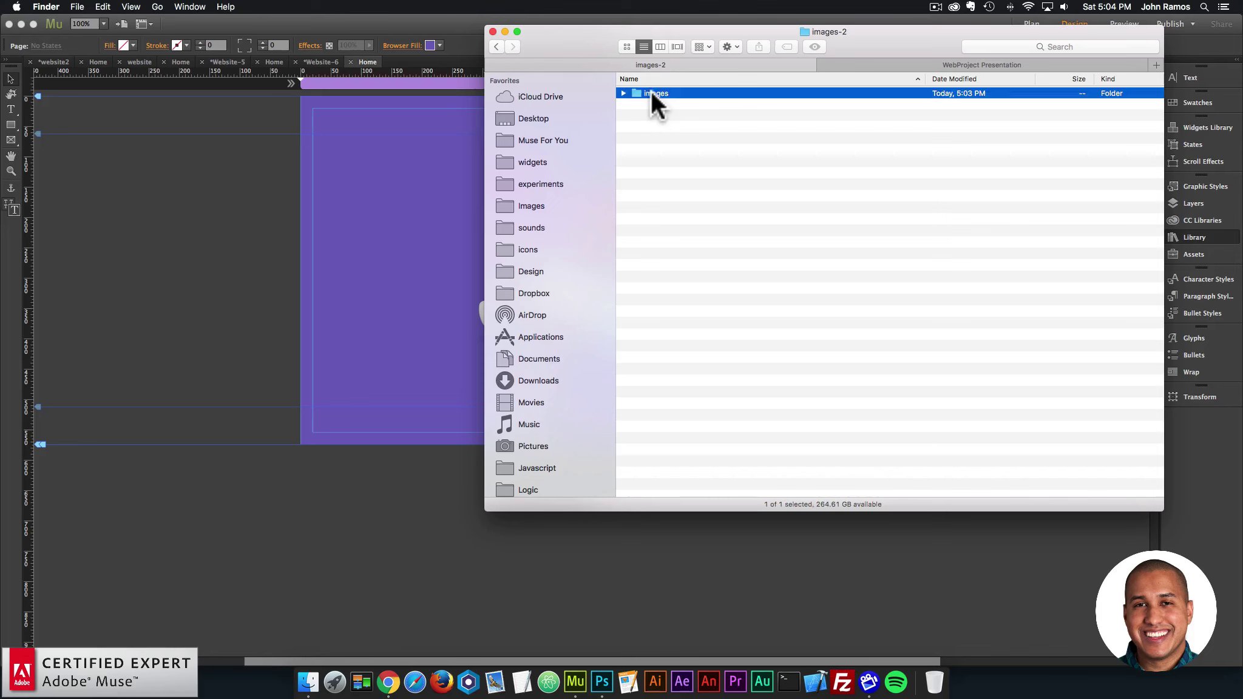
double_click(650, 91)
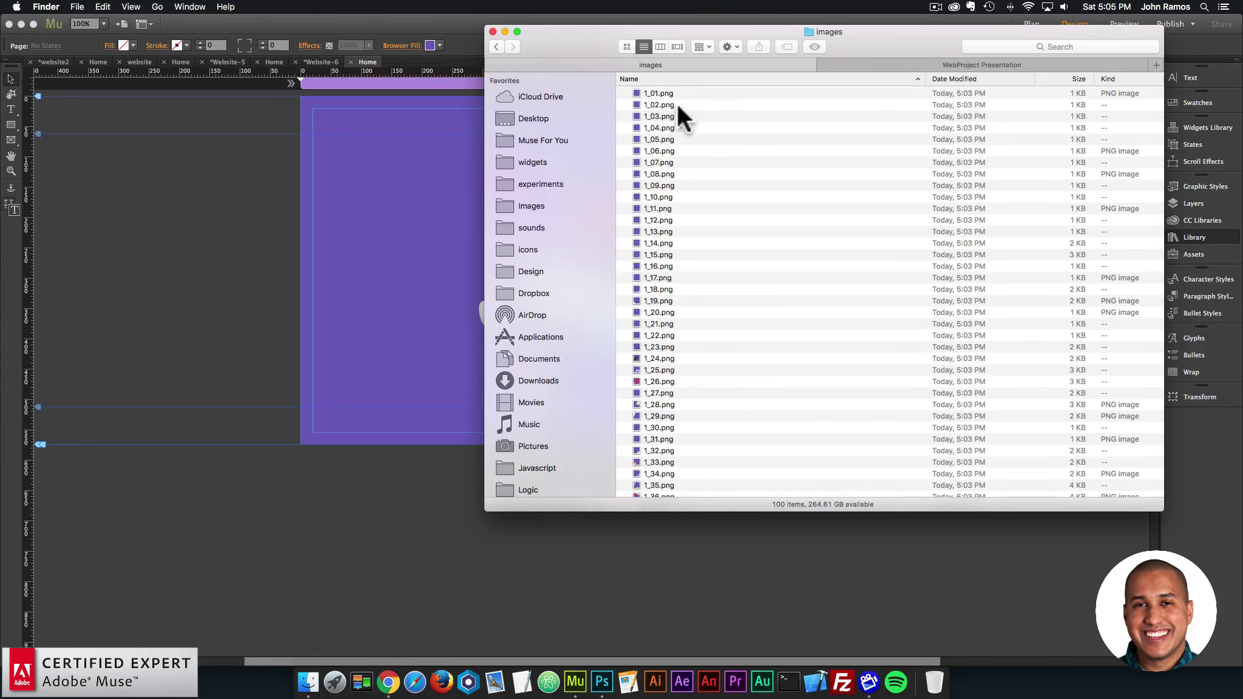
click(628, 48)
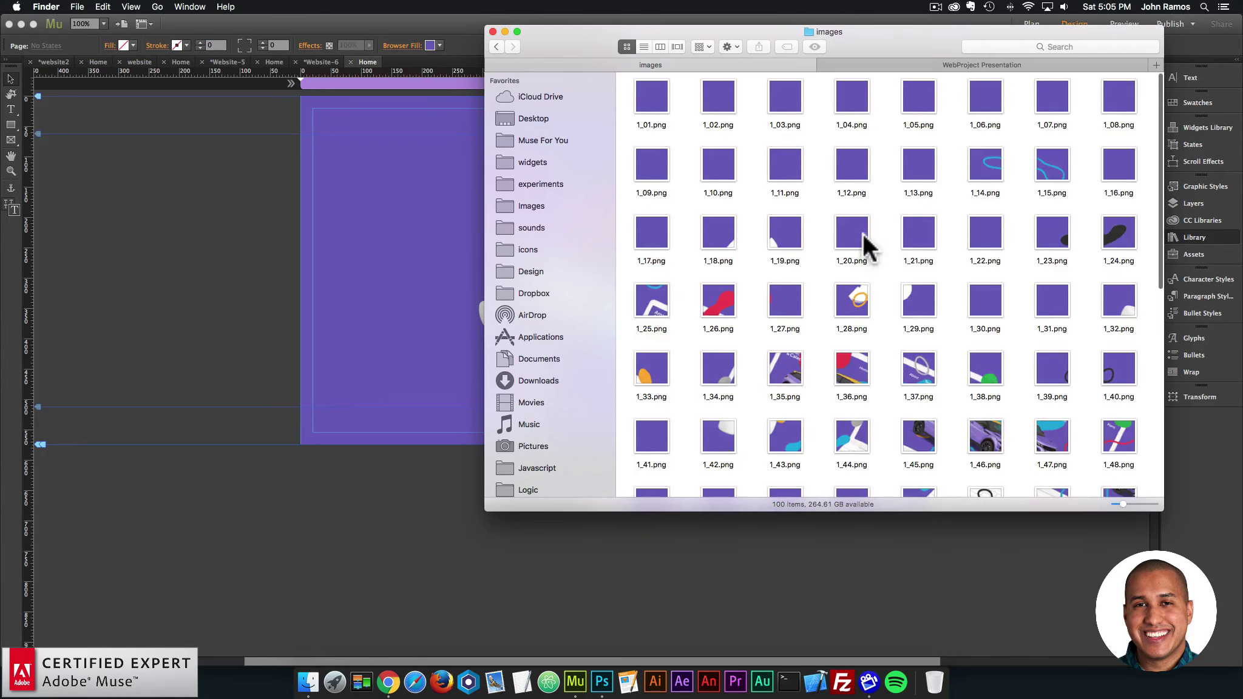
scroll(862, 234, down, 5)
scroll(864, 238, up, 3)
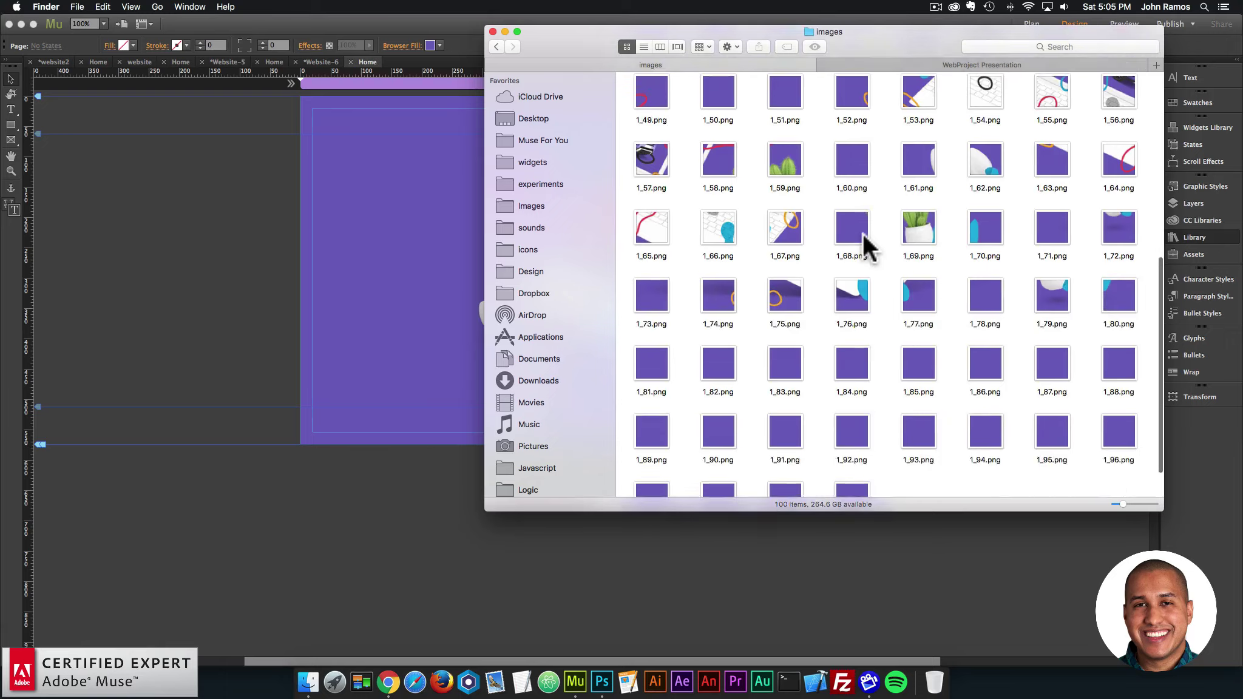
scroll(862, 233, up, 2)
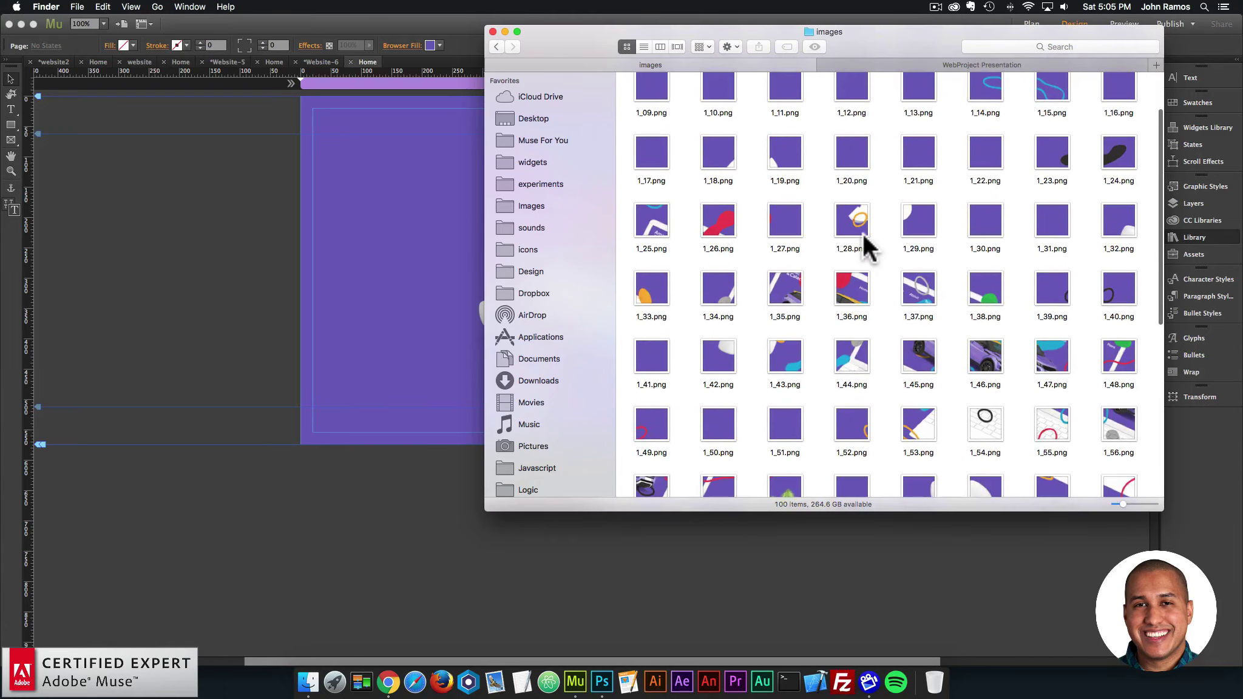
Step: Place the slice 1_46.png roughly over the car on the laptop mockup in Muse
drag(582, 37, 782, 63)
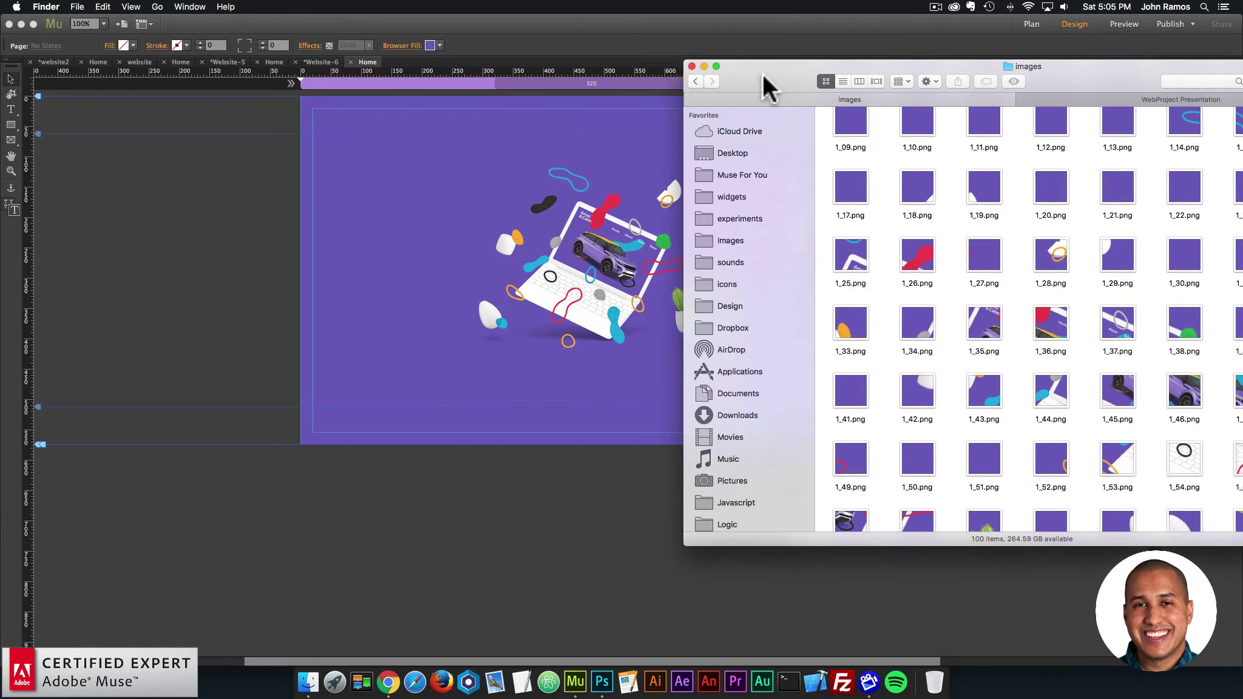
drag(866, 64, 761, 40)
drag(1080, 368, 595, 280)
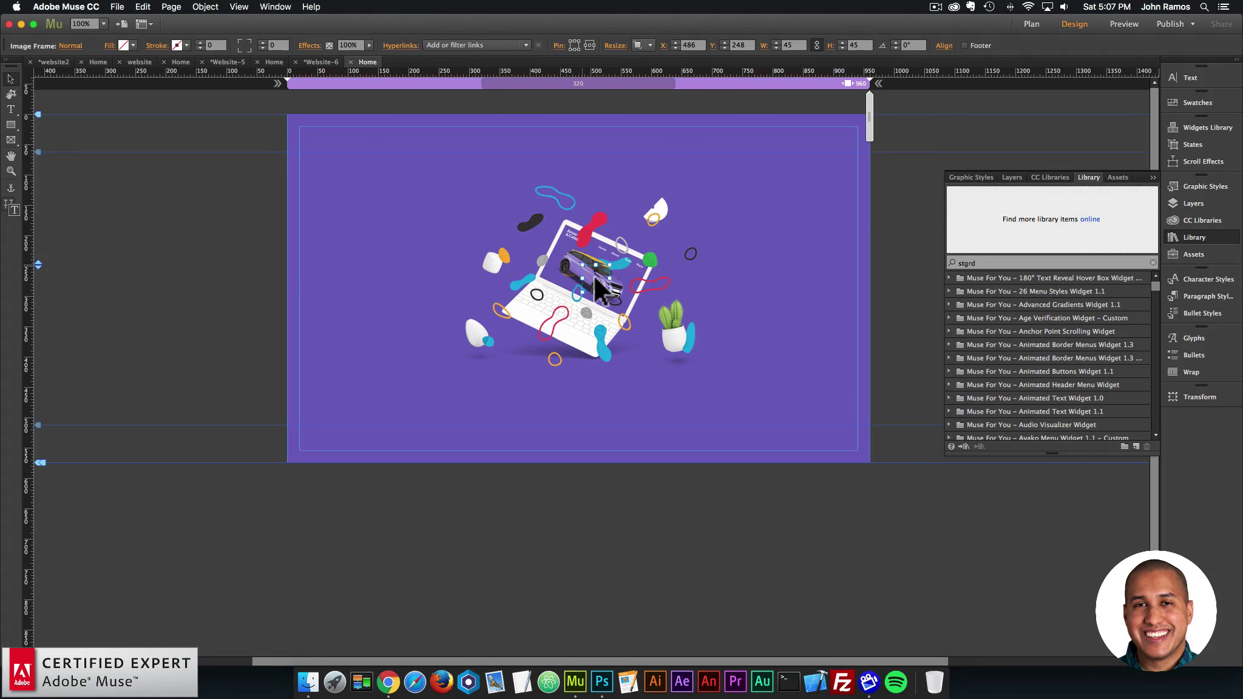
Step: Align the placed car slice exactly with the mockup image beneath it, at X 481, Y 243
scroll(595, 278, up, 10)
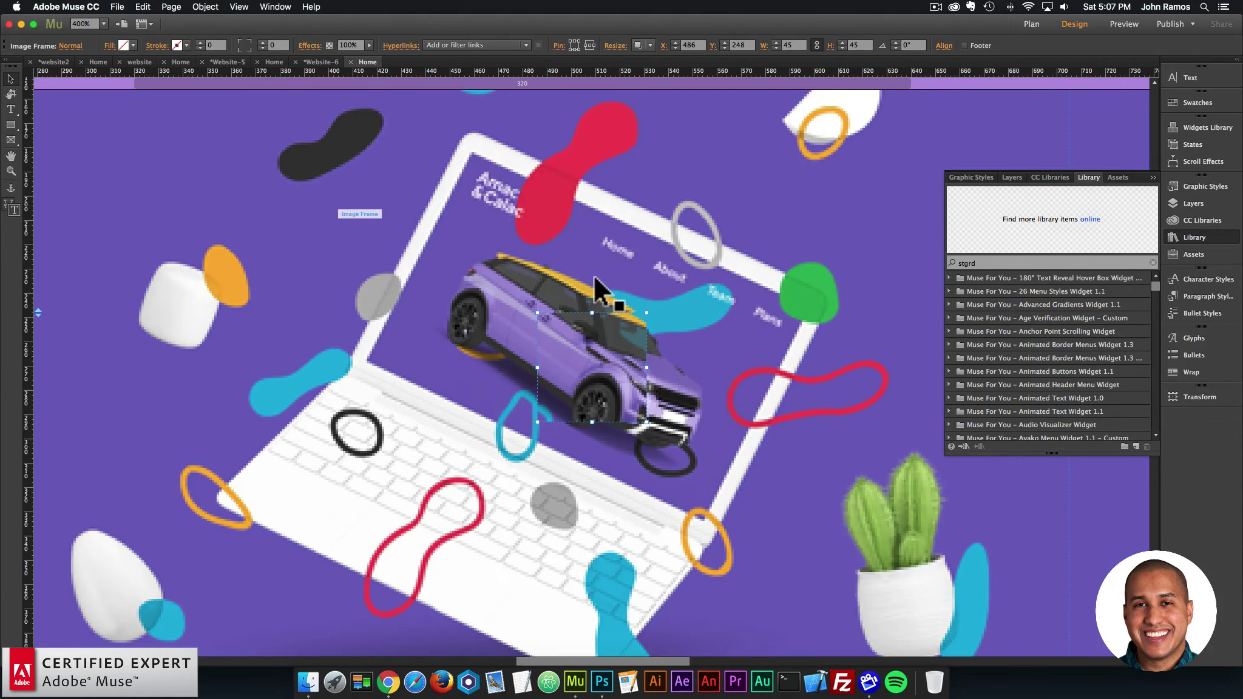
scroll(593, 274, up, 2)
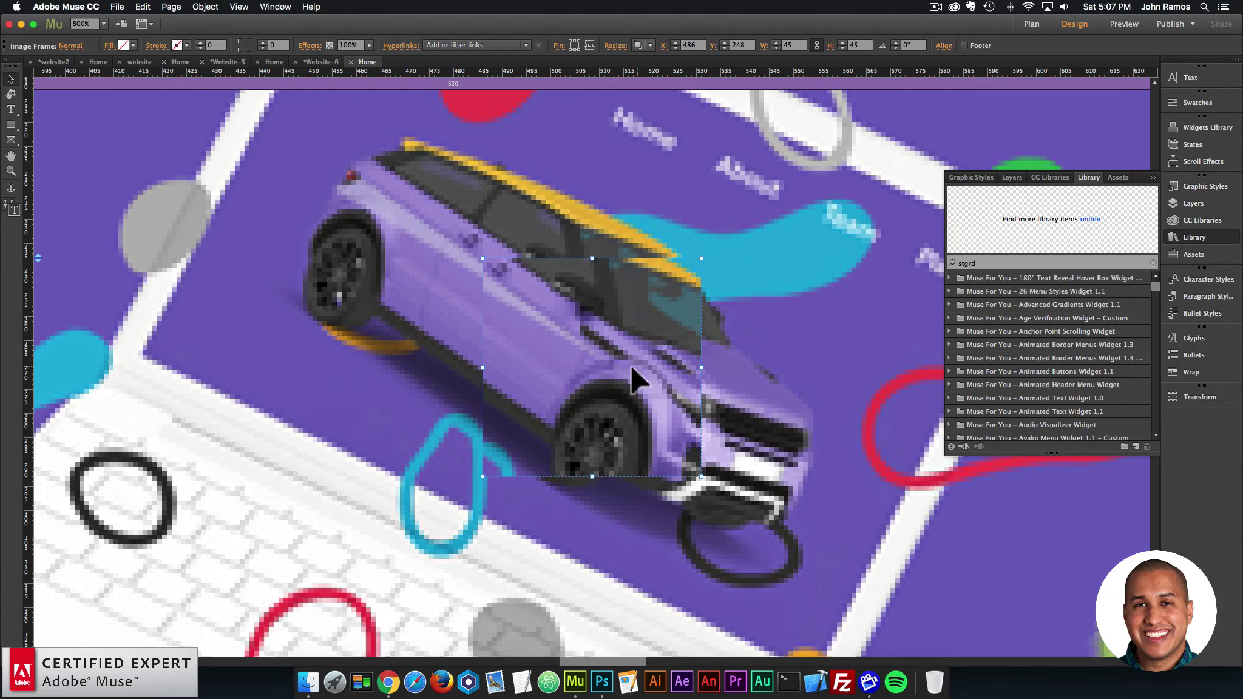
drag(630, 364, 624, 345)
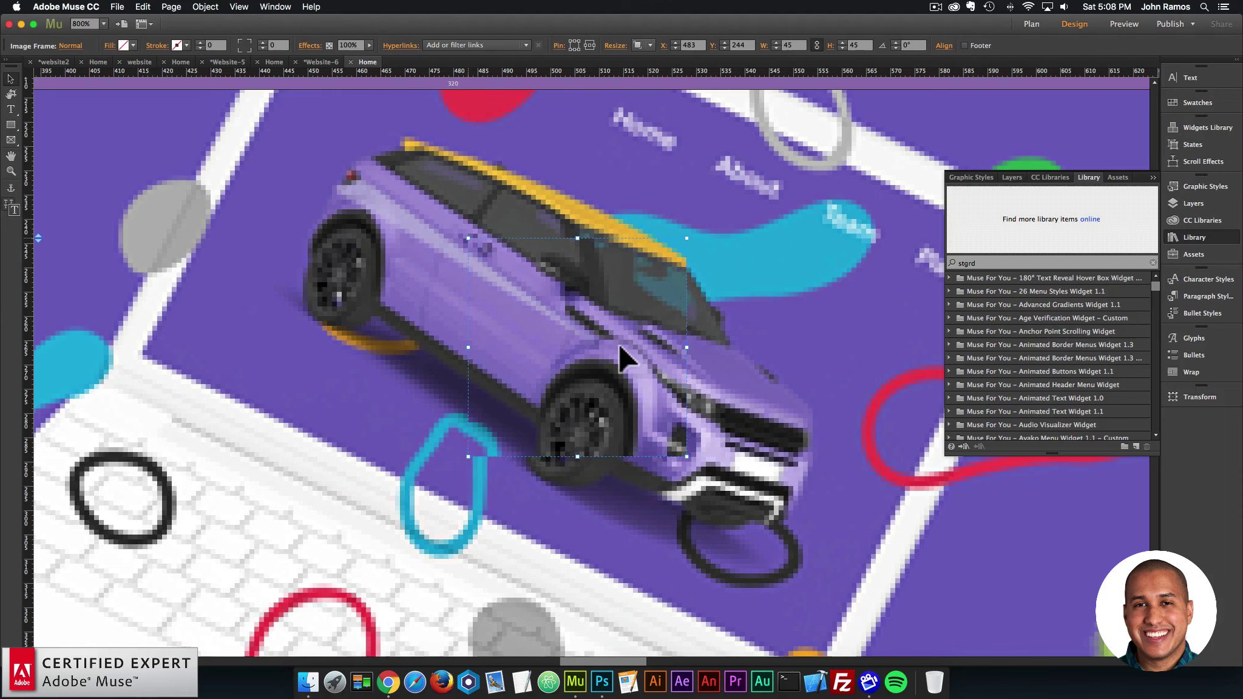
key(Left)
key(Left)
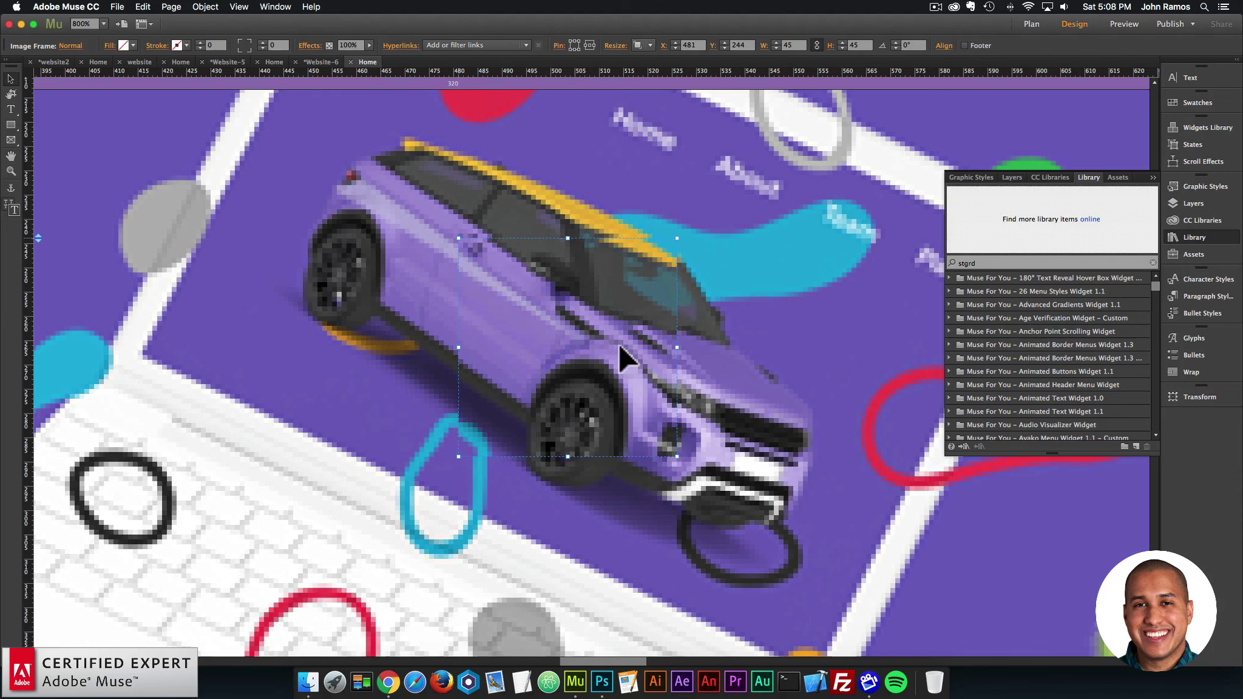
key(Up)
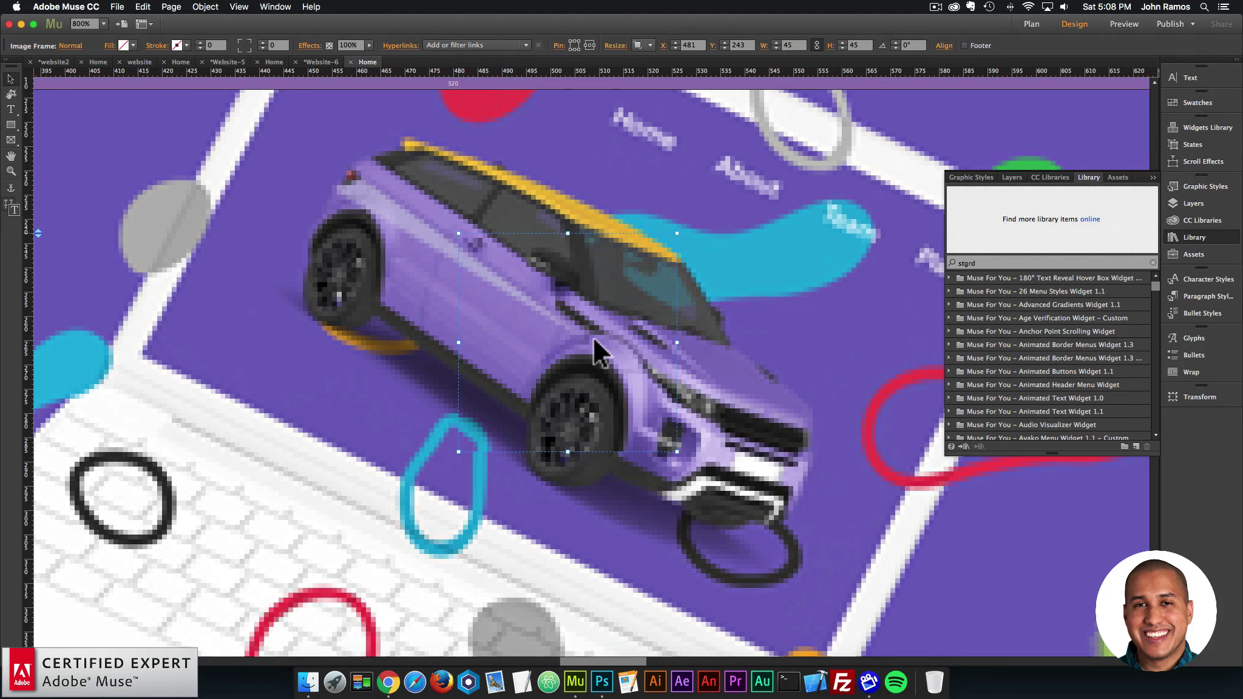
scroll(592, 336, down, 10)
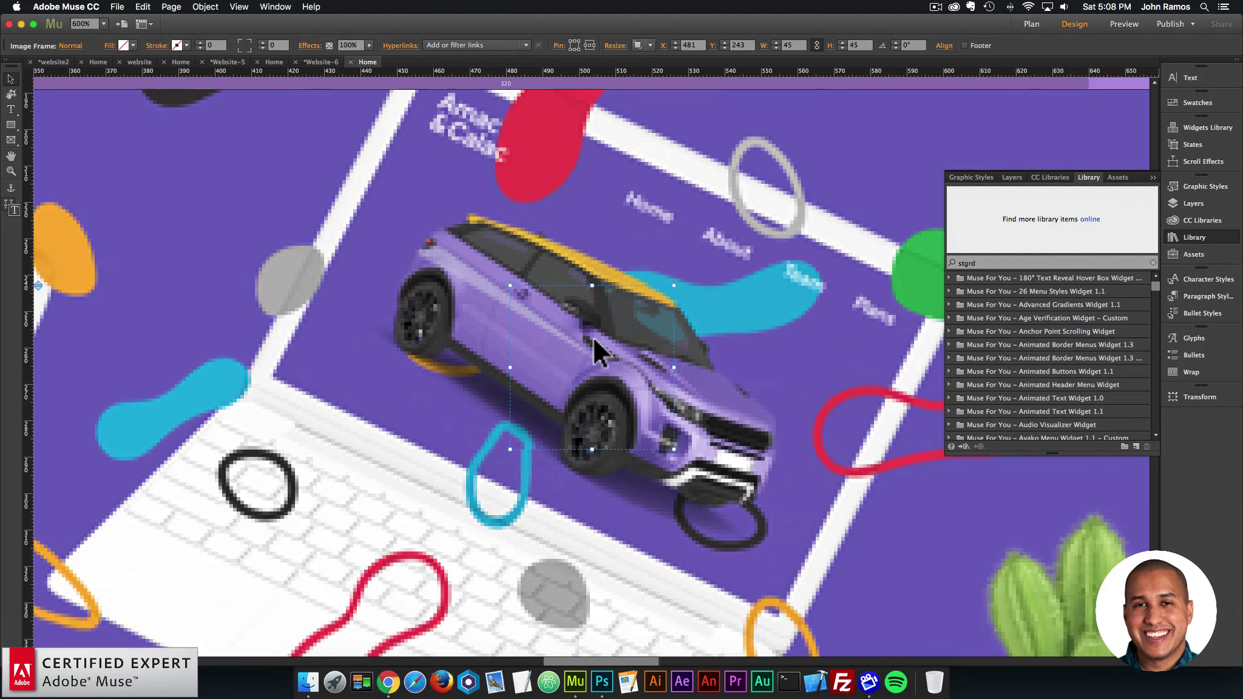
scroll(593, 337, down, 1)
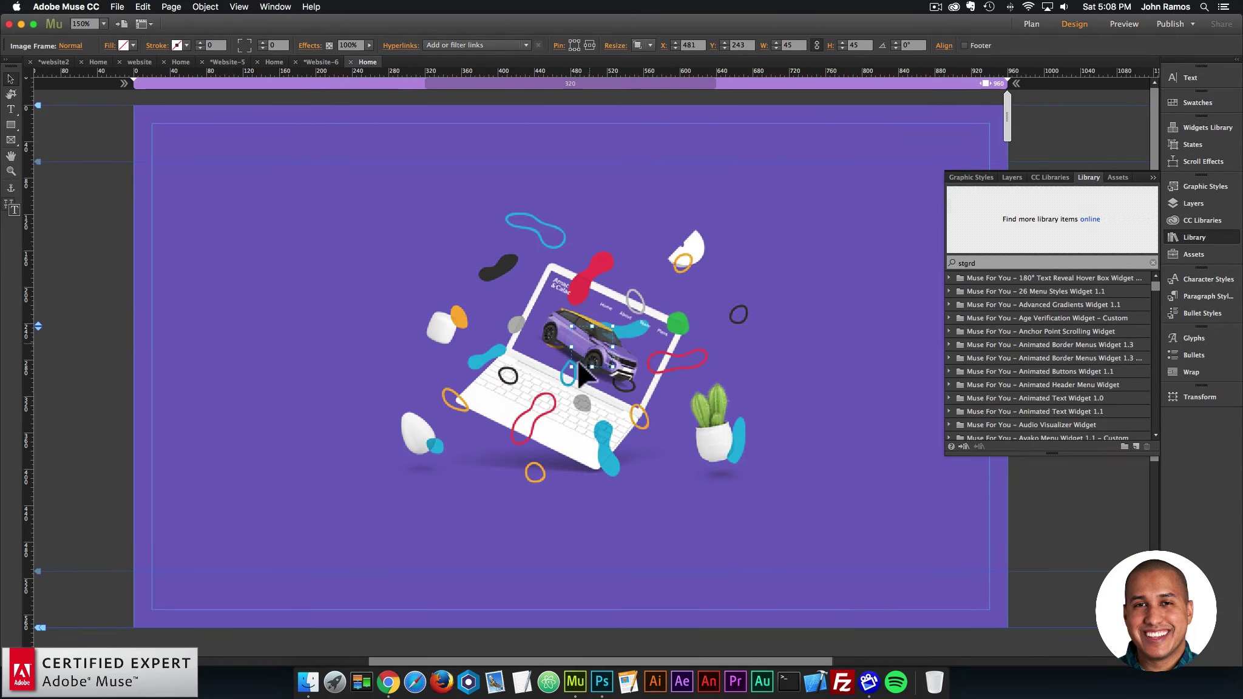
Step: Place the slice 1_48.png from the Finder images folder roughly over the laptop screen's upper-right corner in Muse
click(308, 680)
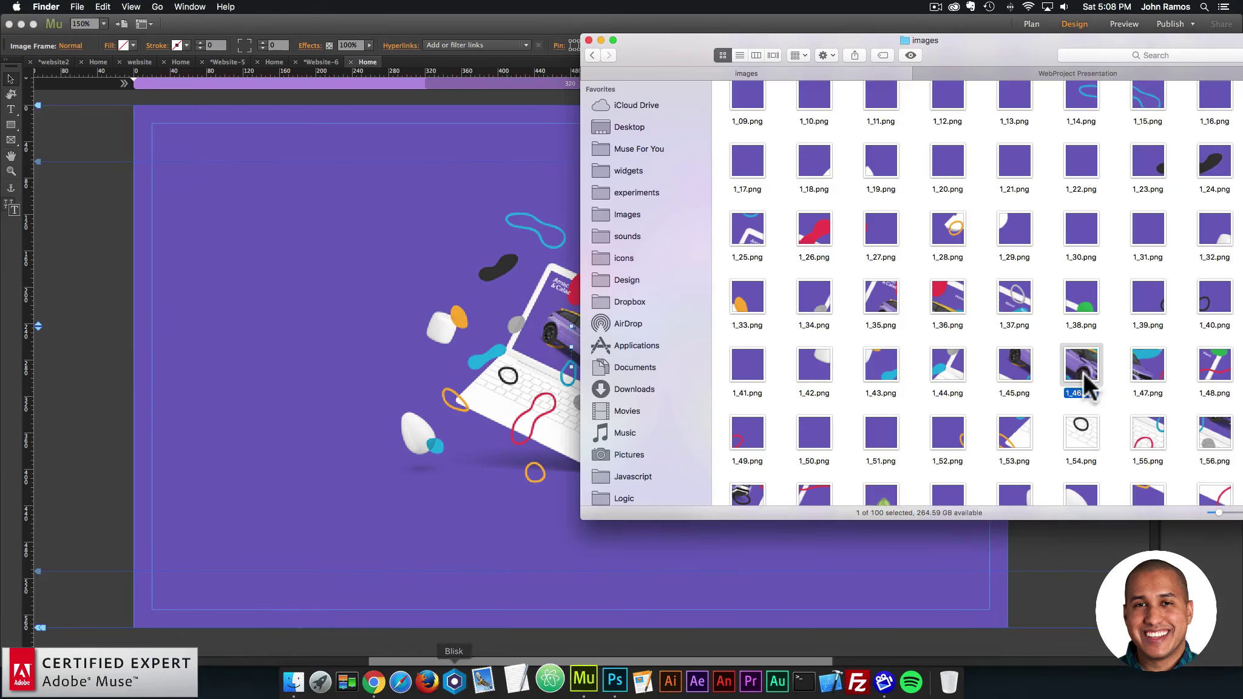
scroll(1089, 384, down, 2)
scroll(1091, 380, down, 3)
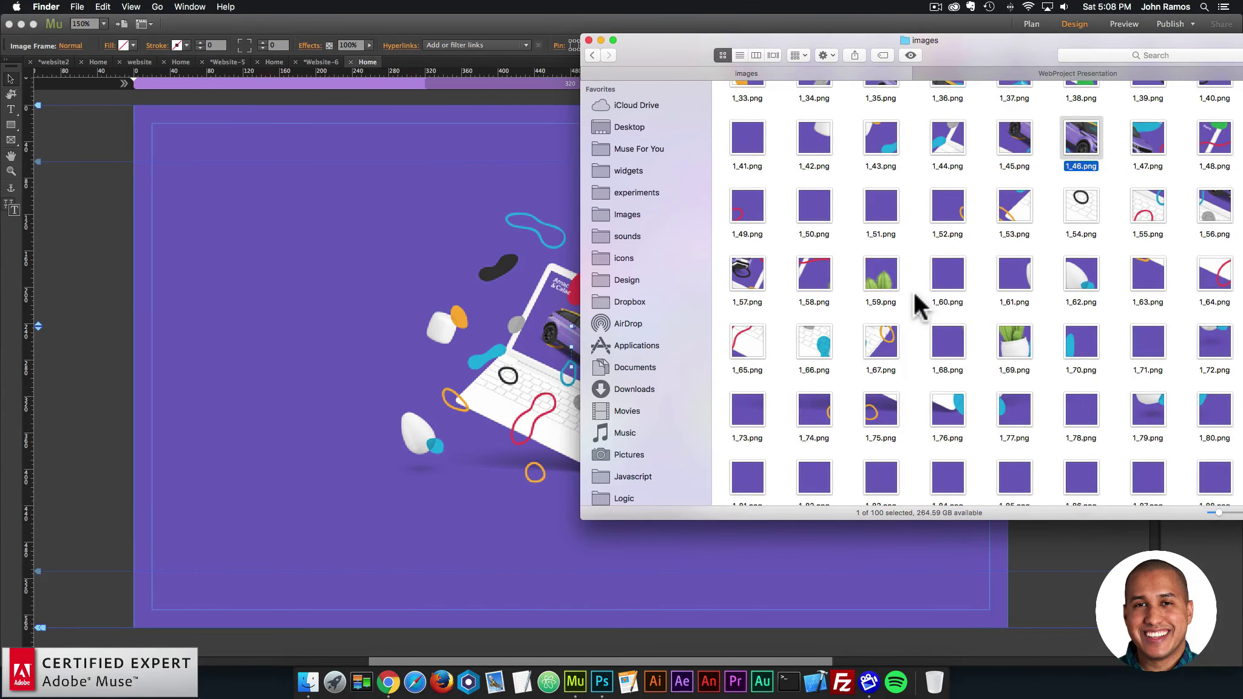
scroll(911, 315, up, 5)
scroll(913, 334, down, 1)
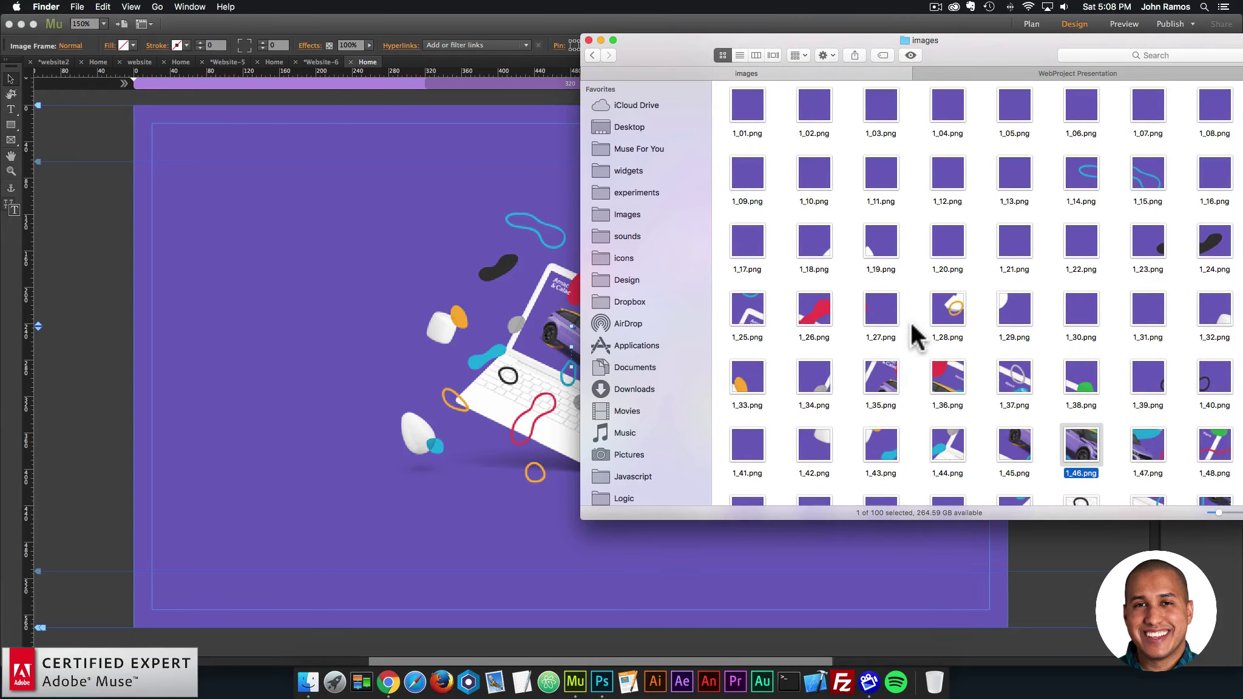
scroll(923, 340, down, 4)
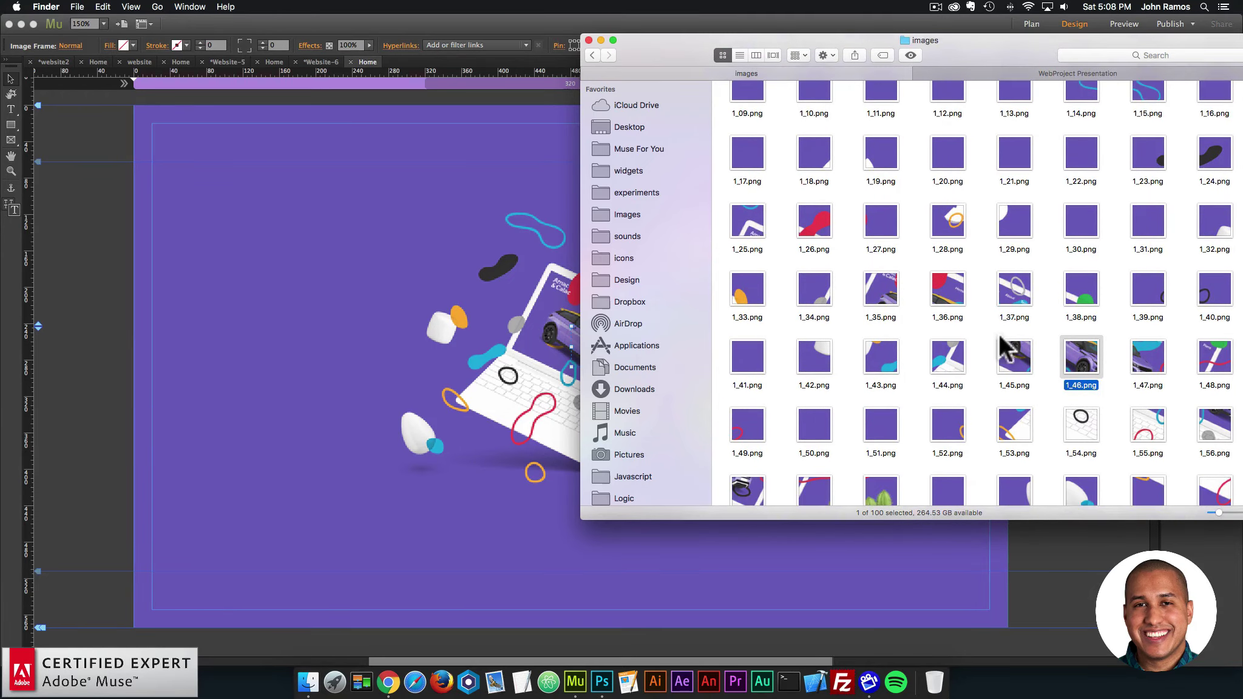
click(1216, 361)
mouse_move(1216, 361)
mouse_down()
mouse_move(1213, 378)
mouse_move(1174, 327)
mouse_move(152, 258)
mouse_move(122, 244)
mouse_move(443, 292)
mouse_move(673, 353)
mouse_move(721, 351)
mouse_move(679, 333)
mouse_up()
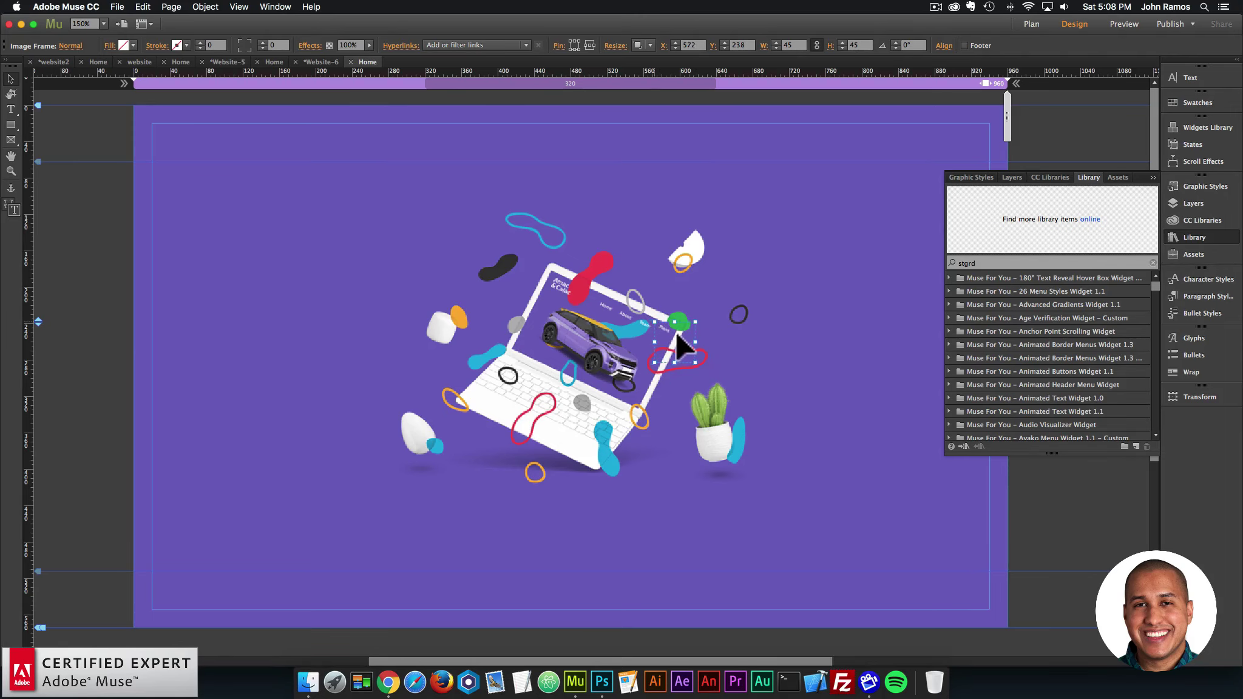
Step: Align the slice at the laptop screen's corner exactly with the mockup image beneath it, at X 570, Y 242
key(super+equal)
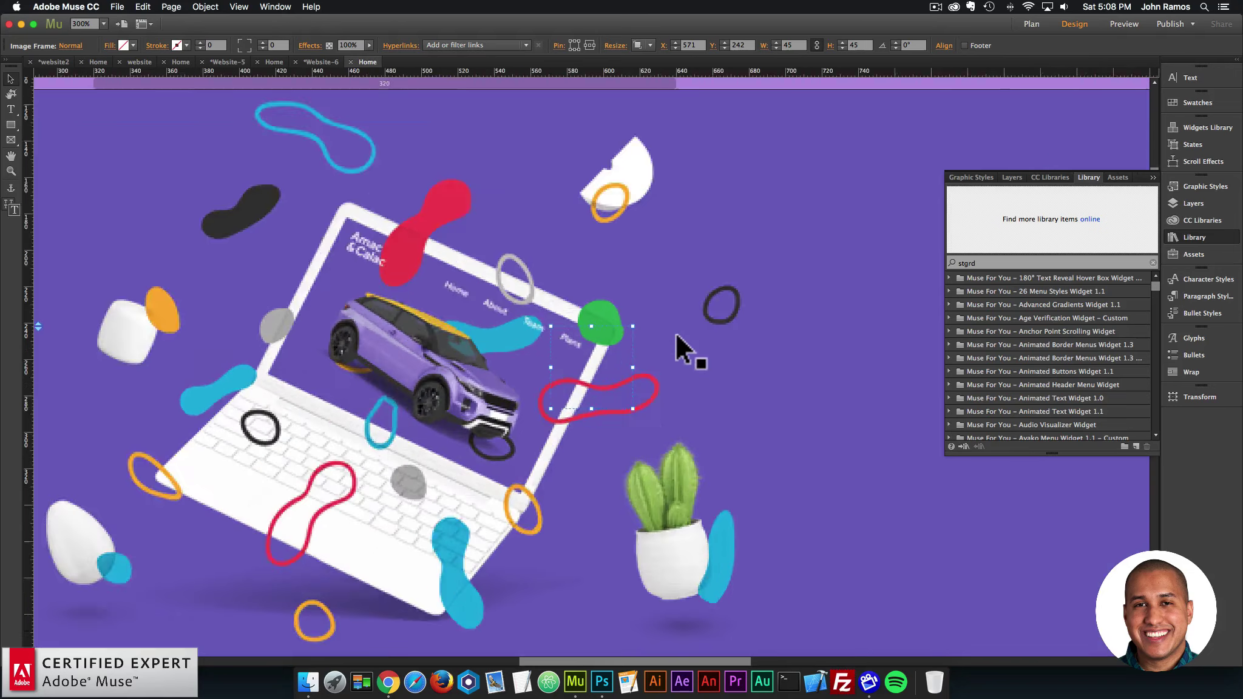
key(super+equal)
key(super+equal)
key(super+equal)
drag(602, 360, 595, 358)
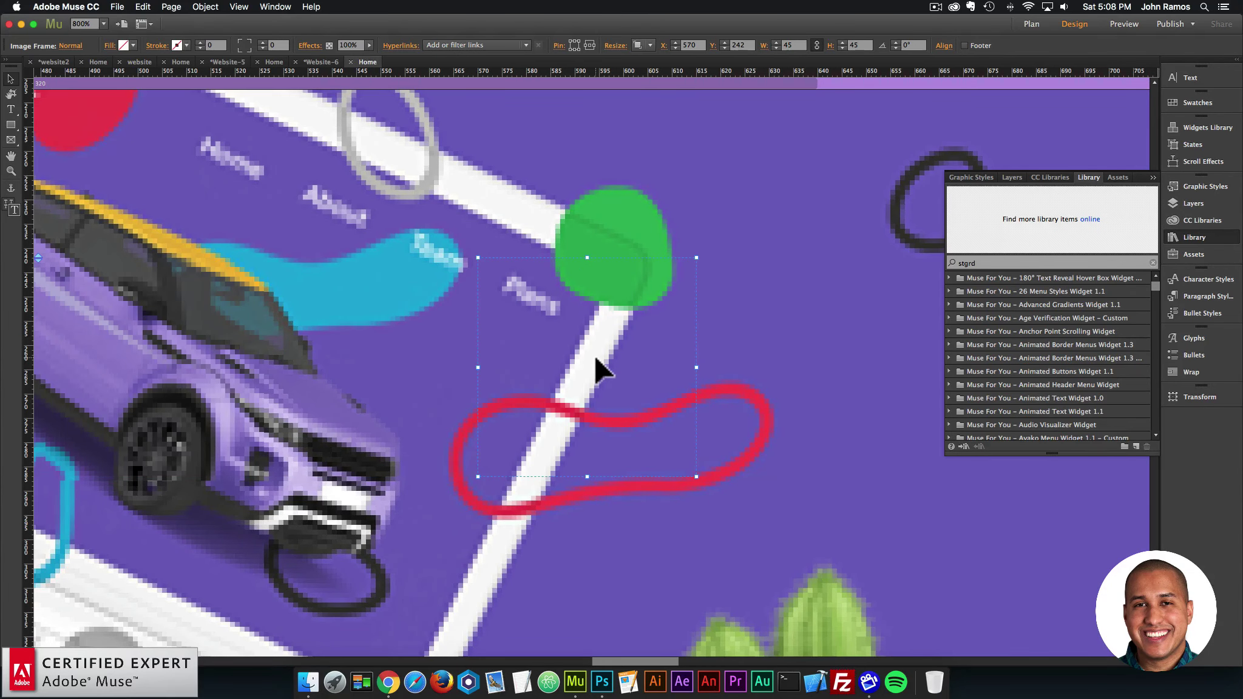
key(super+1)
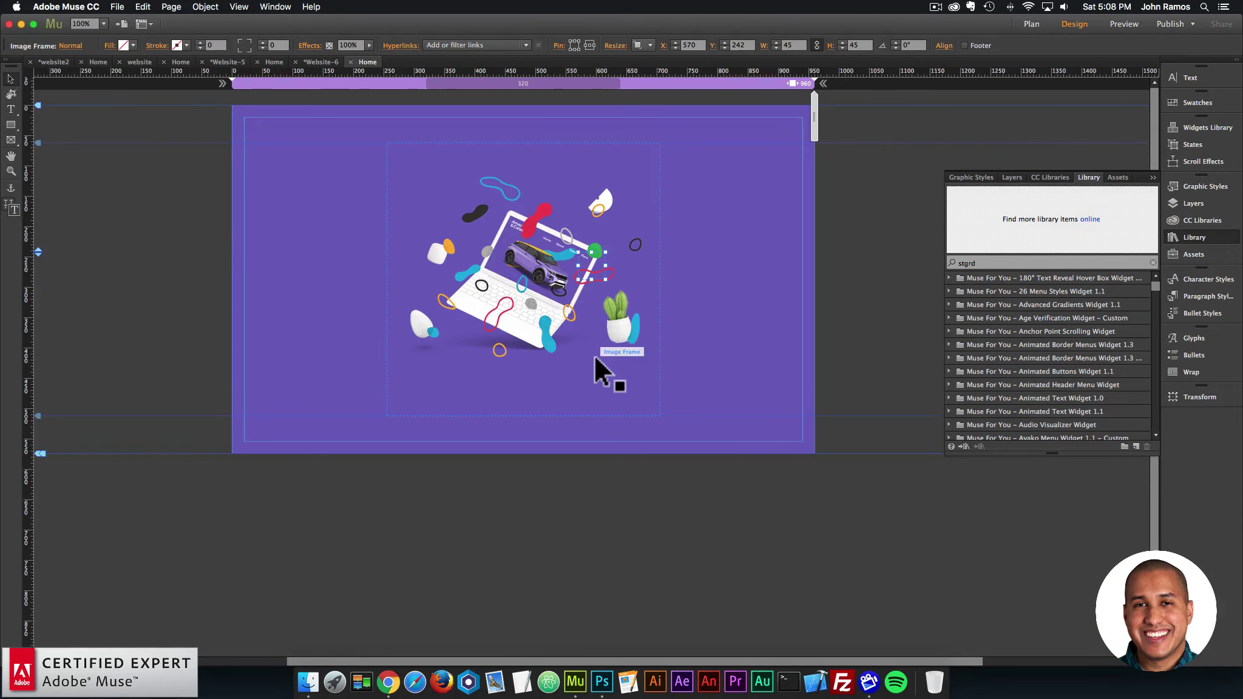
Step: Place the egg slice 1_62.png from the Finder images folder roughly over the white egg in the mockup
click(309, 681)
scroll(1006, 365, down, 1)
scroll(1007, 373, down, 1)
drag(1086, 339, 424, 322)
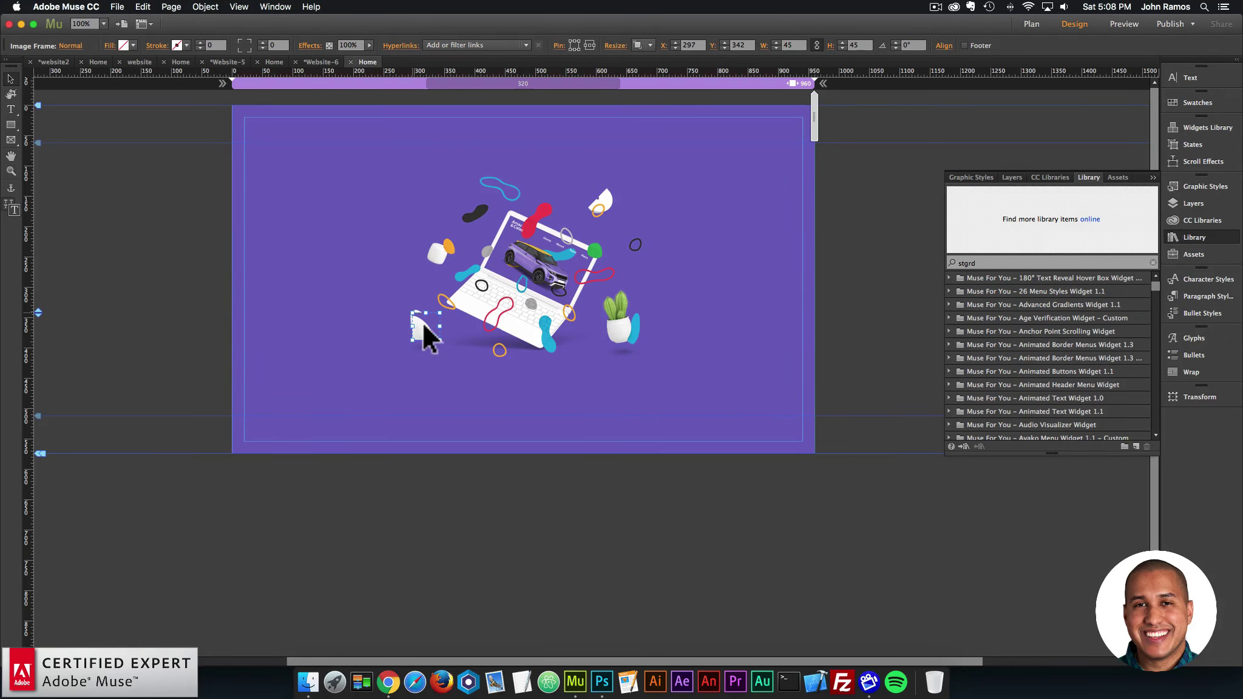
Step: Align the placed egg slice exactly with the mockup image beneath it
key(super+equal)
key(super+equal)
key(super+equal)
key(super+equal)
drag(502, 327, 535, 277)
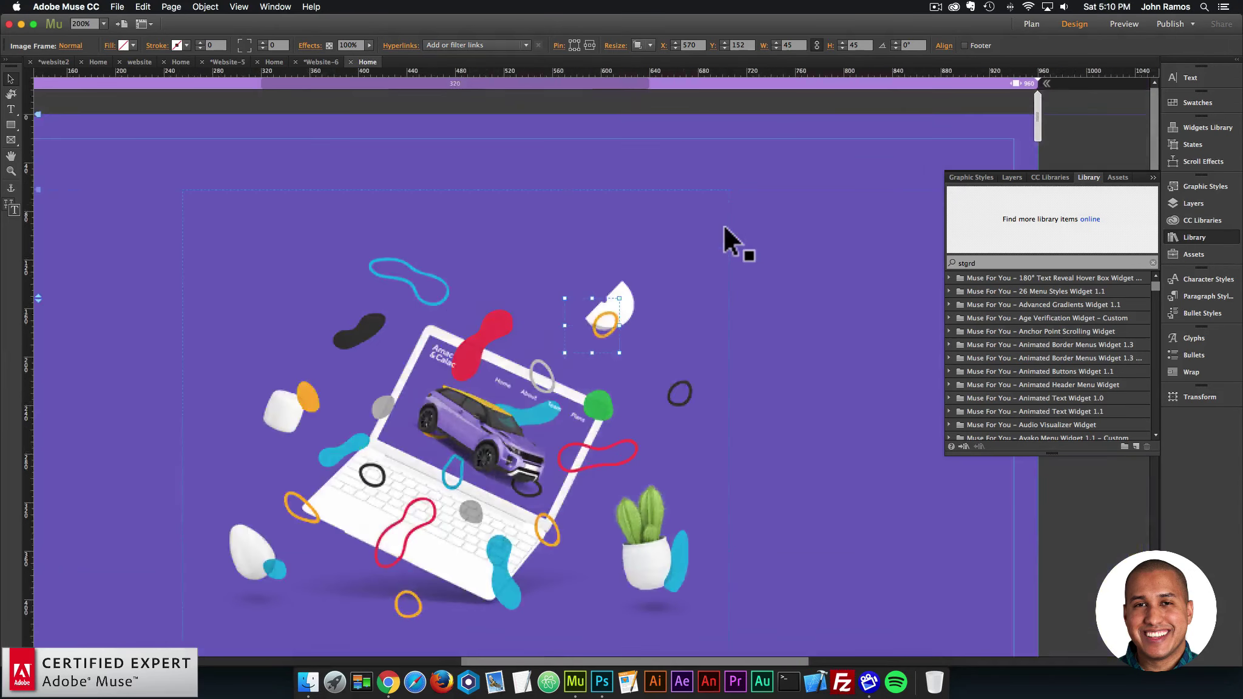
Step: Compare the alignment of the slice over the white shape at Y 152 with the slice below it over the laptop screen's corner
key(super+equal)
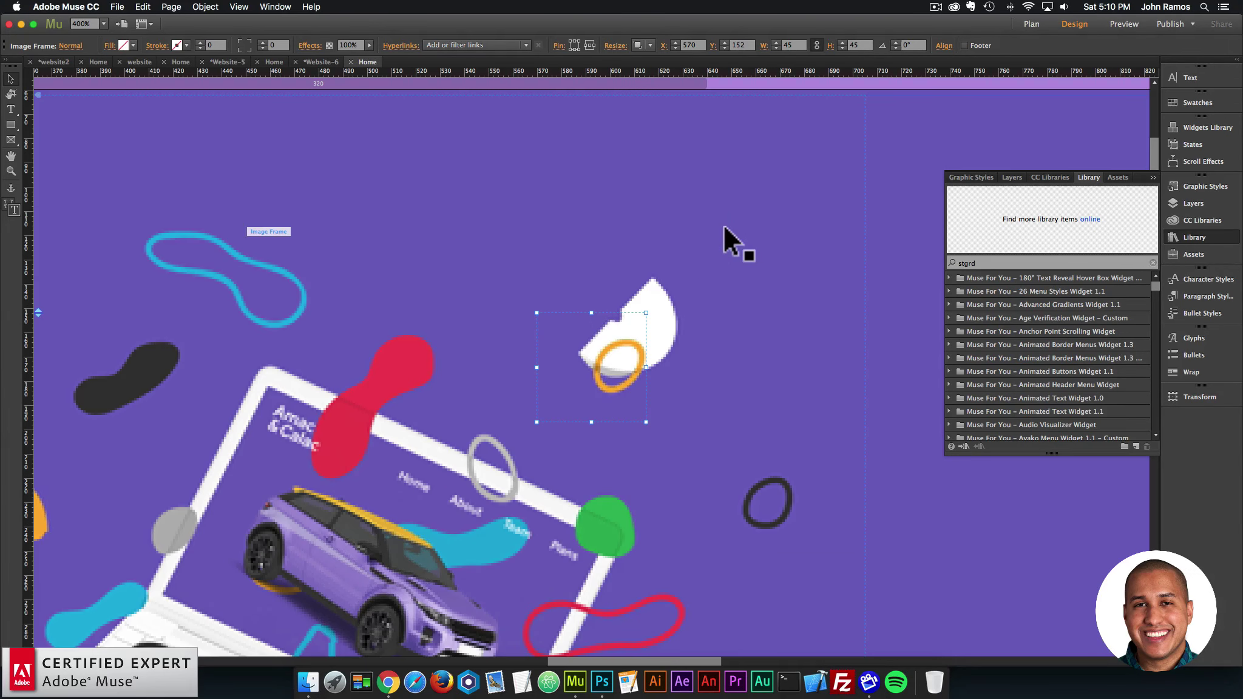
drag(598, 367, 606, 276)
scroll(604, 379, down, 3)
scroll(608, 306, down, 2)
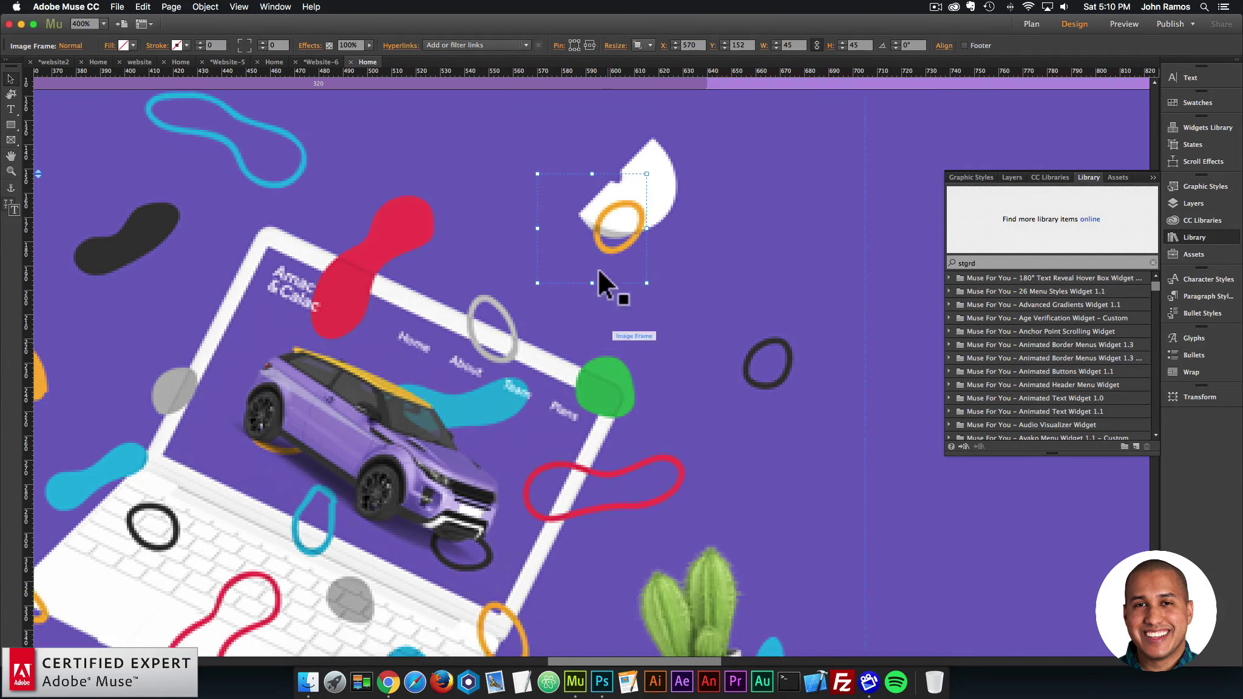
scroll(605, 351, down, 1)
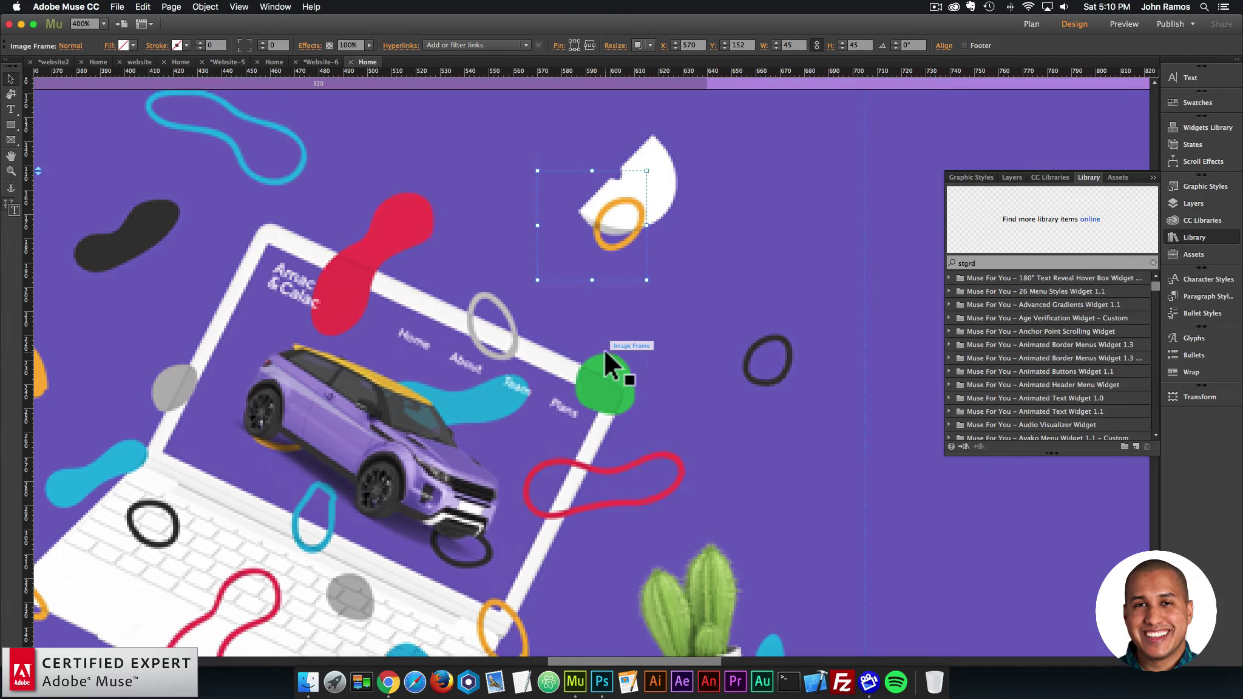
scroll(603, 347, down, 5)
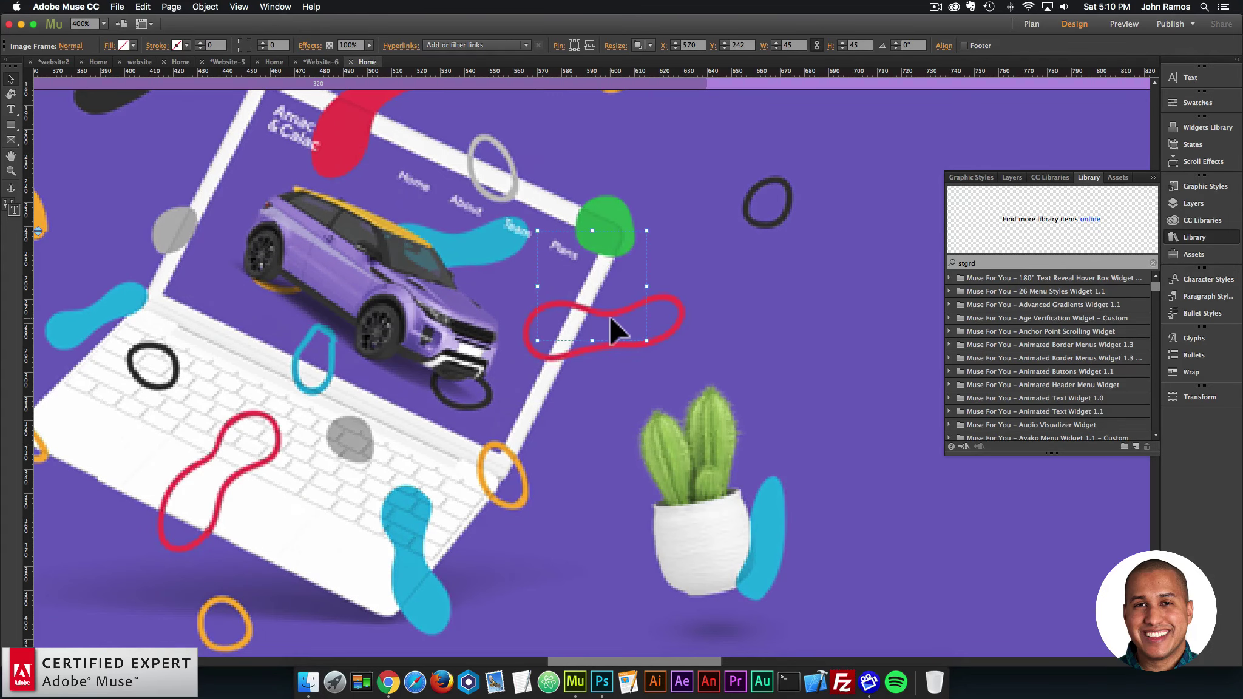
scroll(610, 326, up, 5)
click(595, 243)
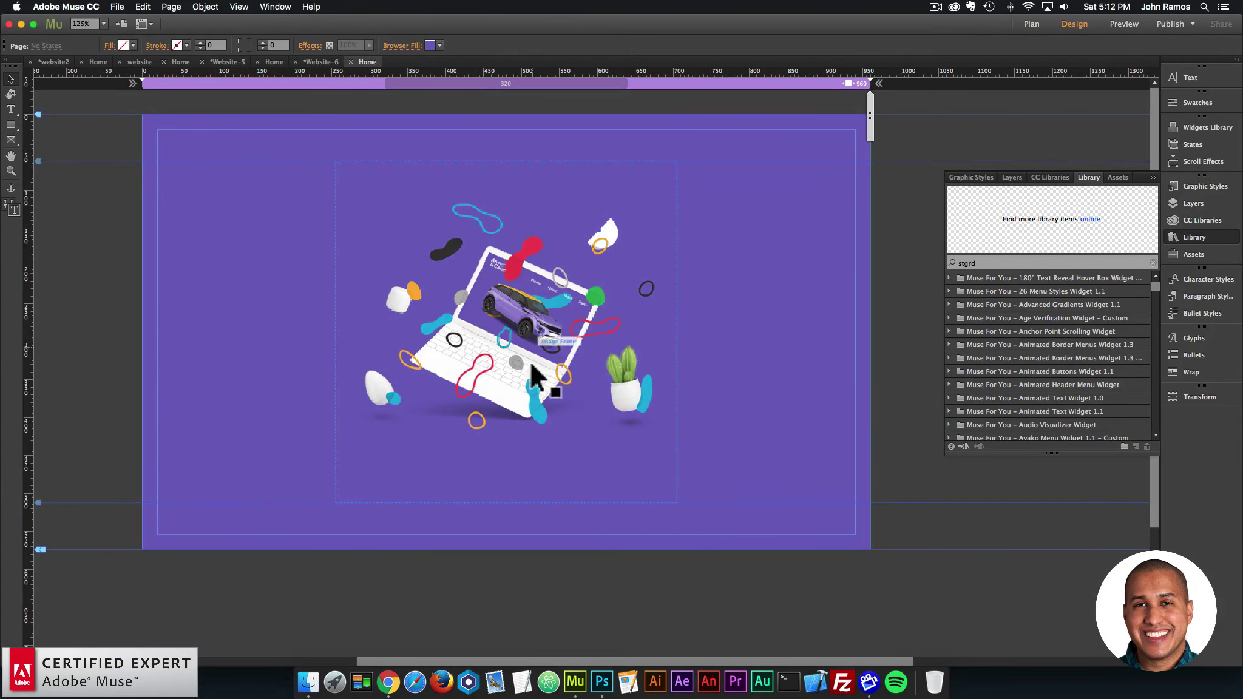
Step: Hide the full 450 by 450 mockup image in the current breakpoint so only the slices remain
click(509, 176)
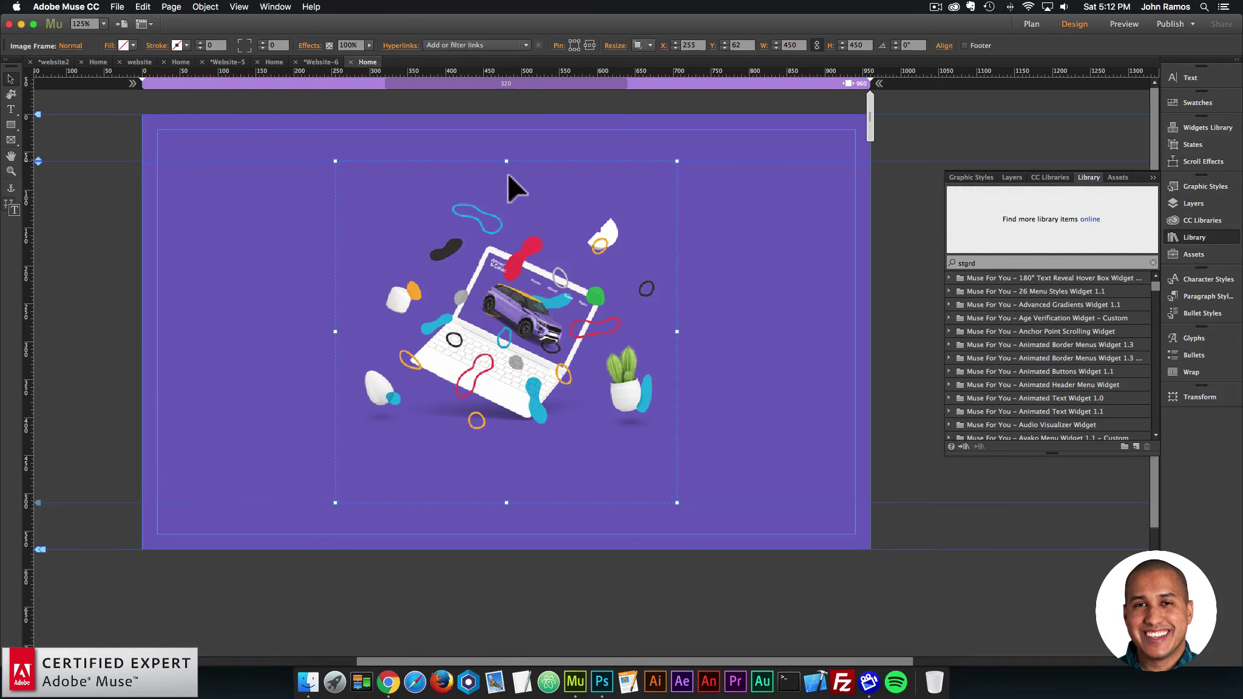
right_click(501, 174)
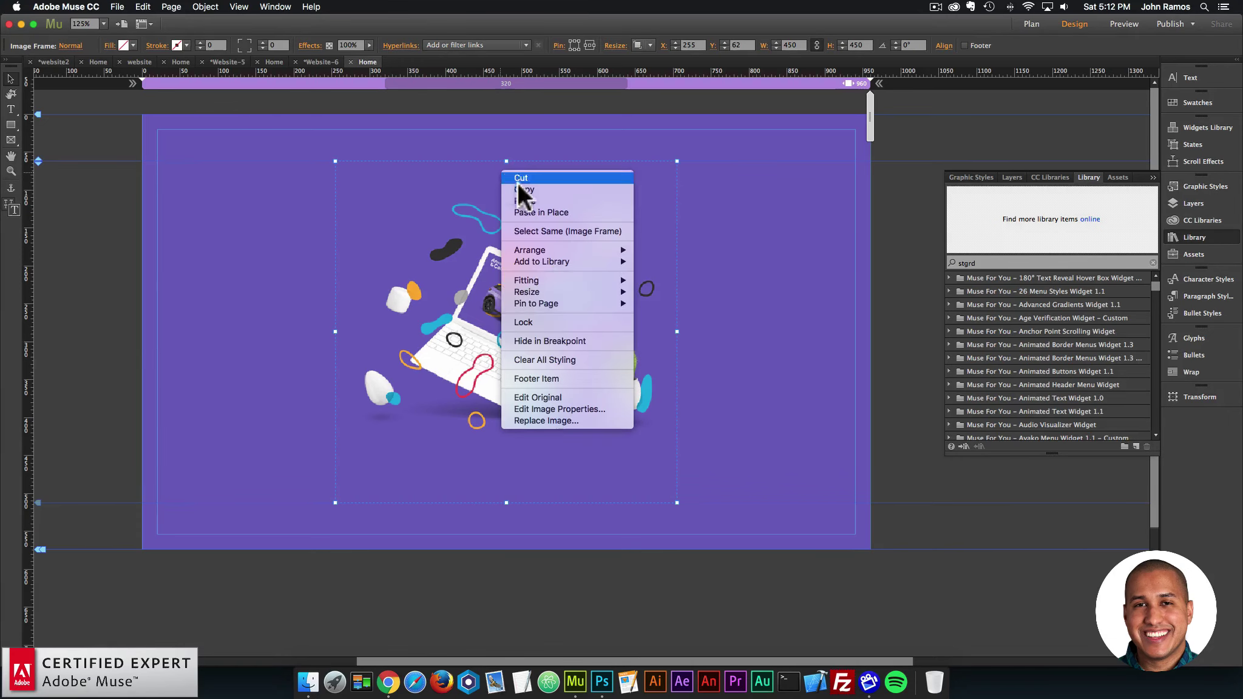
click(540, 341)
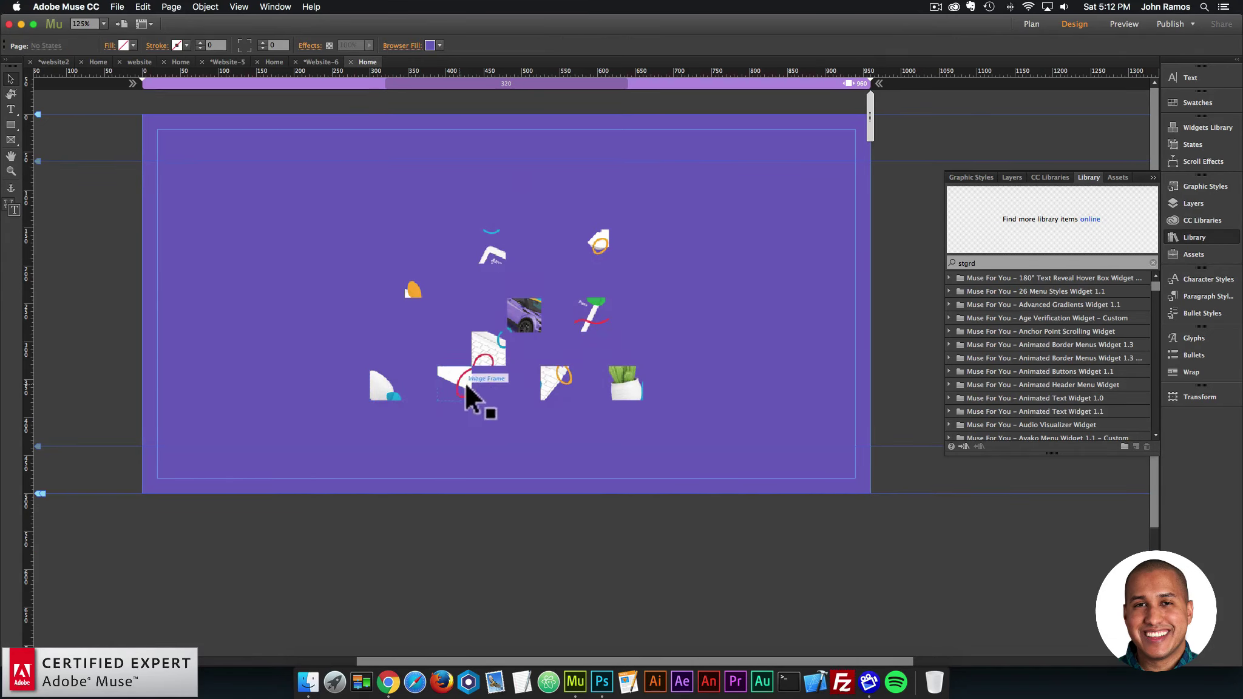
Step: Round all four corners of every placed slice with a corner radius of 100
drag(340, 212, 687, 424)
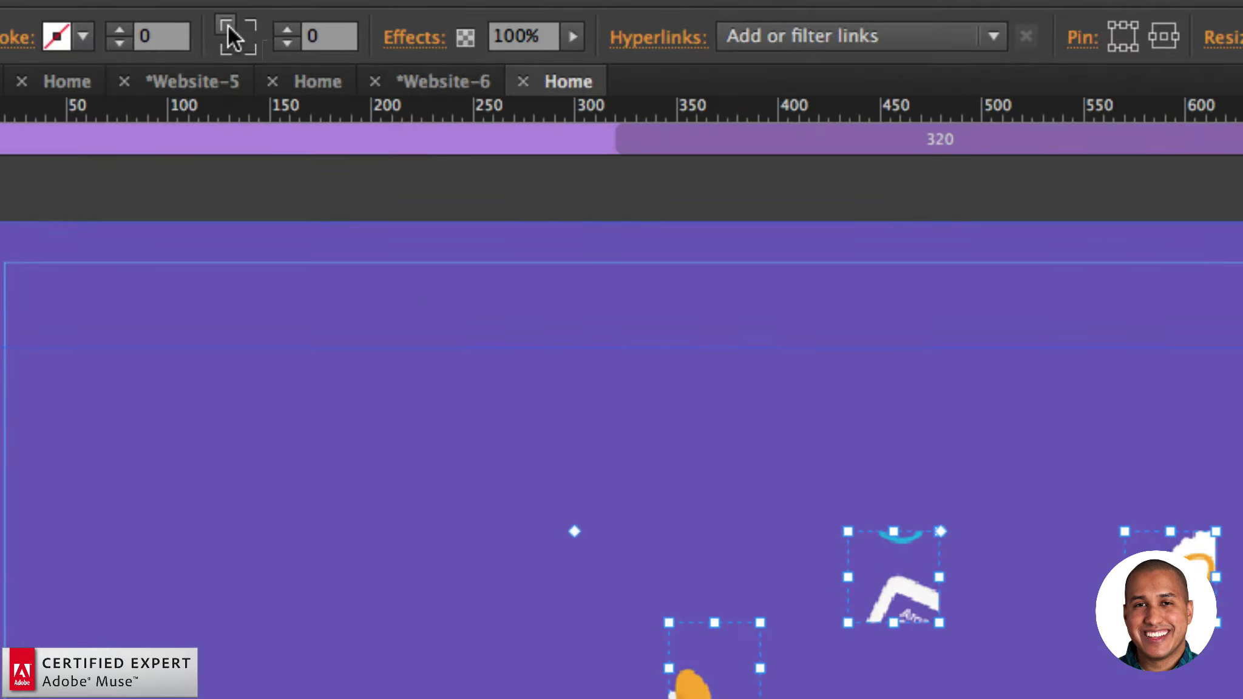
click(226, 26)
click(250, 51)
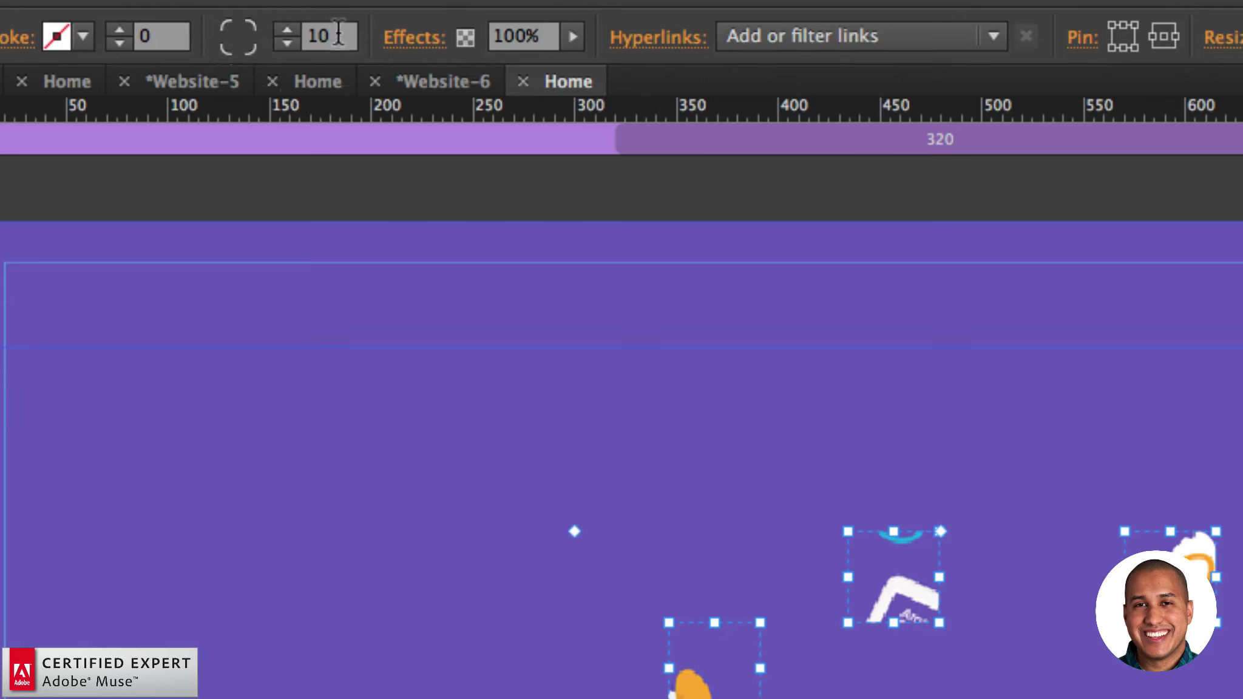
double_click(315, 35)
text(100)
key(Return)
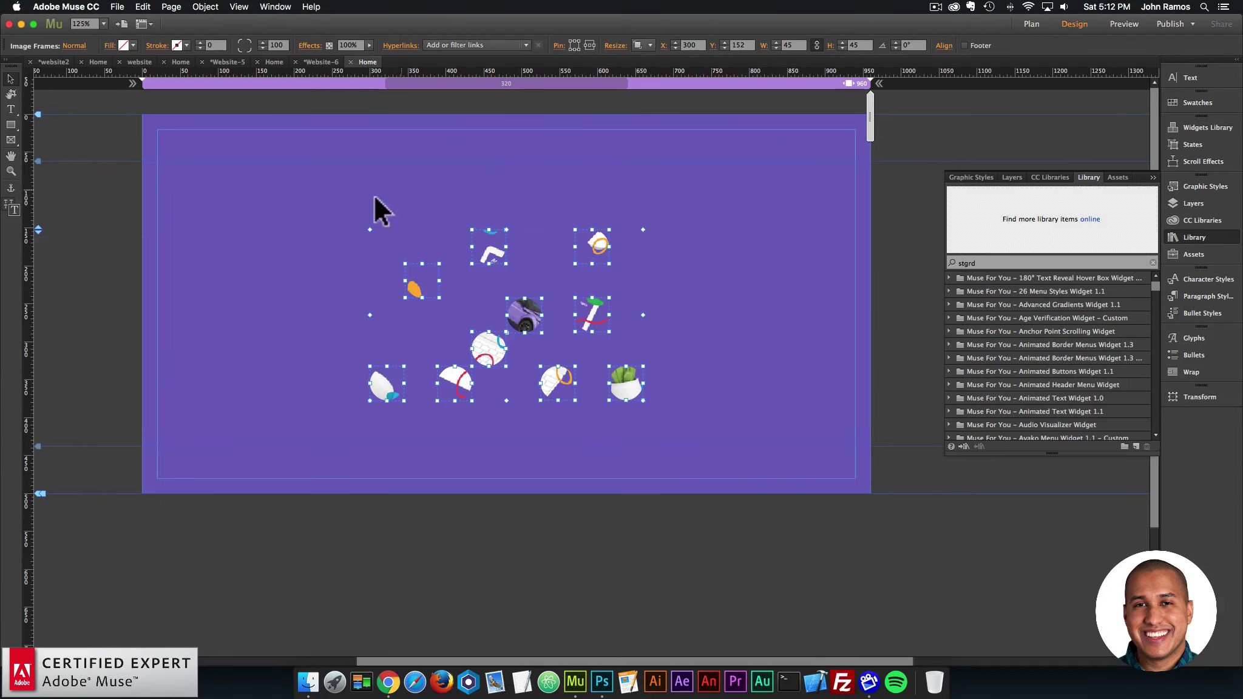
click(330, 205)
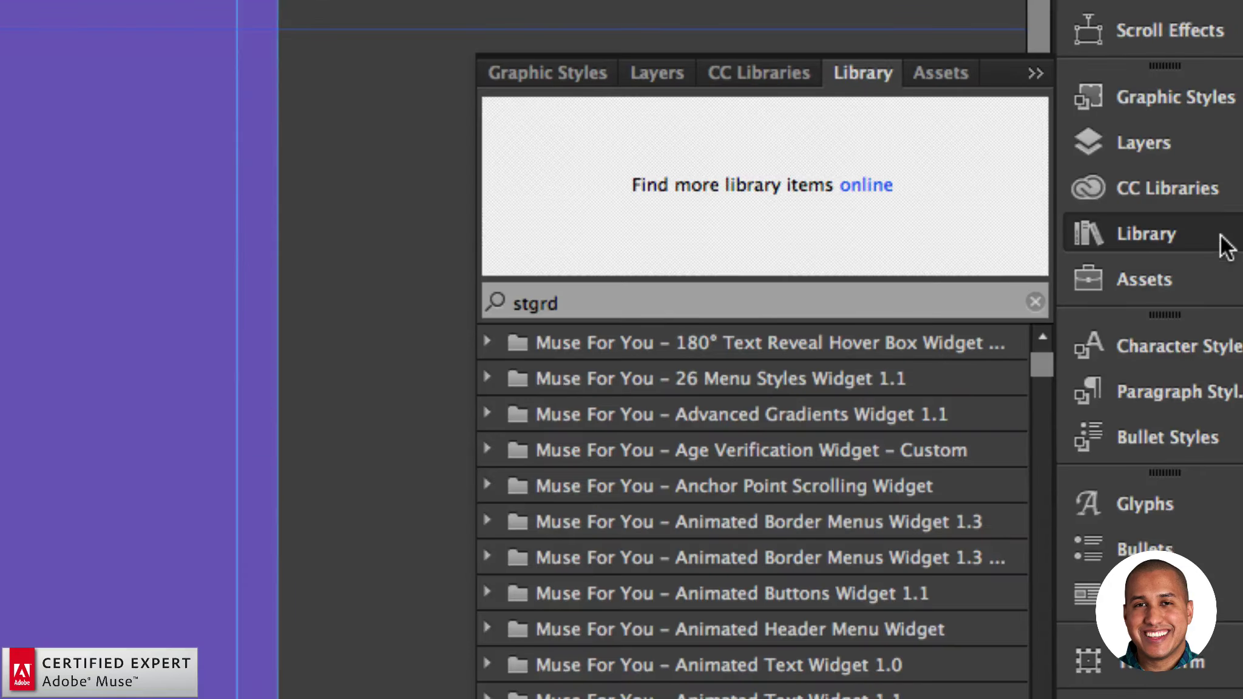
Step: Search the library for "stgrd" and place the STGRD – Add First widget beside the page's left edge
double_click(604, 298)
text(stgrd)
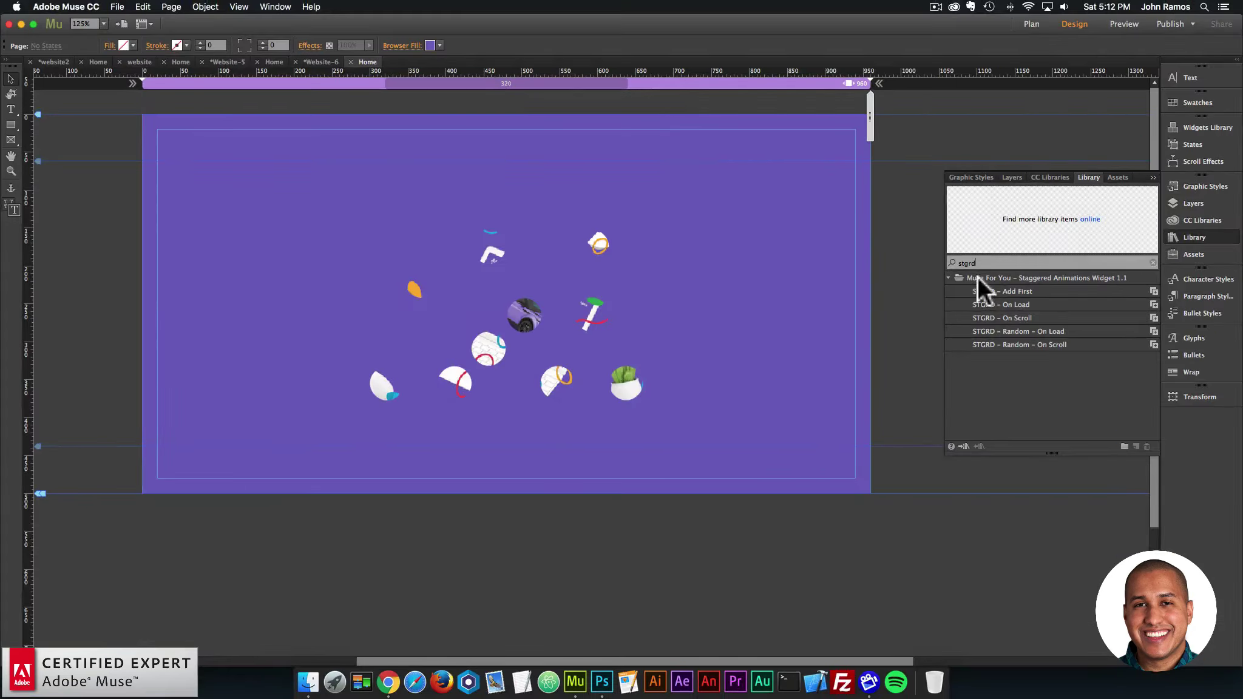
click(1012, 292)
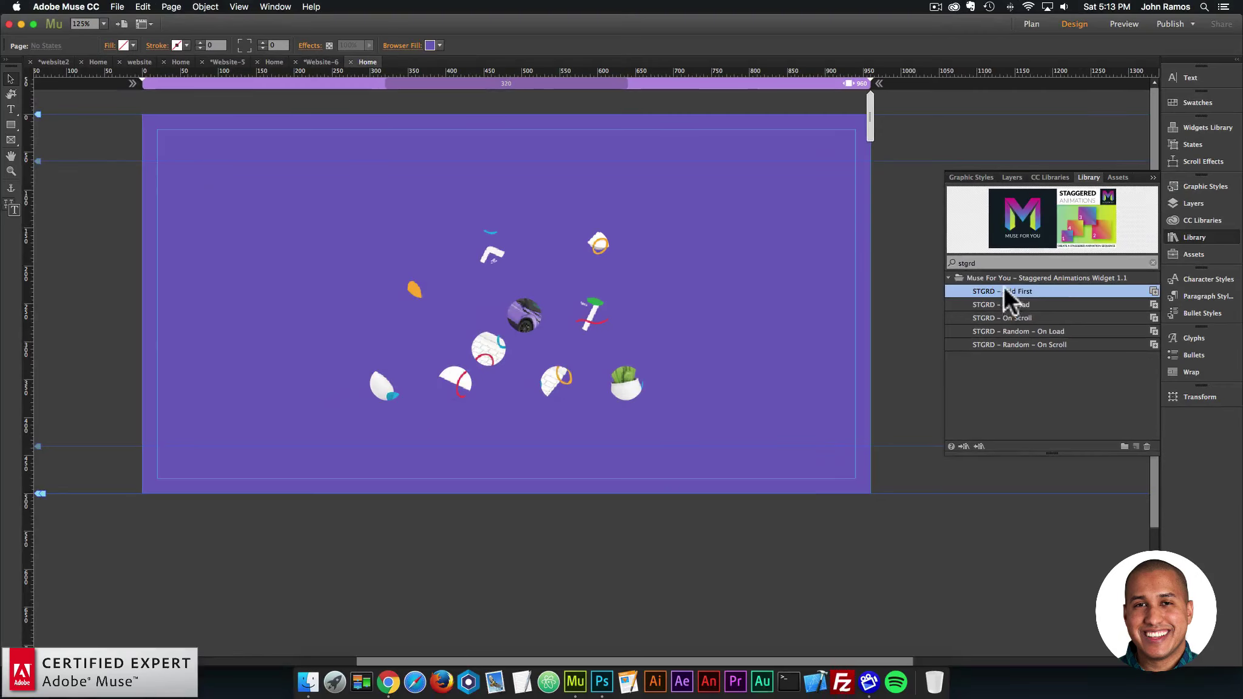
drag(989, 288, 113, 179)
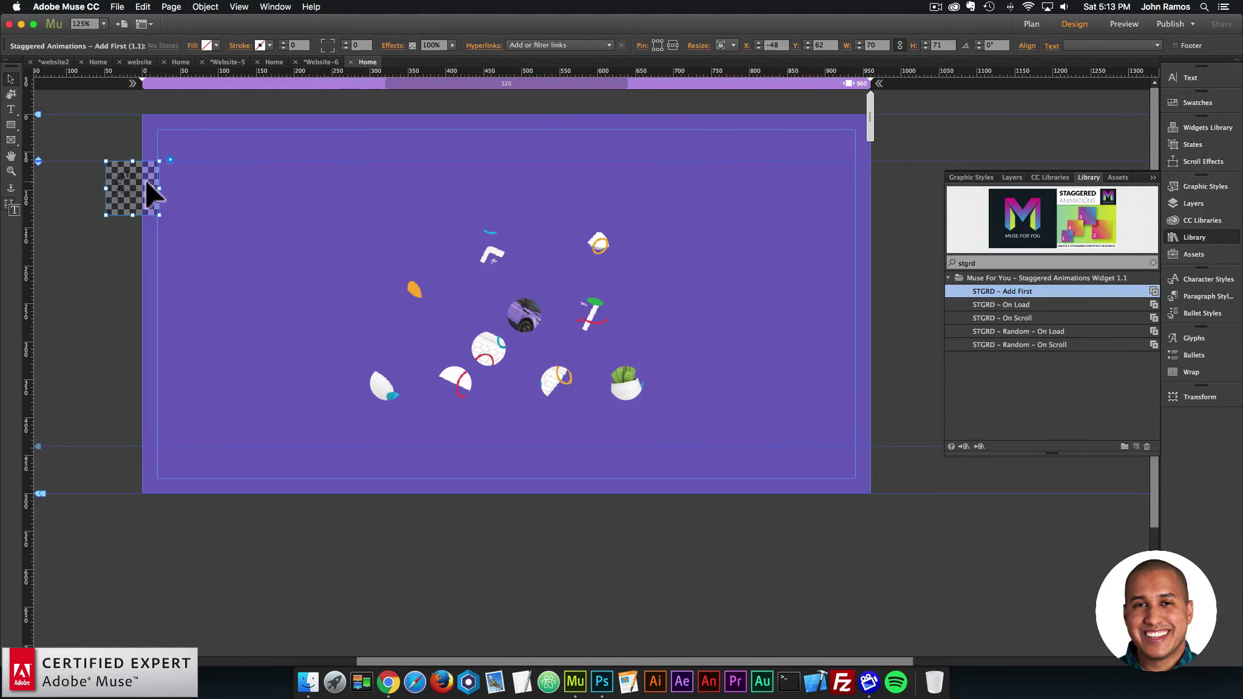
Step: Place the STGRD – On Load widget below the Add First widget, at X -70, Y 170
click(1026, 304)
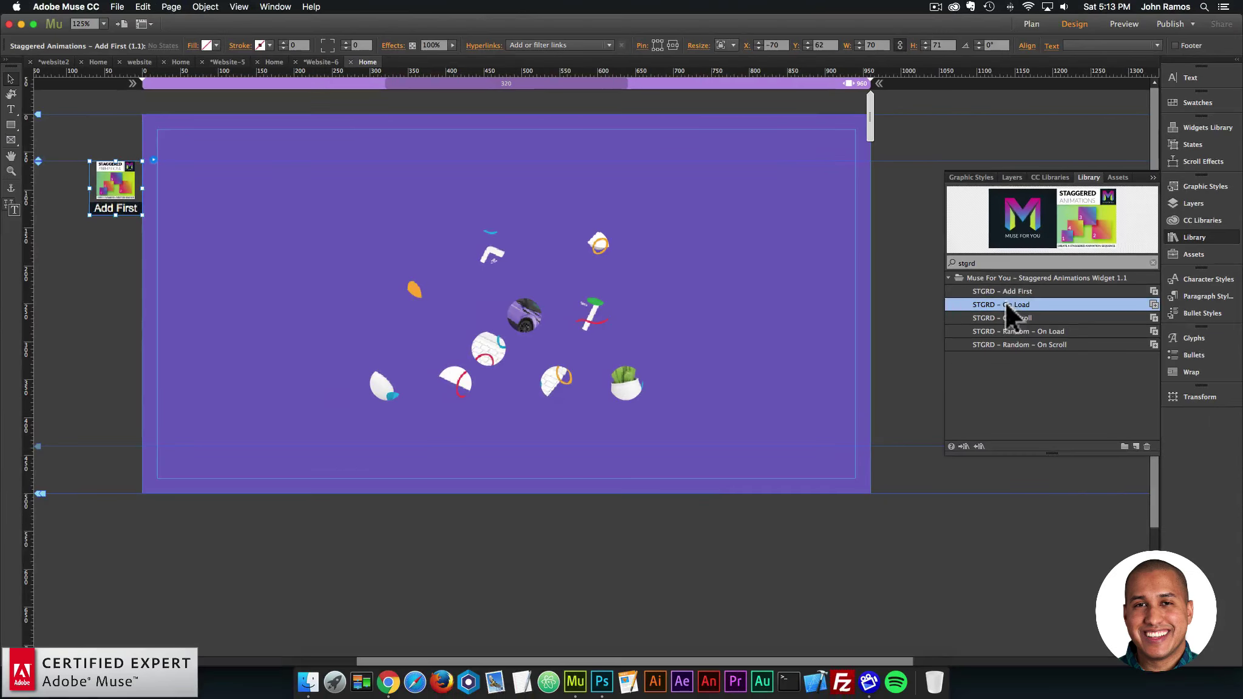
drag(987, 293, 112, 245)
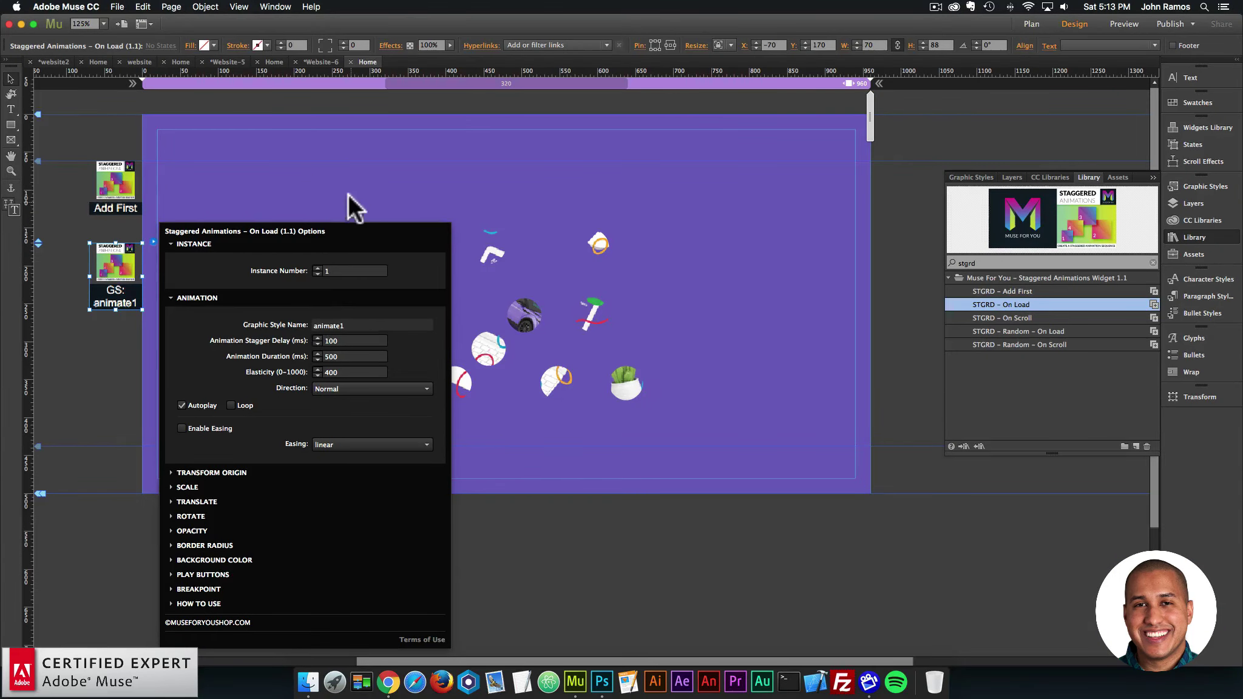
click(348, 193)
Step: Create a graphic style from all the rounded slices and name it animate1
drag(291, 168, 710, 438)
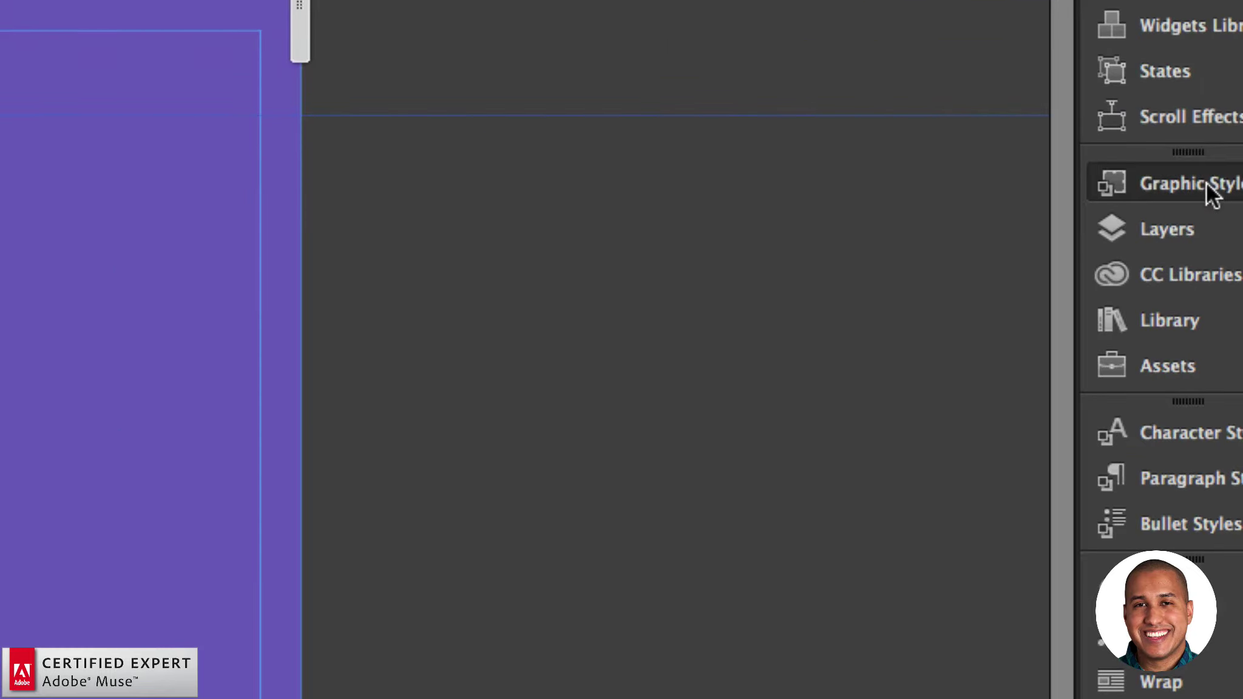
click(1195, 187)
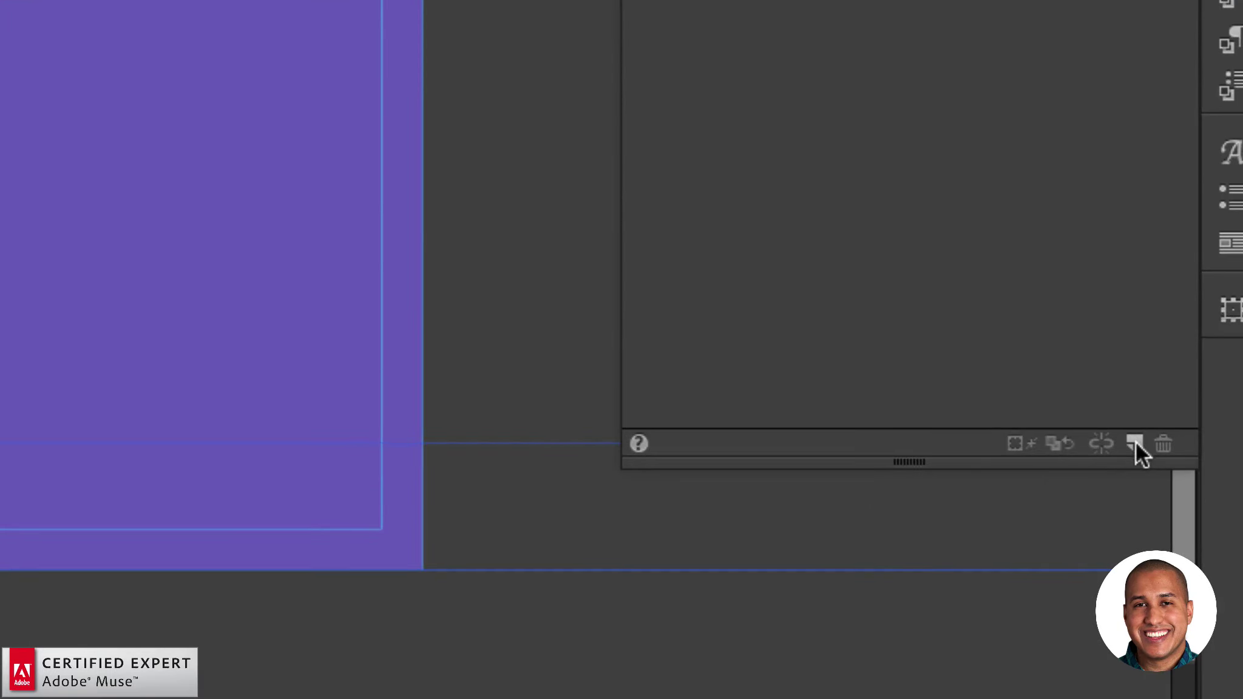
click(1135, 444)
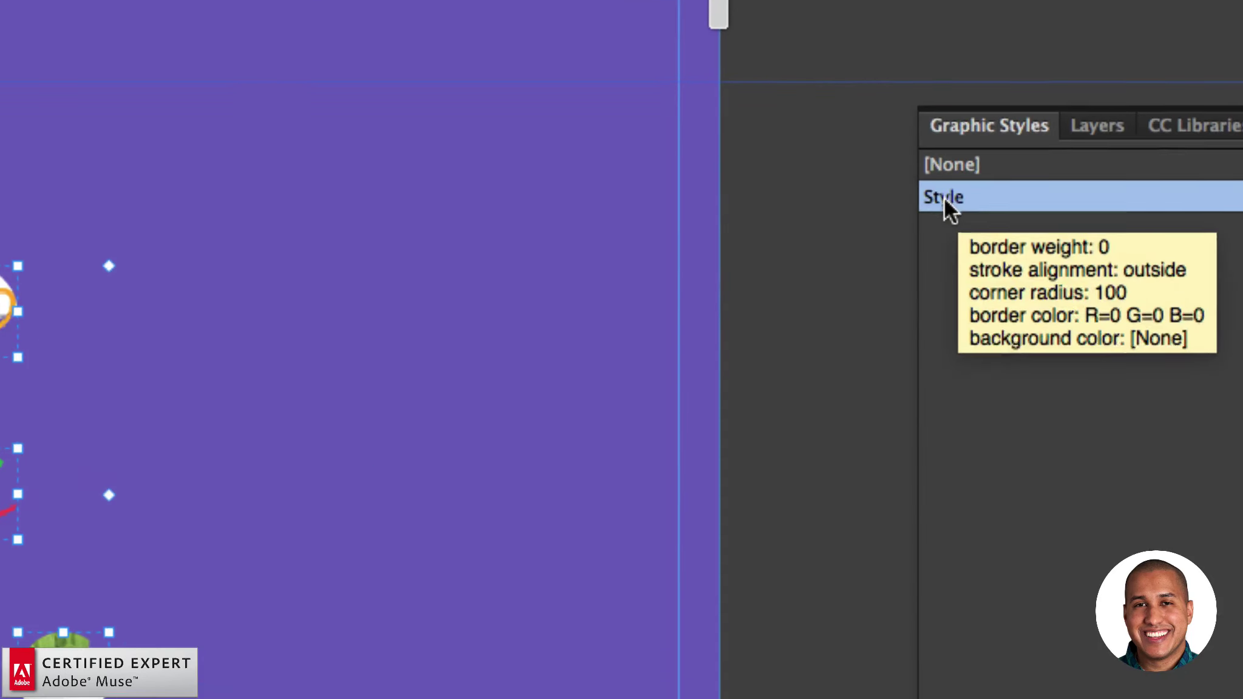
double_click(955, 204)
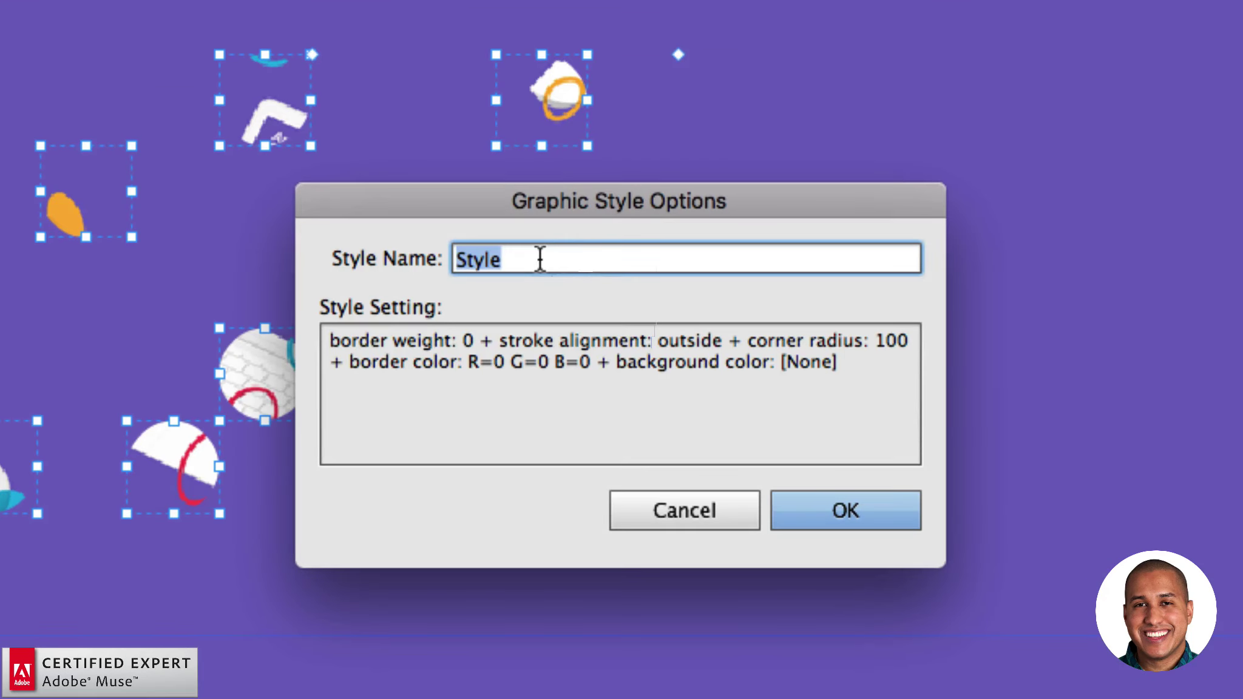
text(animate)
key(Return)
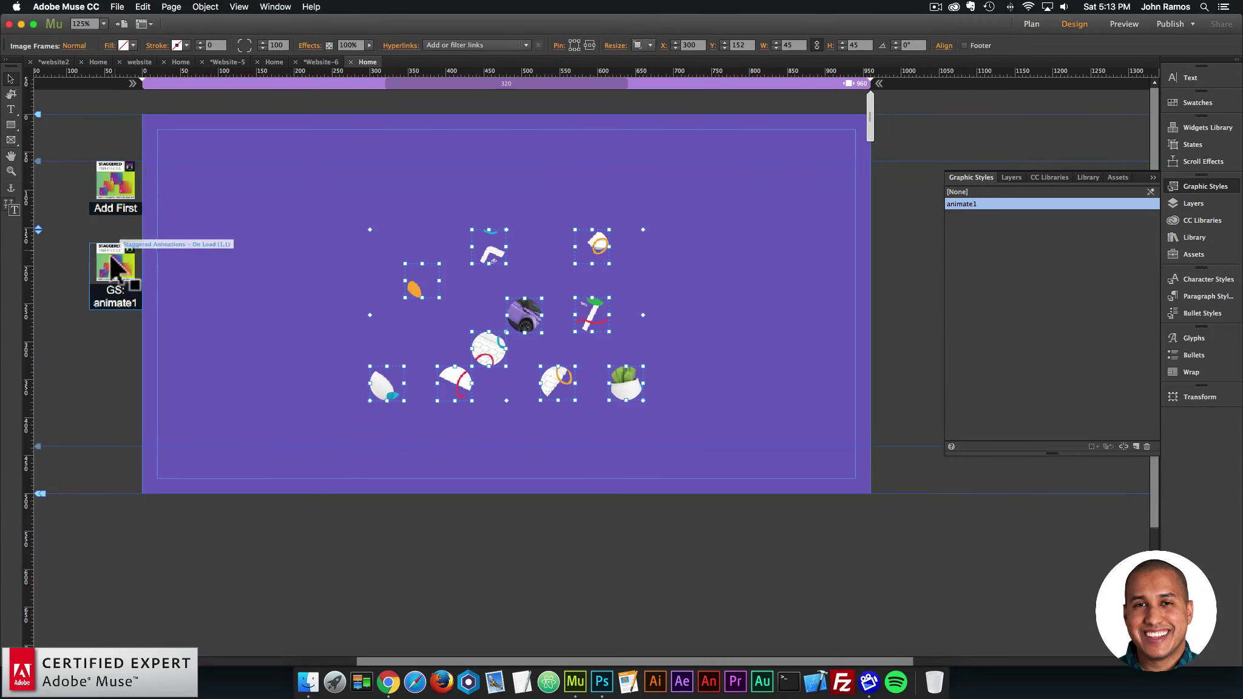
Step: Set Scale From to 0 in the Staggered Animations – On Load widget's scale options
click(121, 261)
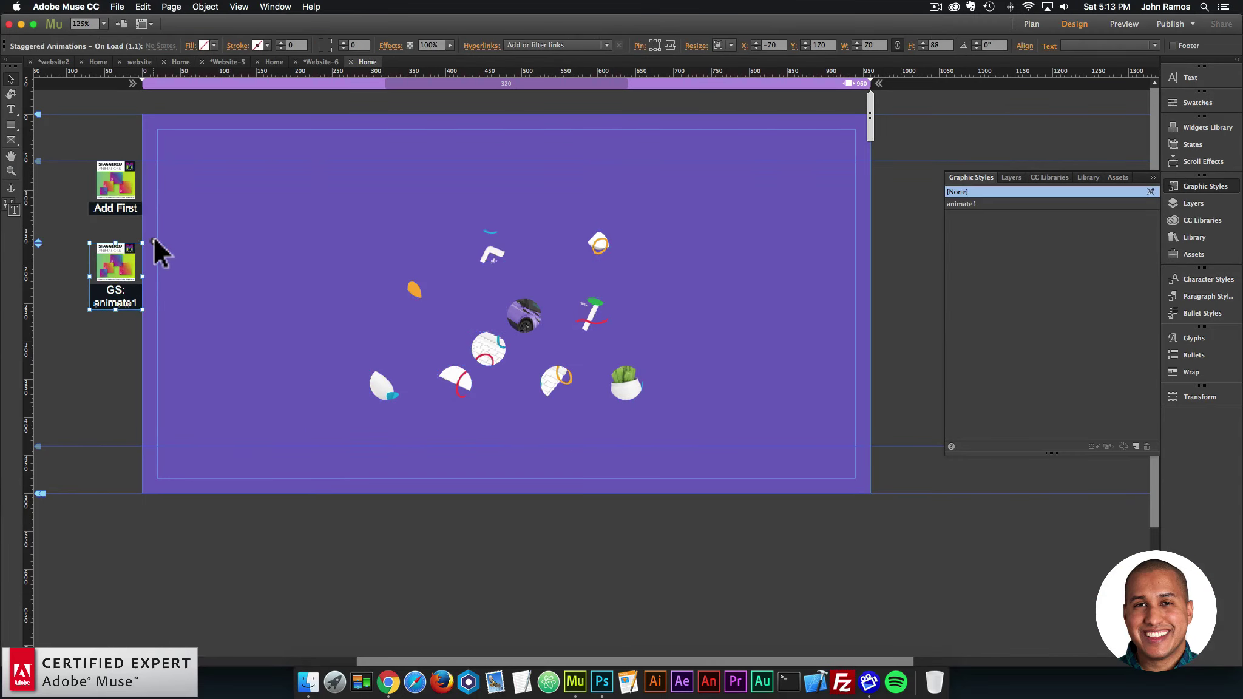
click(154, 241)
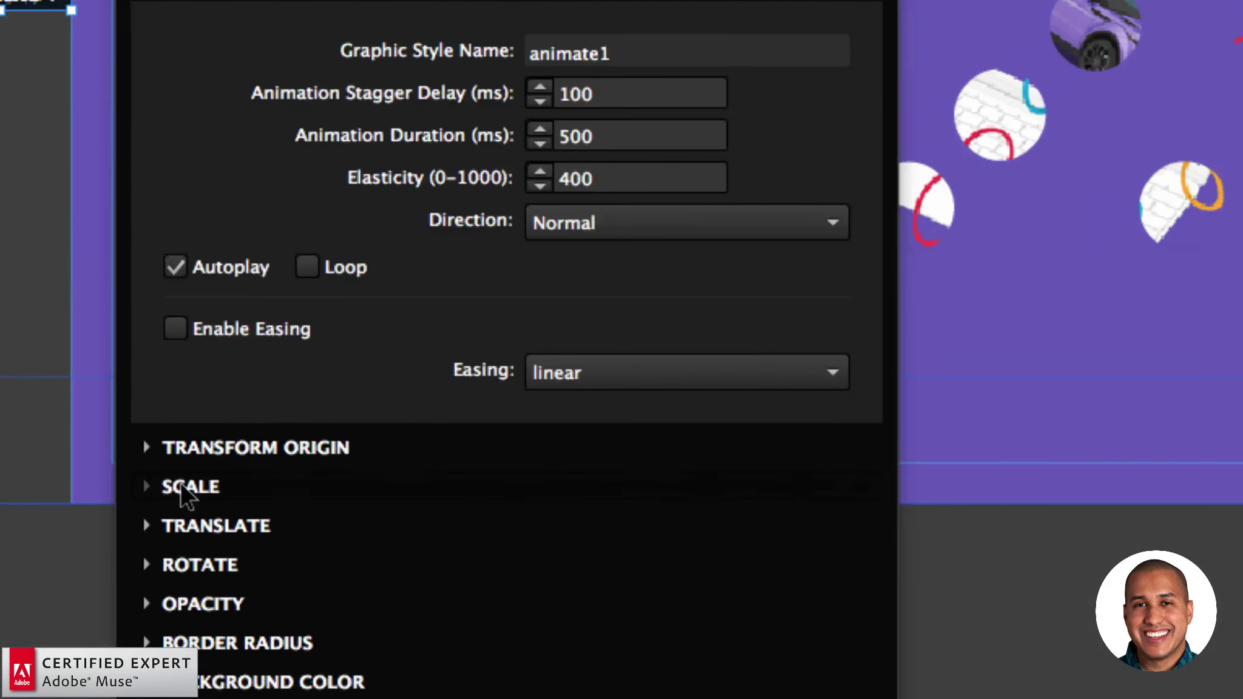
click(181, 484)
click(577, 456)
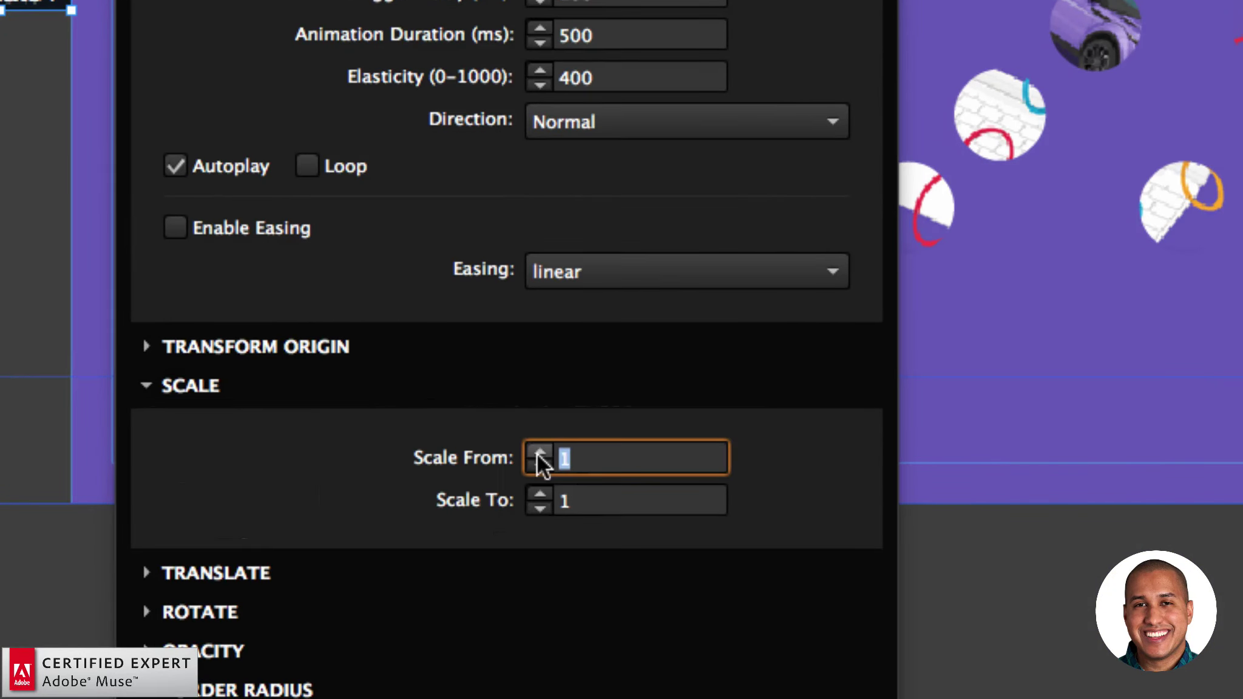
text(0)
key(Return)
click(196, 389)
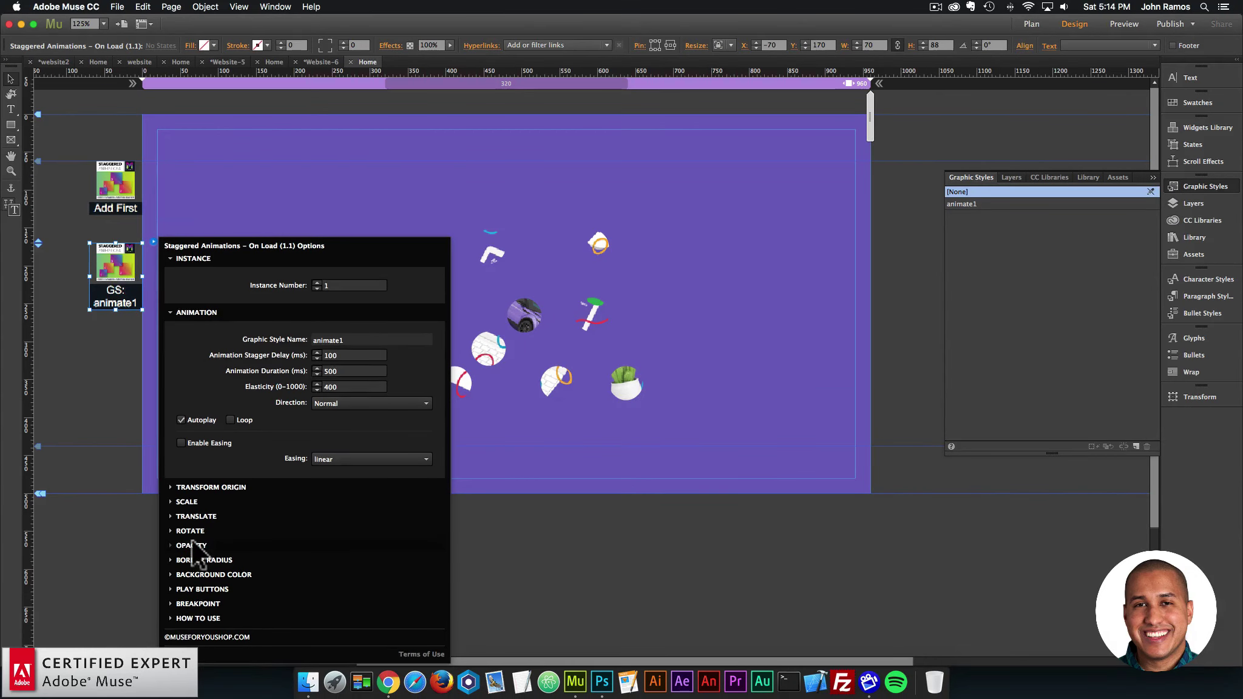
Step: Enable opacity in the On Load widget's animation options and close the options
click(192, 543)
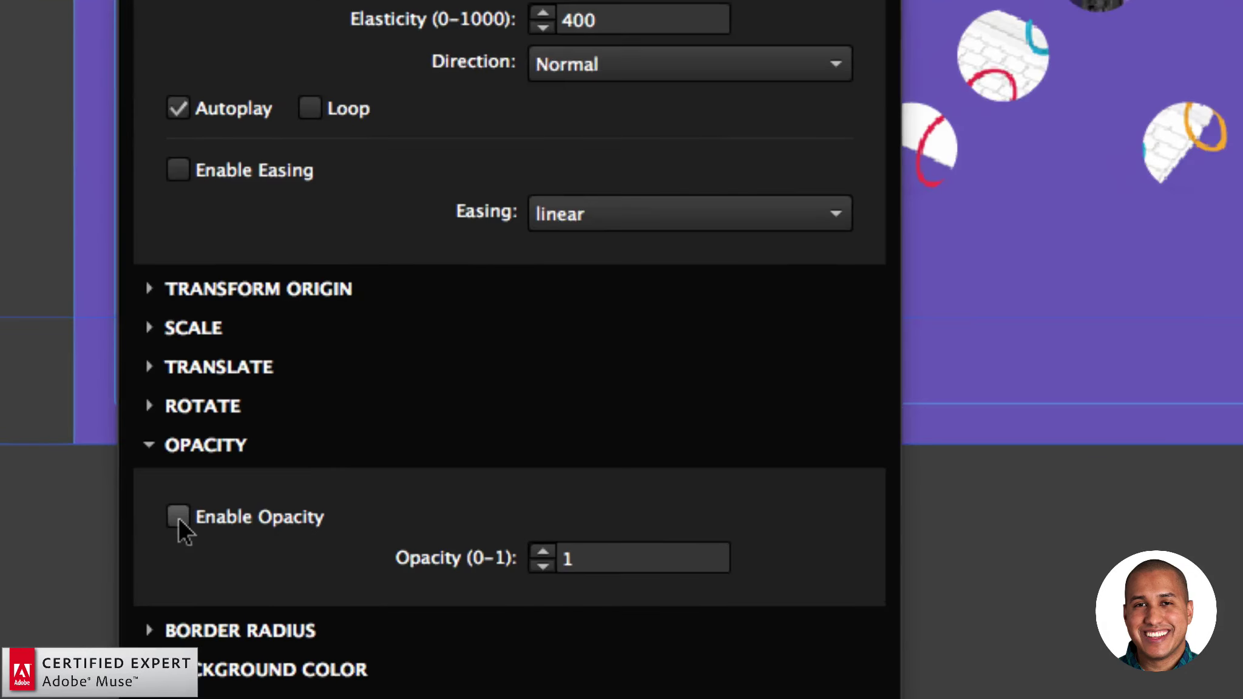
click(180, 517)
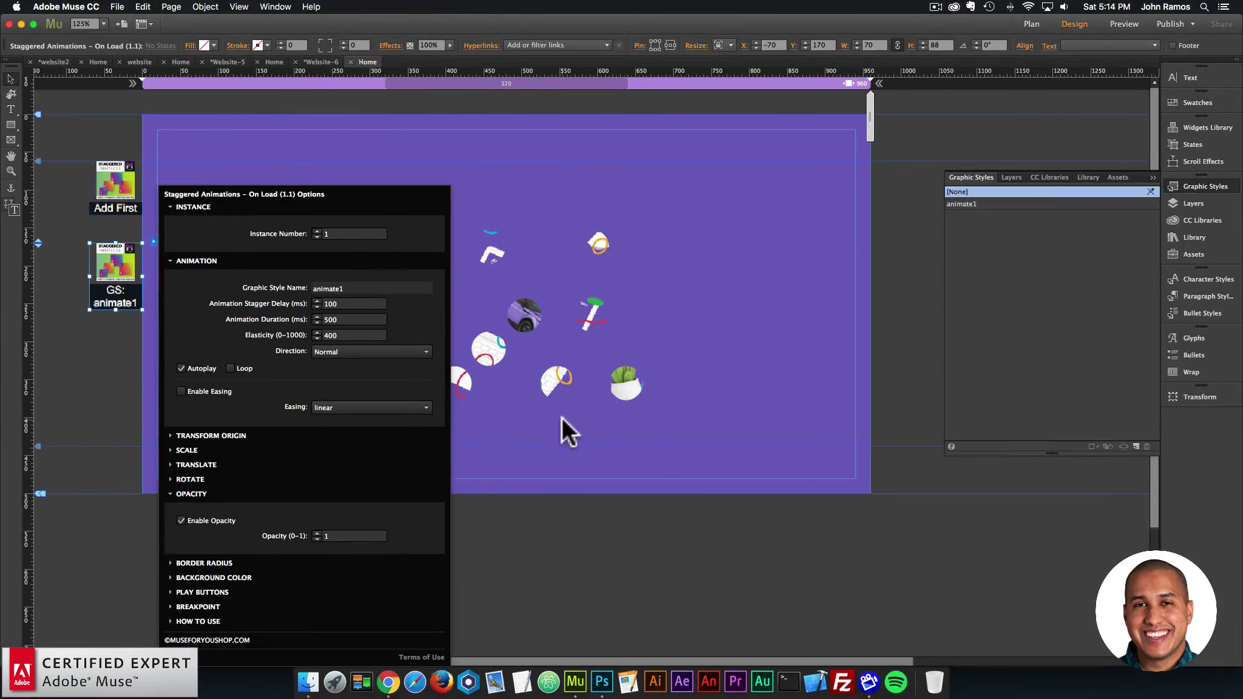
click(735, 450)
Step: Reduce the opacity of all the rounded slices to 50% and deselect them
drag(443, 308, 289, 184)
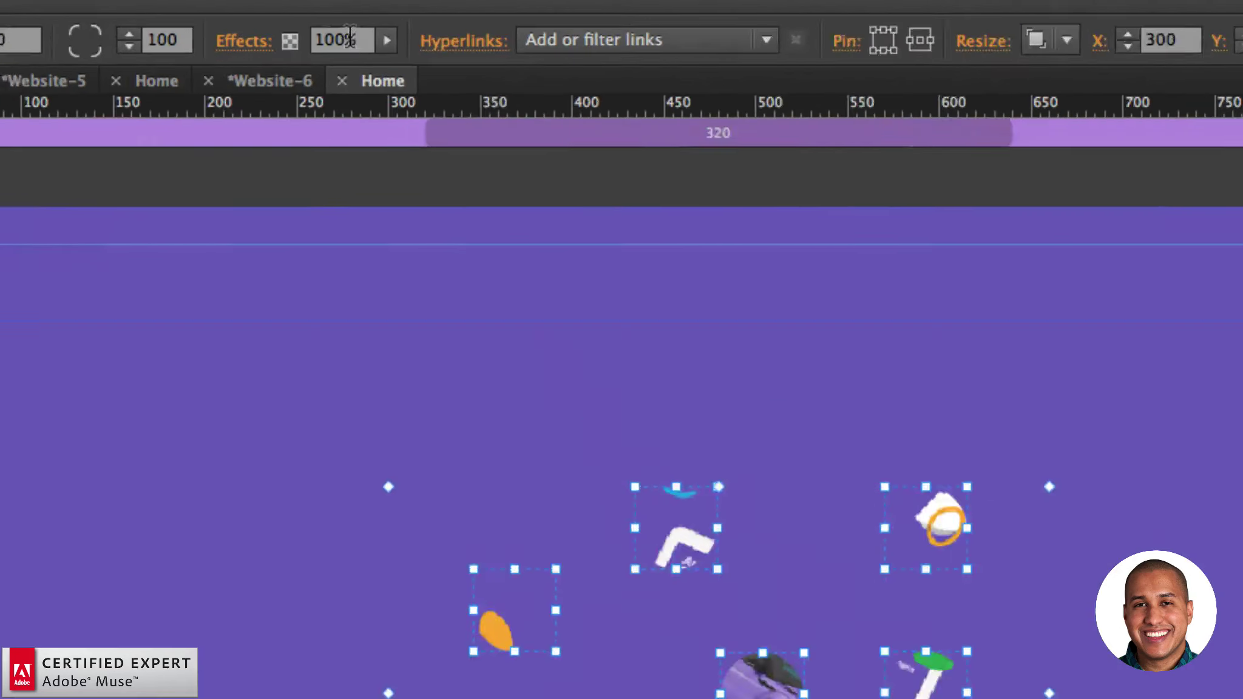
click(348, 45)
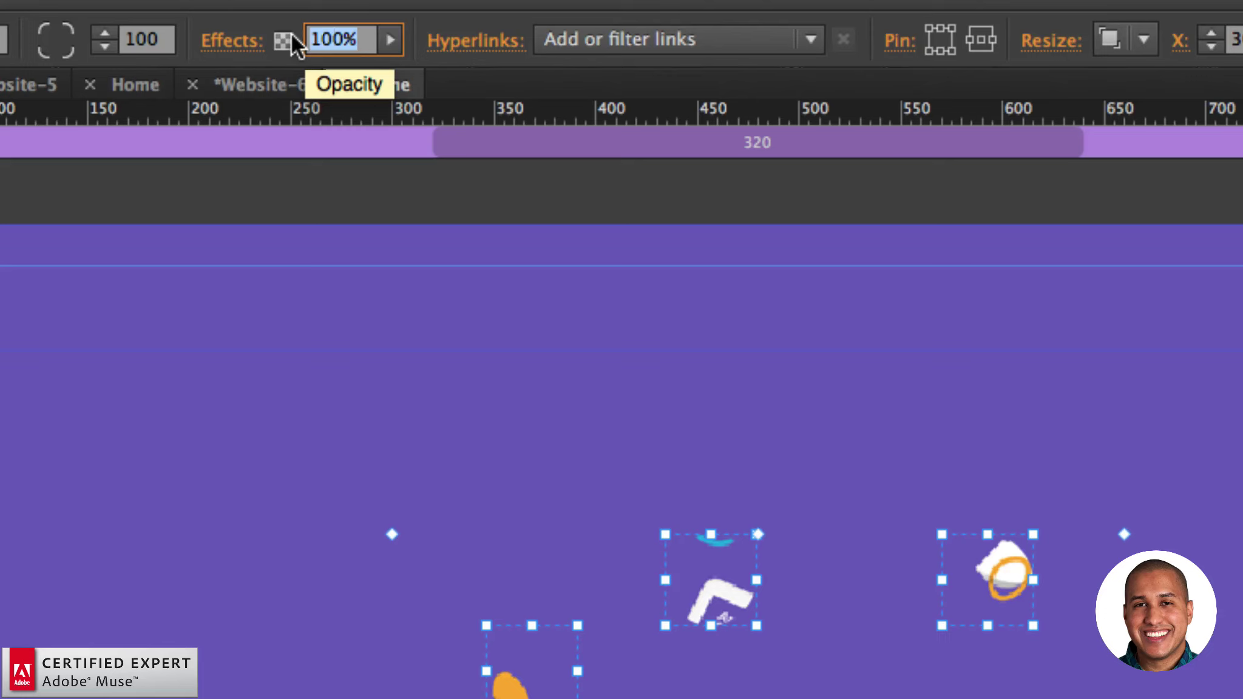
text(50)
key(Return)
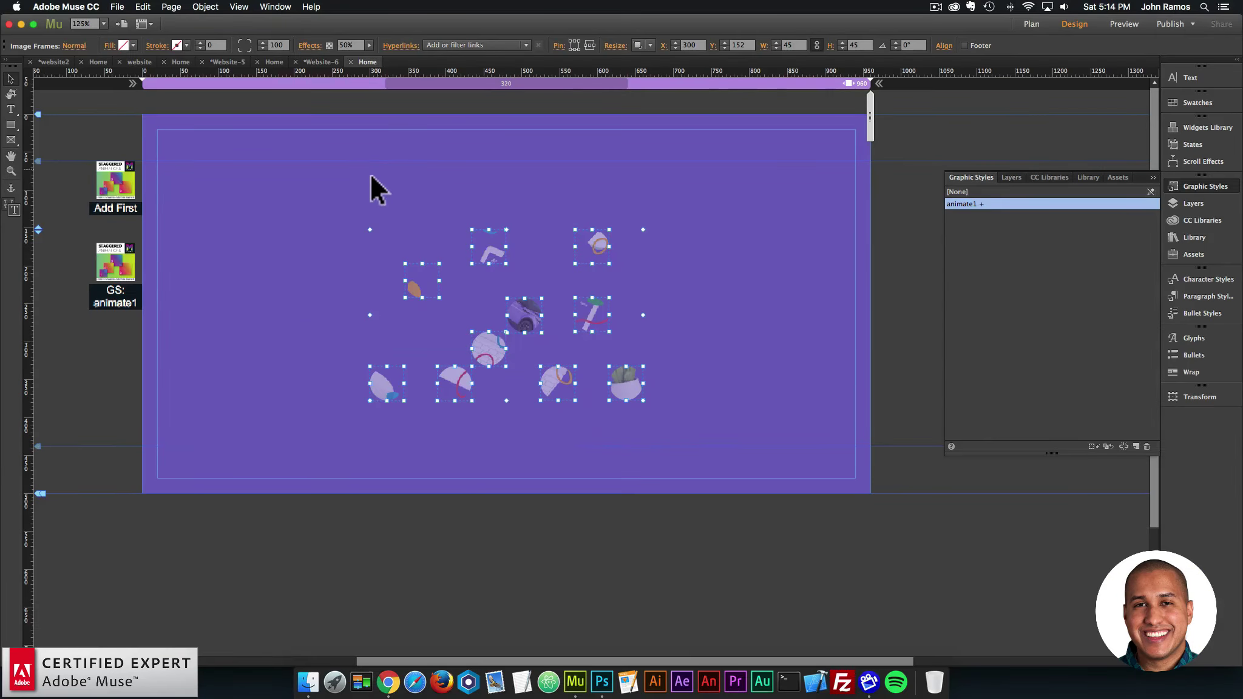
click(74, 459)
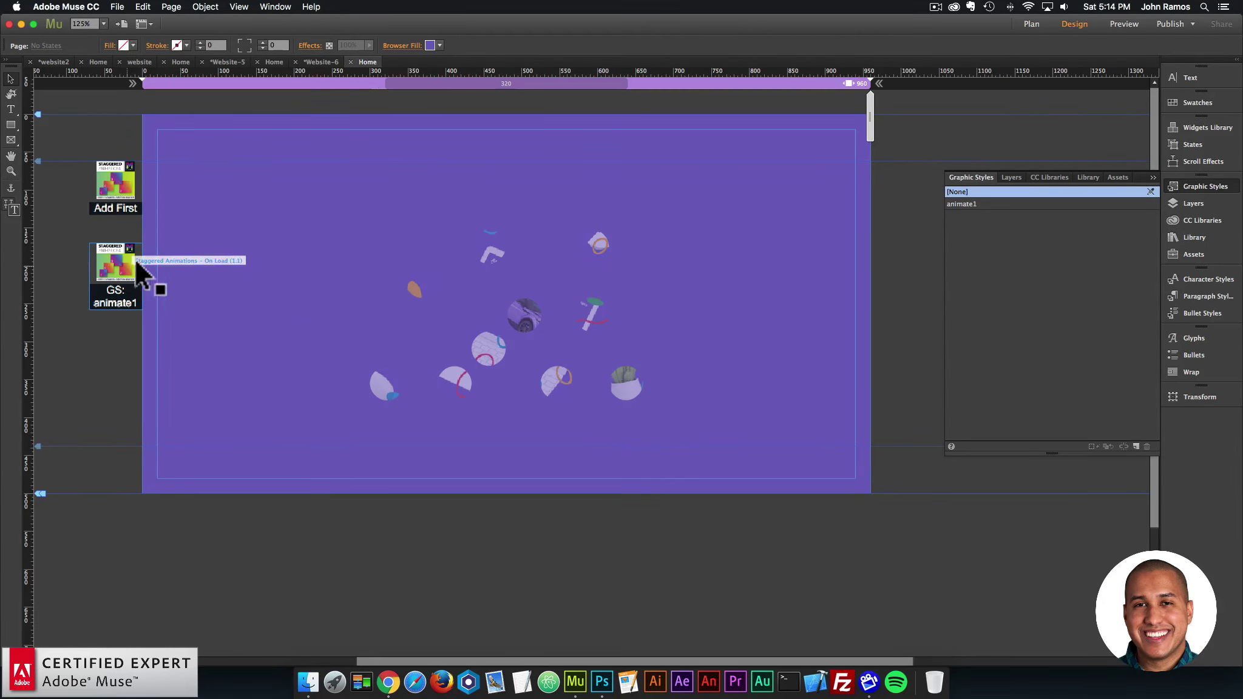
click(152, 284)
click(298, 278)
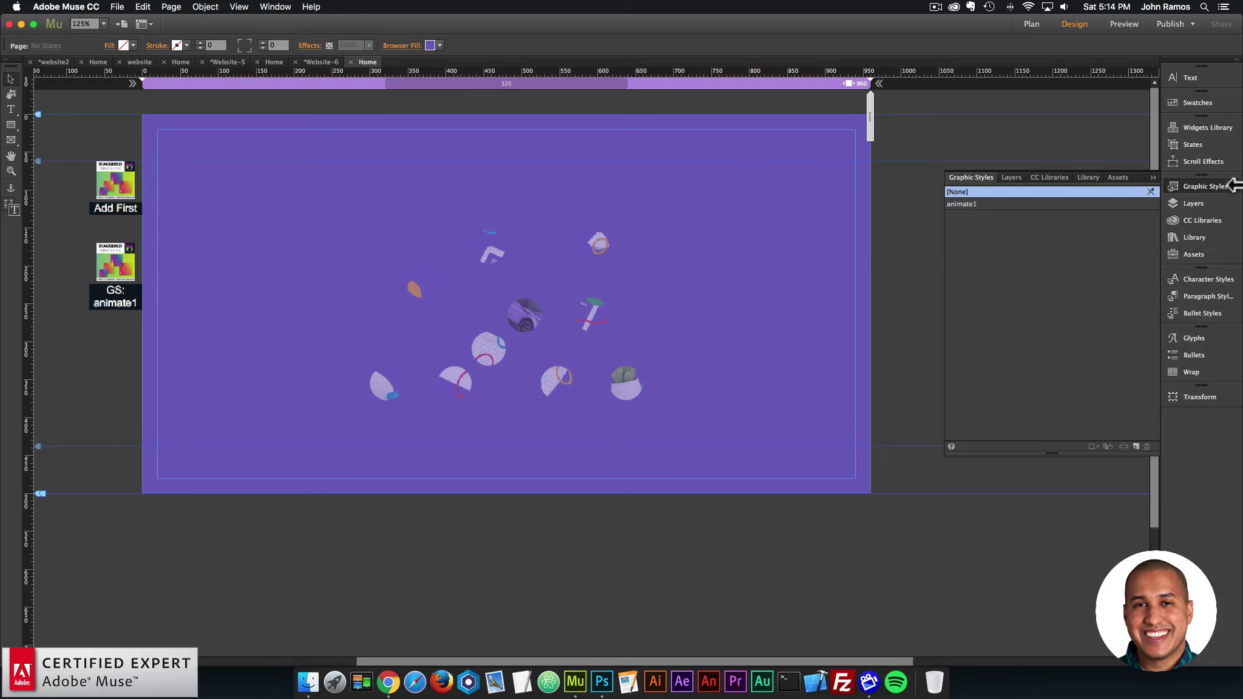
Step: Make the full laptop mockup layer image-2.png visible again beneath the slices
click(1205, 203)
click(975, 193)
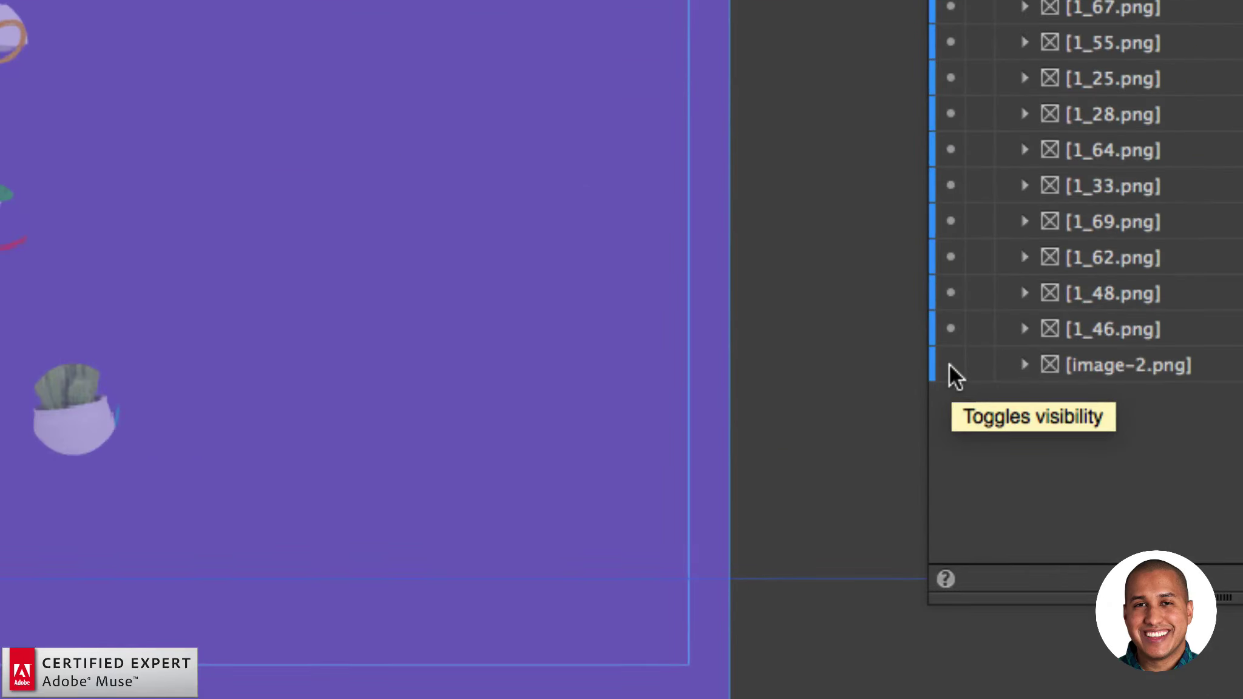
click(950, 364)
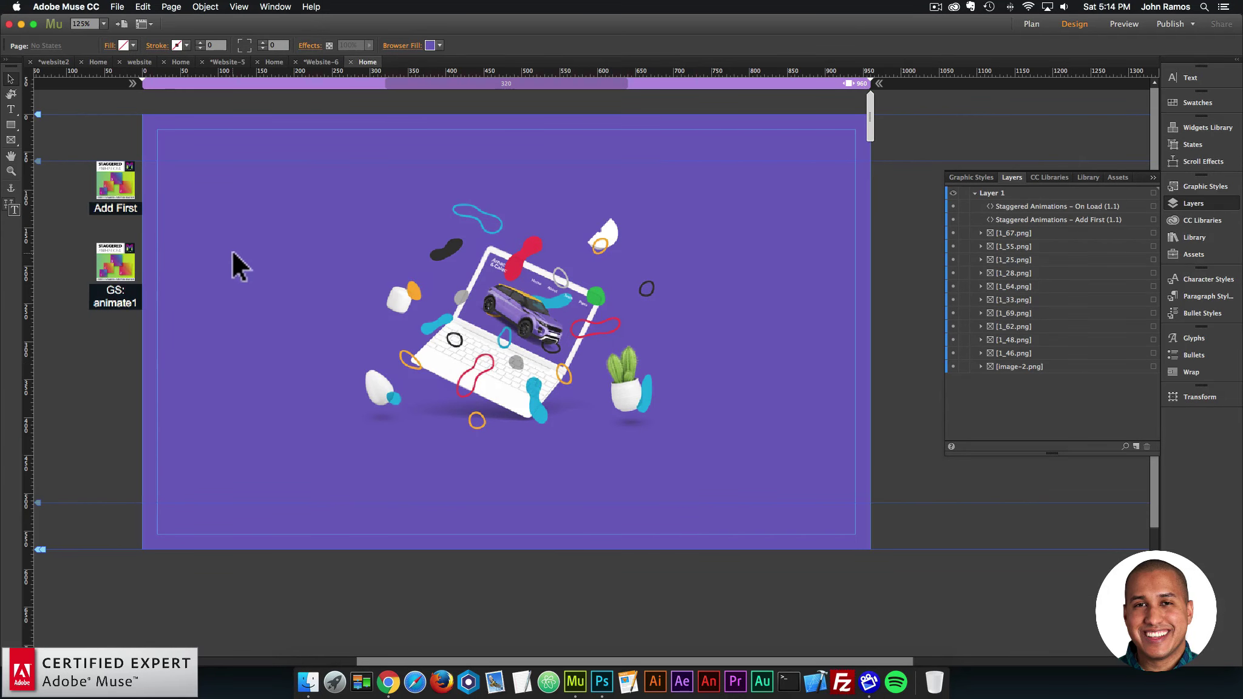
Step: Preview the page in the browser and reload it to replay the slice animation
click(117, 7)
click(161, 201)
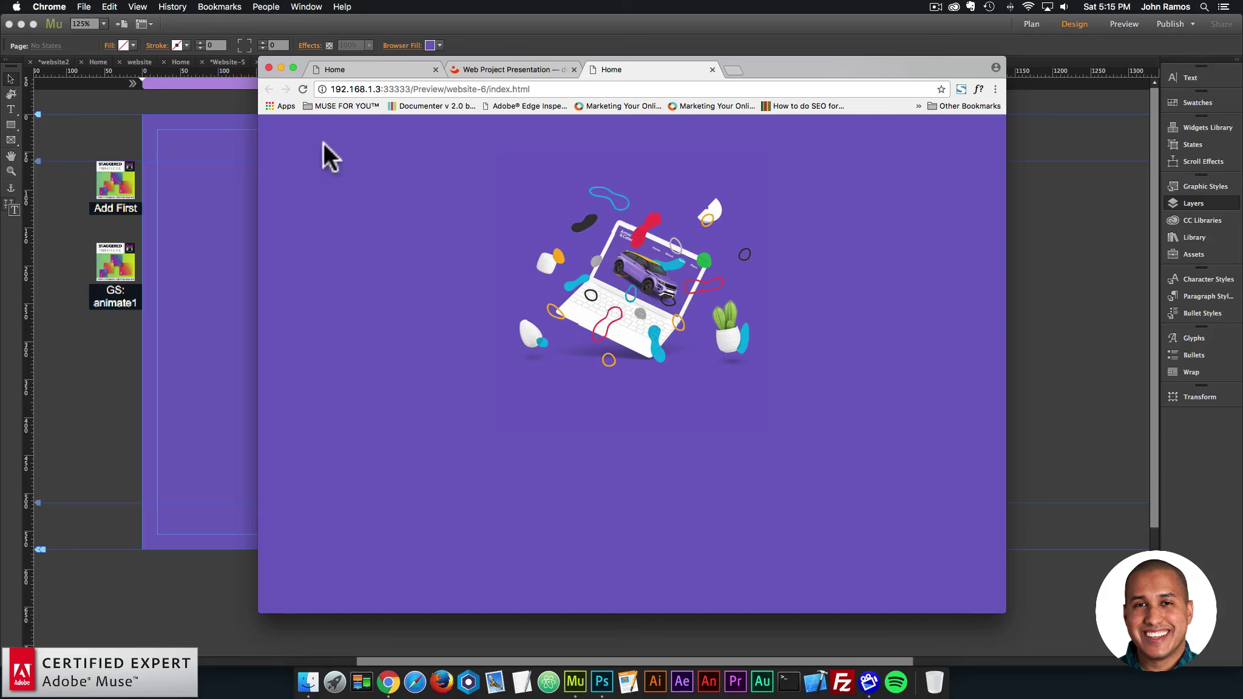
click(302, 89)
Step: Turn on Loop in the animation options of the On Load widget and close the options
click(139, 255)
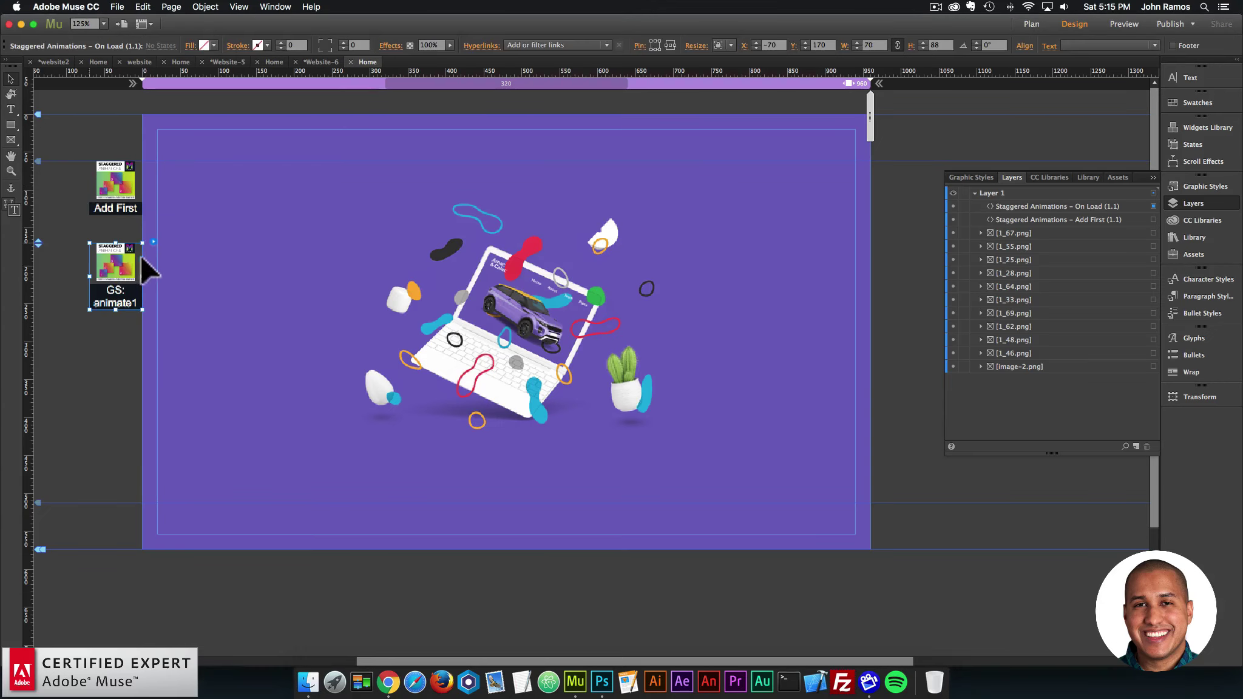
click(153, 242)
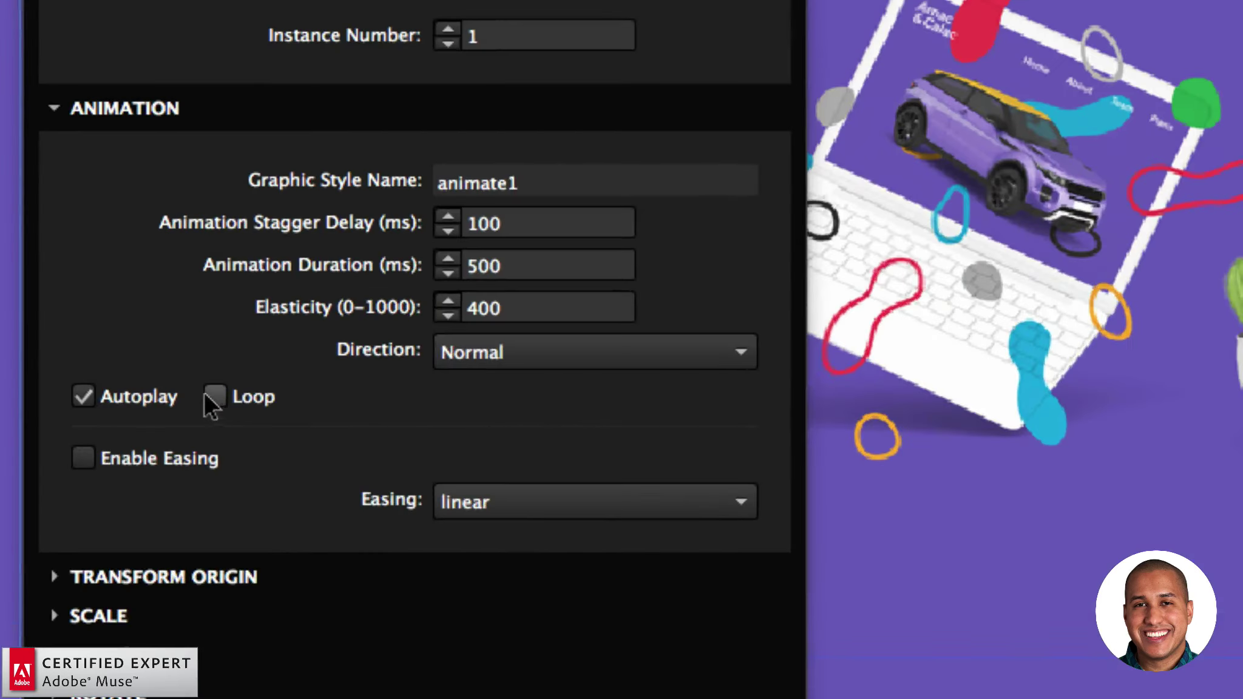
click(215, 396)
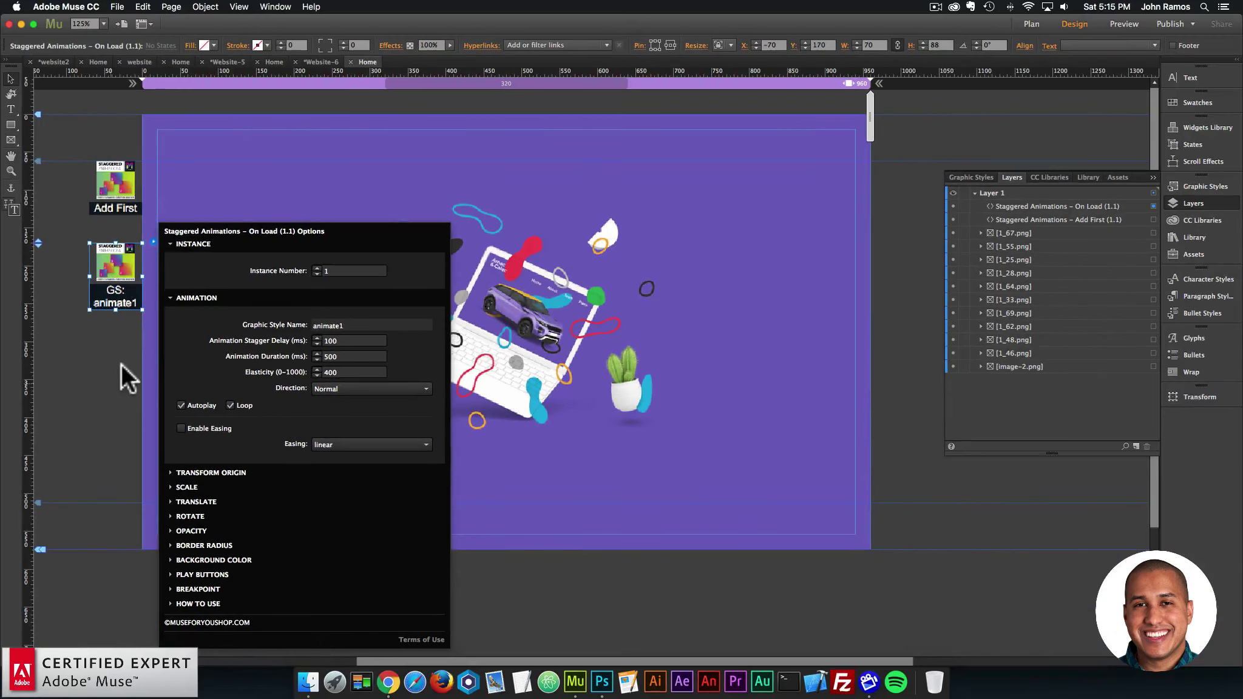
click(122, 365)
Step: Preview the page in the browser to check the looping animation, and return to Muse
click(117, 7)
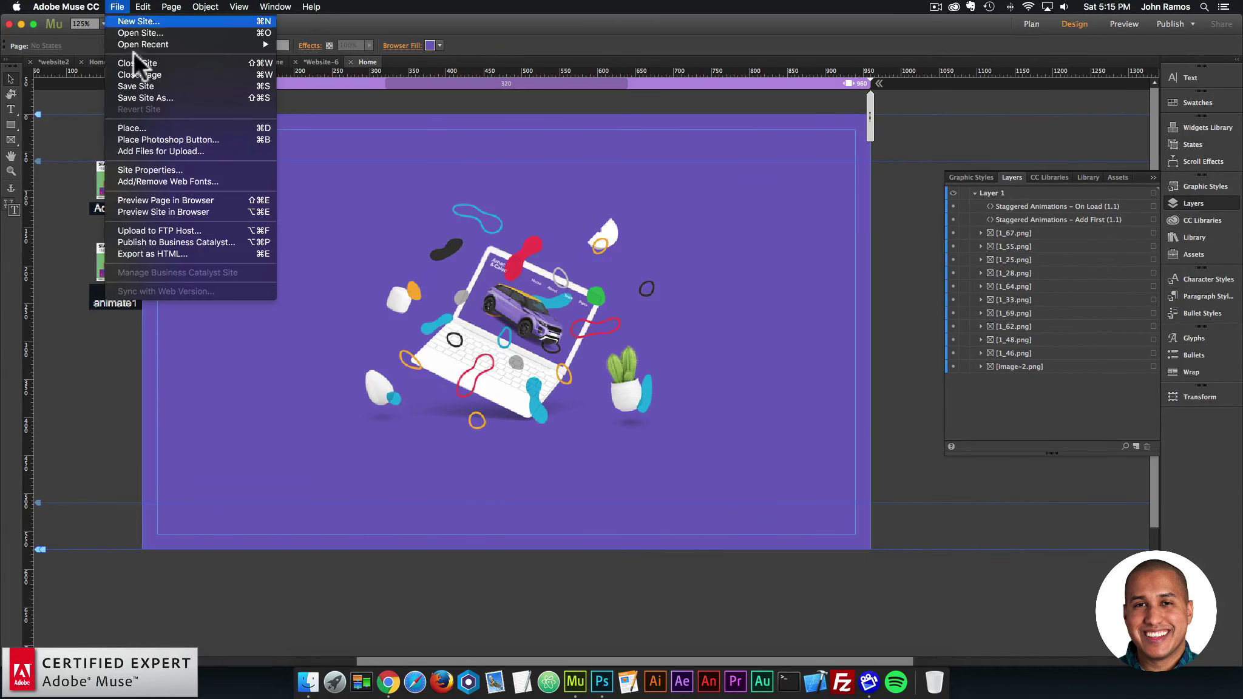
click(166, 196)
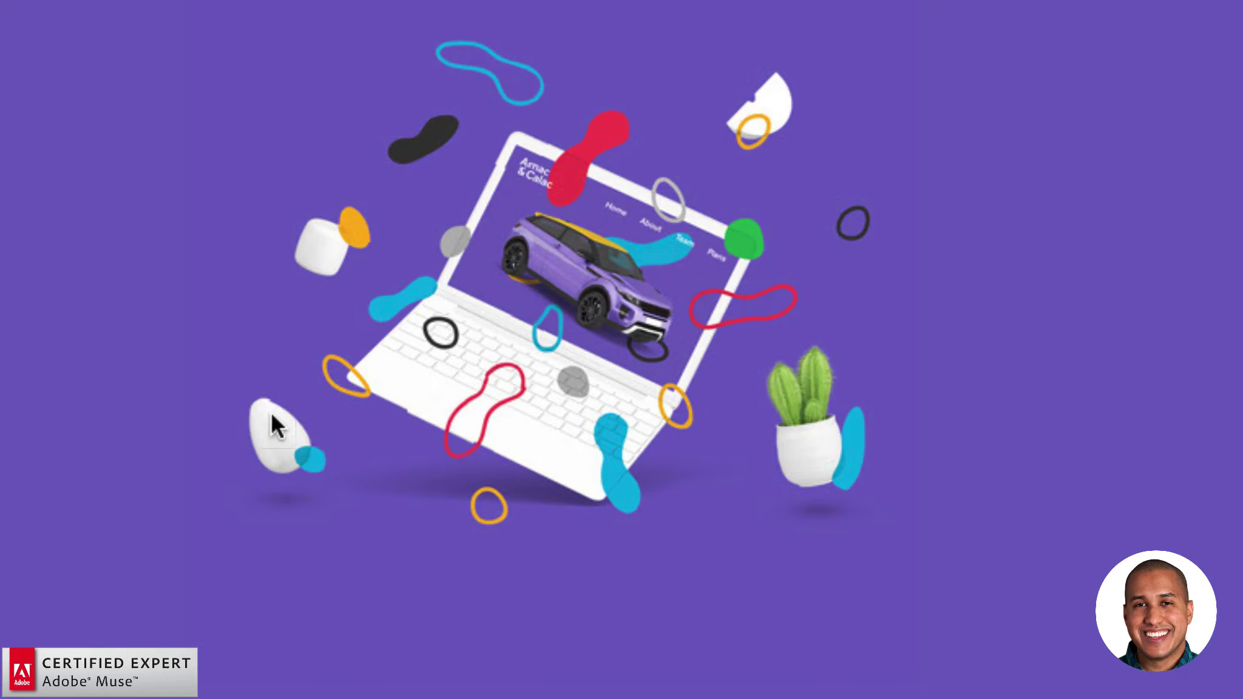
key(ctrl+super+f)
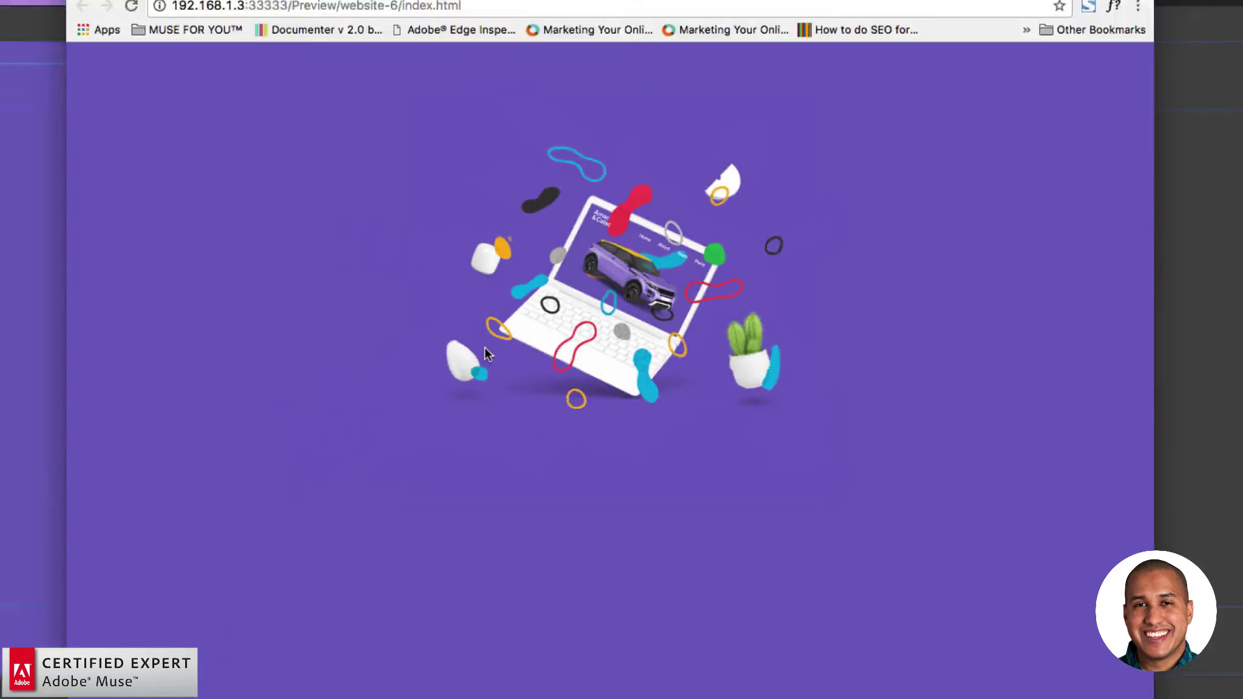
click(205, 313)
Step: Inspect individual slices over the laptop mockup, preview the page in the browser again, and return to the design
click(449, 377)
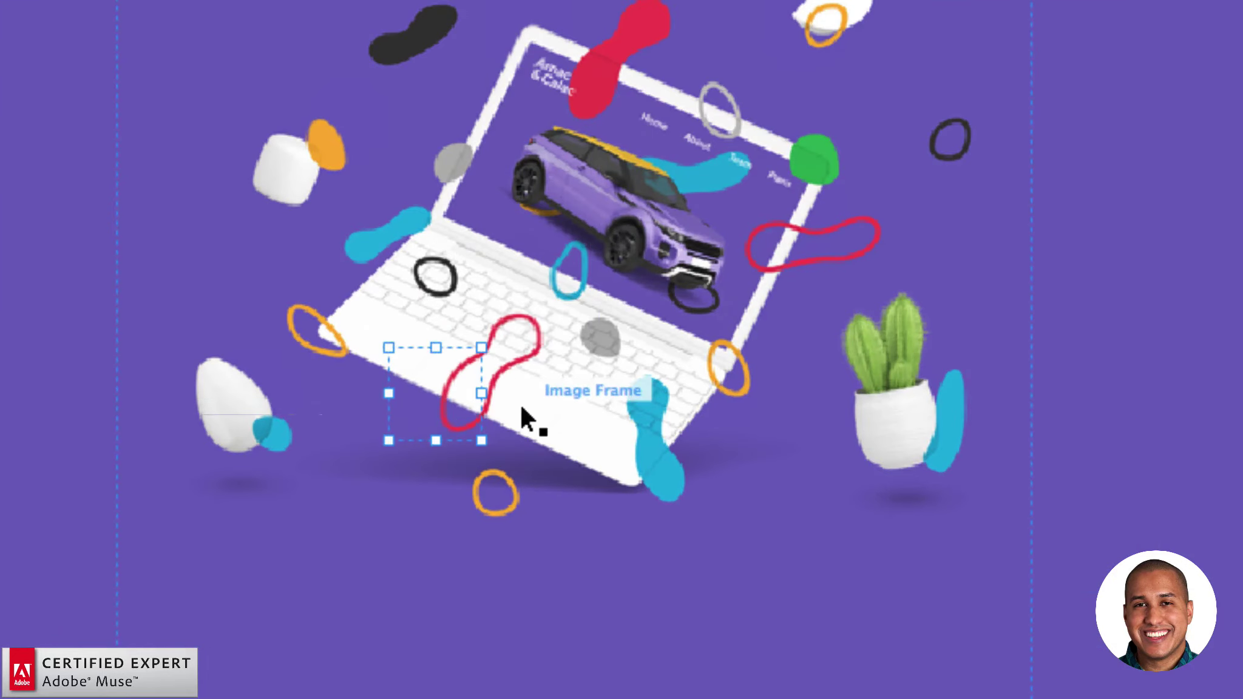
drag(315, 389, 272, 397)
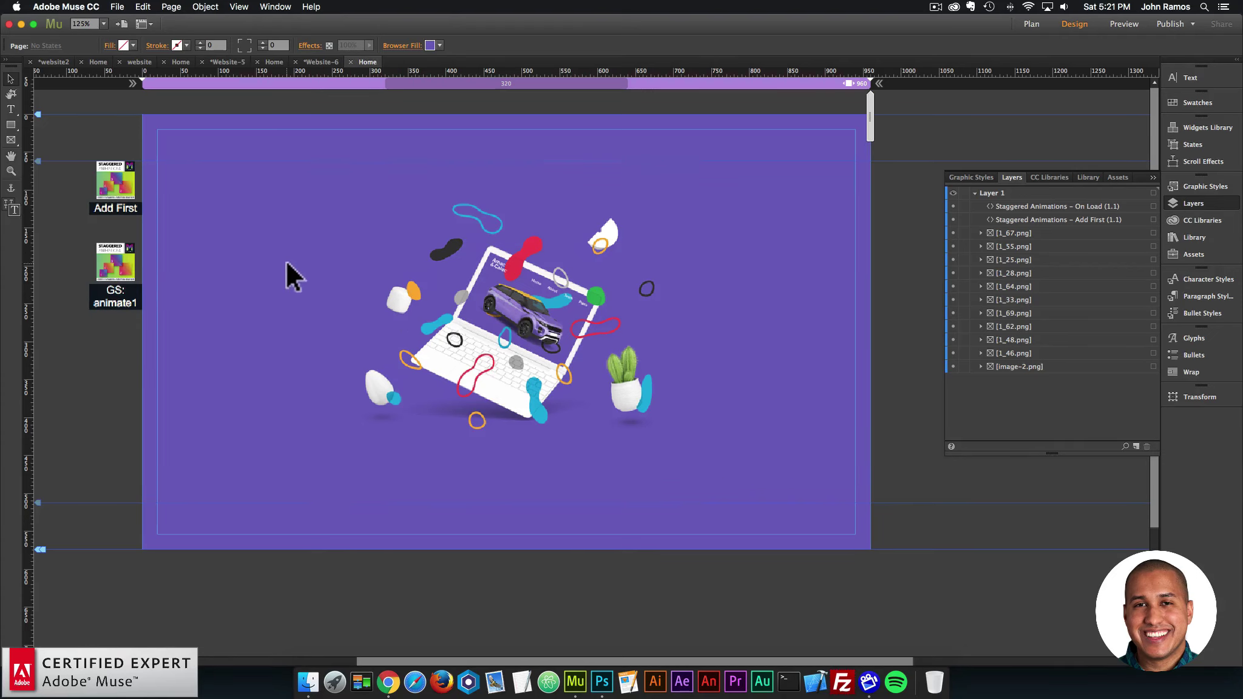
click(117, 7)
click(155, 200)
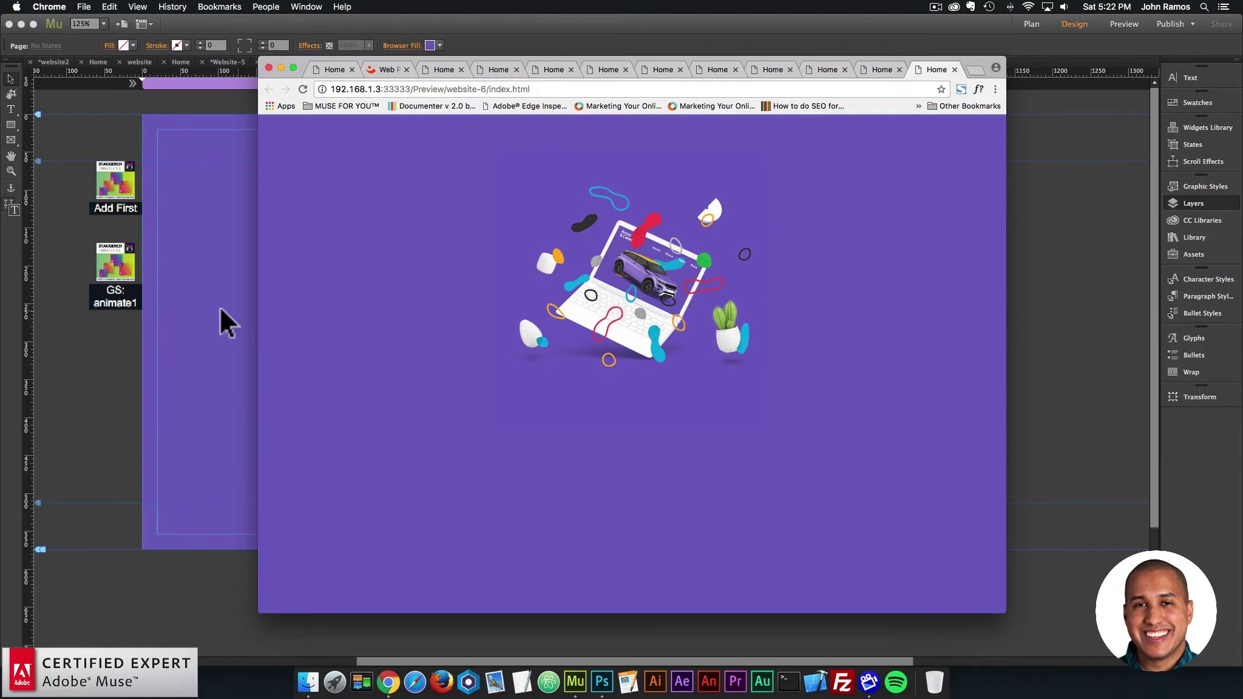
click(220, 305)
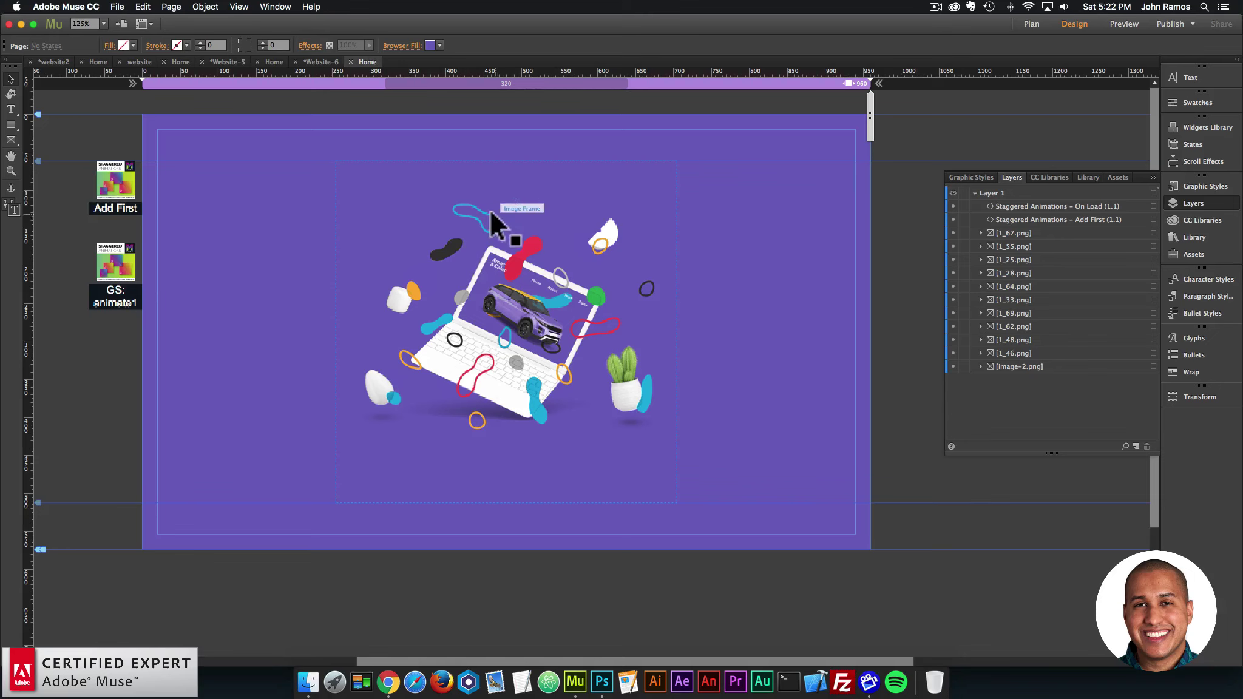
Step: Hide the image-2.png layer so that only the slices can be selected on the page
click(489, 206)
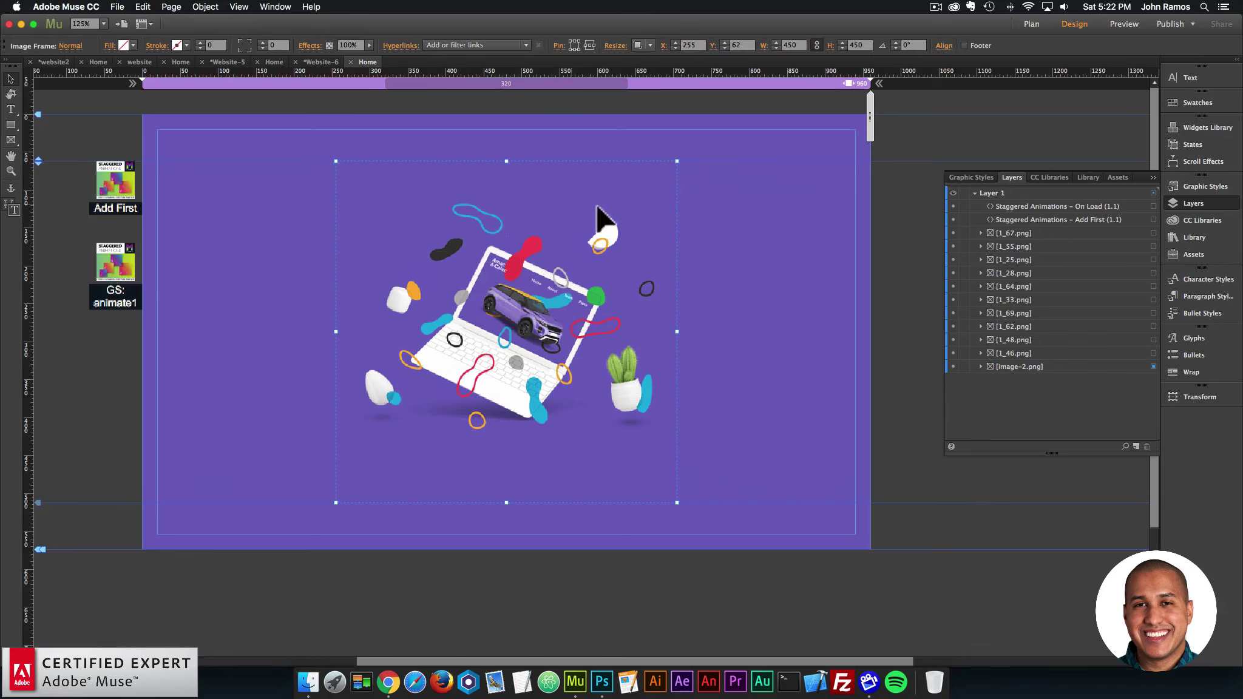
click(1191, 202)
click(1181, 202)
click(953, 367)
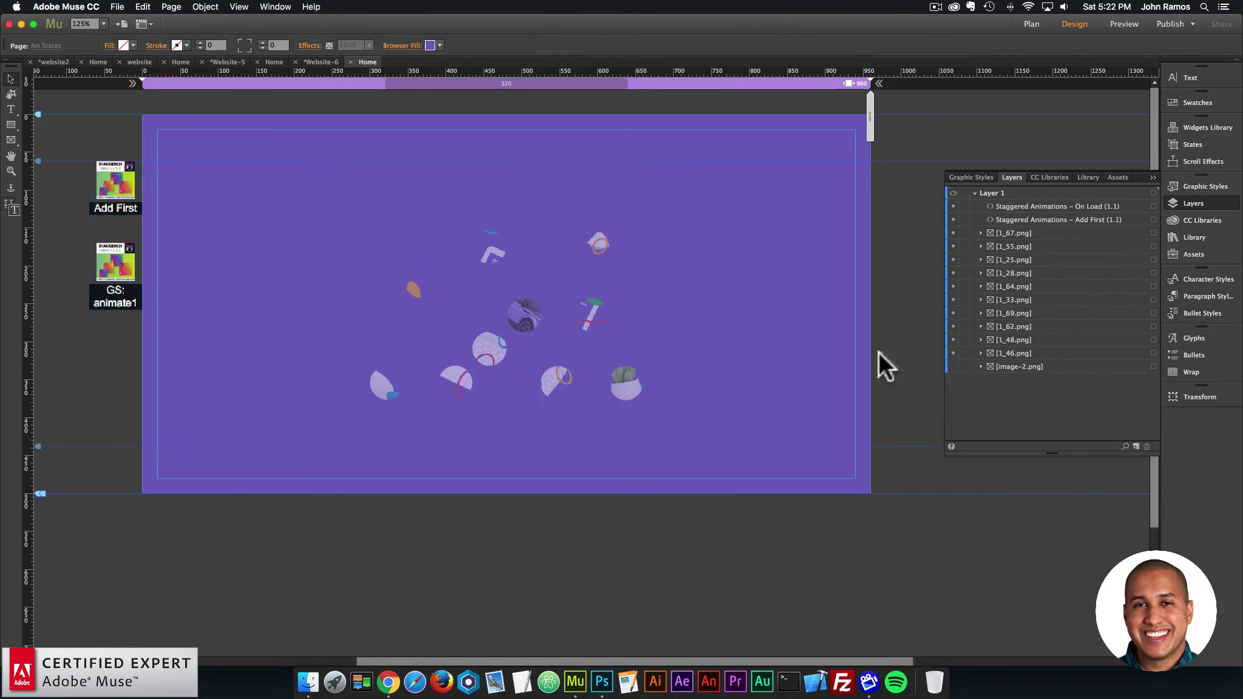
Step: Add a black shadow with 50% opacity, blur 8, angle 45 and distance 8 to all the slices, and show image-2.png again
drag(285, 199, 786, 472)
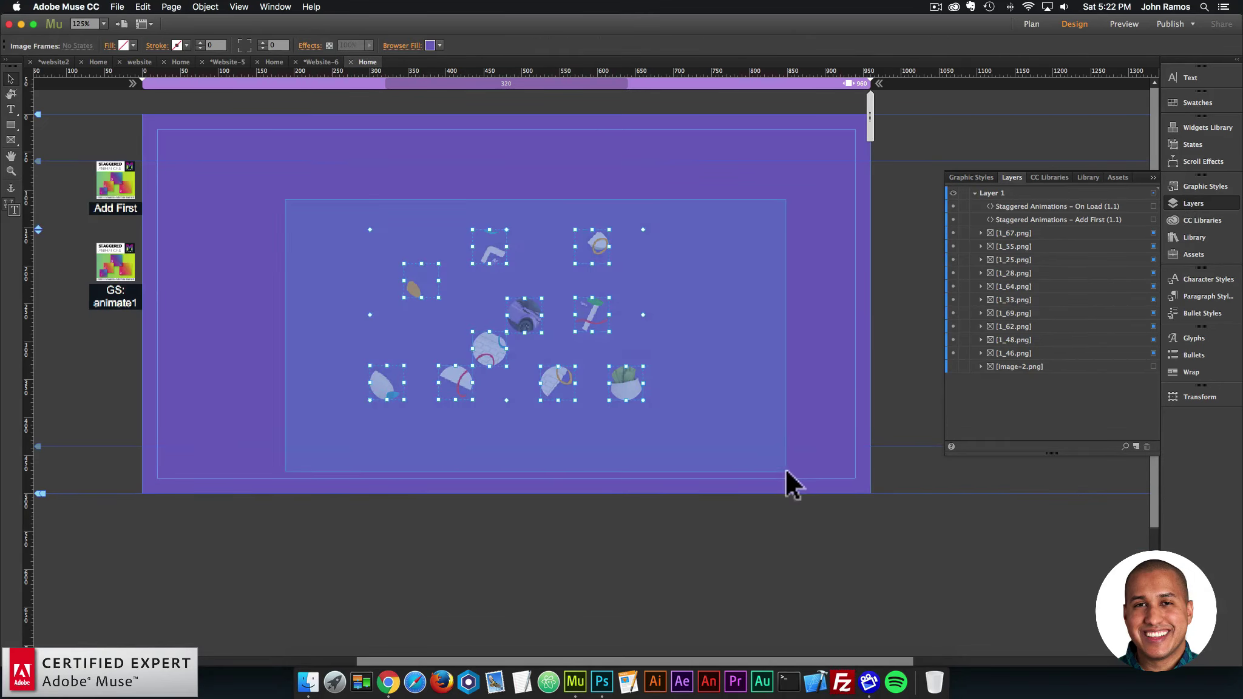
click(329, 46)
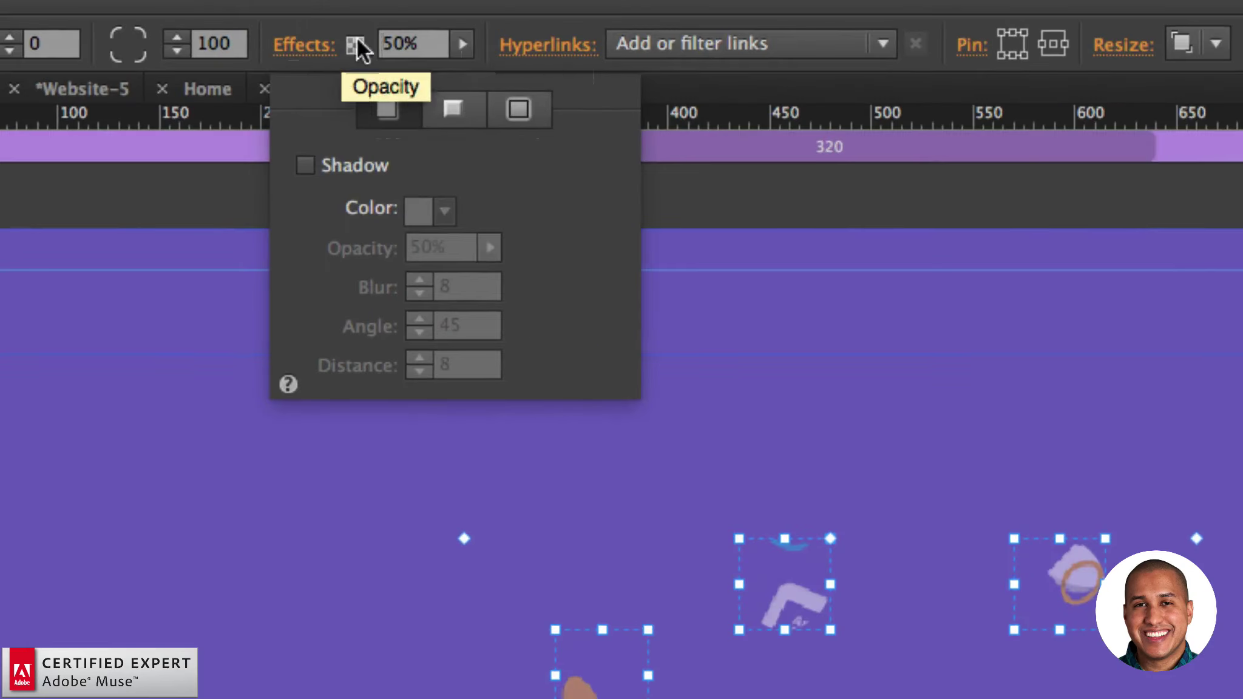
click(308, 163)
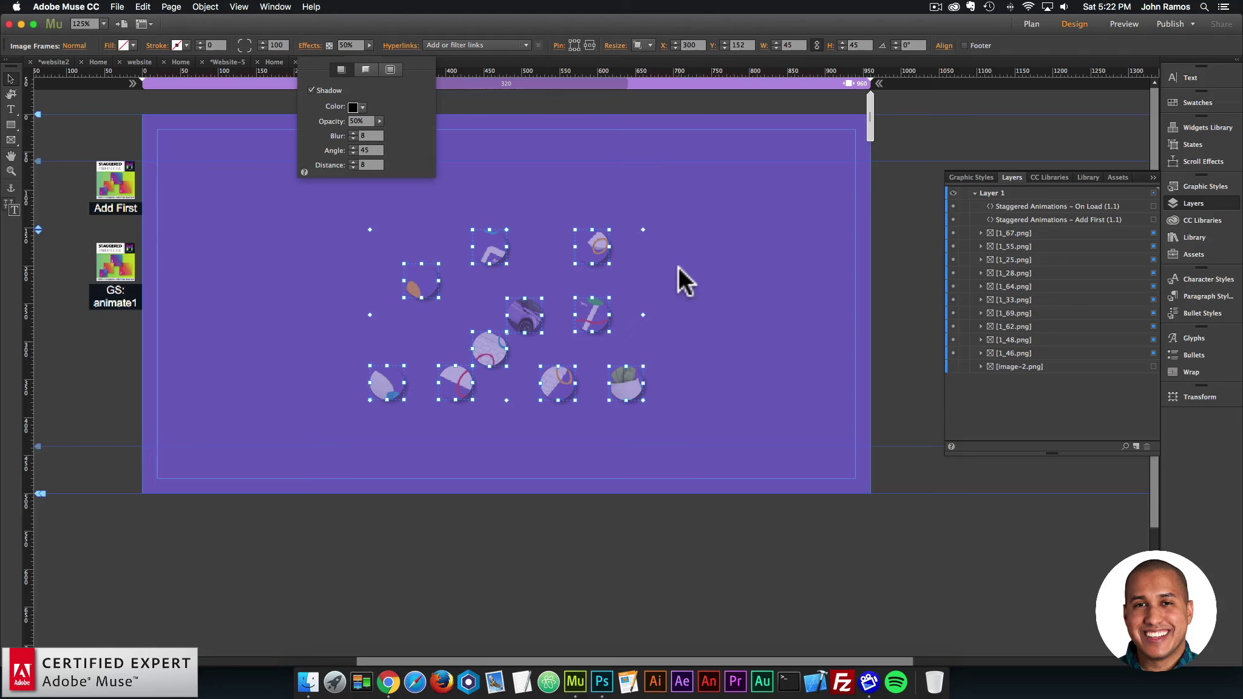
click(704, 269)
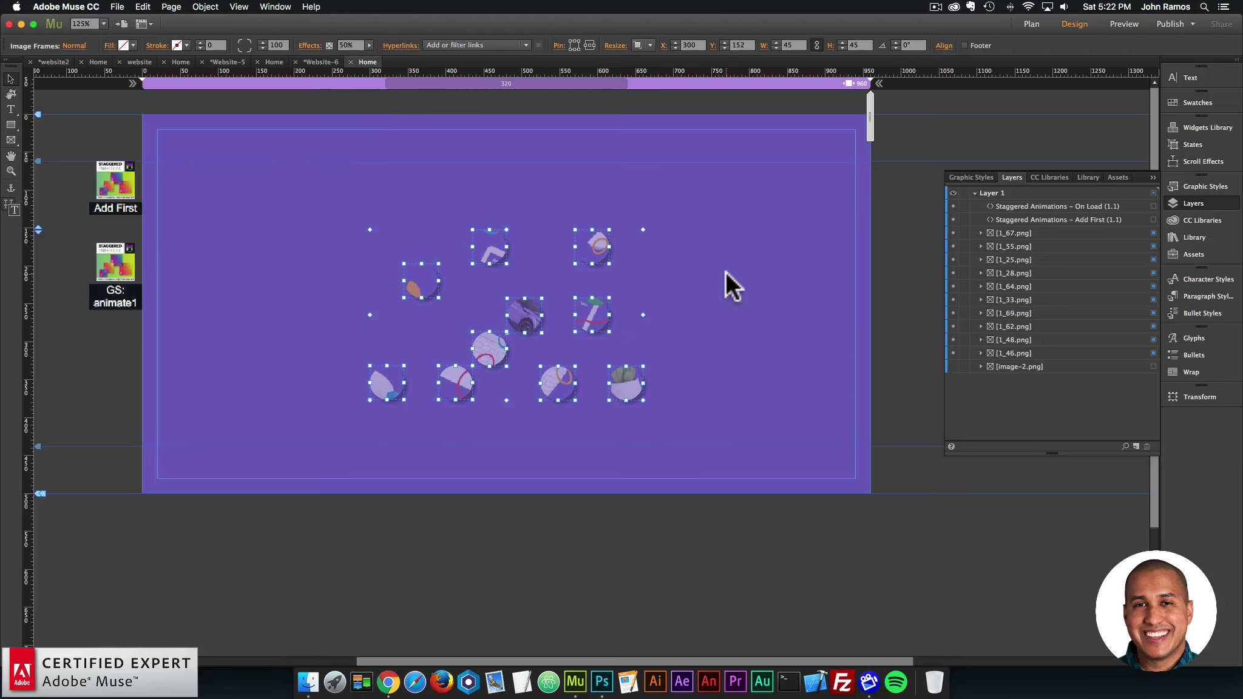
click(725, 271)
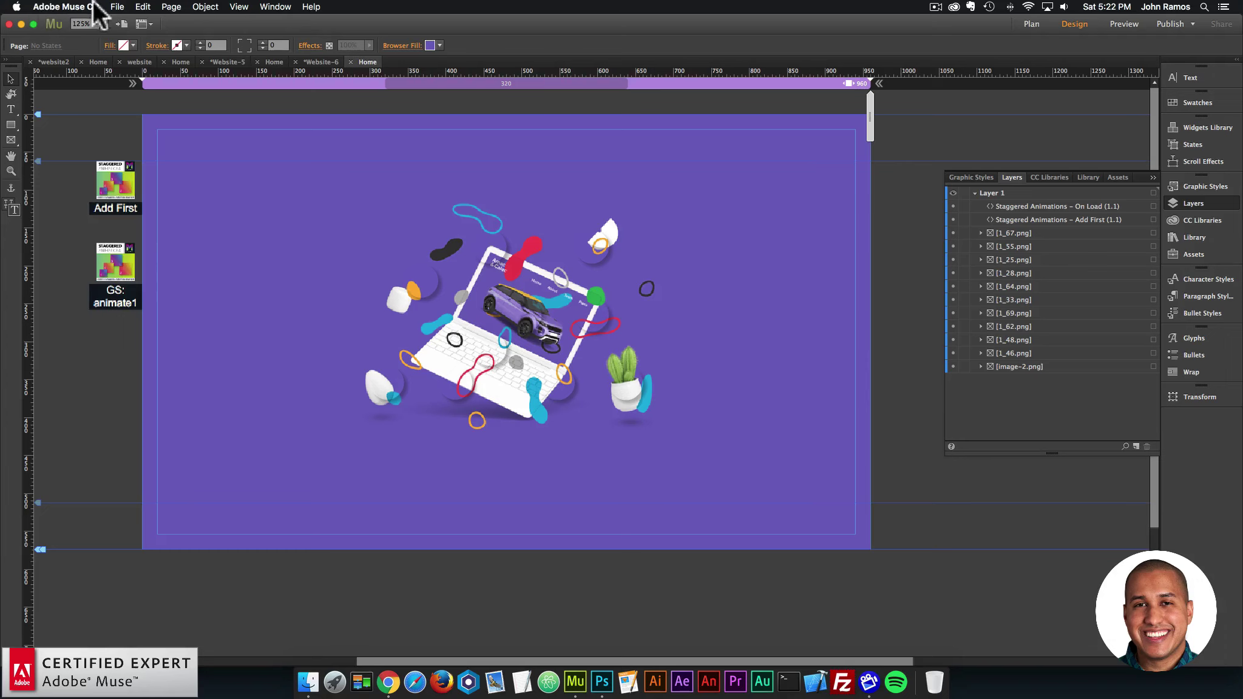
Step: Preview the page with the shadowed slices in the browser, and return to the design to select the 1_46.png layer
click(117, 6)
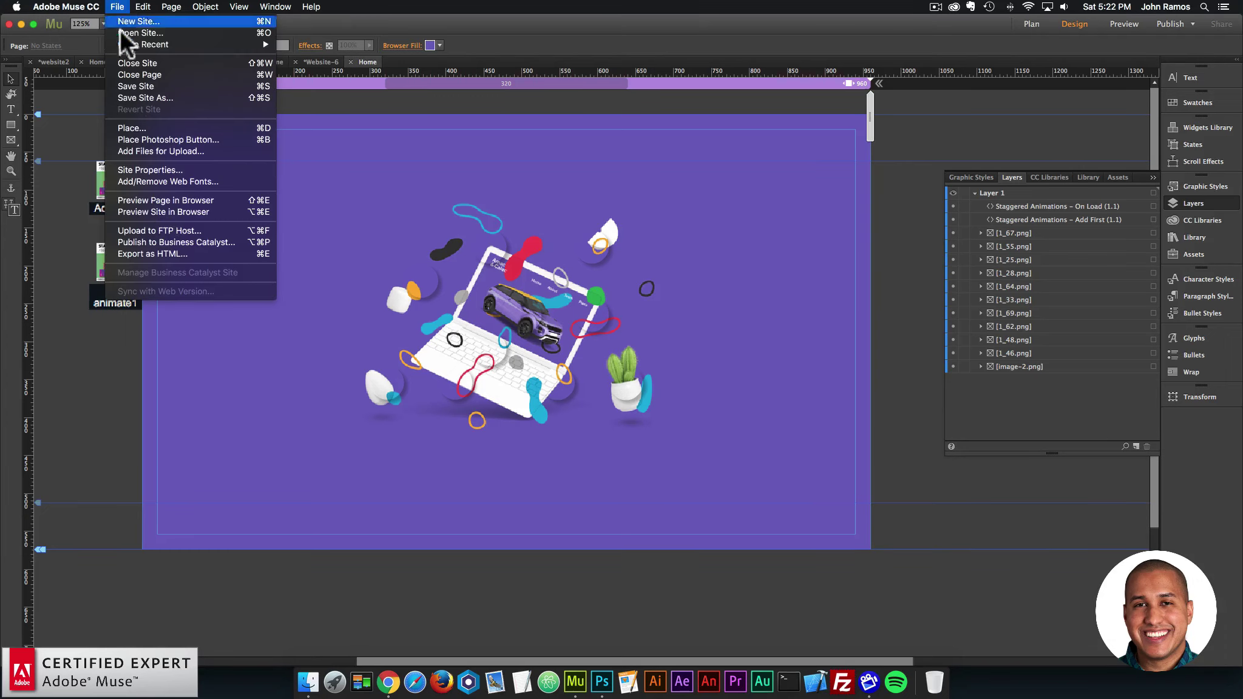
click(159, 198)
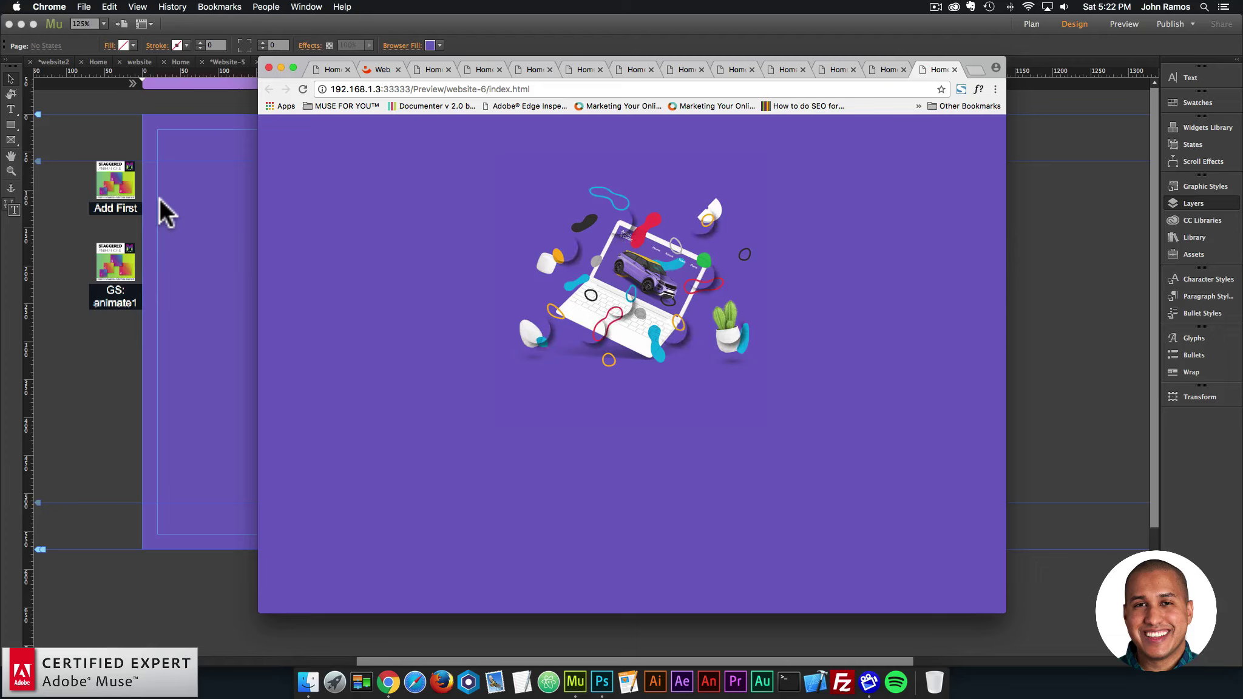
click(129, 189)
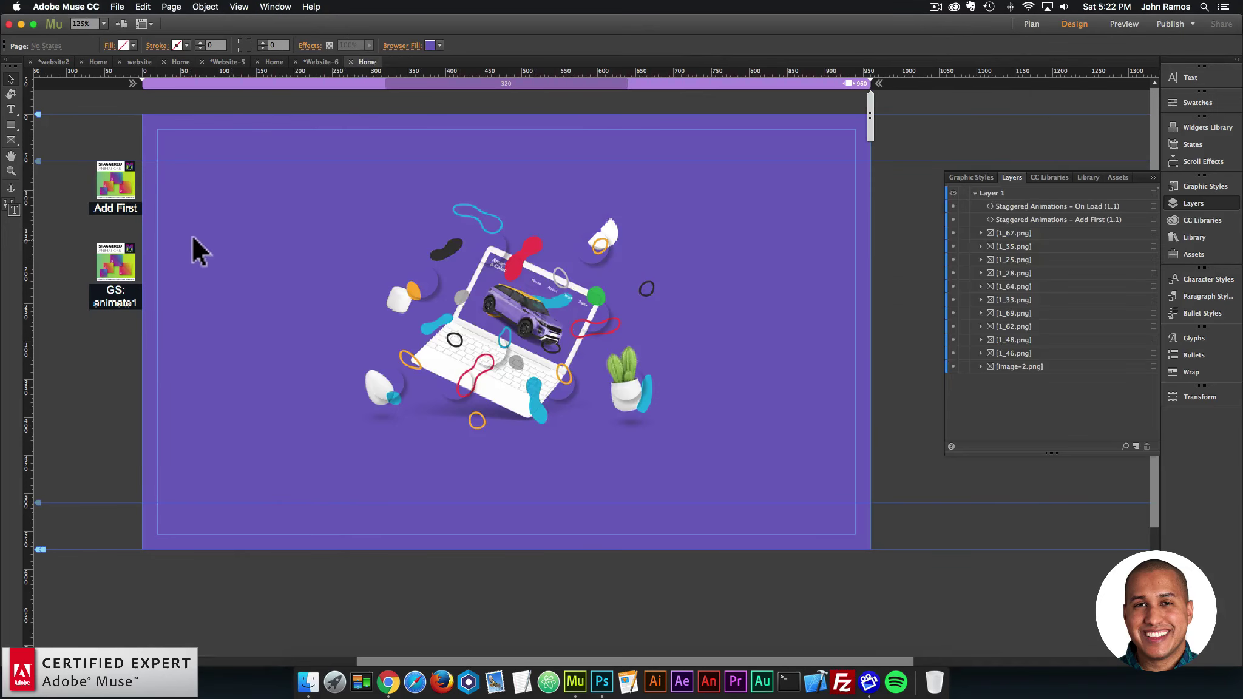
click(1077, 357)
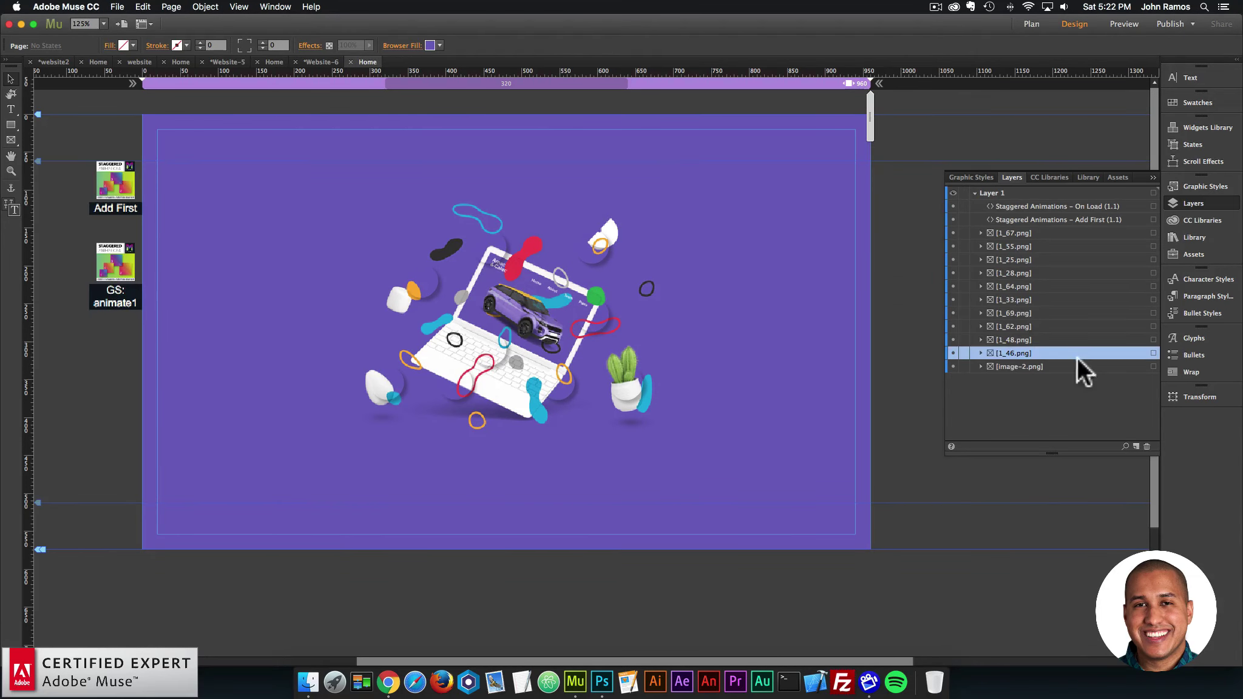
Step: Check individual slices such as 1_46.png and 1_48.png through the layer list, and hide image-2.png so only the slices show
click(1153, 353)
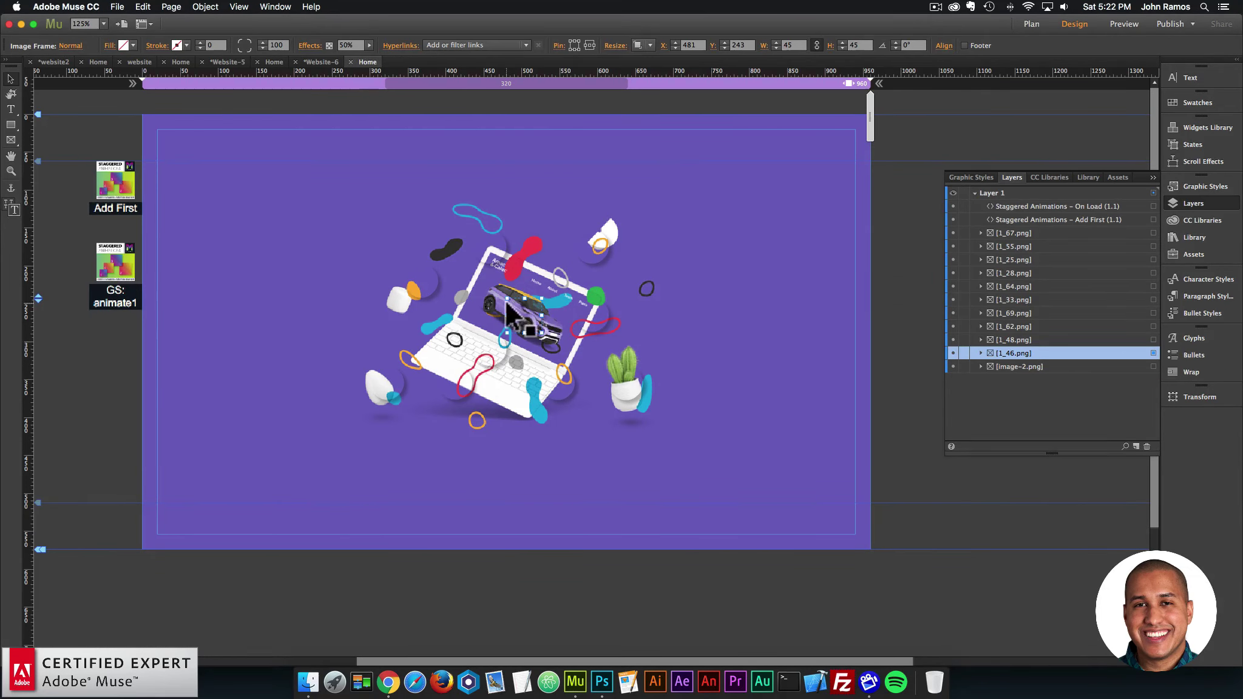
click(1153, 339)
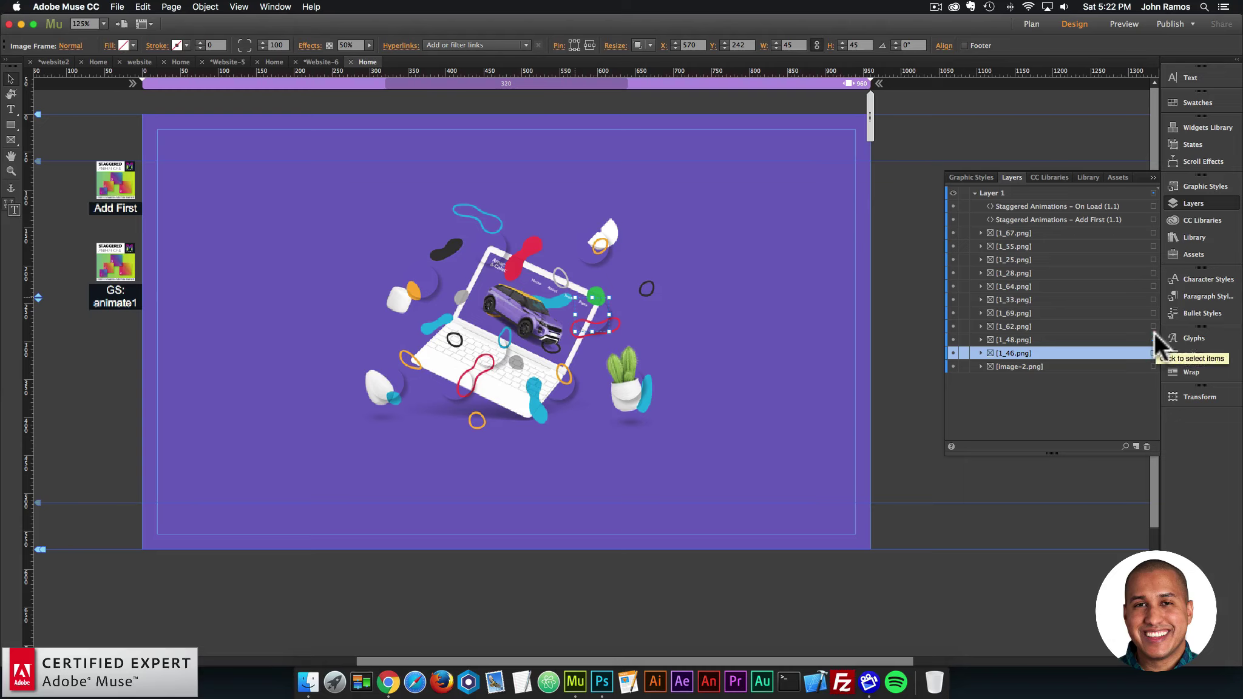
click(1153, 300)
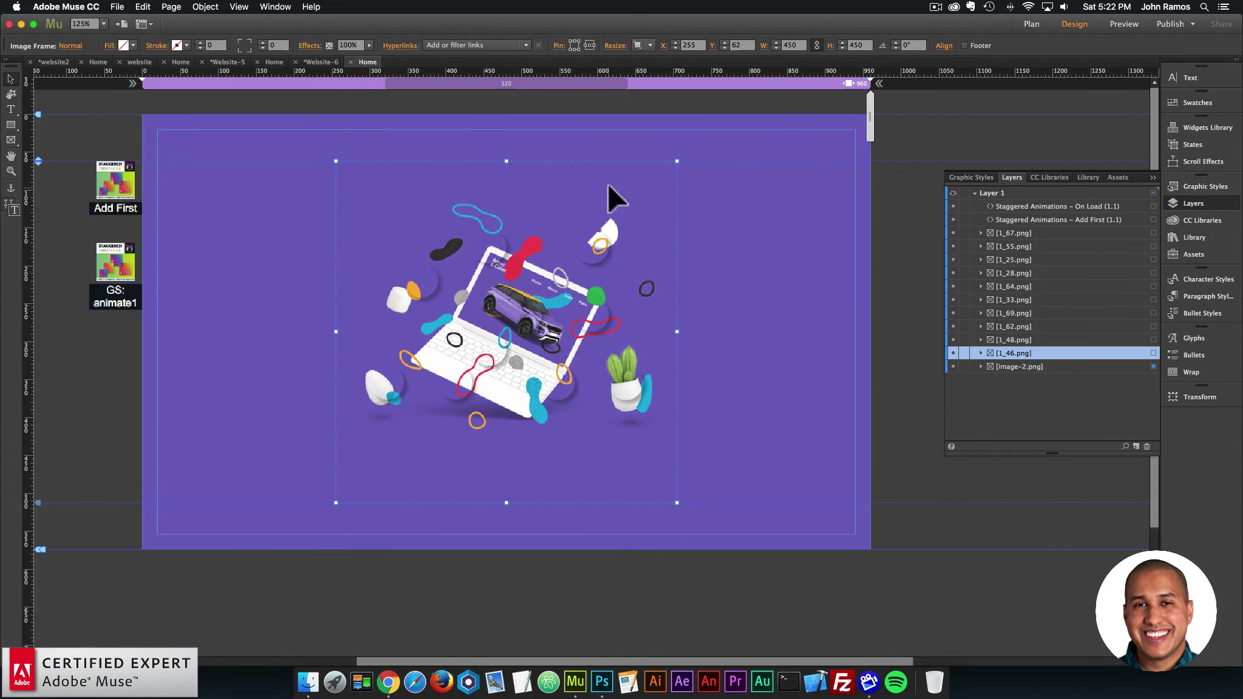
right_click(608, 183)
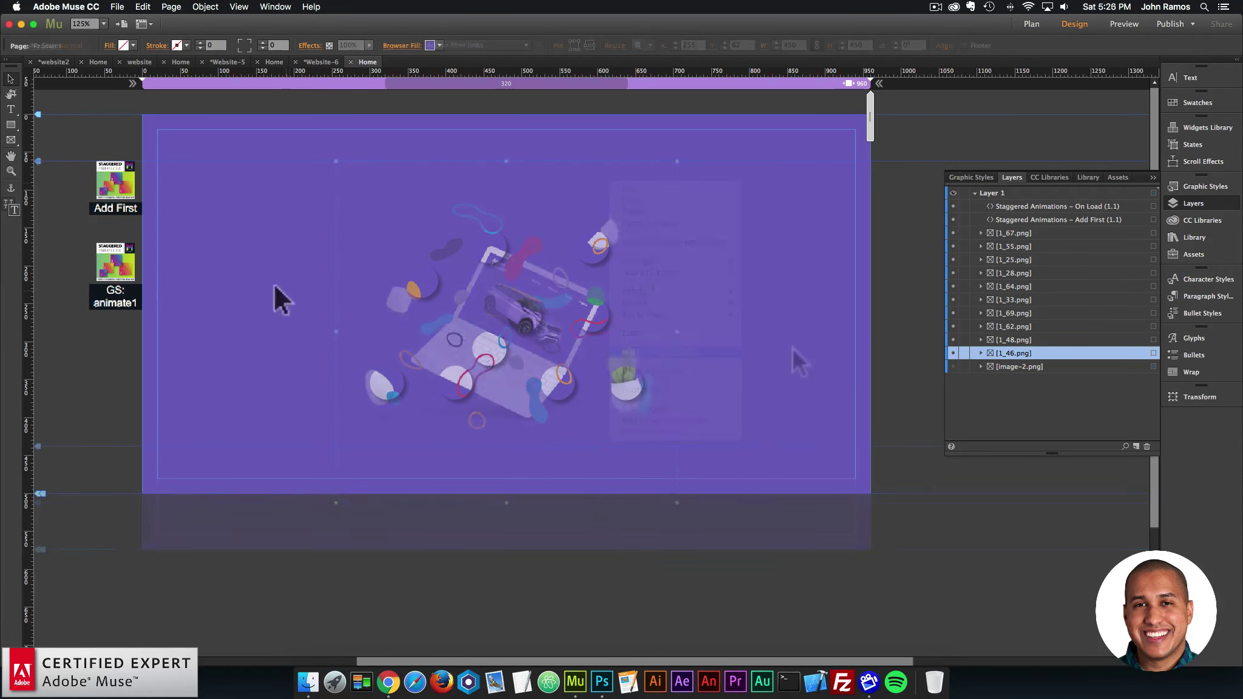
Step: Turn off Loop in the options of the Staggered Animations On Load widget
click(129, 270)
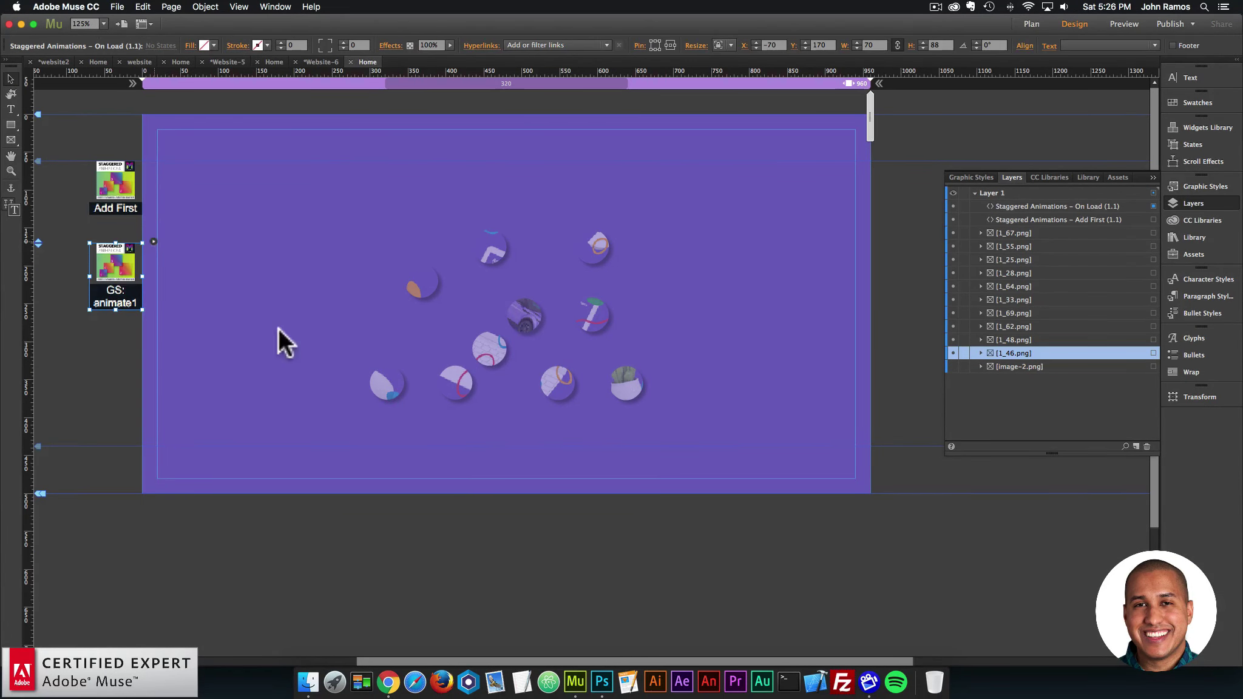
click(153, 241)
click(231, 406)
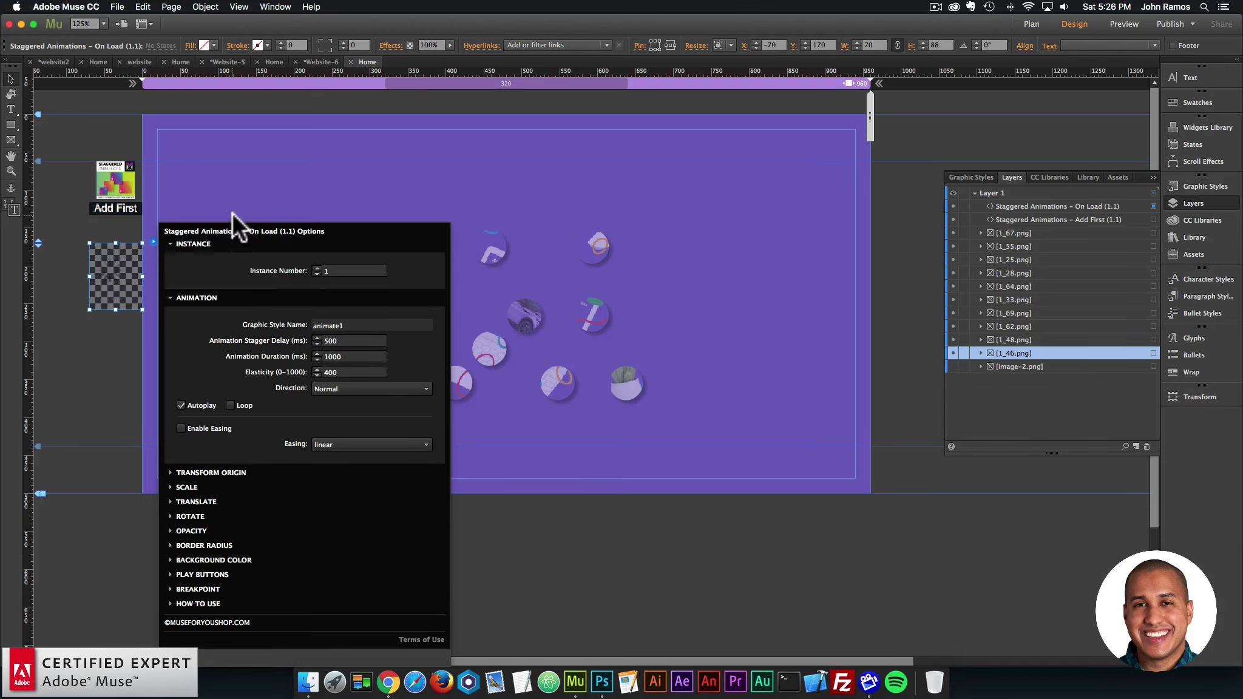
Step: Preview the page with the non-looping slice animation in the browser, and return to the design
click(117, 7)
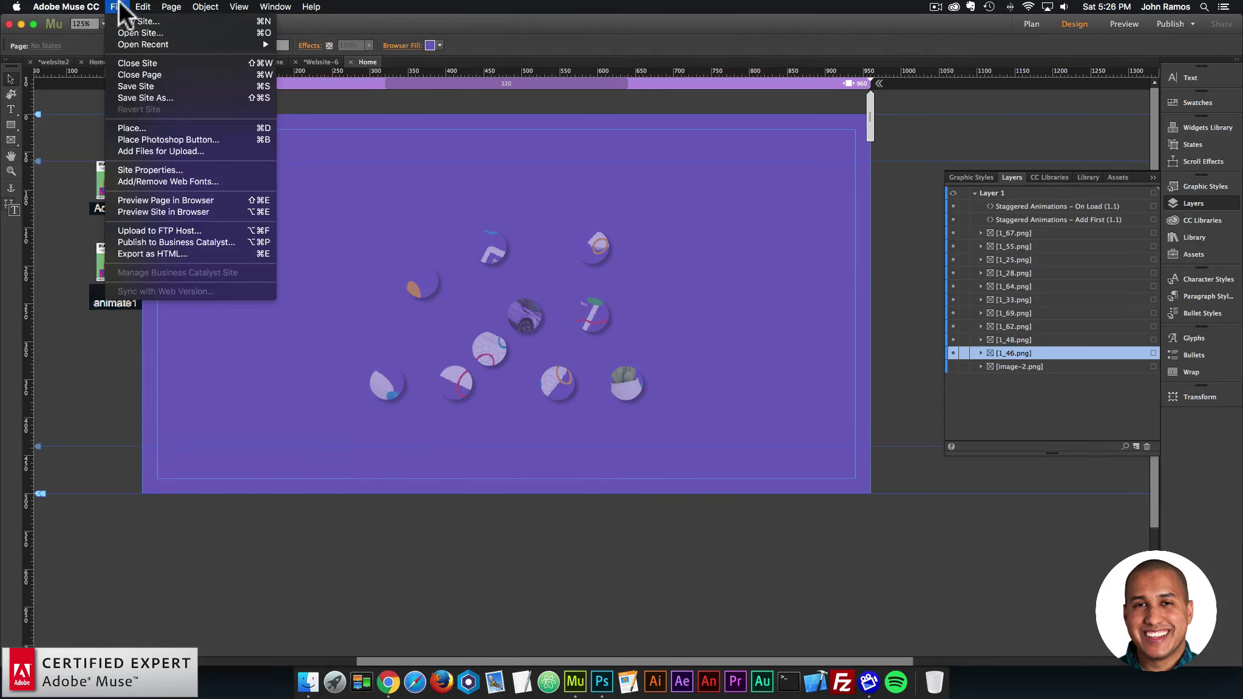
click(166, 201)
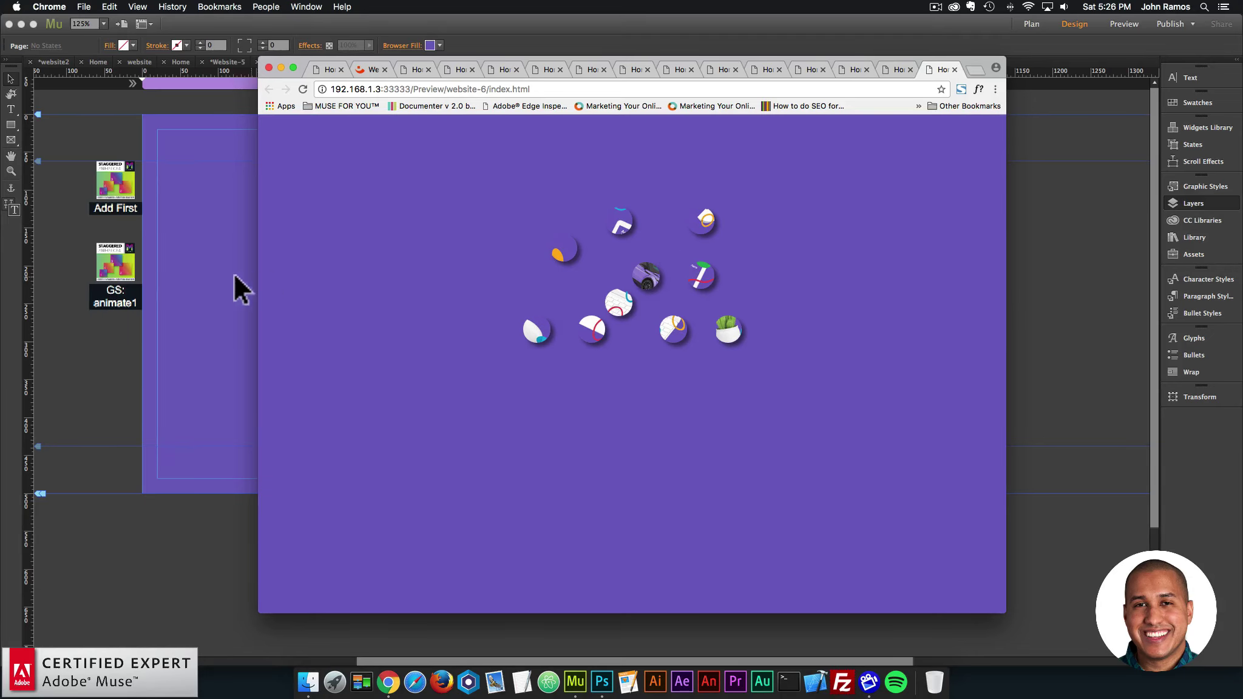
click(213, 273)
Step: Group the slices into three separate groups: the three upper slices, the two middle slices and the five lower slices
drag(349, 221, 658, 281)
right_click(494, 245)
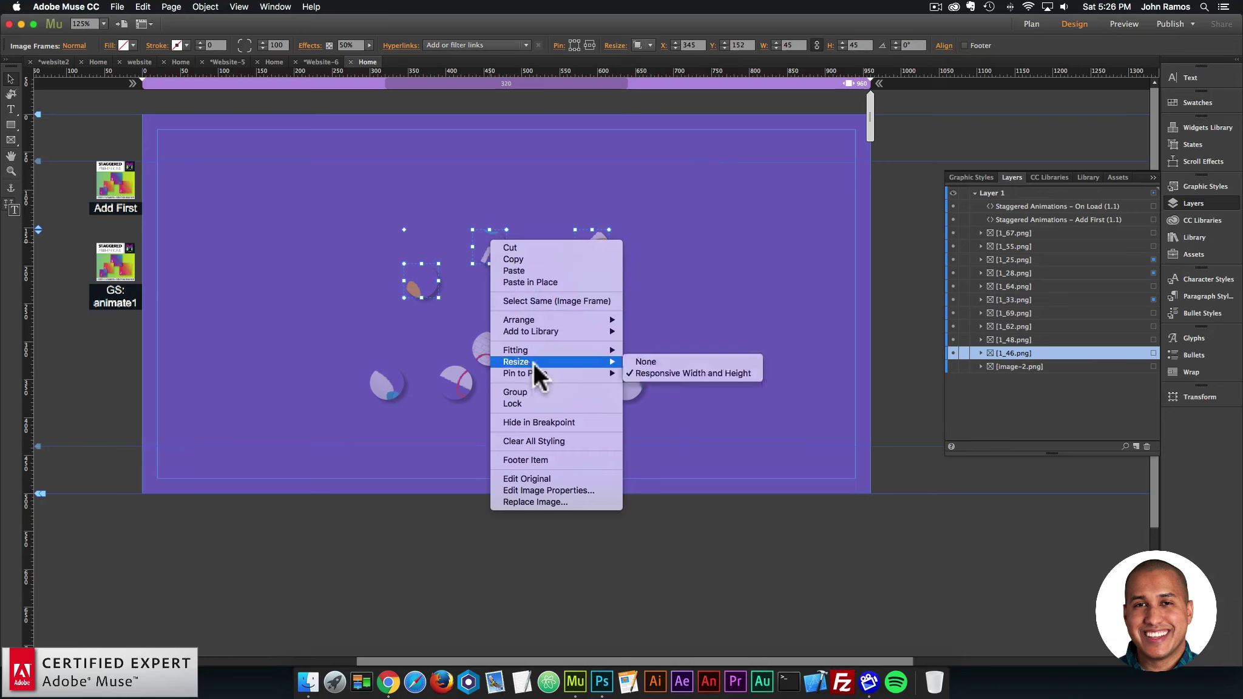
click(527, 392)
drag(492, 295, 607, 316)
right_click(589, 304)
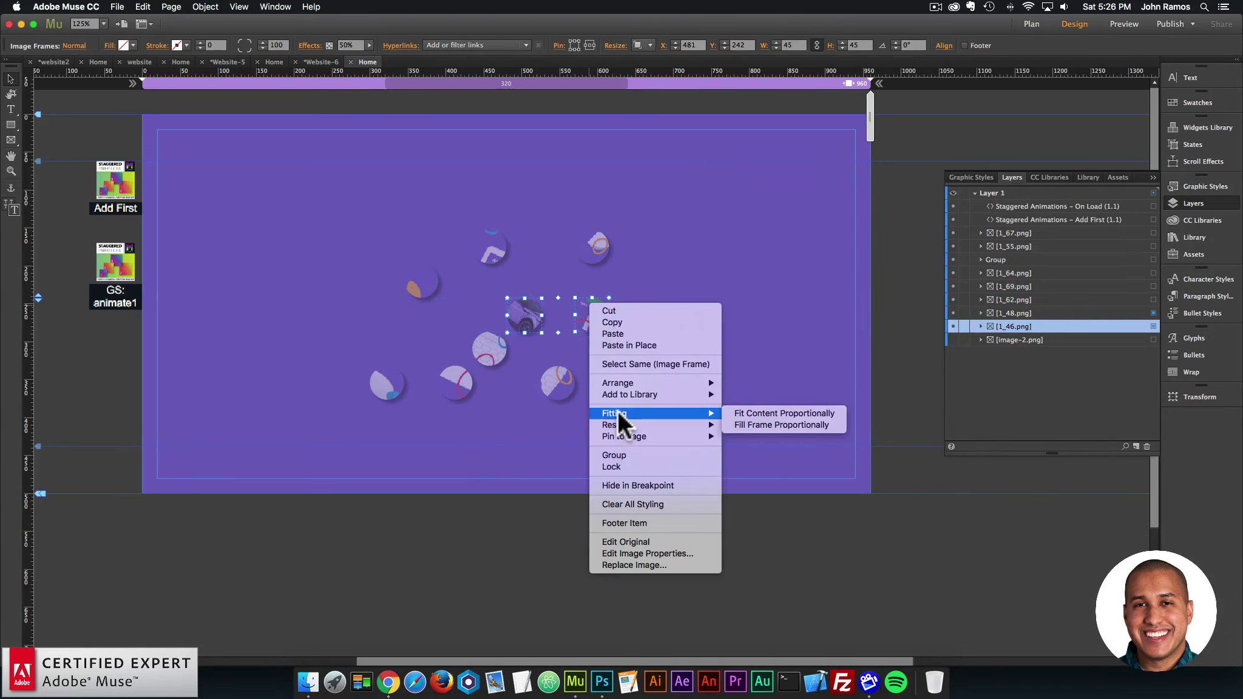
click(625, 454)
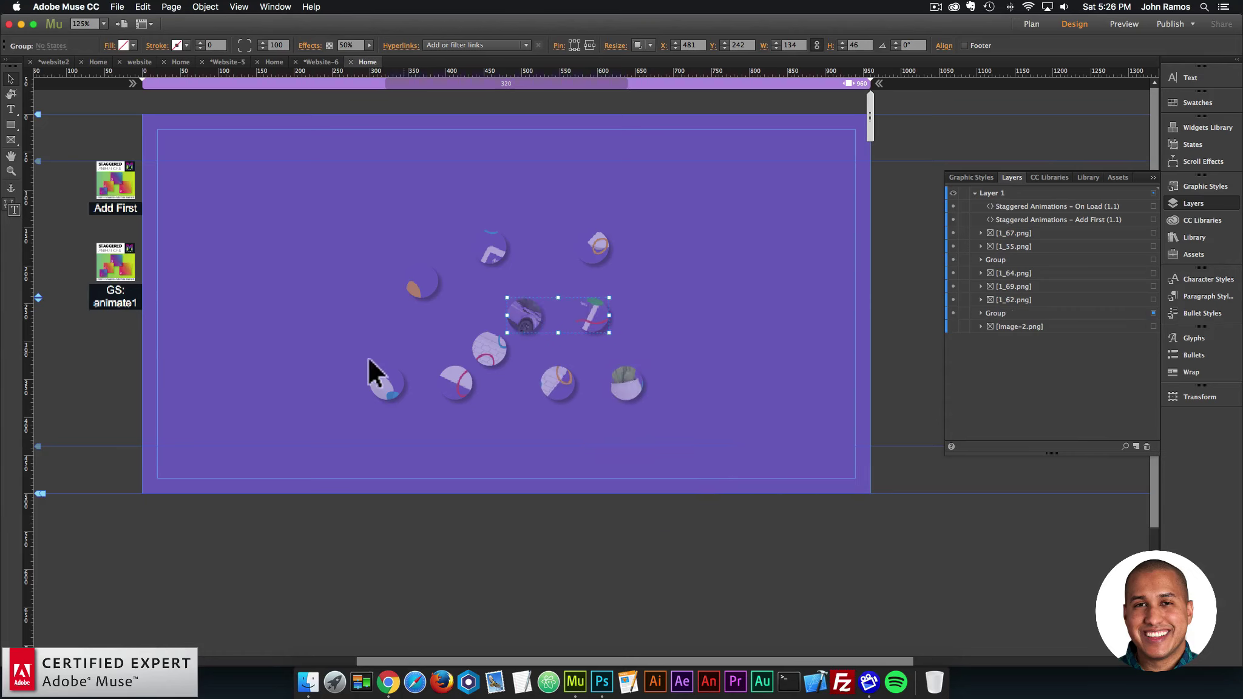
drag(328, 361, 657, 417)
right_click(485, 345)
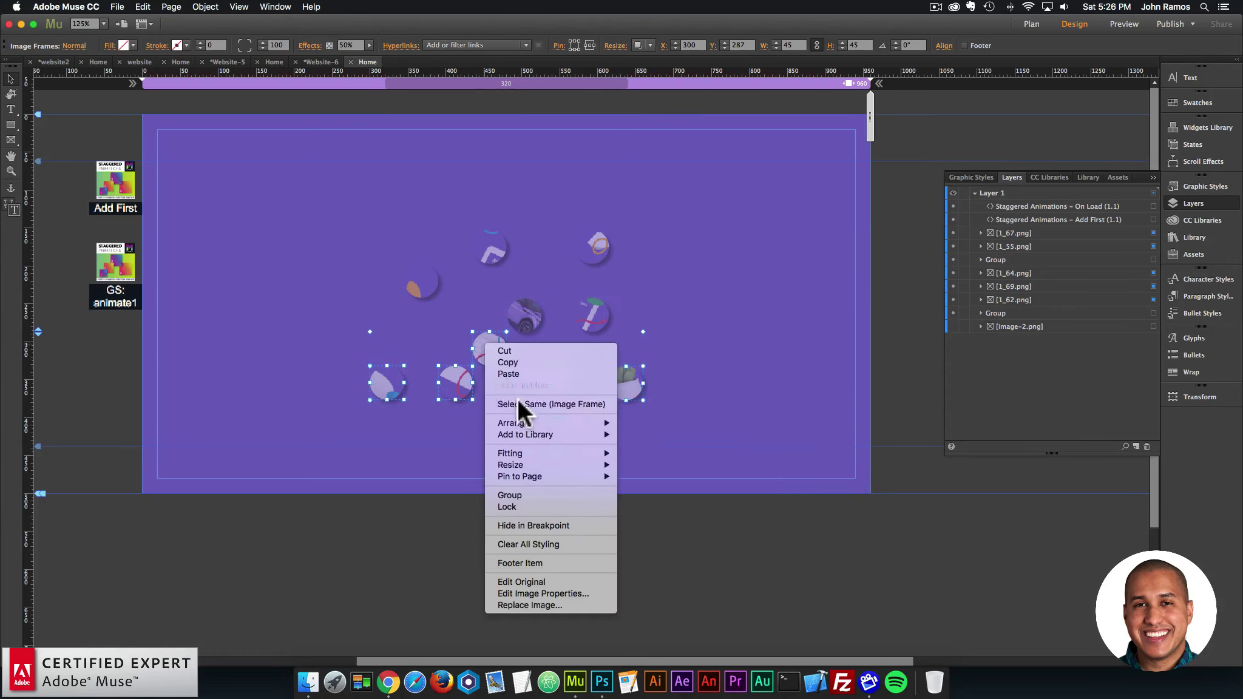
click(530, 494)
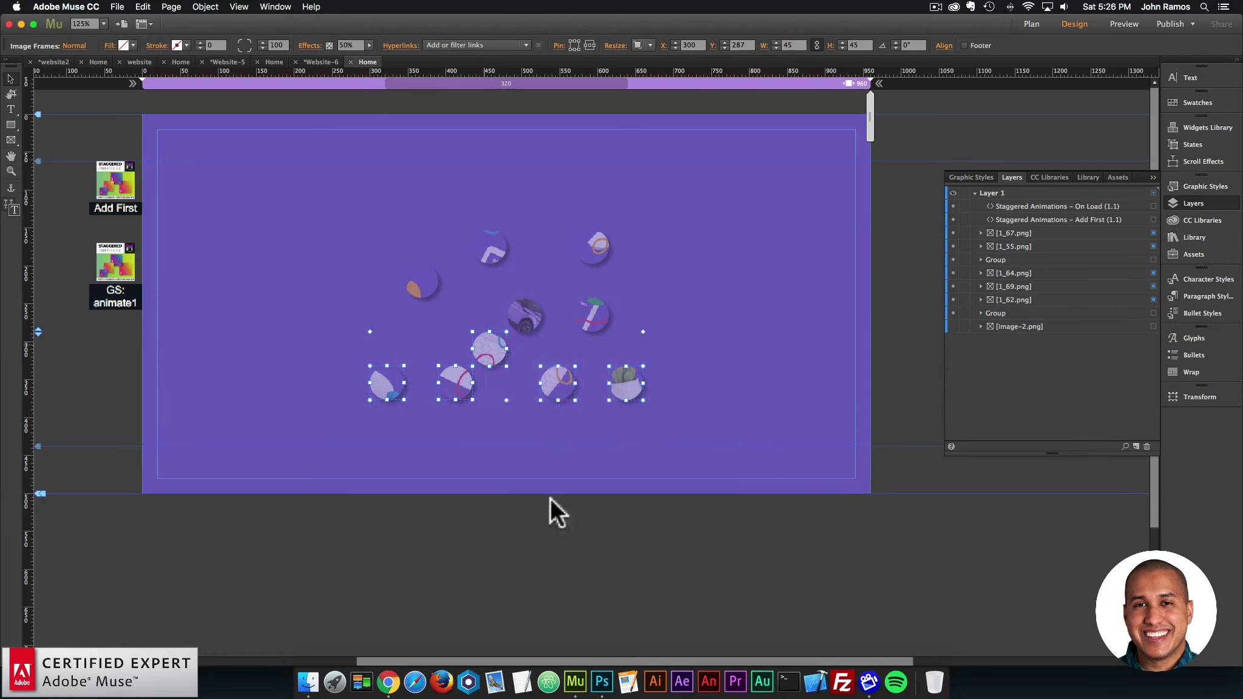
Step: Preview the page with the grouped slices in the browser, close that preview tab, and return to the design
click(281, 276)
click(117, 7)
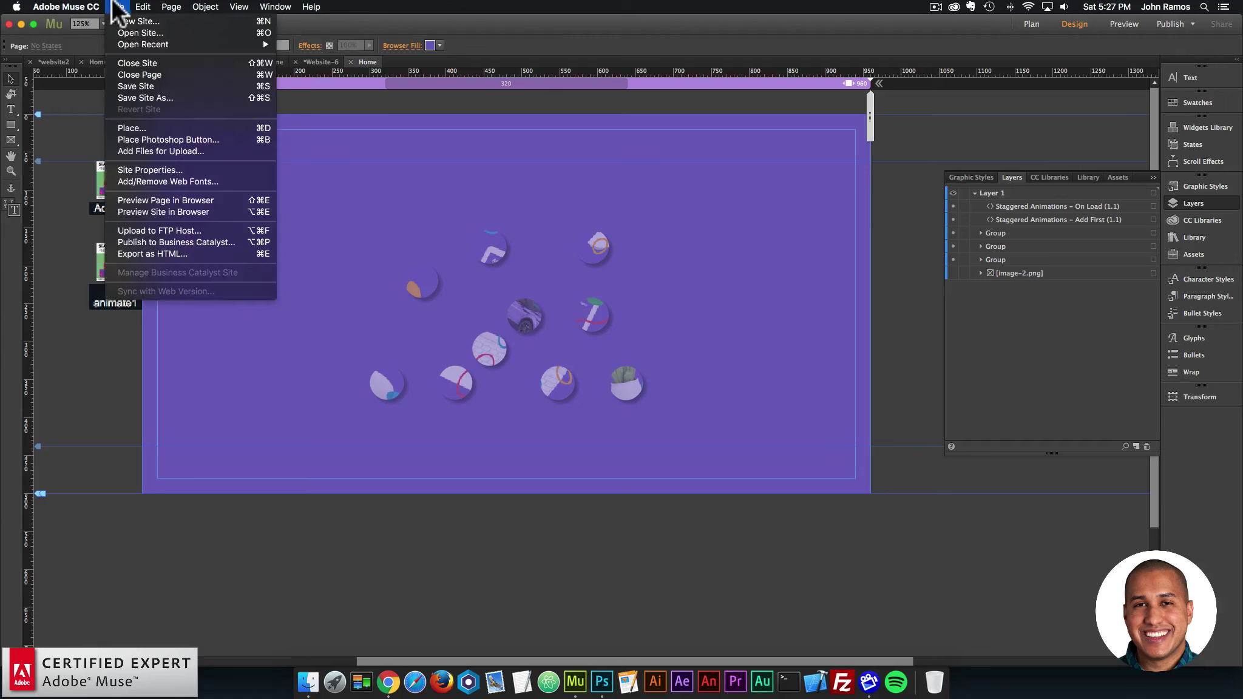
click(144, 198)
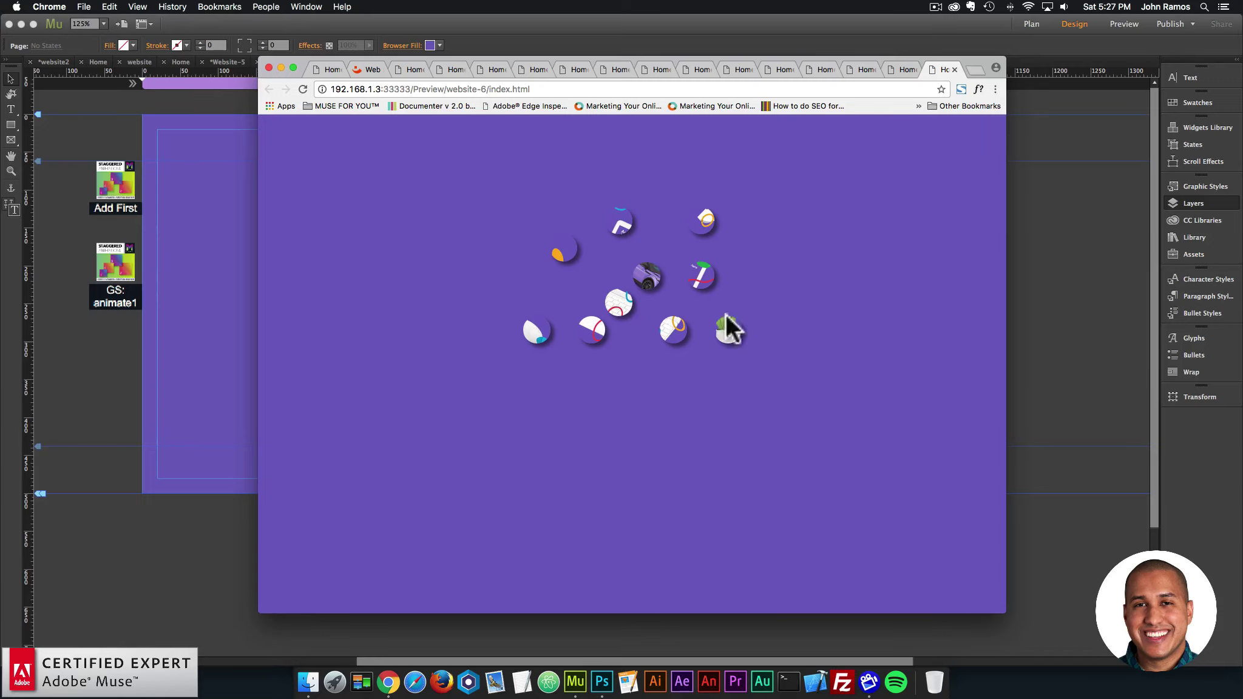
click(954, 68)
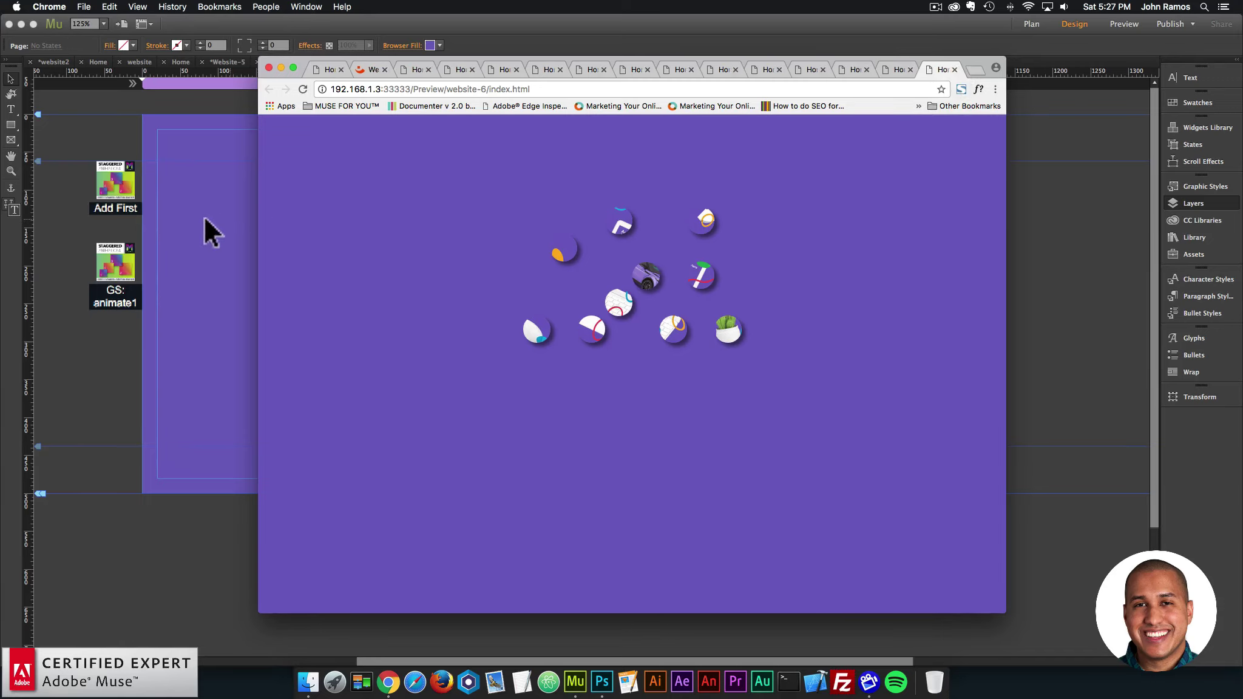
click(204, 216)
Step: Show image-2.png again, and enable easing in the Staggered Animations On Load widget with the easeOutQuint option
click(953, 272)
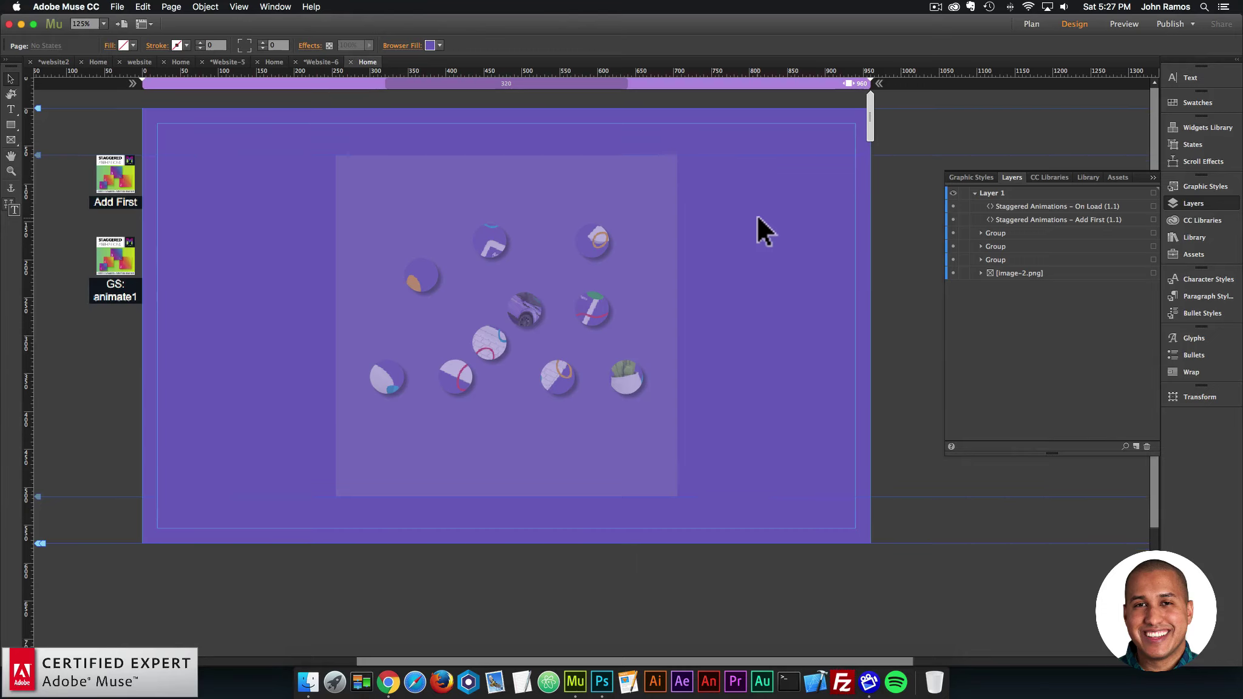
drag(754, 218, 154, 233)
click(154, 234)
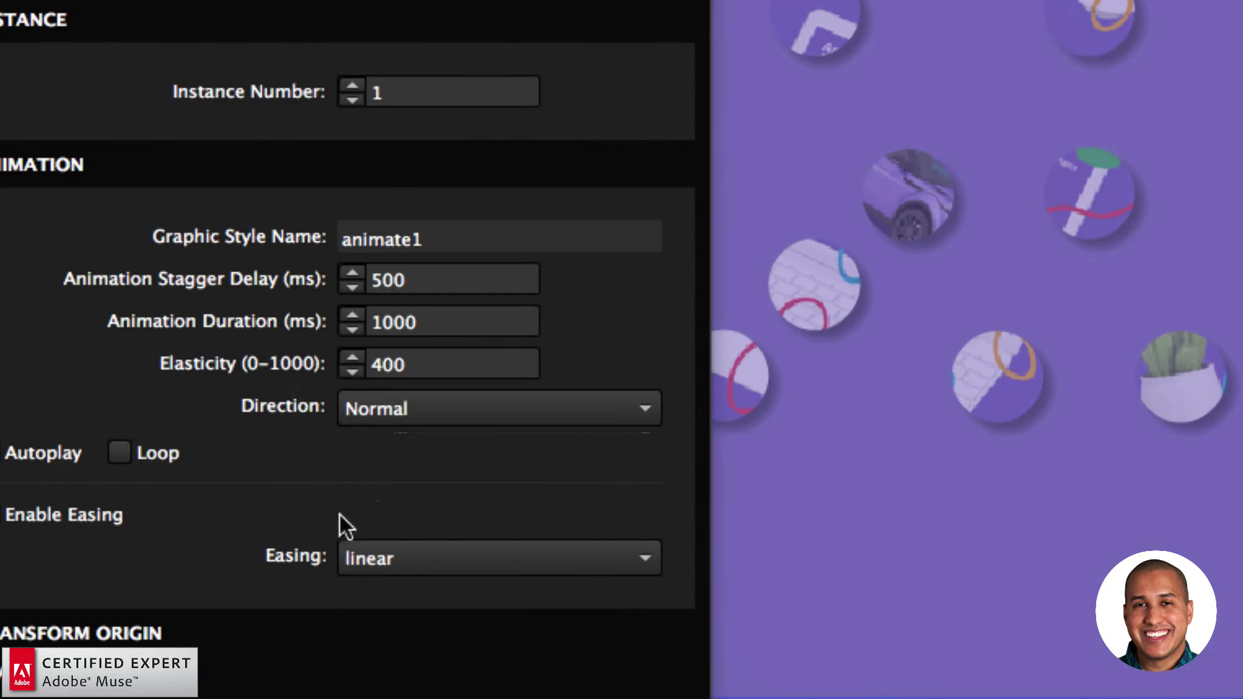
click(339, 474)
click(338, 471)
click(25, 517)
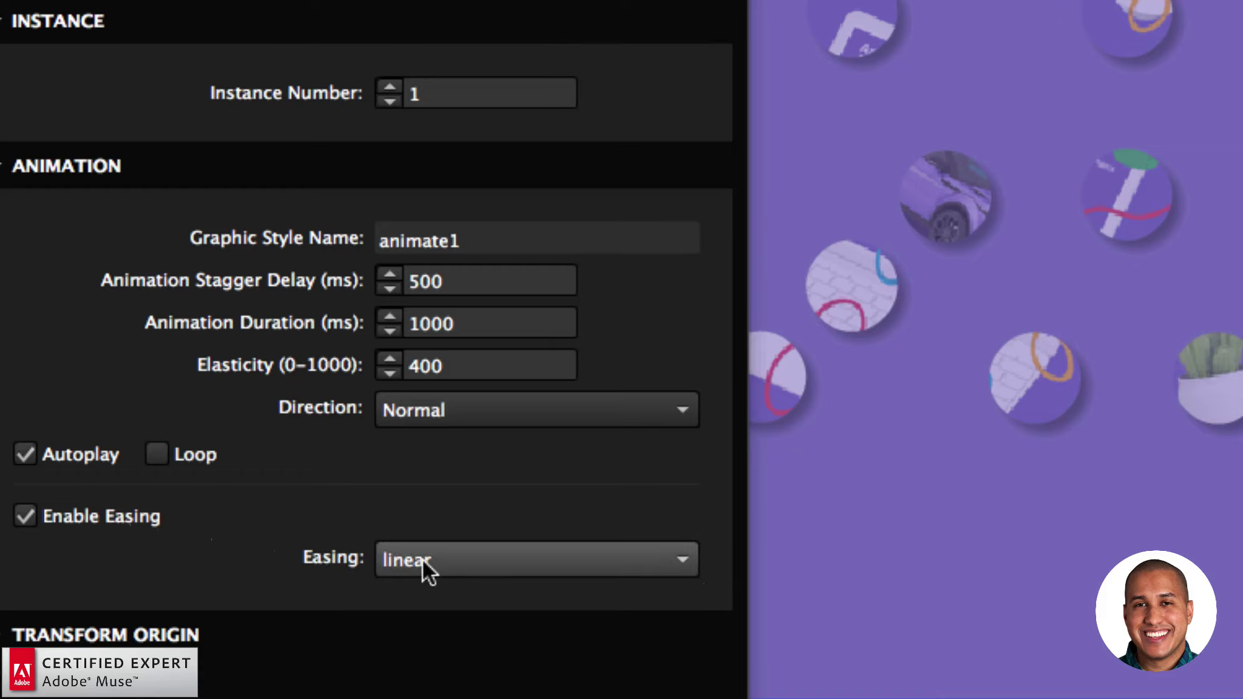
click(423, 560)
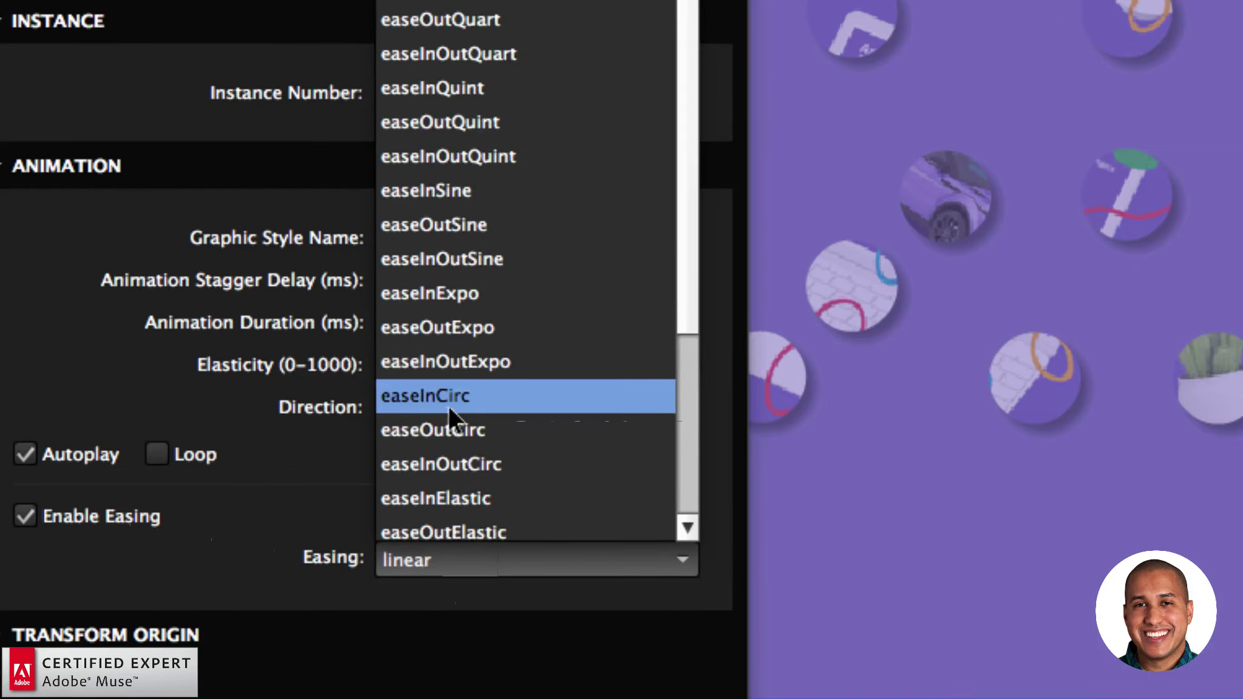
click(426, 122)
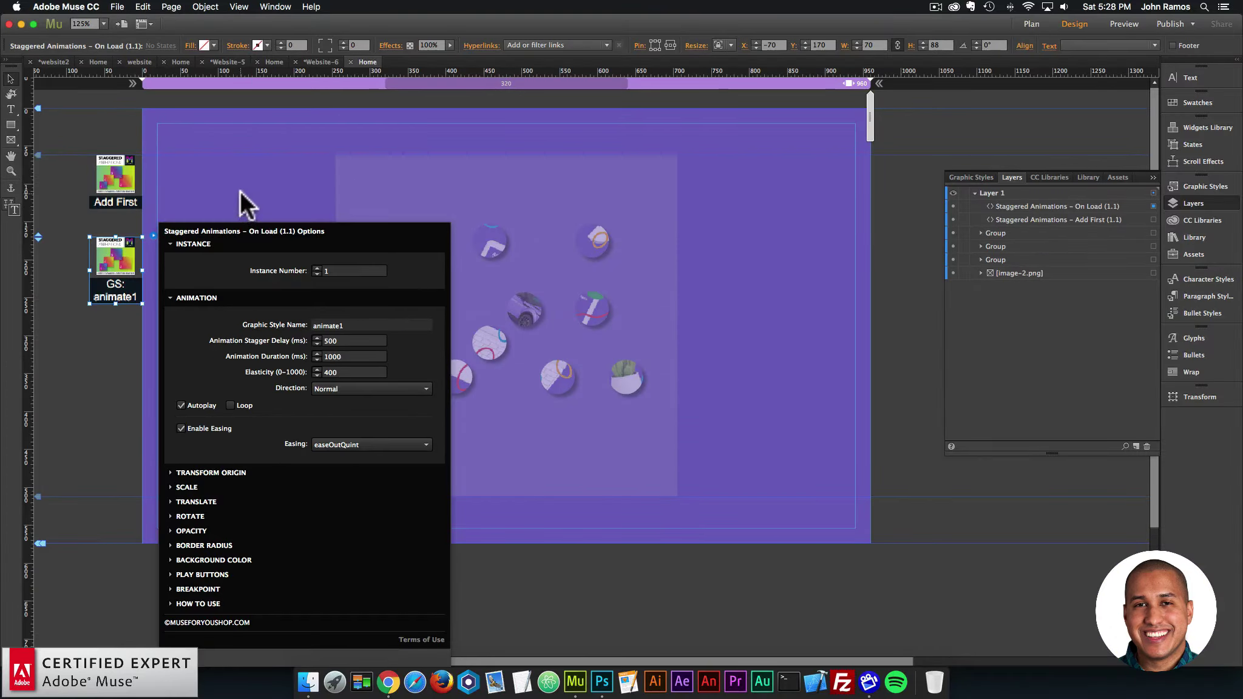
Step: Set the widget's Animation Stagger Delay to 100 ms and Animation Duration to 500 ms
double_click(322, 341)
text(100)
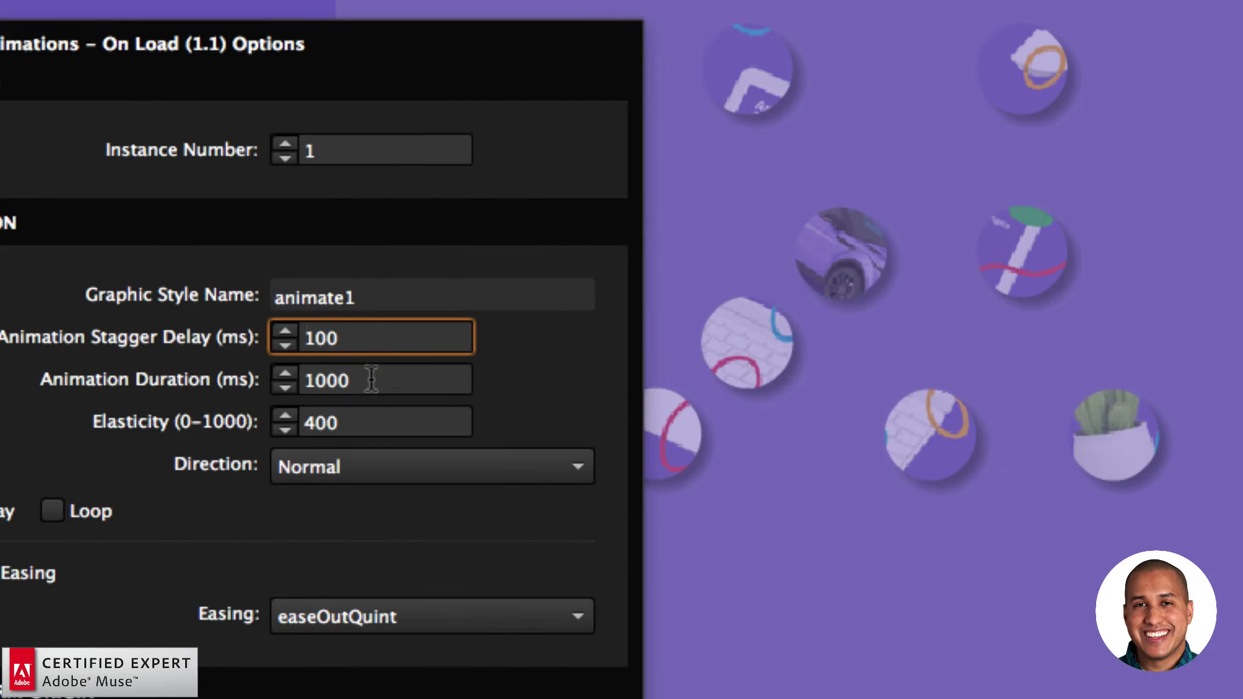
key(Tab)
text(500)
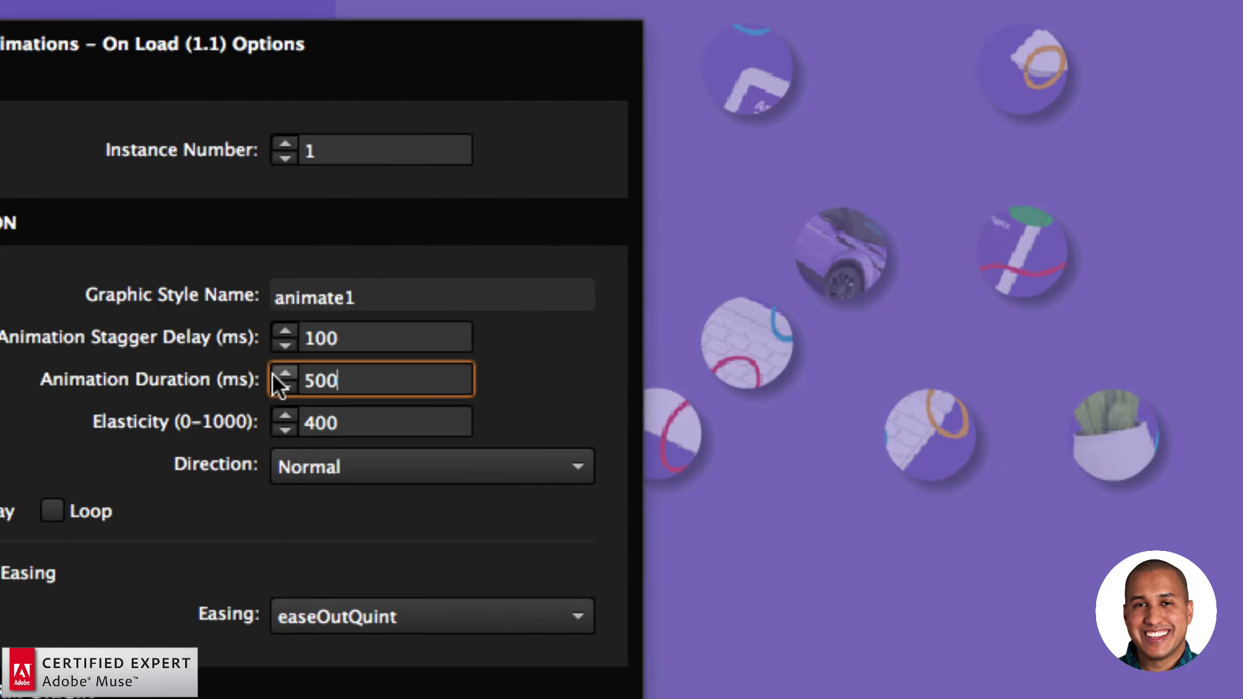
key(Return)
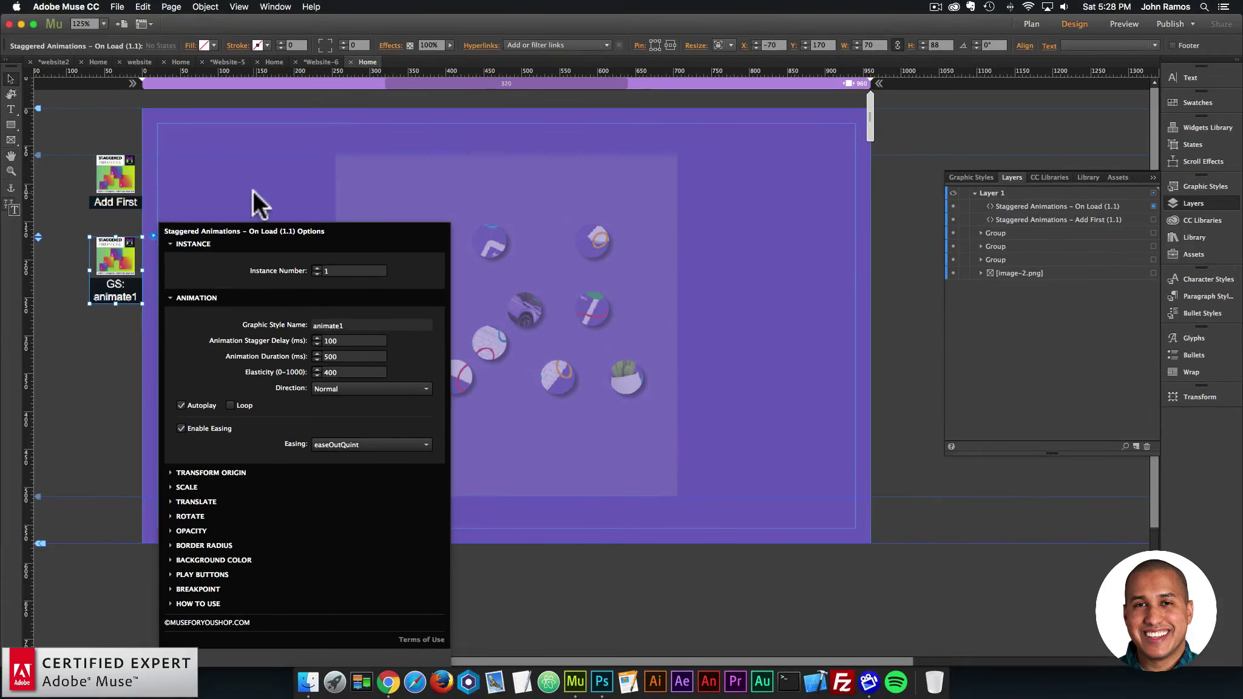
Step: Preview the page in the browser to check the faster, eased animation of the slice groups
click(254, 188)
click(117, 7)
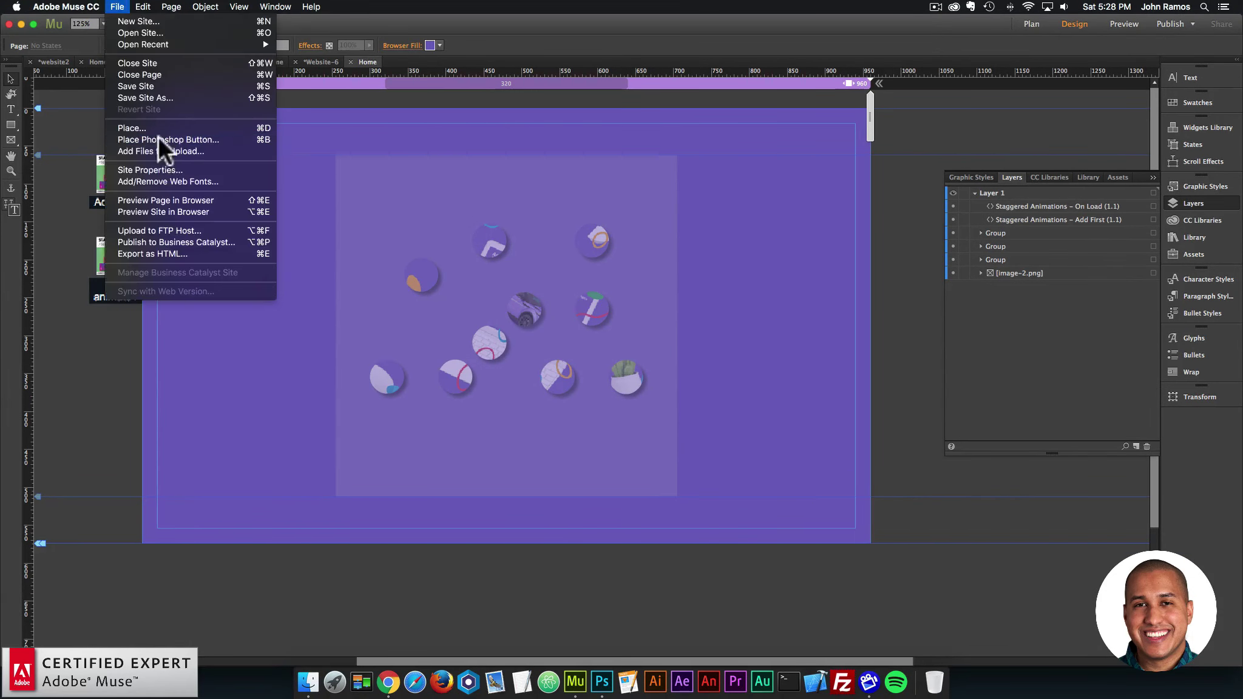
click(164, 196)
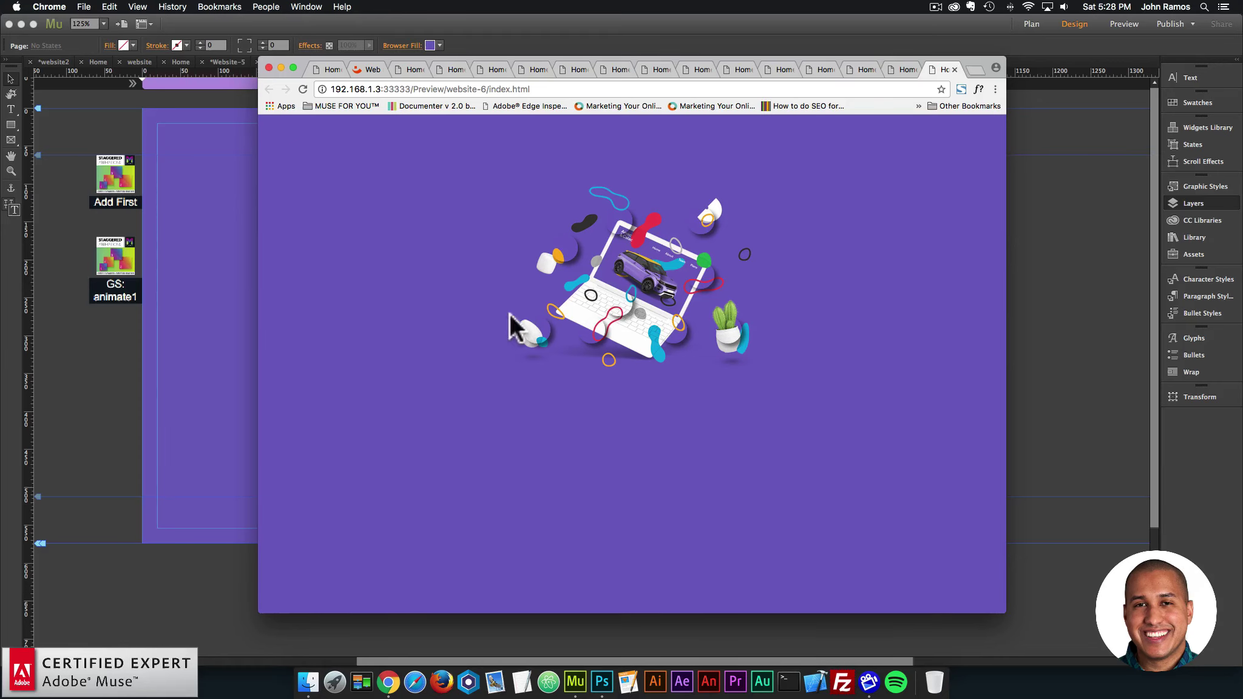
Step: Turn Loop back on in the Staggered Animations On Load widget and preview the looping animation in the browser
click(139, 255)
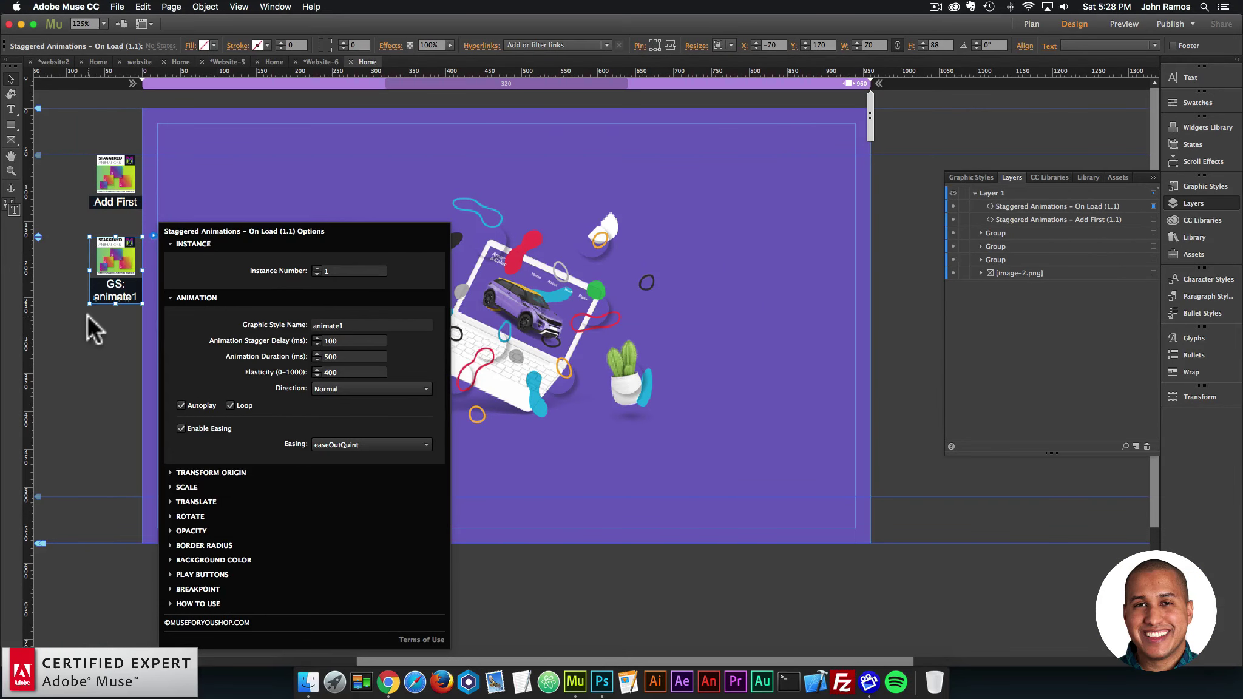
click(153, 28)
click(117, 7)
click(157, 197)
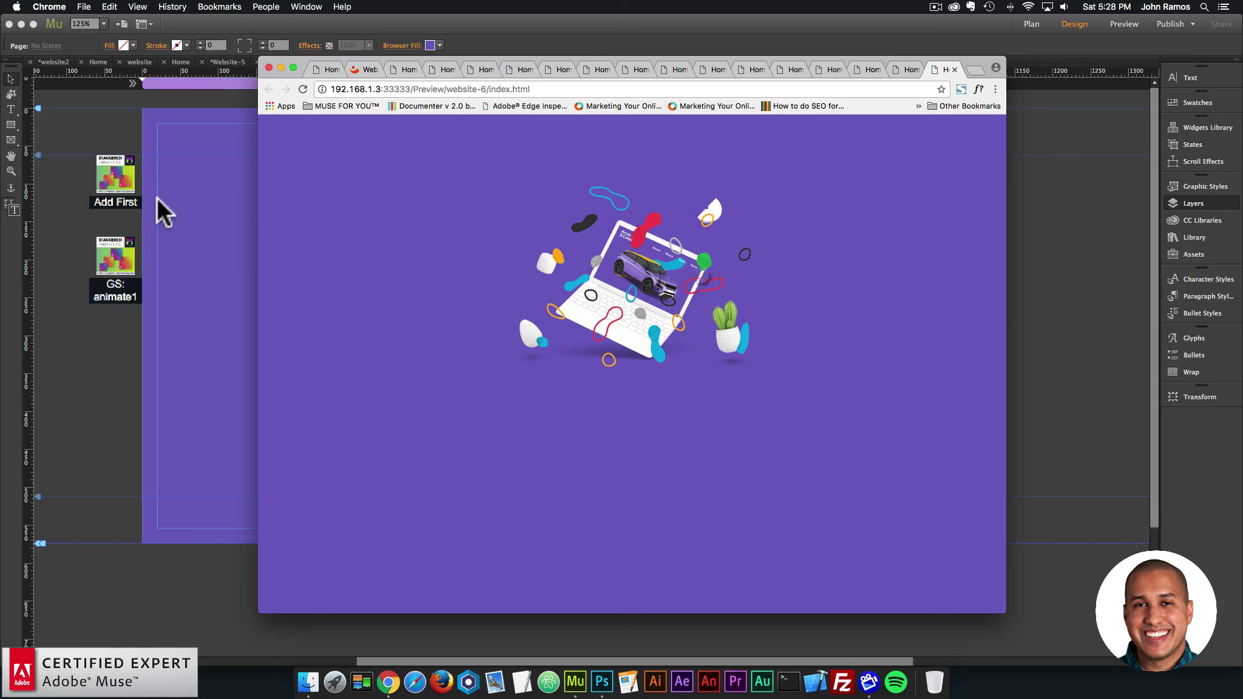
click(229, 241)
Step: Ungroup the upper group of three slices over the top of the laptop mockup
drag(288, 175, 725, 466)
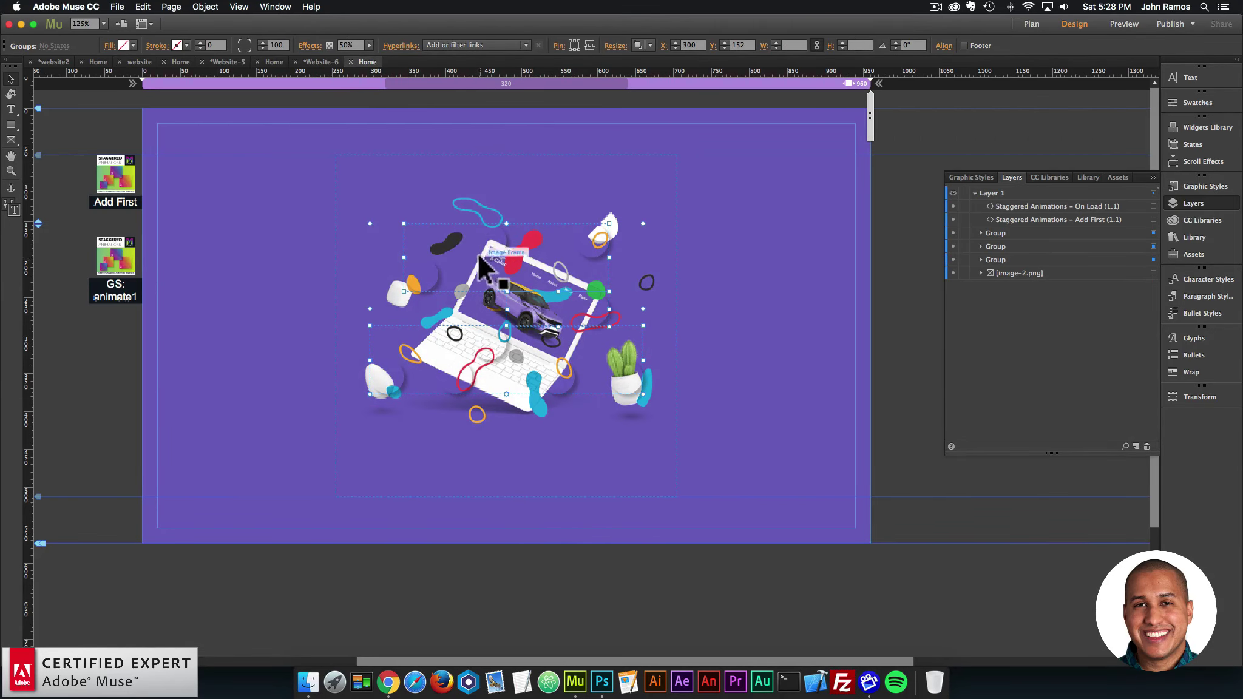
shift+click(479, 296)
right_click(468, 241)
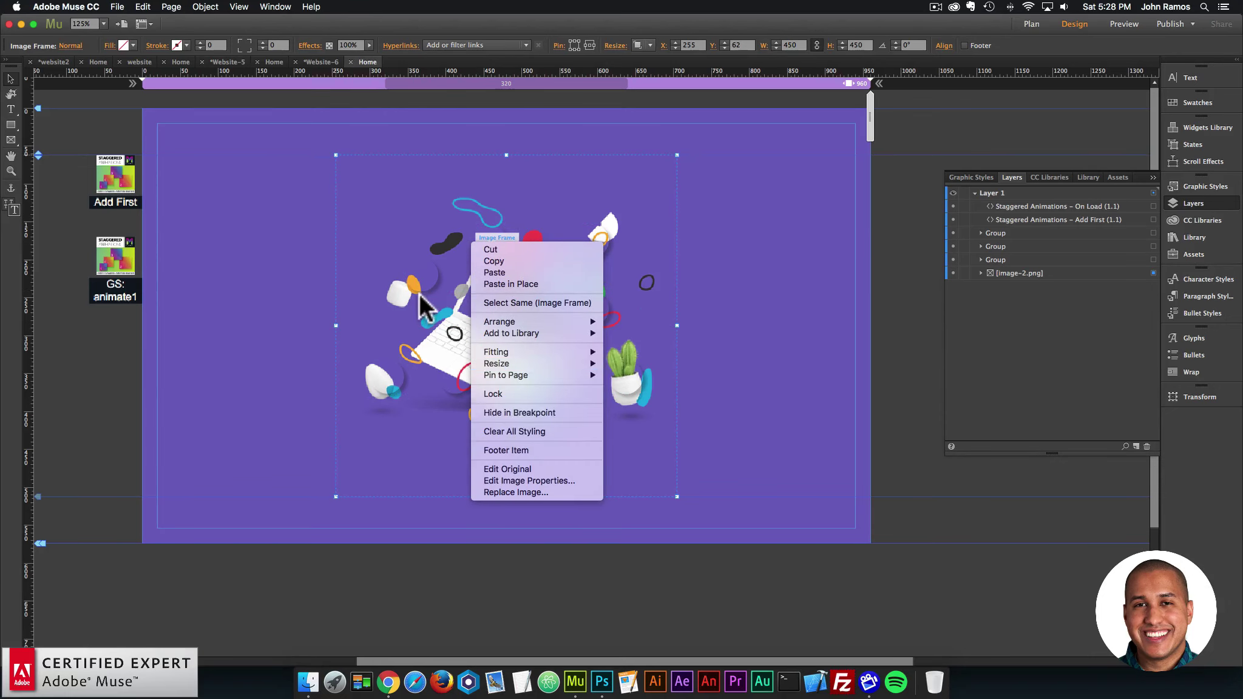
click(636, 266)
click(521, 270)
right_click(495, 242)
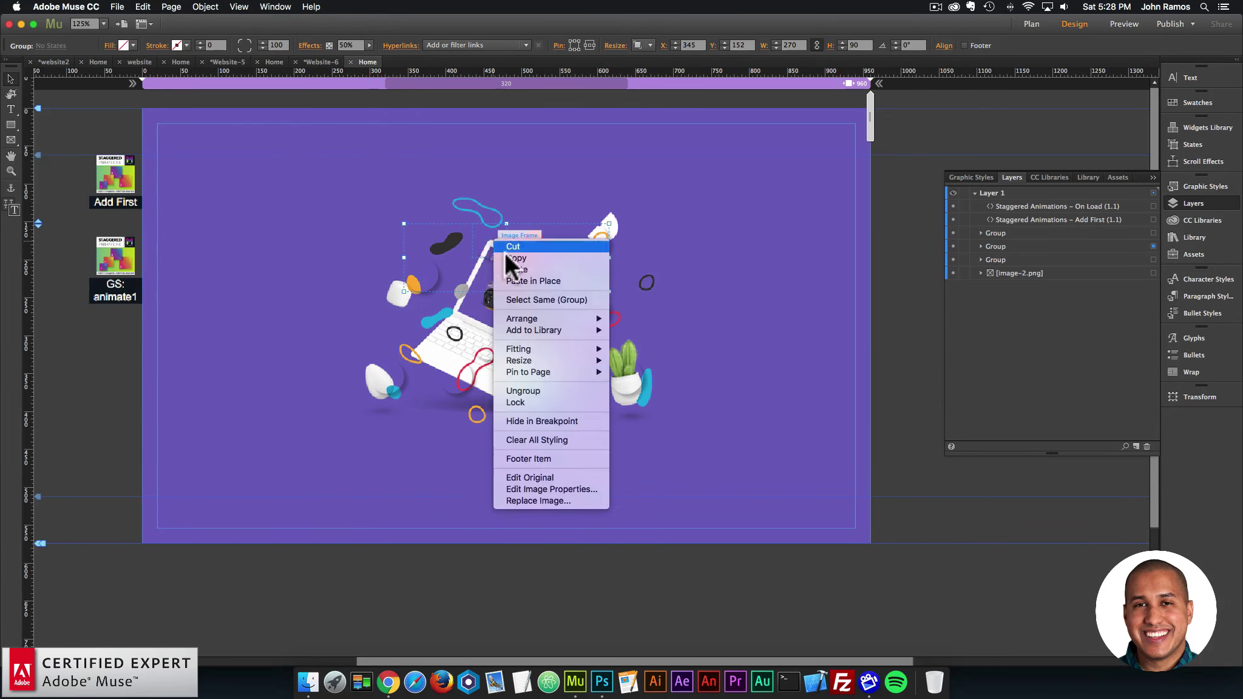
click(535, 390)
Step: Ungroup the middle group of two slices over the car on the laptop screen
click(548, 313)
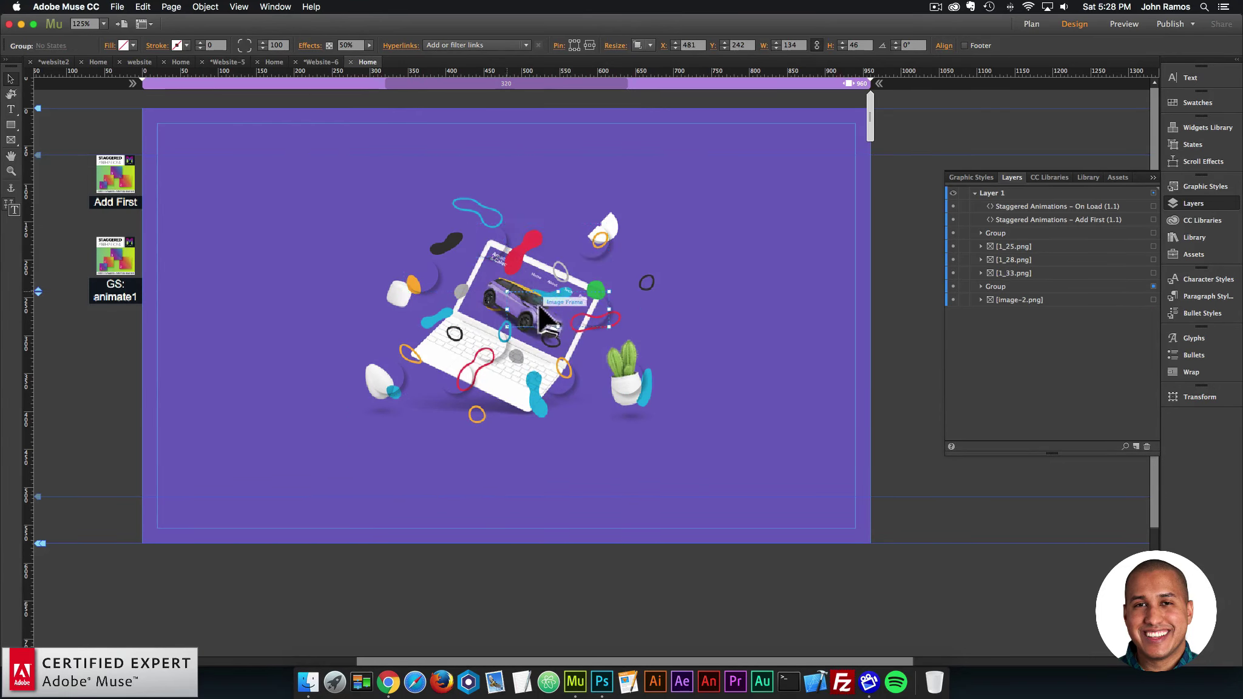
right_click(547, 303)
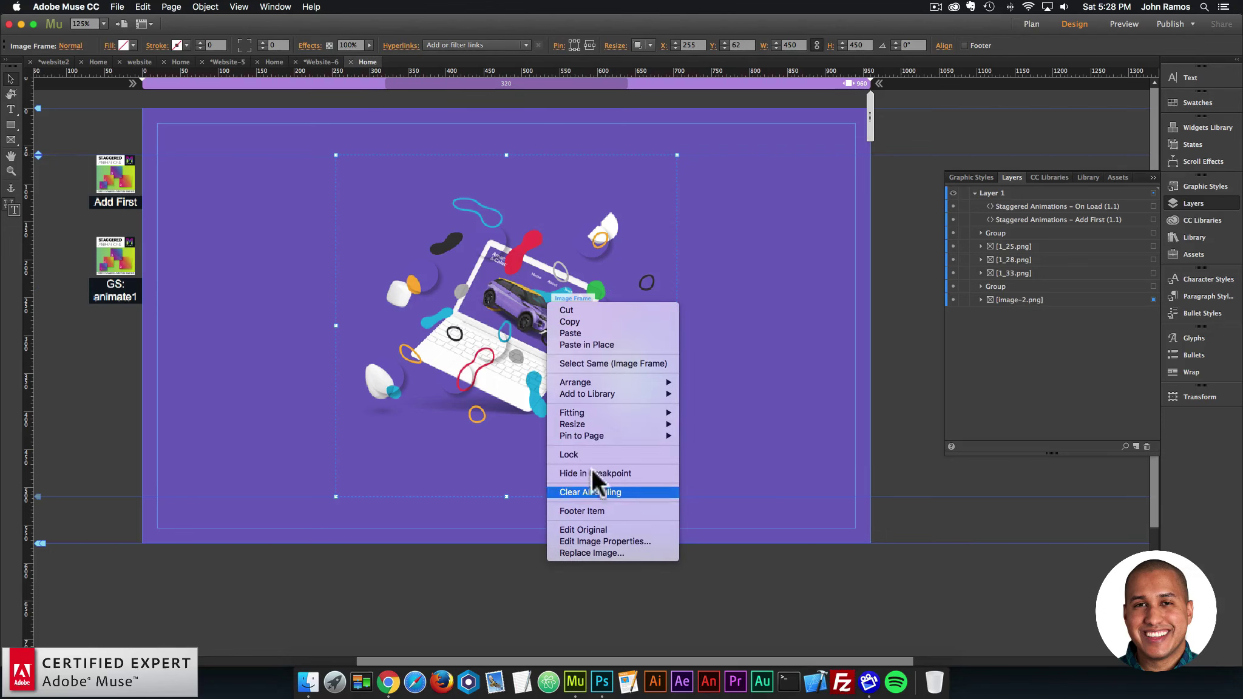
key(Escape)
click(516, 325)
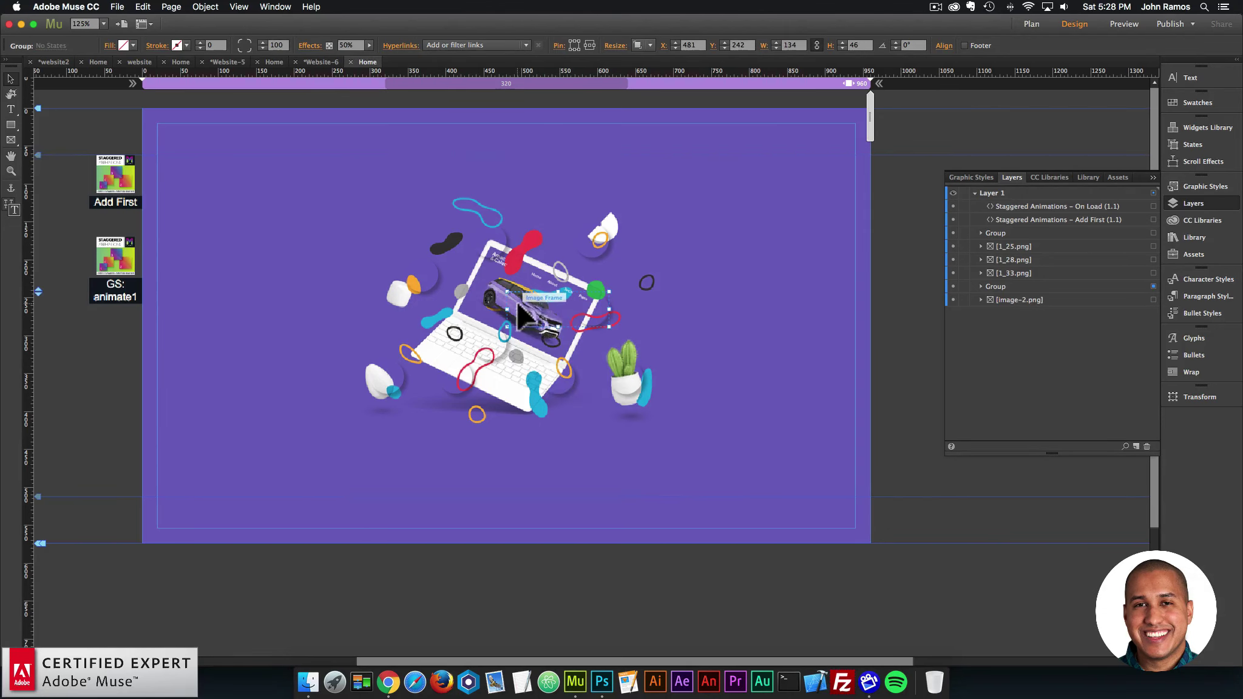
right_click(513, 299)
key(Escape)
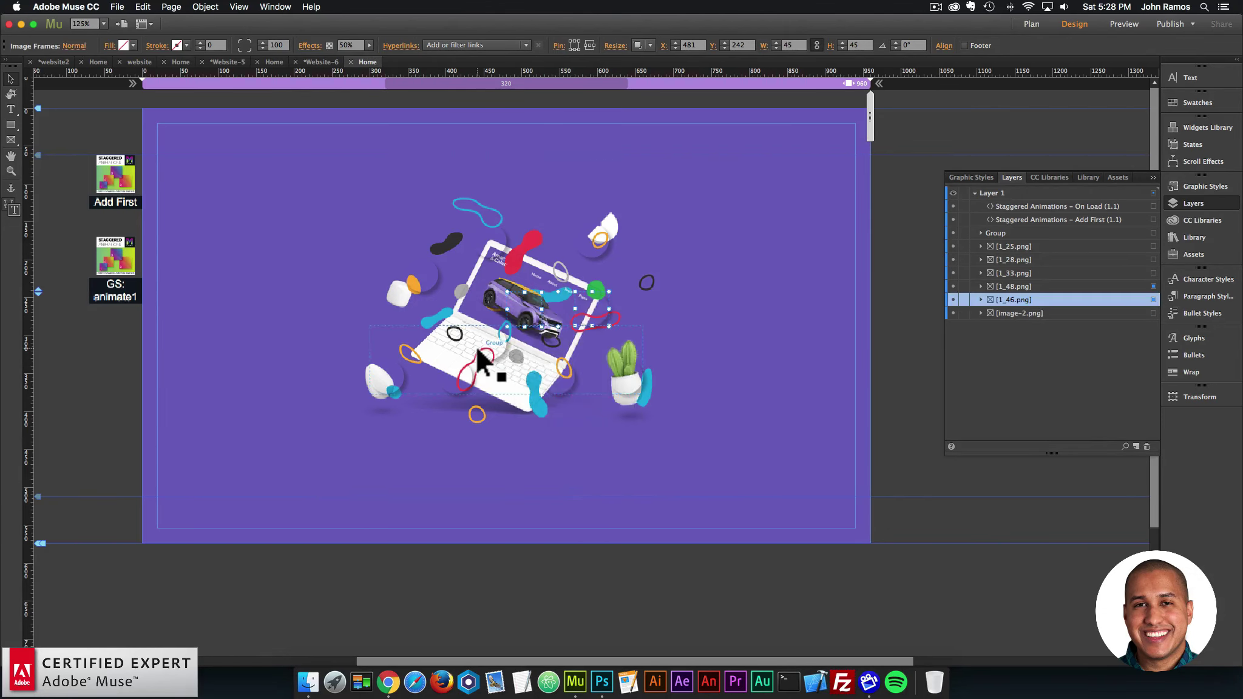
Step: Ungroup the remaining lower group of slices over the laptop keyboard, egg and cactus
right_click(474, 336)
key(Escape)
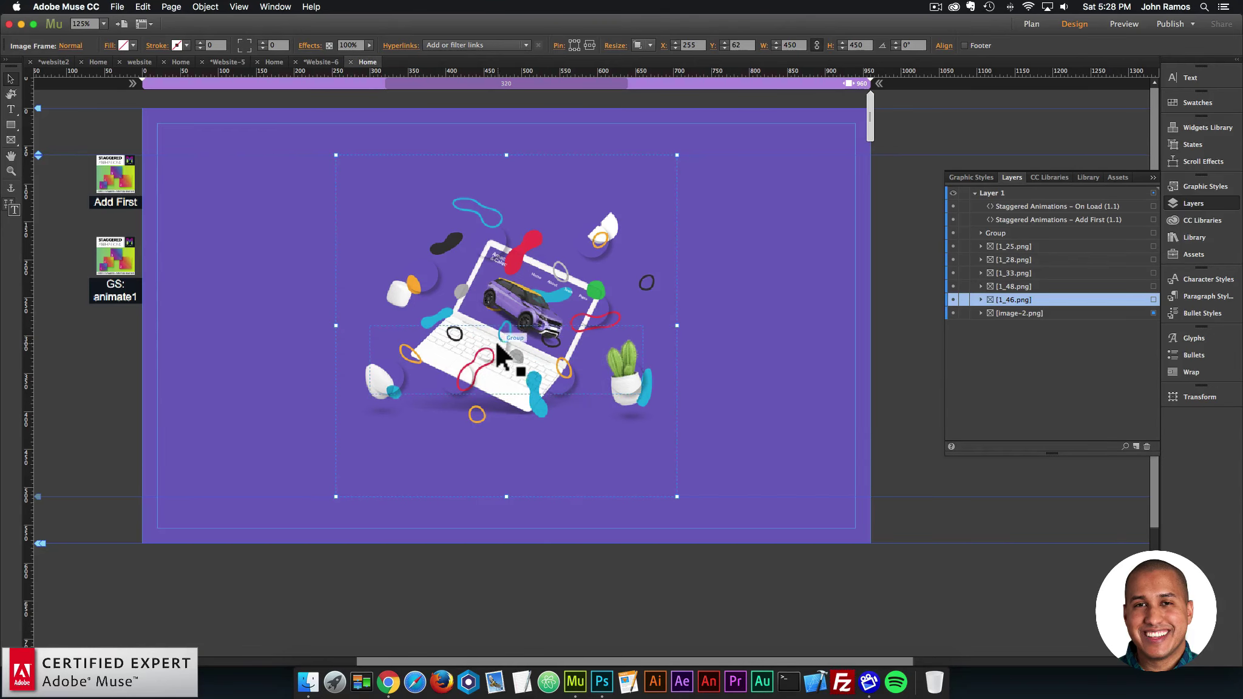
click(499, 341)
right_click(497, 336)
click(542, 487)
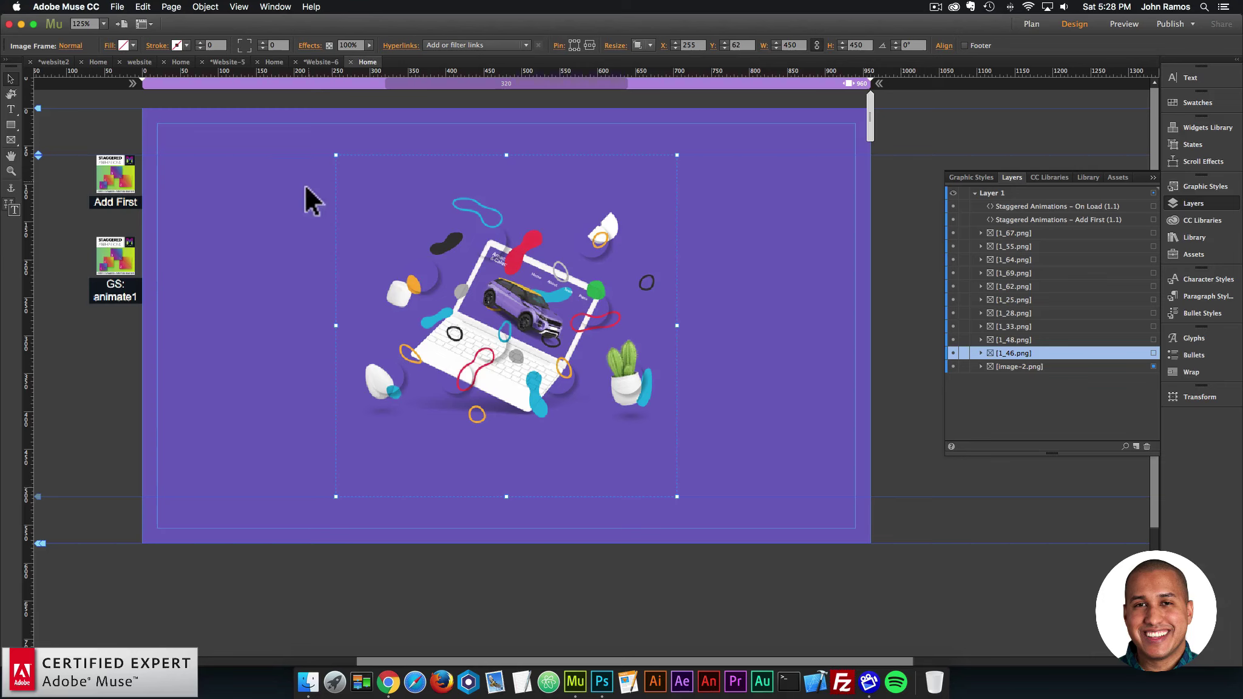
Step: Select all the rounded slices, leaving out the laptop image, and turn off their shadow effect
drag(305, 184, 794, 497)
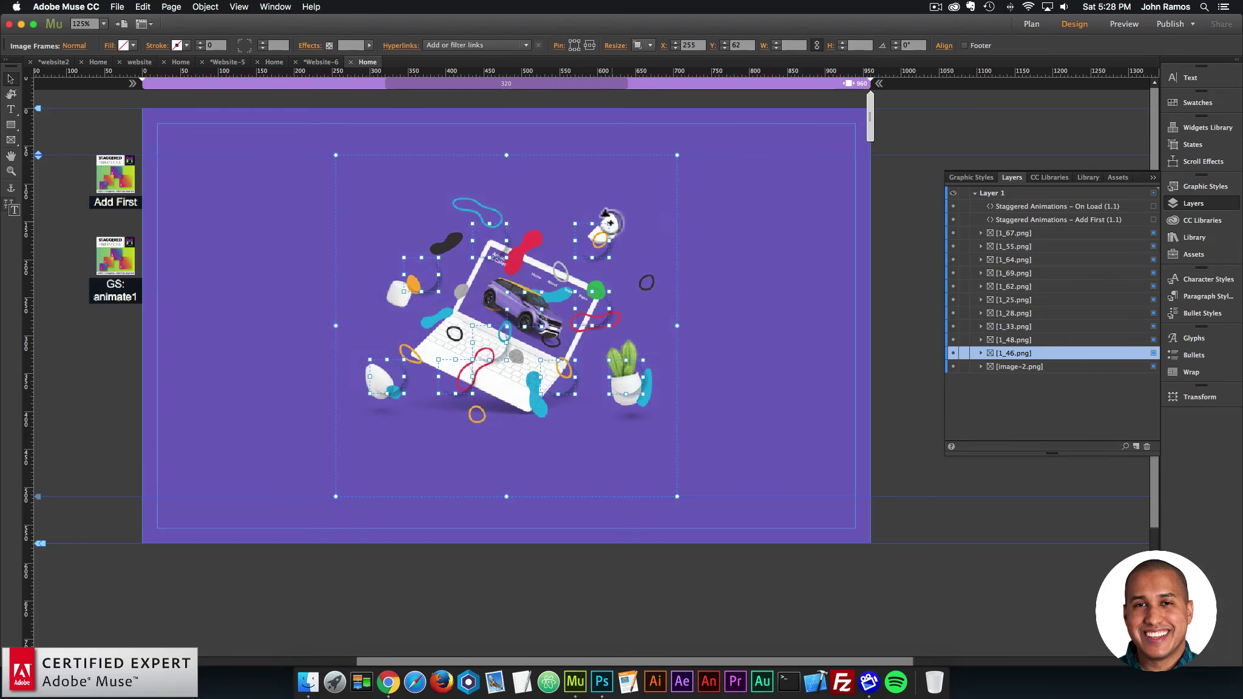
click(313, 46)
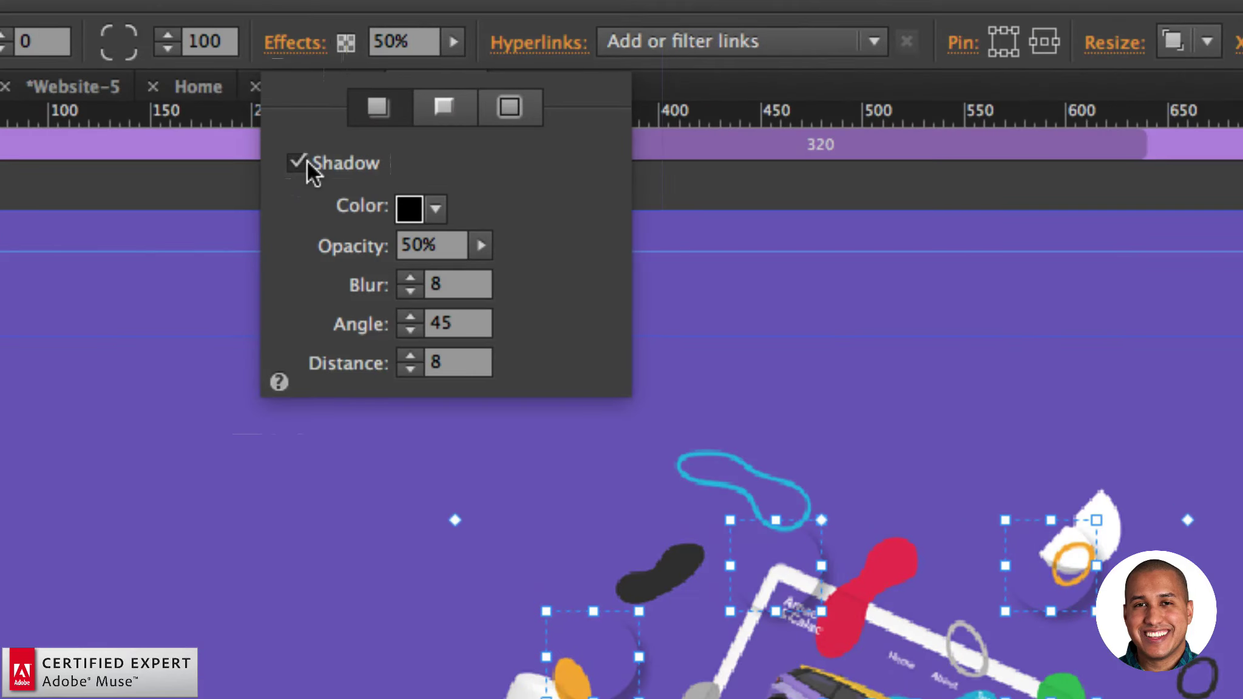
click(297, 161)
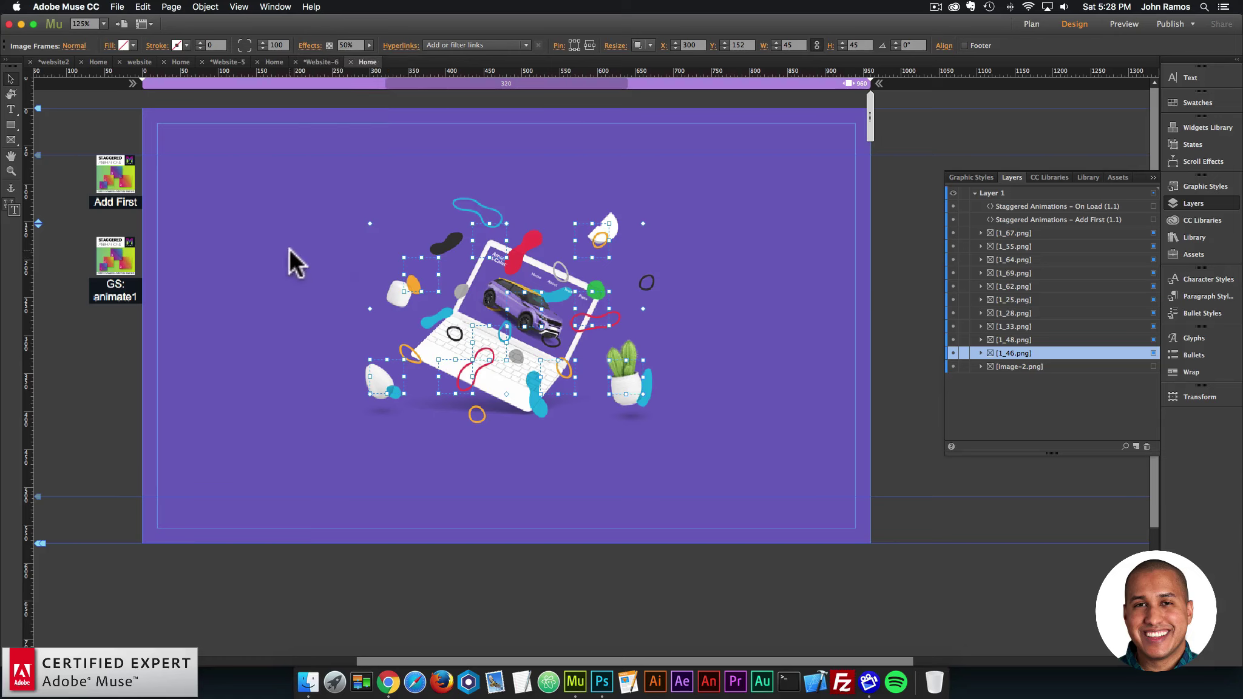
Step: Preview the page in the browser to check the animation of the ungrouped, shadowless slices
click(288, 250)
click(117, 7)
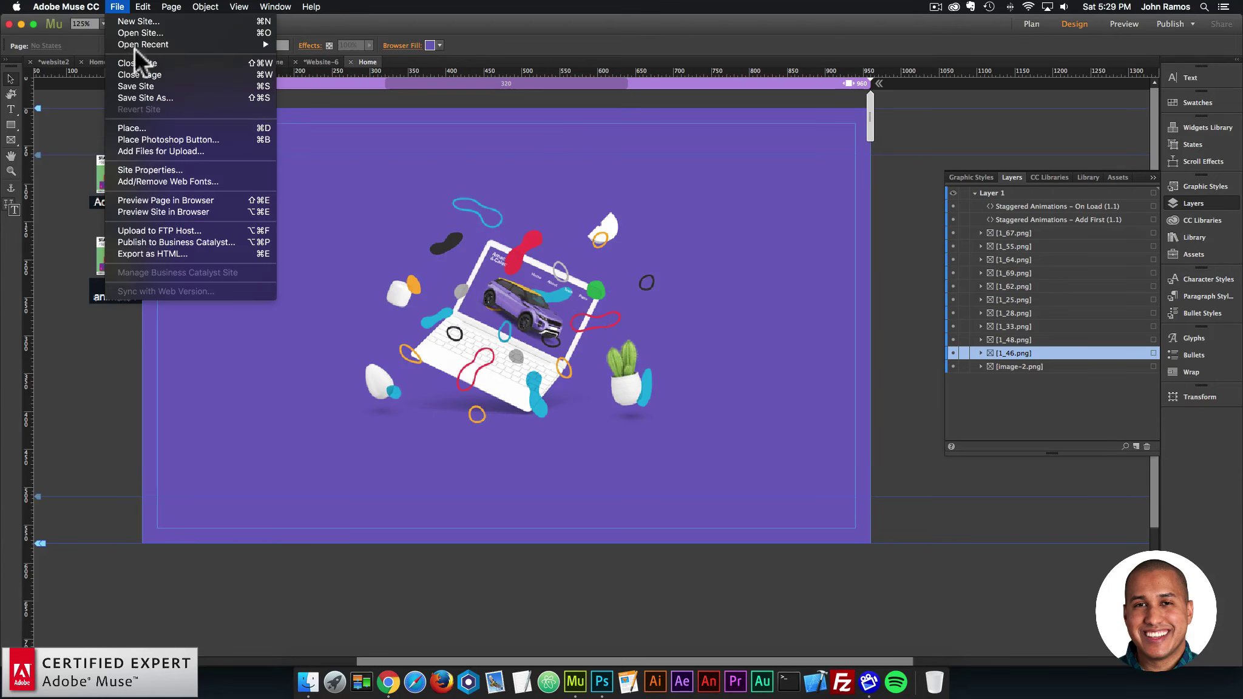
click(147, 198)
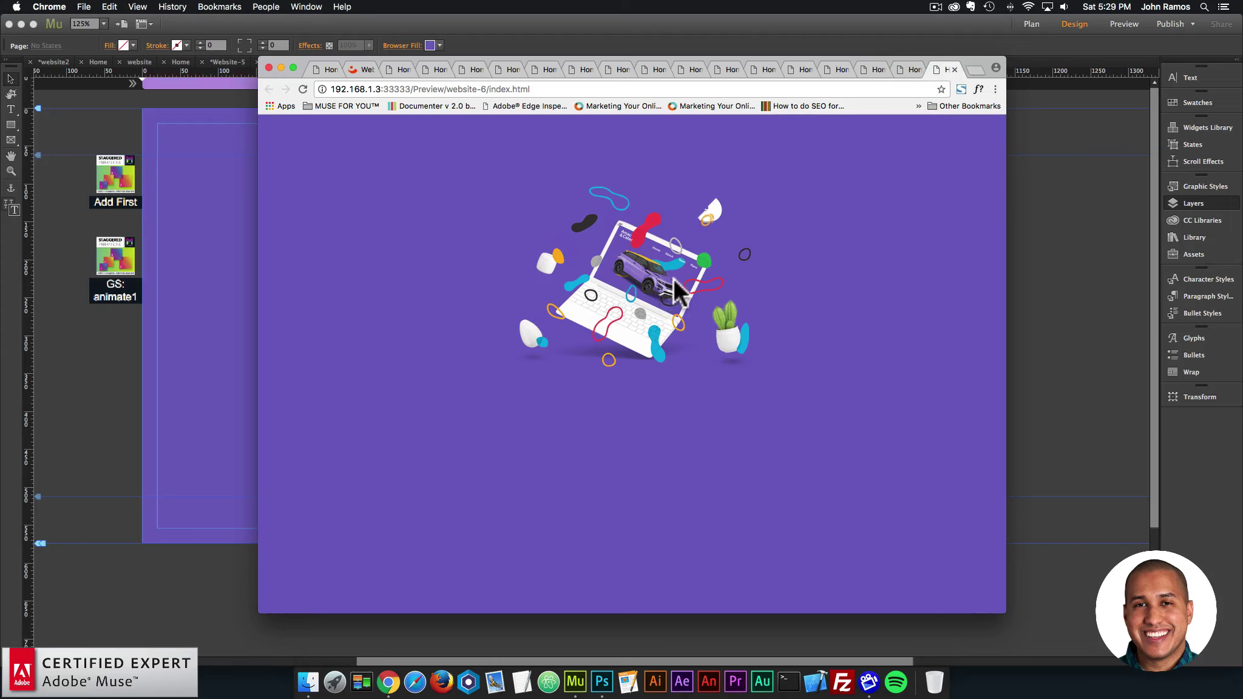
Step: Open museforyoushop.com in a new browser tab and follow the $39 subscription offer to the widget shop
click(973, 69)
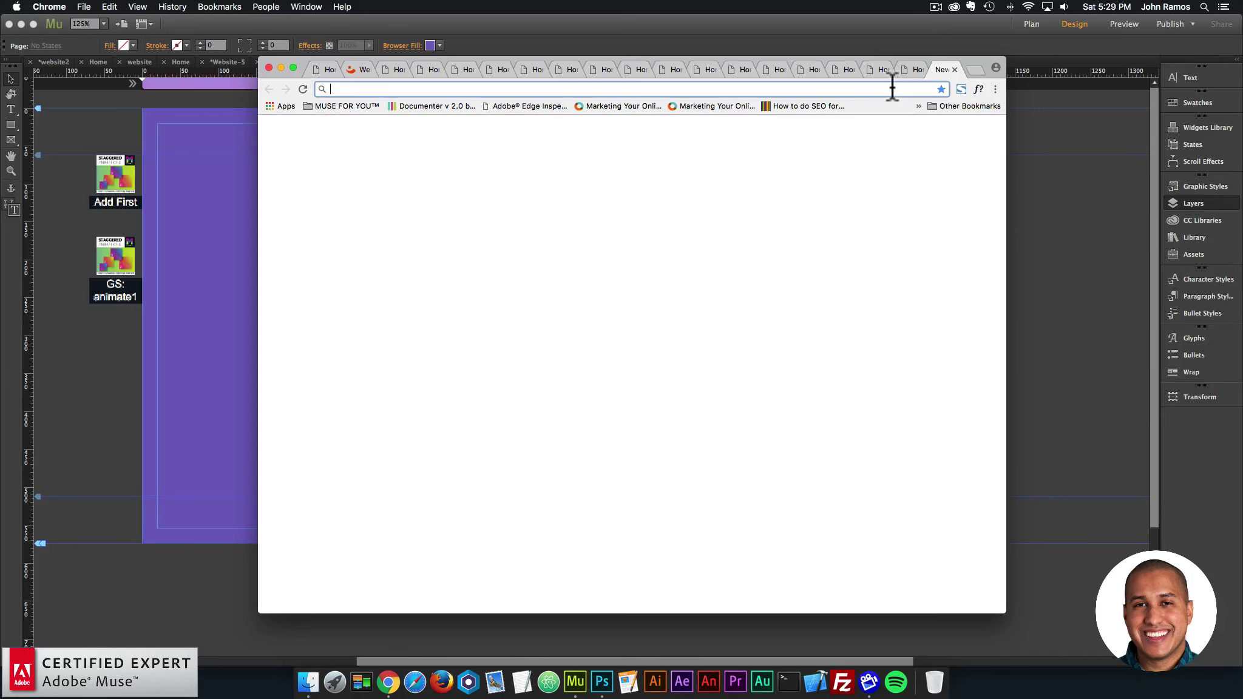
text(museforyoushop.pulleyapp.com)
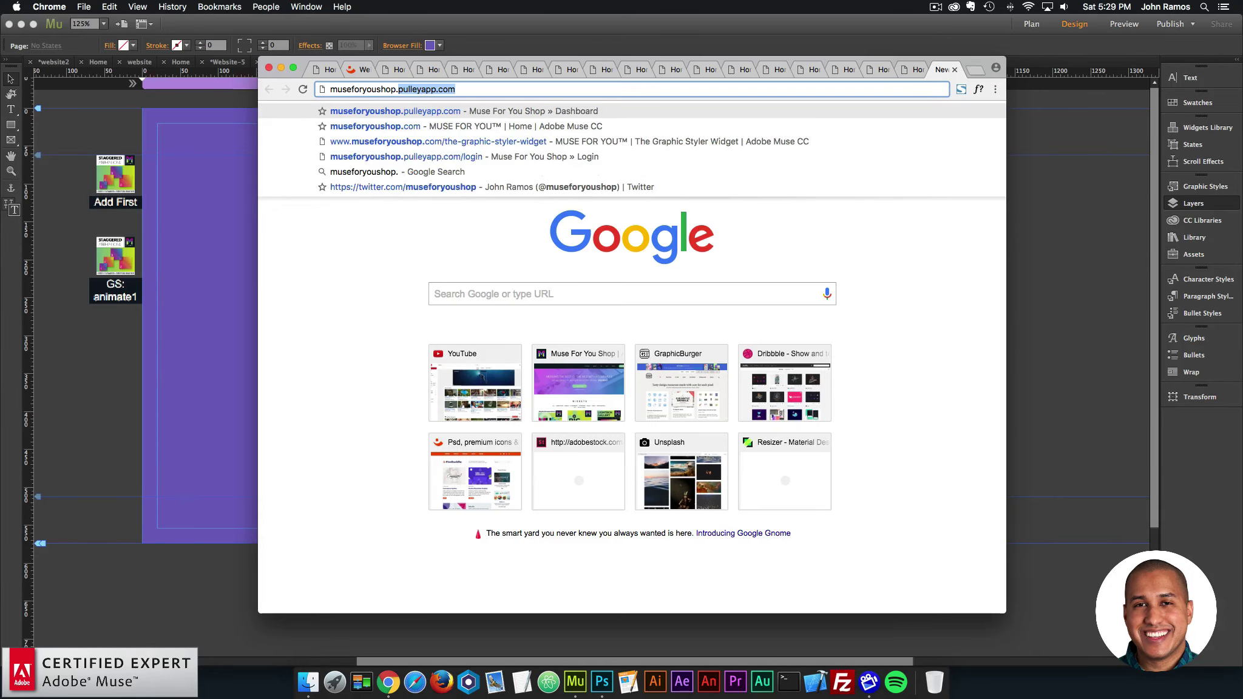
key(Return)
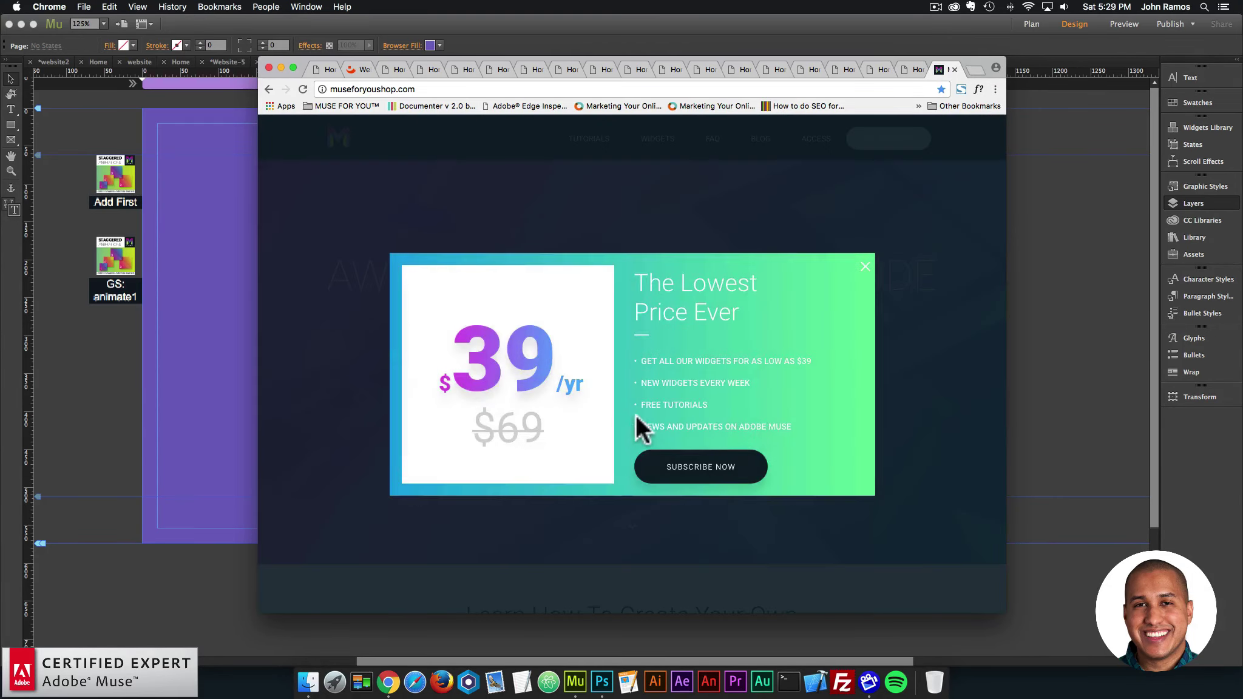
click(706, 471)
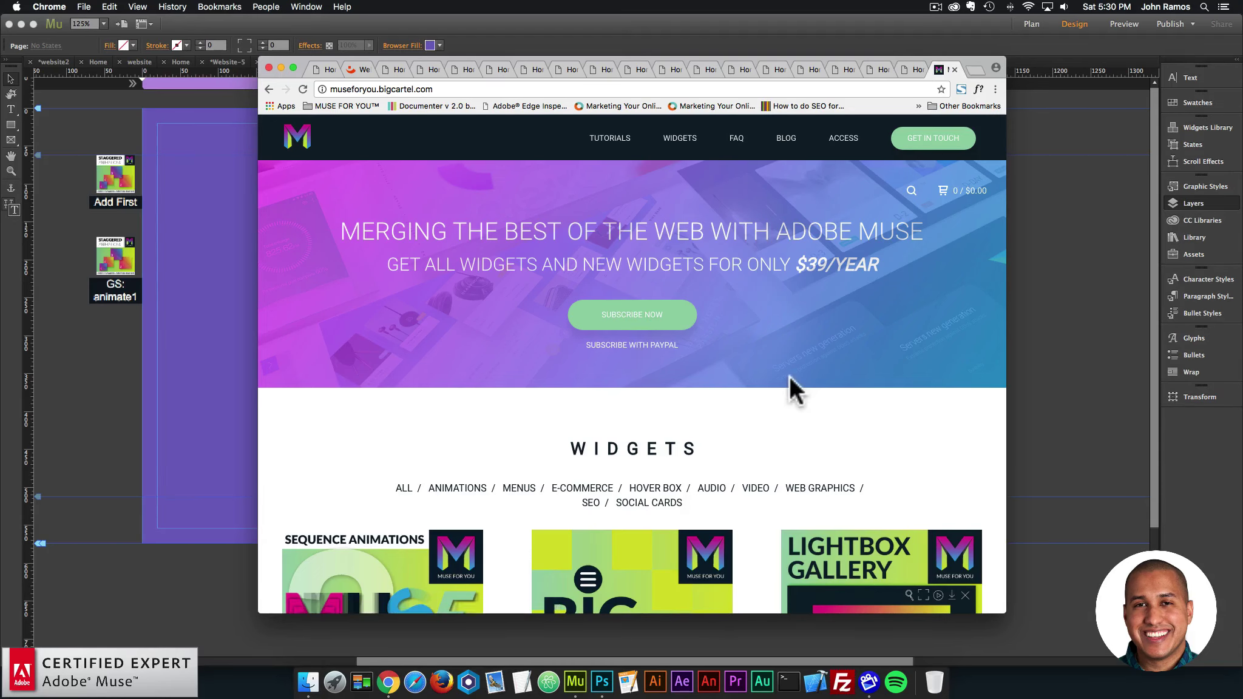
Step: Browse the shop's widget catalogue and open the Staggered Animations Widget demo page
scroll(789, 377, down, 15)
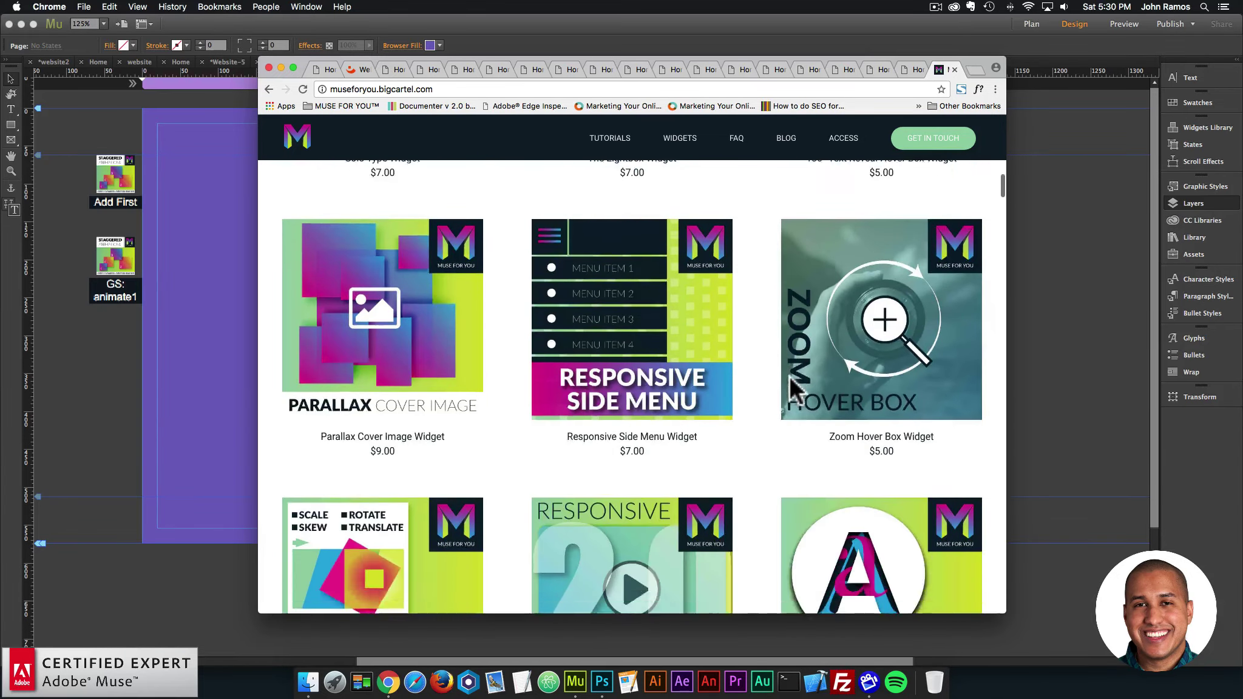
scroll(789, 375, down, 10)
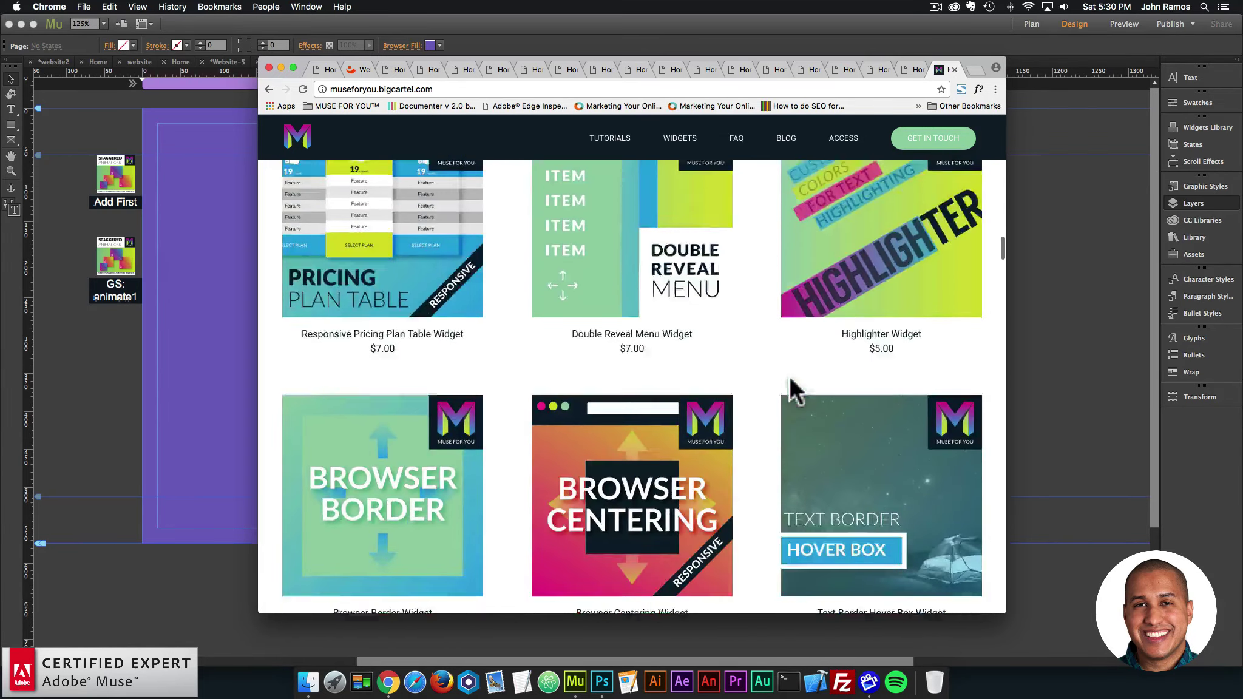
scroll(788, 376, down, 7)
click(884, 432)
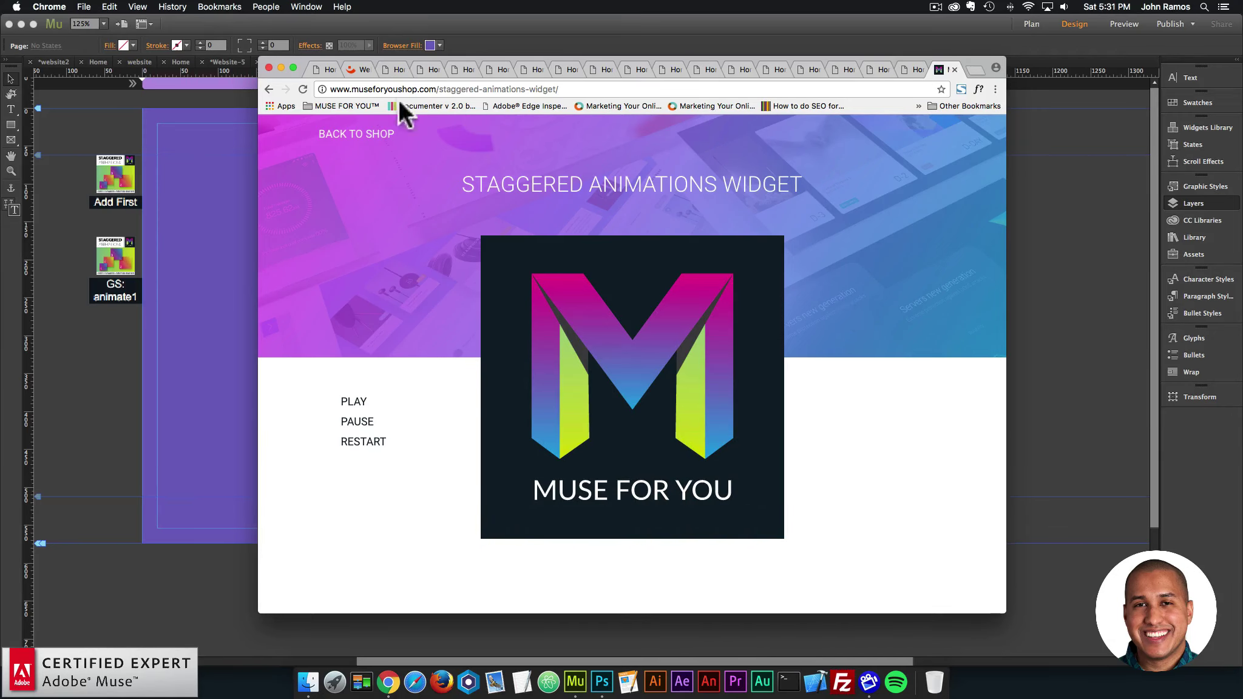
Step: Restart the demo animation twice and return to the widget's product page in the shop
click(363, 440)
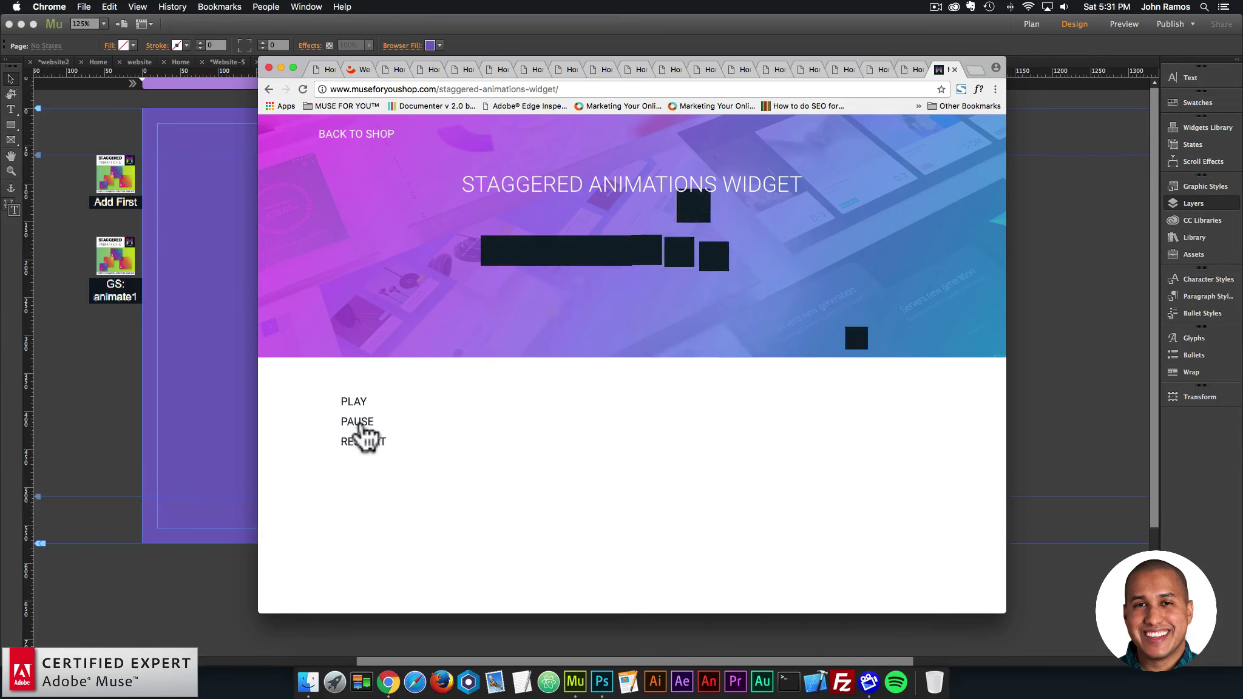
click(362, 442)
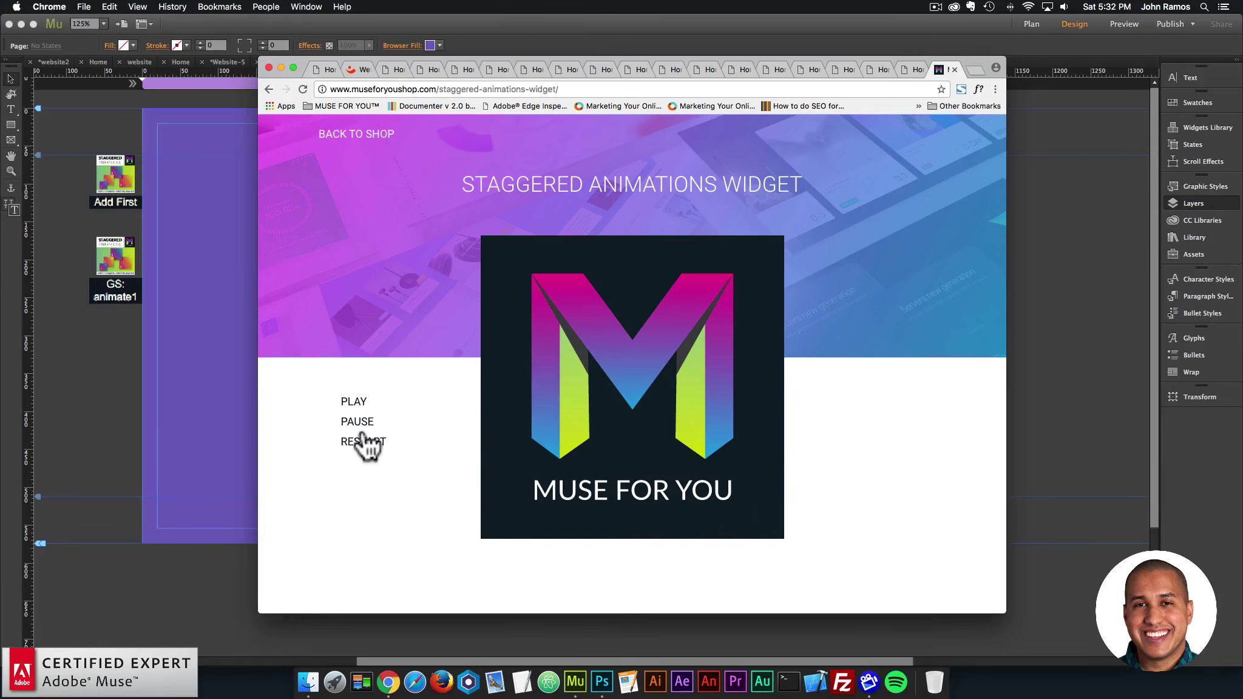
click(346, 135)
Step: Examine the Staggered Animations Widget's features, option screenshots, transformations and version 1.1 changelog on the product page
scroll(753, 364, down, 5)
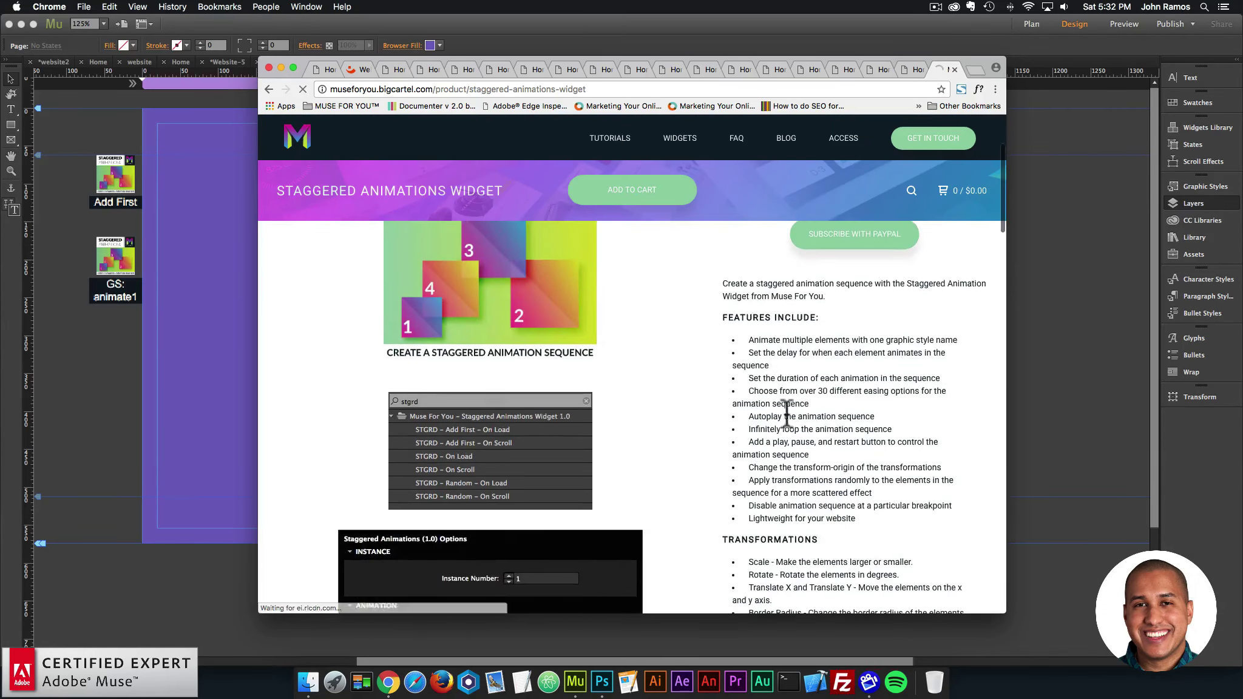
scroll(767, 386, down, 5)
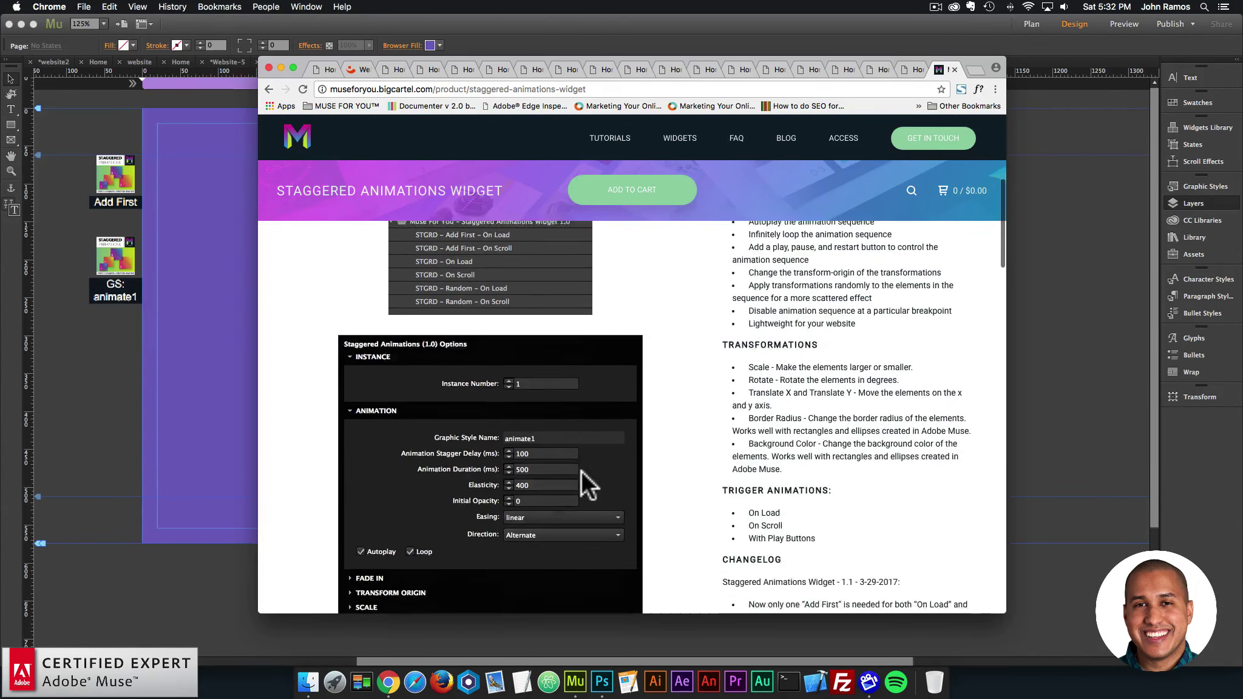
scroll(590, 480, down, 6)
scroll(589, 477, up, 4)
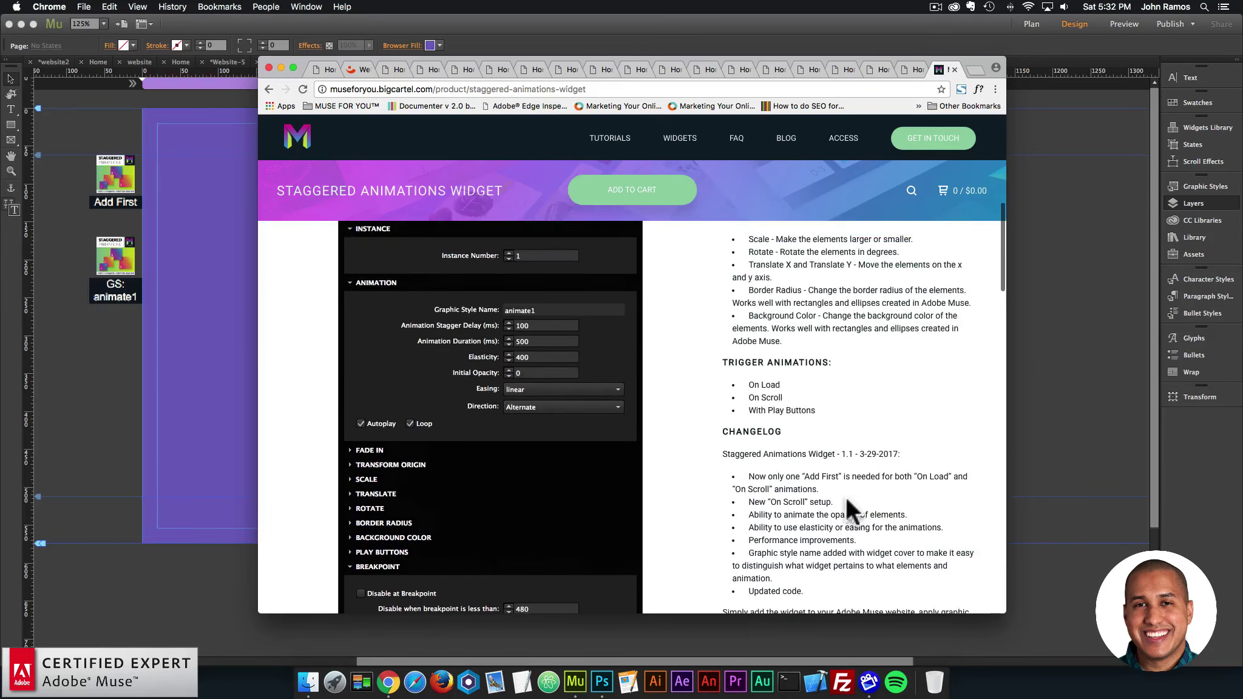
scroll(756, 462, down, 3)
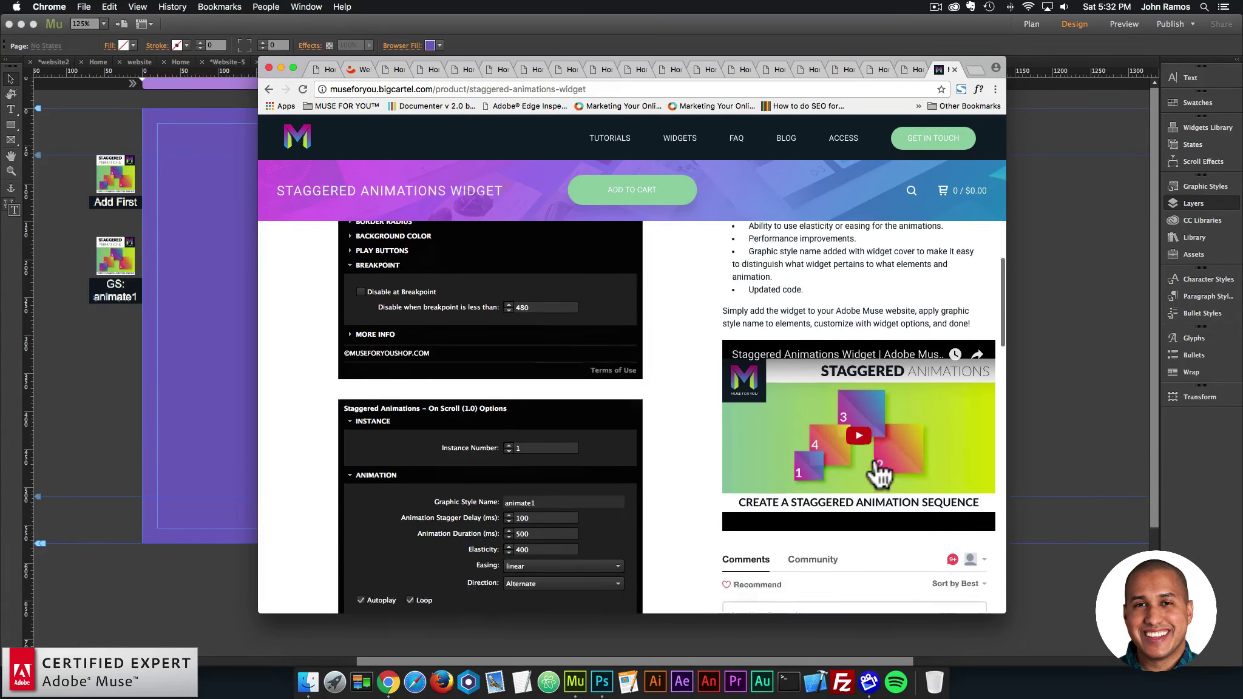
scroll(893, 476, down, 1)
scroll(873, 458, up, 3)
scroll(872, 456, up, 1)
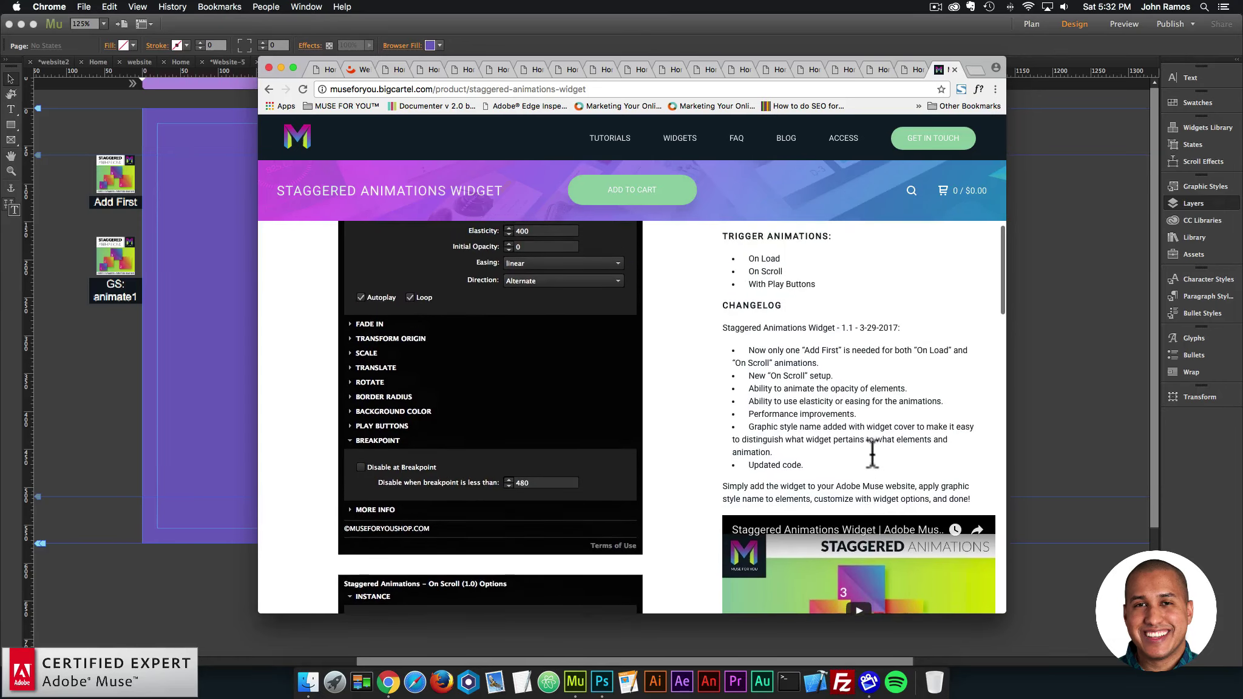
scroll(812, 412, down, 1)
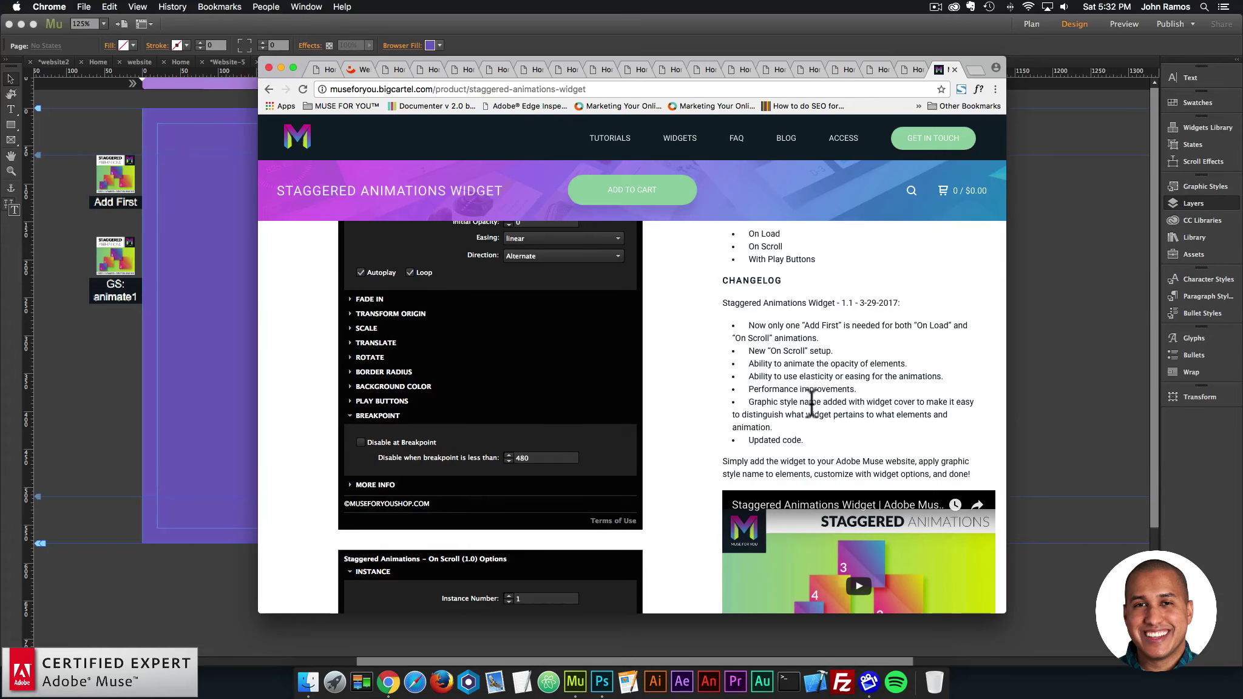
scroll(812, 401, down, 2)
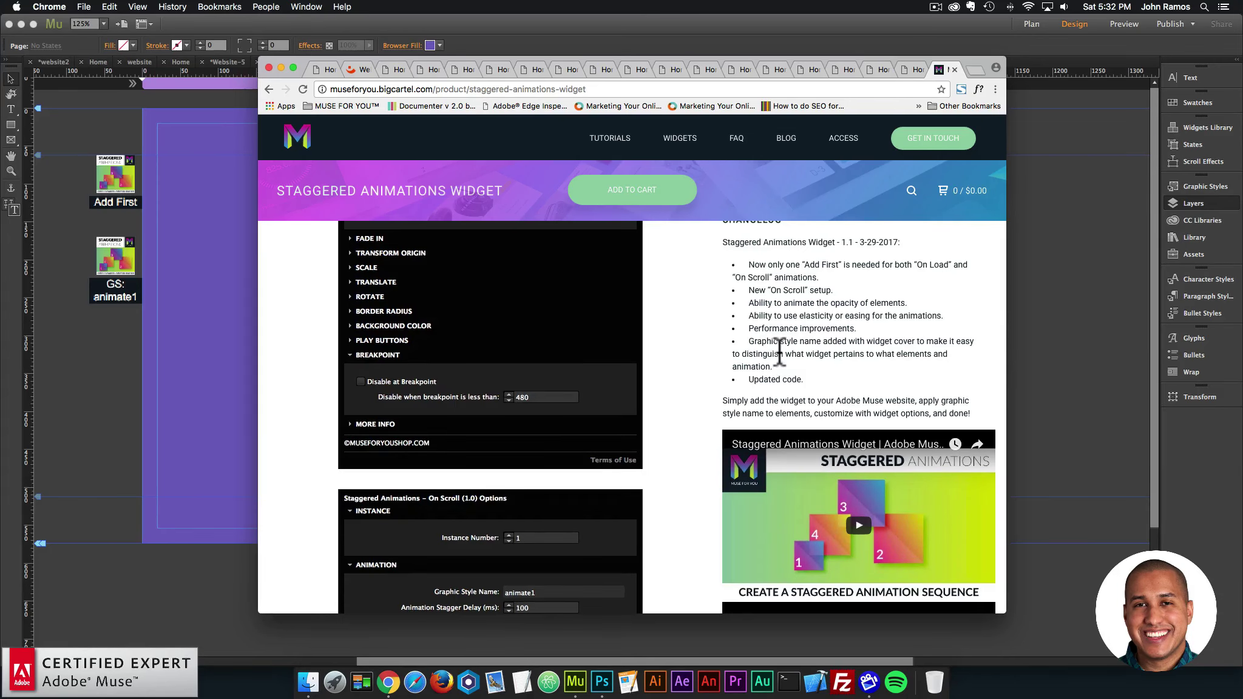
scroll(780, 352, down, 2)
scroll(807, 319, up, 1)
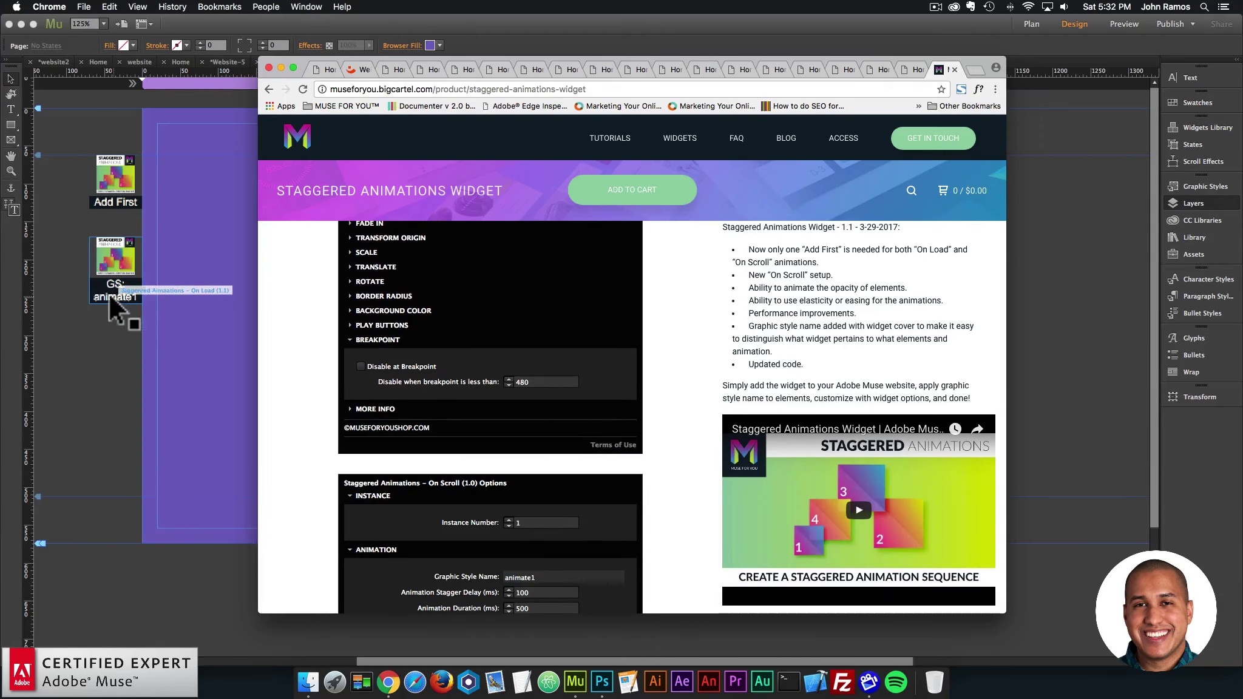
Step: Check the comments below the product video and return to the start of the product page
scroll(693, 371, down, 5)
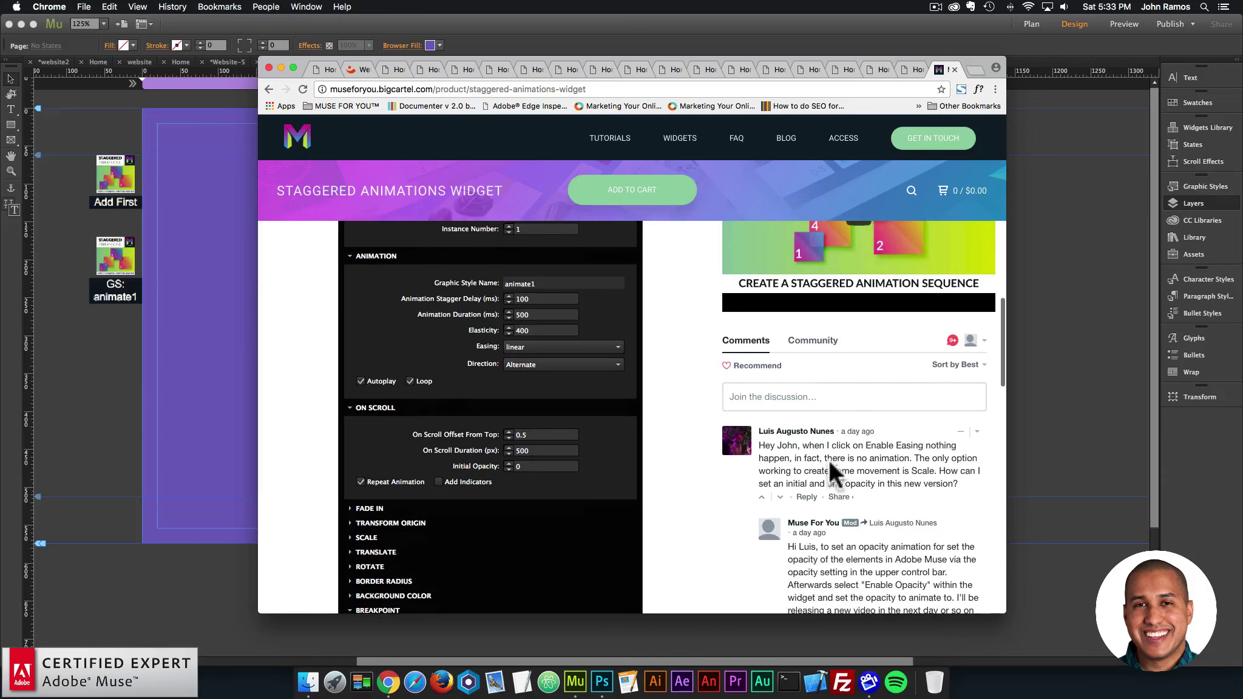
scroll(762, 425, up, 1)
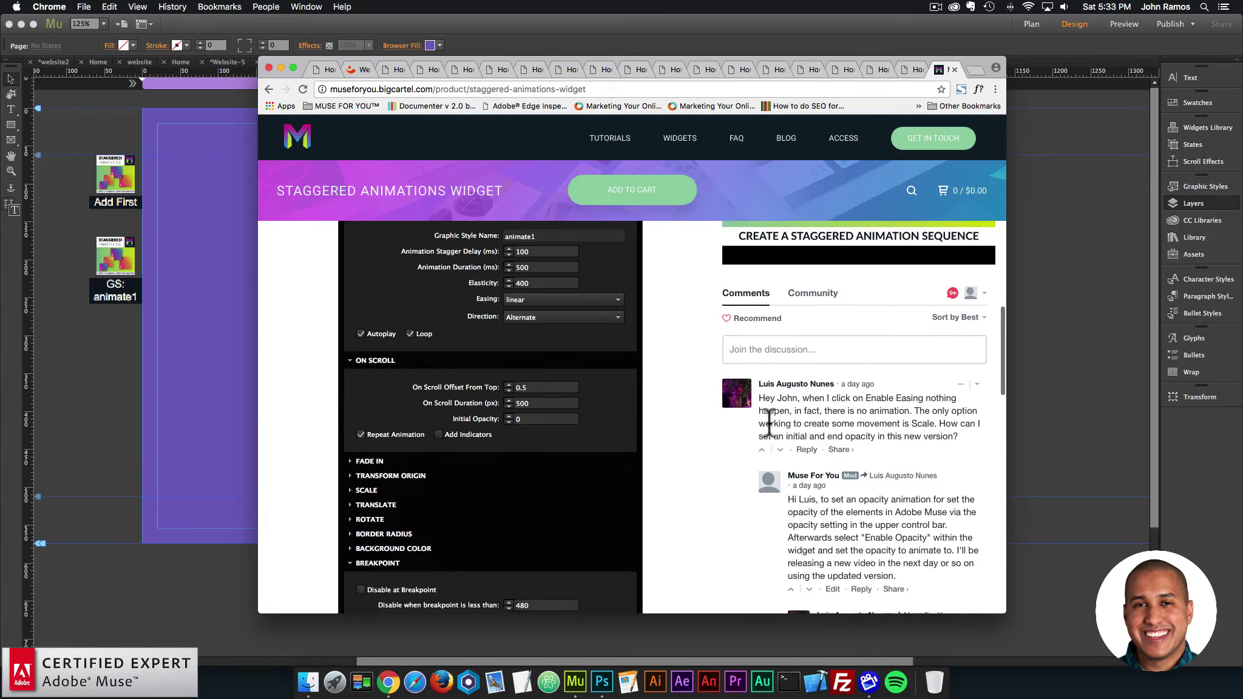
scroll(762, 419, up, 5)
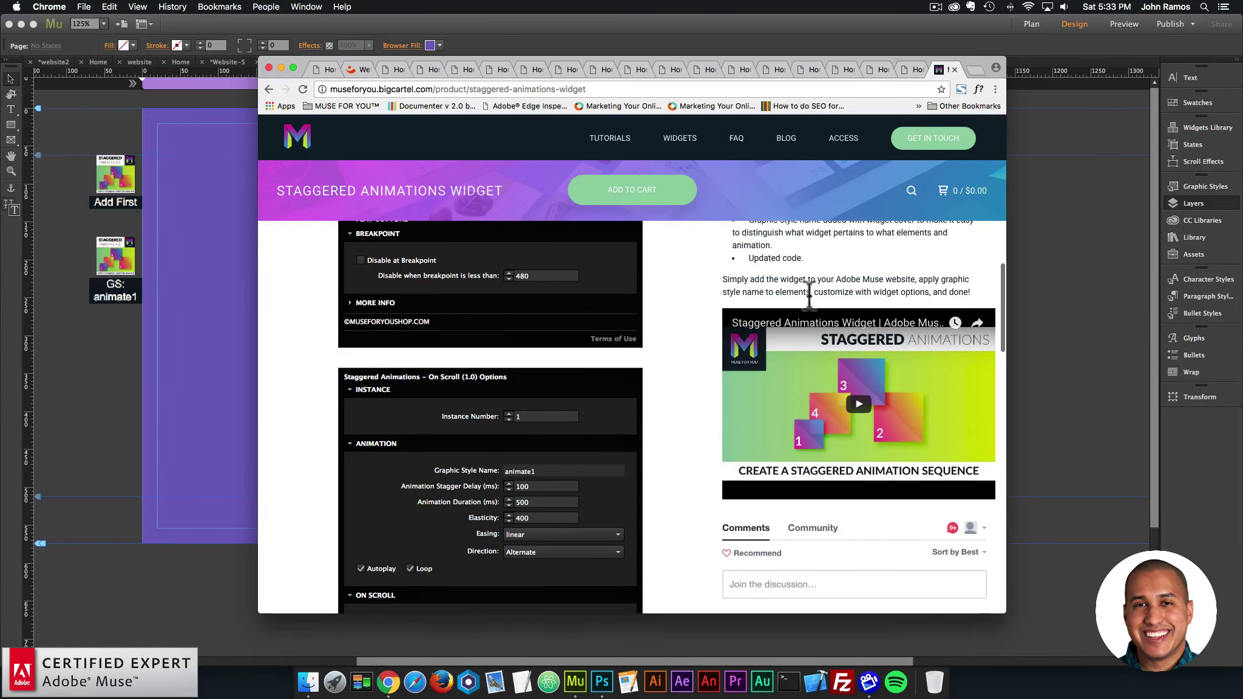
scroll(809, 294, up, 10)
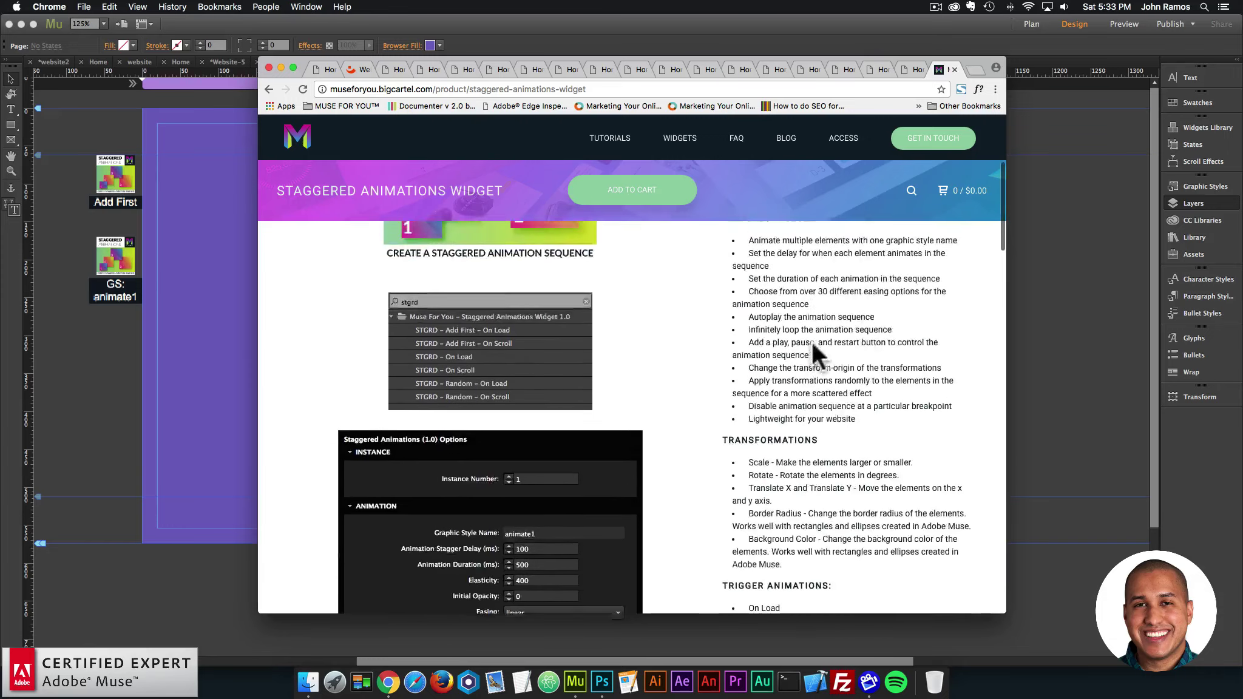
scroll(811, 343, up, 8)
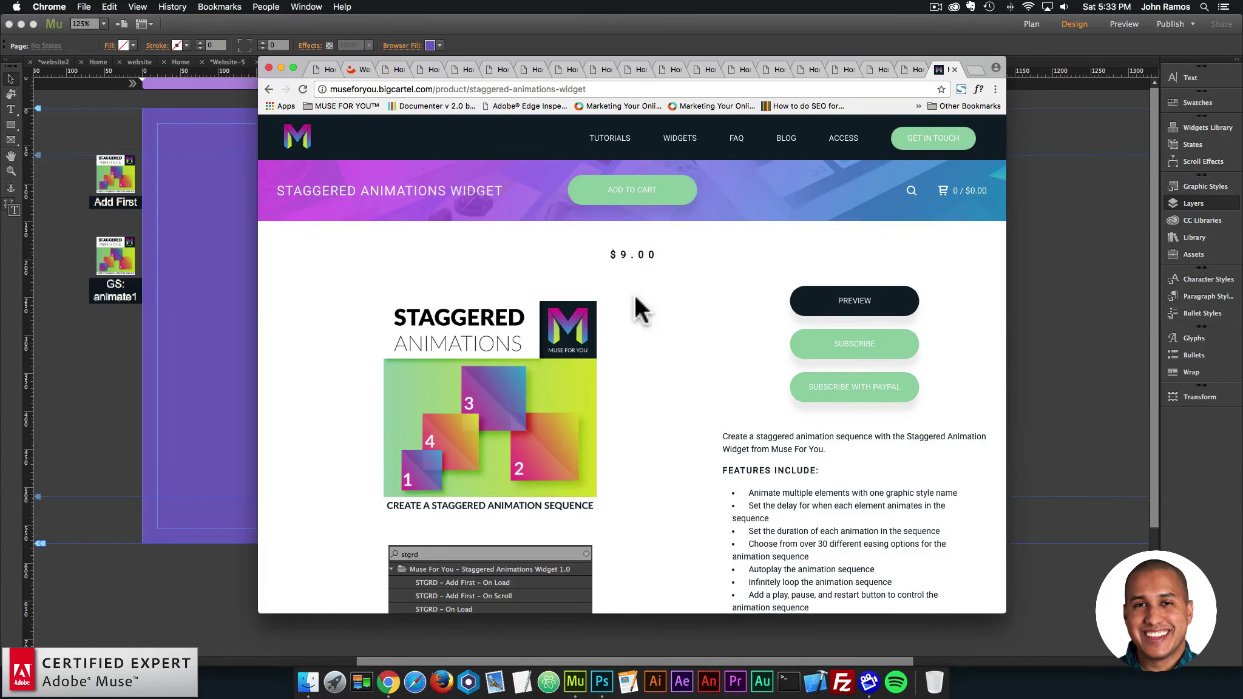